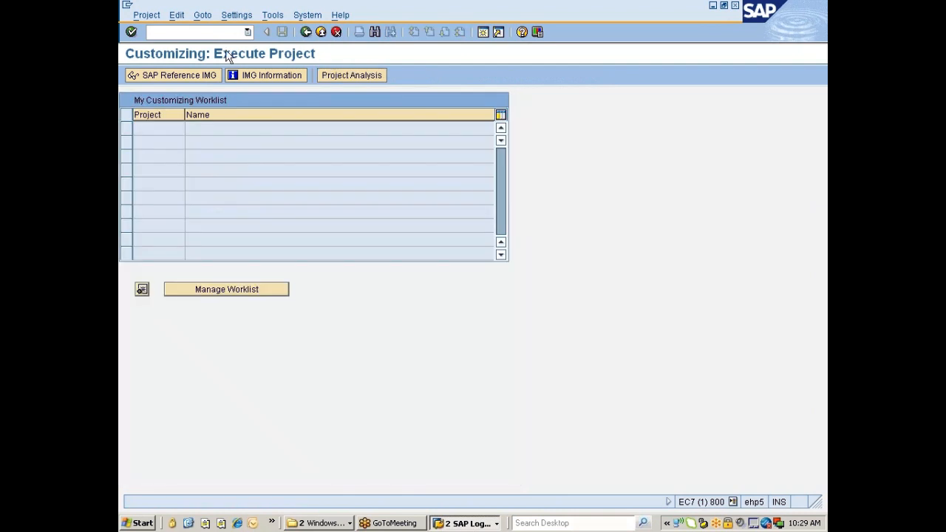
Step: Open the SAP Reference IMG and expand Logistics - General down to the Material Master node
click(183, 77)
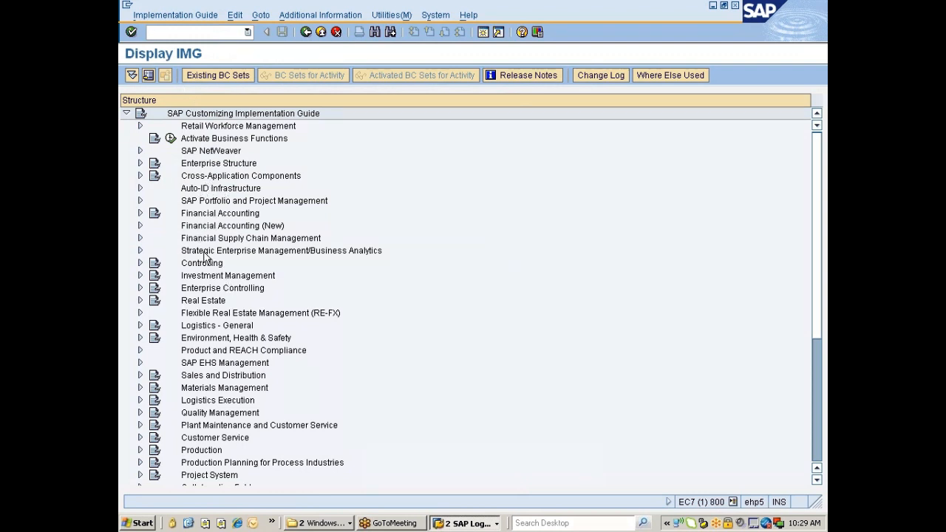
double_click(205, 329)
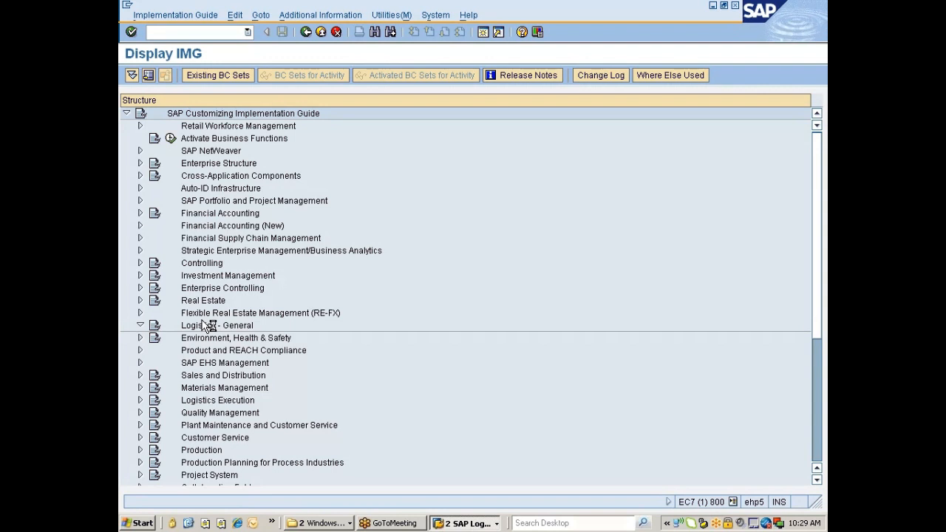
key(Down)
key(Down)
key(Down)
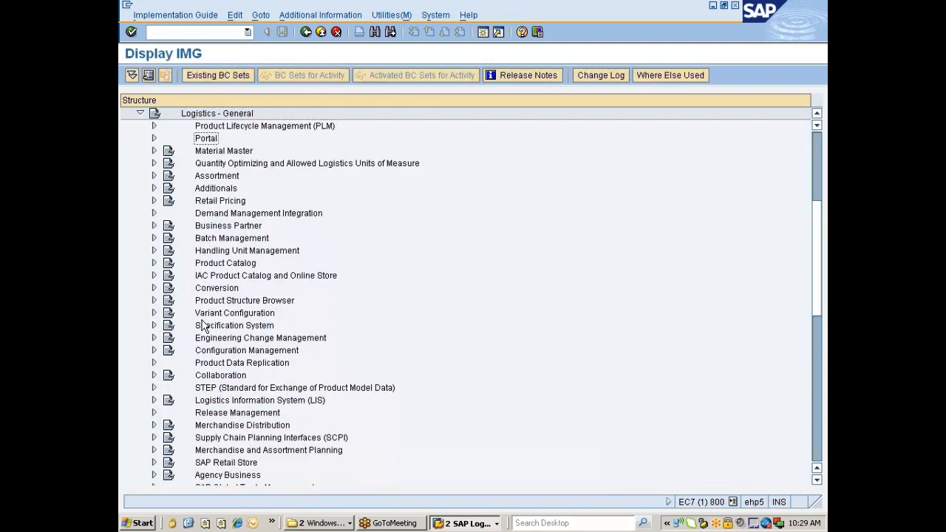
key(Right)
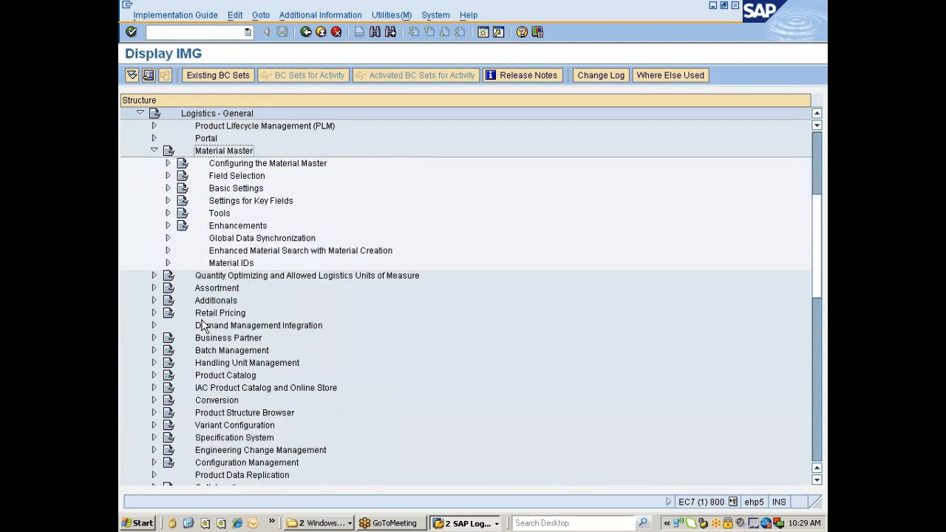
Step: Expand Configuring the Material Master and look through its activities, including the screen sequence assignment and maintenance status ones
key(Down)
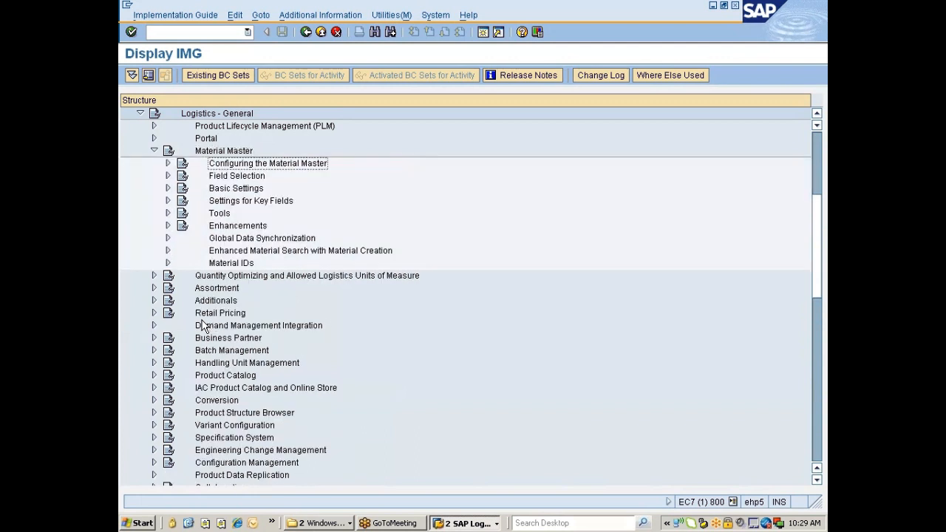
key(Right)
key(Down)
key(Down)
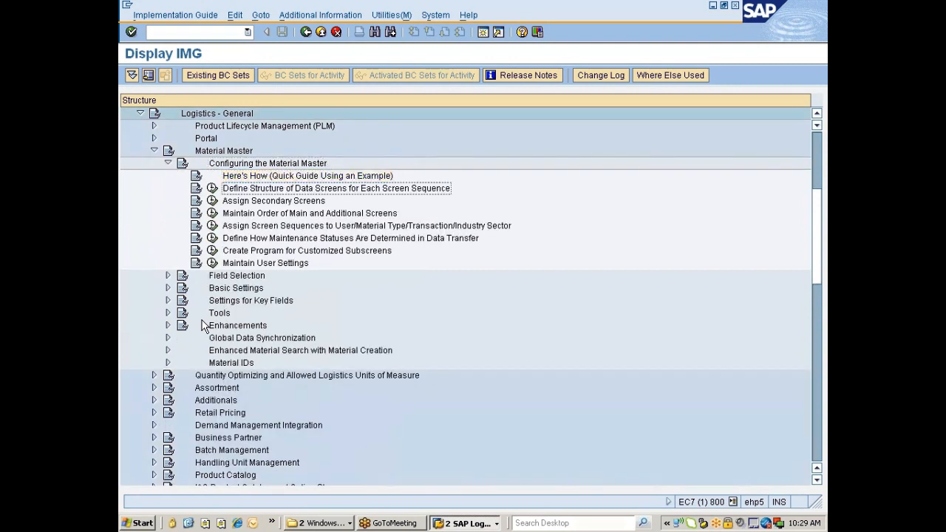
key(Down)
key(Down)
key(Down)
key(Down)
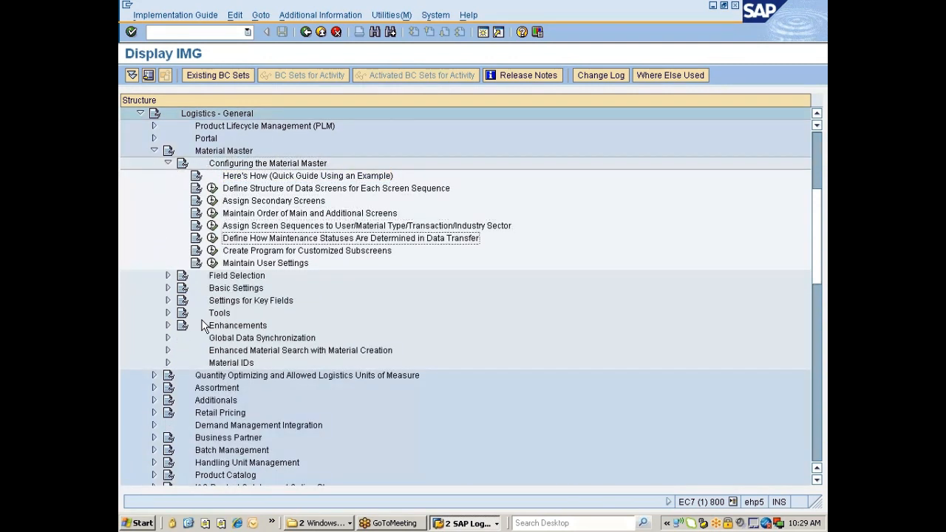
key(Up)
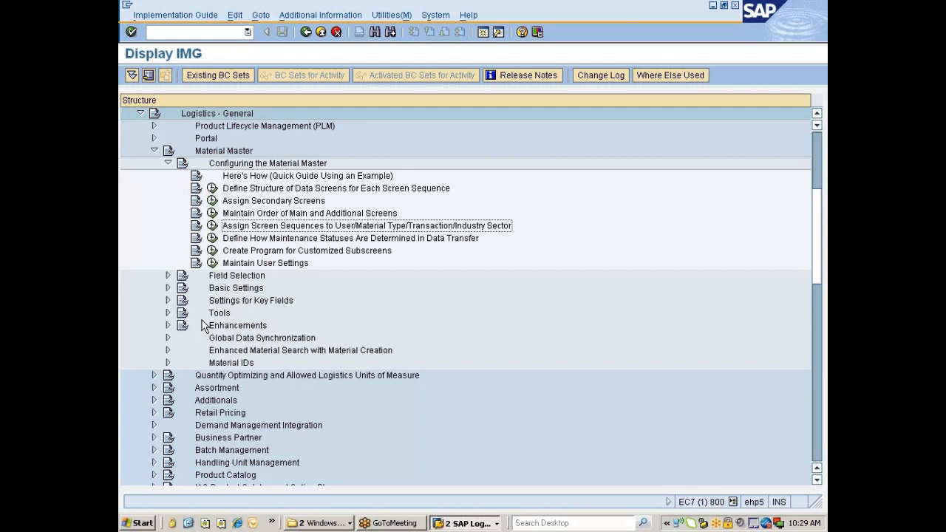
key(Down)
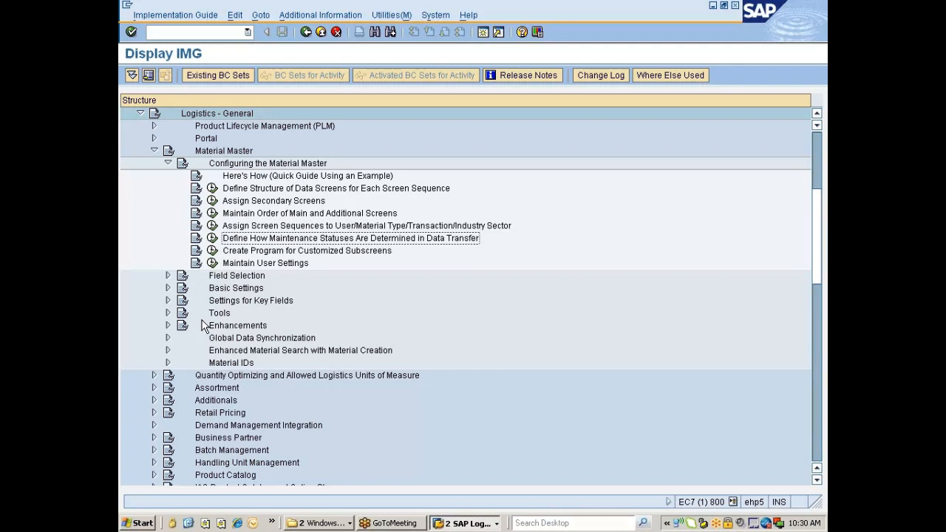
Step: Collapse Configuring the Material Master and expand Field Selection under Material Master
key(Up)
key(Up)
key(Up)
key(Up)
key(Up)
key(Up)
key(Left)
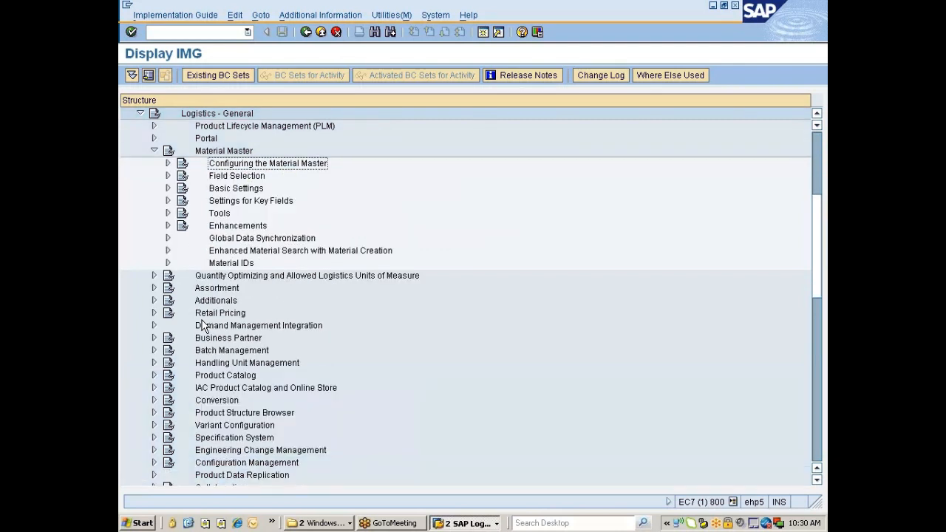
key(Down)
key(Right)
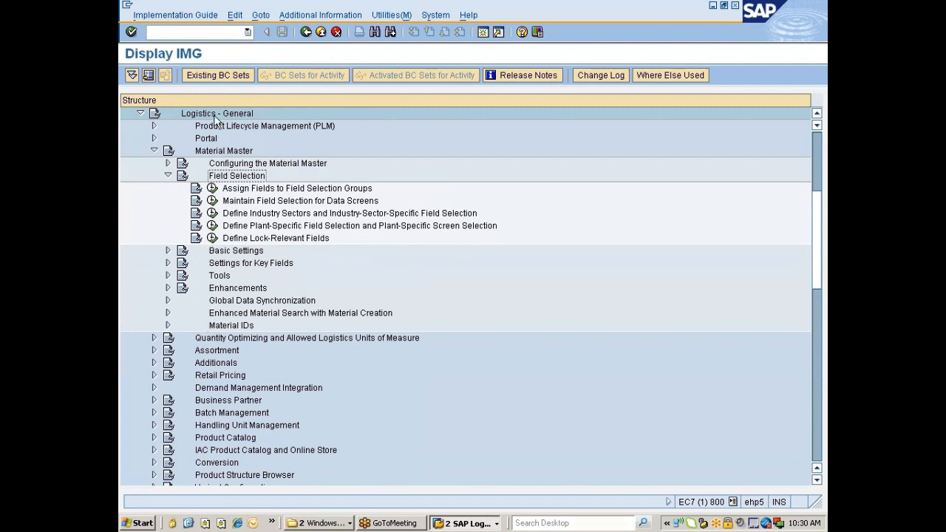
Step: Open the Display Material transaction MM03 in a new session
click(209, 32)
text(/nmm03)
key(Return)
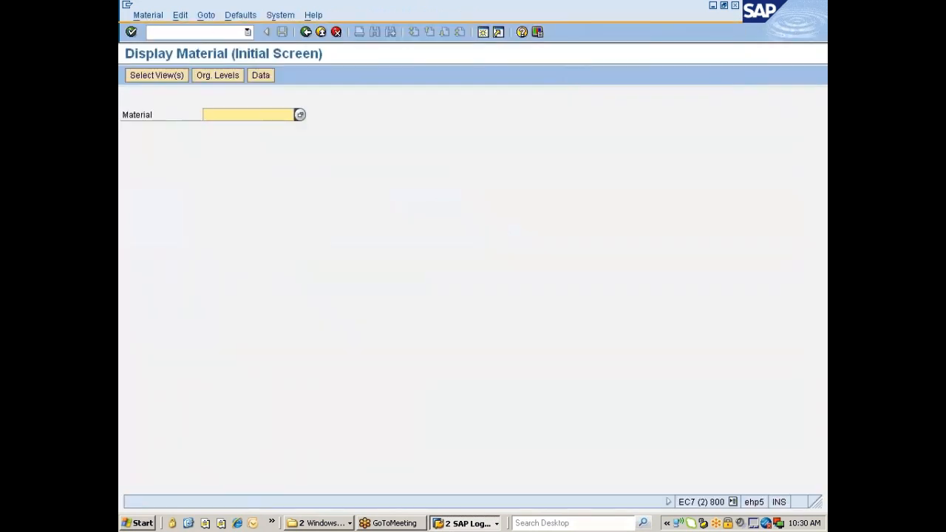
key(BackSpace)
key(Down)
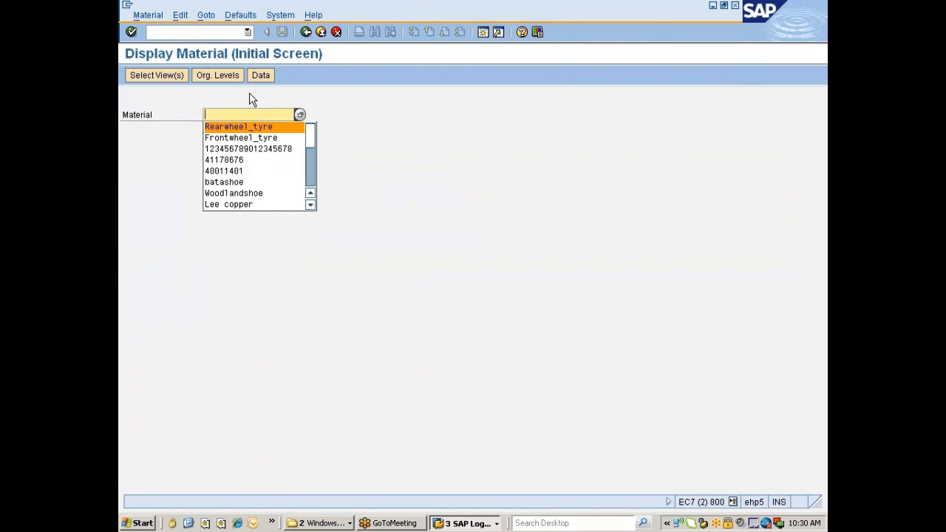
key(Escape)
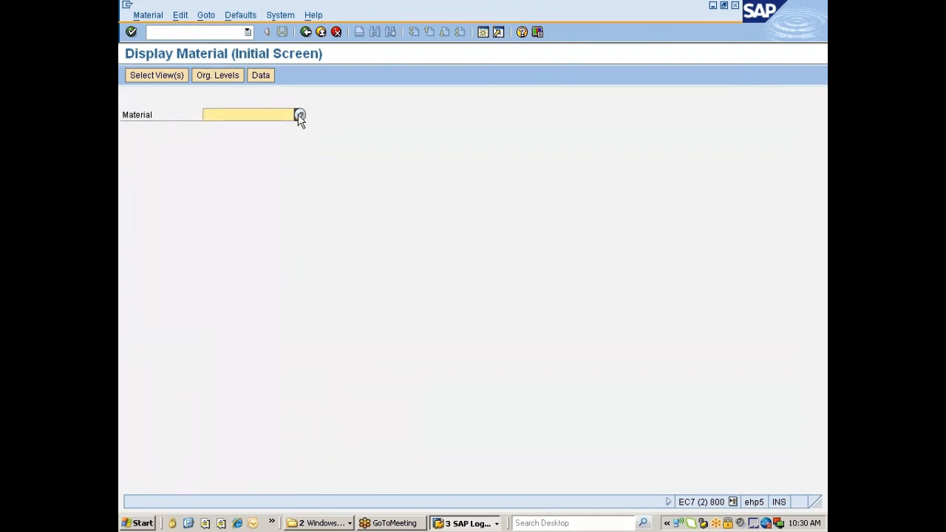
Step: Search for materials in plant 777C, choose the Connecting Rod material 200001149, and proceed to its view selection
click(299, 115)
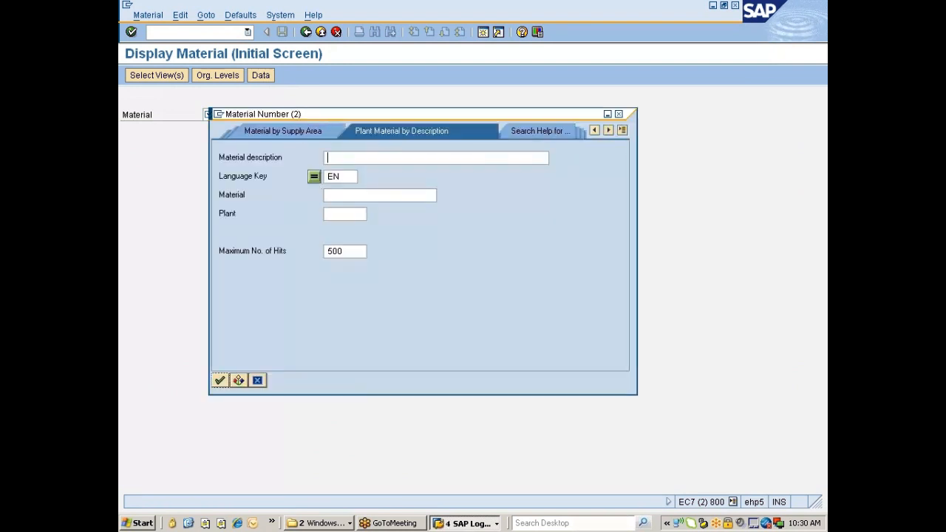
text(777c)
key(Return)
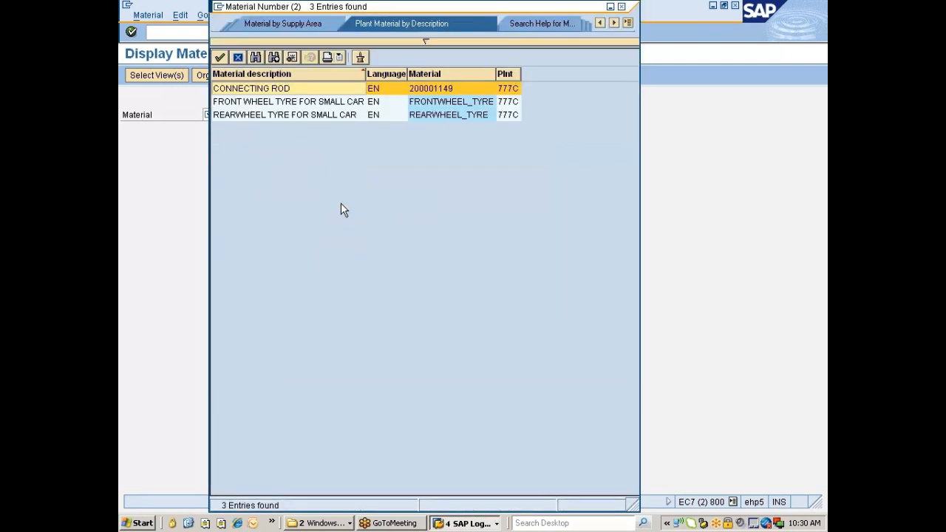
double_click(440, 88)
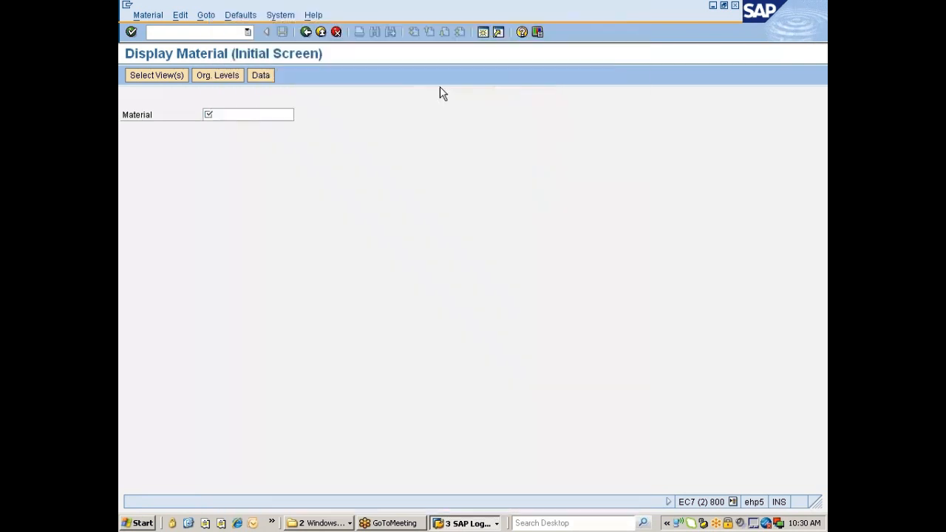
key(Return)
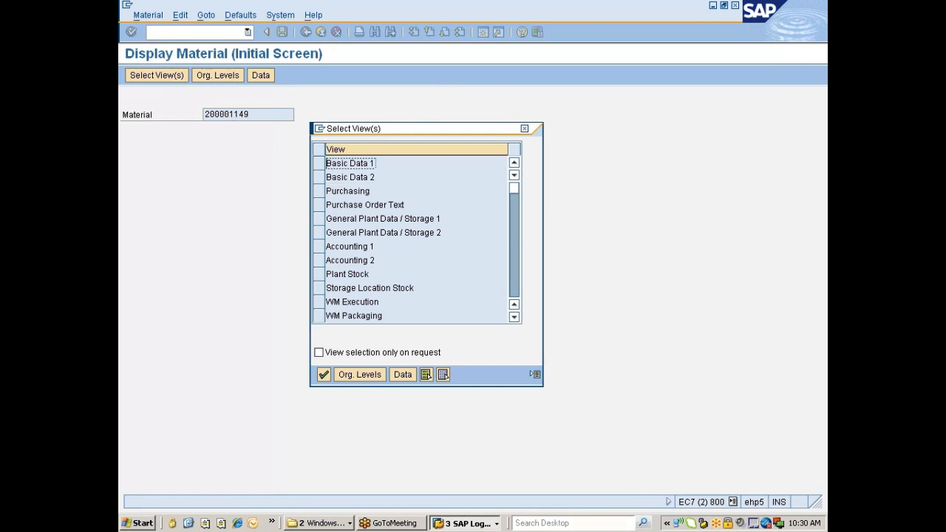
Step: Display the views from Basic Data 1 through General Plant Data / Storage 1 for plant 777C, storage location 0001
click(319, 164)
click(319, 177)
click(319, 191)
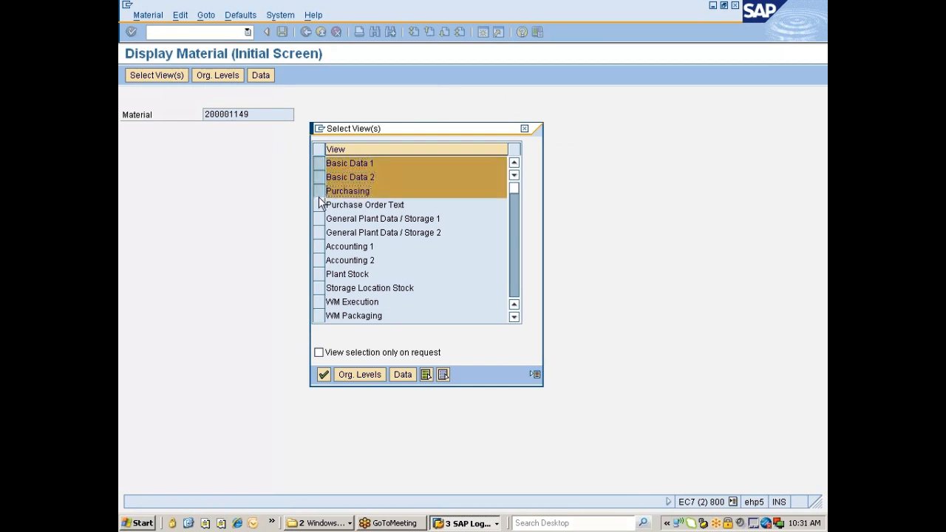
click(318, 205)
click(318, 219)
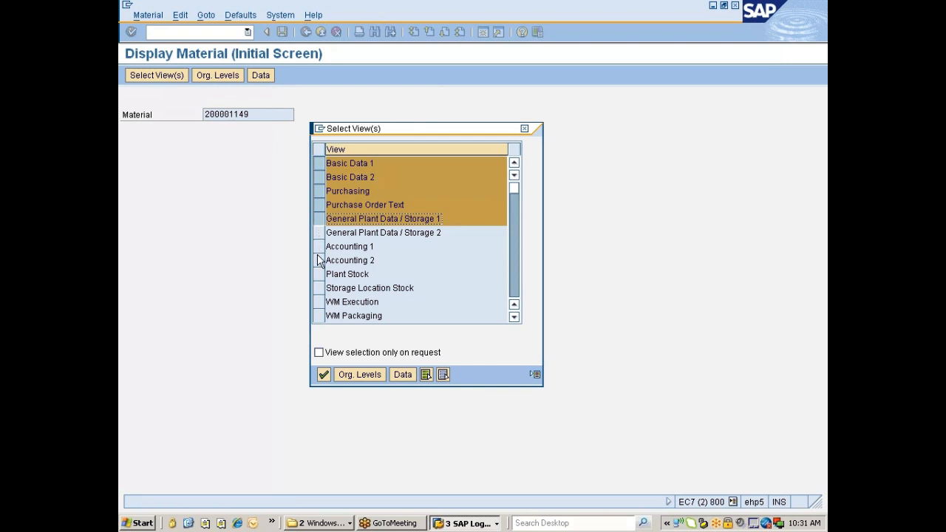
click(348, 377)
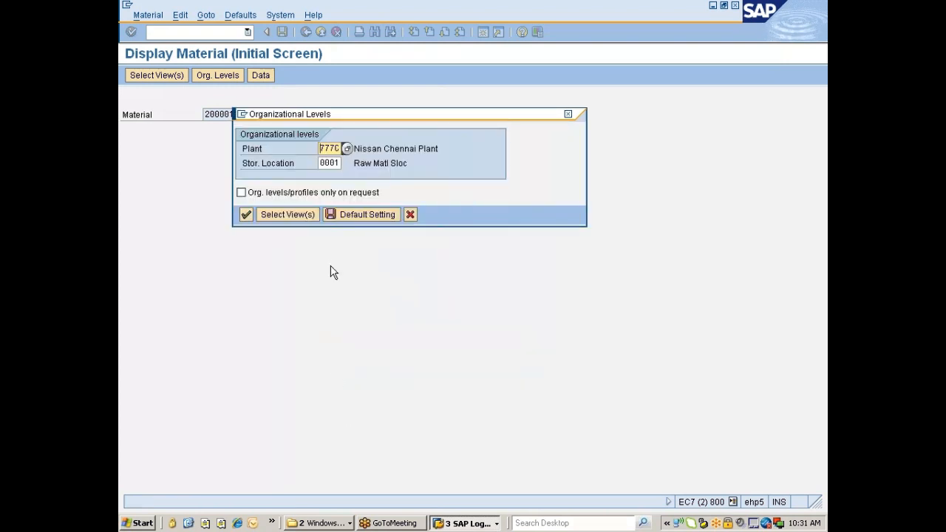
click(246, 215)
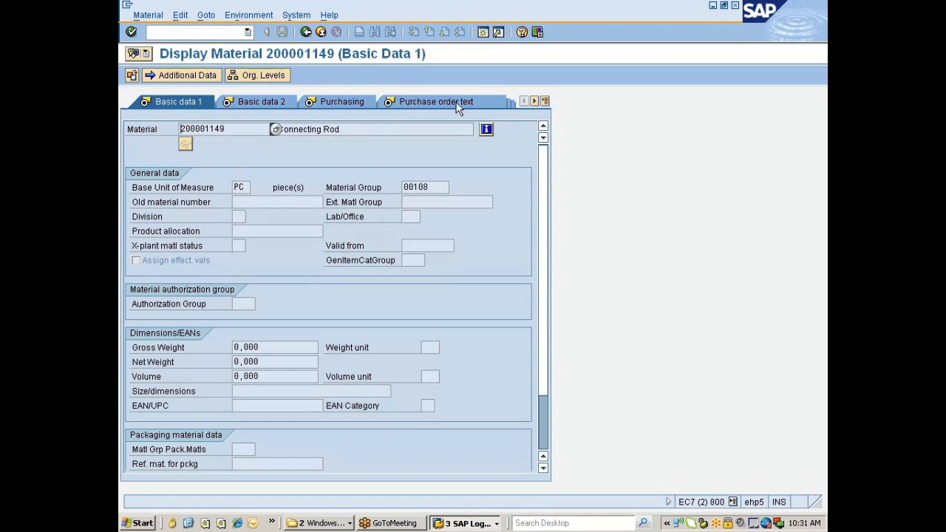
Step: View the material's additional data and return to its main data
click(197, 81)
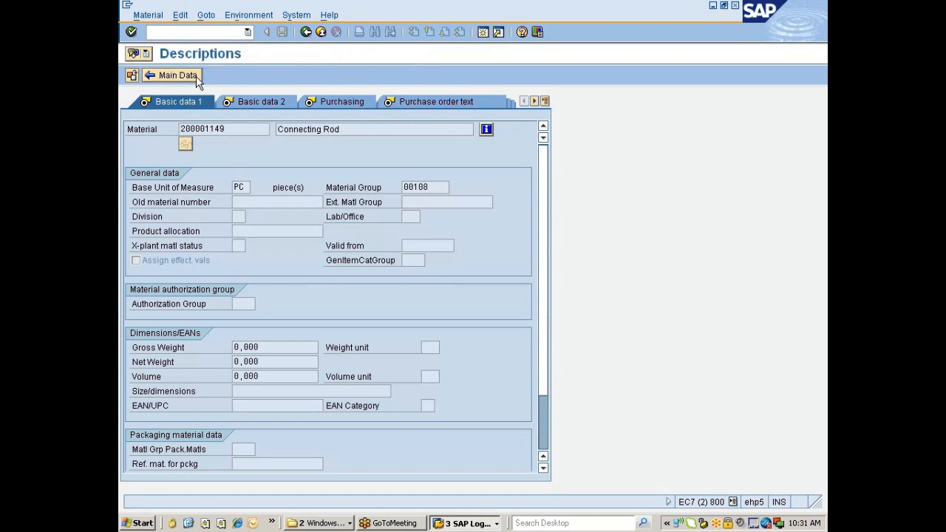
click(183, 76)
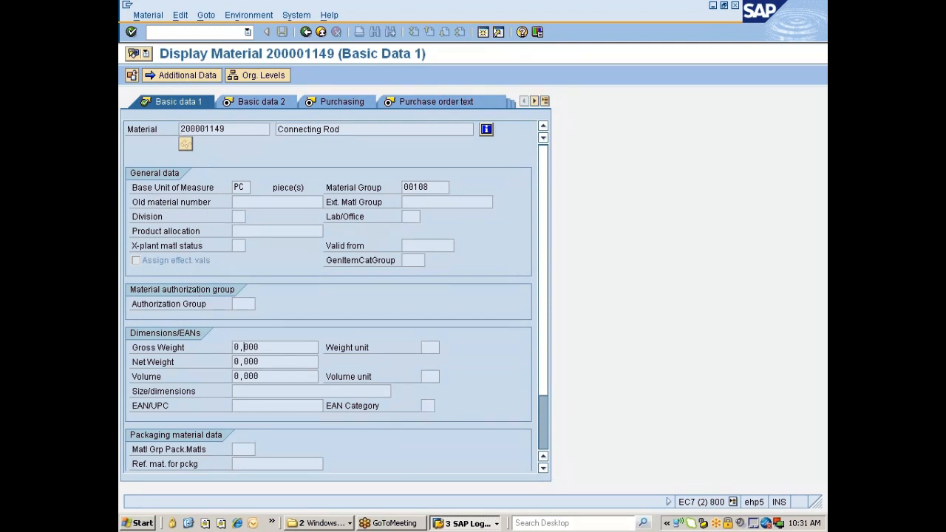
Step: Open the Excel workbook SAP MM 10AM Class.xlsx from the desktop
click(188, 523)
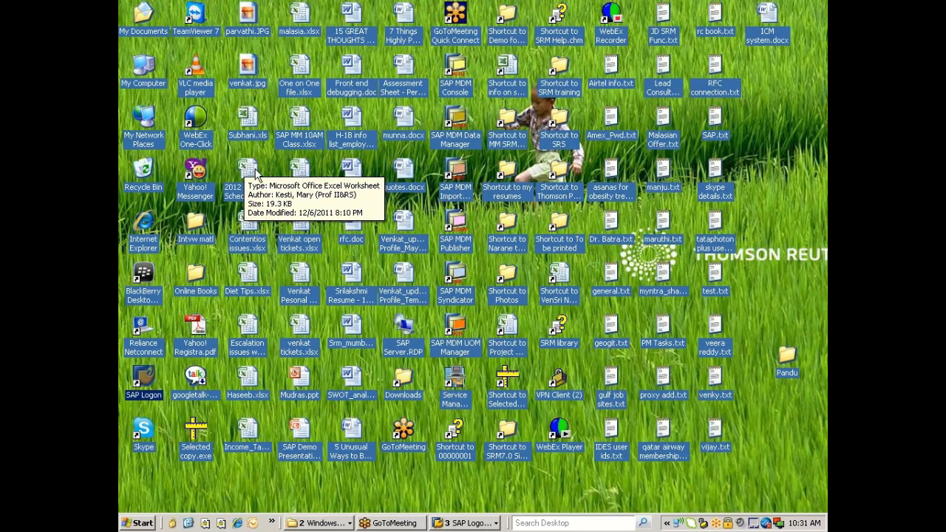
double_click(295, 130)
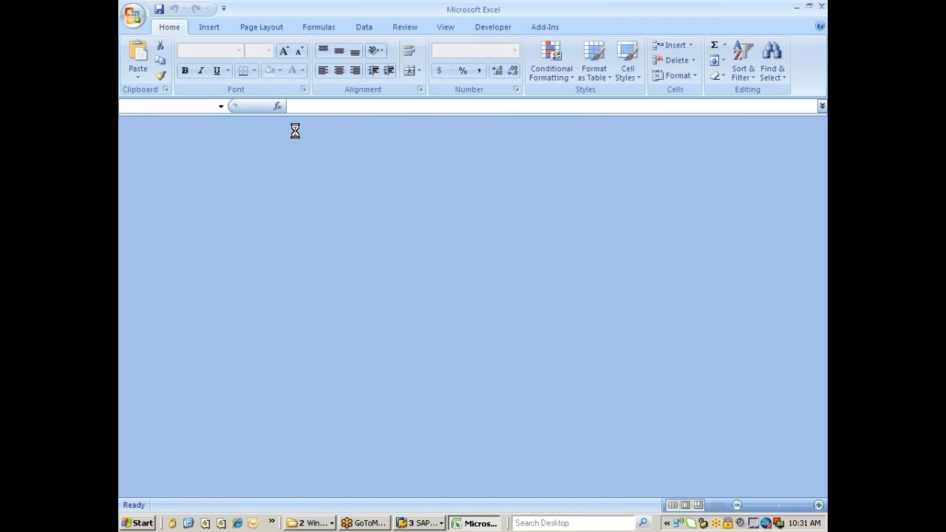
Step: Check the Field Selection node in the SAP Display IMG session and return to the Excel workbook
click(422, 524)
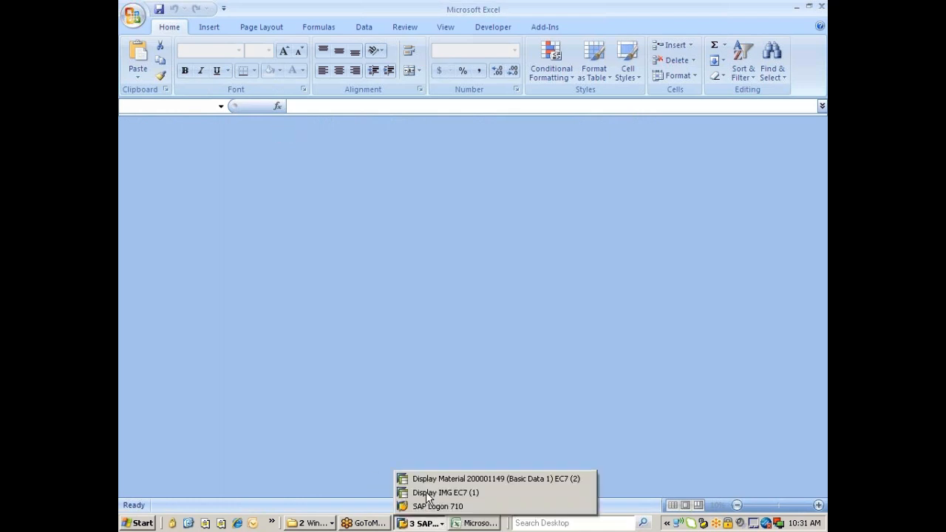
click(427, 493)
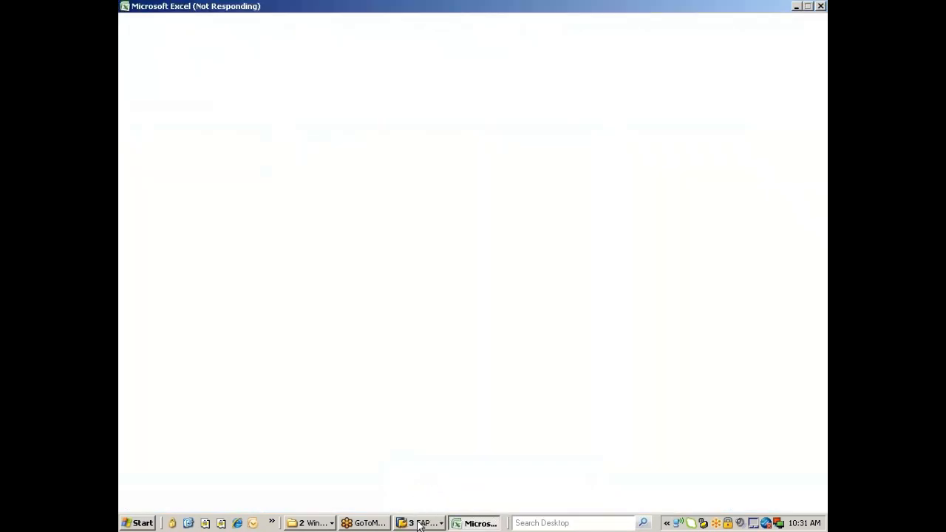
click(419, 525)
click(427, 493)
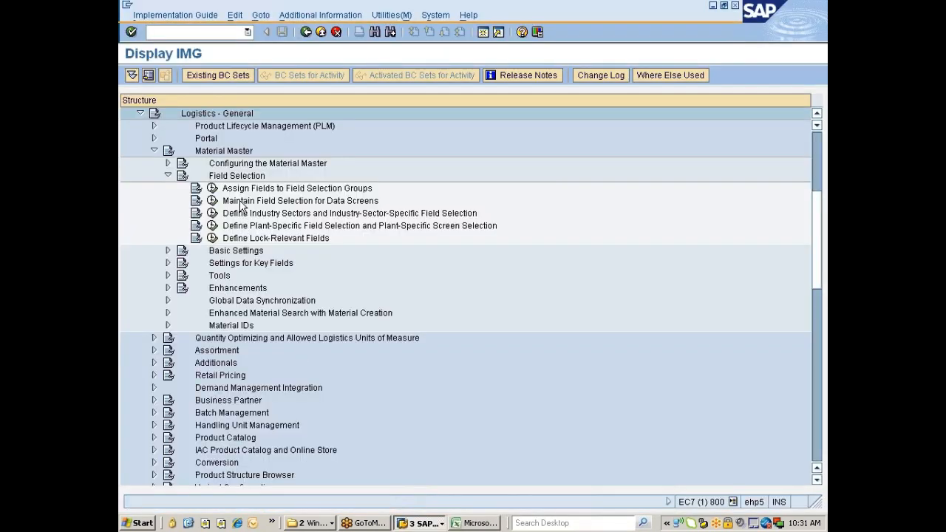
click(241, 178)
click(480, 524)
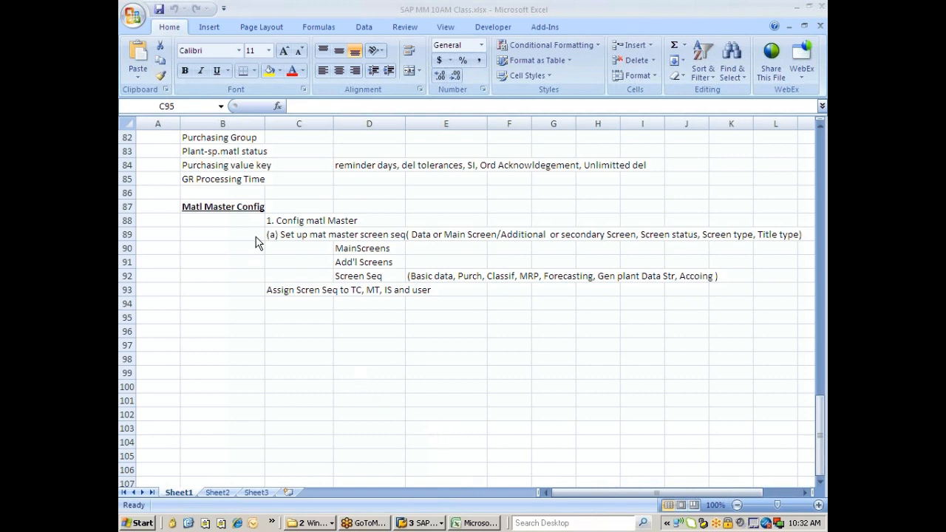
Step: Copy the list of material master fields in cells B76:B85, from matl # to GR Processing Time
click(233, 180)
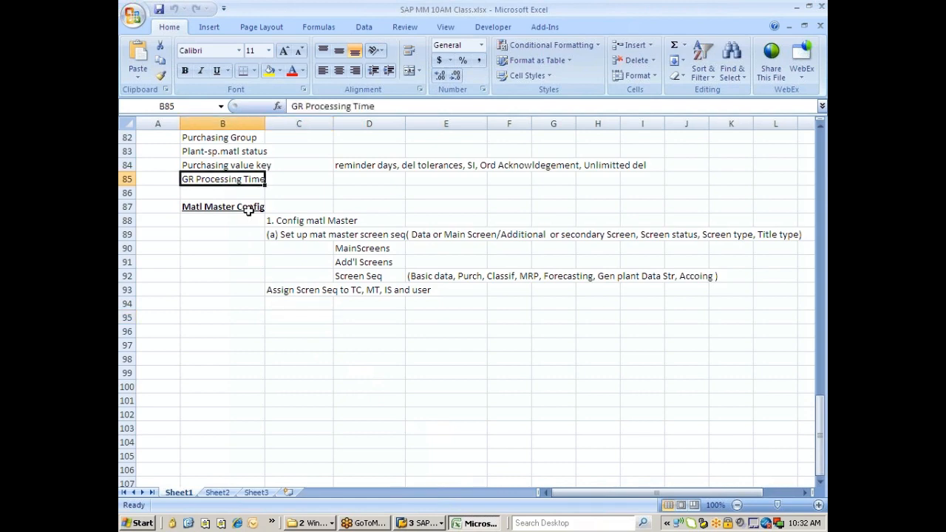
scroll(251, 211, up, 2)
scroll(251, 211, up, 2)
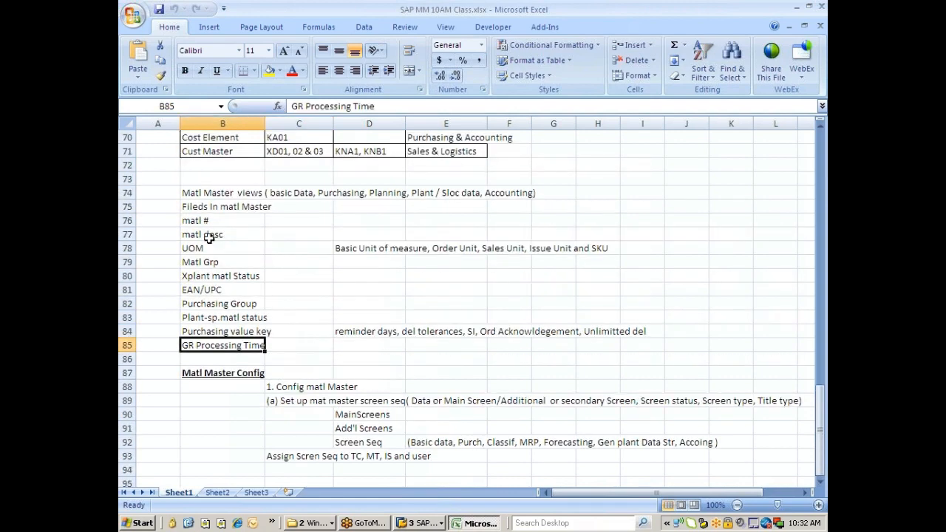
drag(206, 220, 219, 342)
key(ctrl+c)
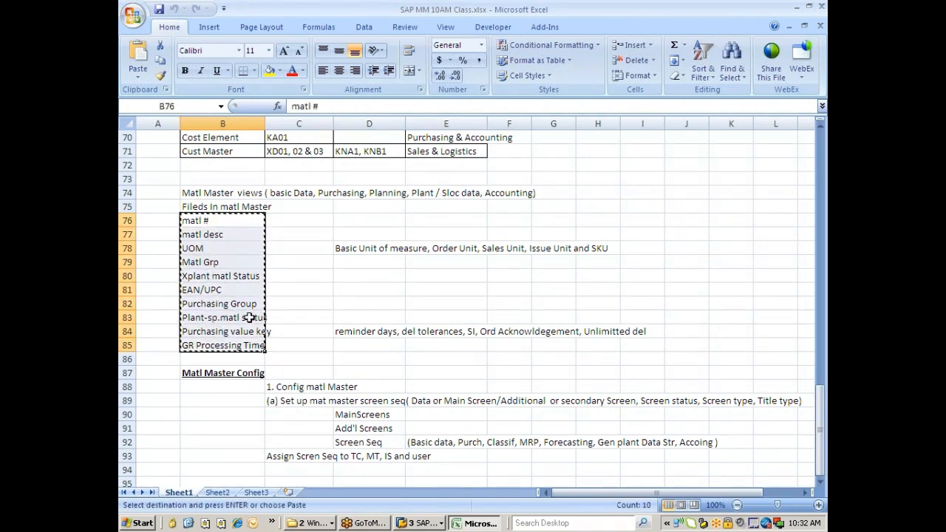
Step: Enter the bold heading "Field Selection" in cell B95, below the Matl Master Config notes
scroll(268, 321, down, 8)
scroll(271, 288, up, 2)
scroll(271, 288, up, 3)
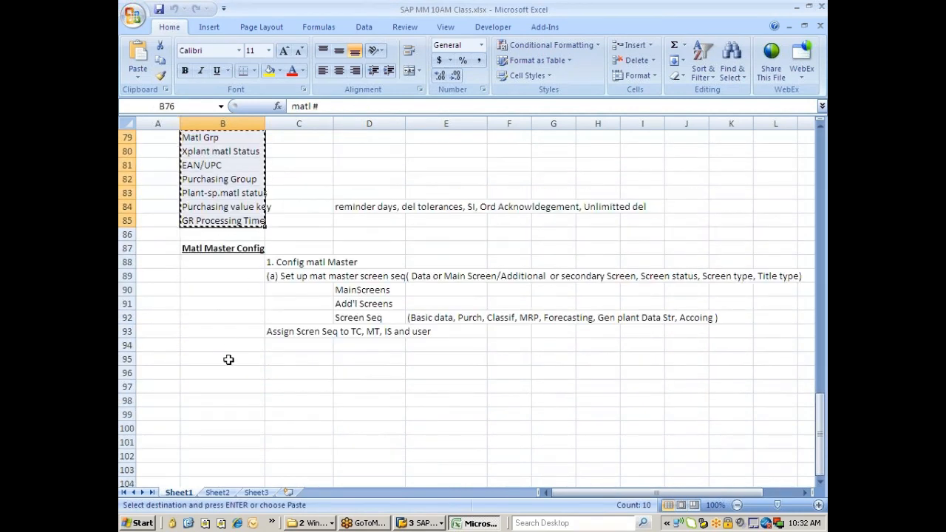
click(216, 357)
text(Fie)
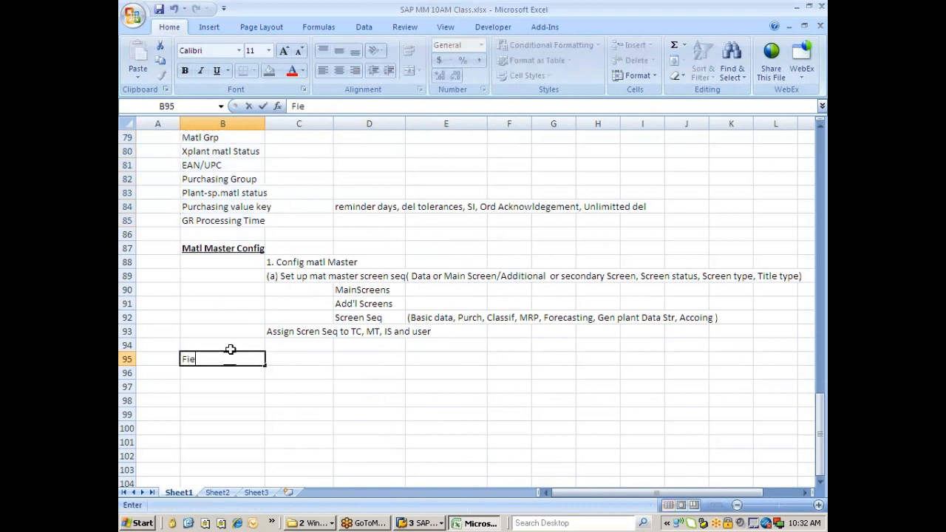
text(ld Selection)
key(shift+Left)
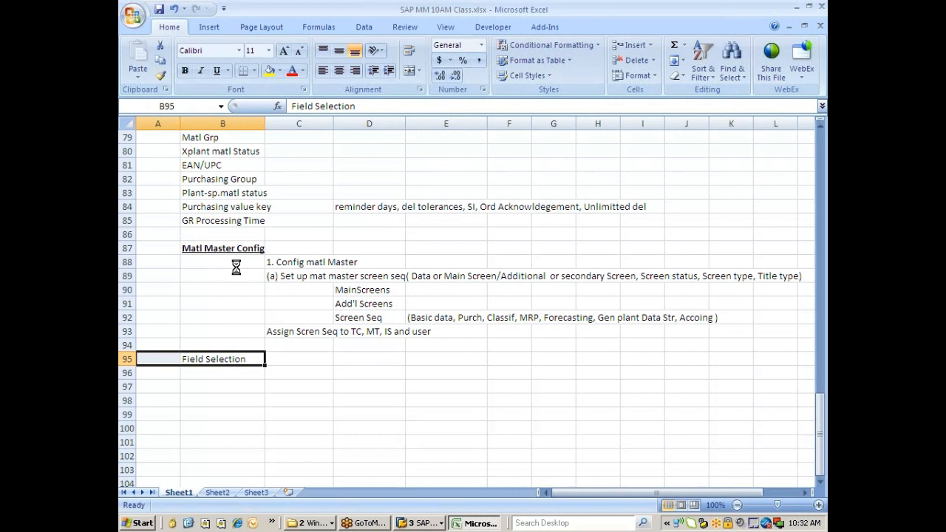
key(ctrl+b)
click(209, 373)
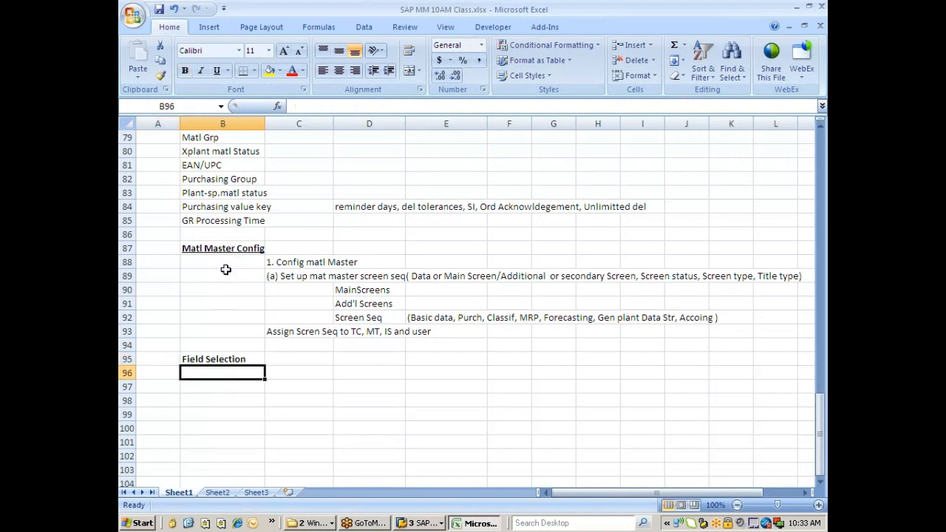
Step: Copy the material master fields in B76:B85 and paste them directly under the Field Selection heading, starting at B96
scroll(243, 262, up, 3)
drag(215, 209, 212, 264)
click(205, 222)
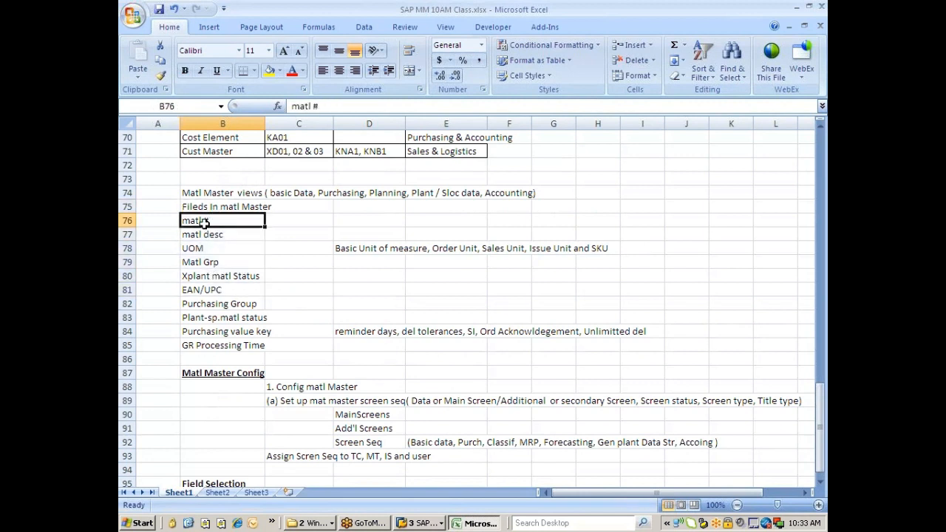
key(shift+Down)
key(shift+Down)
key(shift+Down)
key(shift+Down)
key(shift+Down)
key(shift+Down)
key(shift+Down)
key(shift+Down)
key(shift+Down)
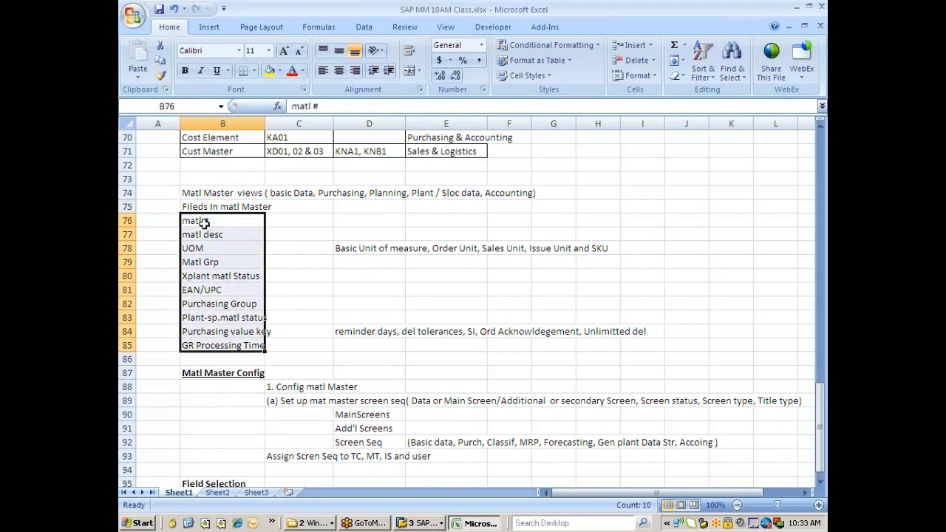
key(ctrl+c)
scroll(214, 244, down, 9)
scroll(229, 259, up, 3)
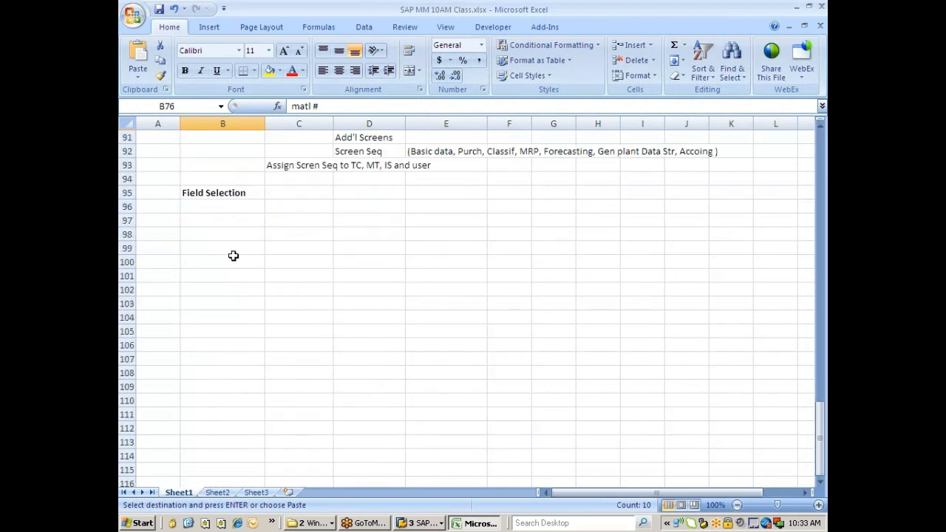
click(217, 249)
key(ctrl+v)
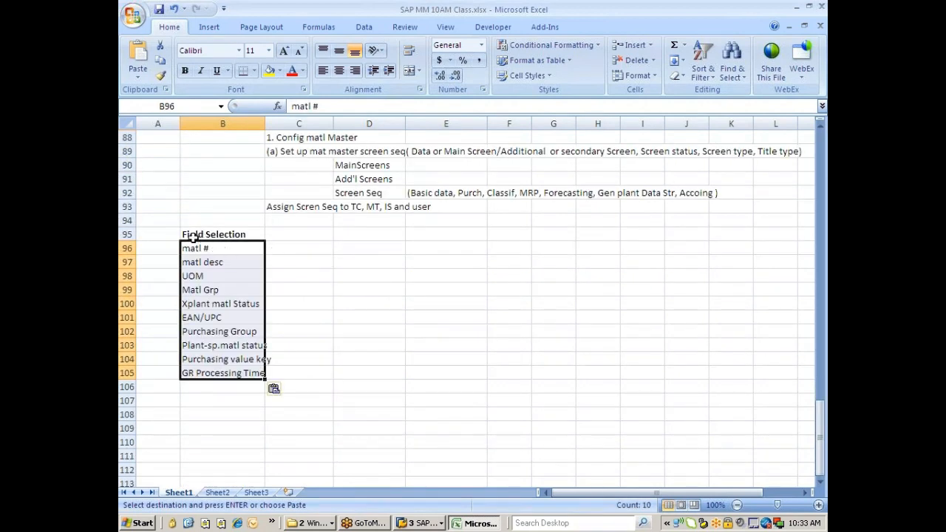
Step: Clear the pasted field list from B96:B105 below the Field Selection heading
click(295, 235)
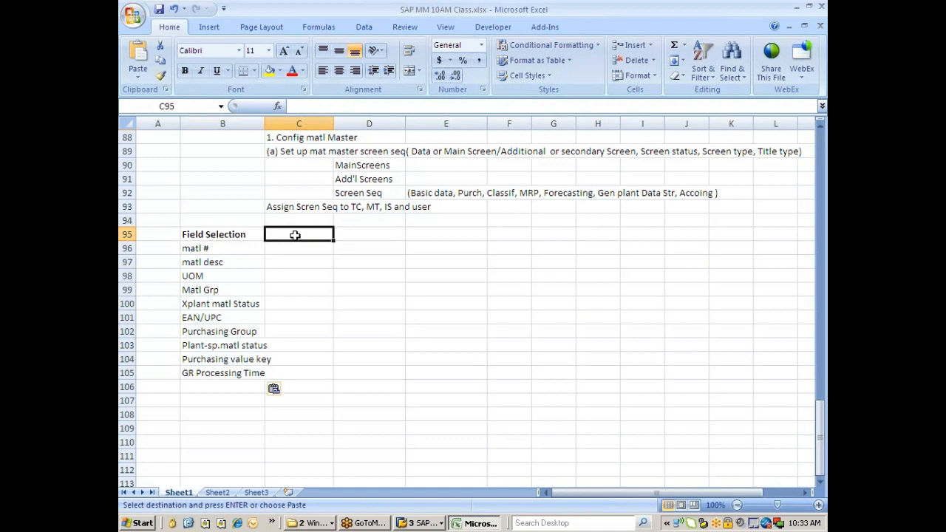
drag(215, 248, 247, 374)
key(ctrl+c)
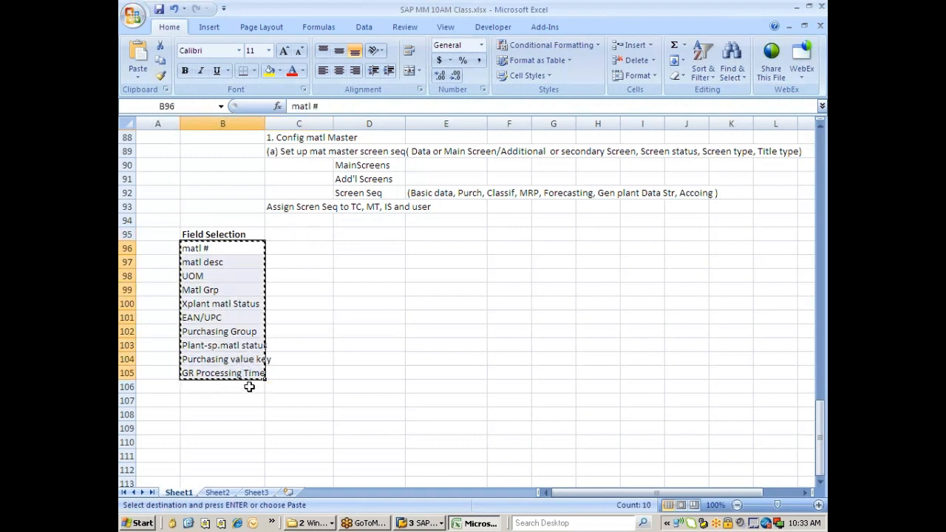
key(Delete)
click(216, 262)
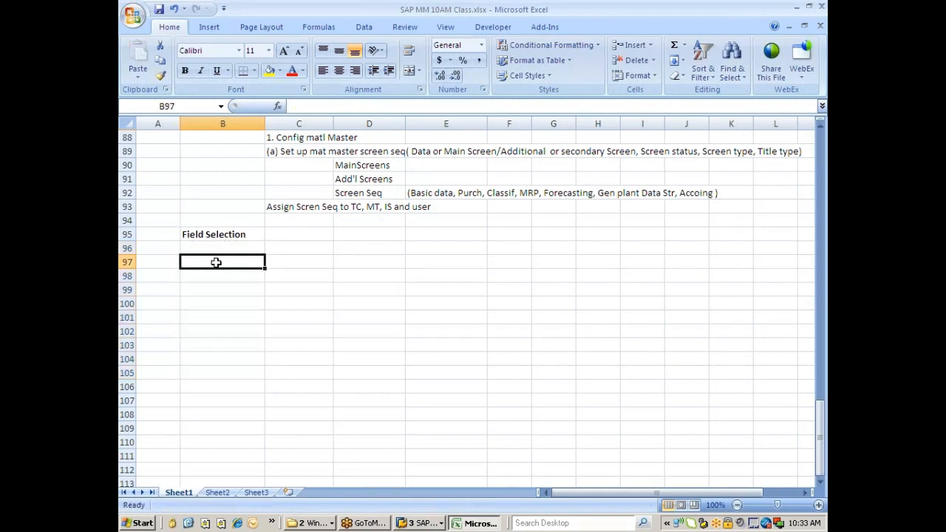
scroll(232, 306, up, 7)
drag(206, 262, 253, 378)
key(ctrl+c)
scroll(258, 369, down, 6)
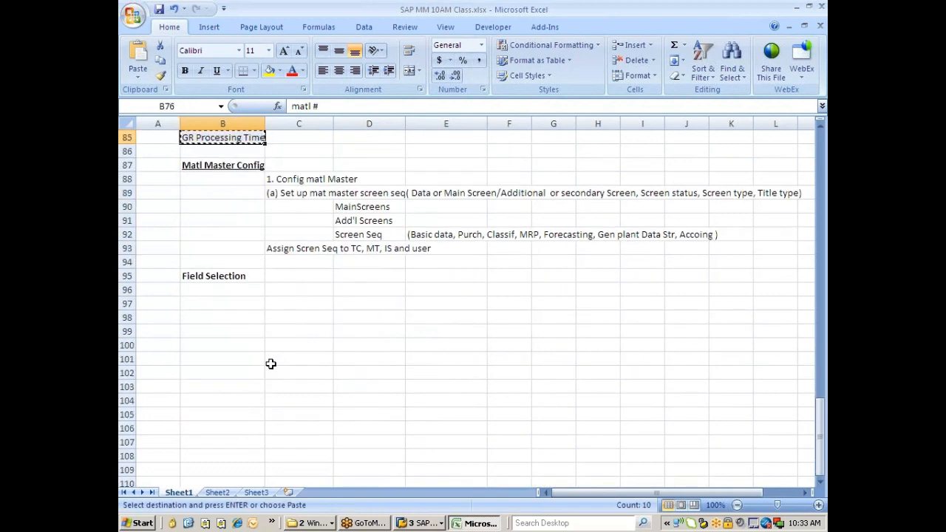
click(226, 292)
Step: Enter "is based on" in cell C95, beside the Field Selection heading
click(284, 278)
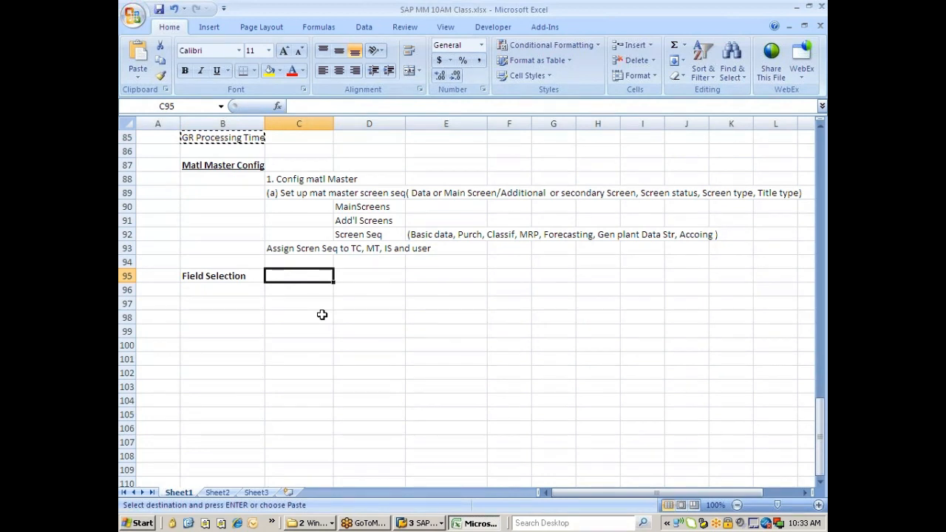
text(is based o)
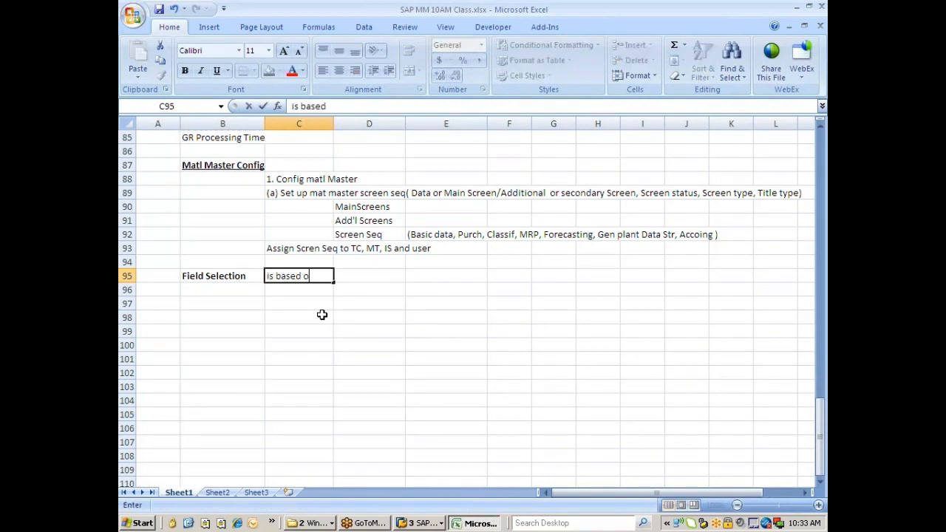
text(n)
key(Down)
key(Down)
key(Left)
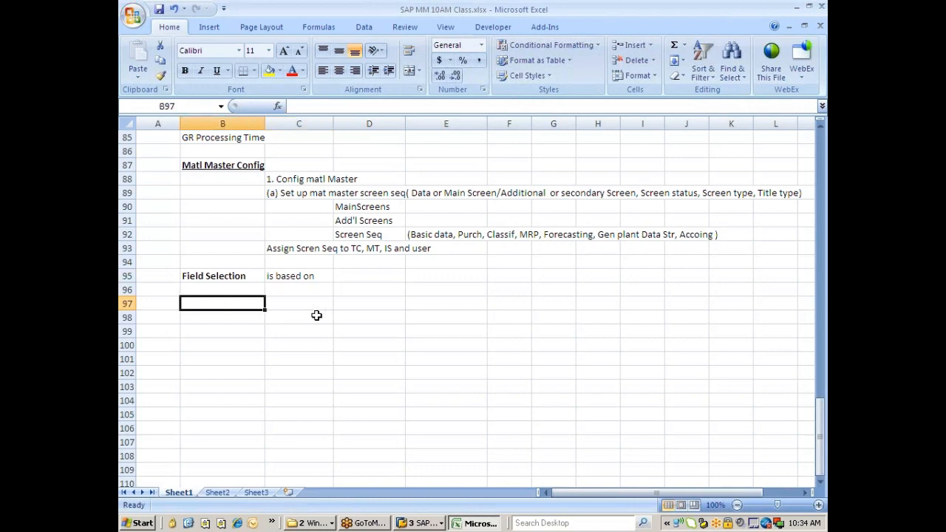
Step: Copy the material master fields in B76:B85, matl # through GR Processing Time, and paste them starting at B97
scroll(318, 310, up, 11)
scroll(285, 307, down, 8)
scroll(285, 307, up, 4)
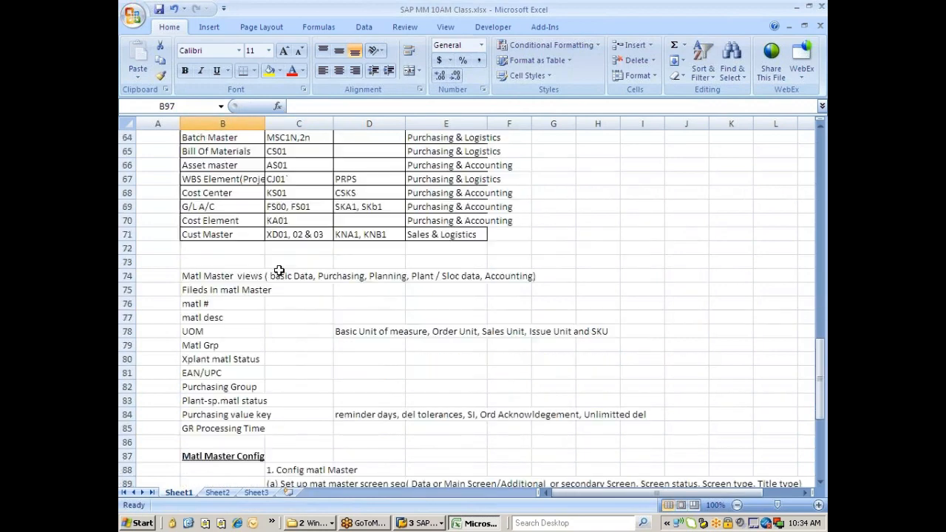
drag(214, 303, 259, 414)
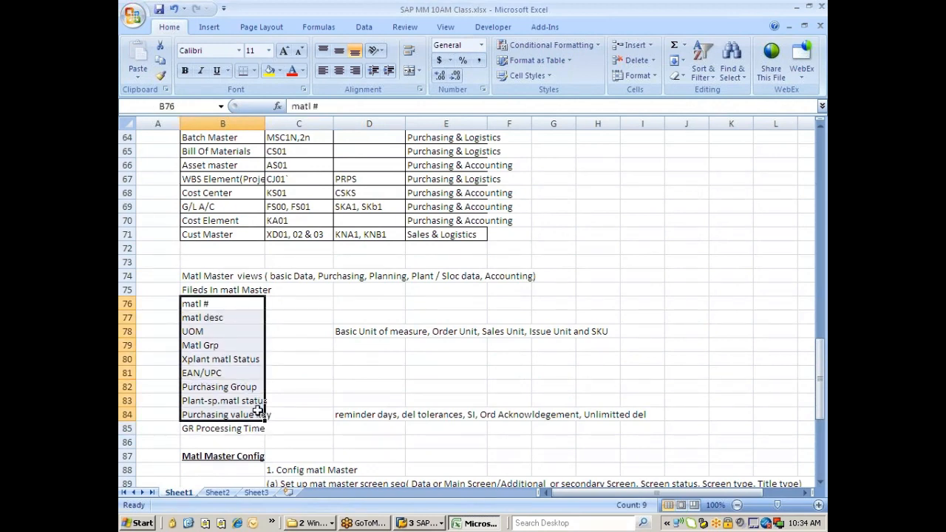
key(ctrl+c)
scroll(288, 333, down, 6)
key(shift+Down)
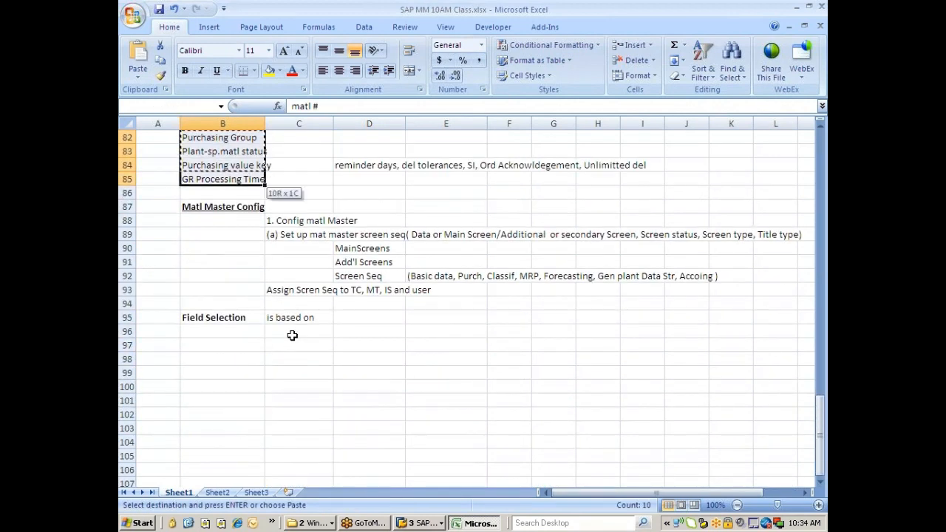
key(ctrl+c)
scroll(238, 350, down, 6)
scroll(239, 285, up, 4)
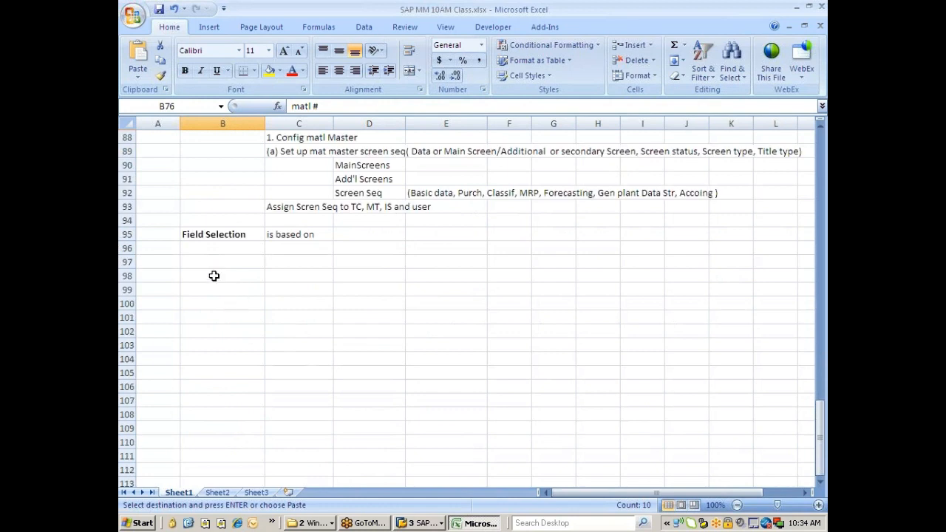
click(215, 266)
key(ctrl+v)
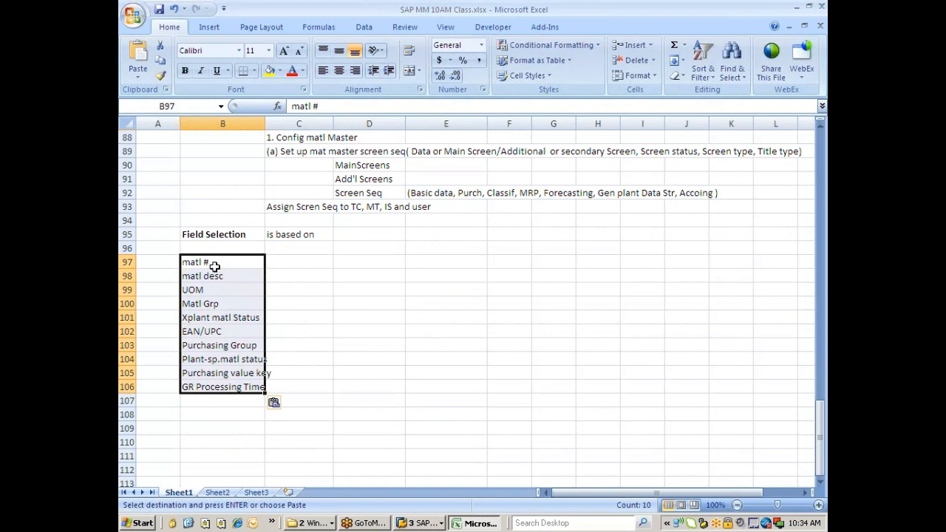
Step: Extend the note in C95 to read "is based on Fiel\d status variant, Mtype, IS or T code"
click(346, 234)
click(314, 235)
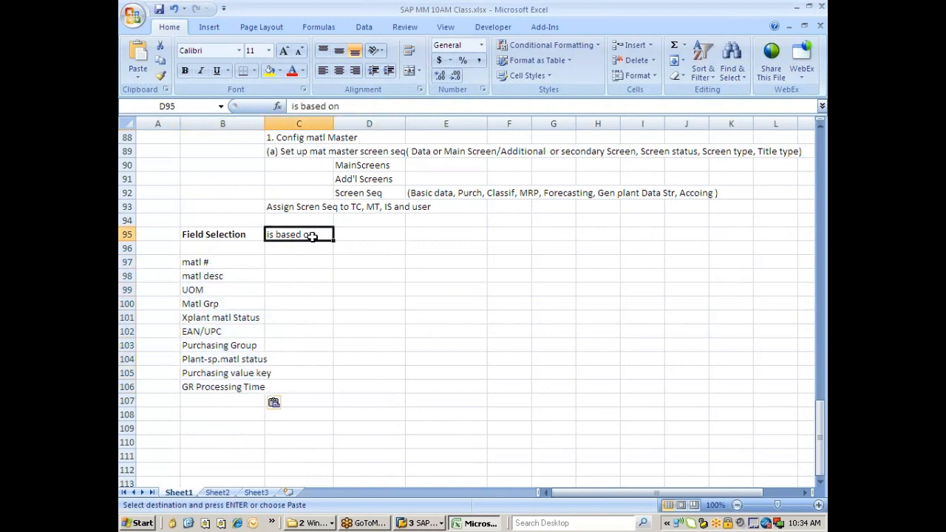
double_click(317, 236)
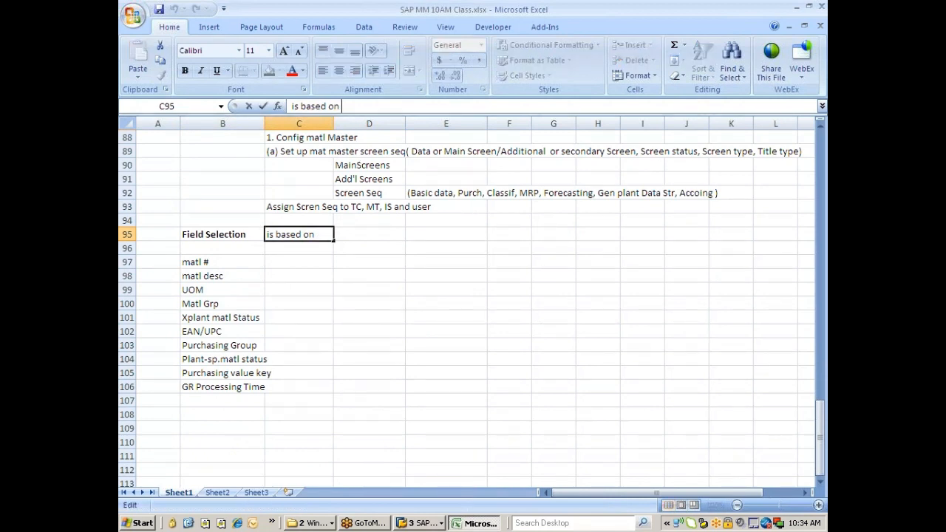
text(Fil)
text(e)
key(BackSpace)
key(BackSpace)
text(el\d)
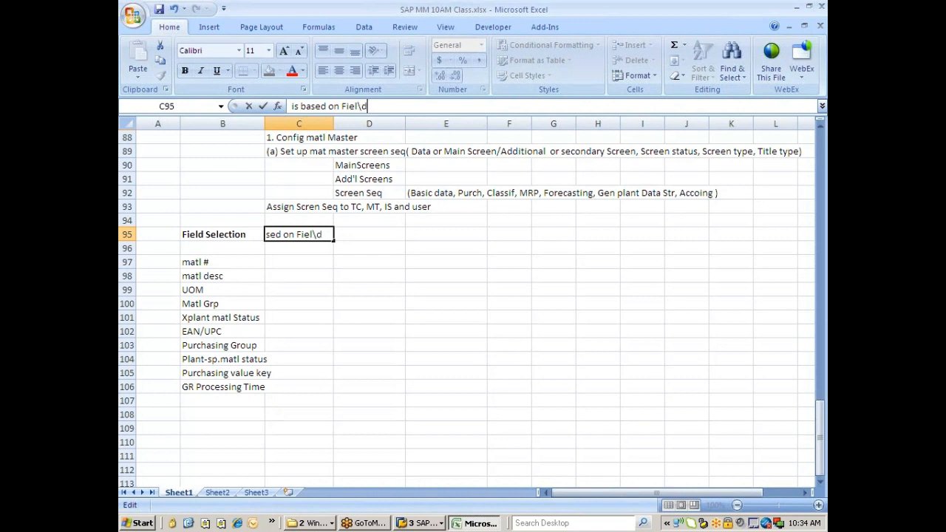
text( status var)
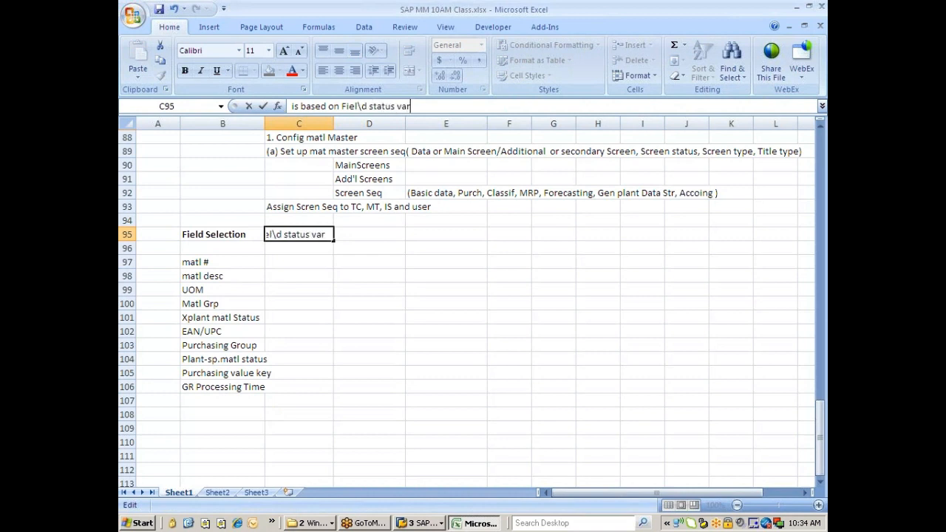
text(iant, M)
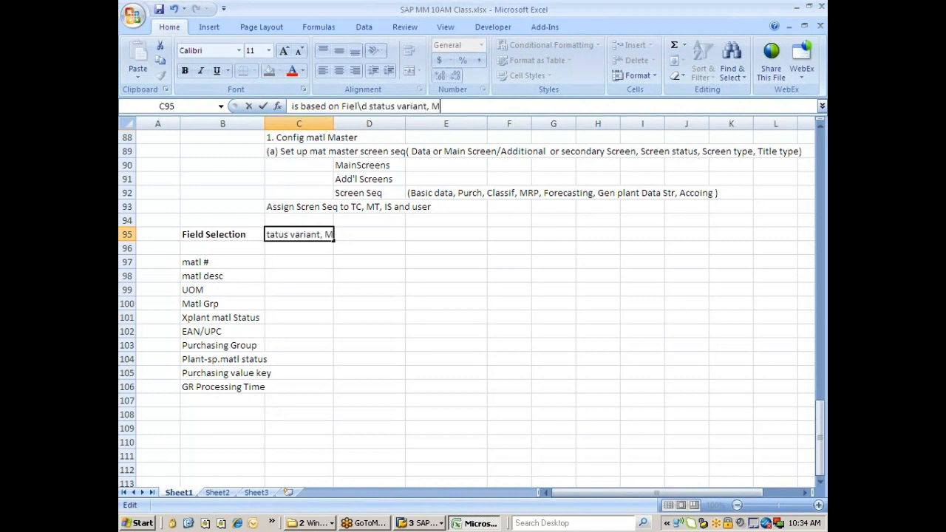
text(type)
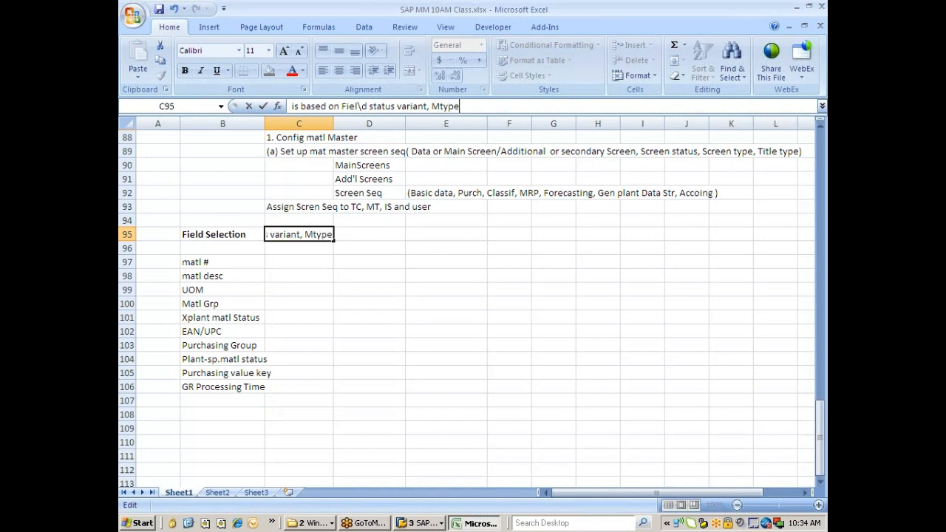
text(, IS)
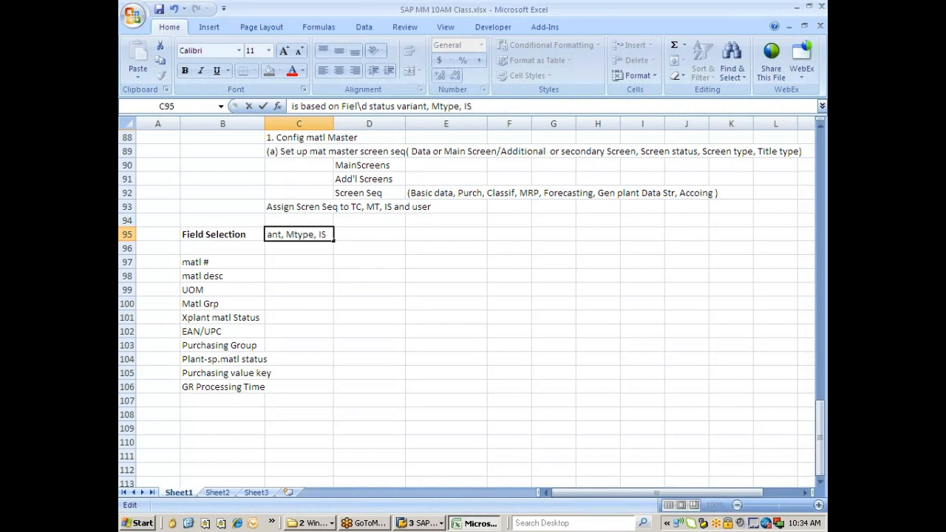
text(,)
key(BackSpace)
text(or T code)
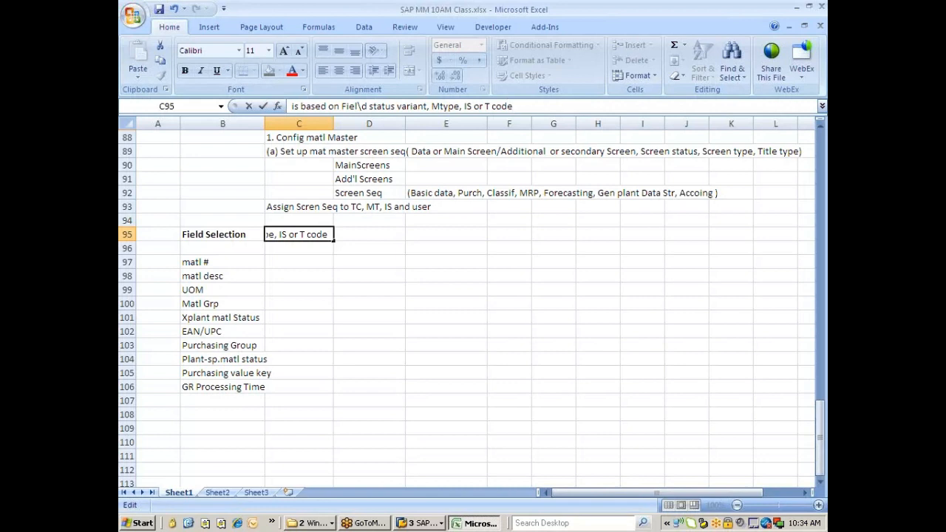
click(327, 275)
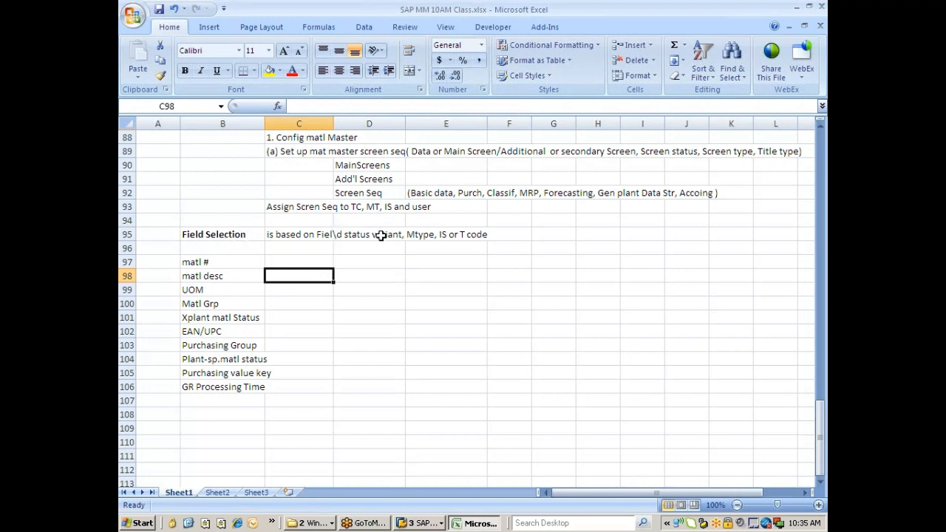
Step: Remove the stray backslash from the word "Field" in C95 and select the empty cell C96 below it
click(339, 234)
click(314, 234)
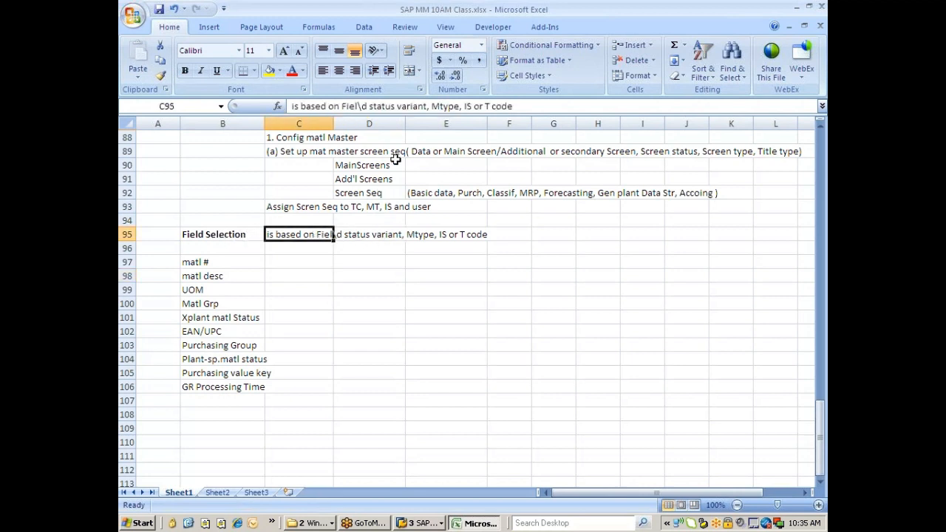
click(358, 105)
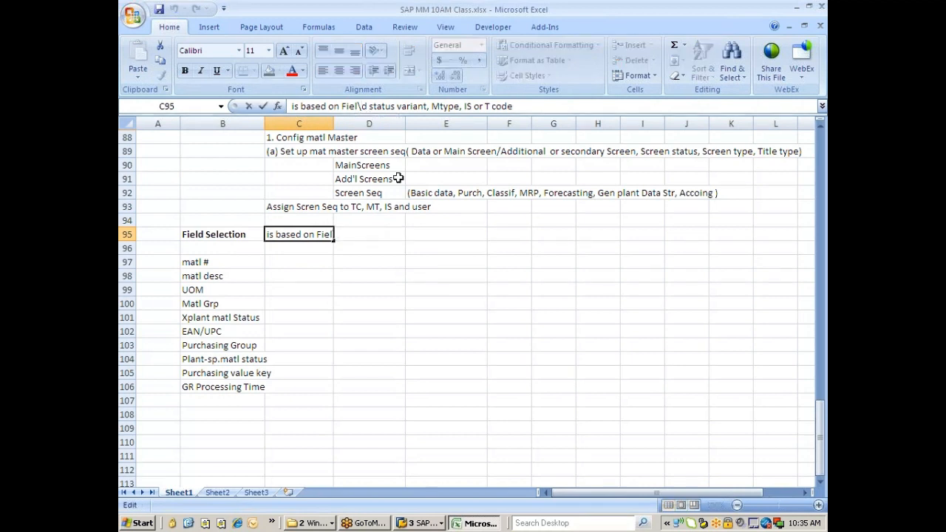
key(BackSpace)
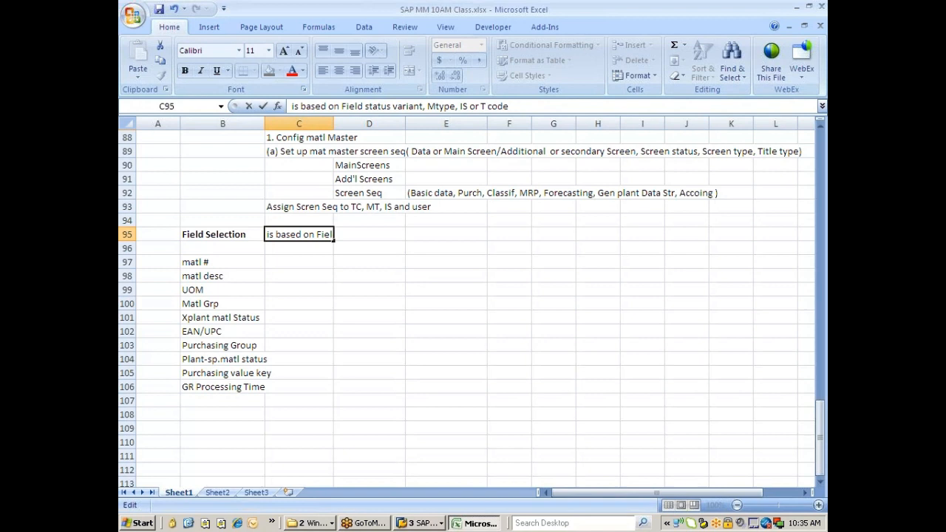
click(387, 259)
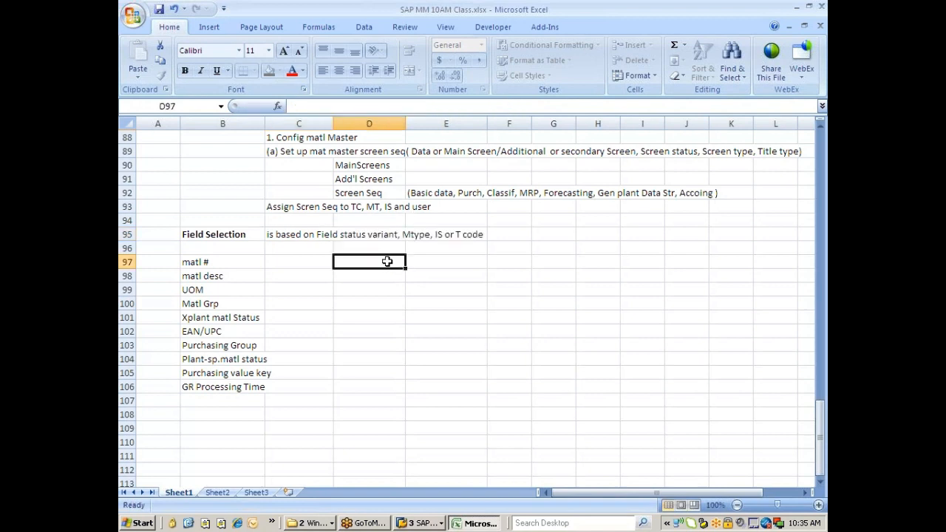
click(285, 264)
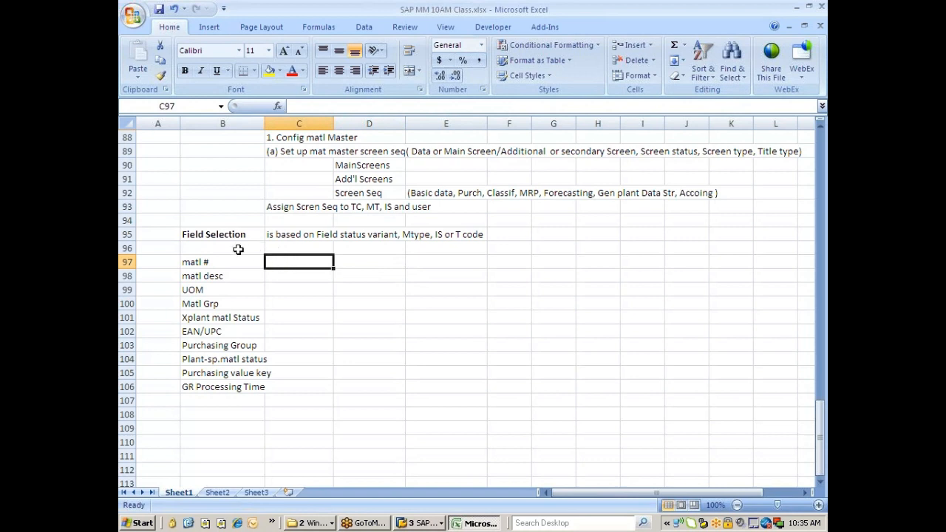
click(289, 249)
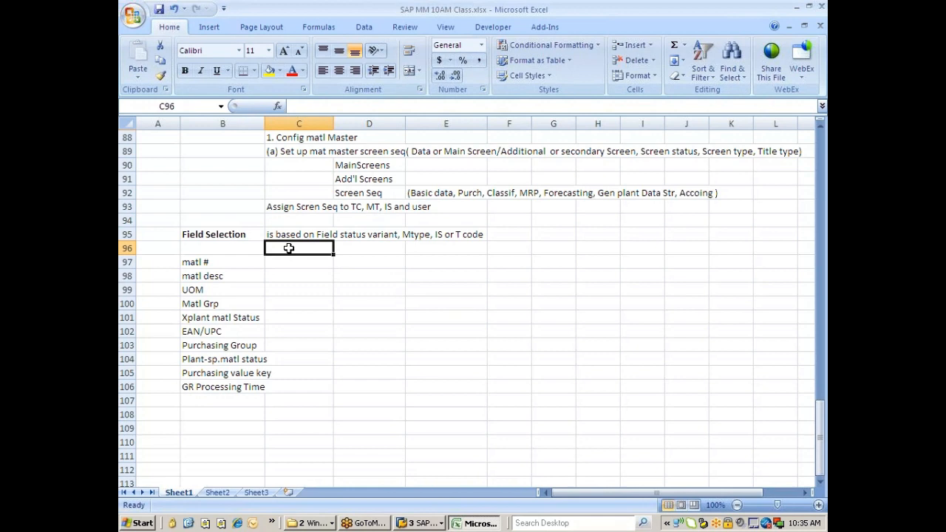
Step: Enter the column headings Hide, Display, Mandatory and Optional in C96:F96, above the field list
text(Hide)
key(Tab)
text(D)
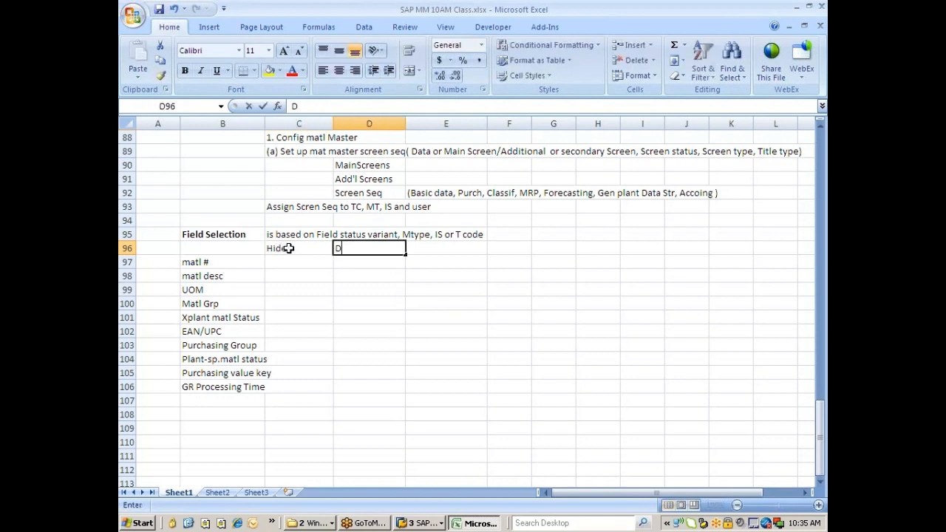
text(isplay)
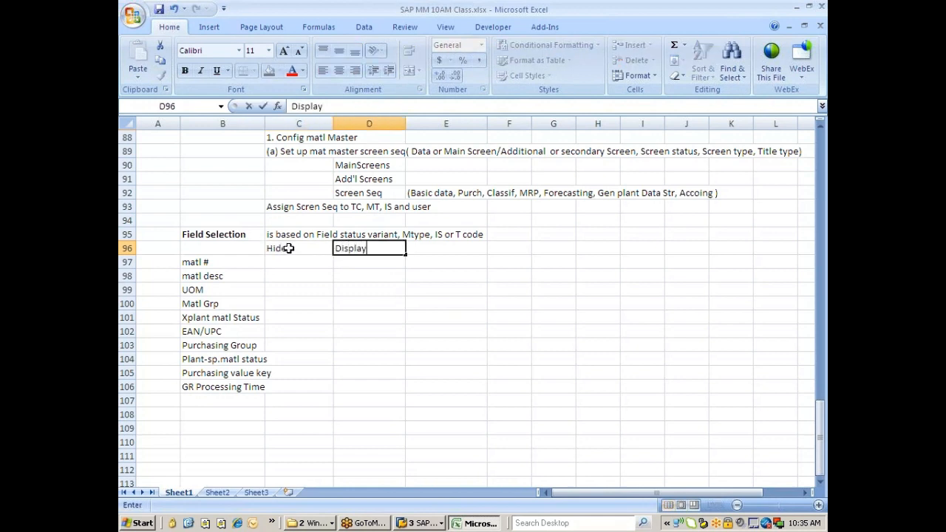
key(Tab)
text(a)
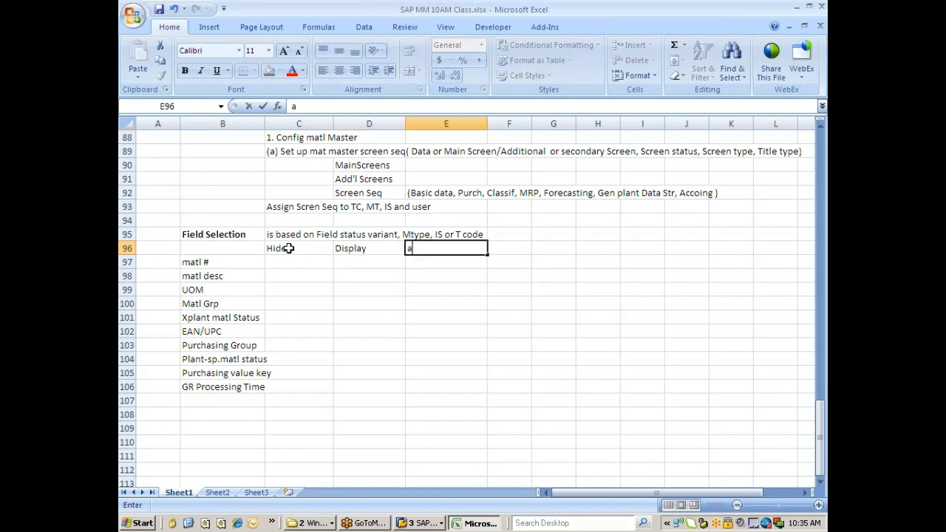
key(BackSpace)
text(Mandatory)
key(Tab)
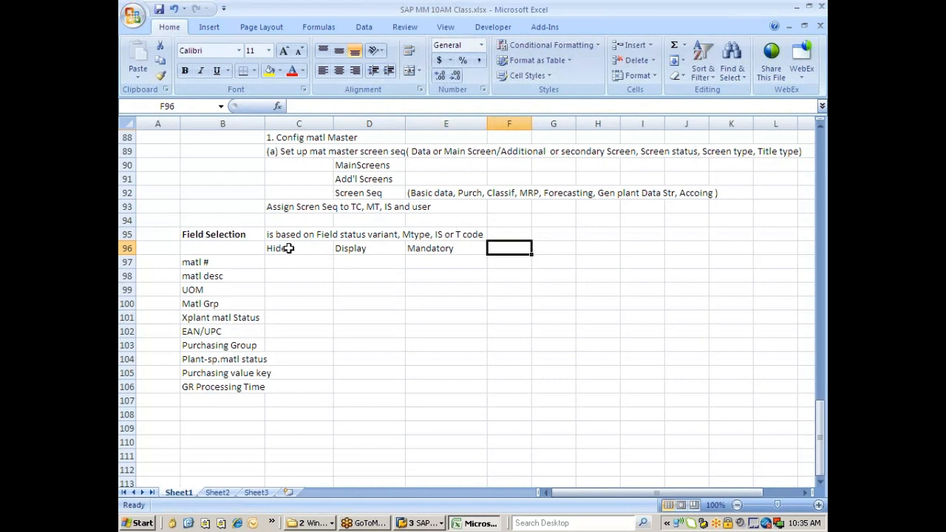
text(Optio)
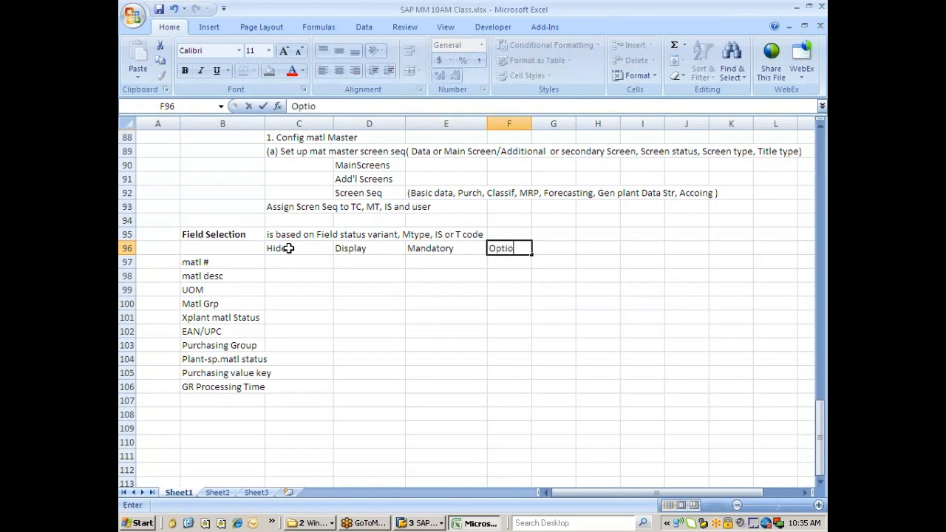
text(nal)
click(294, 289)
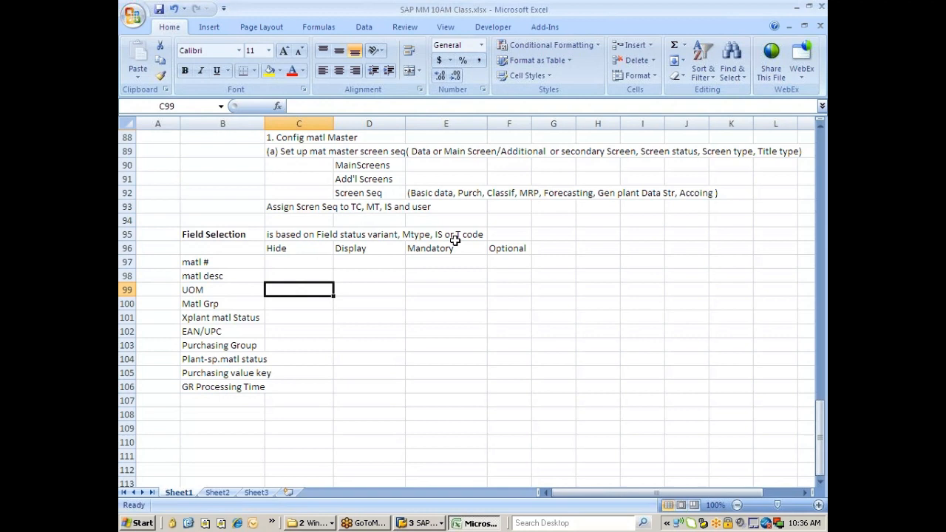
Step: Mark matl #, matl desc, UOM and Matl Grp with an X in the Mandatory column, E97:E100
click(207, 261)
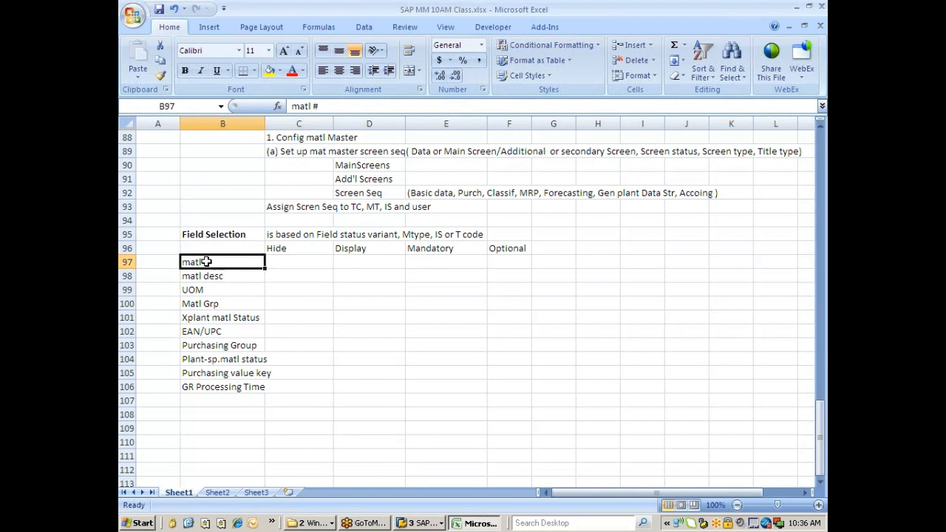
click(418, 263)
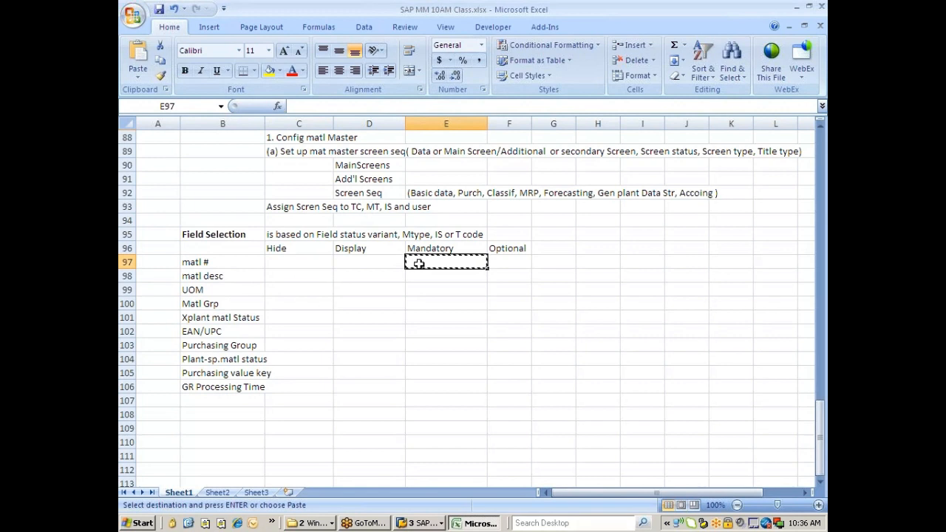
text(X)
click(403, 291)
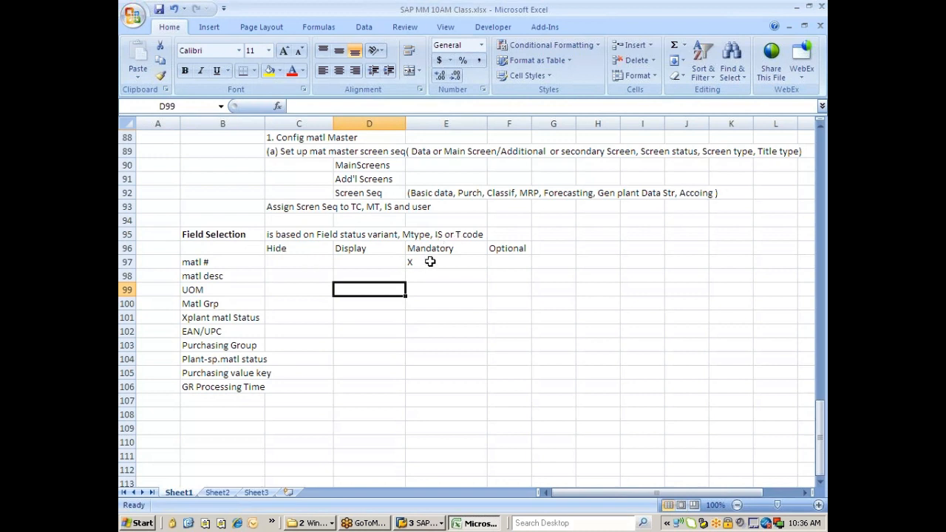
click(413, 276)
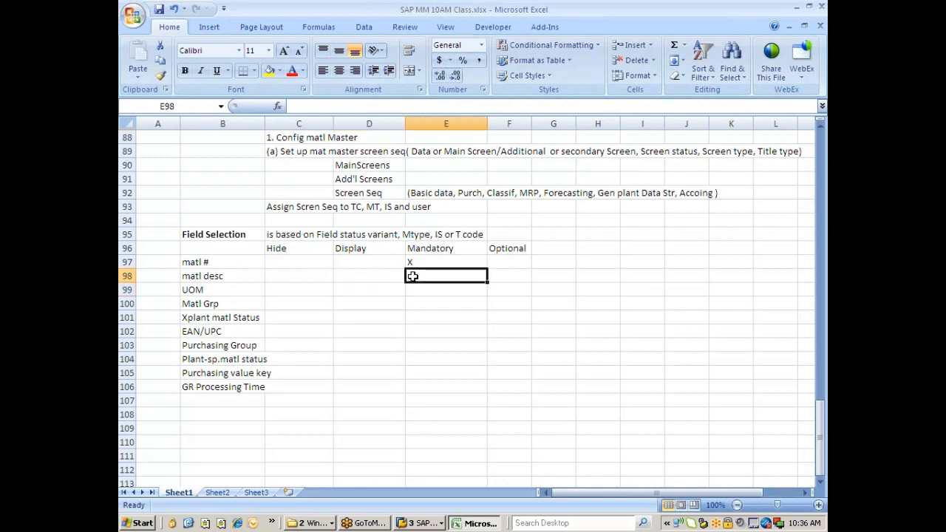
text(X)
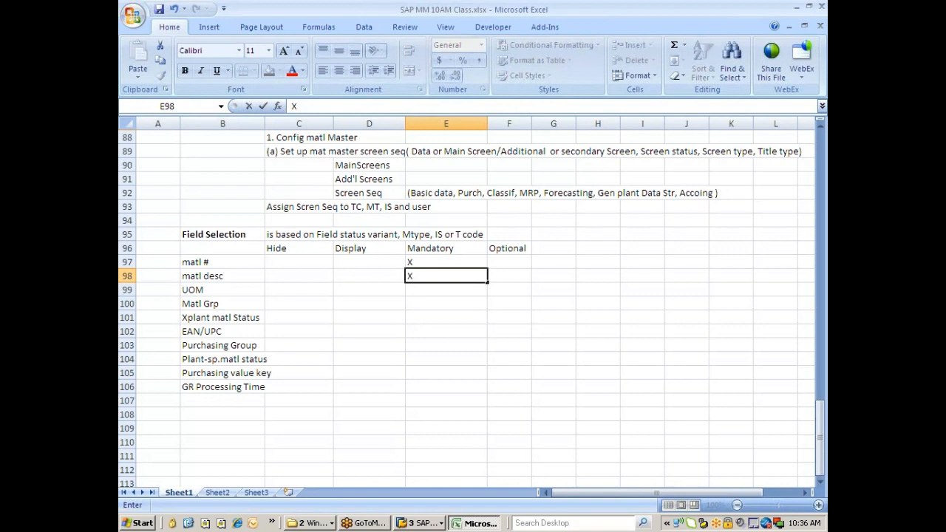
click(213, 289)
click(408, 289)
text(X)
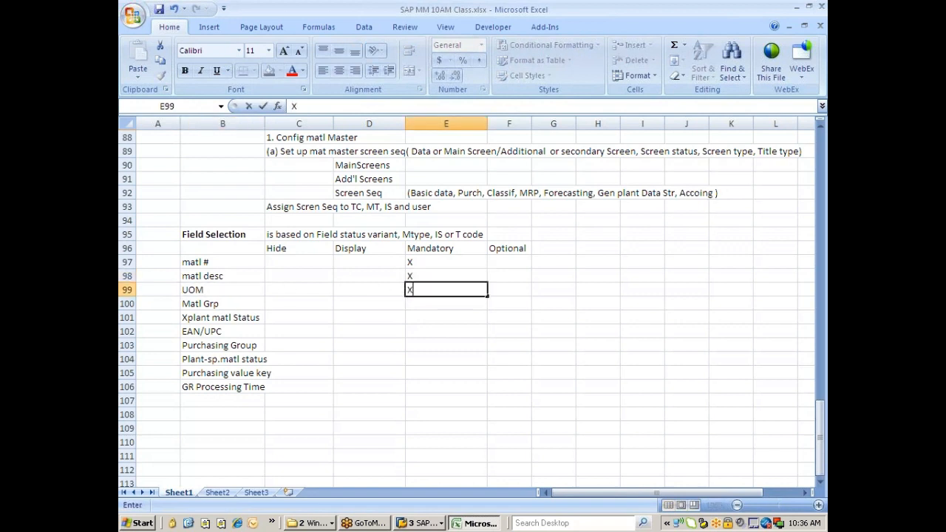
click(419, 303)
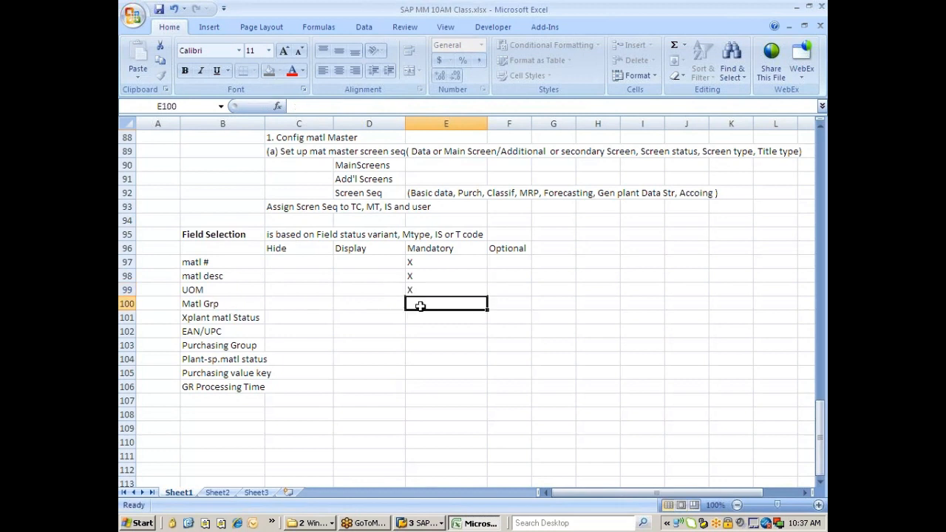
text(X)
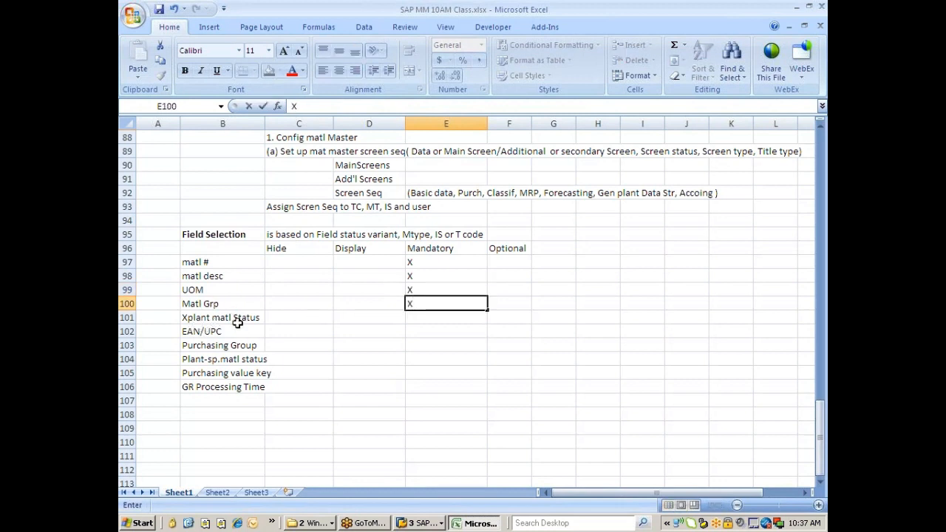
Step: Mark Xplant matl Status and EAN/UPC with an X in the Optional column, F101:F102
click(371, 318)
click(413, 316)
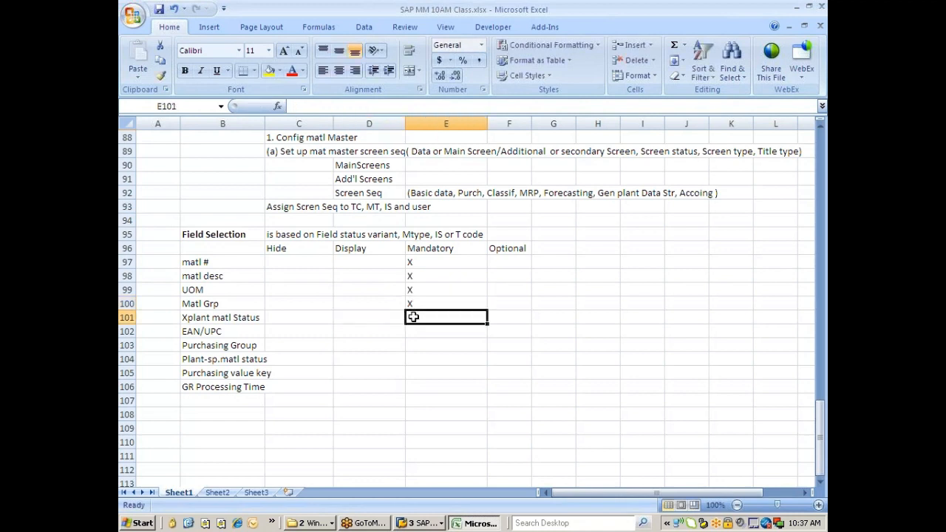
click(500, 318)
text(X)
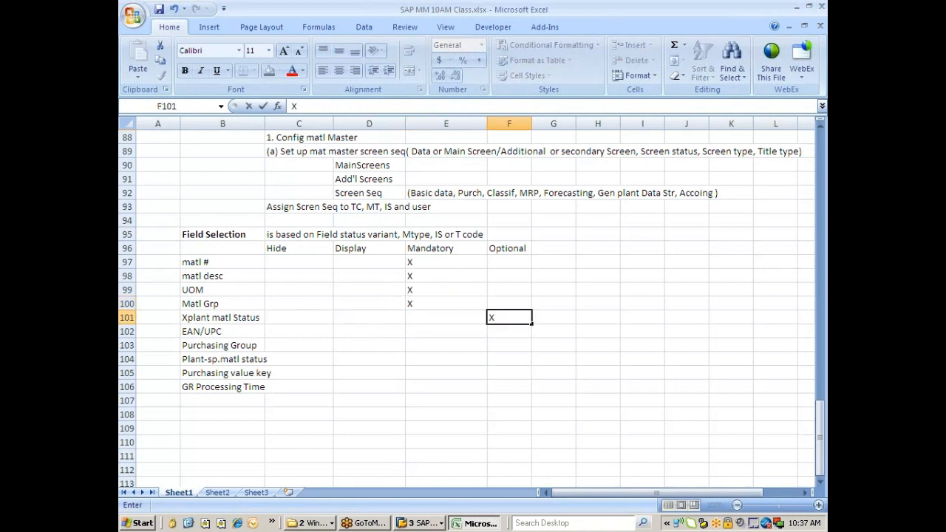
click(495, 332)
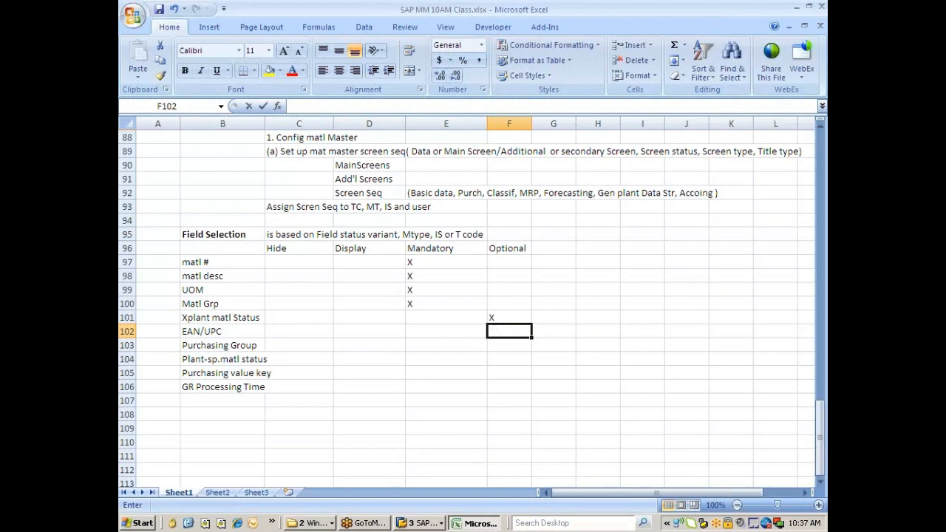
text(X)
Step: Put an X under Mandatory for Purchasing Group and GR Processing Time, and under Optional for Plant-sp.matl status and Purchasing value key
click(429, 344)
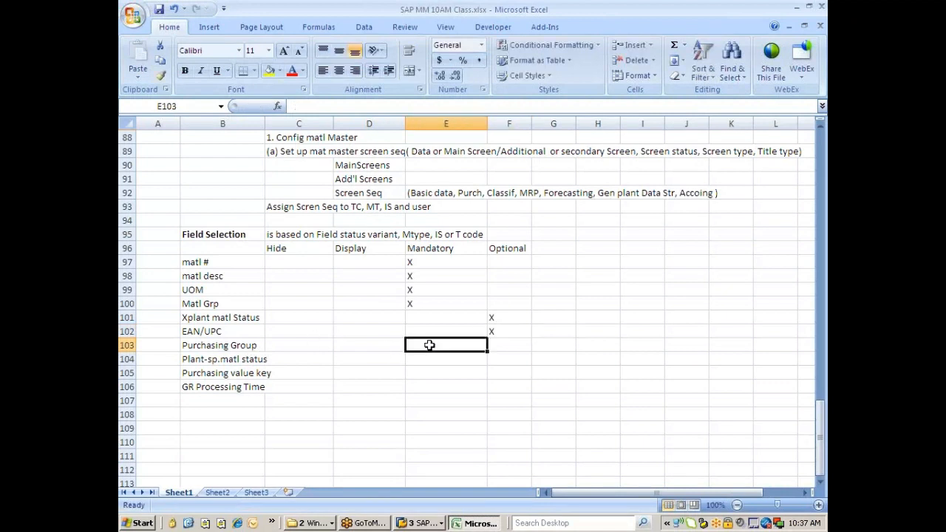
text(X)
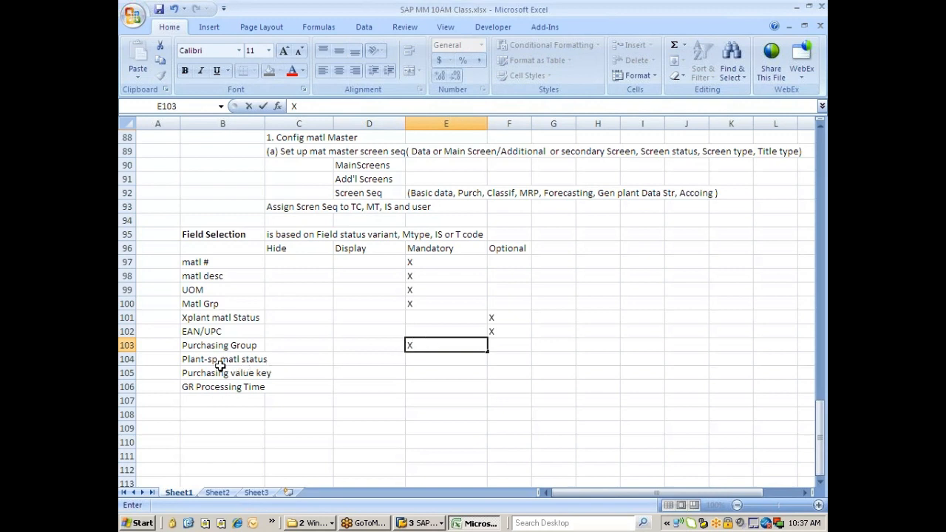
click(495, 358)
text(X)
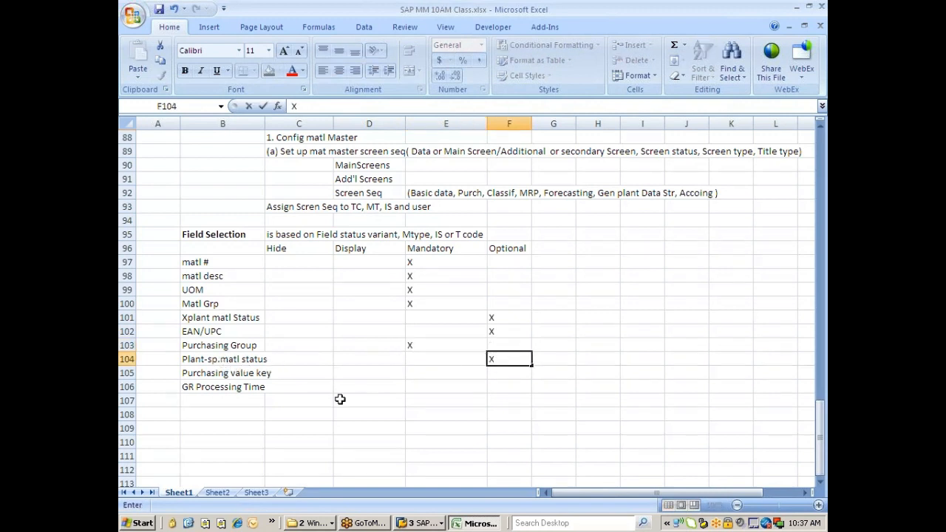
click(502, 378)
text(X)
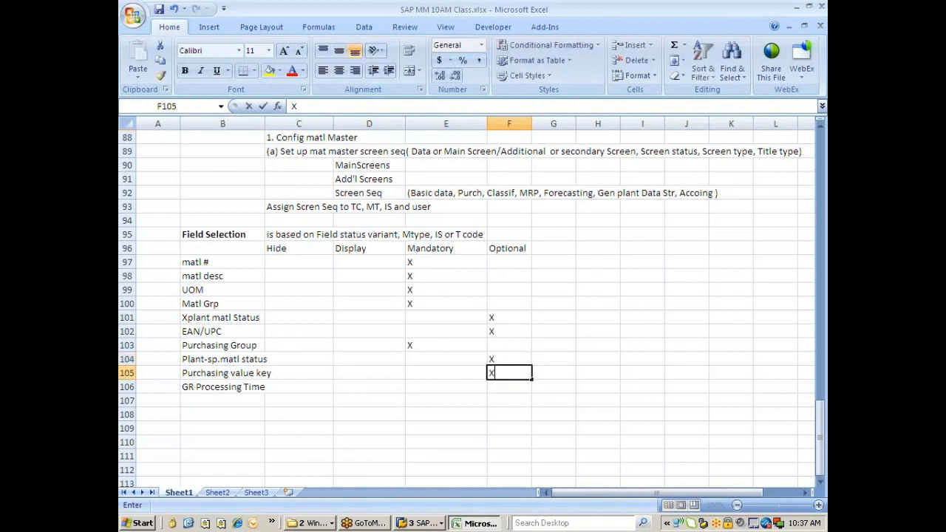
click(412, 386)
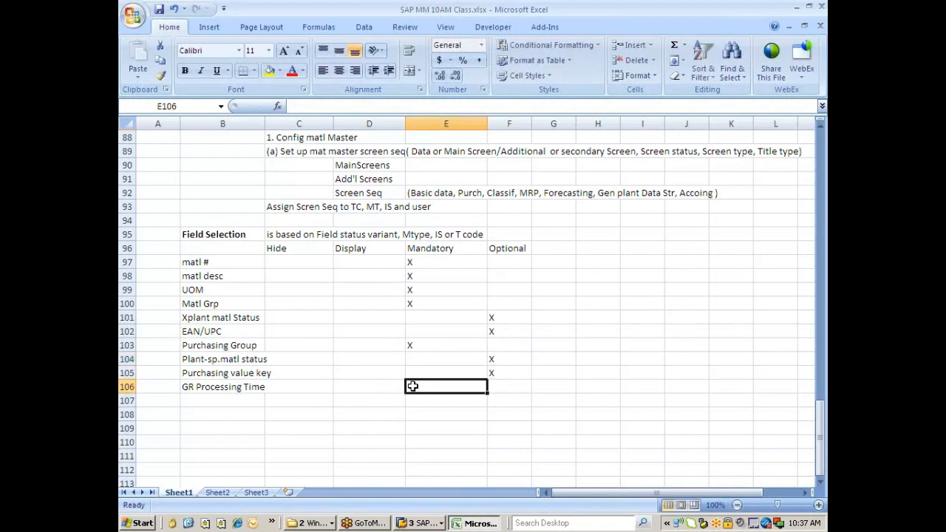
text(X)
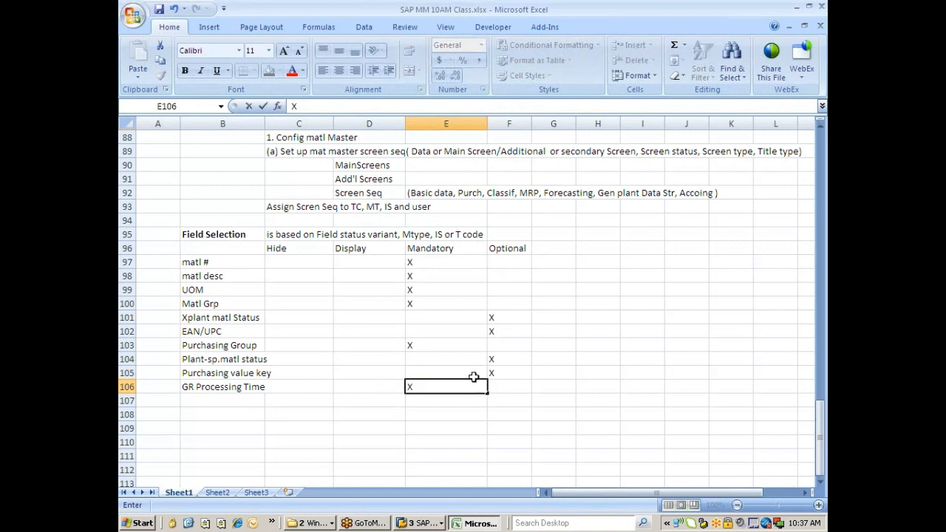
Step: Add MRP Type in B107 and MRP Controller in B108, below GR Processing Time
click(216, 399)
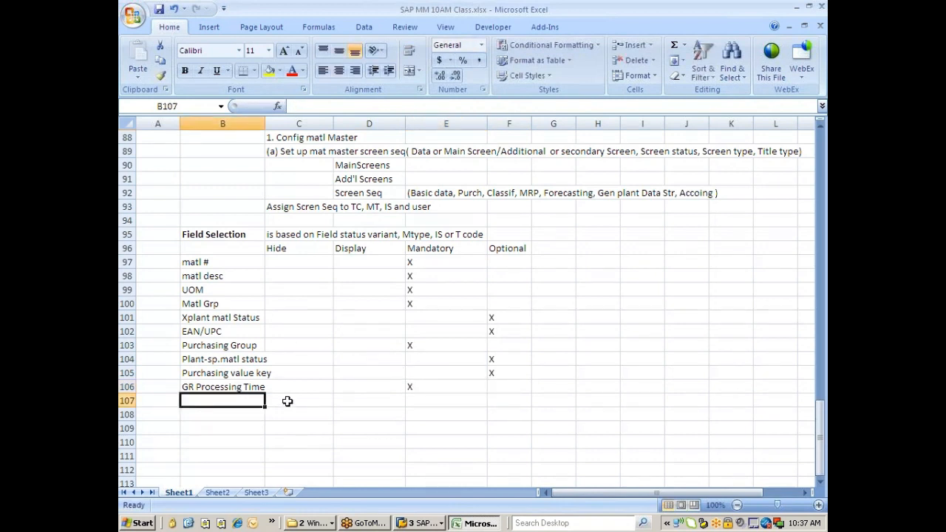
text(MRP )
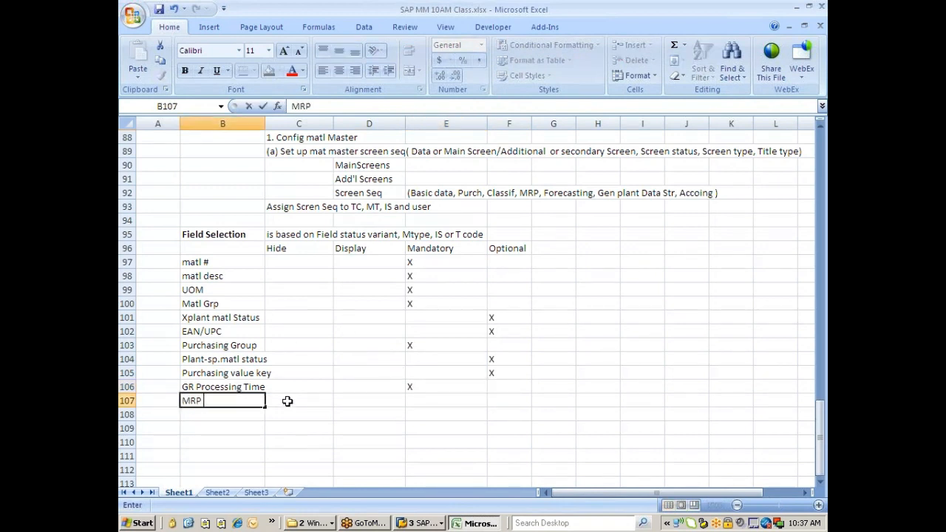
text(Type)
key(Return)
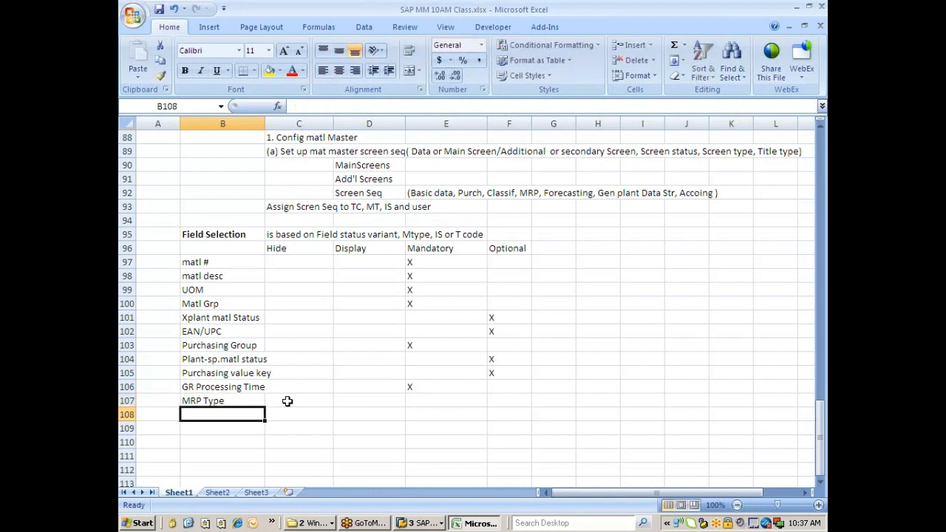
text(MRP )
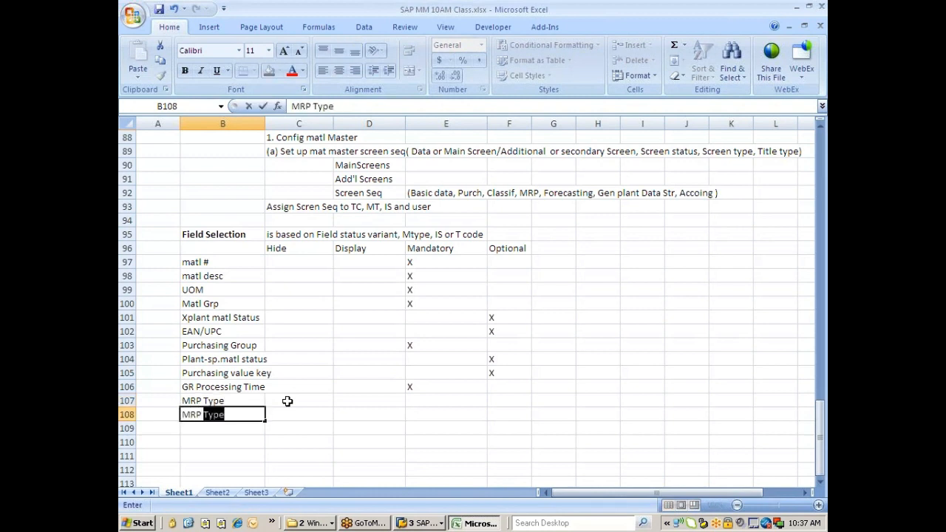
text(Controller)
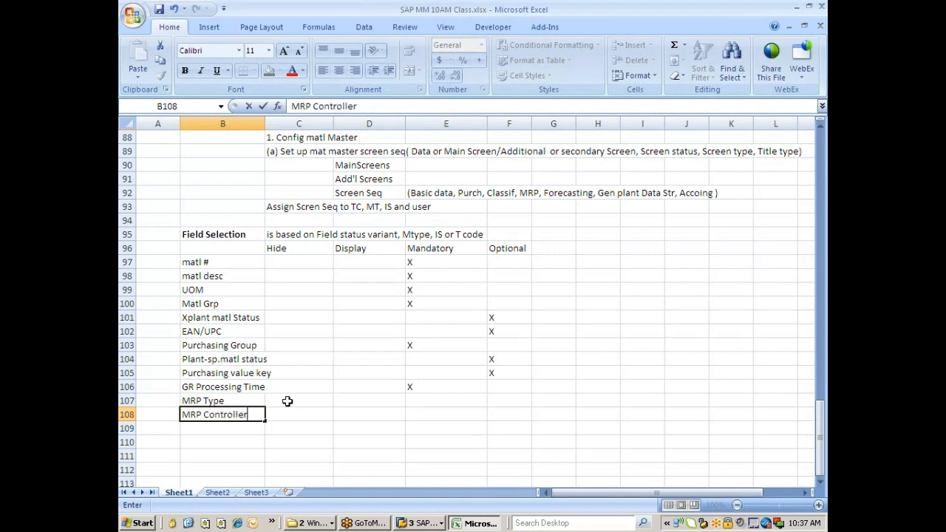
click(231, 440)
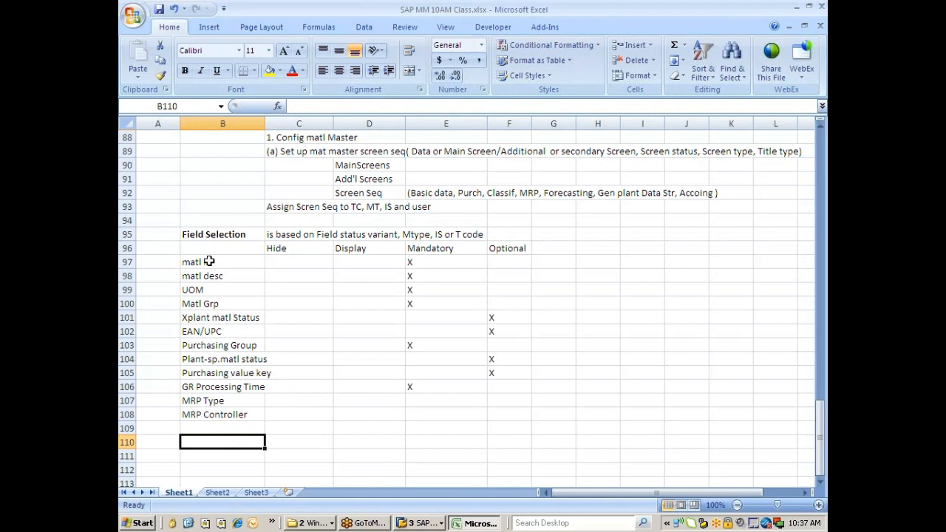
Step: Apply All Borders to the field selection table B96:F108 and save the workbook
click(196, 248)
key(shift+Right)
key(shift+Right)
key(shift+Right)
key(shift+Right)
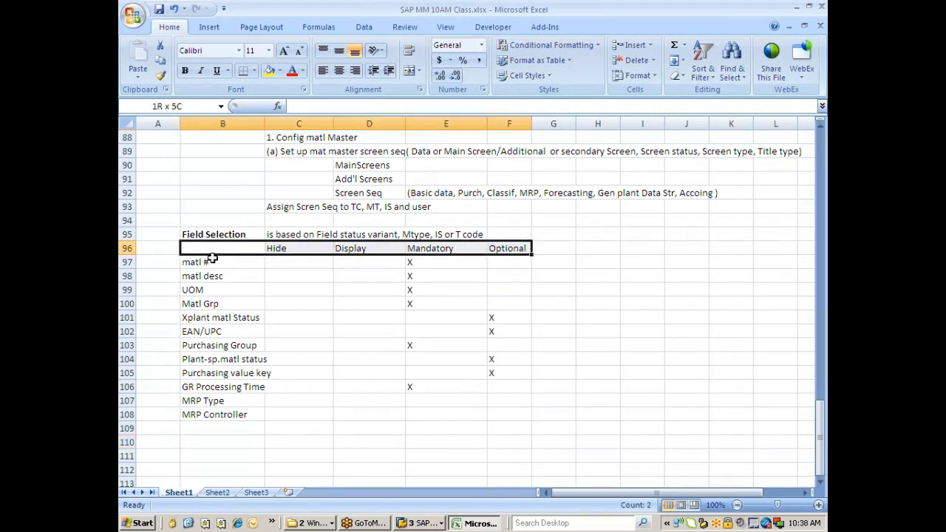
key(ctrl+shift+Down)
key(ctrl+shift+Down)
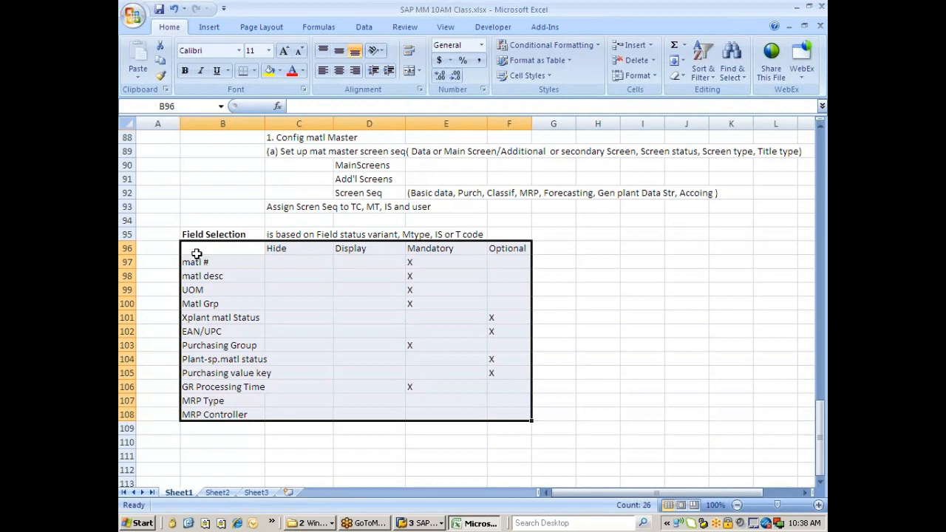
click(254, 72)
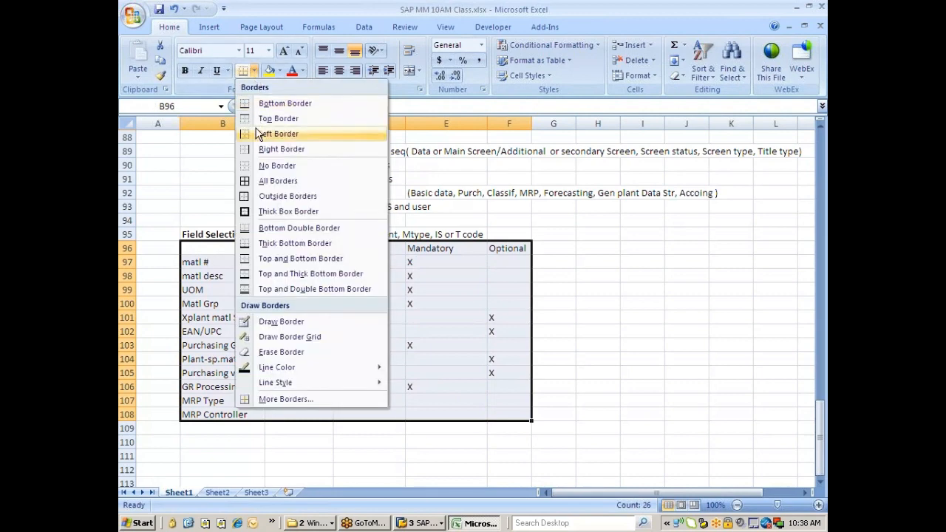
click(244, 183)
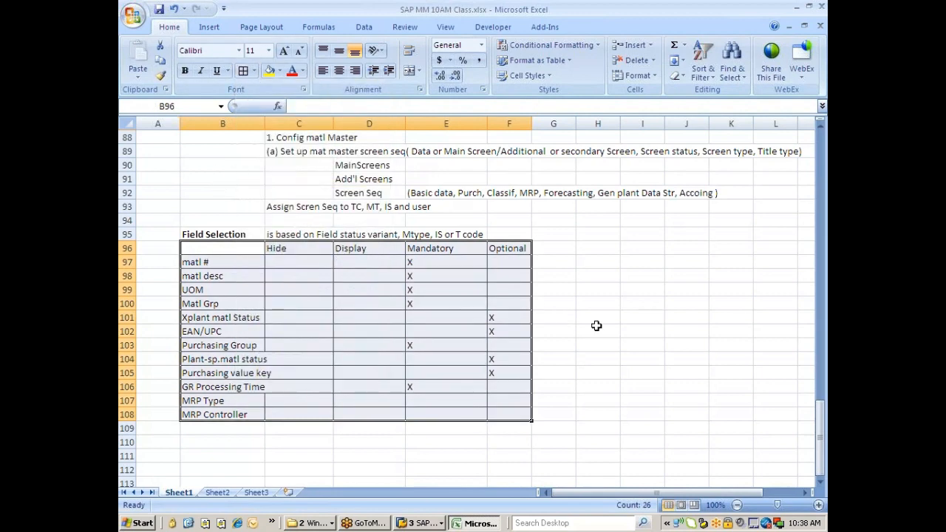
click(594, 325)
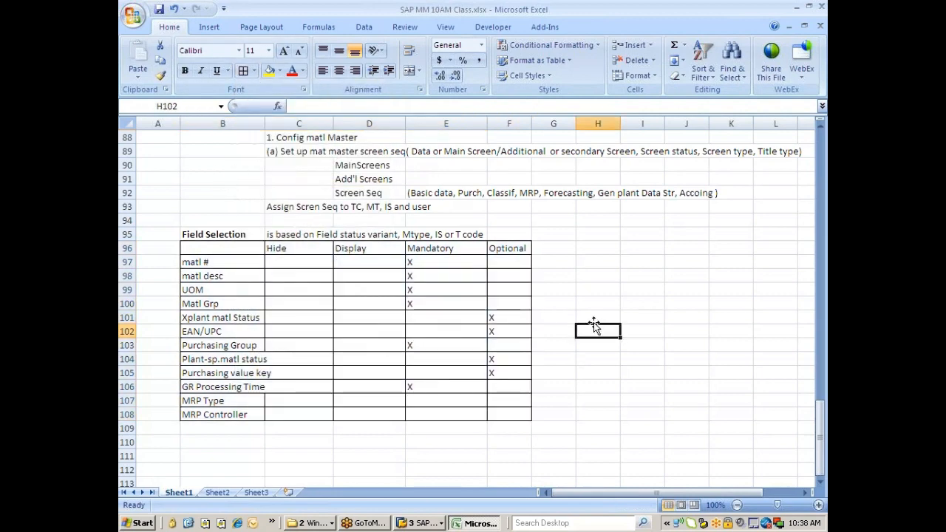
click(159, 9)
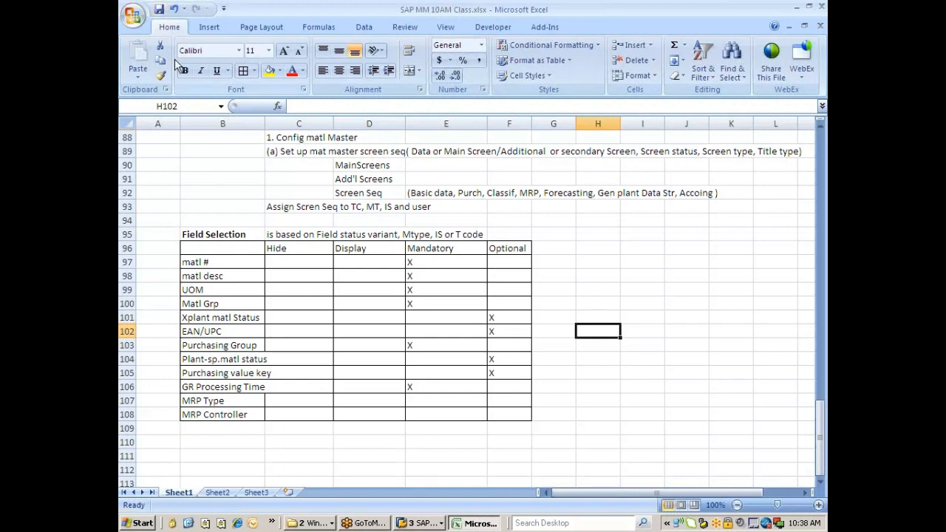
Step: Add the question "How to setup a FS selection property for a mat master field?" in B110, below the field selection table
scroll(273, 336, down, 2)
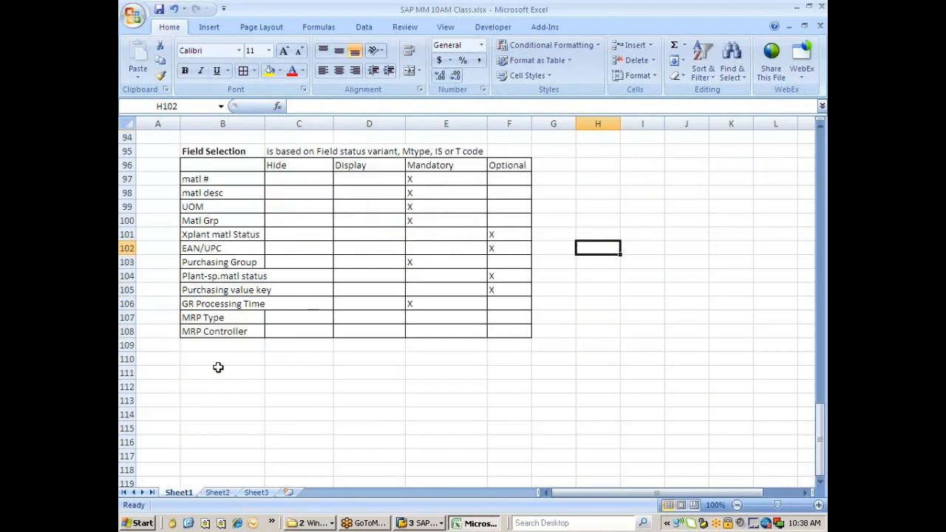
click(215, 363)
text(How)
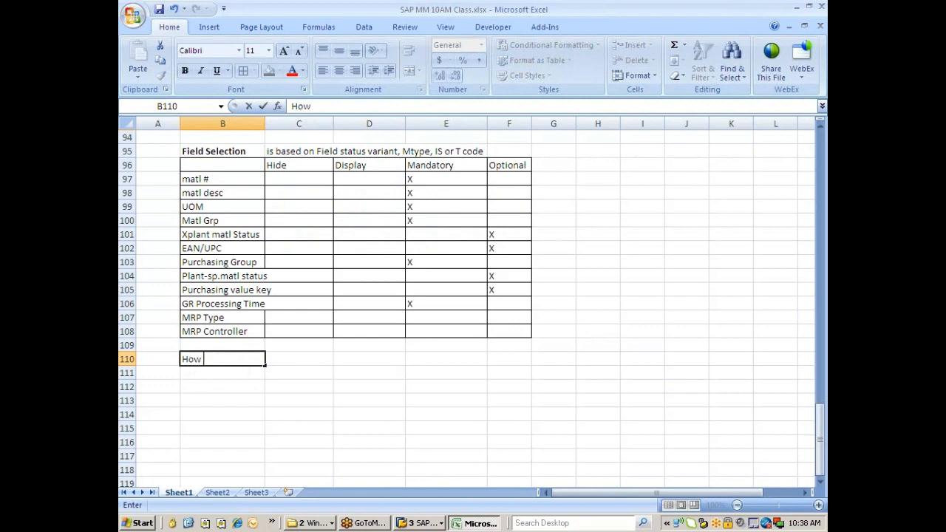
text( to setup a FS s)
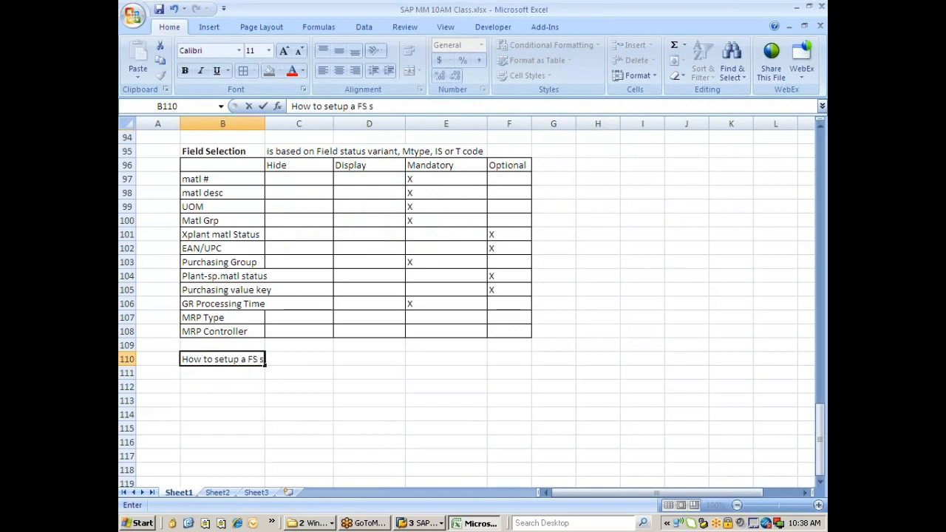
text(election prope)
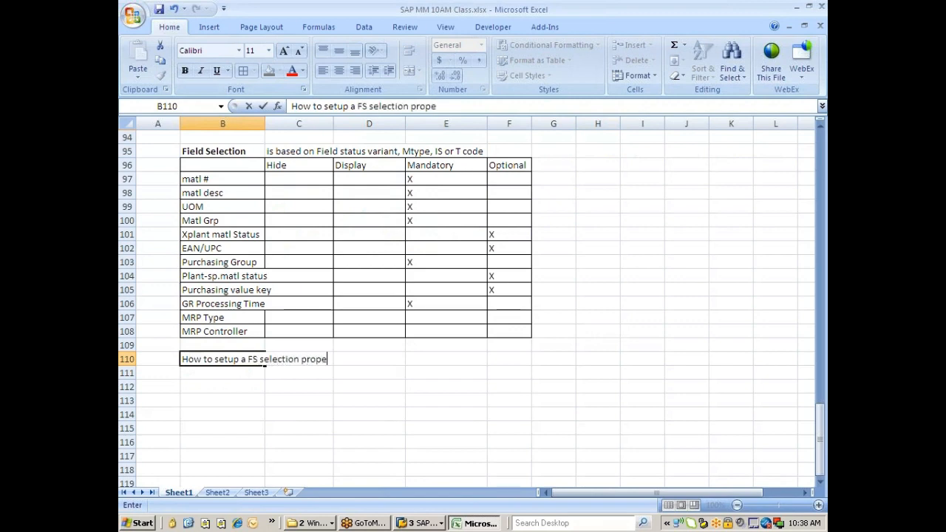
text(rty for a m)
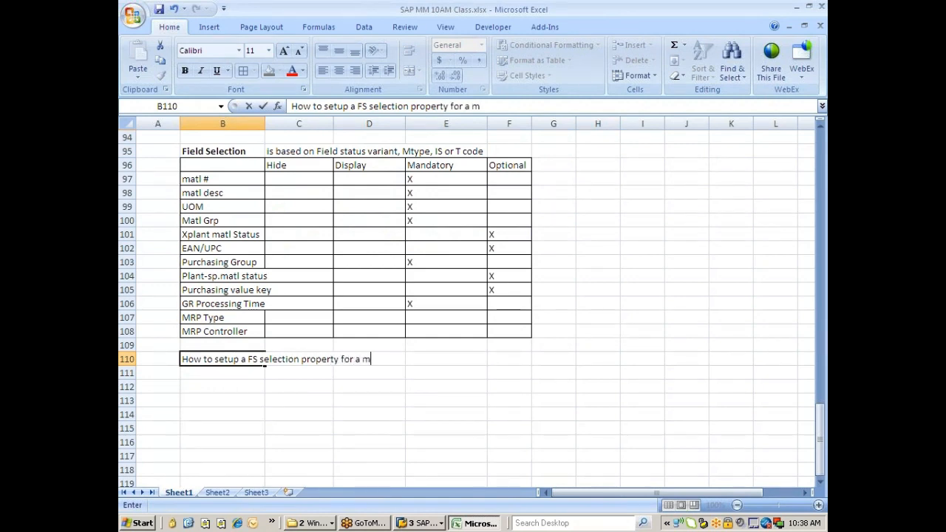
text(at master fie)
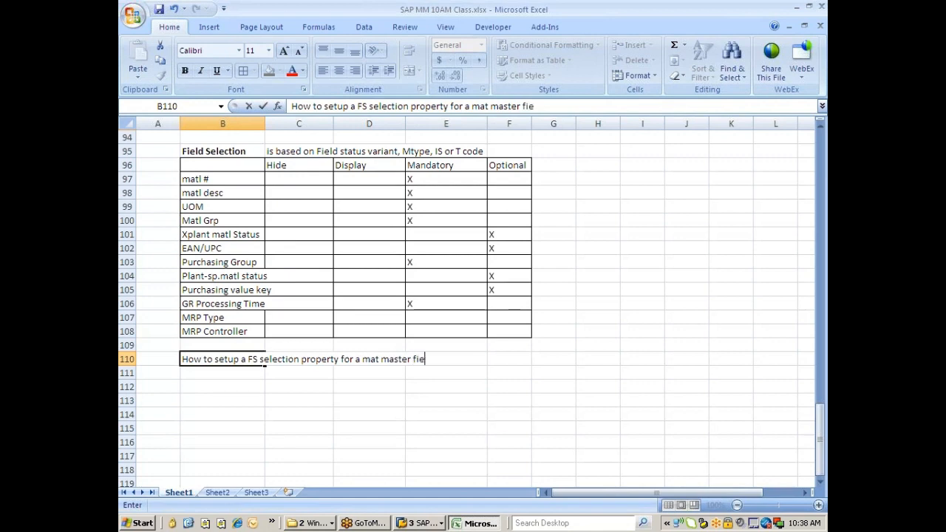
text(ld?)
key(Return)
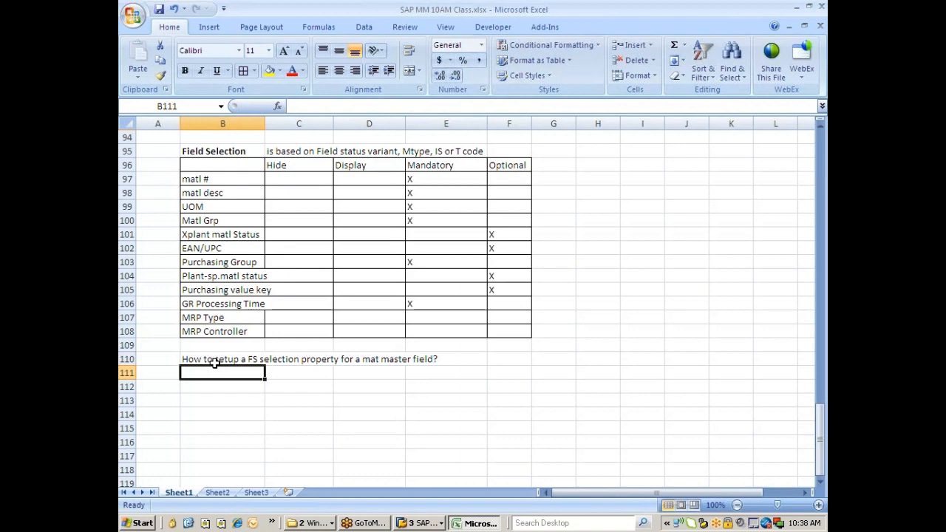
Step: Enter the first instruction in B111: "a. Identify the tech name of the filed which you would likek to work with?"
text(a.)
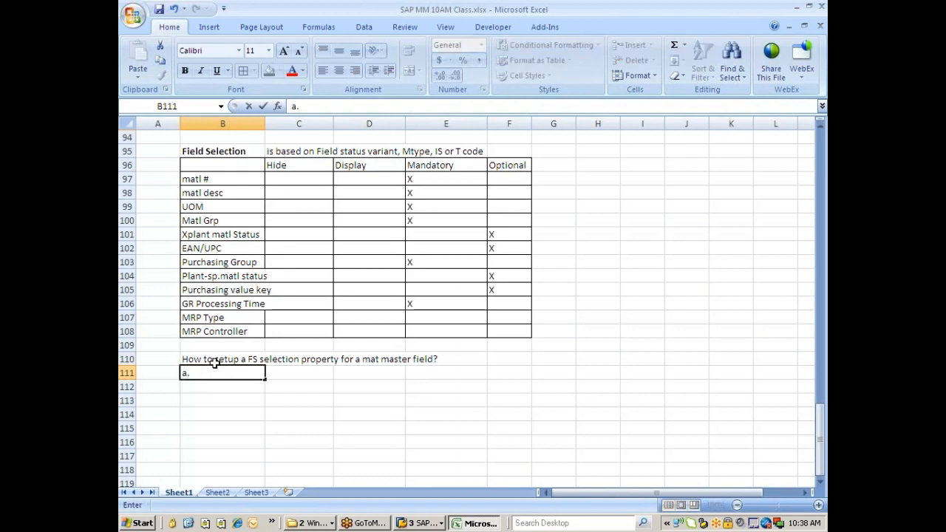
text( Identify the)
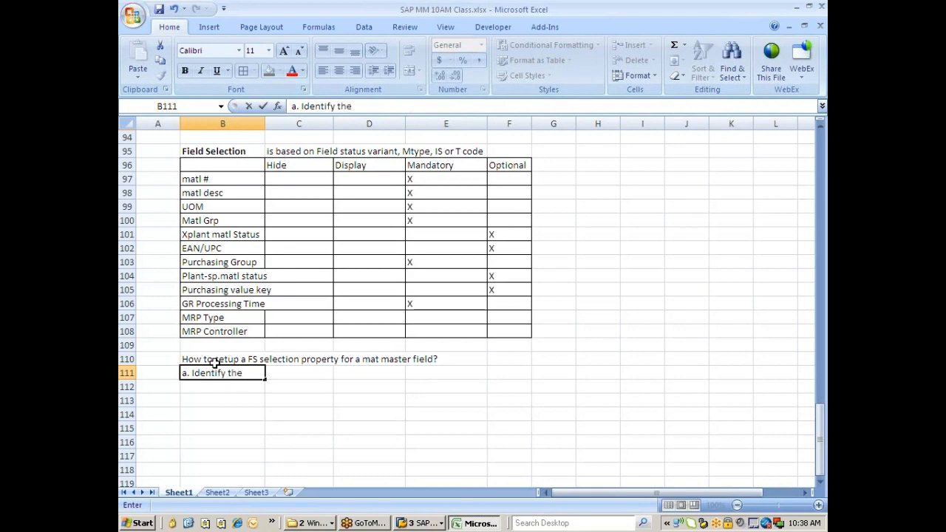
text( tech name)
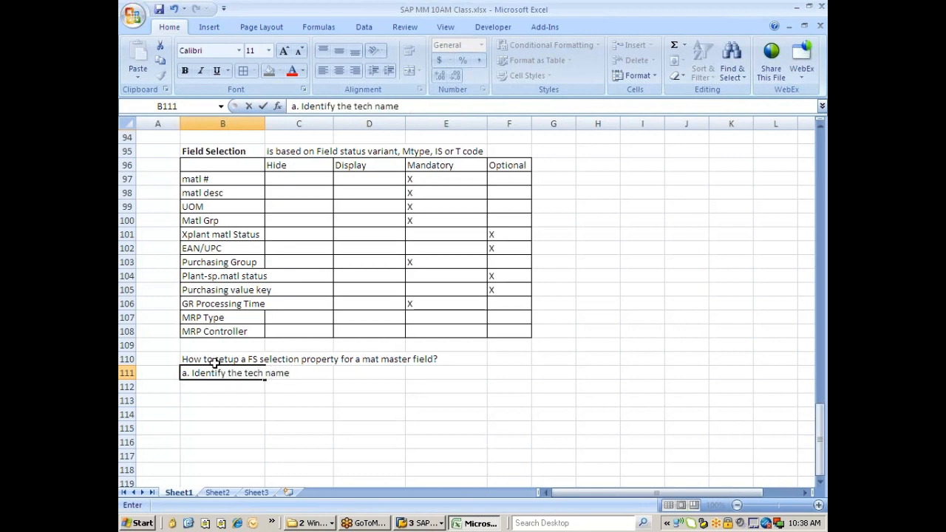
text( of the filed)
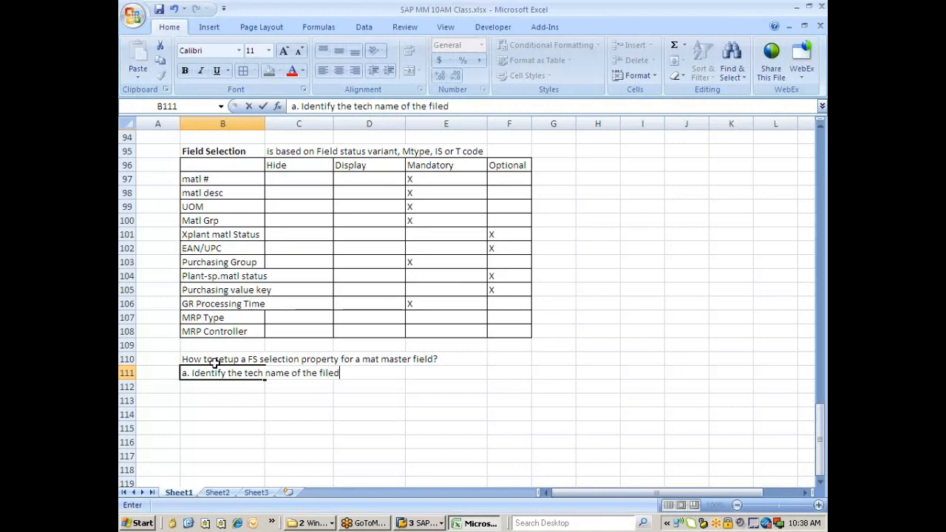
text( which you would li)
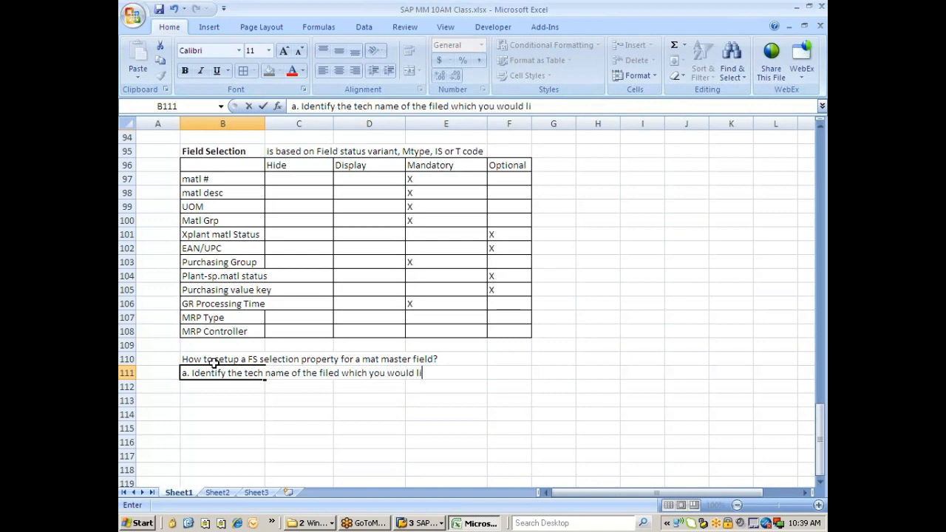
text(kek to work)
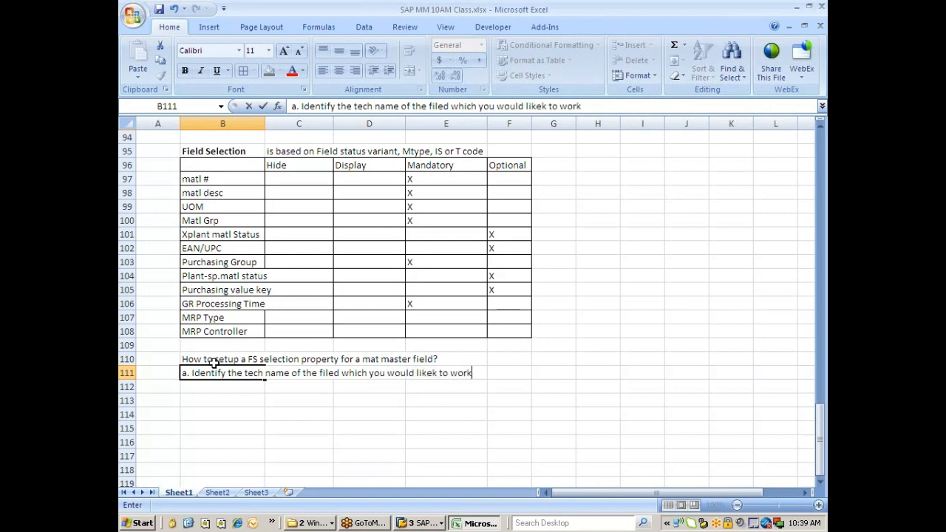
text( with?)
key(Return)
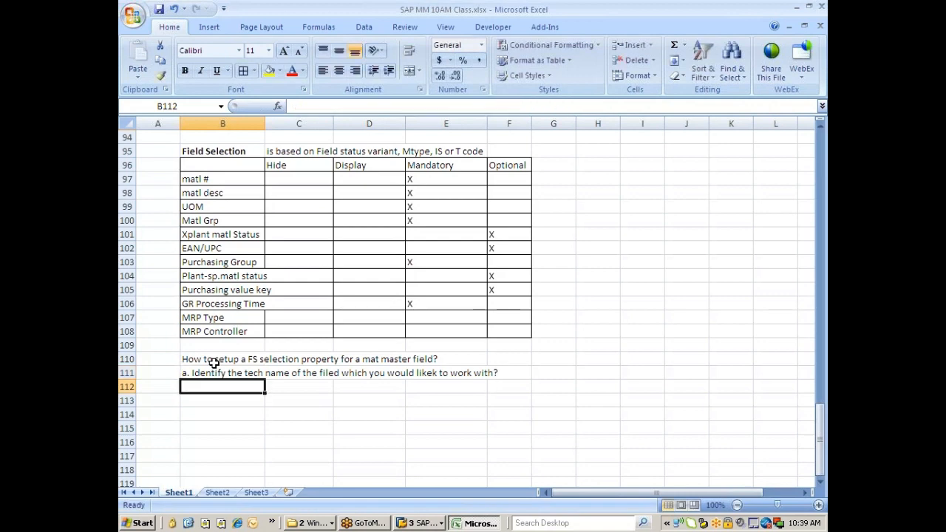
Step: Enter the second instruction in B112: "b. Select the FS selection group of that field"
text(b.)
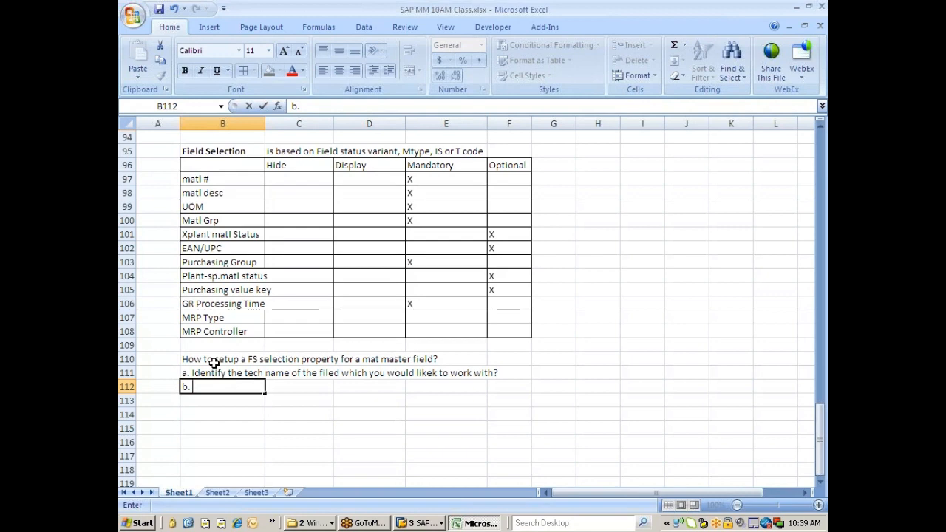
text( Select the )
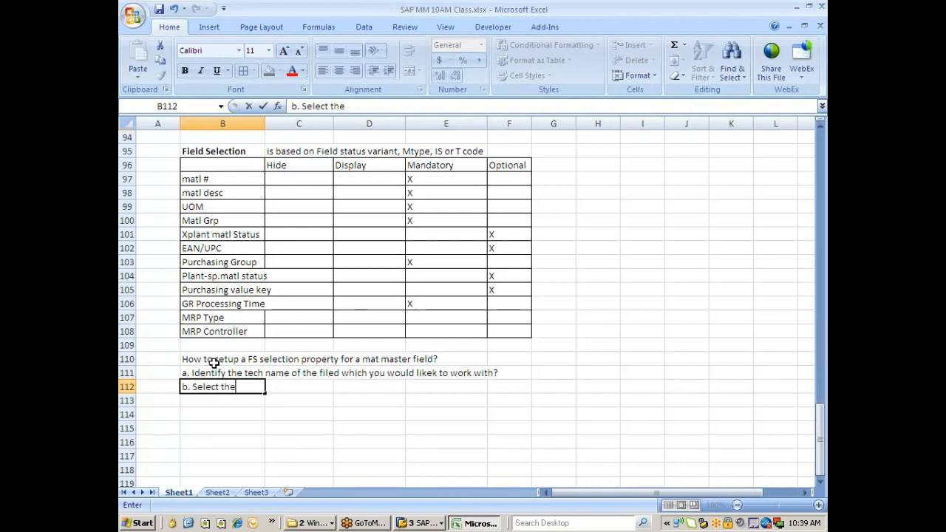
text(FS selection g)
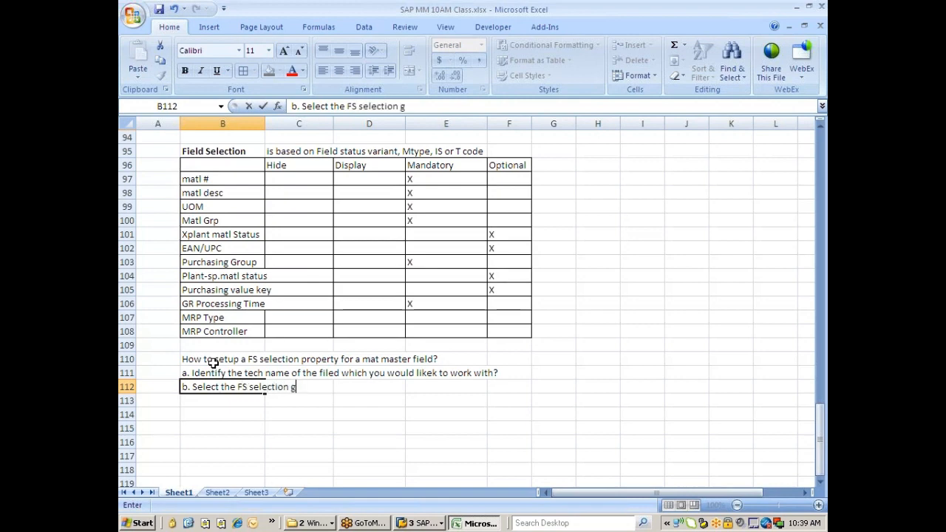
text(roup of that )
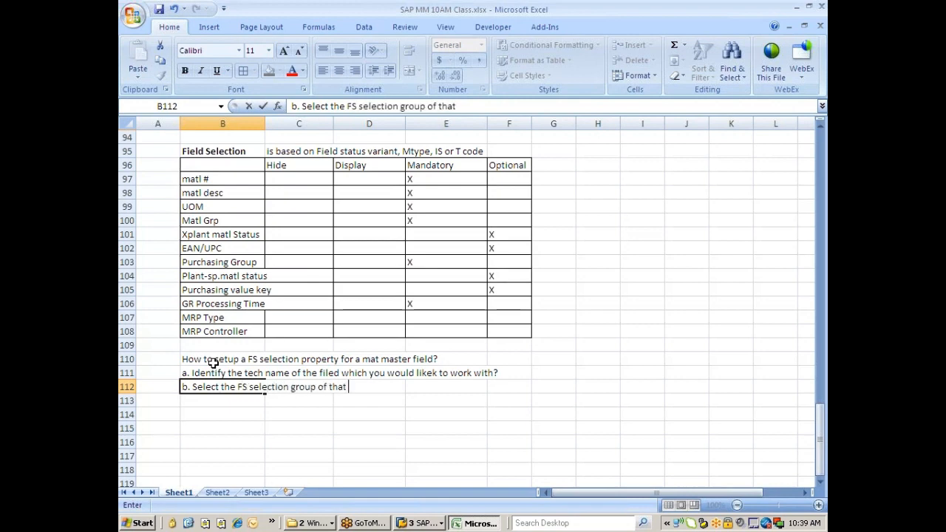
text(field)
key(Return)
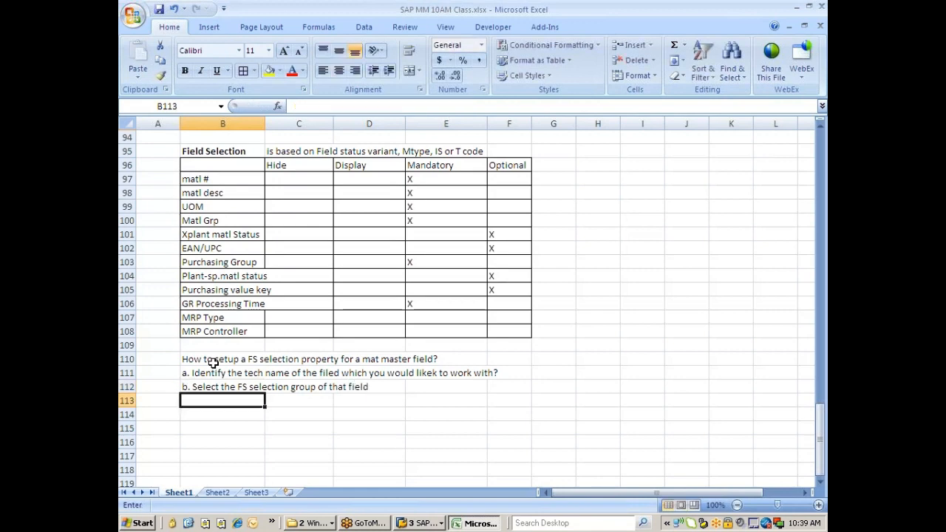
Step: Enter the third instruction in B113: "c. Go with maintain FS group"
text(c. Go)
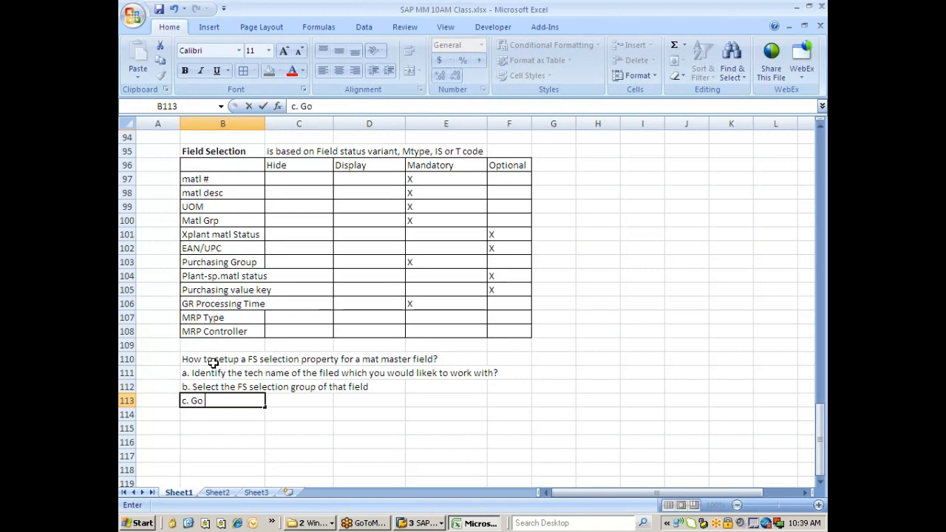
text( with mainta)
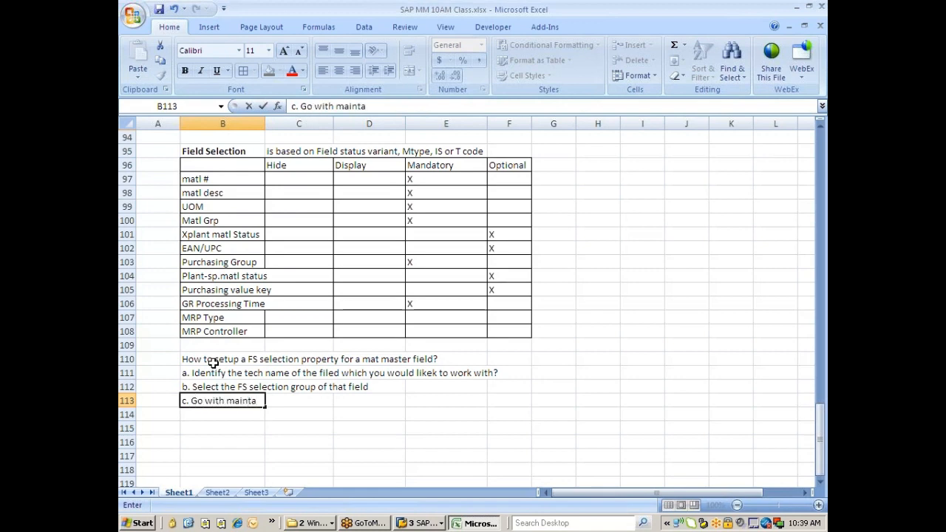
text(in FS)
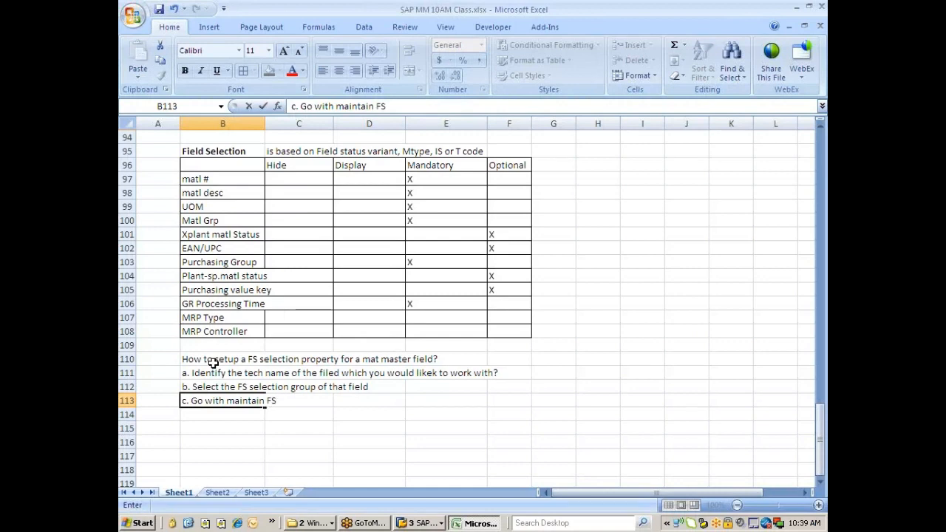
text( group)
key(Return)
Step: Enter the fourth instruction in B114: "d. Set the FS property based on parameters(FS variant/Matl Type/Ind Sec/ T Code)"
text(d)
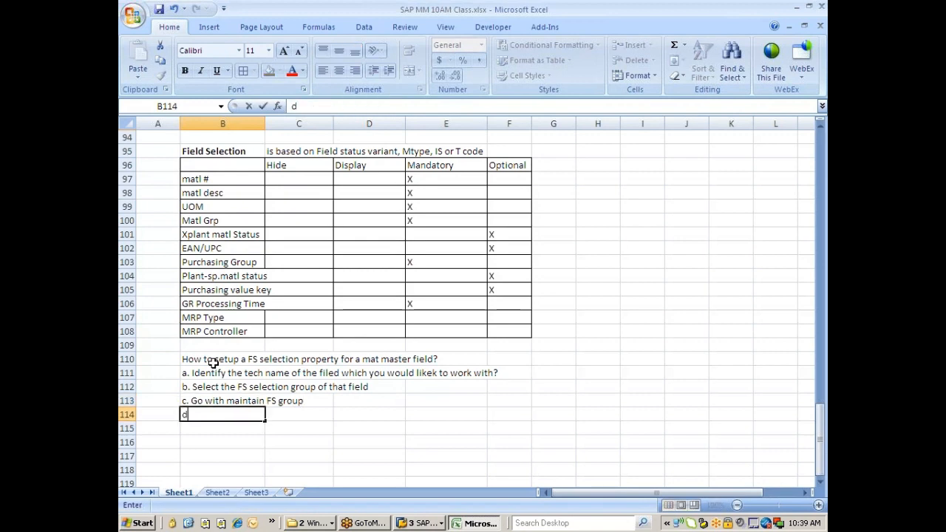
text(. Set the FS peo)
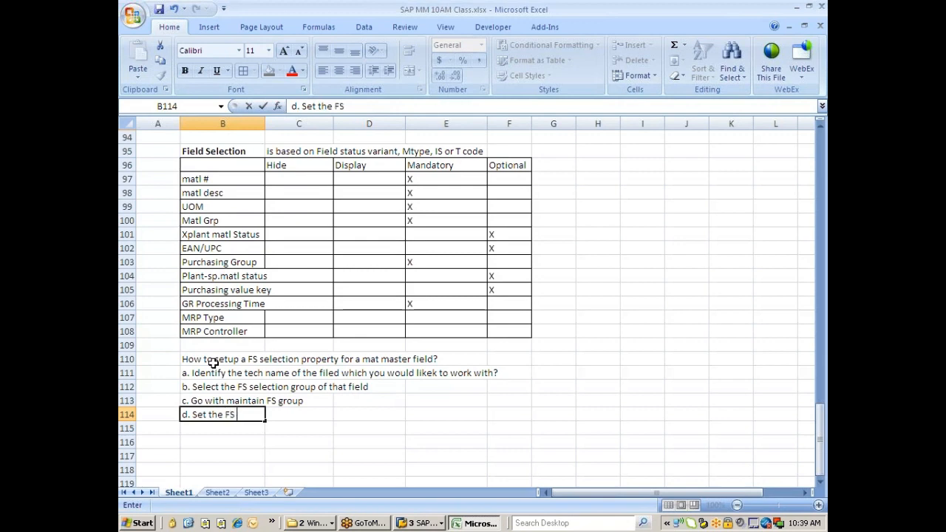
key(BackSpace)
key(BackSpace)
text(roperty )
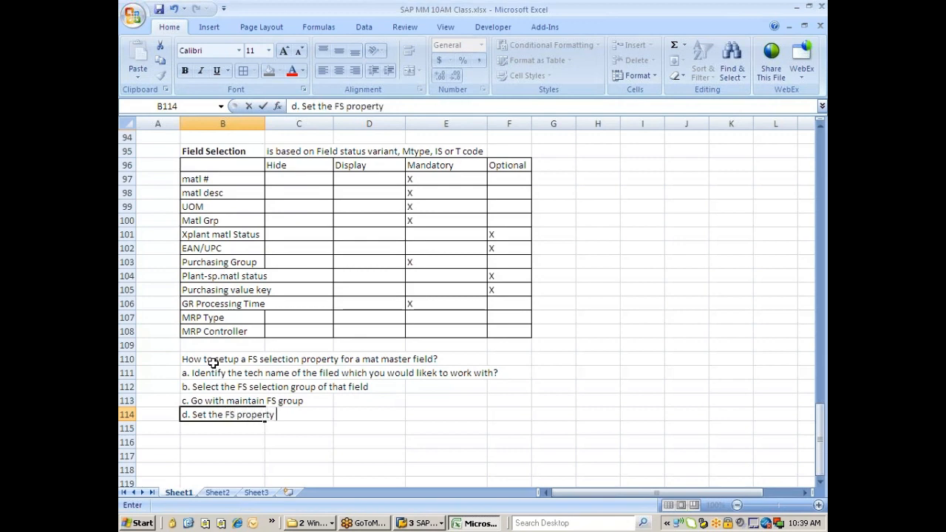
text(based on )
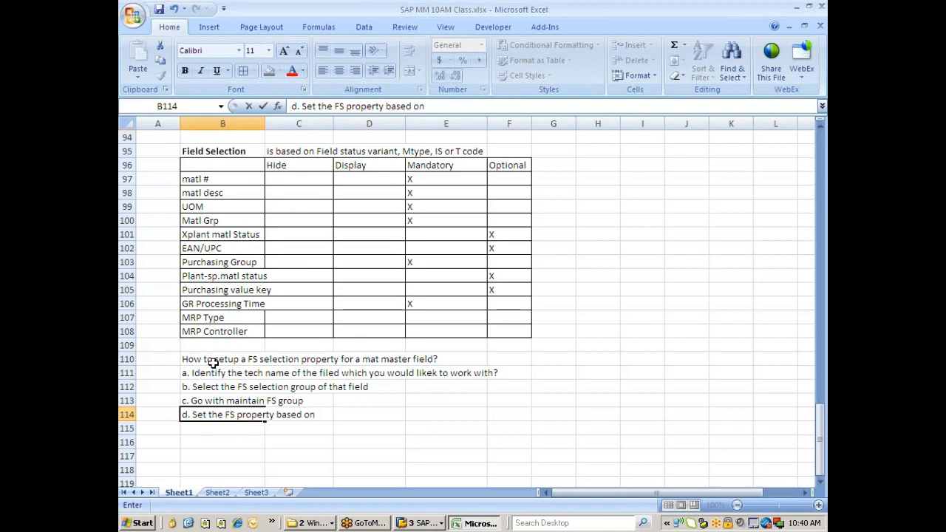
text(parametsr)
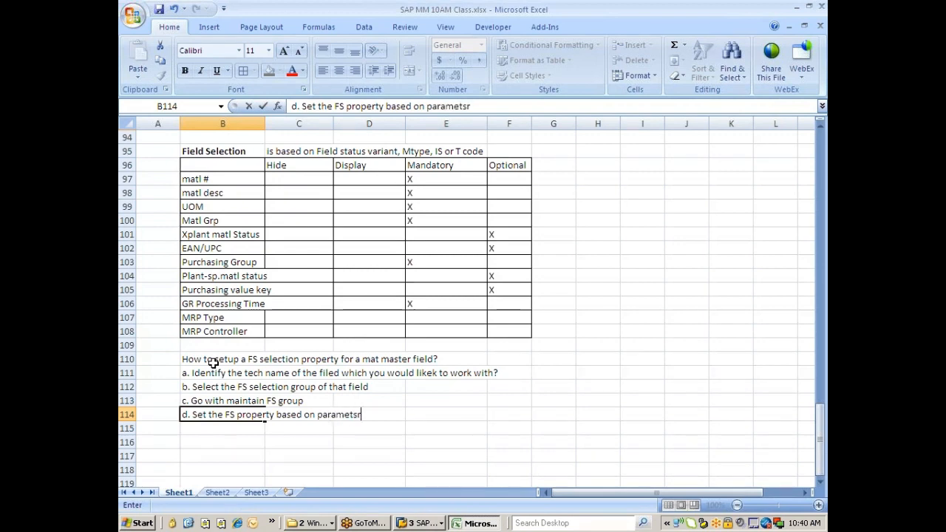
key(BackSpace)
key(BackSpace)
text(ers(FS )
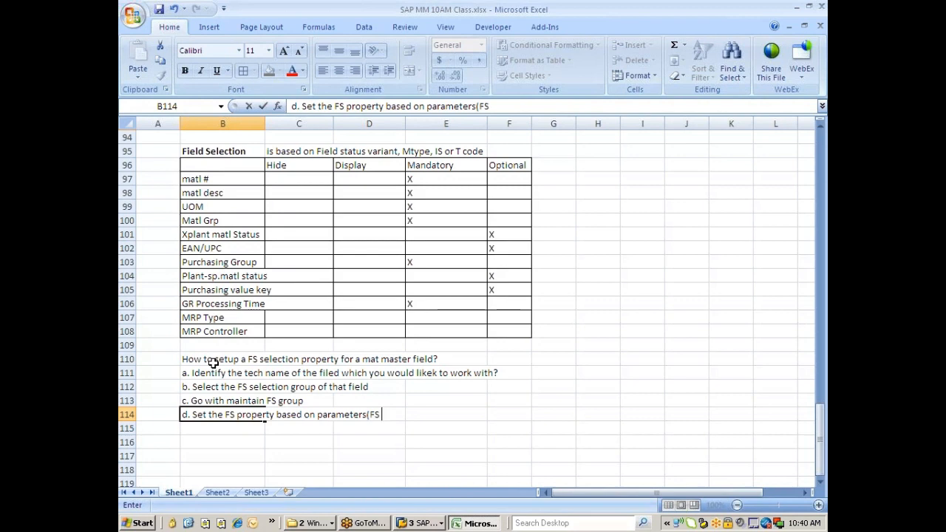
text(variant/)
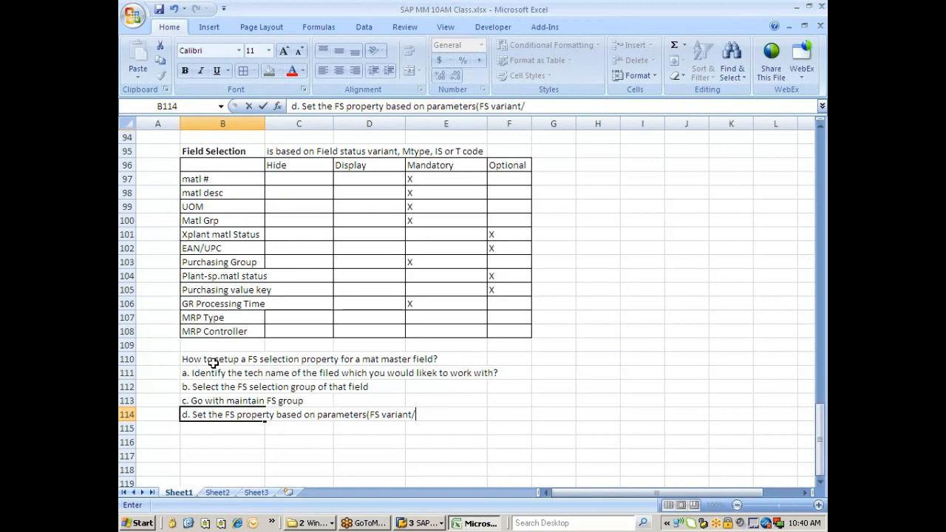
text(Mat)
text(l Type/Ind Sec)
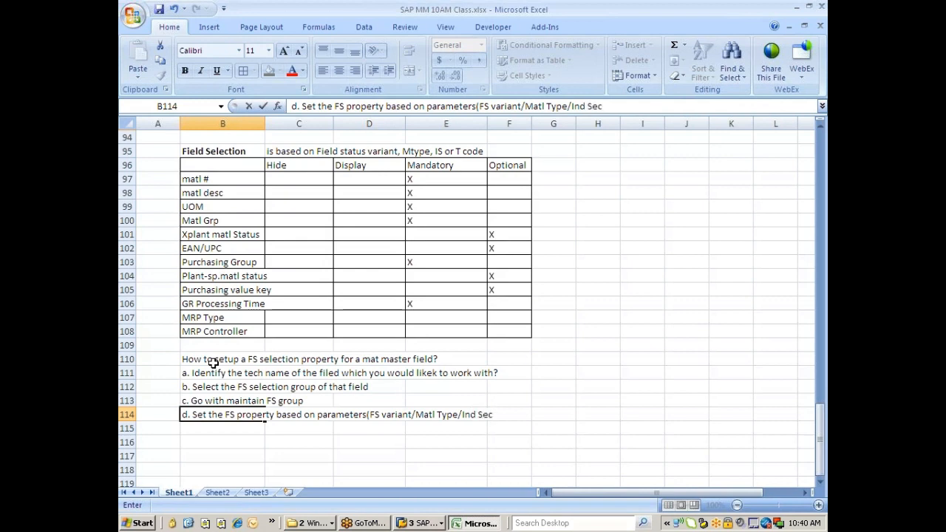
text(/ T Code))
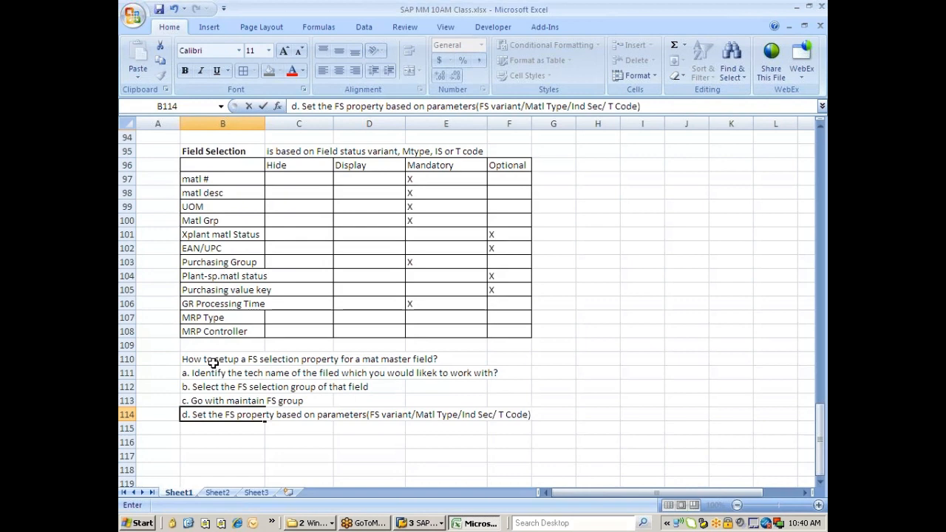
click(275, 467)
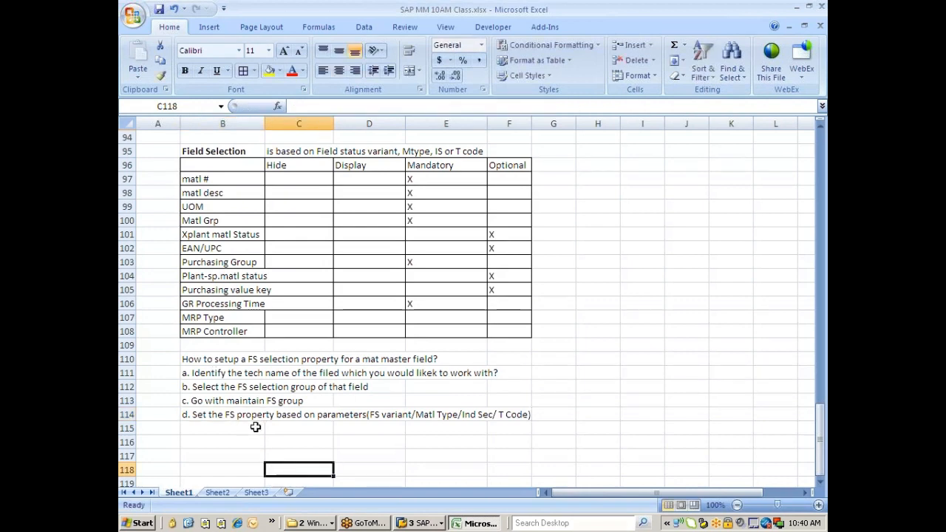
Step: Switch to the SAP Display Material window for material 200001149 and look through its Basic data 1 fields
click(422, 523)
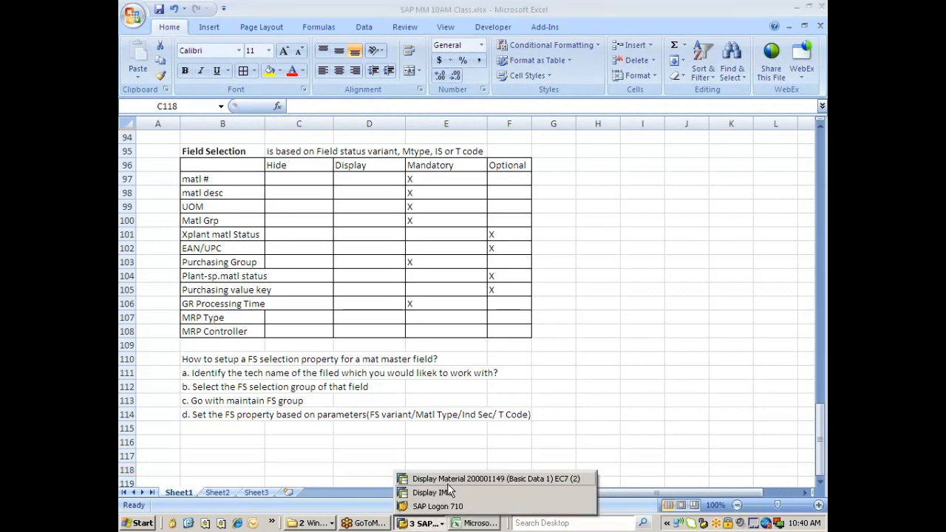
click(447, 479)
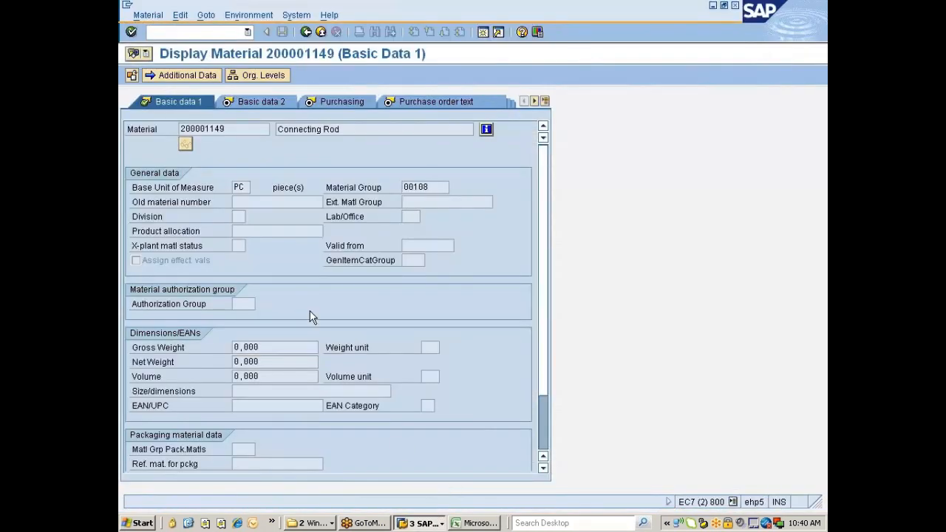
scroll(311, 317, down, 2)
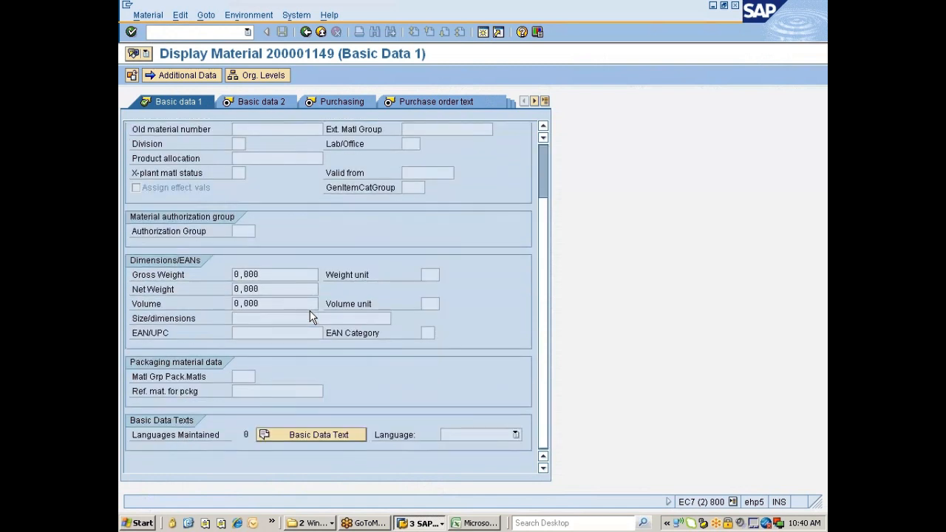
Step: Check the Purchasing view of the displayed material and start the Create Material transaction with /nmm01
scroll(310, 316, up, 2)
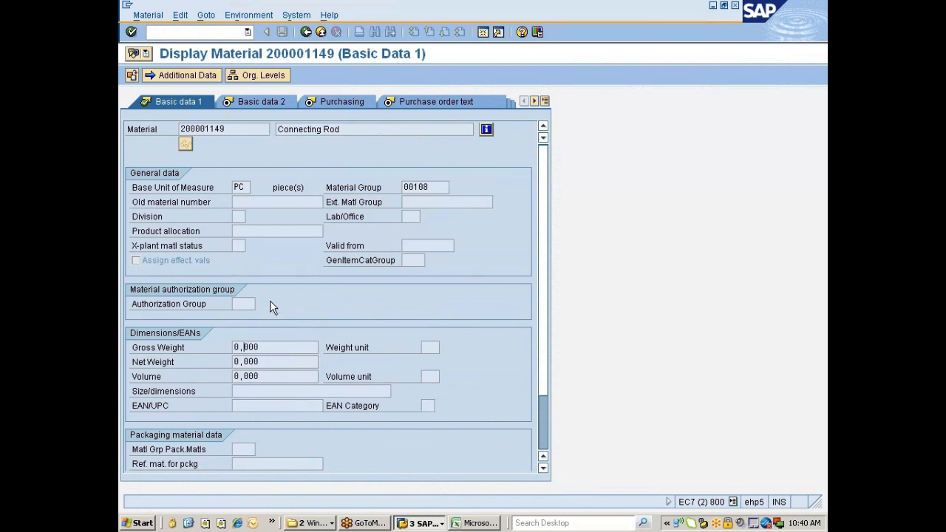
click(344, 109)
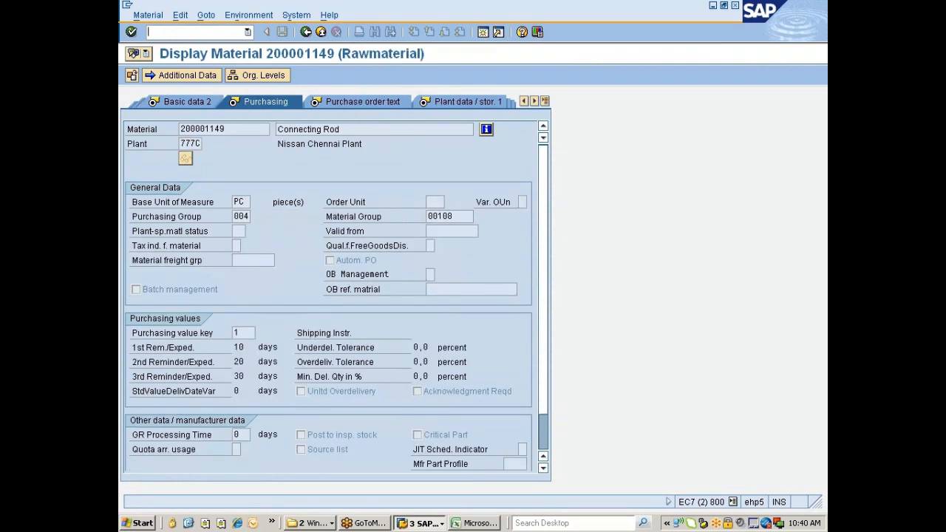
text(/nmm01)
key(Return)
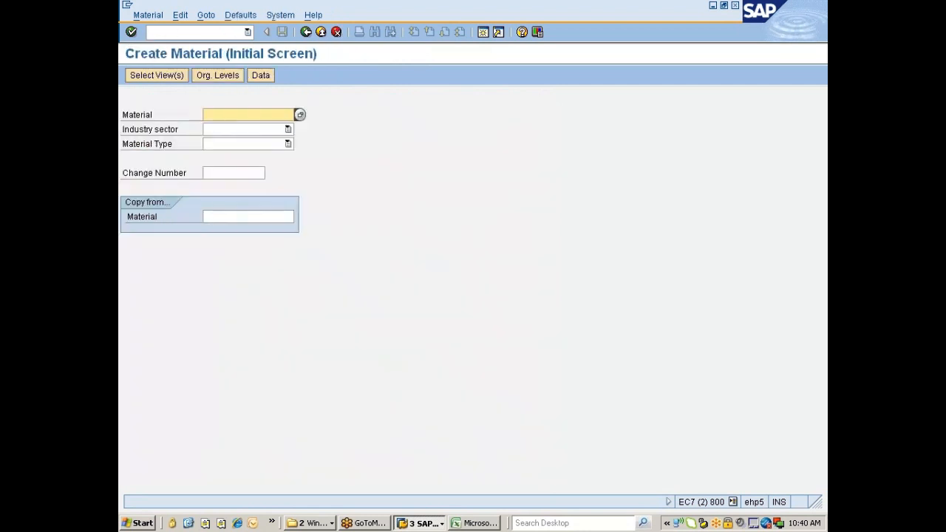
Step: Set the new material's industry sector to Mechanical Engineering and its material type to Rawmaterial, and proceed to the view selection
click(244, 129)
key(m)
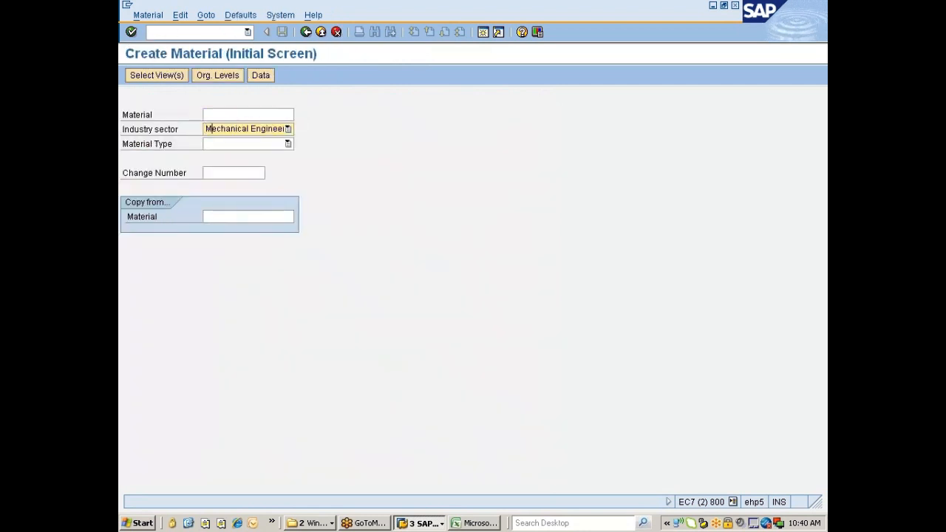
key(Tab)
key(r)
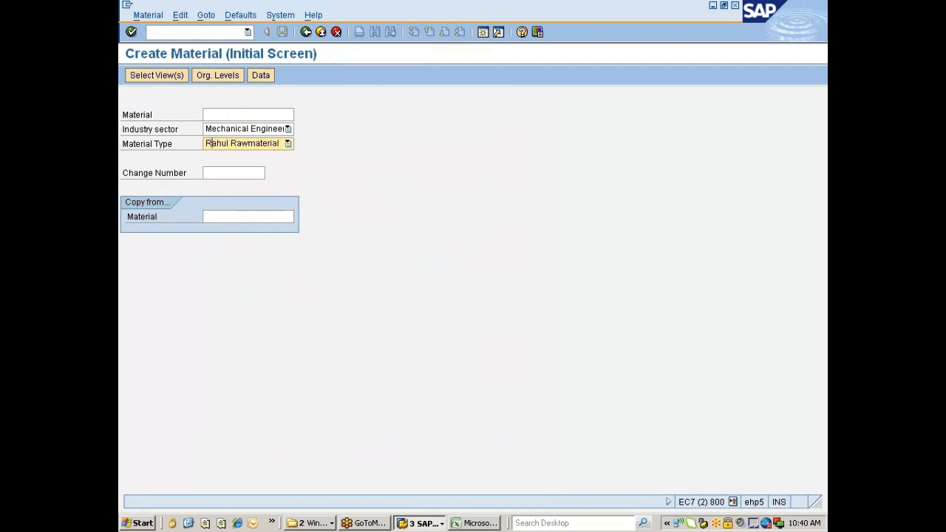
key(F4)
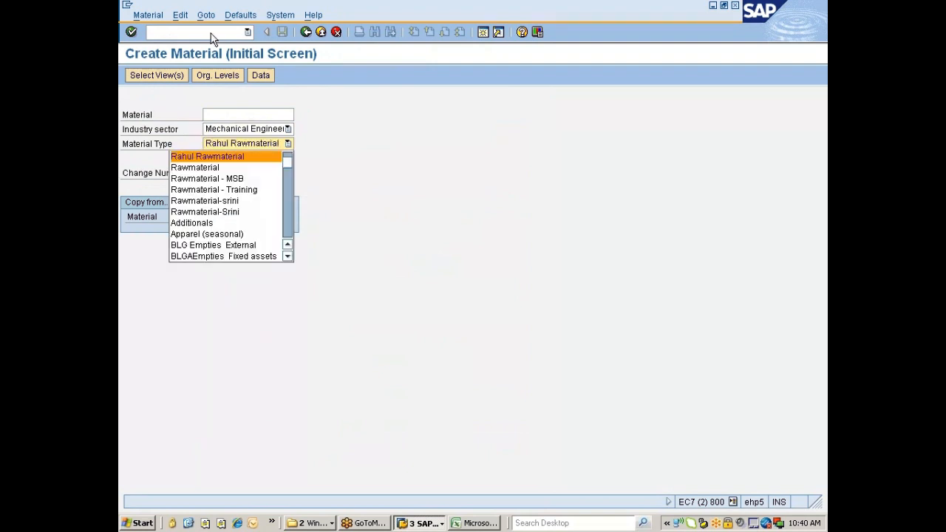
key(Down)
key(Return)
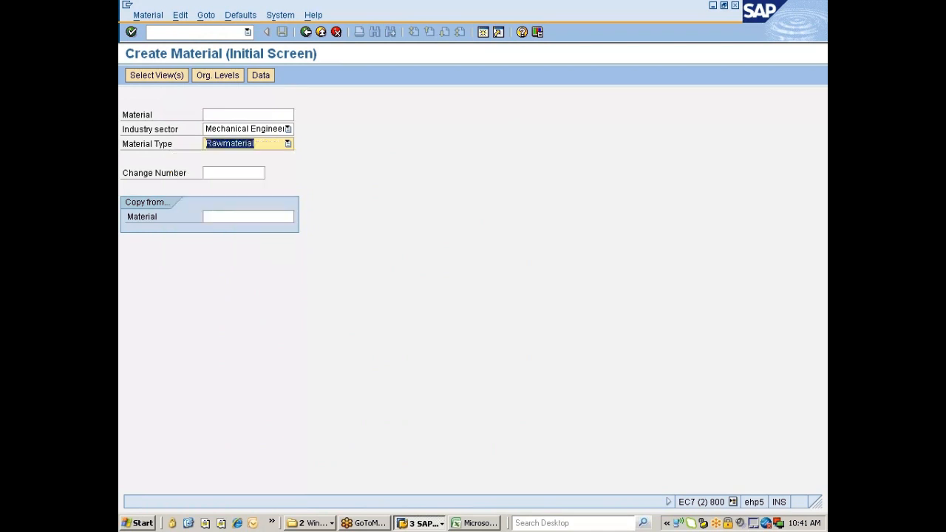
key(Return)
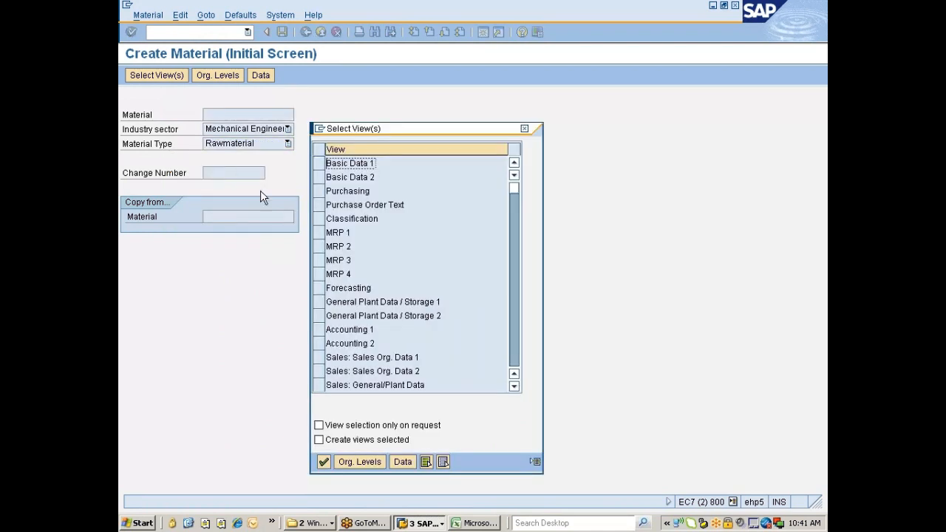
Step: Select the views Basic Data 1, Basic Data 2, Purchasing, General Plant Data / Storage 1 and Accounting 1, accepting plant 777C and storage location 0001
click(326, 168)
click(320, 181)
click(320, 192)
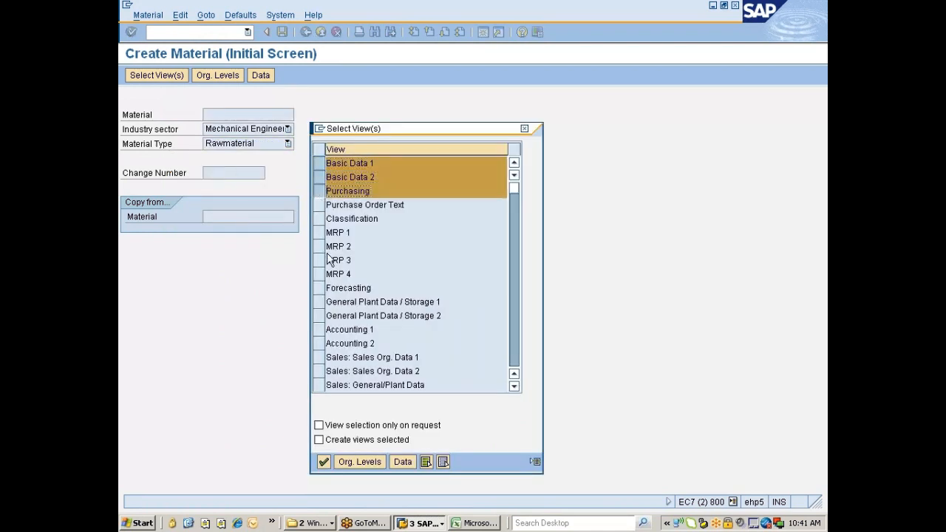
click(319, 302)
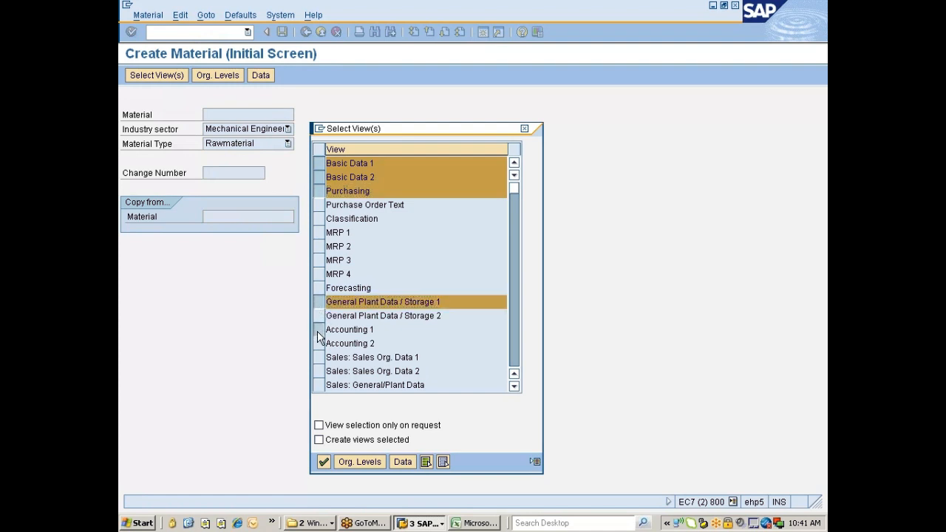
click(319, 330)
key(Return)
key(Return)
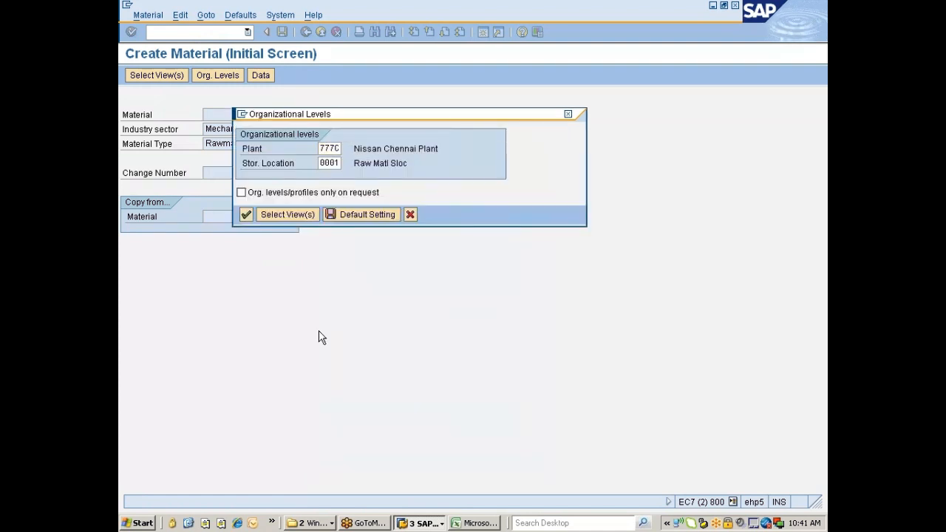
Step: Enter the material description "Crank Pin" and the base unit of measure "ea" in Basic Data 1
text(Cra)
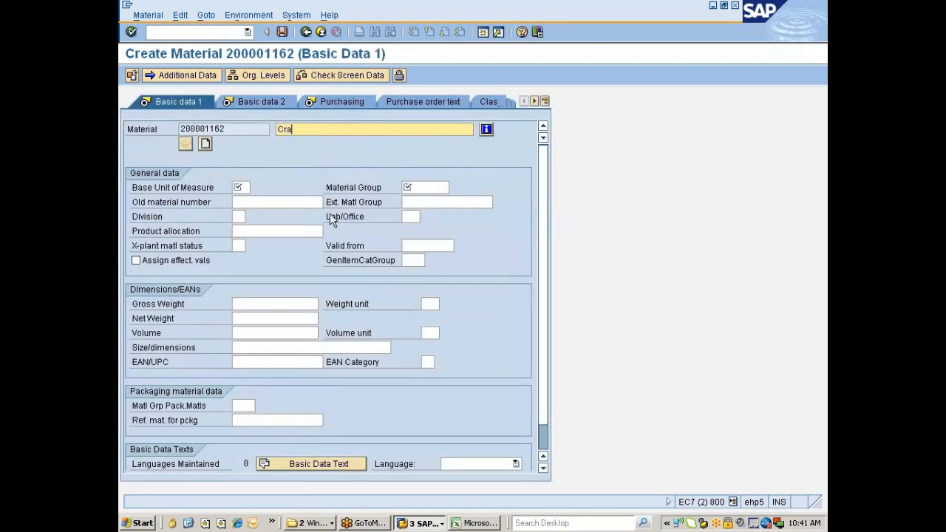
text(nk Pin)
key(Tab)
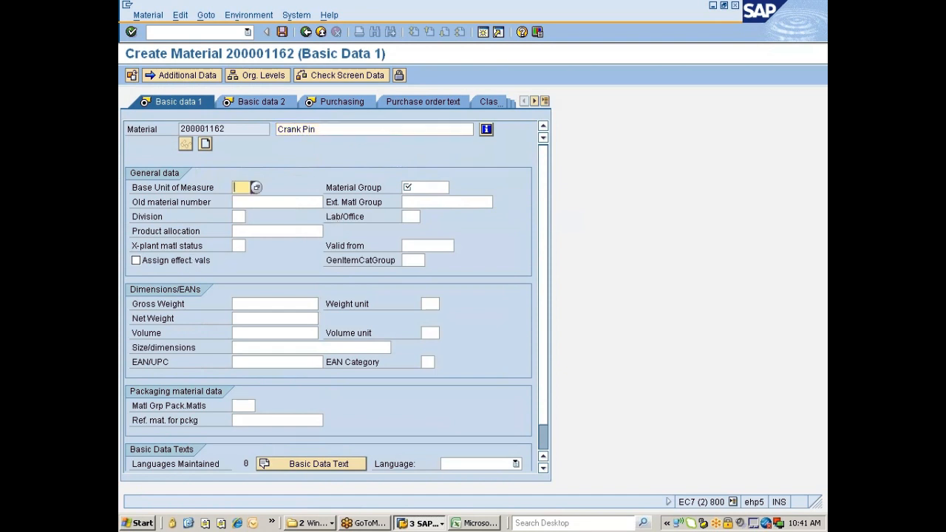
text(ea)
key(Tab)
Step: Open the list of possible material groups and search it for "engin"
key(F4)
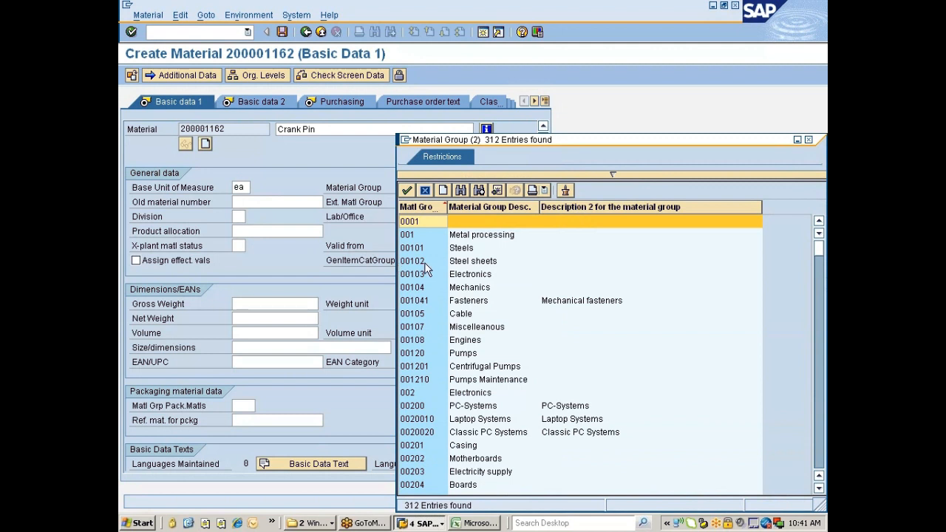
key(ctrl+f)
text(engi)
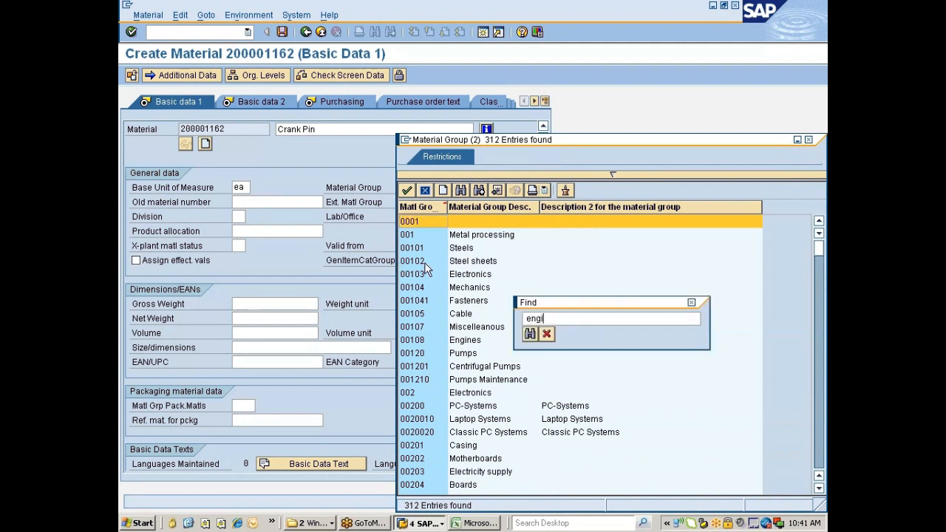
text(n)
key(Return)
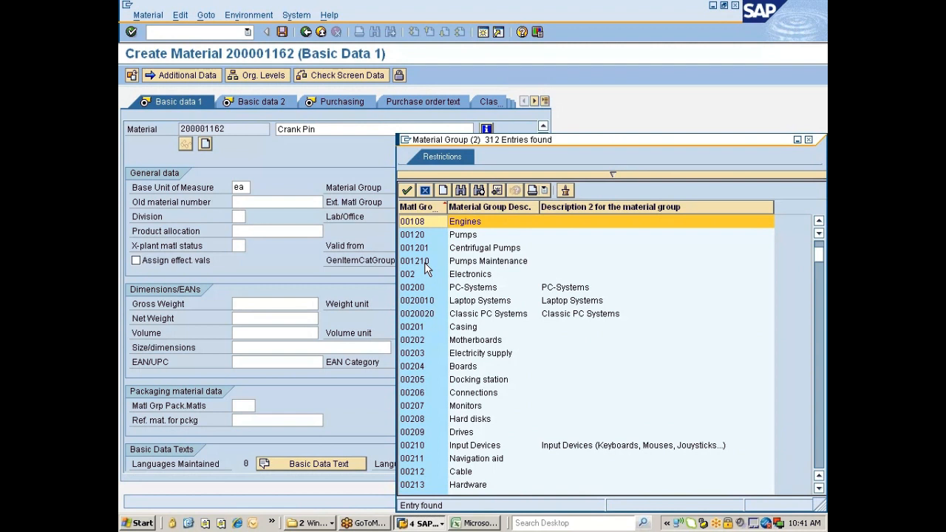
key(ctrl+space)
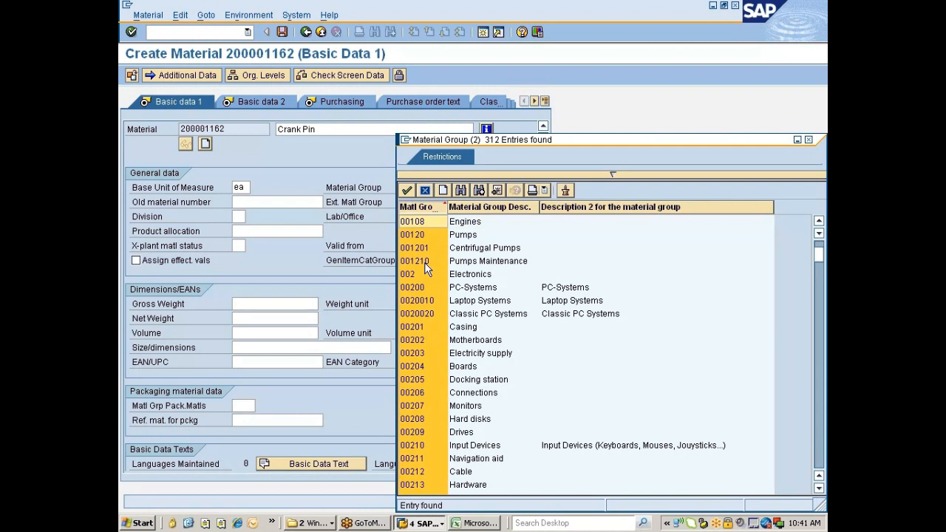
Step: Sort the material groups by description and assign group 00108 (Engines) to the material
click(455, 208)
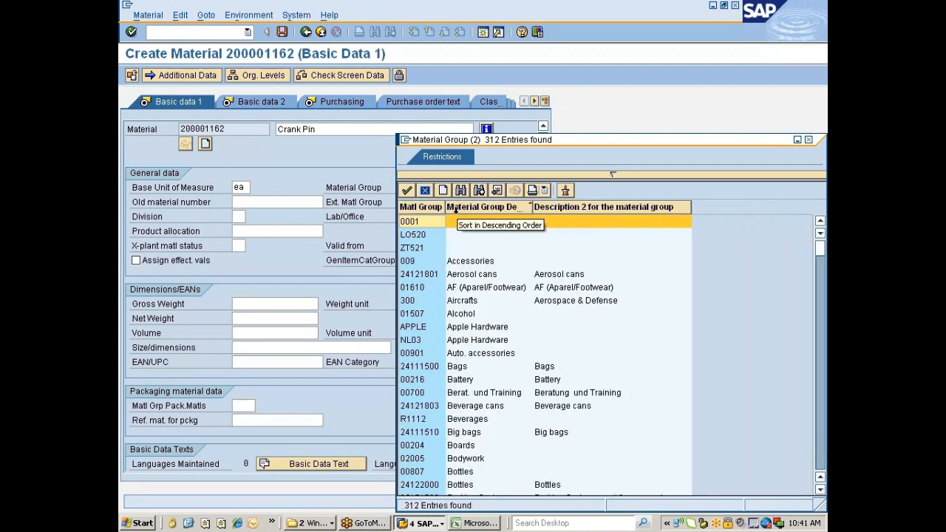
scroll(468, 297, down, 10)
scroll(469, 297, down, 12)
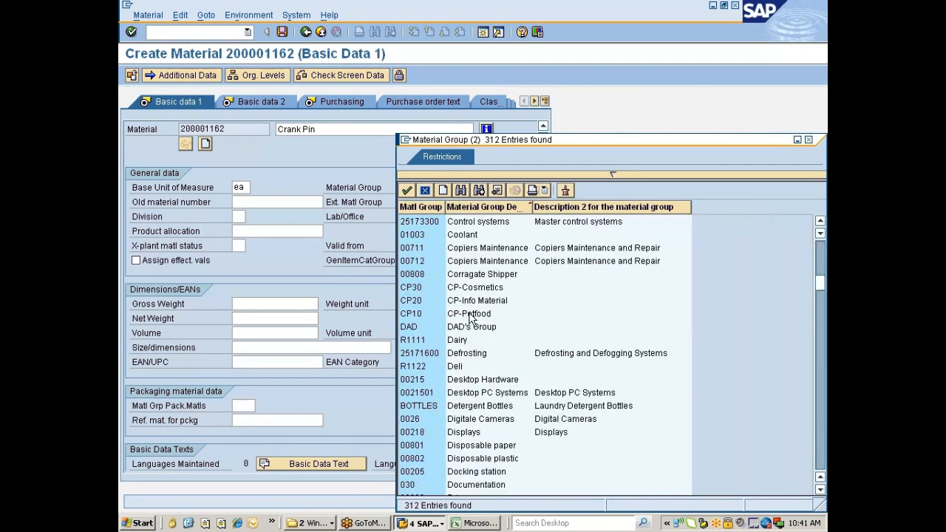
scroll(466, 318, down, 4)
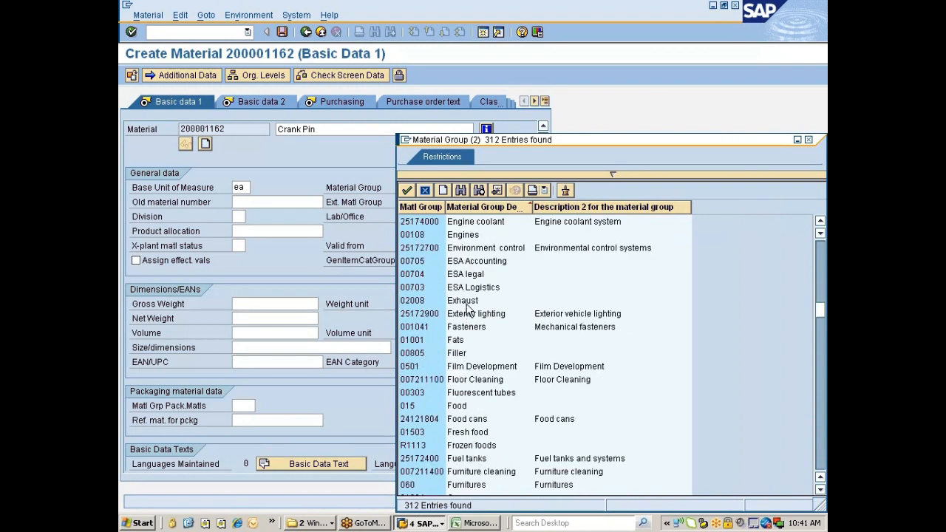
click(457, 237)
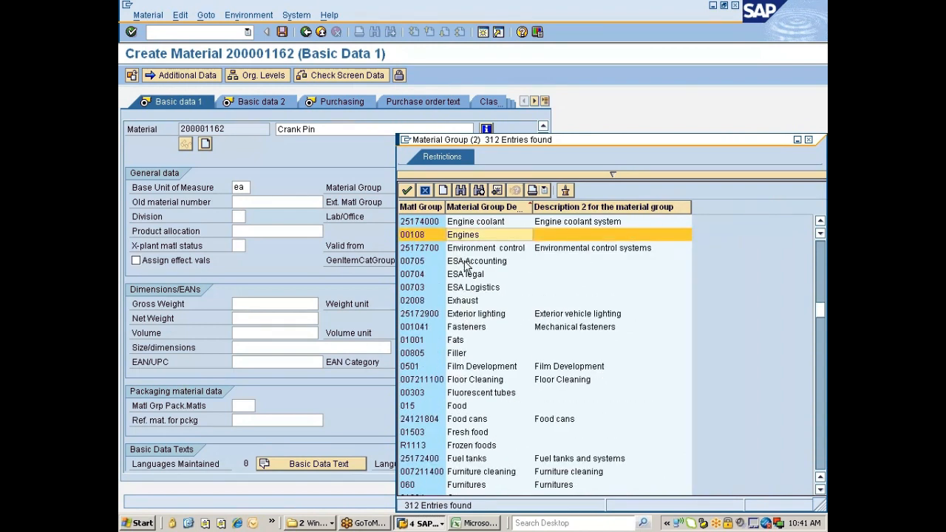
scroll(466, 293, up, 1)
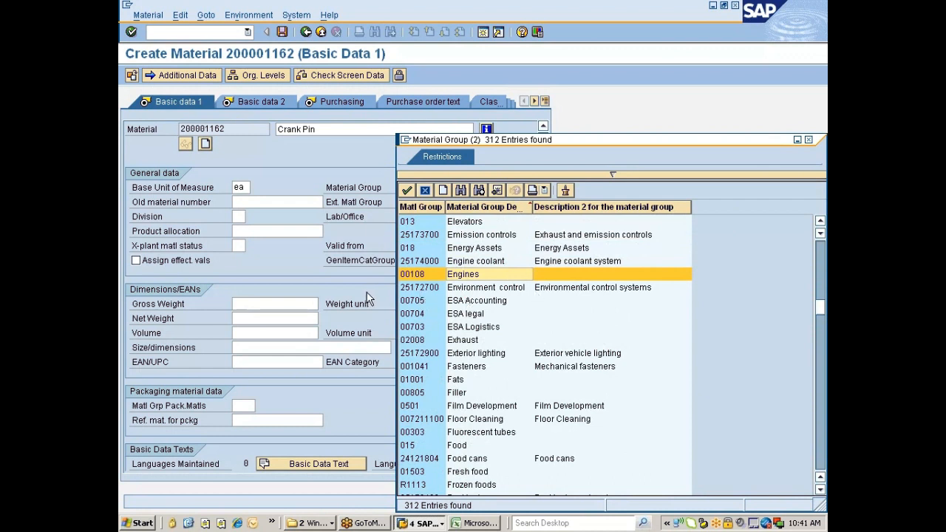
double_click(424, 274)
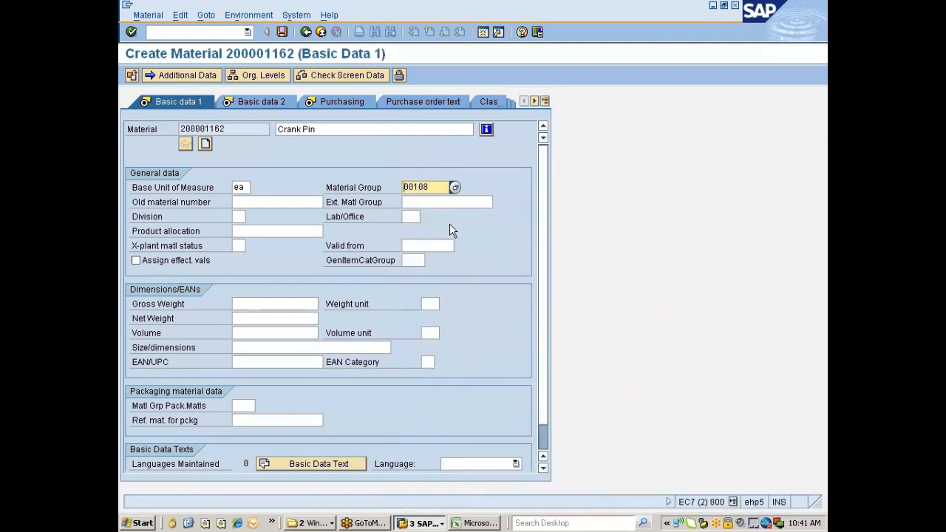
Step: Proceed through Basic Data 2 to the Purchasing view and examine its purchasing group, value key, quota arrangement, GR processing time and OB fields
key(Return)
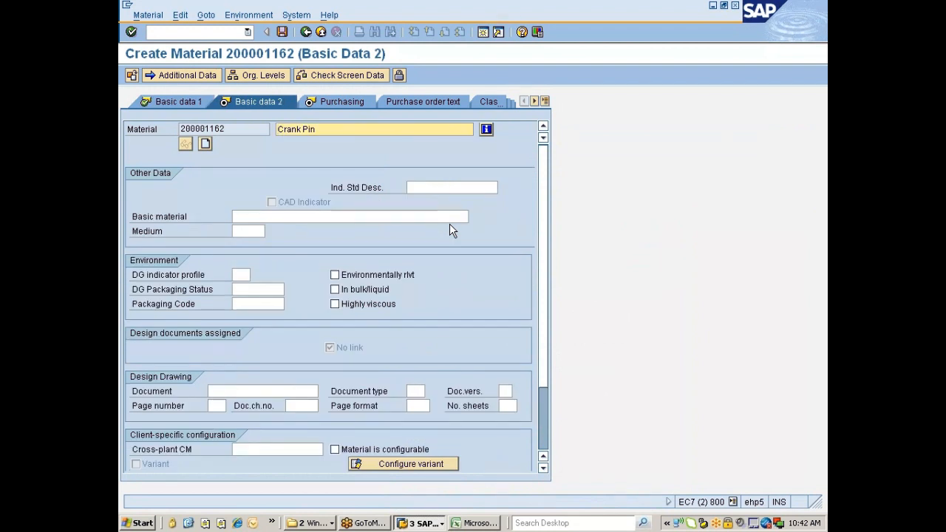
key(Return)
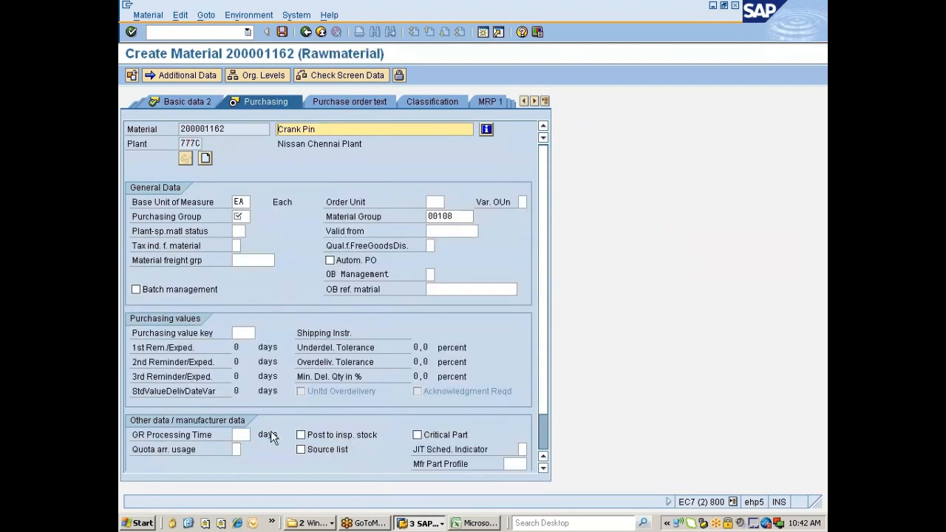
click(236, 449)
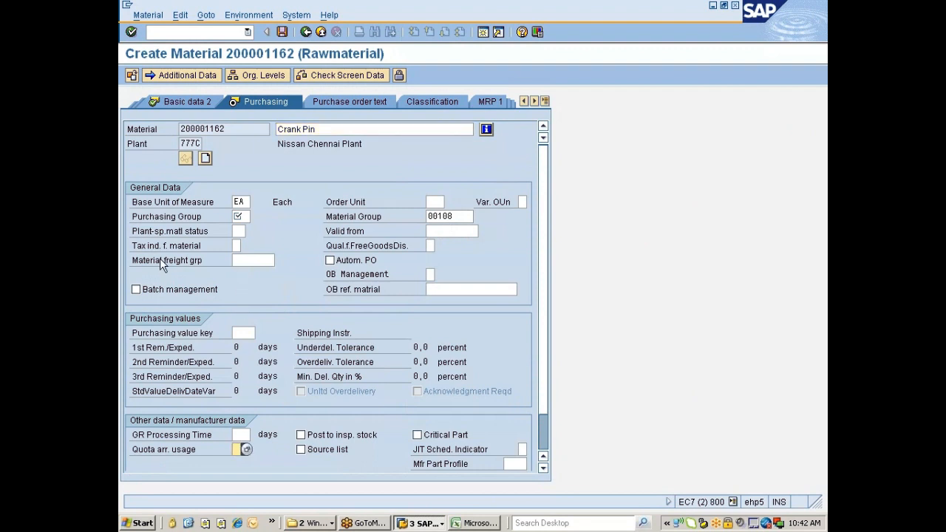
click(239, 217)
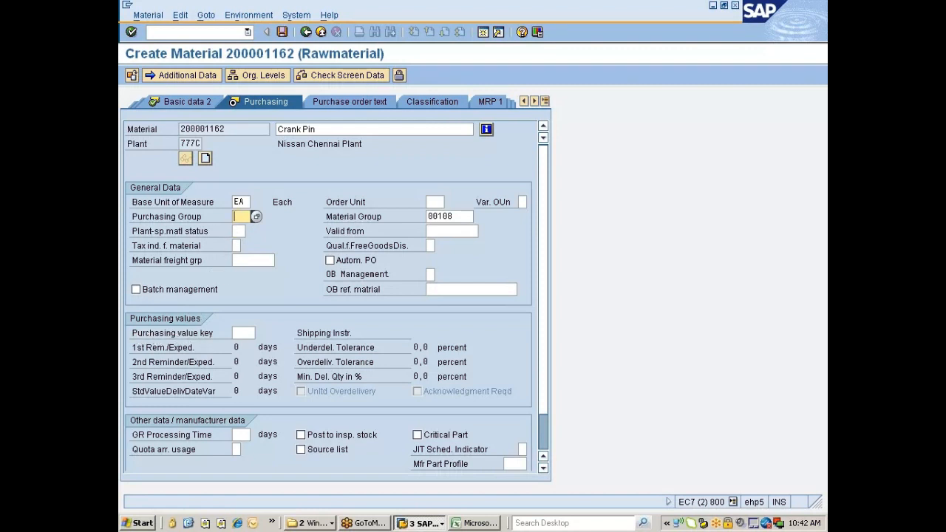
click(242, 333)
scroll(239, 329, down, 1)
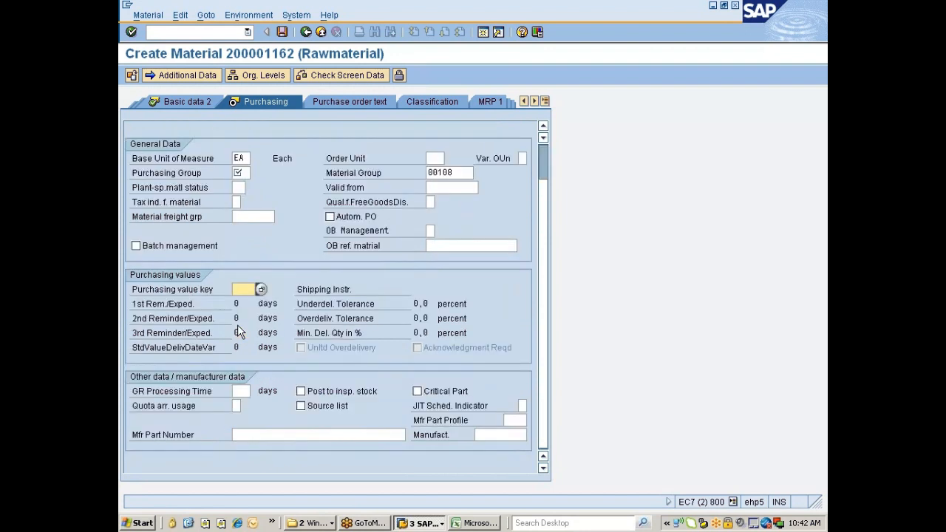
click(238, 406)
click(241, 391)
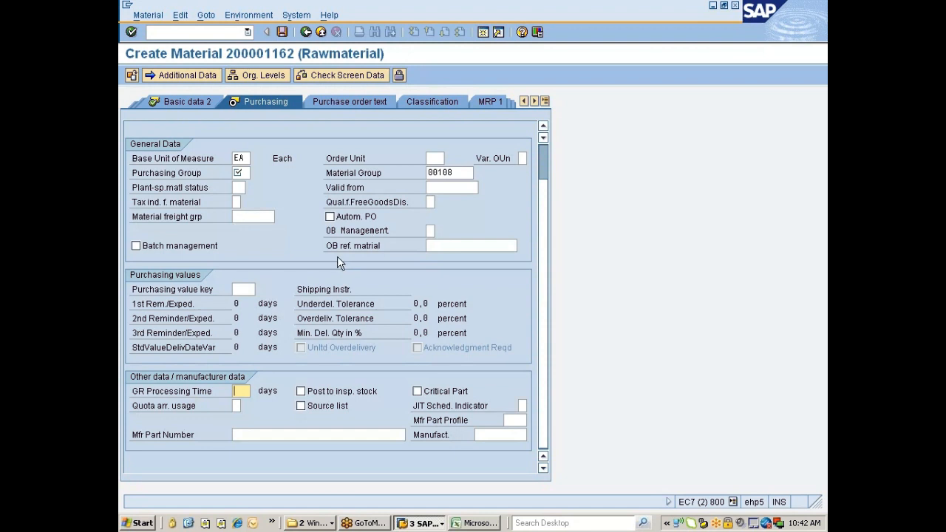
click(459, 246)
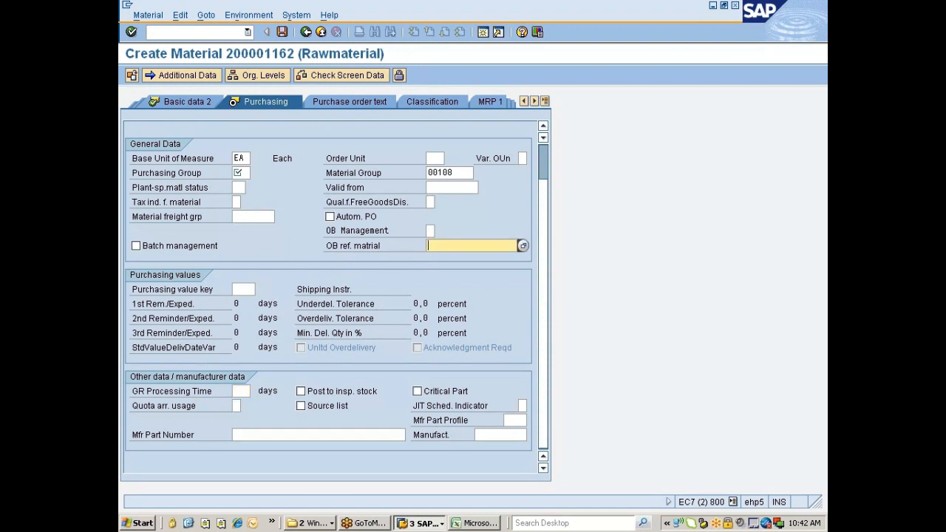
click(431, 232)
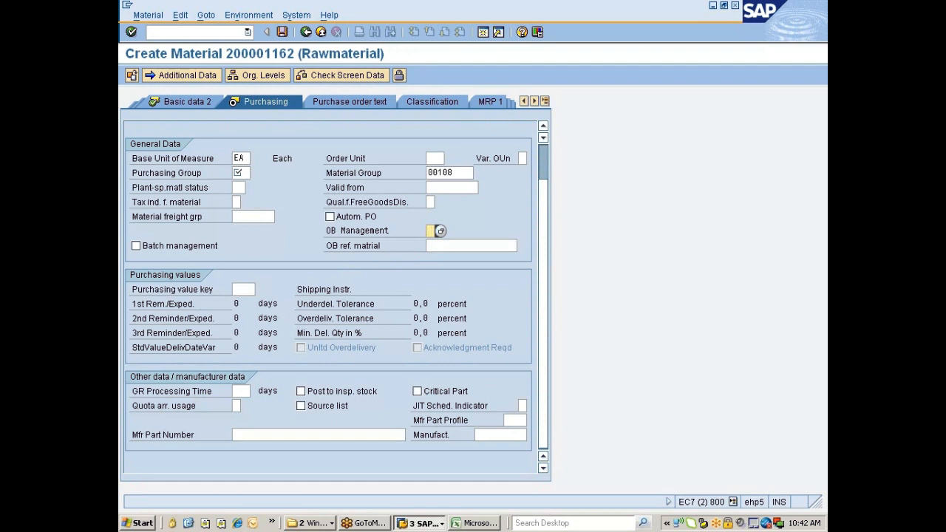
Step: Set the purchasing group to 002, pass through Basic Data 2 and return to the purchasing value key in the Purchasing view
click(194, 101)
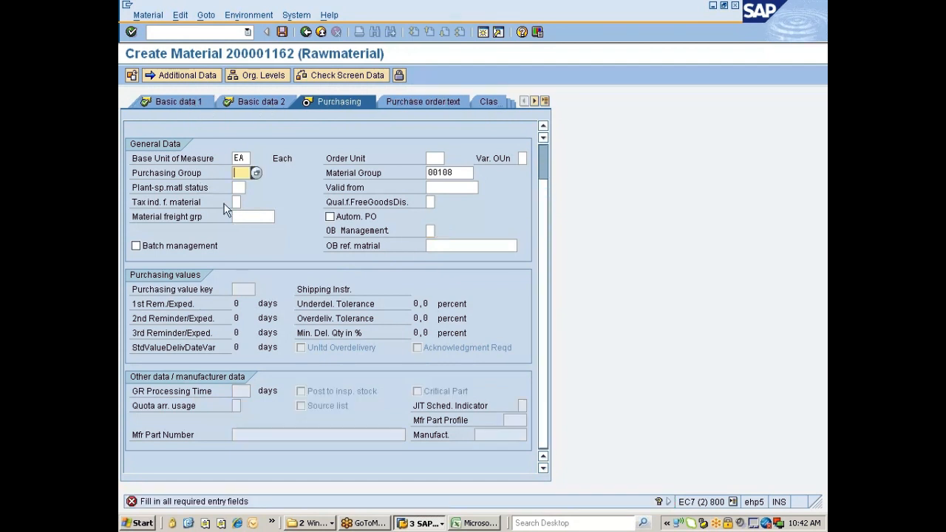
click(257, 173)
key(Down)
key(Return)
key(Return)
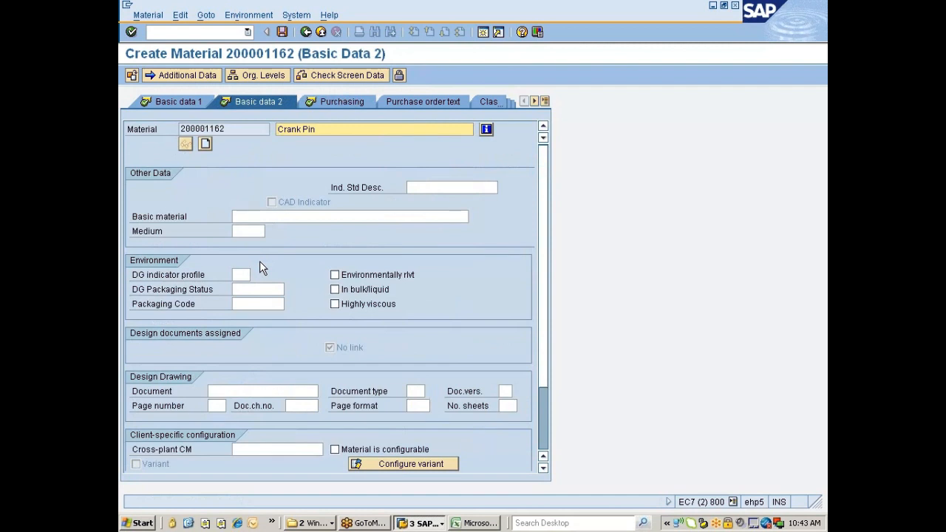
key(Return)
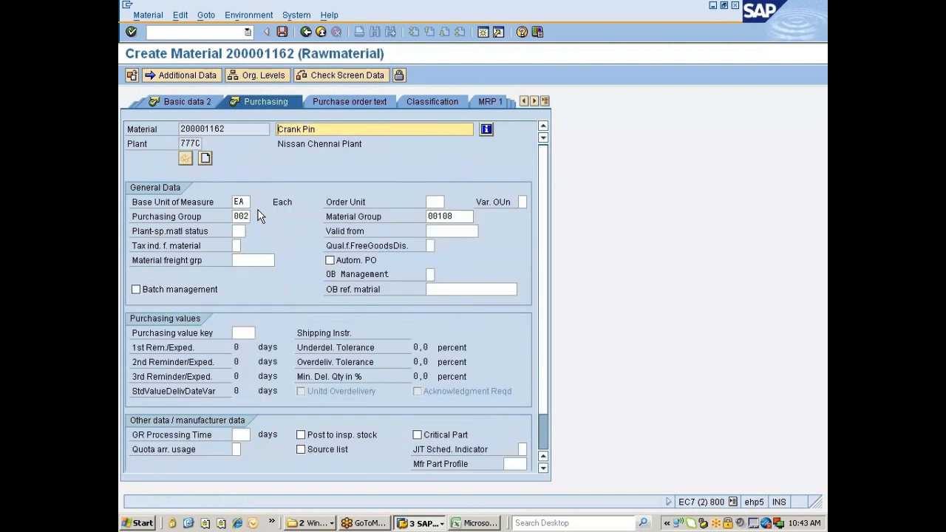
click(245, 333)
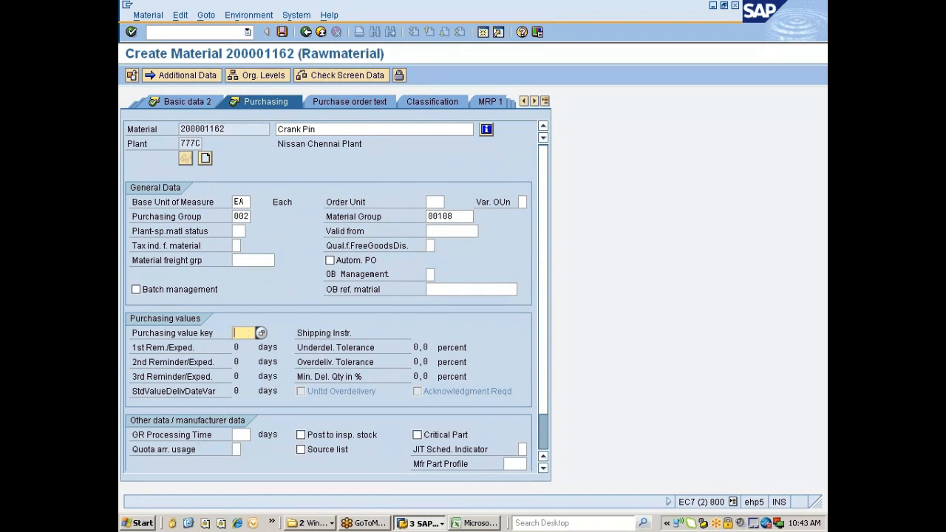
Step: Look up the technical information of the GR Processing Time field and copy its screen field name MARC-WEBAZ
click(241, 435)
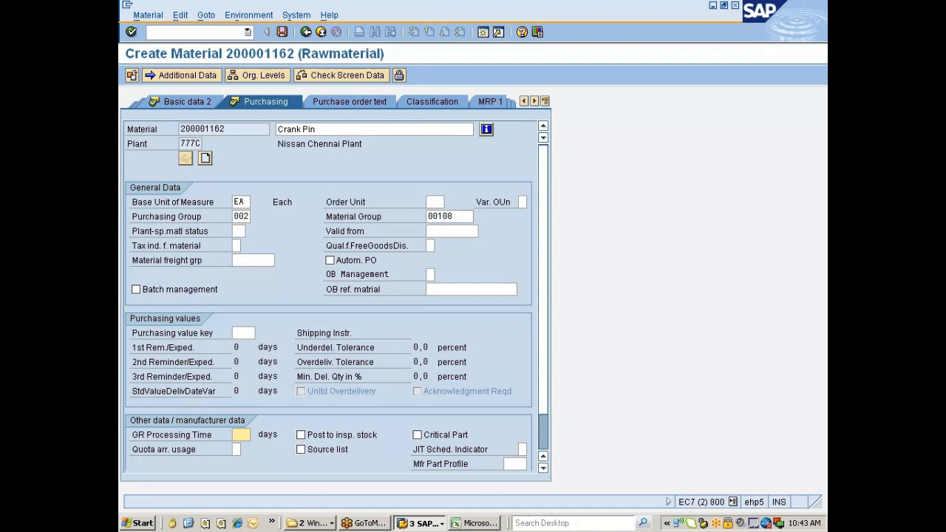
key(F1)
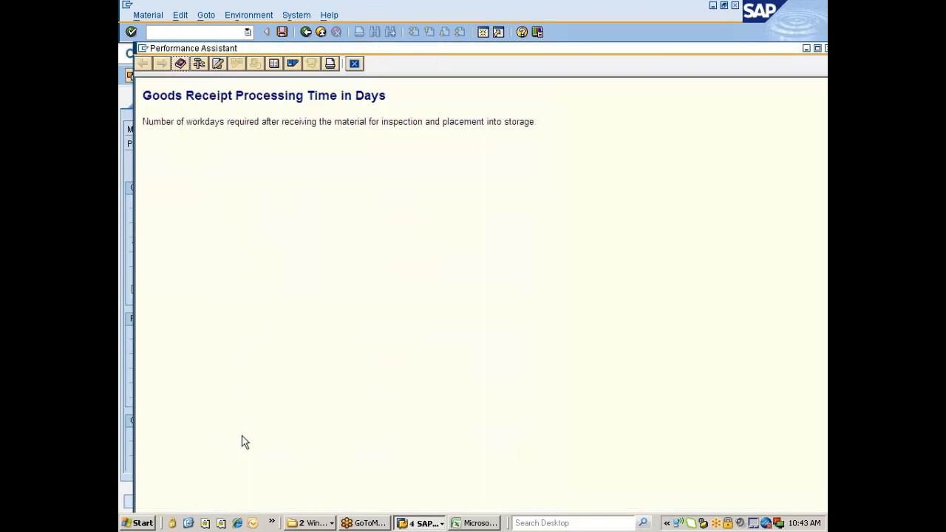
click(198, 64)
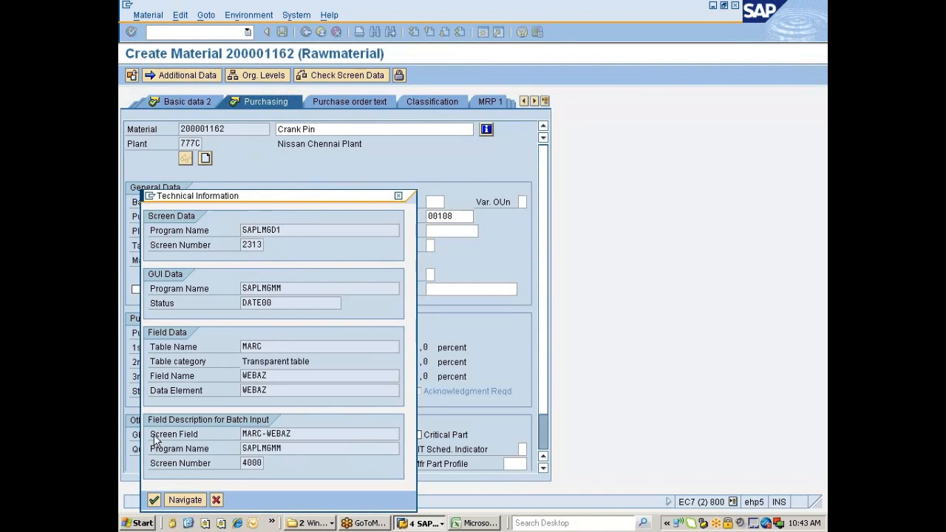
drag(292, 434, 241, 434)
key(ctrl+c)
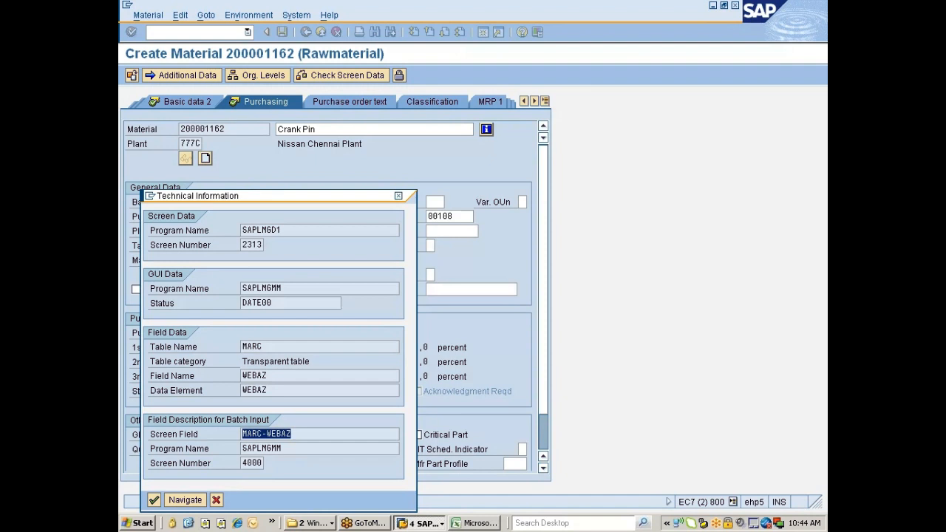
click(238, 437)
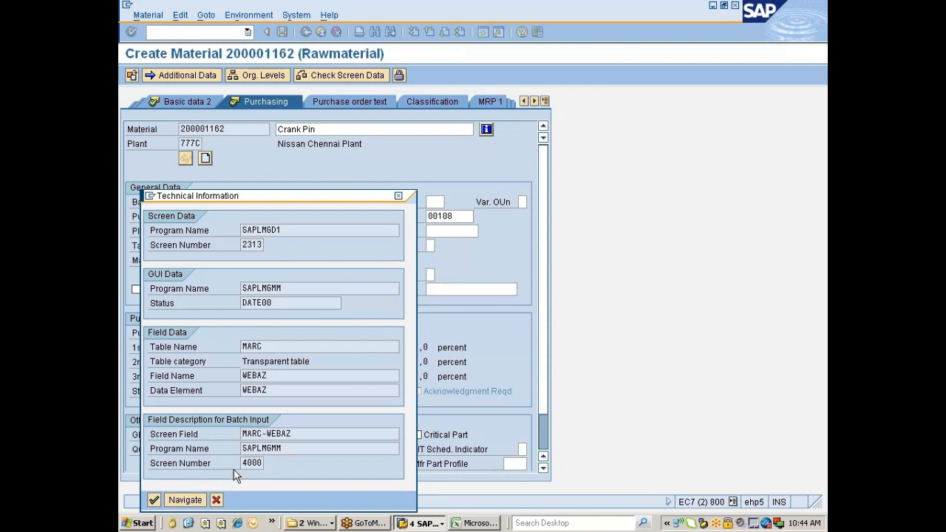
click(216, 501)
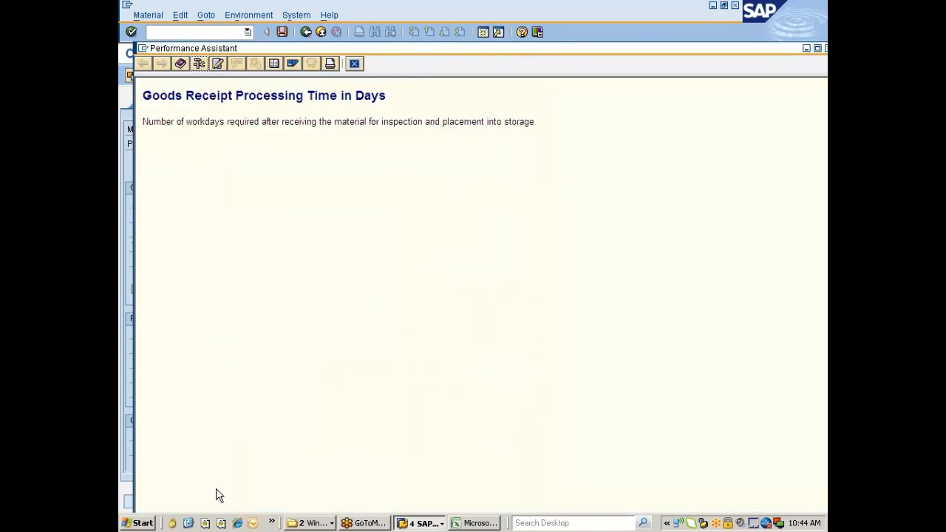
click(354, 63)
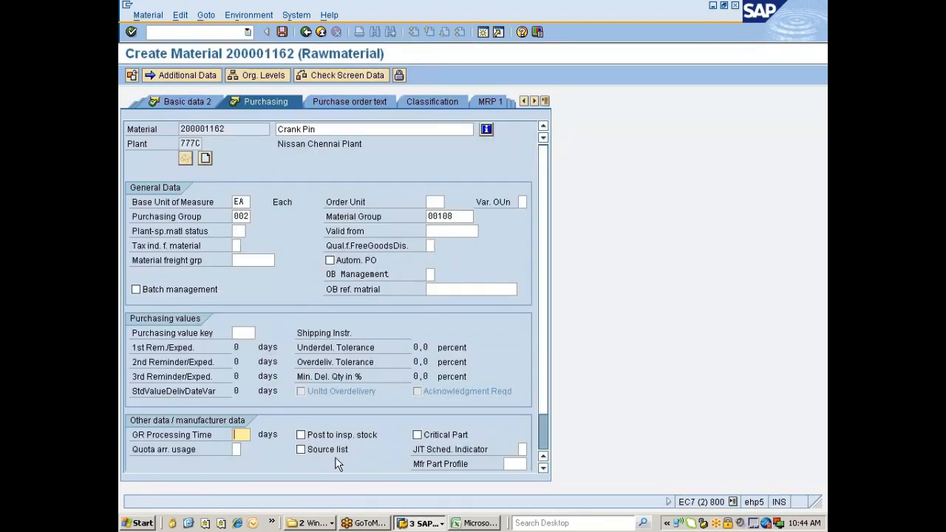
Step: In the Display IMG session, open Assign Fields to Field Selection Groups, locate the copied MARC-WEBAZ field and open its selection group
click(420, 524)
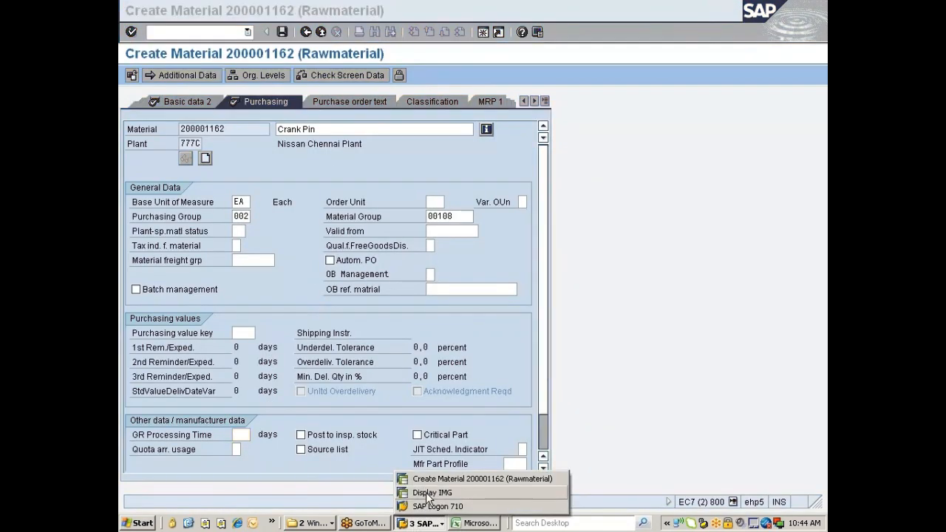
click(429, 494)
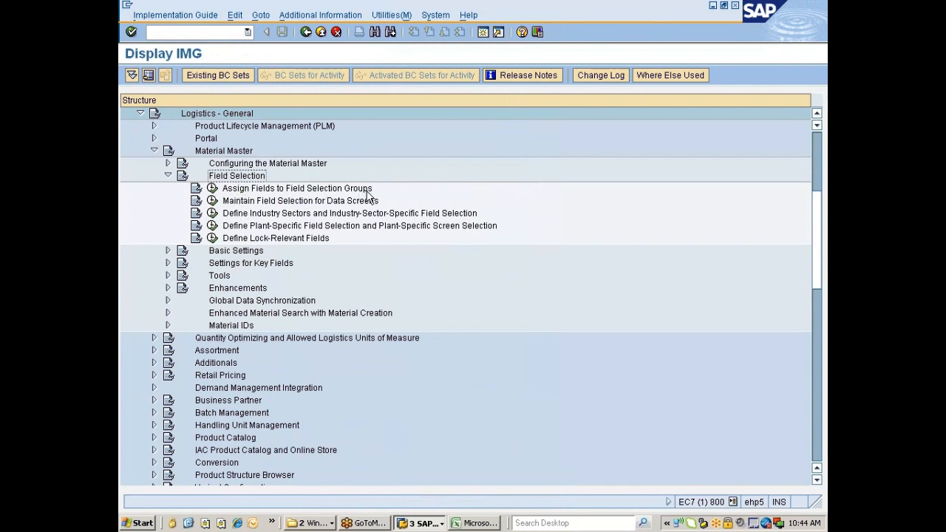
click(216, 189)
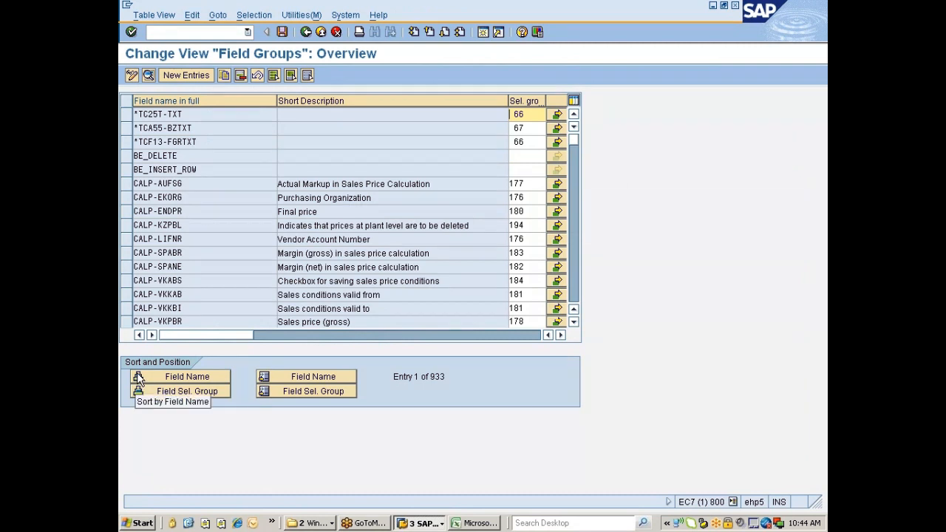
click(328, 381)
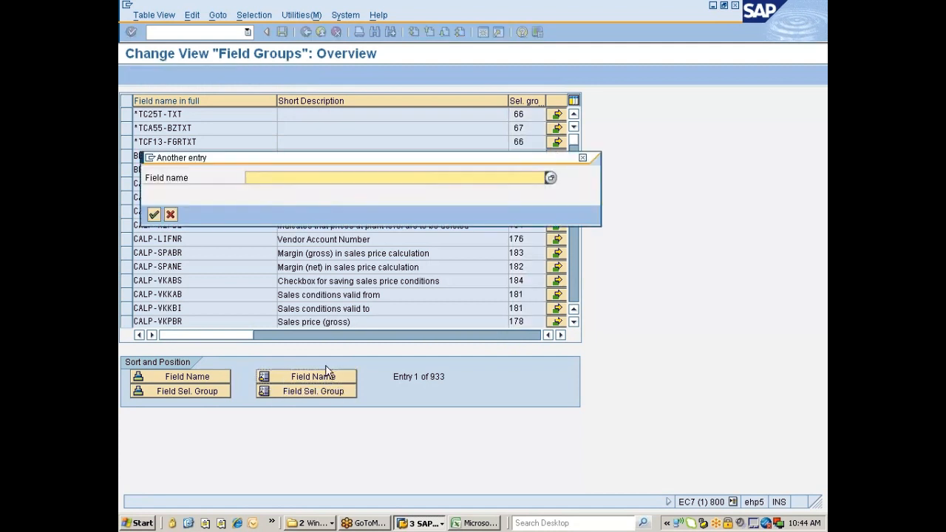
key(ctrl+v)
key(Return)
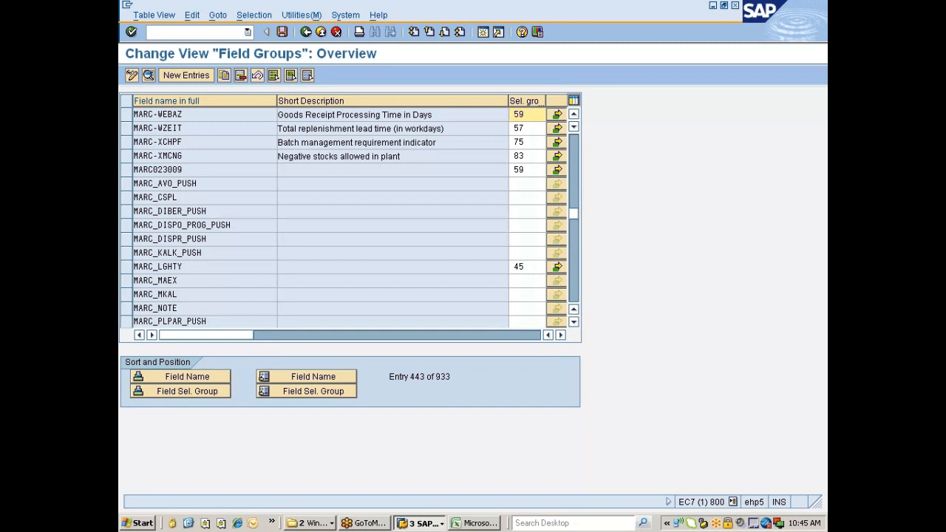
click(558, 117)
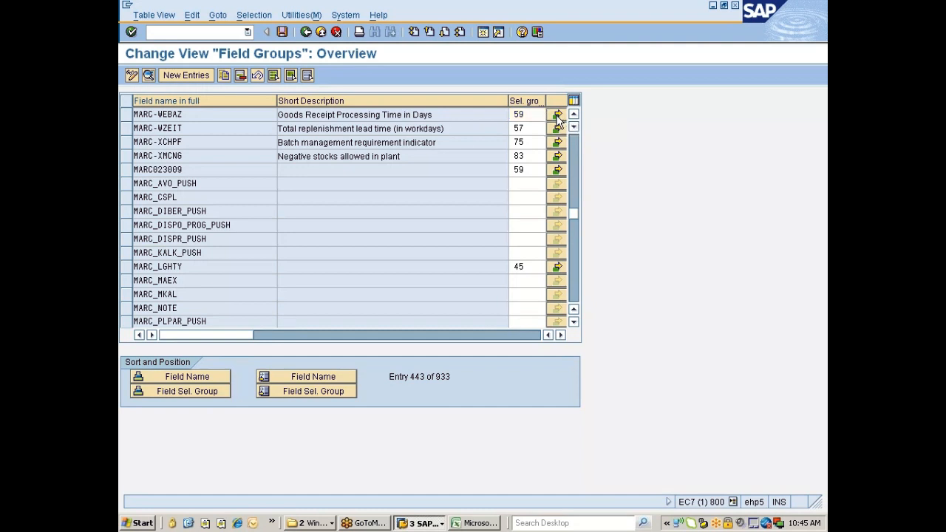
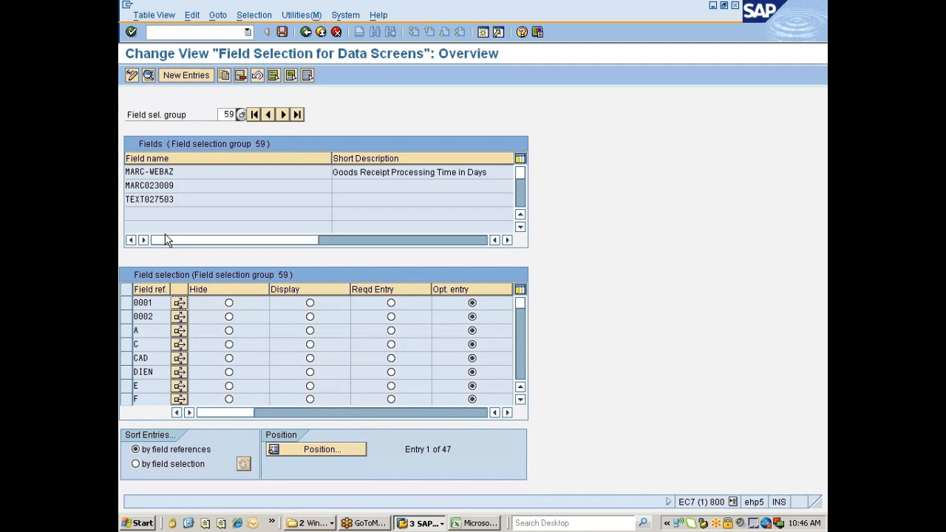
Step: Make the field selection group a required entry for field reference MM01 and save it to the Nissan changes customizing request
click(348, 453)
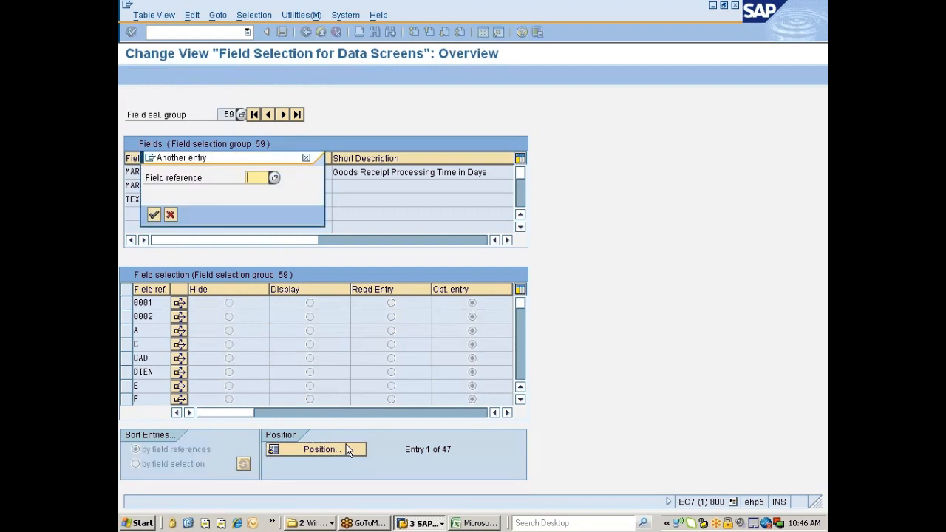
text(mm01)
key(Return)
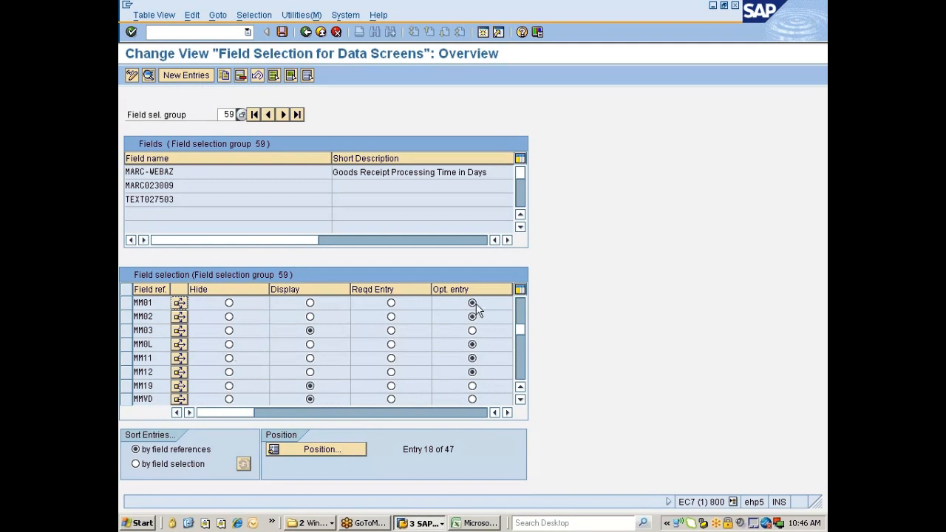
click(392, 303)
click(283, 32)
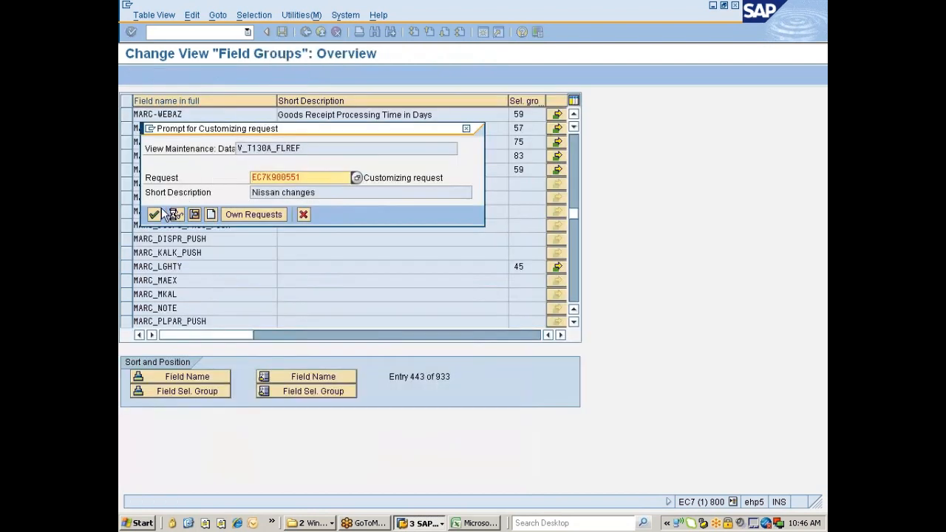
click(153, 215)
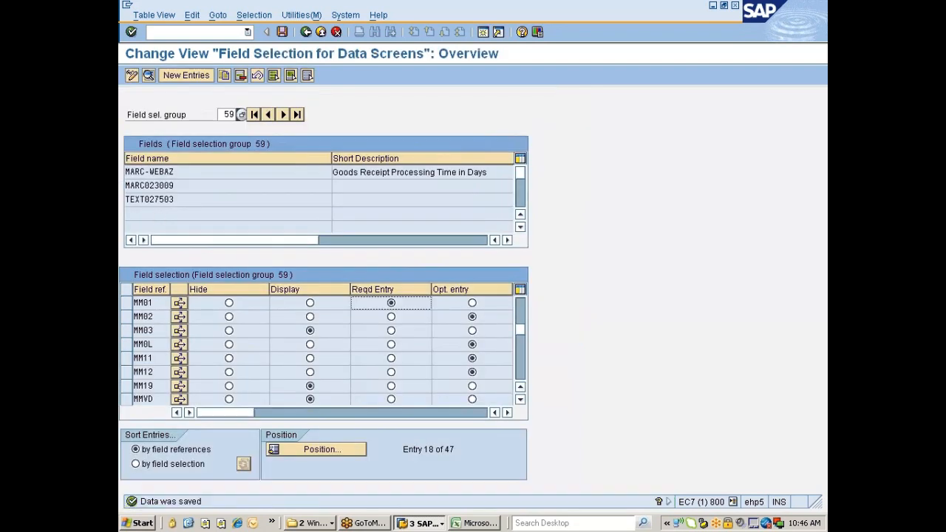
Step: Return to the open Crank Pin material and proceed from Purchasing through Plant data / stor. 1 to Accounting 1
key(alt+Tab)
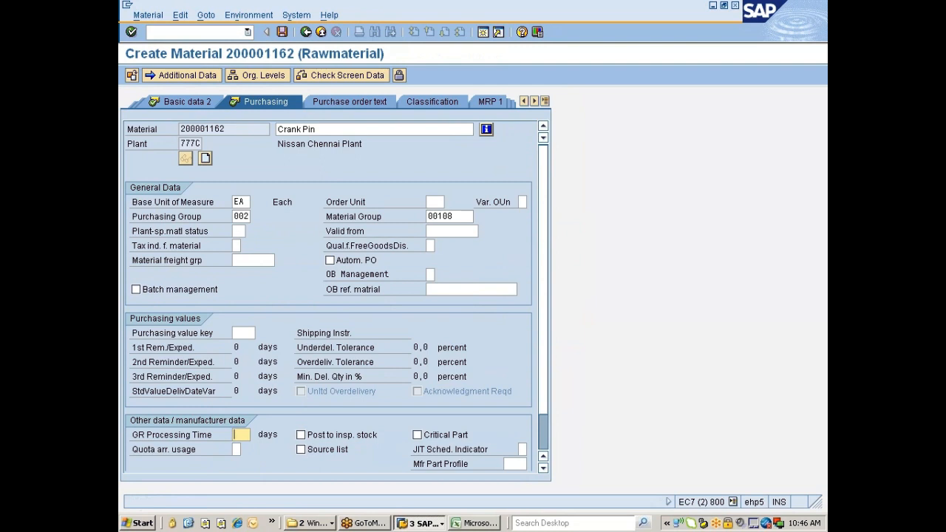
key(Return)
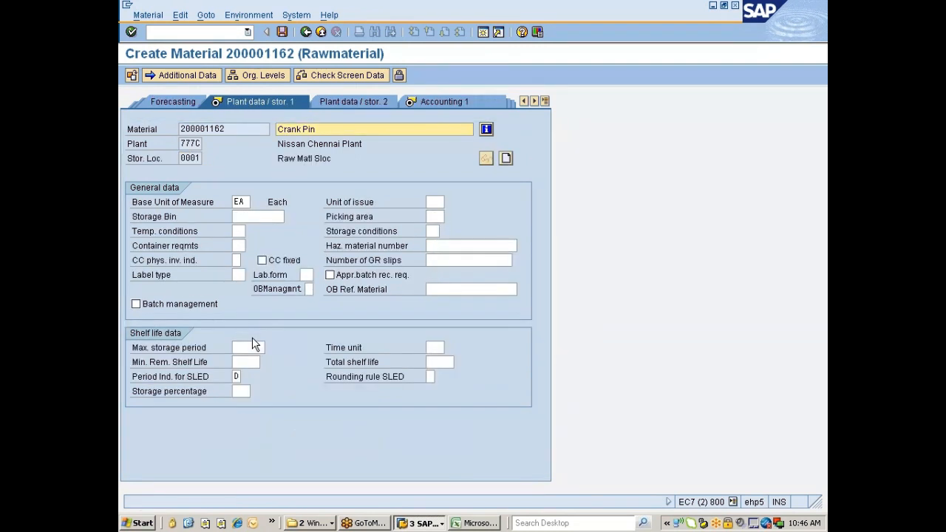
key(Return)
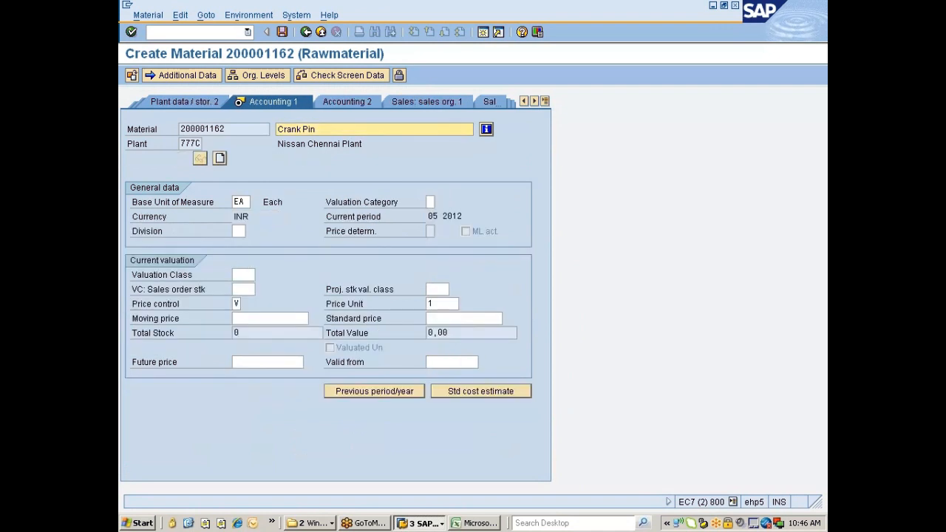
key(Return)
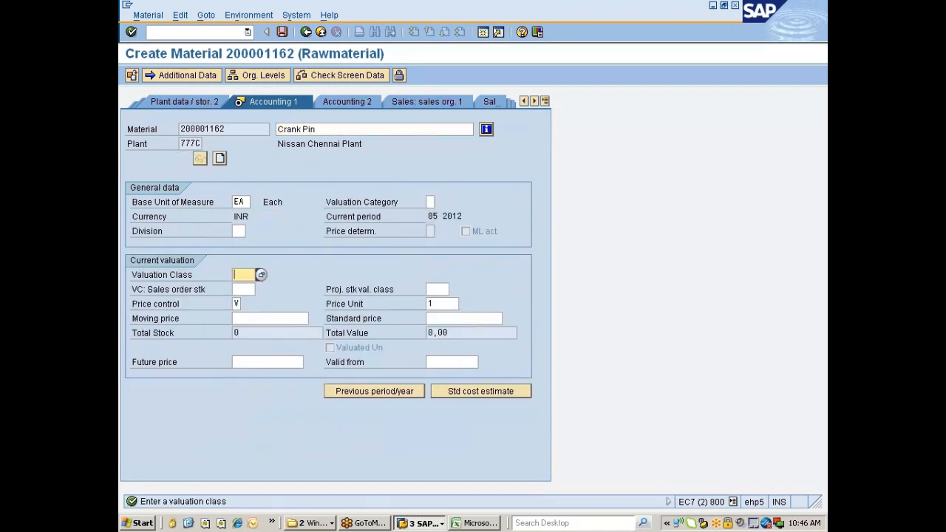
Step: Abandon the current material and restart creation with transaction MM01, keeping the Mechanical Engineering sector and Rawmaterial type
click(222, 31)
text(/nmm01)
key(Return)
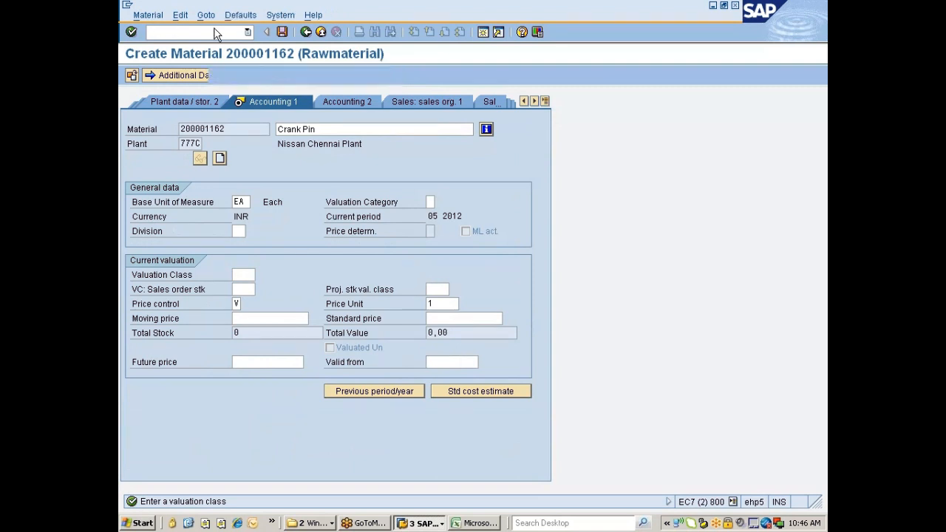
key(Return)
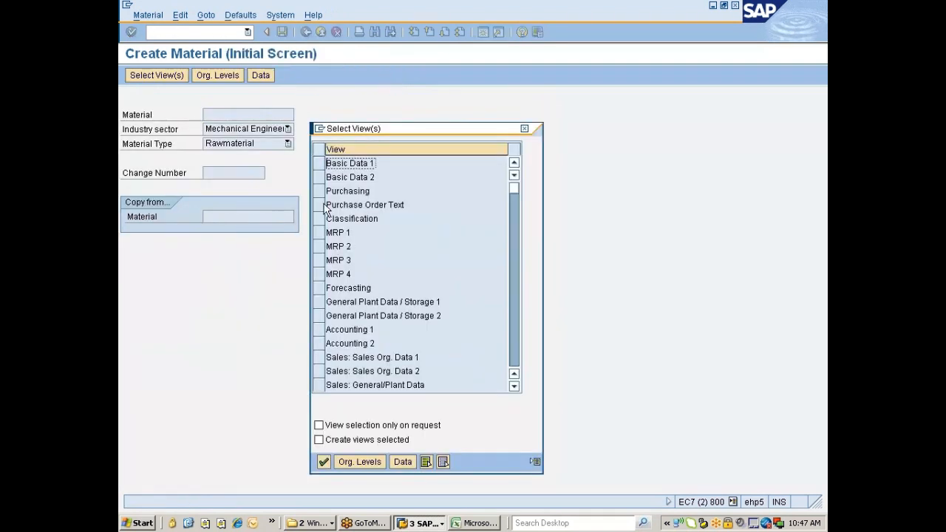
Step: Select the Basic Data 1, Basic Data 2, Purchasing, General Plant Data / Storage 1 and Accounting 1 views for plant 777C, storage location 0001
click(320, 164)
click(320, 177)
click(321, 191)
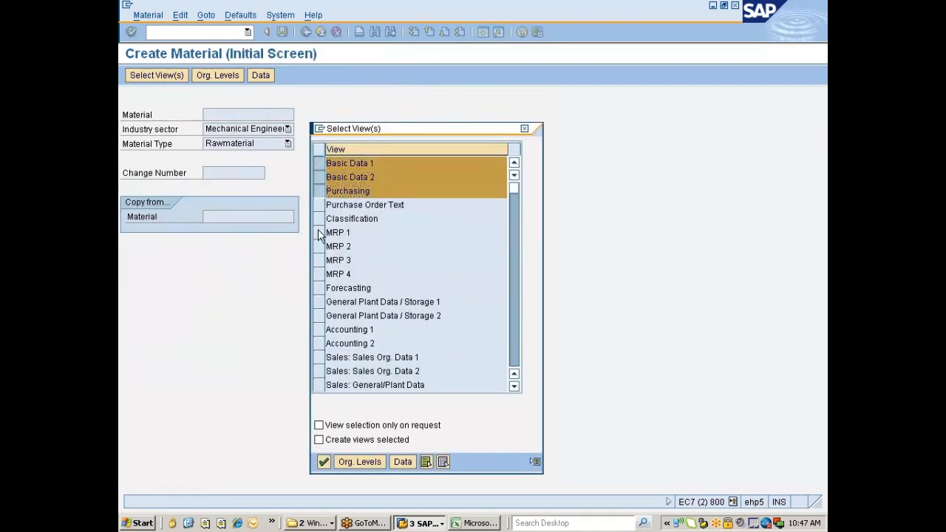
click(320, 302)
click(320, 330)
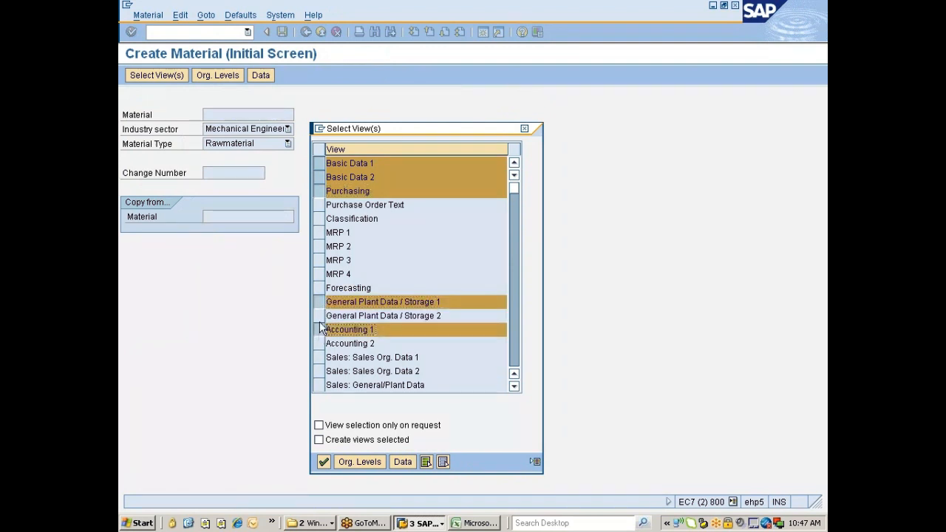
key(Return)
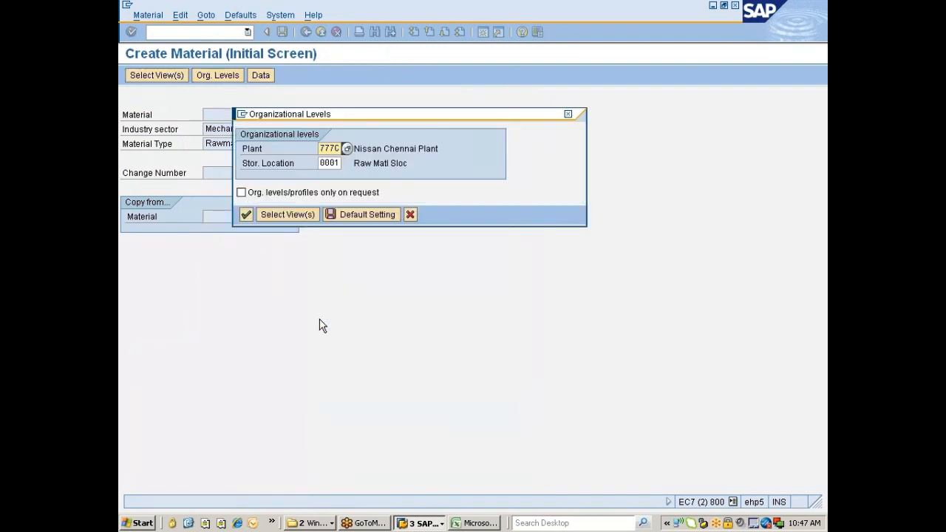
key(Return)
Step: Fill in Basic Data 1 with description Crank Pin, base unit EA and material group 00108, and continue to Basic Data 2
key(Down)
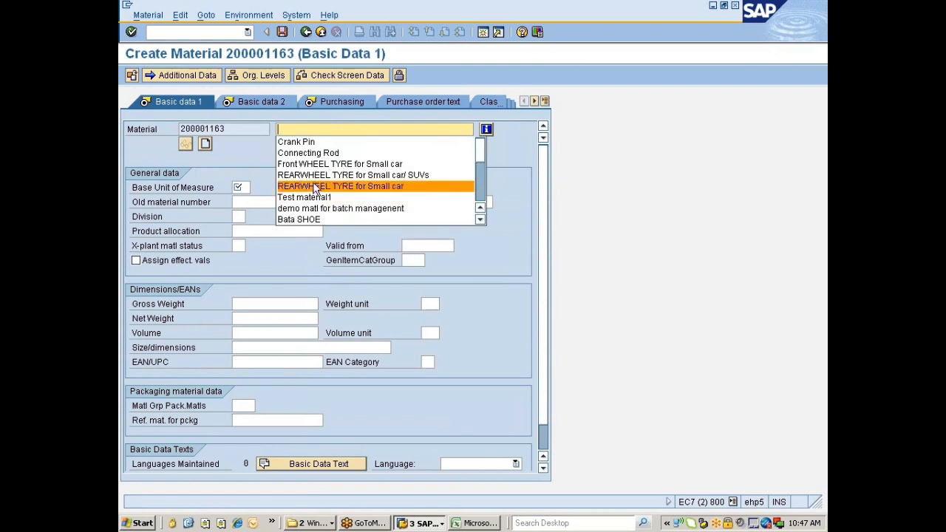
click(309, 146)
click(239, 188)
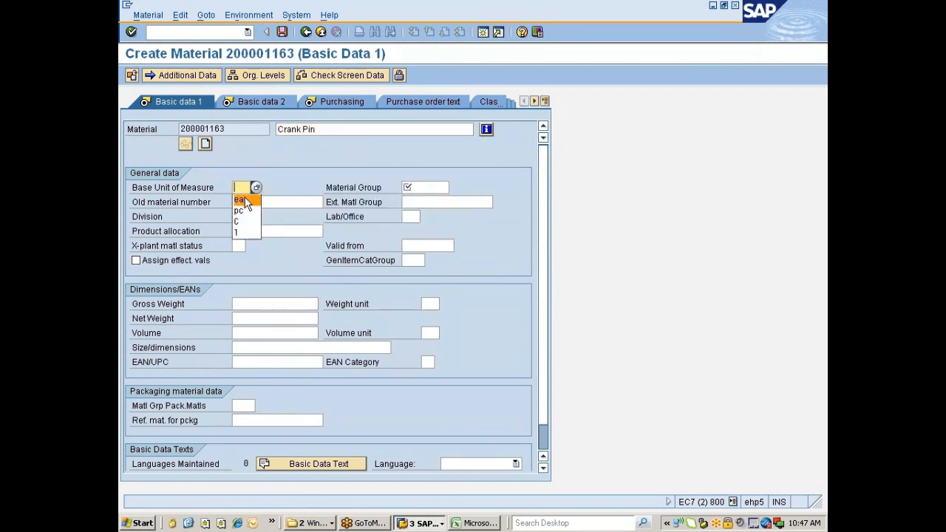
click(245, 200)
click(425, 187)
click(422, 199)
key(Return)
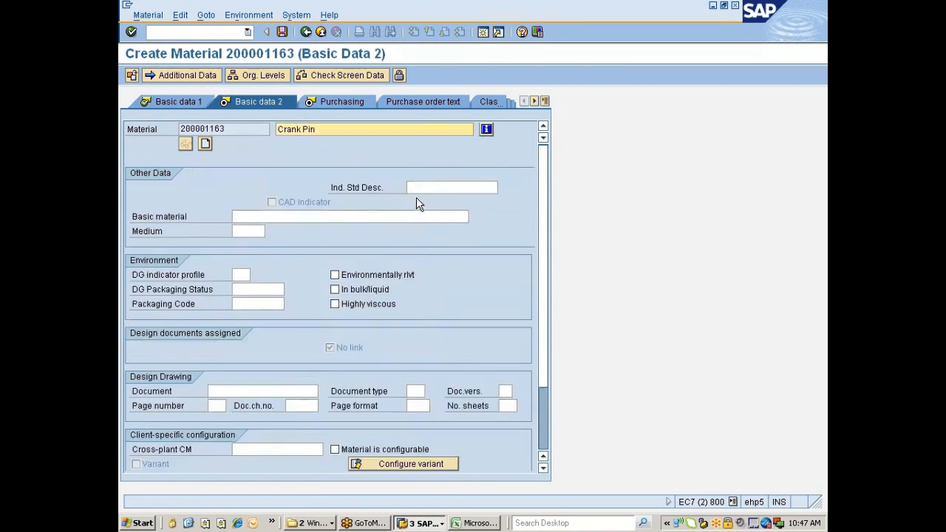
Step: Proceed to the Purchasing view, set the purchasing group to 002 and try to continue without a GR processing time
key(Return)
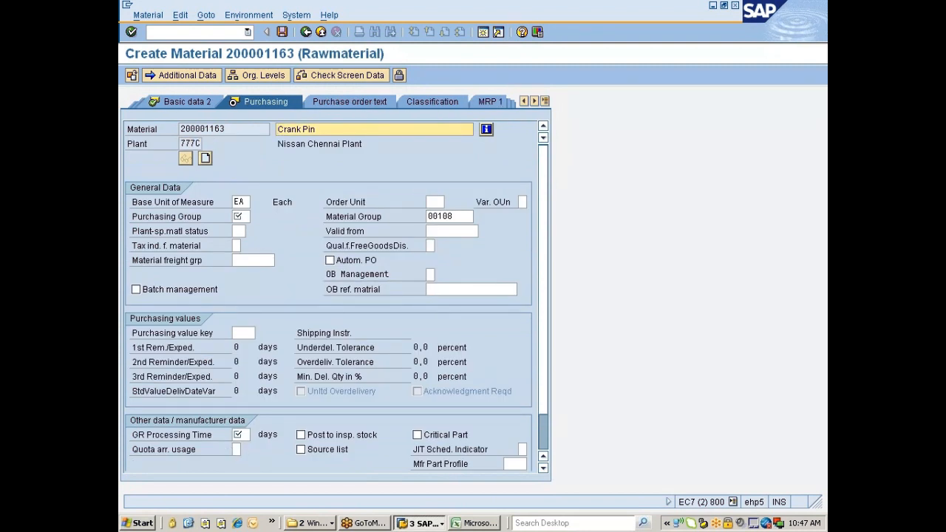
click(239, 217)
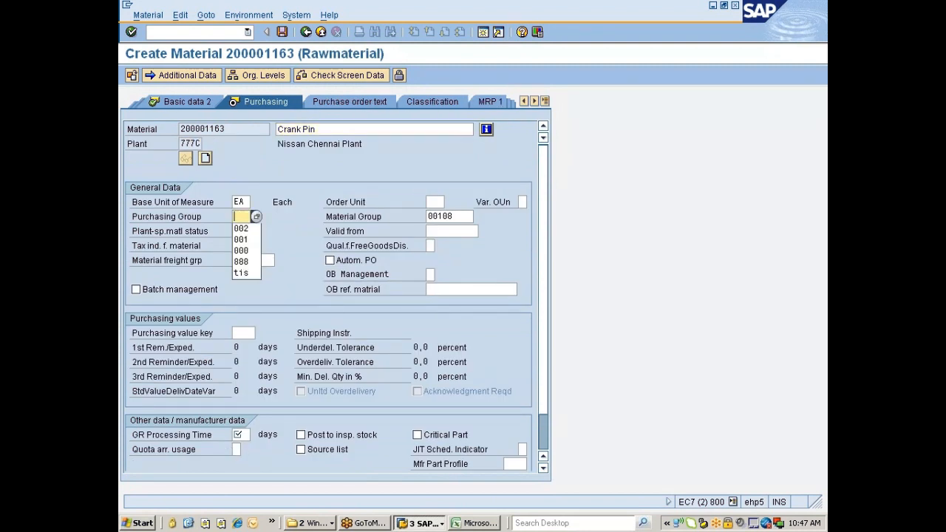
click(244, 229)
key(Return)
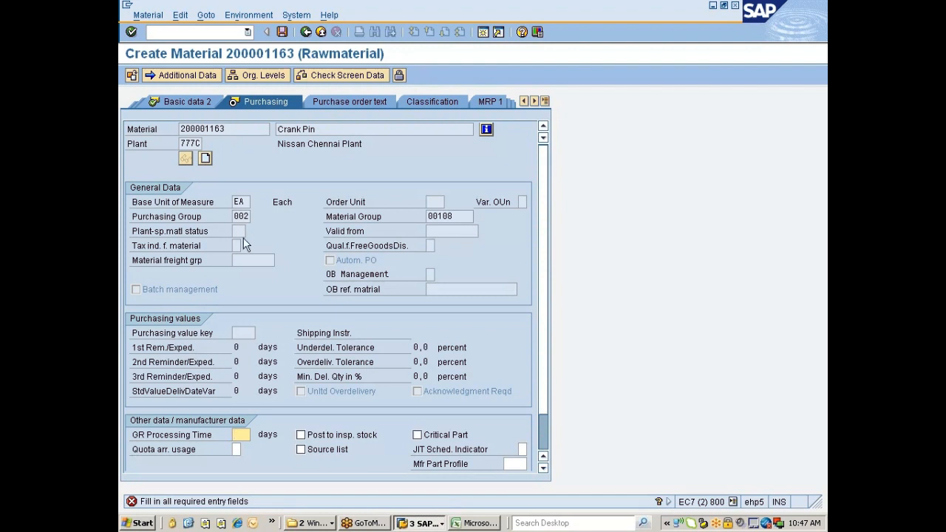
Step: Copy the screen field name MARC-UCMAT from the technical information of the OB ref. matrial field in the Purchasing view
scroll(337, 346, down, 1)
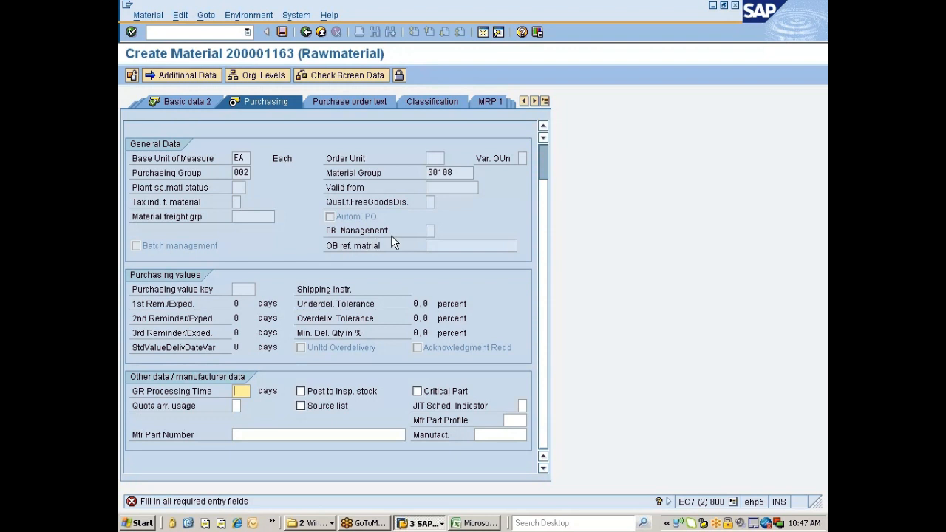
click(442, 247)
key(F1)
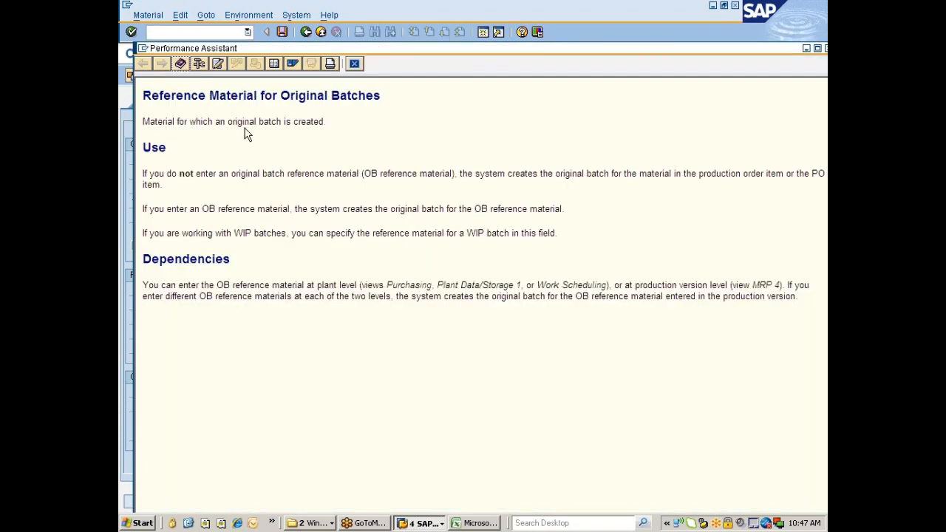
click(200, 64)
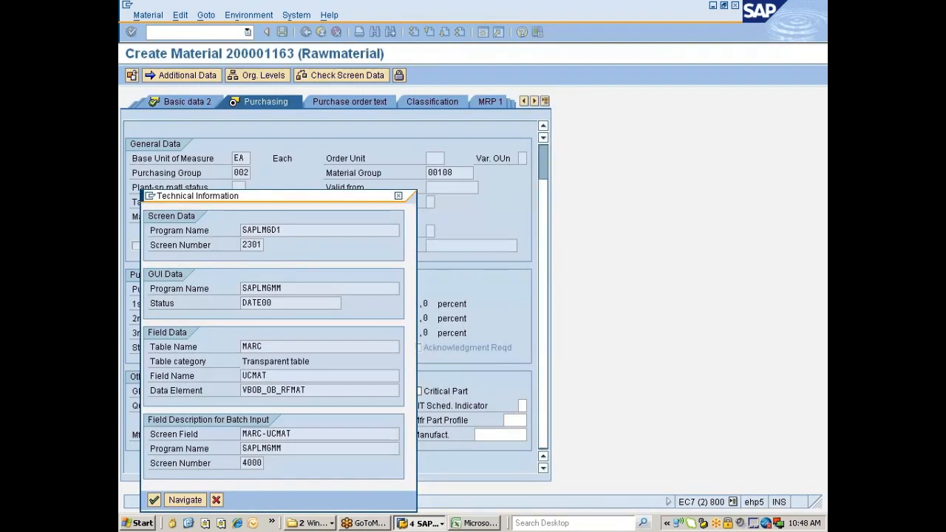
drag(293, 434, 241, 434)
key(ctrl+c)
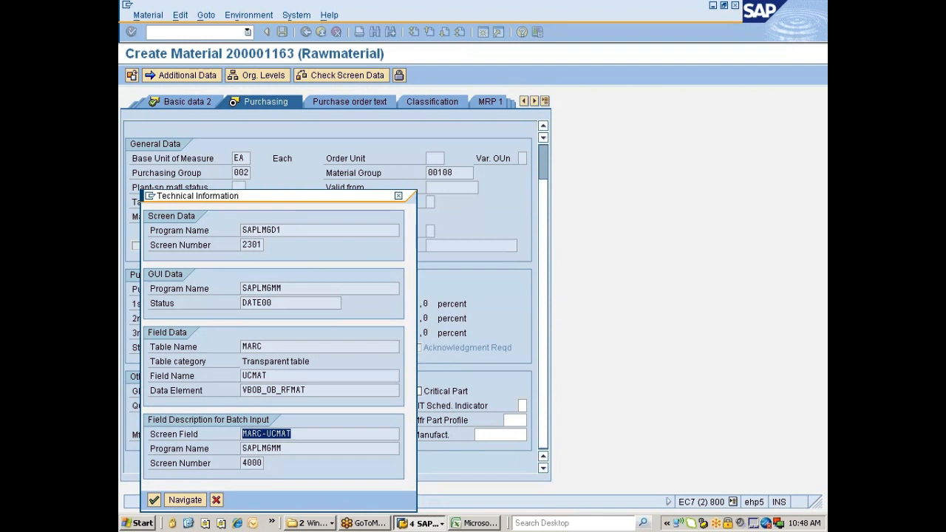
click(217, 500)
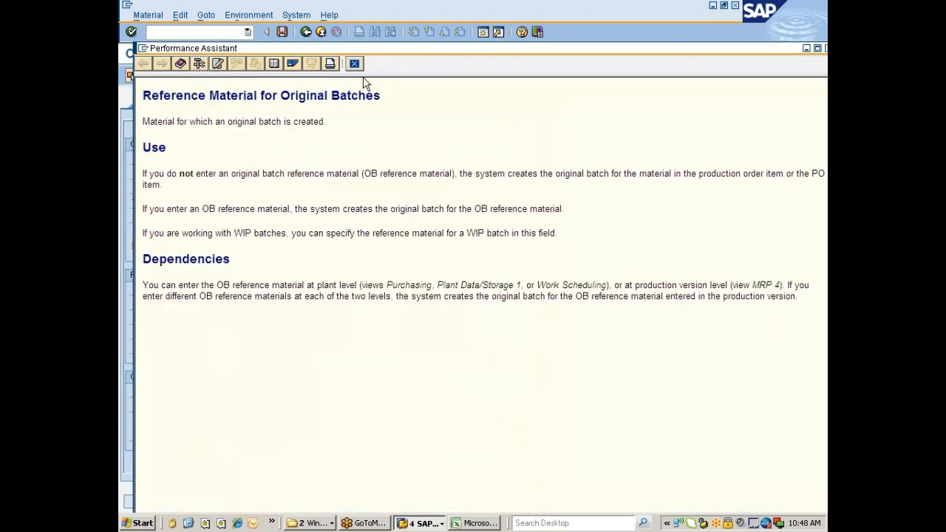
click(354, 64)
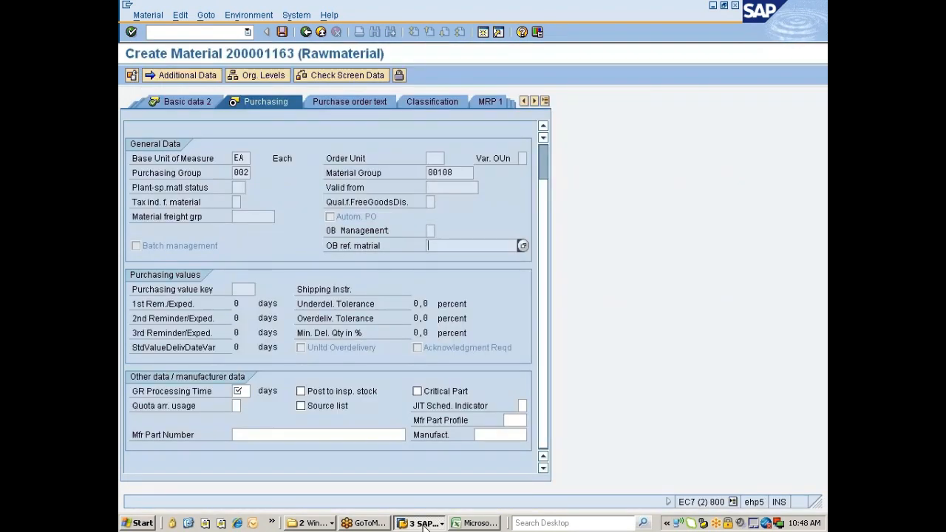
Step: Switch to the customizing session, open Assign Fields to Field Selection Groups and position the list at field MARC-UCMAT
click(419, 523)
click(436, 492)
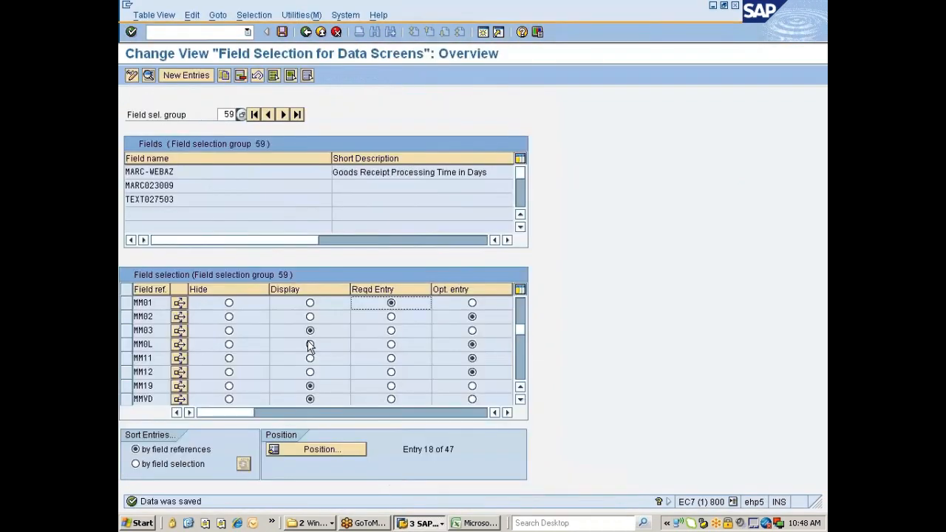
click(306, 31)
click(306, 32)
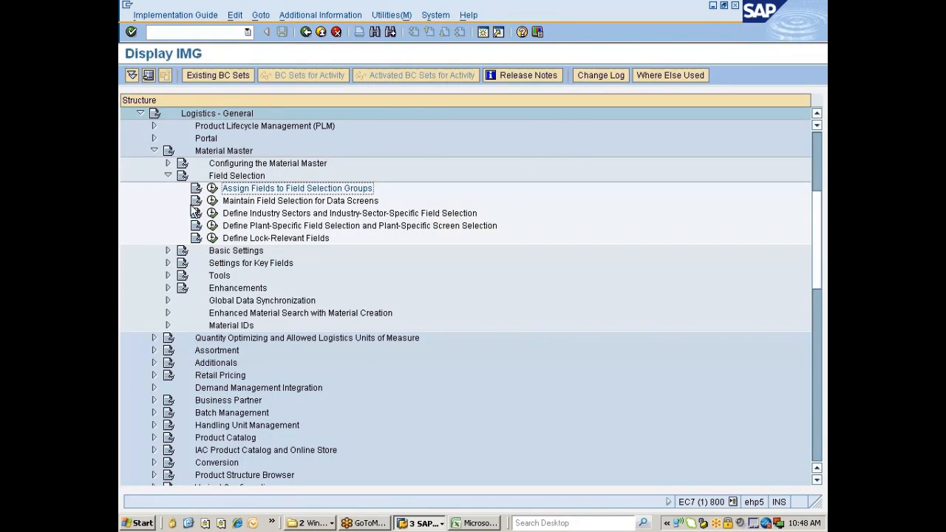
click(212, 189)
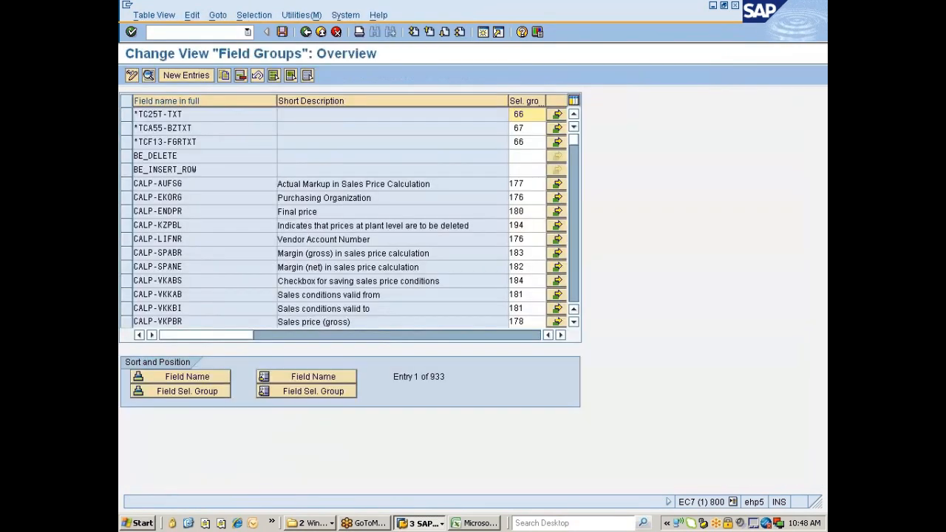
click(326, 380)
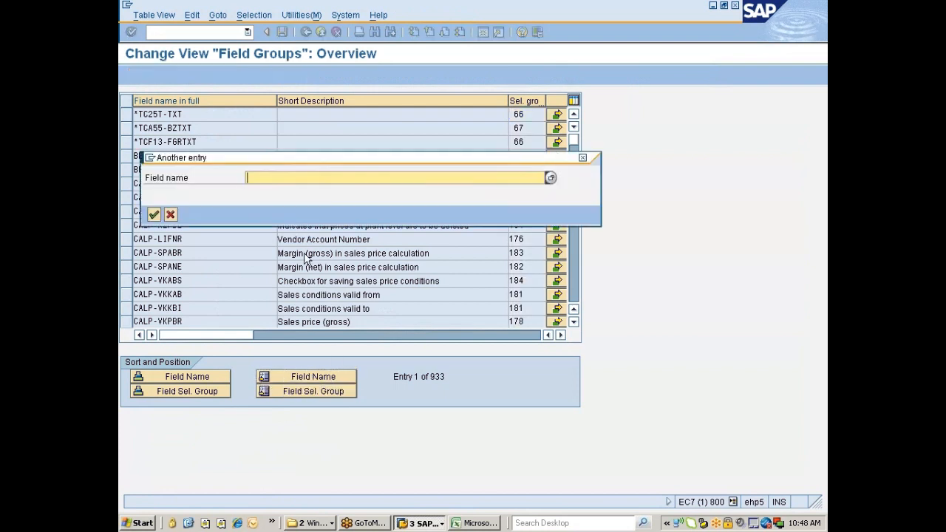
key(ctrl+v)
key(Return)
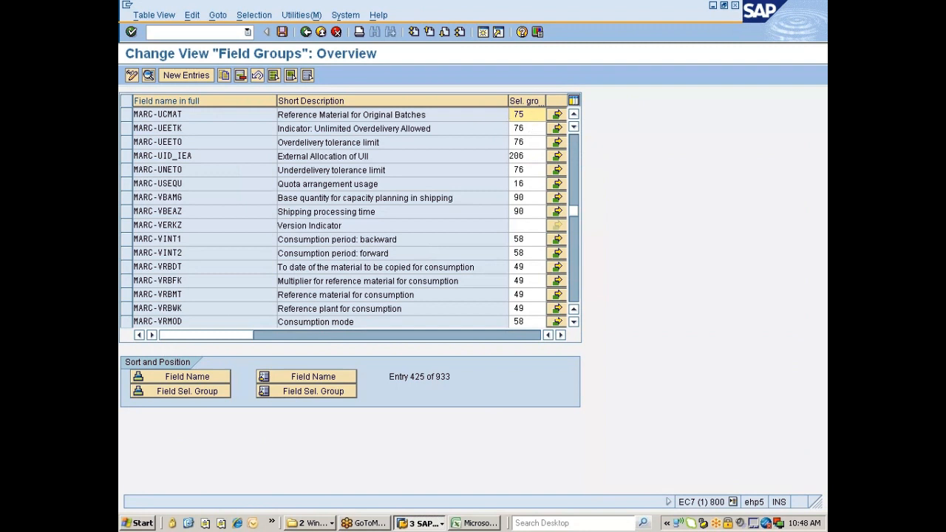
Step: Examine which fields share the selection group of Reference Material for Original Batches, and compare with the material's Purchasing view
click(557, 115)
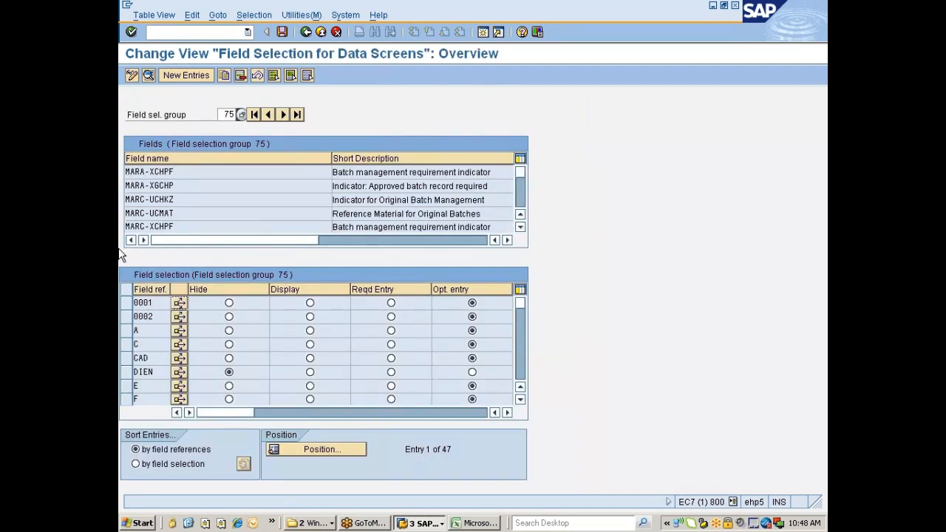
click(517, 198)
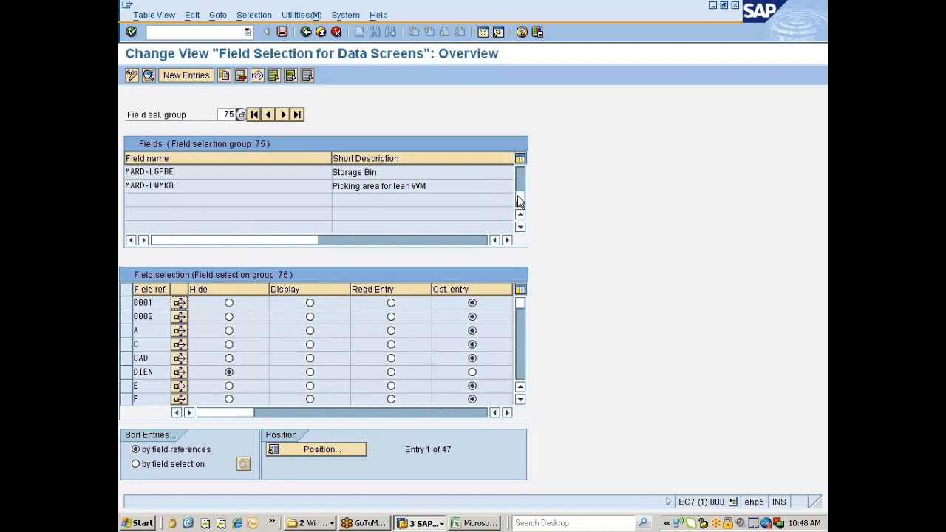
click(521, 169)
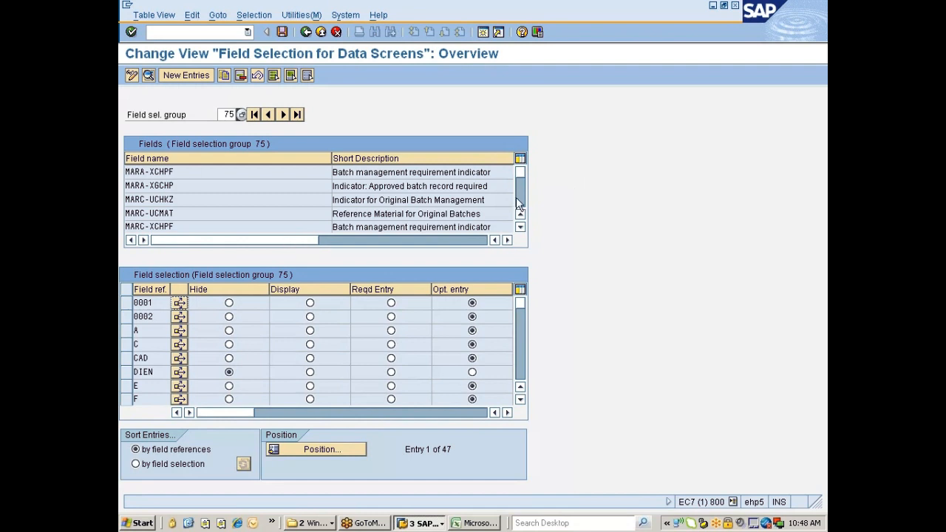
drag(521, 174, 519, 210)
click(305, 33)
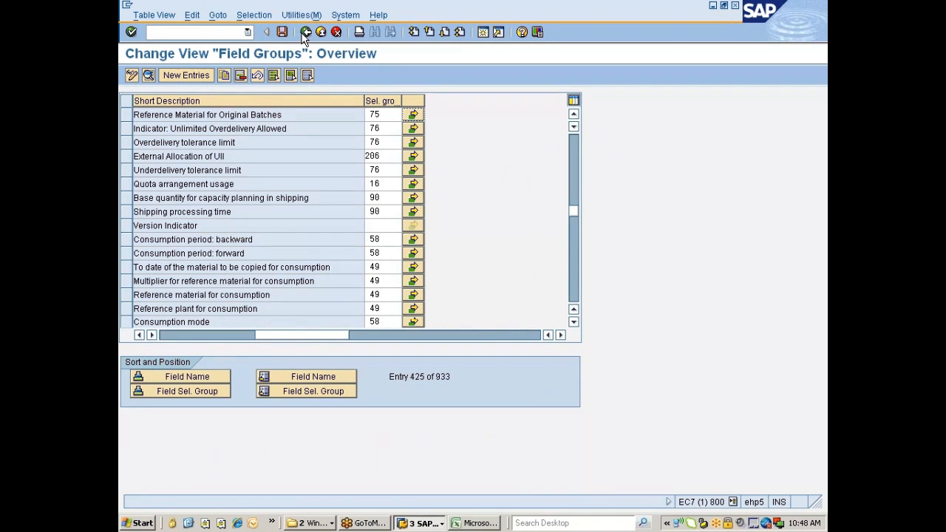
click(181, 336)
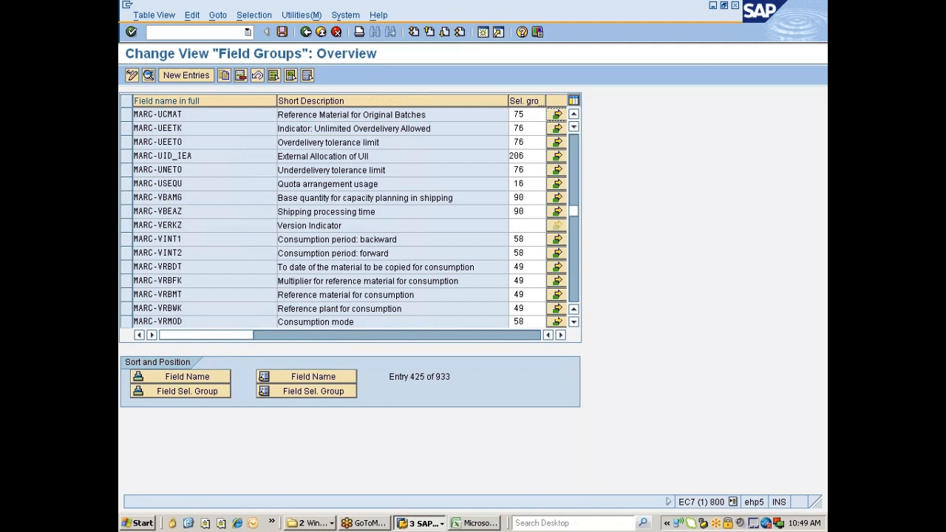
key(alt+Tab)
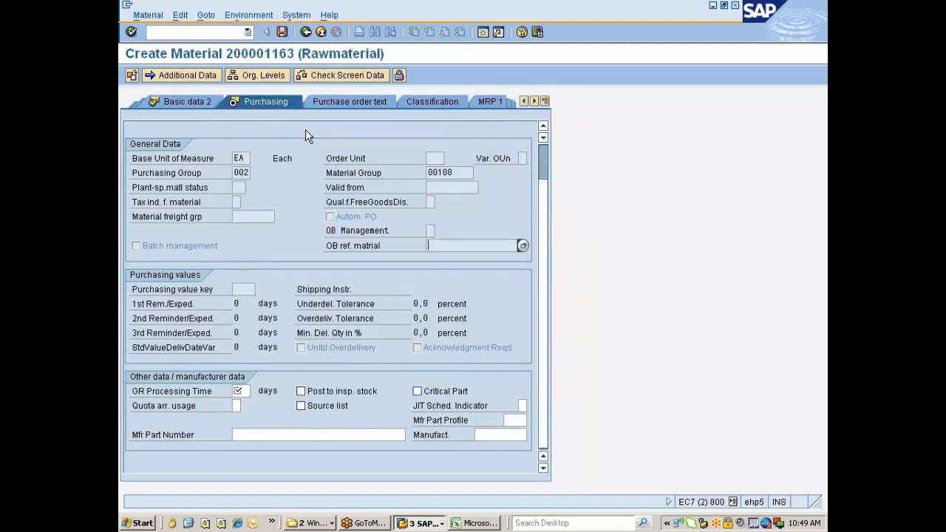
key(alt+Tab)
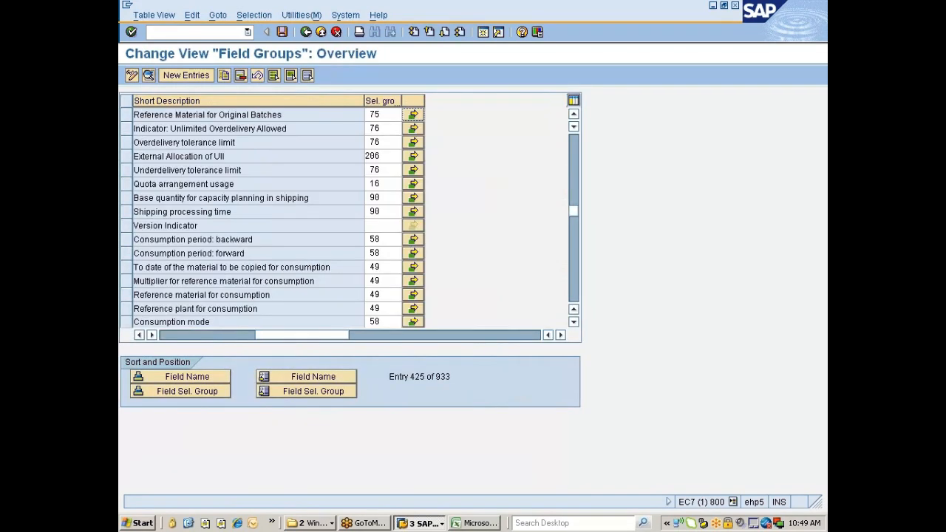
Step: Try to assign field selection group 299 to Reference Material for Original Batches
click(381, 115)
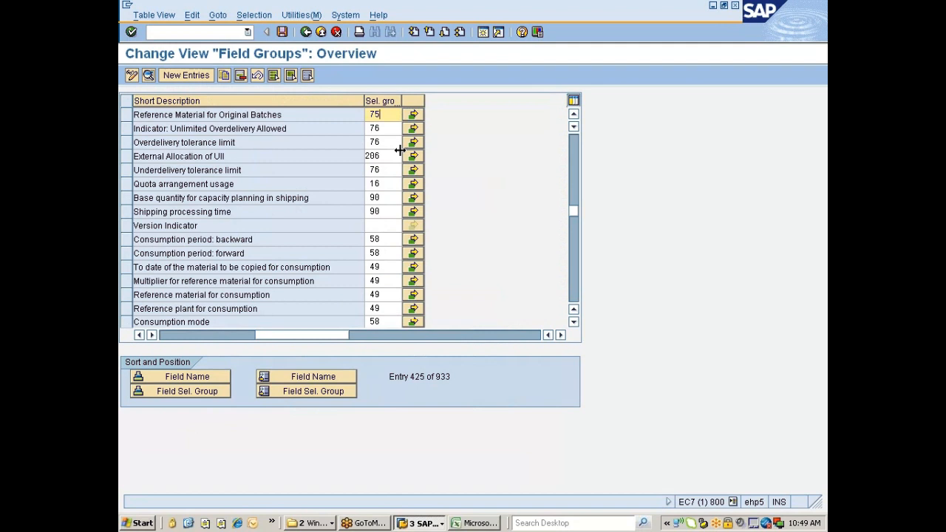
key(BackSpace)
key(BackSpace)
text(29)
key(BackSpace)
key(BackSpace)
text(299)
key(Return)
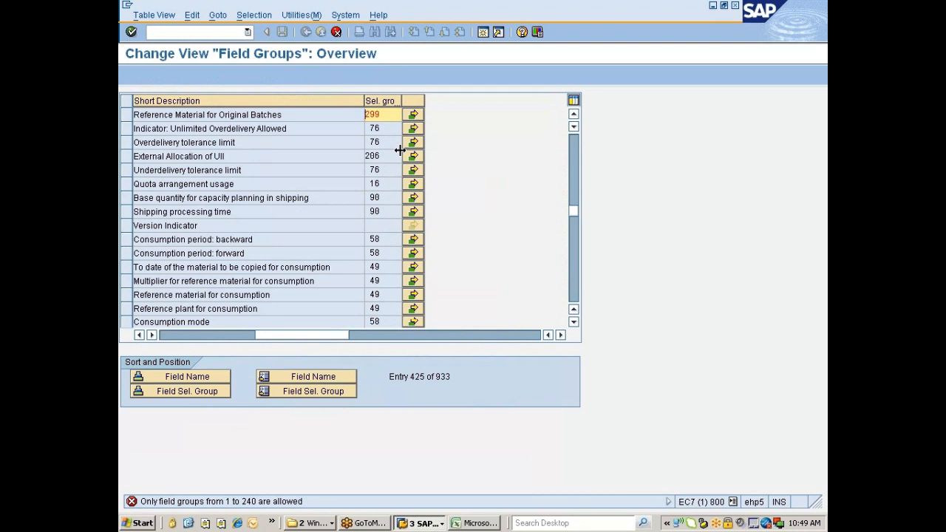
Step: Assign field selection group 239 to Reference Material for Original Batches
click(386, 115)
key(BackSpace)
key(BackSpace)
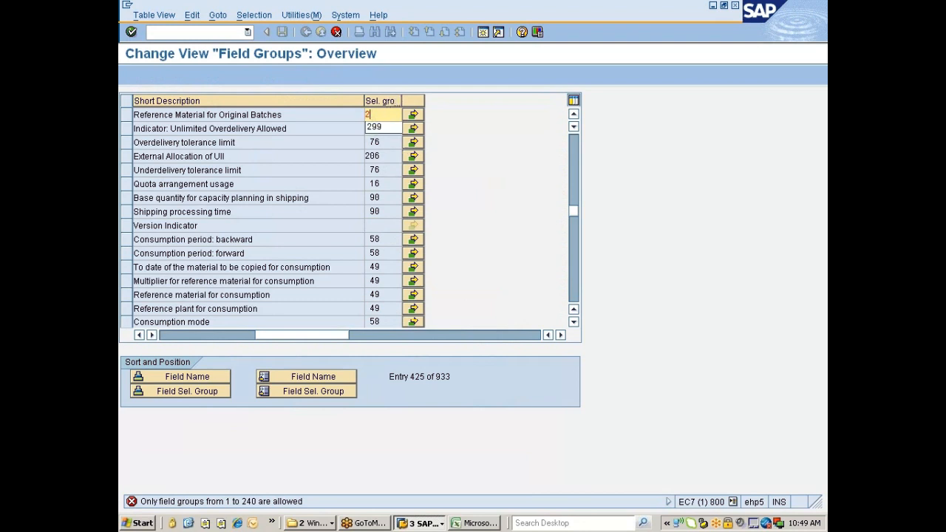
text(39)
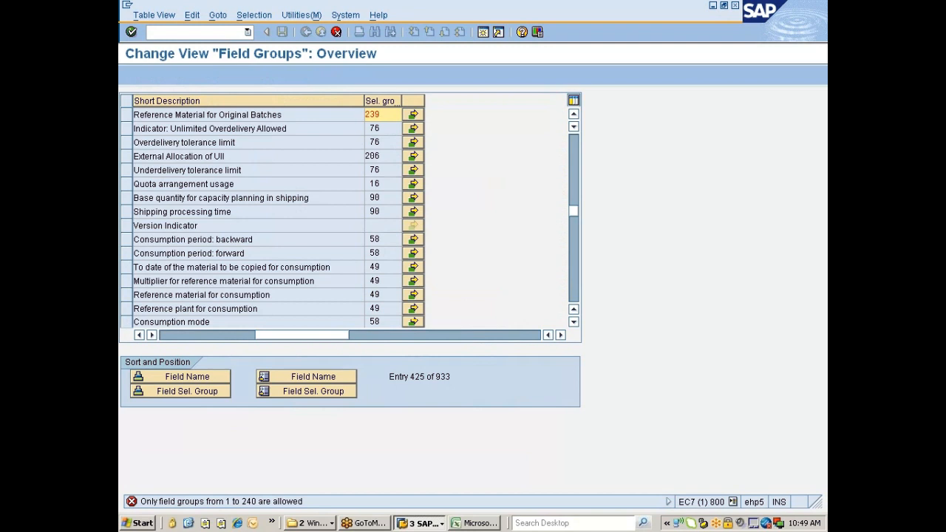
key(Return)
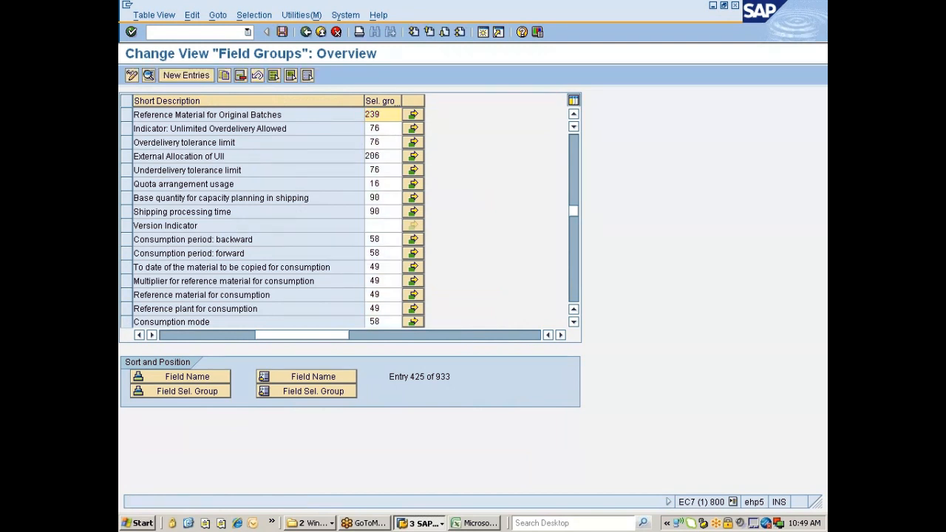
Step: Set field reference MM01 to Hide in field selection group 239 and save under the Nissan changes customizing request
click(414, 115)
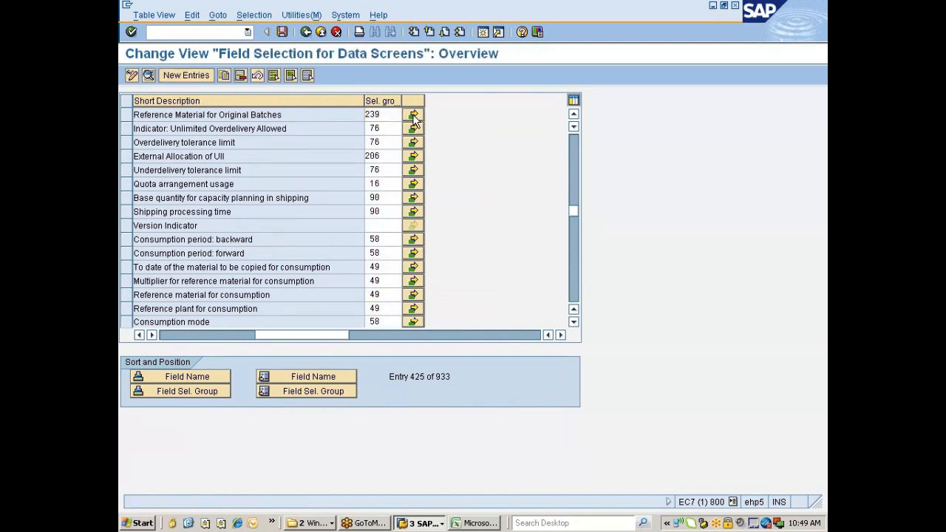
click(414, 115)
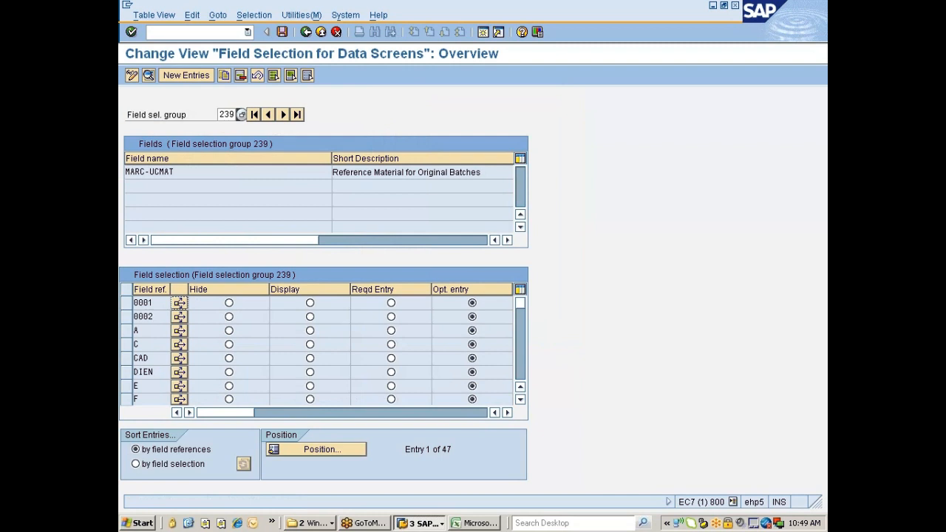
click(316, 450)
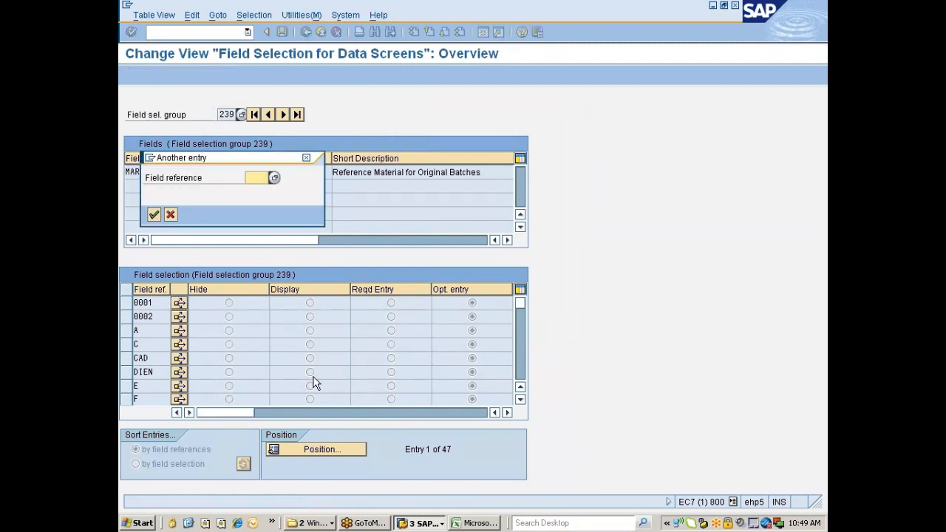
text(mm01)
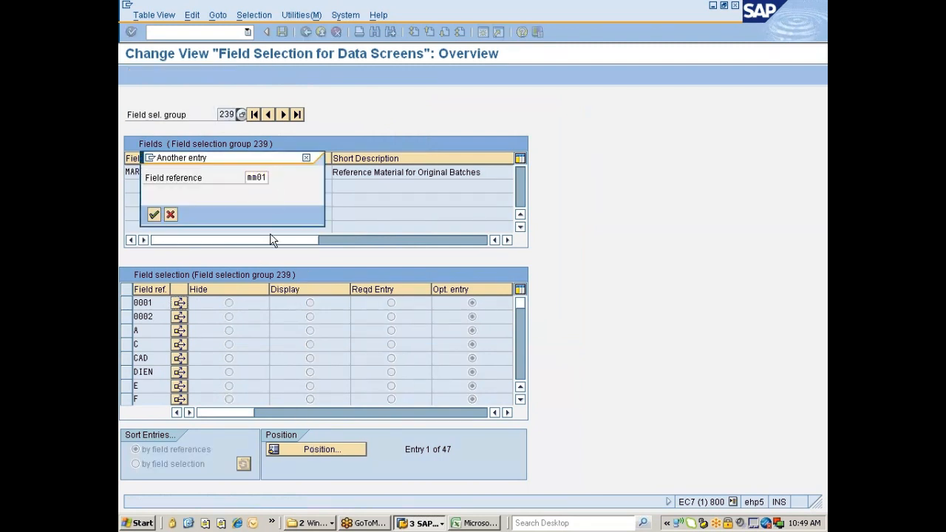
key(Return)
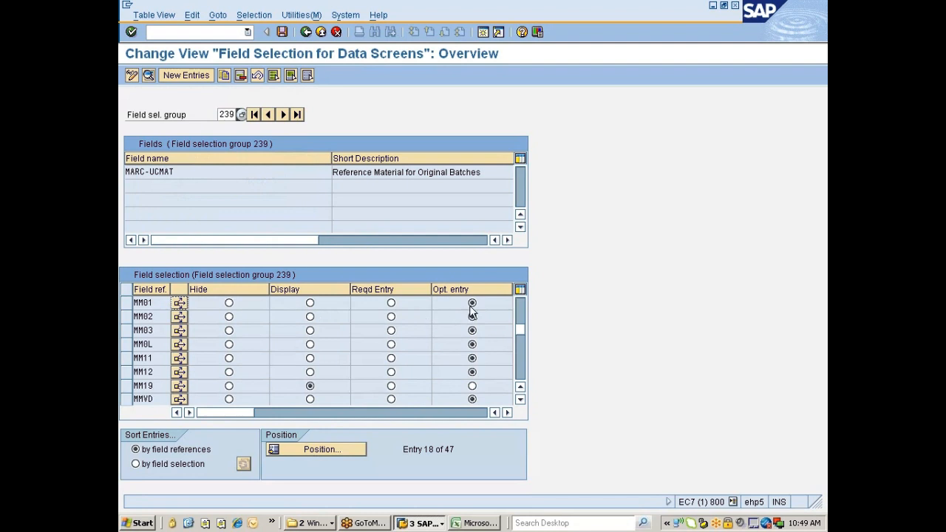
click(229, 304)
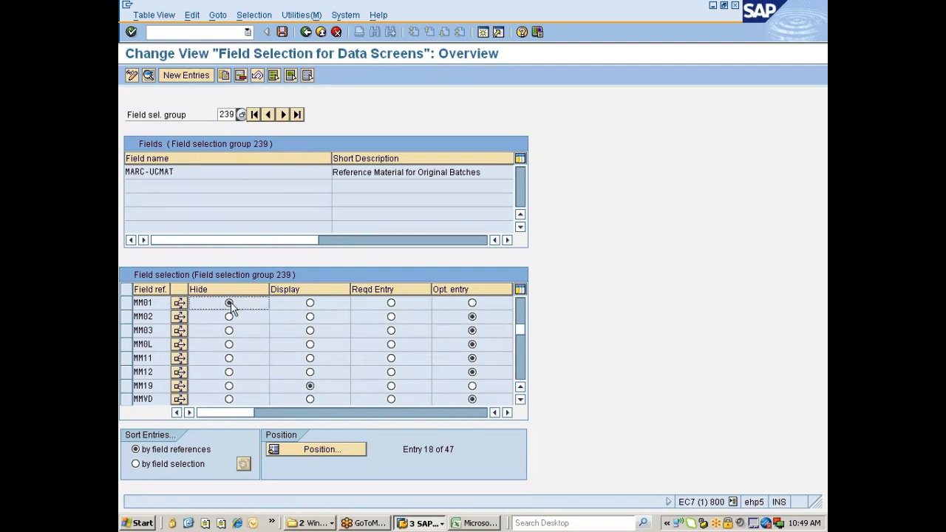
click(279, 32)
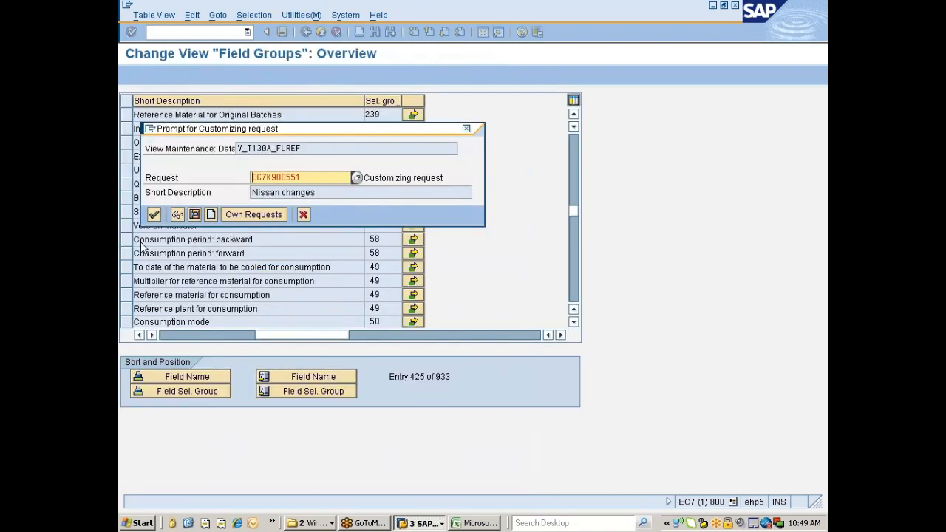
click(153, 215)
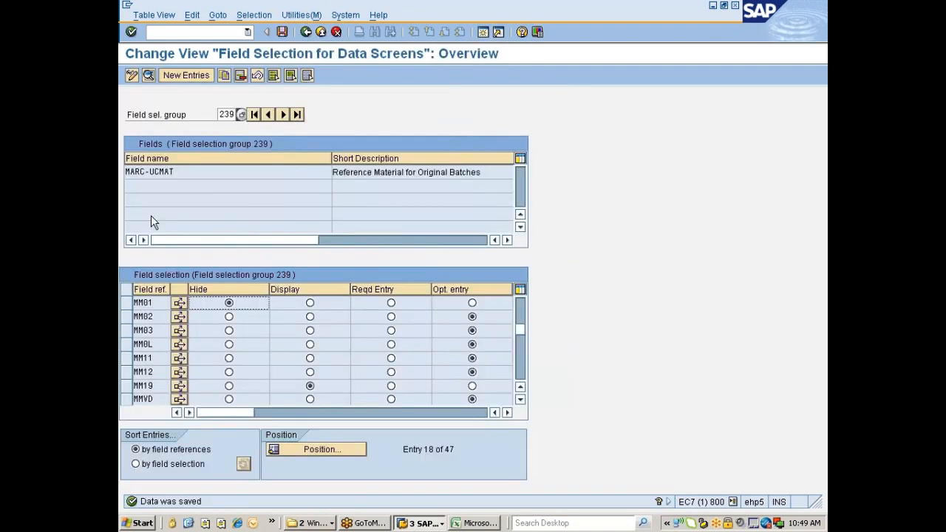
Step: Return to the material creation session and restart it with transaction MM01, discarding the current material
key(alt+Tab)
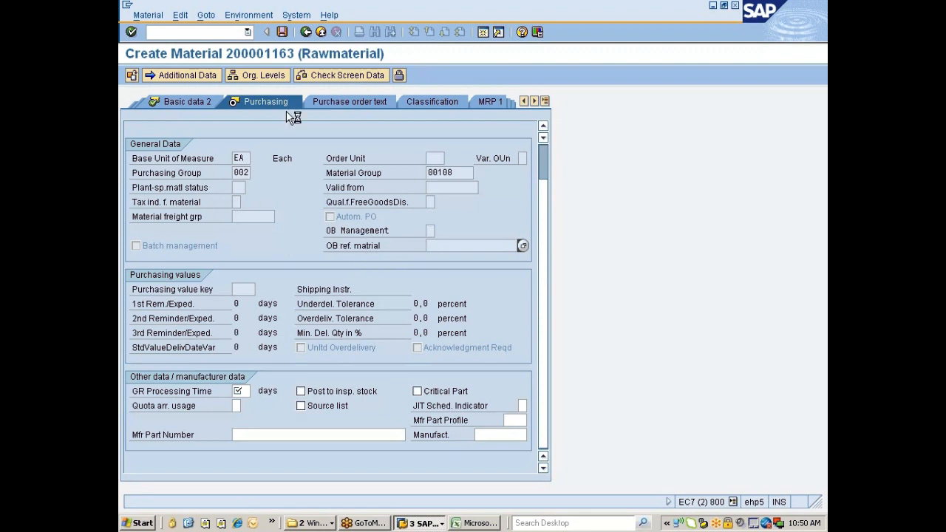
click(205, 32)
text(/nmm01)
key(Return)
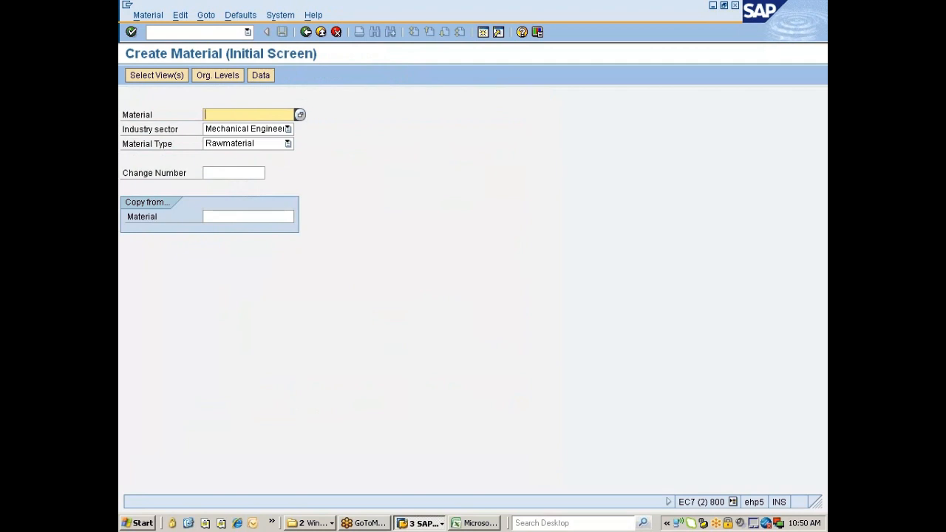
Step: Start a new raw material with the Basic Data 1, Basic Data 2 and Purchasing views for plant 777C
key(Return)
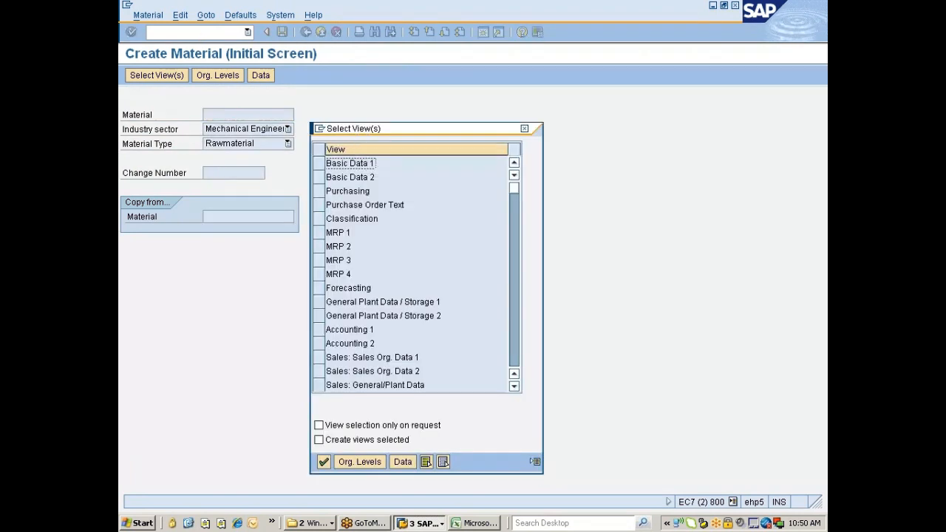
click(320, 163)
click(319, 176)
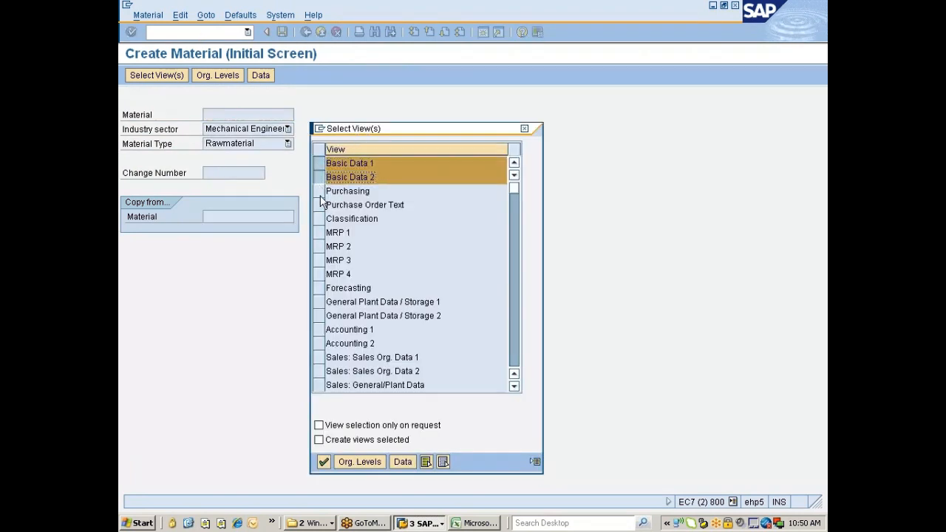
click(320, 193)
key(Return)
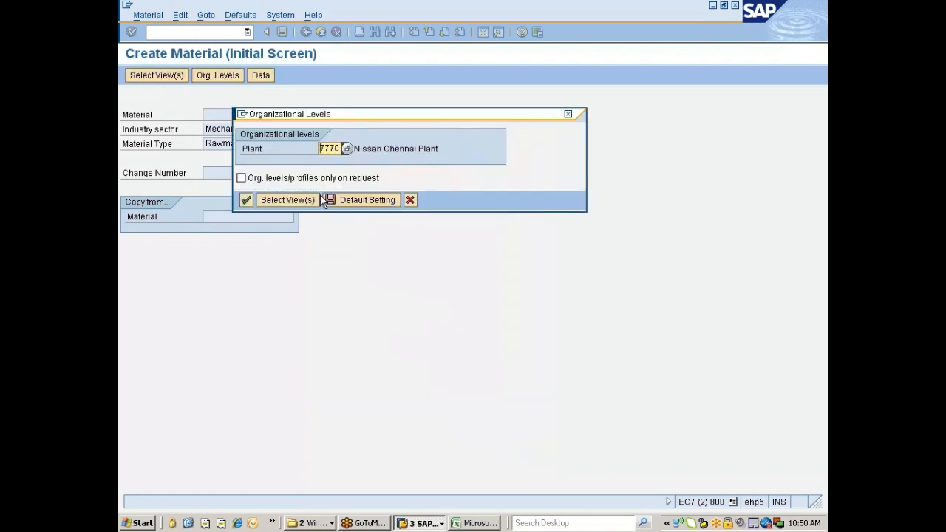
key(Return)
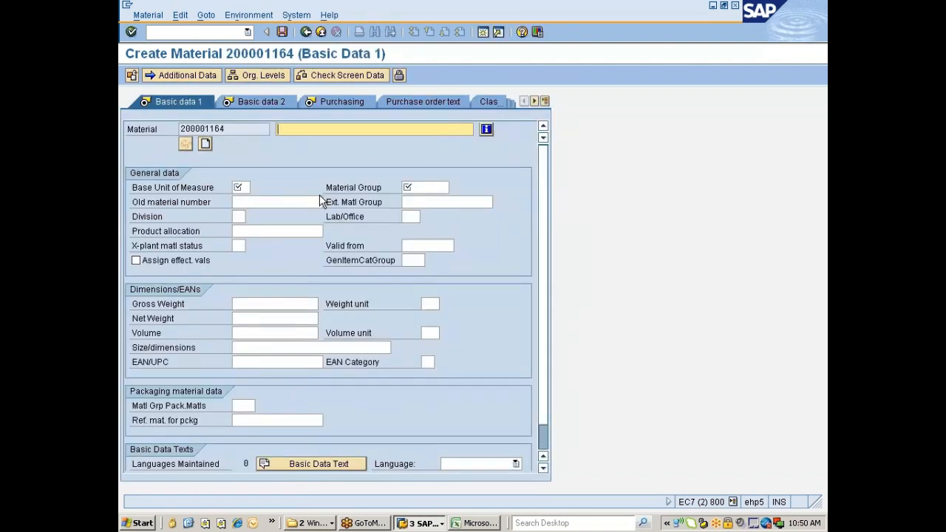
Step: Enter description Crank Pin, base unit EA and material group 00108, and check the OB reference material field in the Purchasing view
key(BackSpace)
click(296, 141)
click(255, 188)
click(244, 200)
click(449, 188)
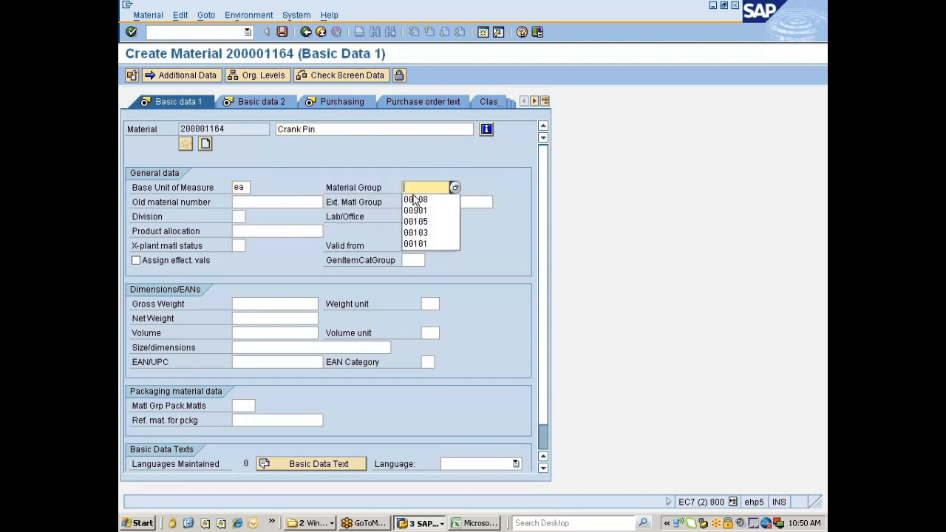
click(413, 207)
key(Return)
key(Return)
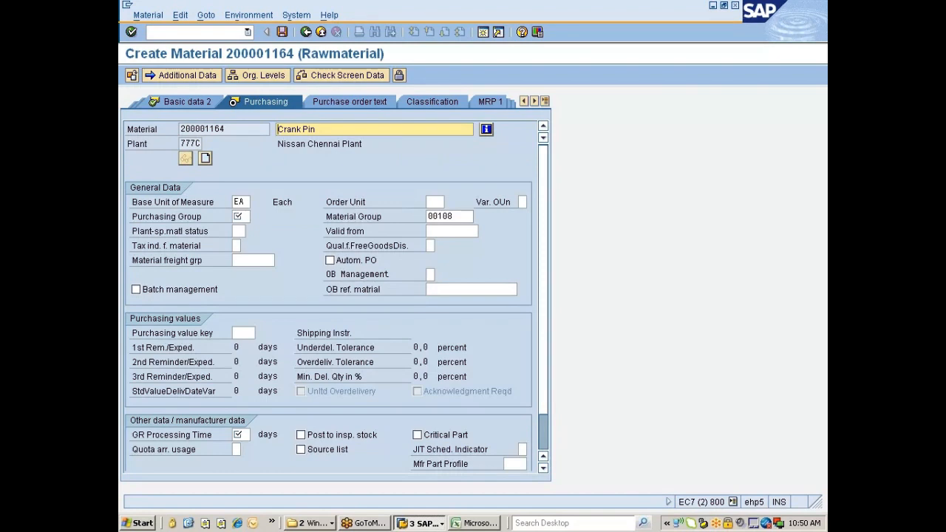
click(240, 216)
click(470, 289)
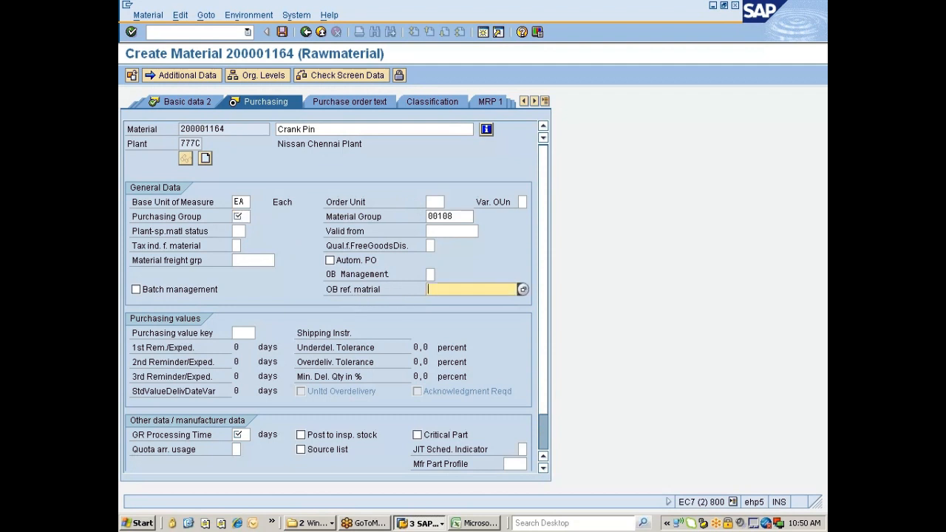
Step: Return to the field selection session, set field reference ROH to Hide in group 239 and save
key(alt+Tab)
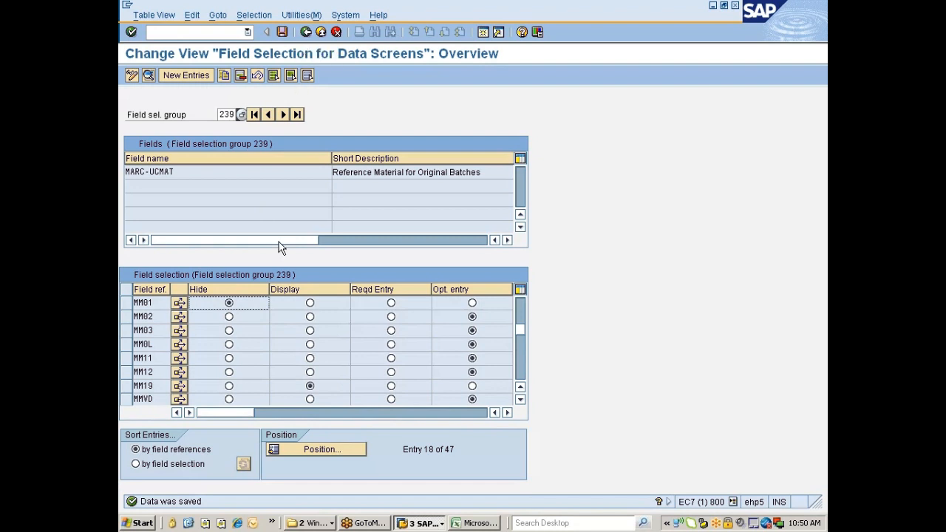
click(317, 449)
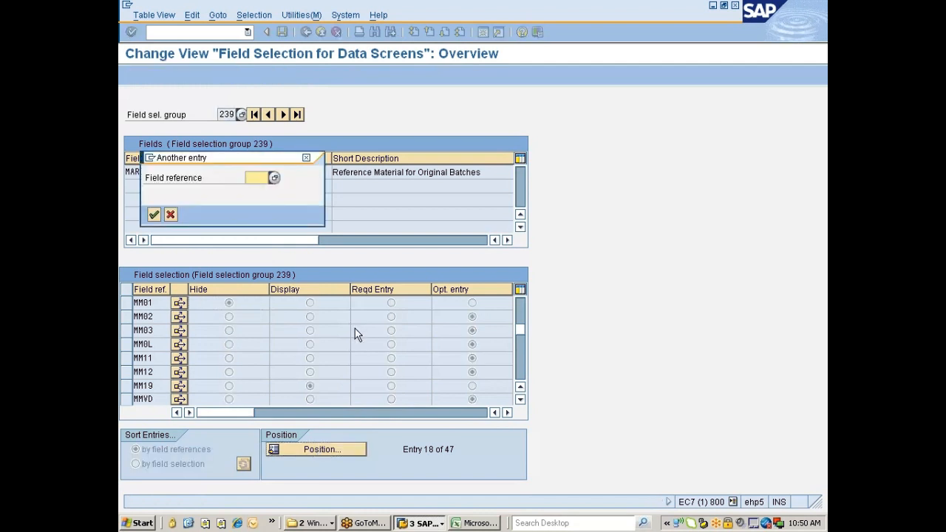
text(roh)
key(Return)
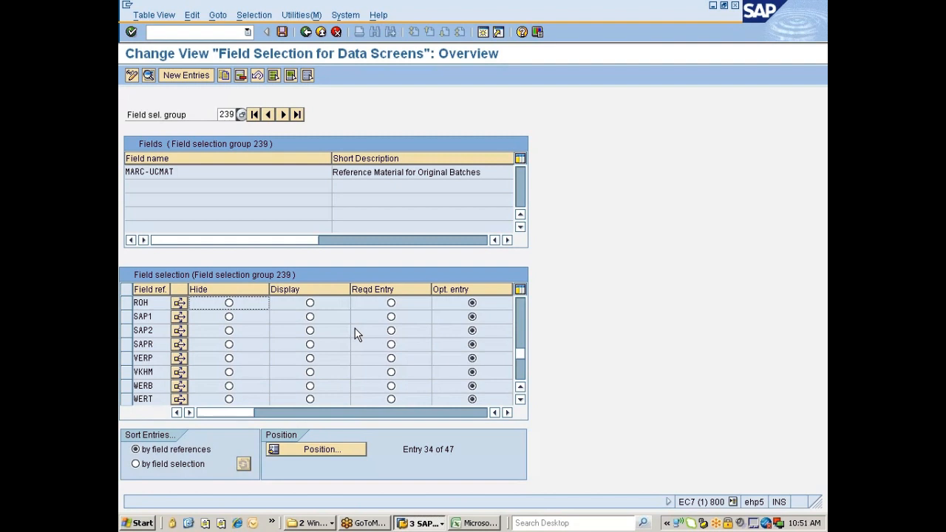
click(229, 304)
key(ctrl+s)
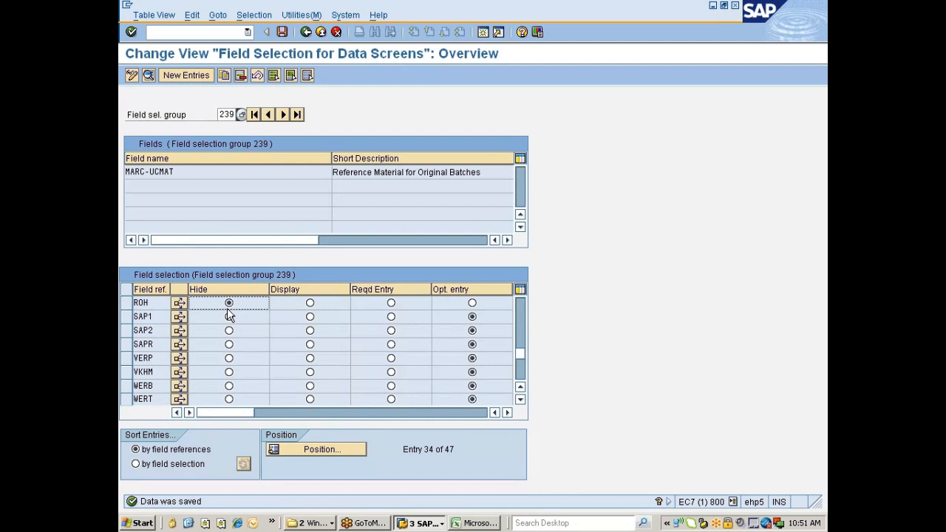
Step: Switch back to the material creation session and restart transaction MM01, discarding the unsaved Crank Pin material
click(412, 524)
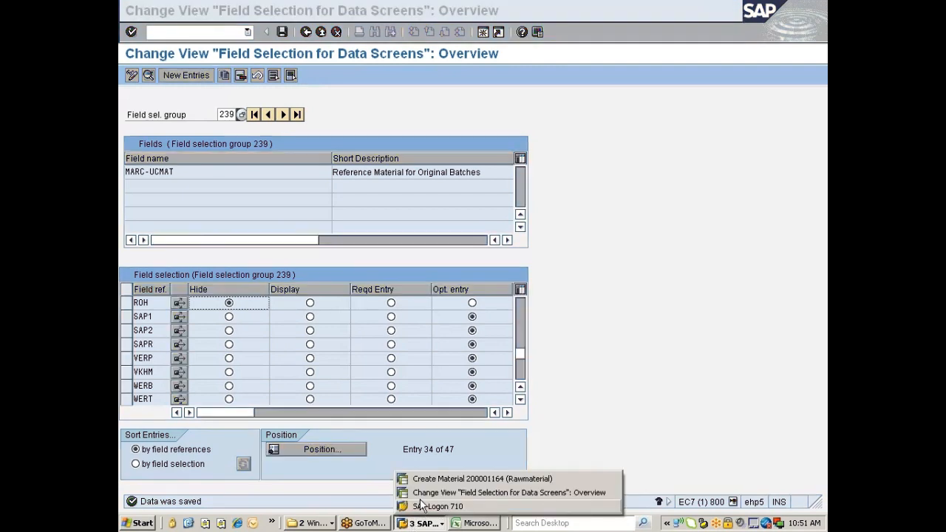
click(434, 481)
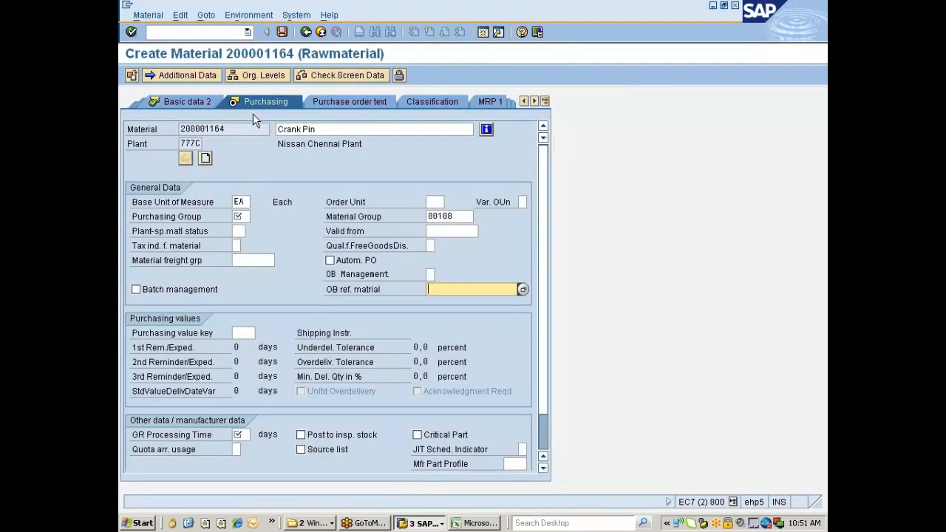
click(196, 33)
text(/nmm01)
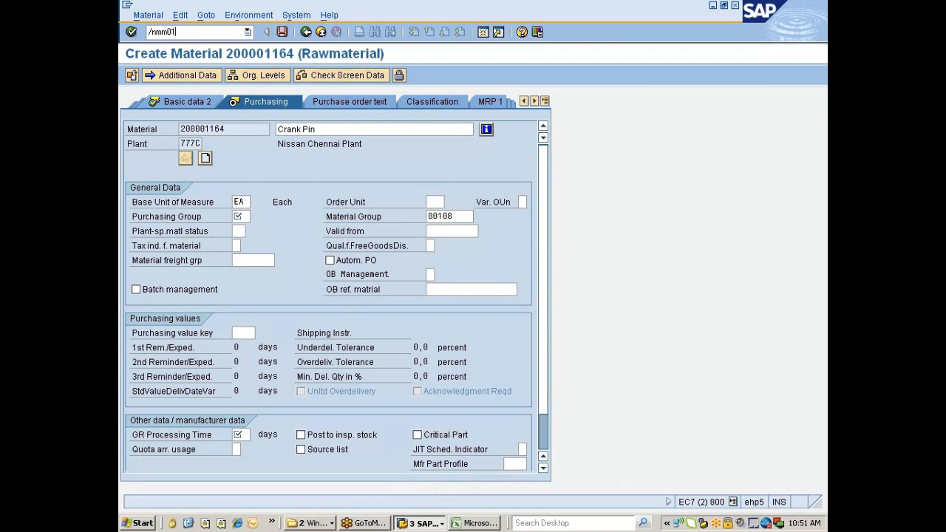
key(Return)
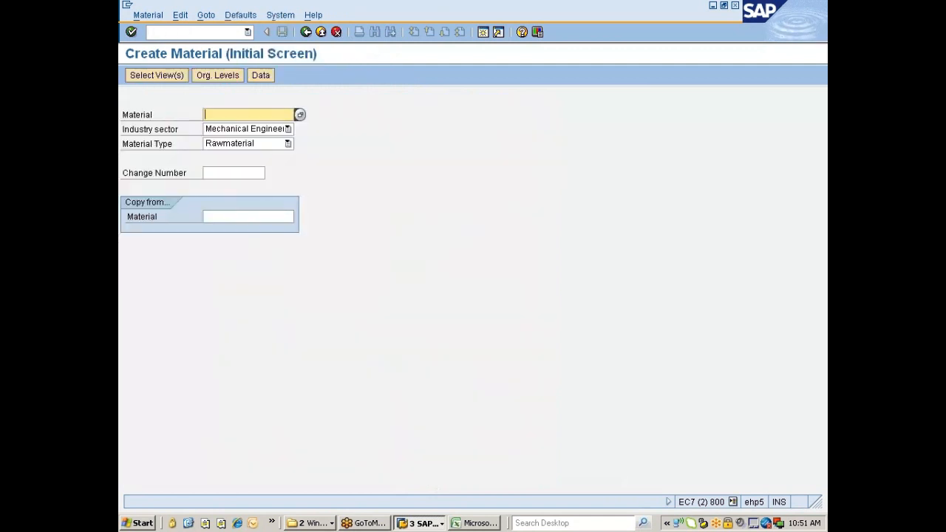
Step: Choose the Basic Data 1, Basic Data 2 and Purchasing views for the new raw material in plant 777C
key(Return)
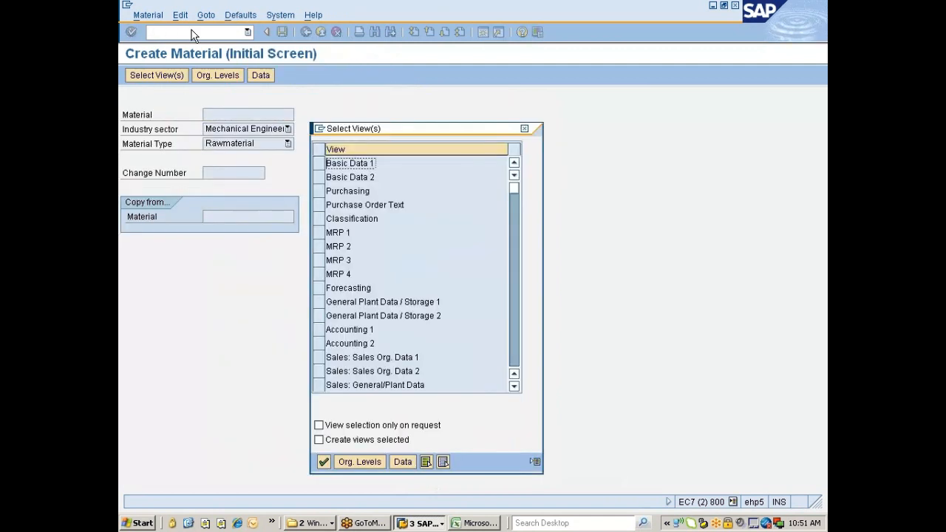
click(319, 162)
click(318, 176)
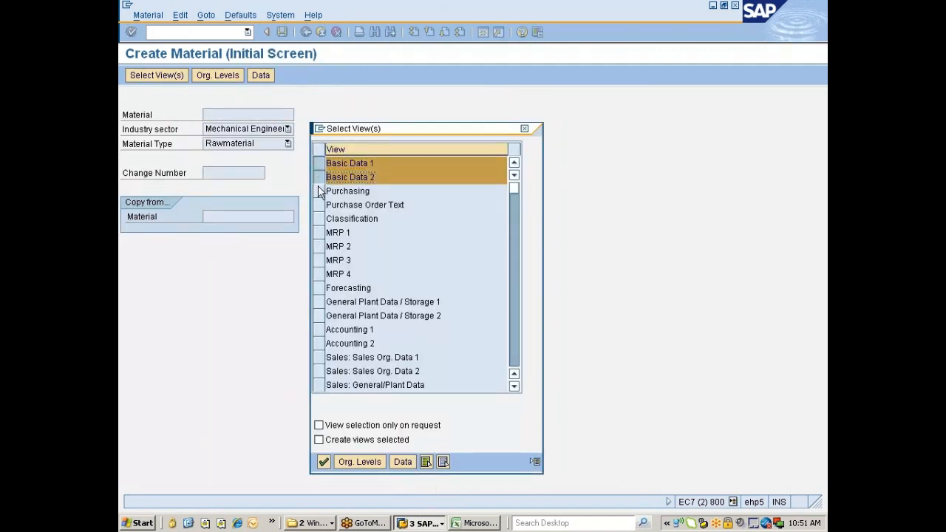
click(318, 191)
key(Return)
key(Return)
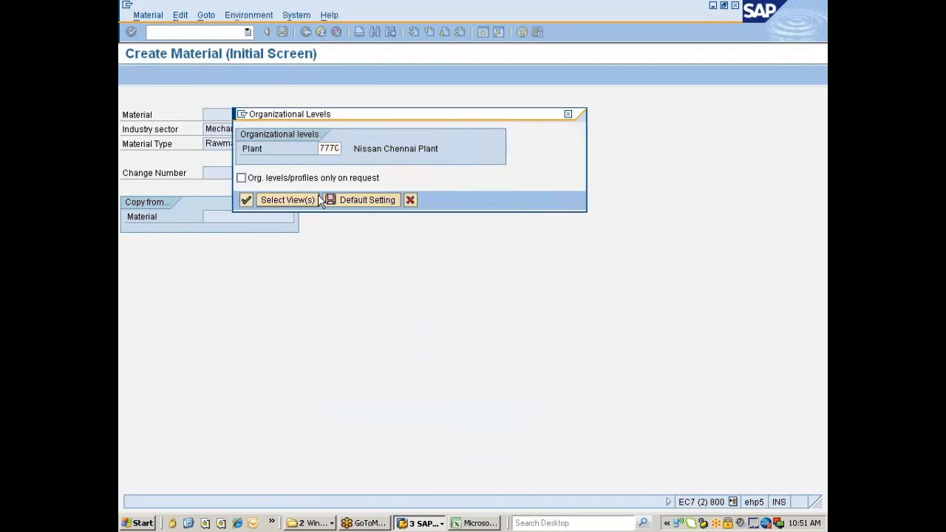
Step: Describe the material as Crank Pin with base unit EA and material group 00108, and recheck the OB reference material field under Purchasing
text(Crank Pin)
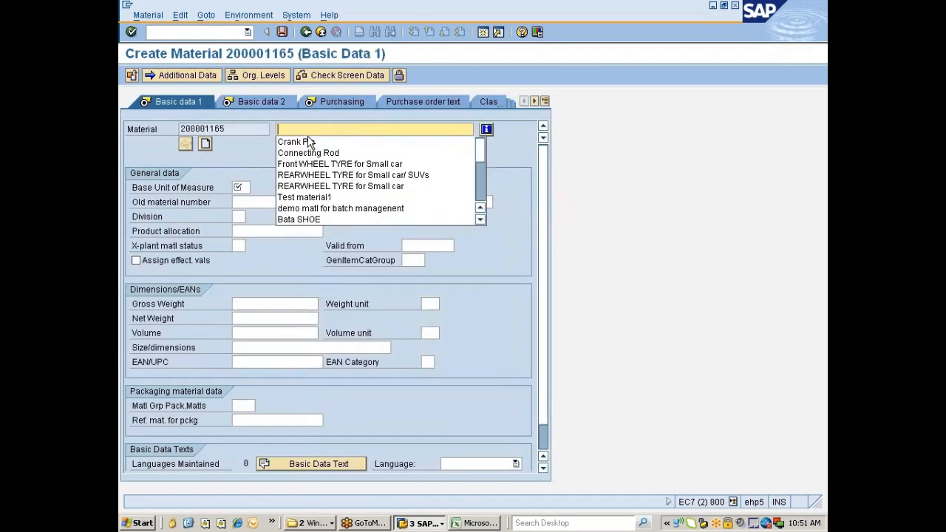
click(240, 188)
click(252, 199)
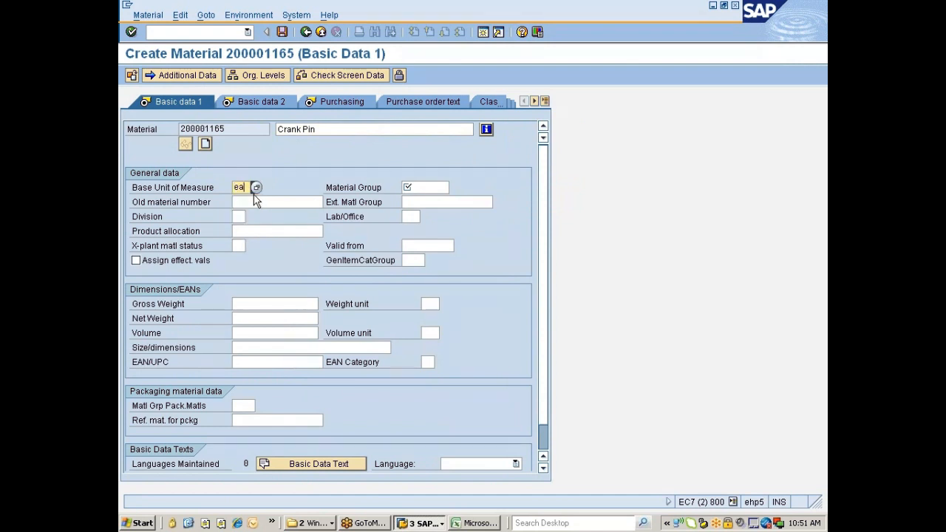
click(411, 189)
click(414, 200)
click(411, 202)
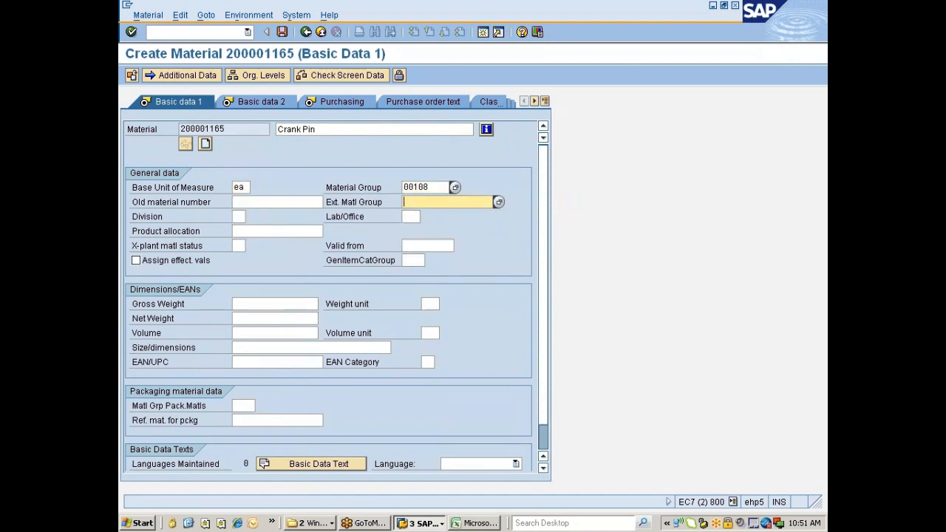
key(Return)
key(Return)
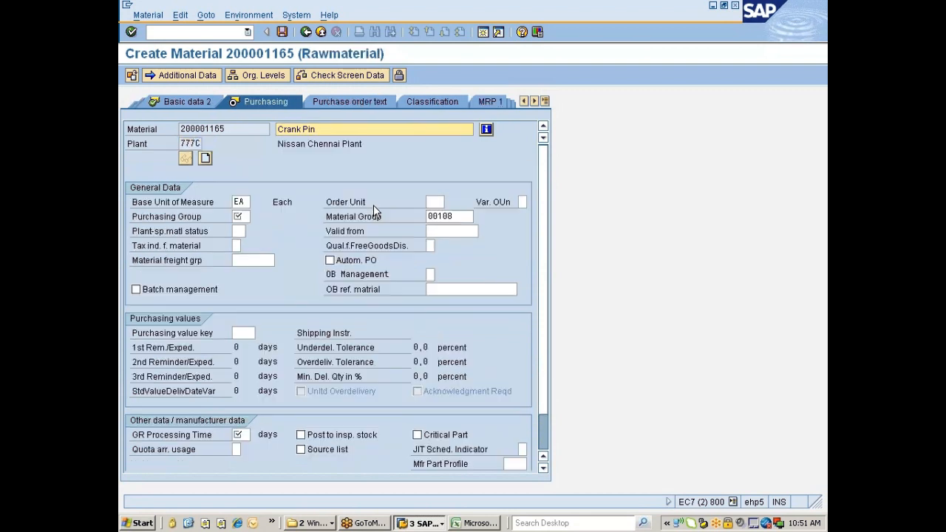
click(457, 289)
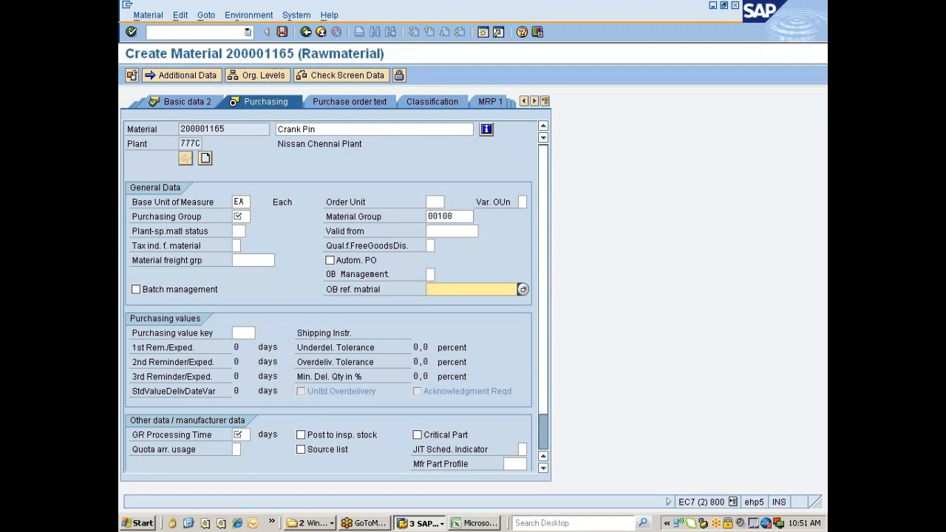
click(305, 32)
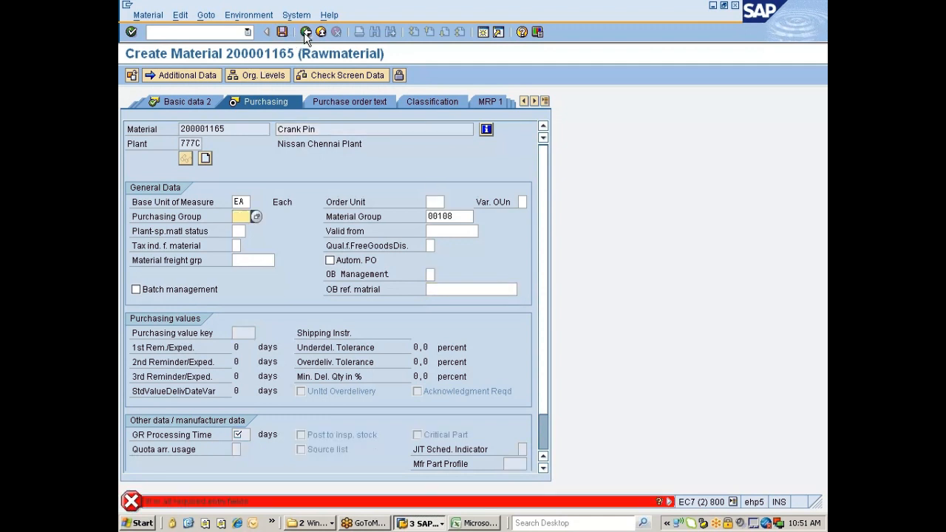
Step: Assign field selection group 75 to Reference Material for Original Batches and save under the Nissan changes customizing request
key(alt+Tab)
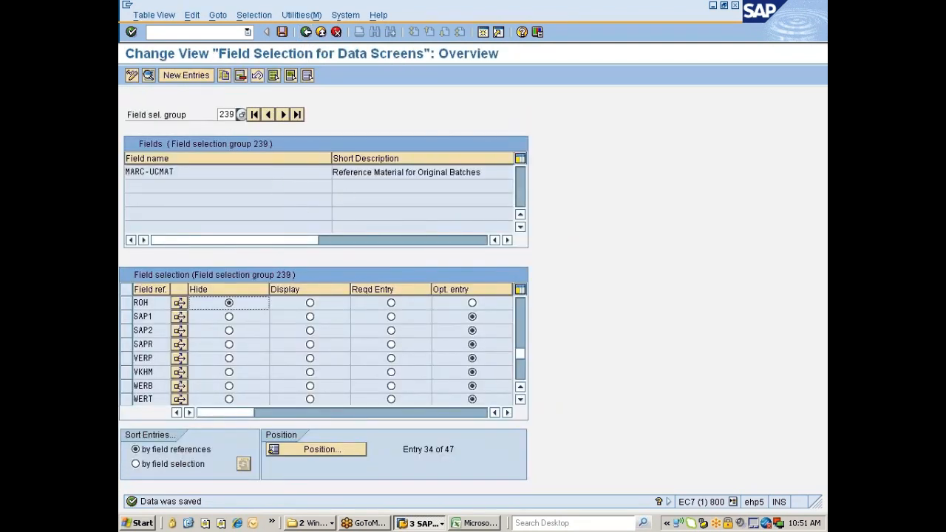
click(307, 33)
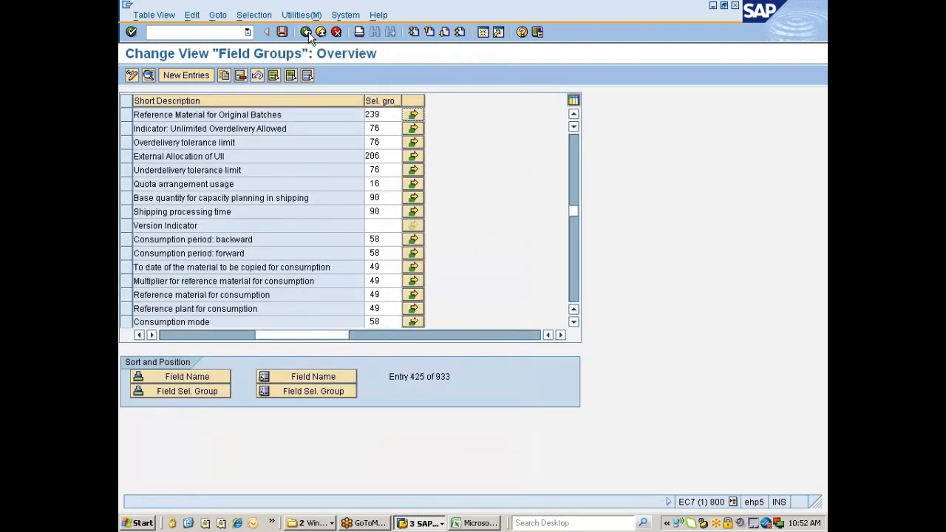
click(380, 115)
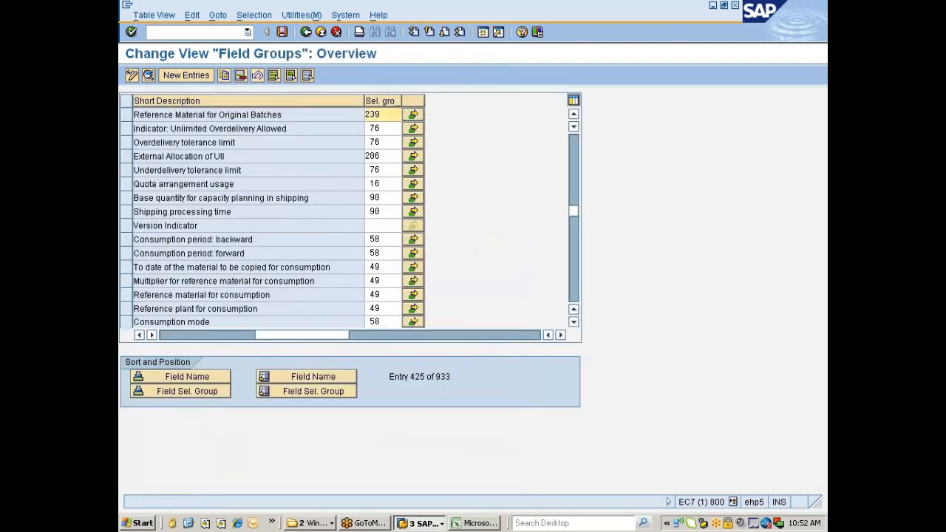
key(BackSpace)
key(BackSpace)
key(BackSpace)
text(75)
key(ctrl+s)
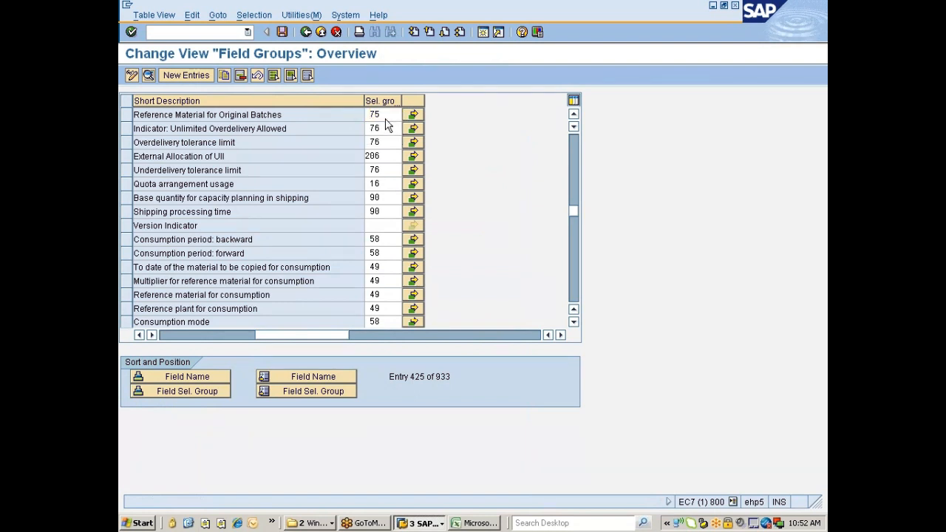
click(153, 217)
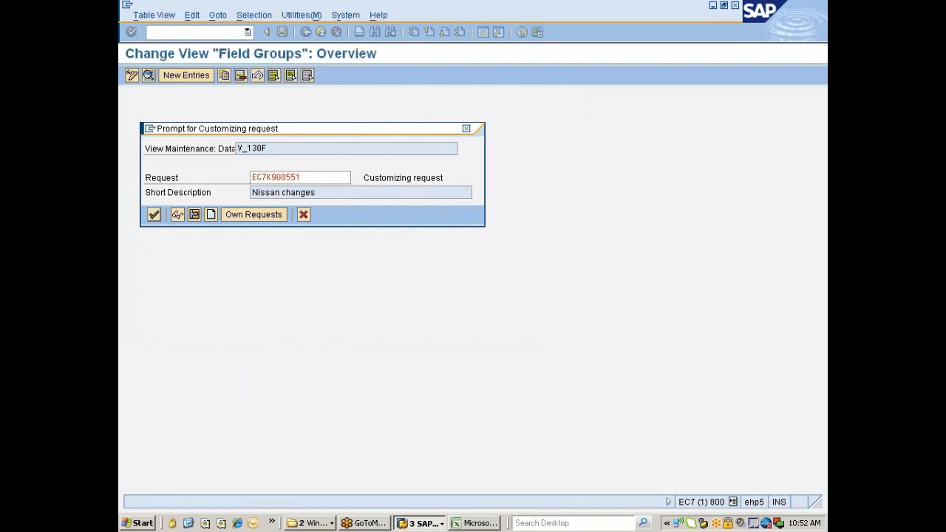
Step: Open the data screen field selection settings for the group assigned to Reference Material for Original Batches
click(413, 116)
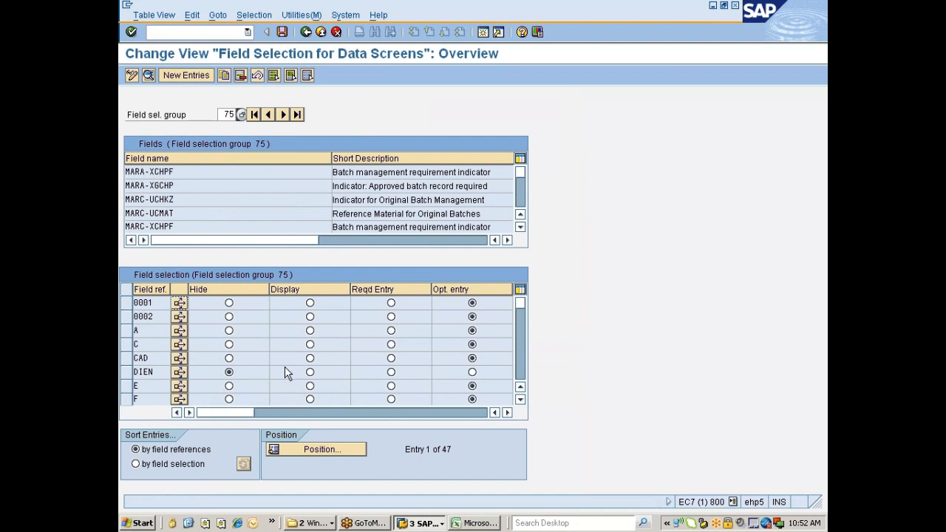
Step: Set field reference MM01 to Hide in field selection group 75 and save it under the "Nissan changes" customizing request
click(317, 449)
text(MM01)
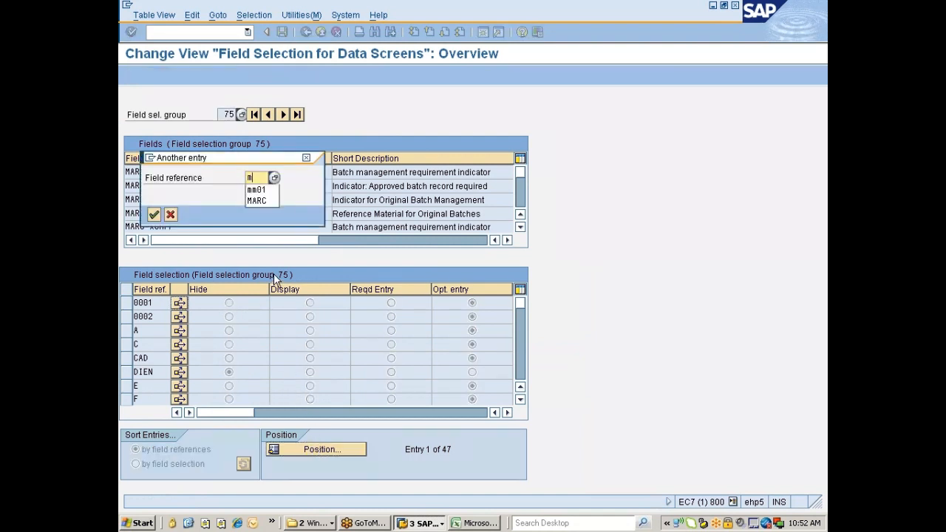
key(Return)
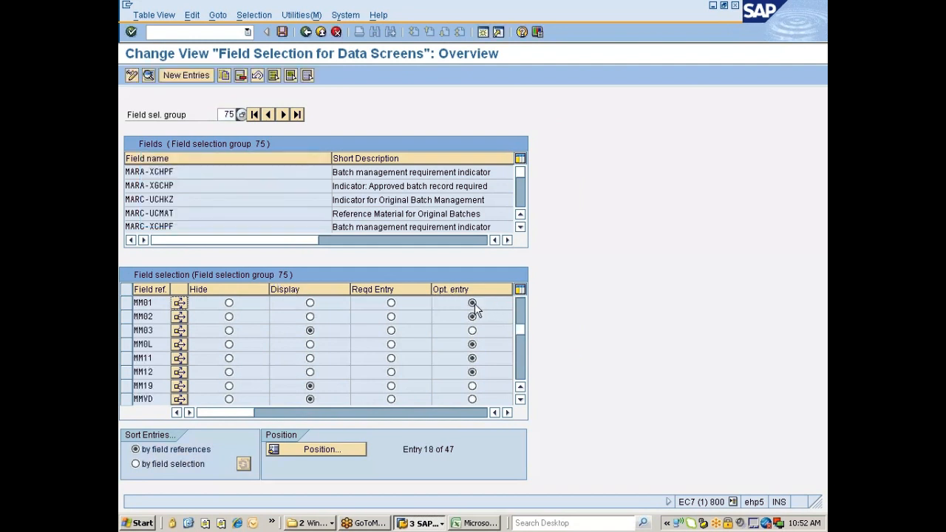
click(228, 304)
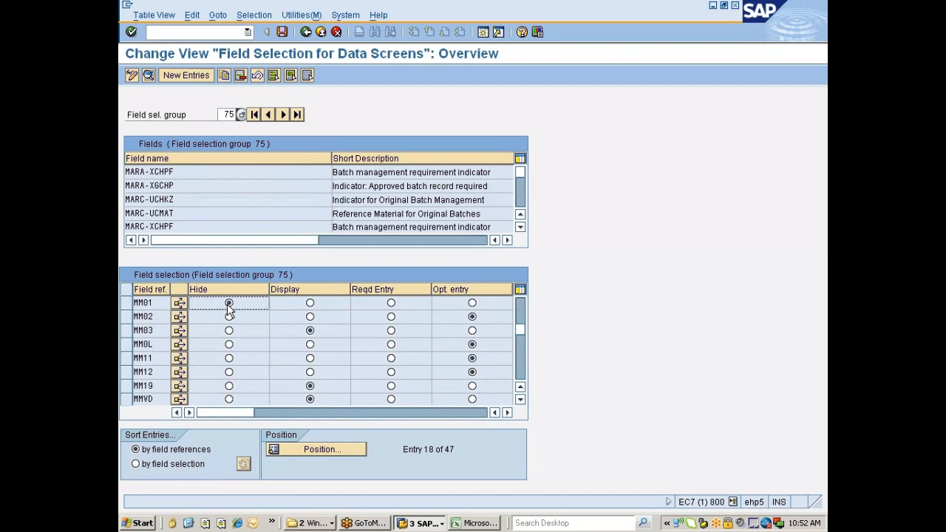
click(281, 32)
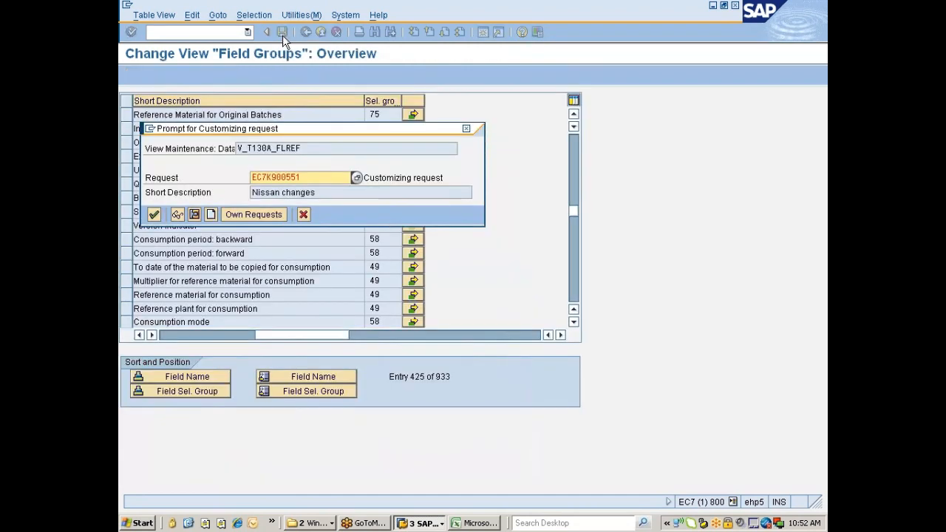
click(154, 215)
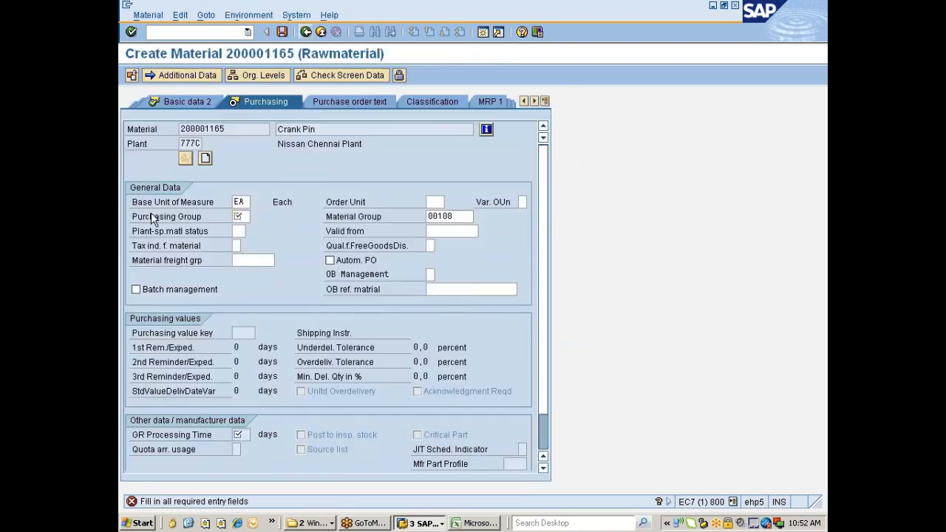
Step: Start a new raw material in transaction MM01 with the Basic Data 1, Basic Data 2 and Purchasing views for plant 777C
text(/nmm0)
key(BackSpace)
text(01)
key(Return)
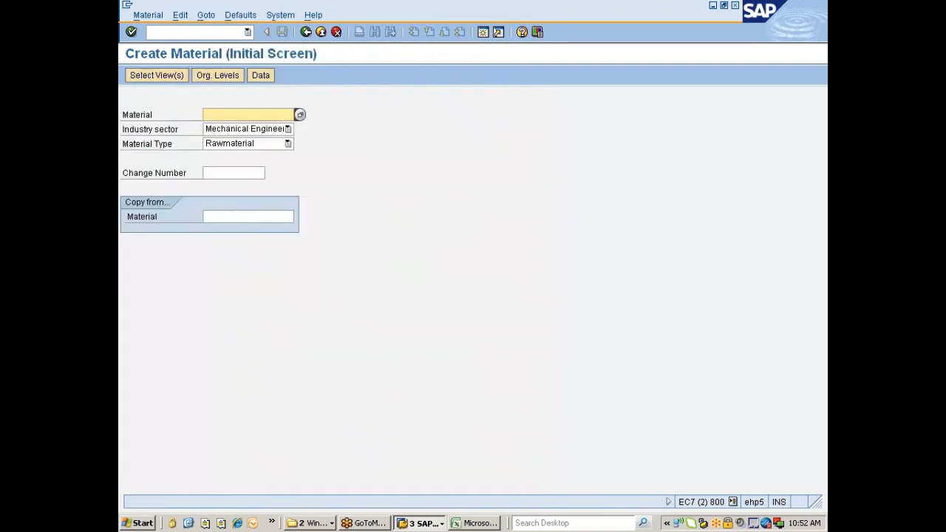
key(Return)
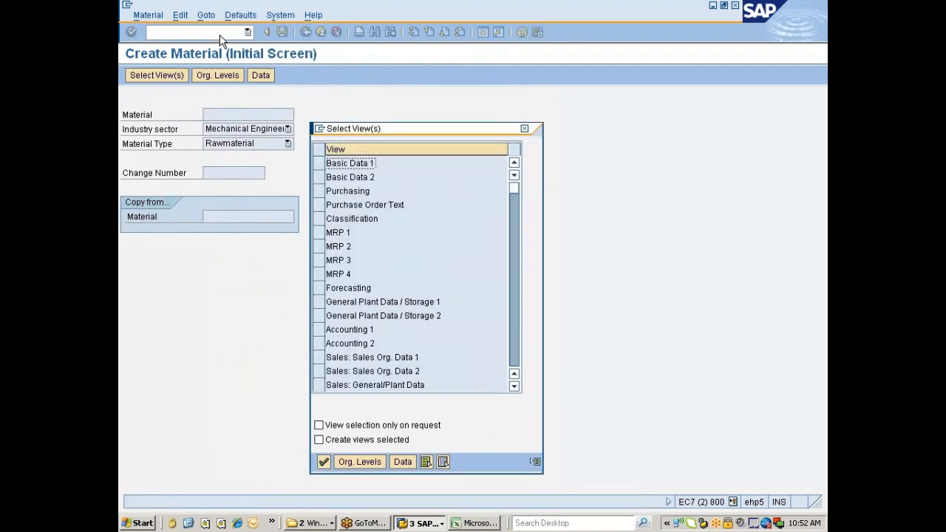
click(319, 164)
click(319, 178)
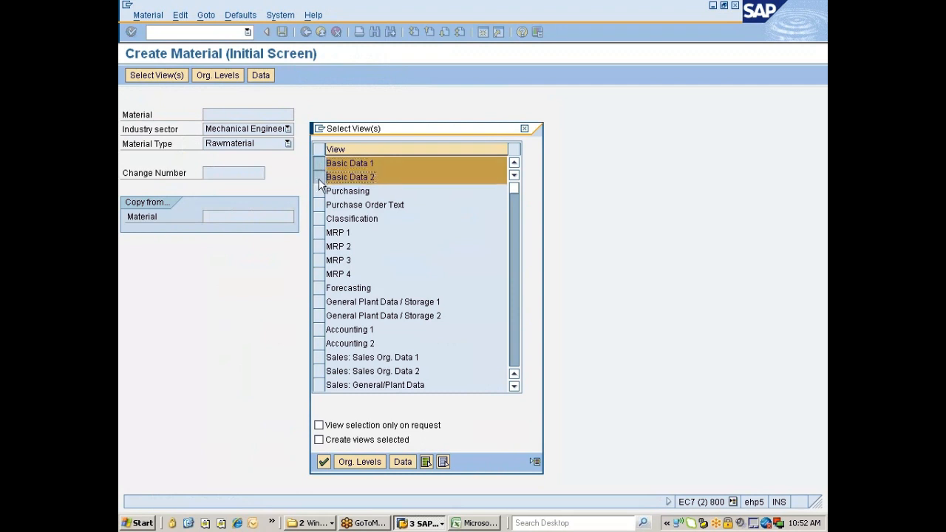
click(319, 191)
key(Return)
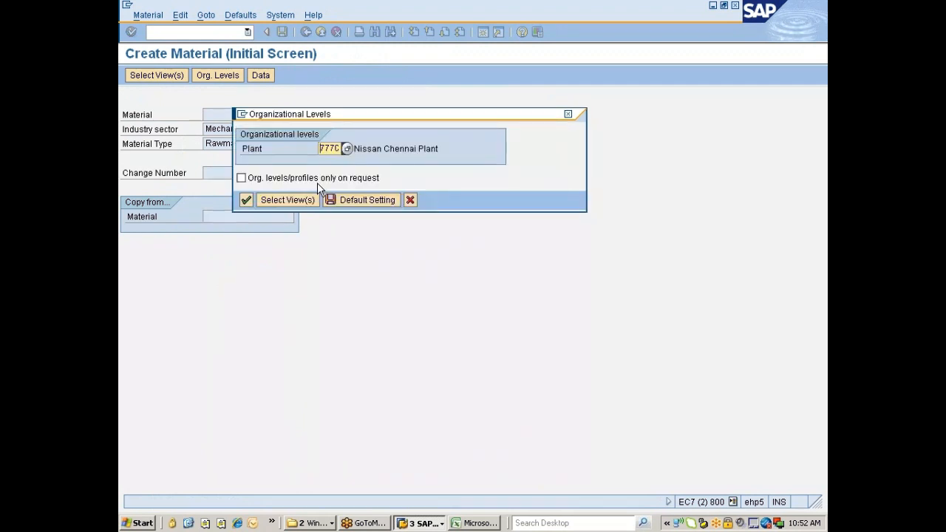
key(Return)
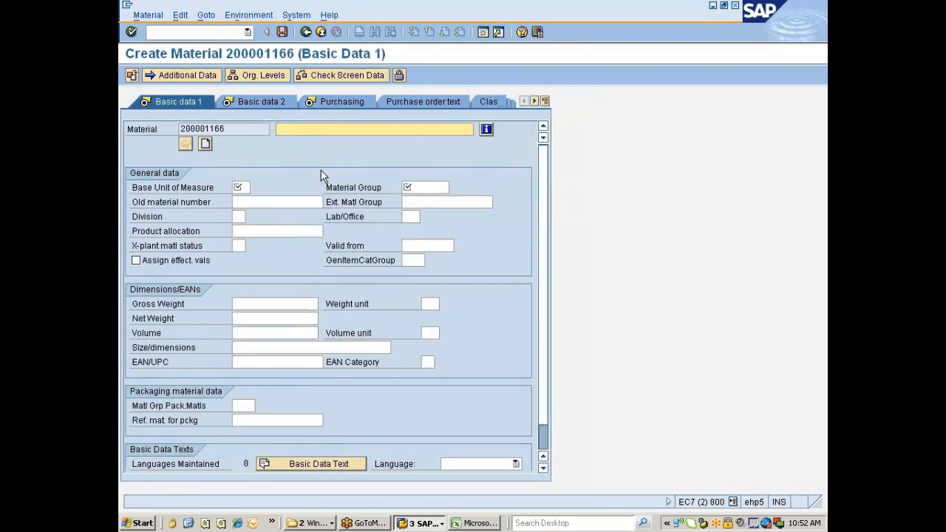
Step: Enter description Crank Pin, base unit ea and material group 00108, and advance through Basic Data 2 to the Purchasing view
key(BackSpace)
click(301, 145)
click(240, 188)
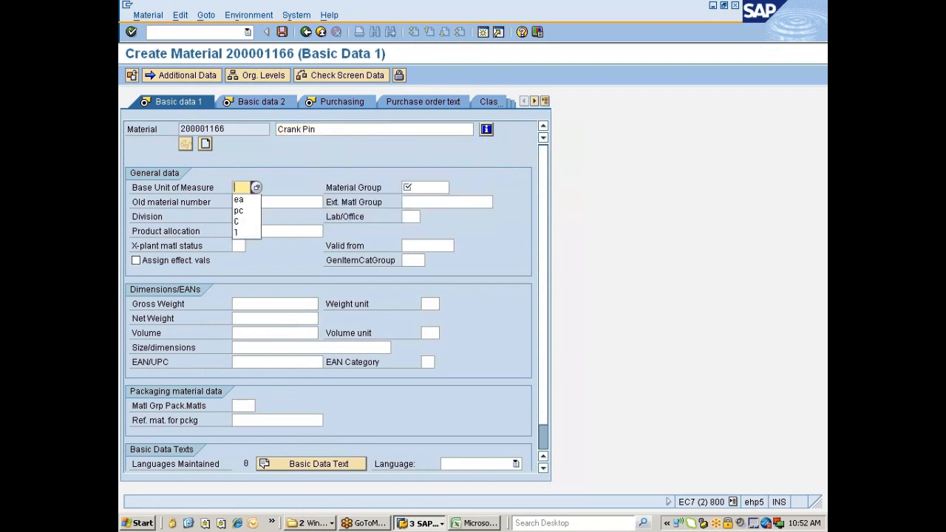
click(245, 199)
click(417, 188)
click(417, 201)
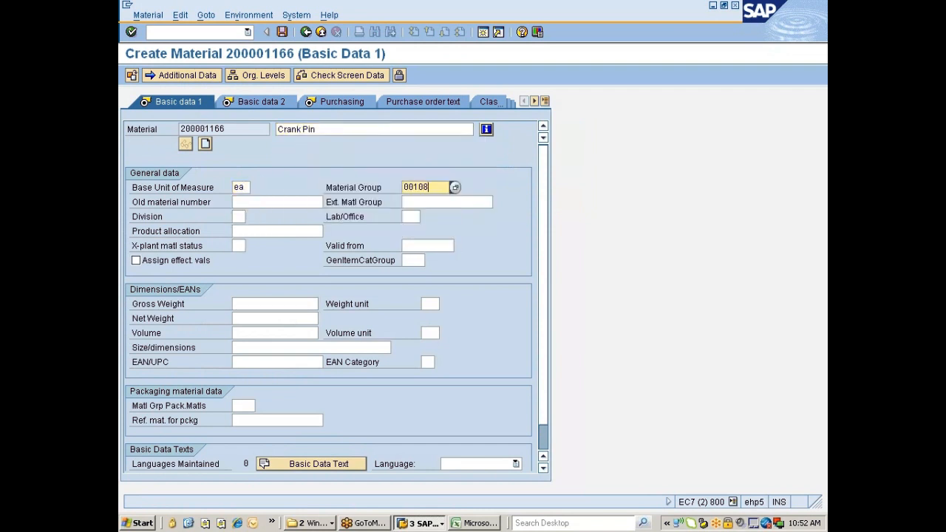
key(Return)
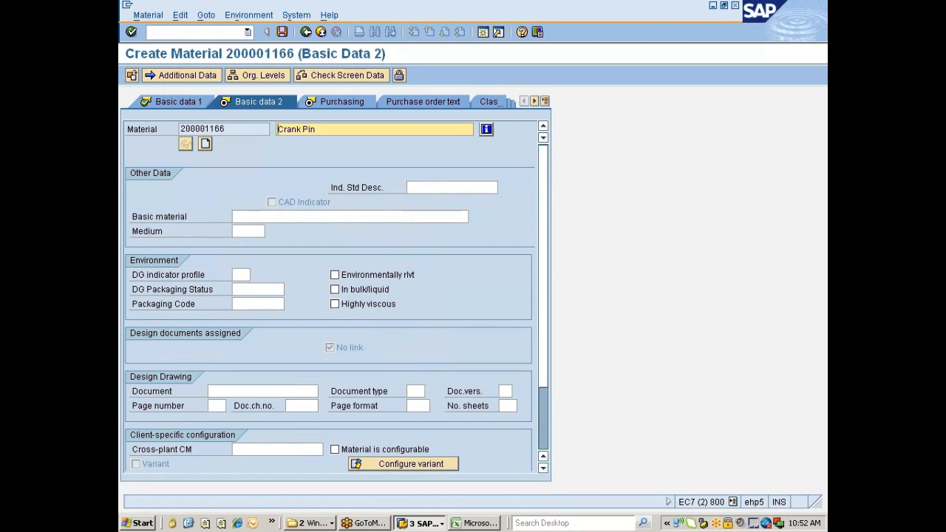
key(Return)
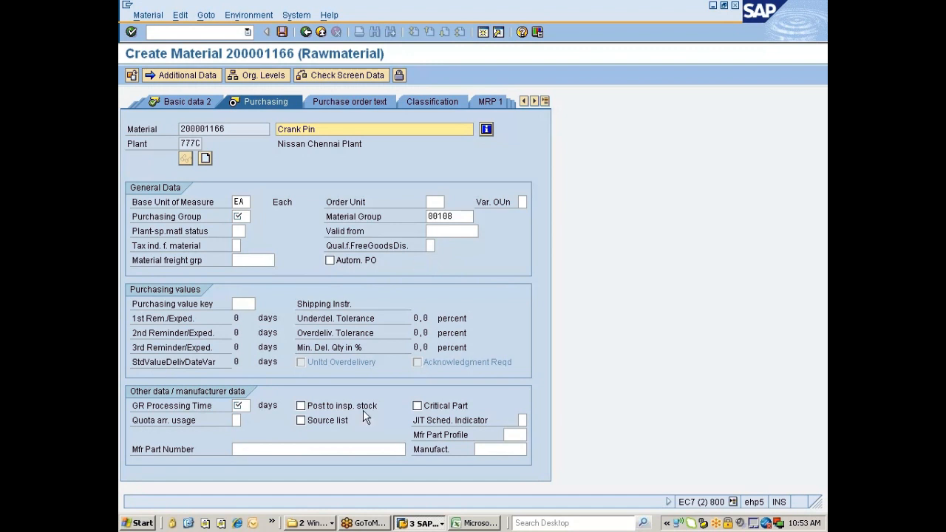
Step: In the field selection session, set MM01 back to optional entry for group 75, save, and return to the IMG structure
click(423, 523)
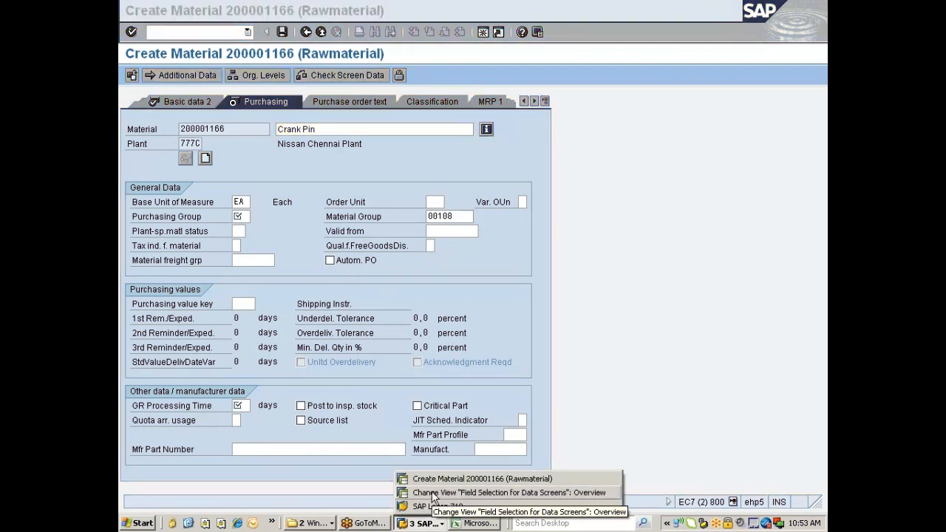
click(433, 496)
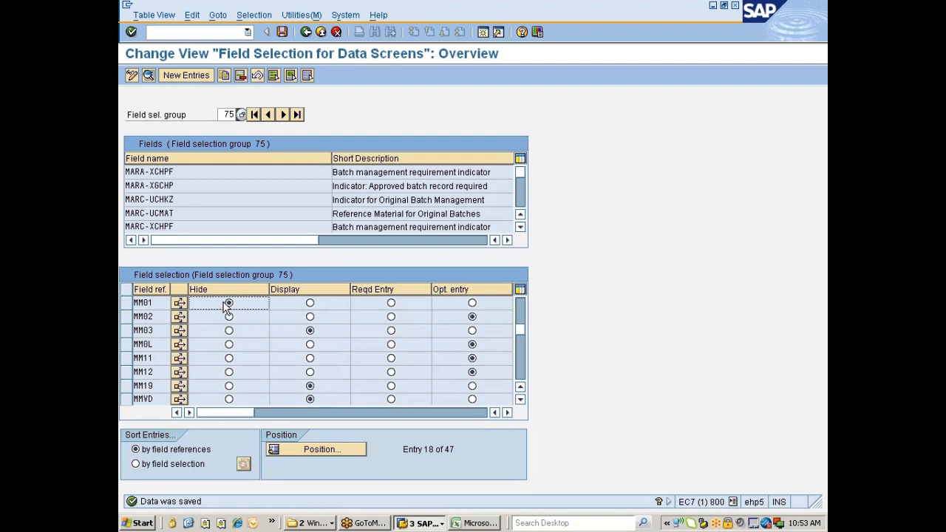
click(471, 303)
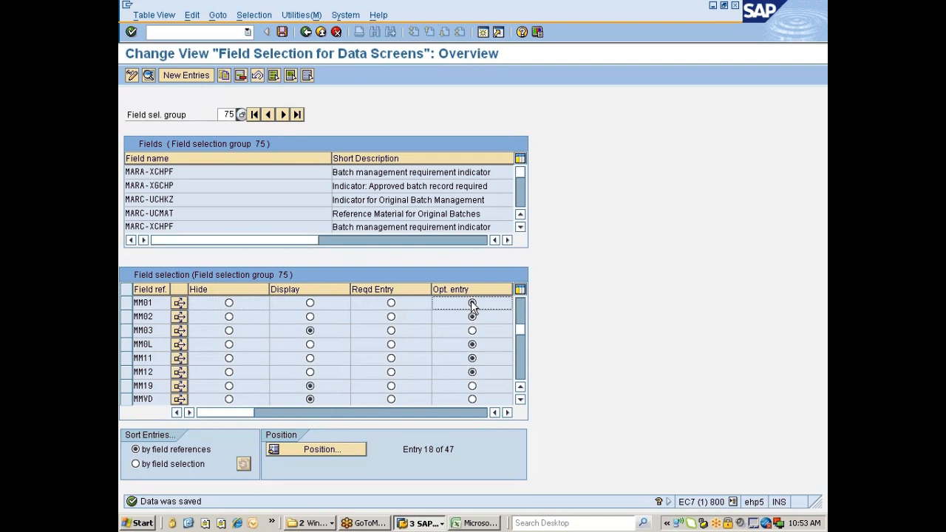
click(282, 32)
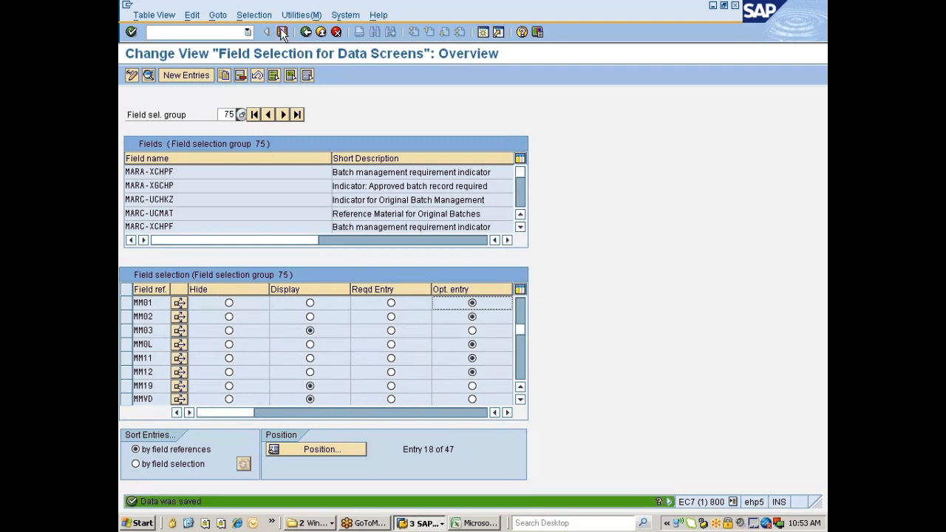
click(305, 33)
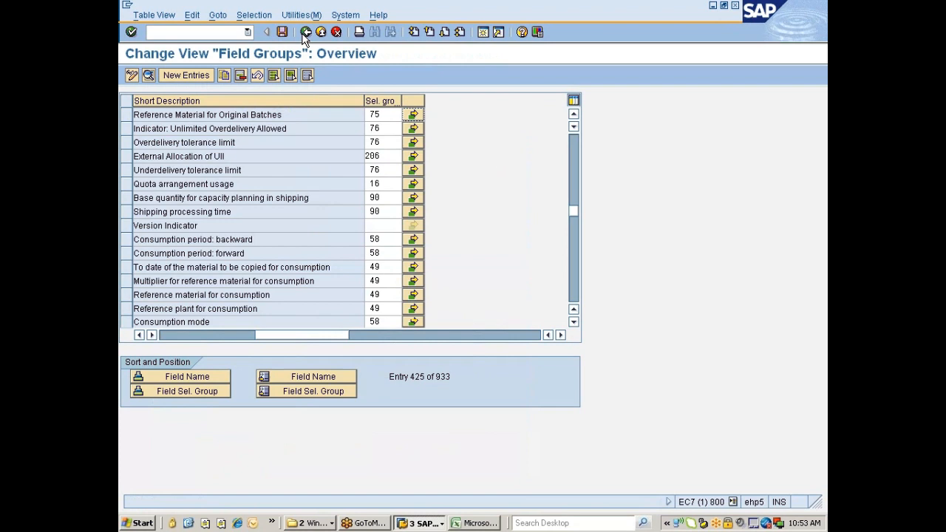
click(305, 33)
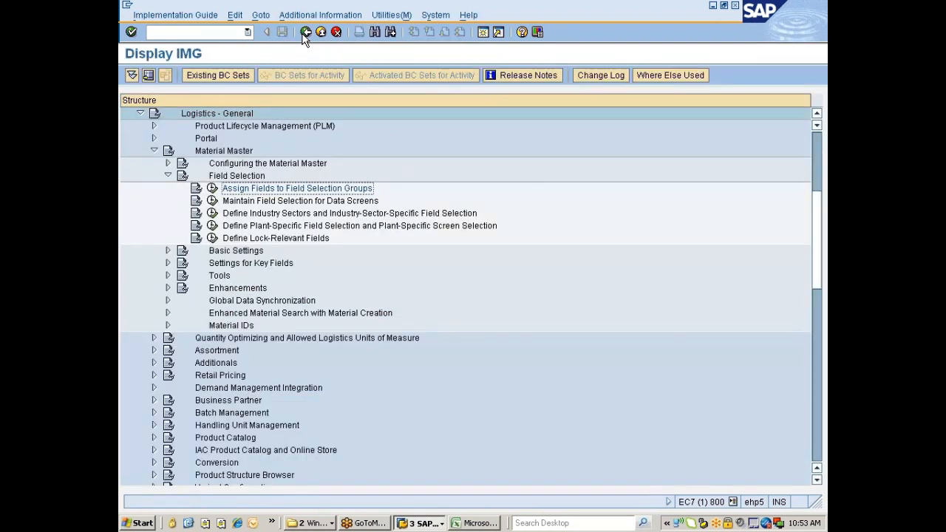
Step: In Assign Fields to Field Selection Groups, find field MARC-WEBAZ and open the field selection settings of its group
click(212, 188)
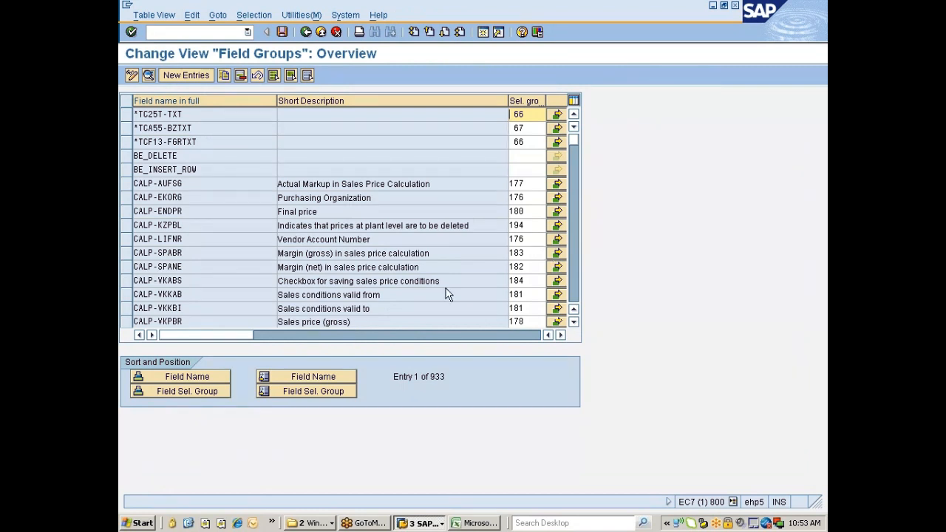
click(572, 282)
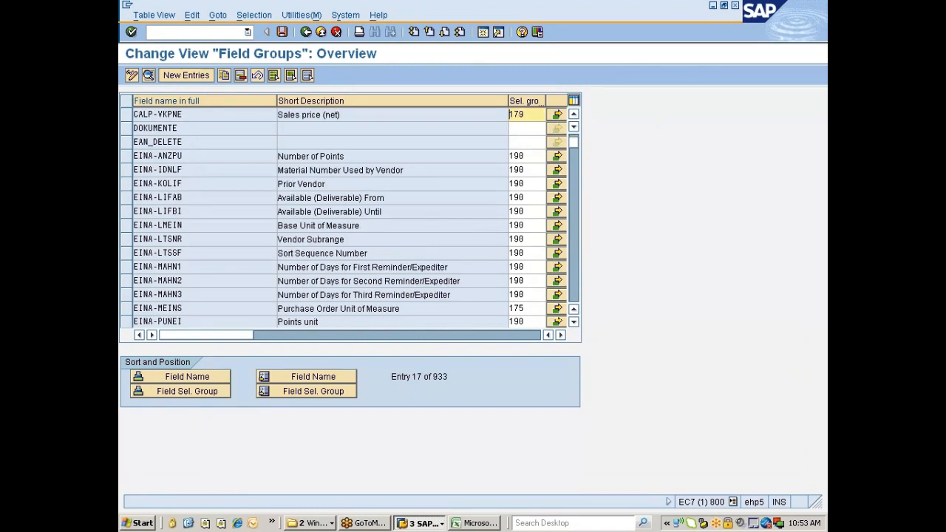
click(303, 379)
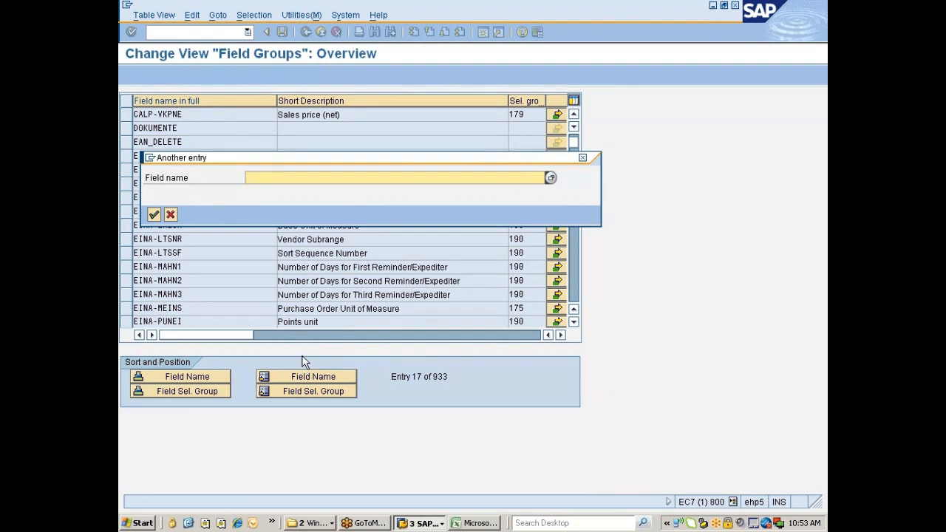
text(marc-webaz)
key(Return)
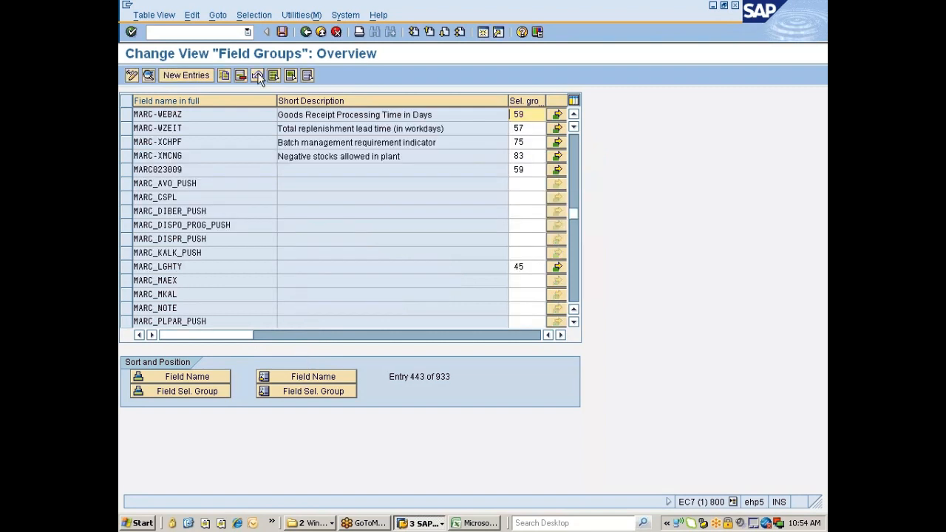
click(556, 115)
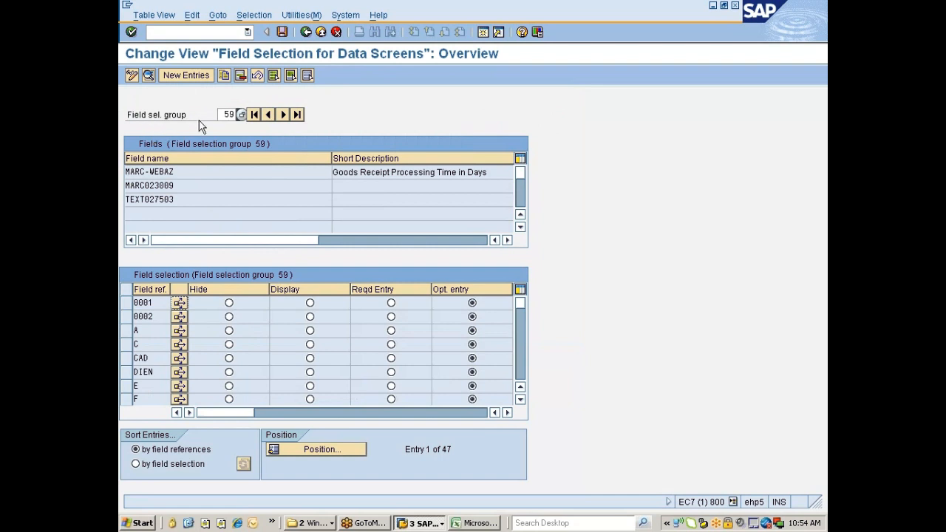
Step: View the blank new-entries form for a field reference, and return to the IMG structure without entering anything
click(185, 76)
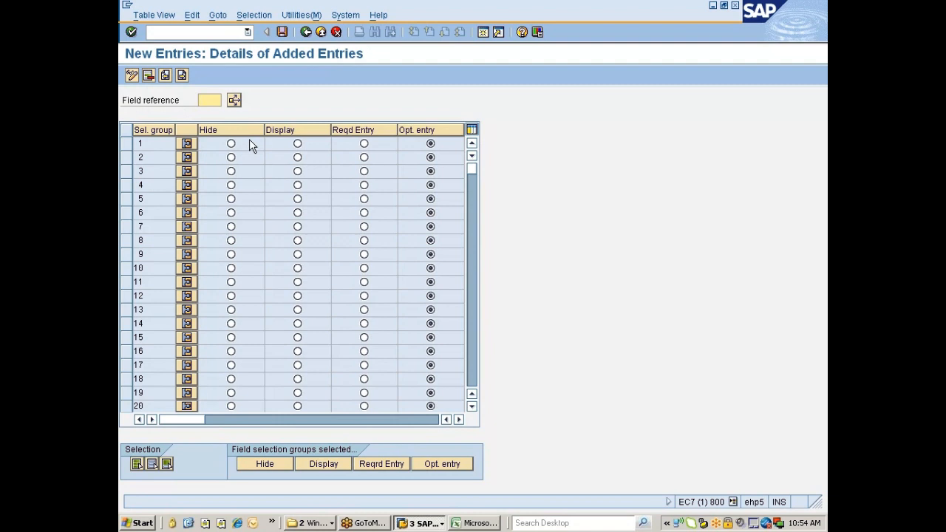
click(307, 32)
click(307, 33)
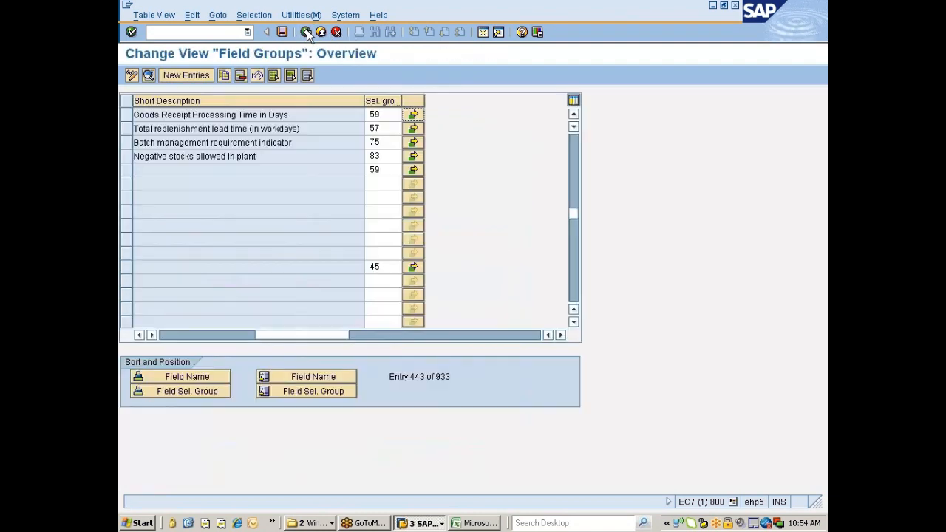
click(307, 32)
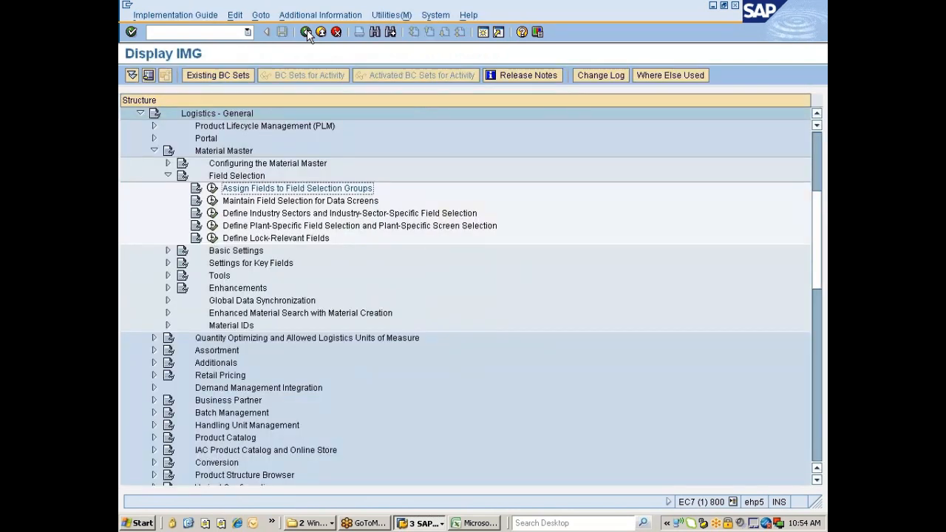
Step: Review the Field Selection notes in the Excel workbook, and switch back to the Create Material session in SAP
click(457, 522)
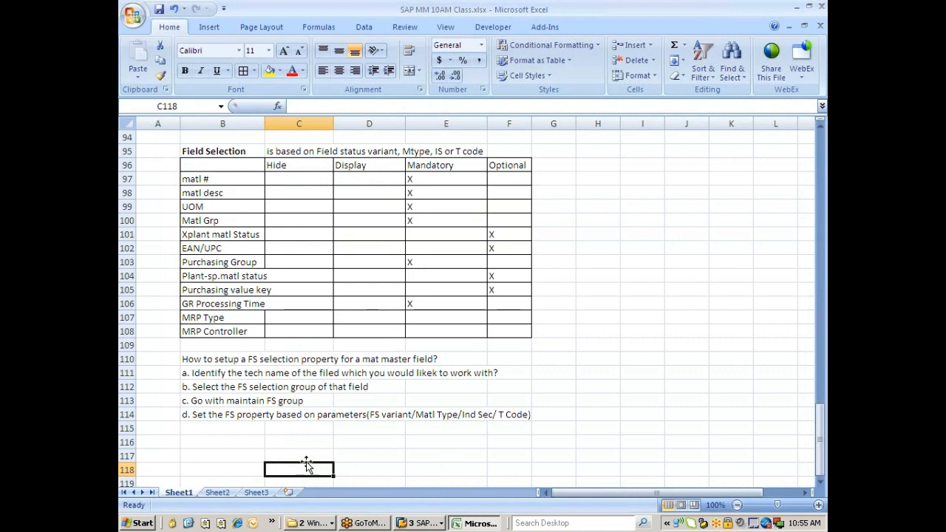
click(423, 523)
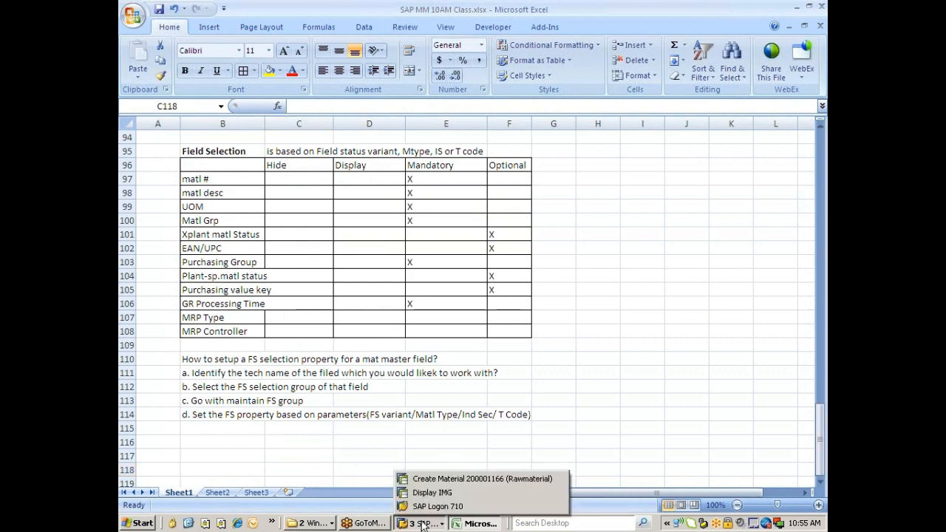
click(435, 480)
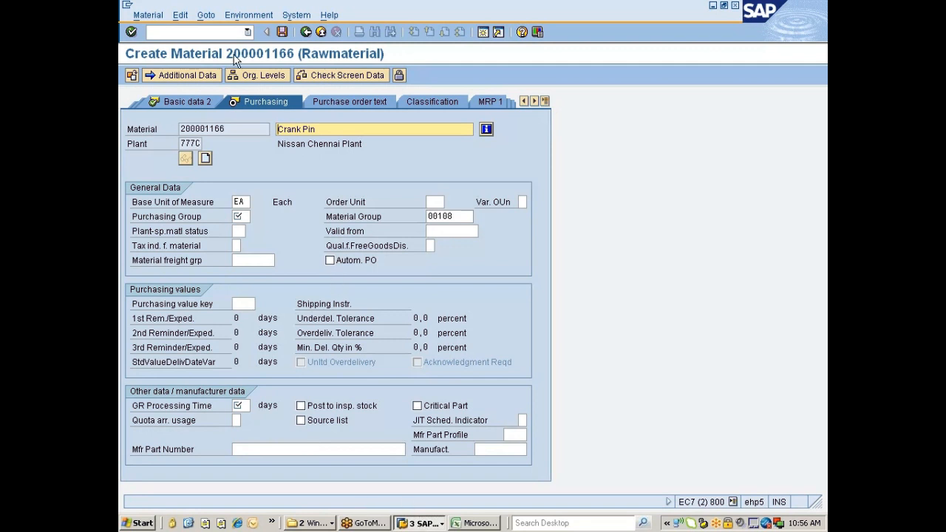
Step: Open Display Material with transaction MM03 and bring up the view selection for material 200001149
click(193, 32)
text(/nmm)
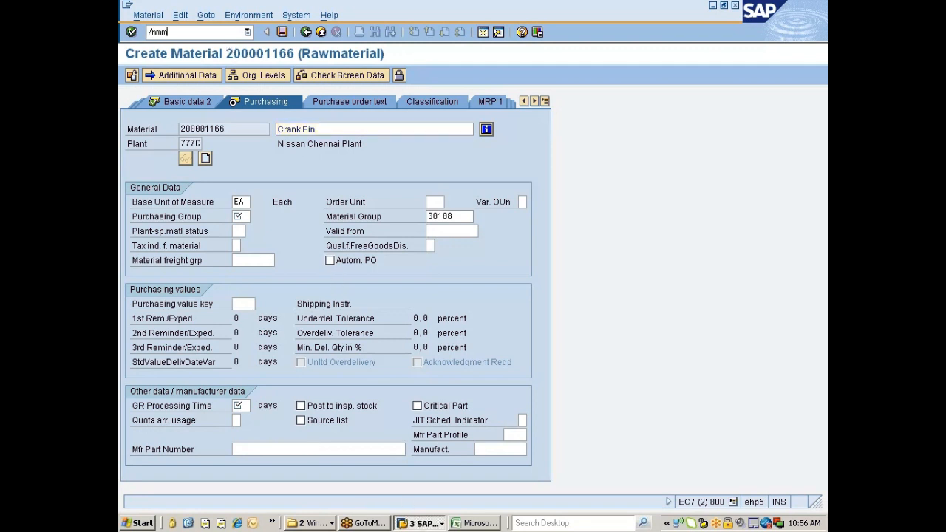
text(03)
key(Return)
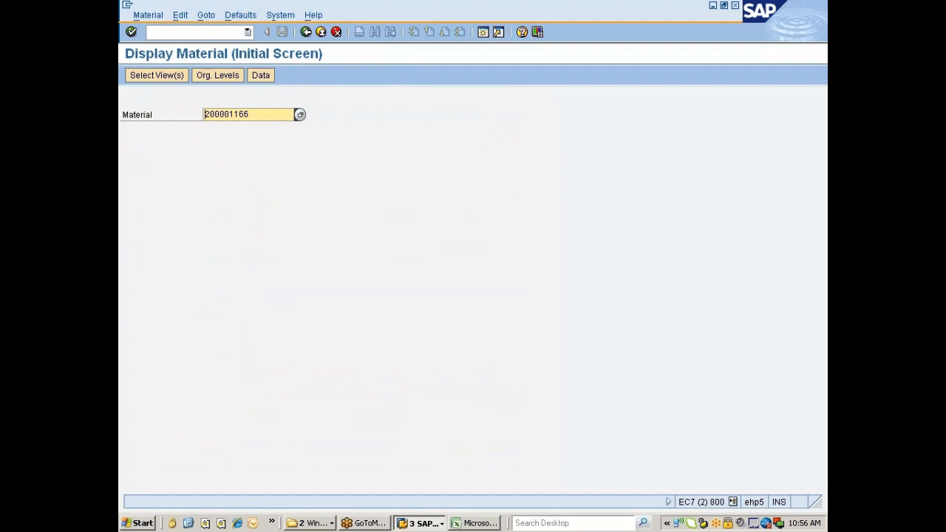
key(shift+End)
key(Delete)
key(Down)
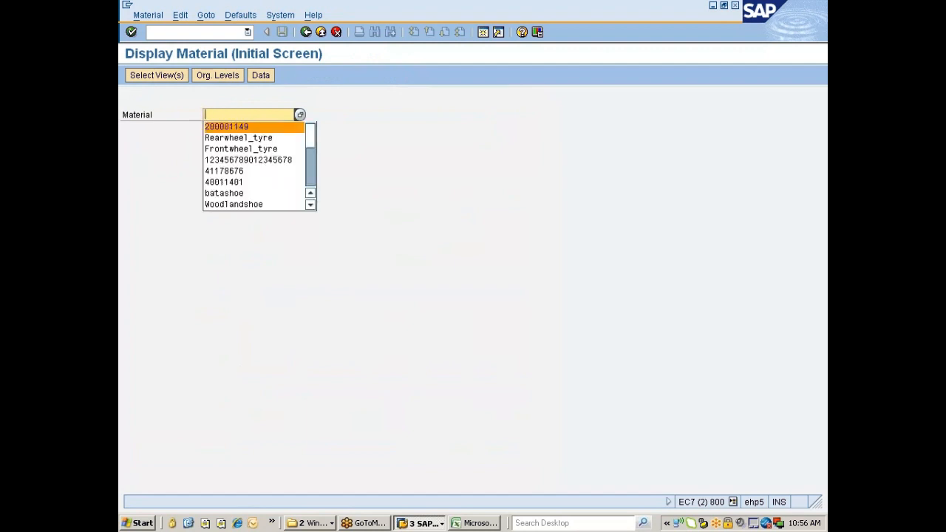
key(Return)
key(Return)
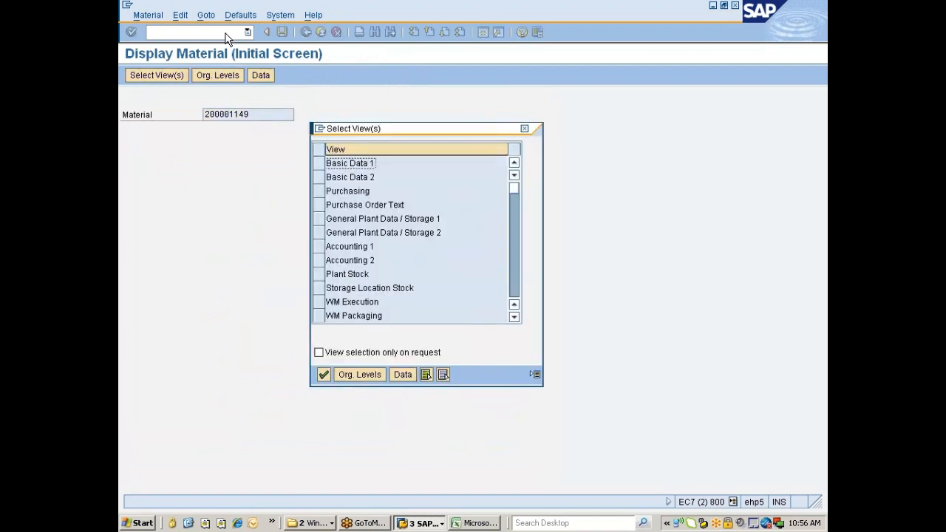
Step: Display the material with views Basic Data 1, Basic Data 2 and Purchasing for plant 777C
drag(319, 163, 321, 192)
key(Return)
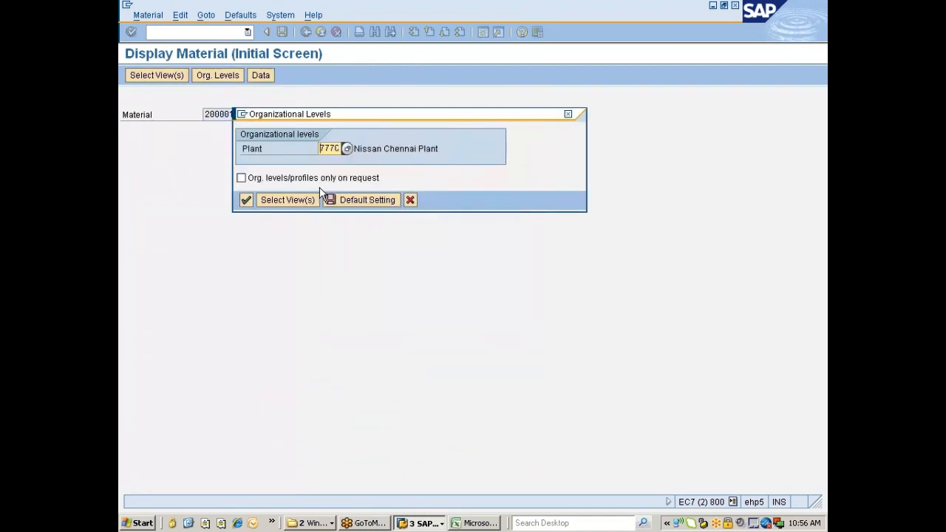
key(Return)
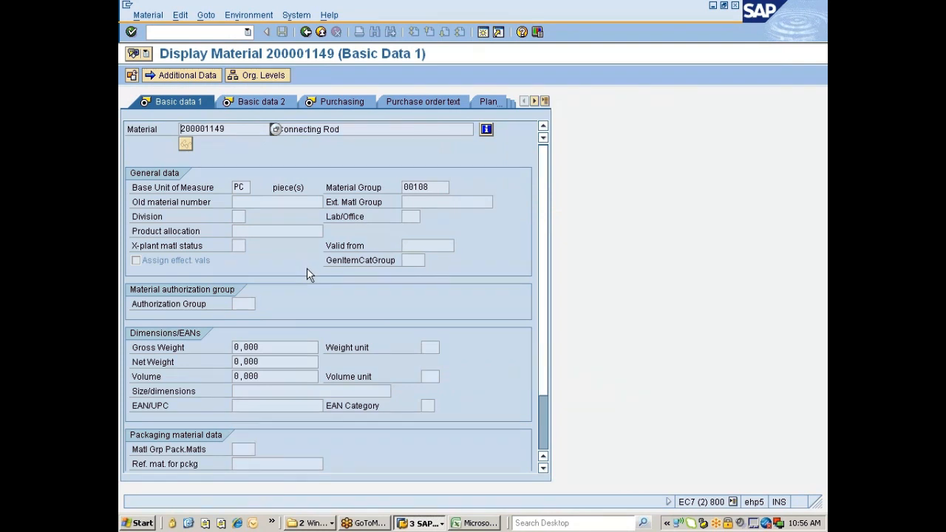
Step: Examine the Purchasing view of material 200001149, including the OB Management and OB ref. matrial fields
click(333, 105)
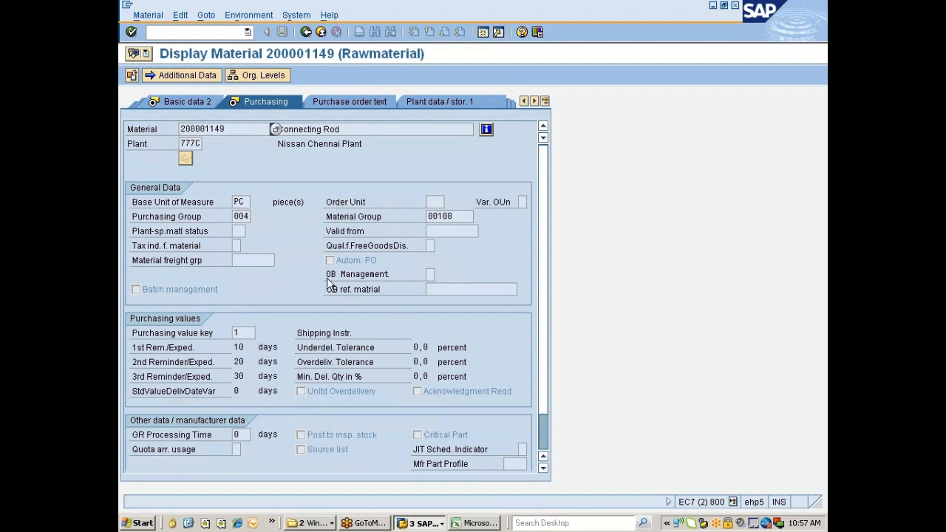
click(429, 275)
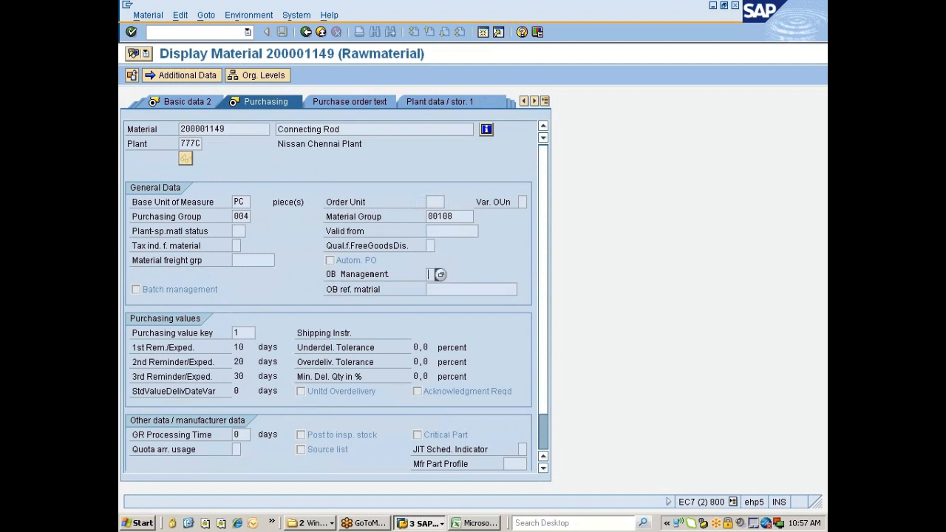
click(337, 294)
scroll(270, 274, down, 1)
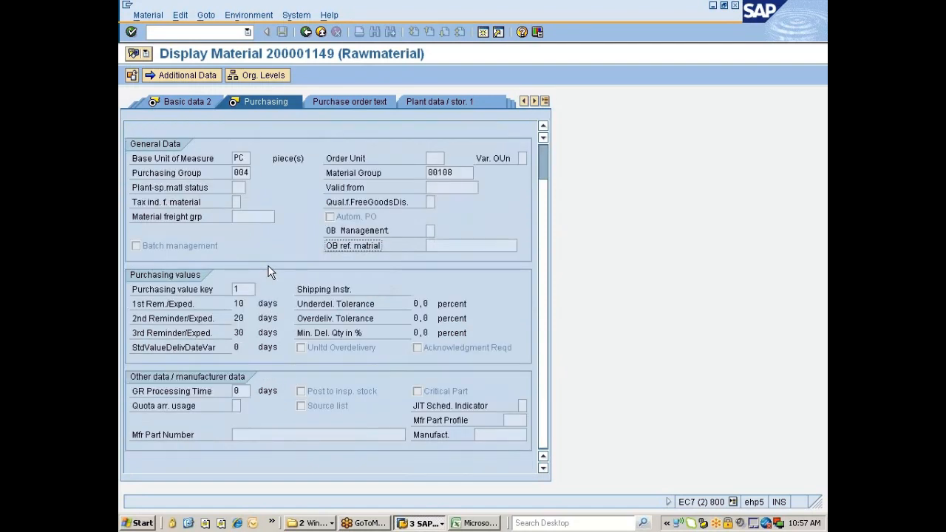
scroll(270, 273, up, 1)
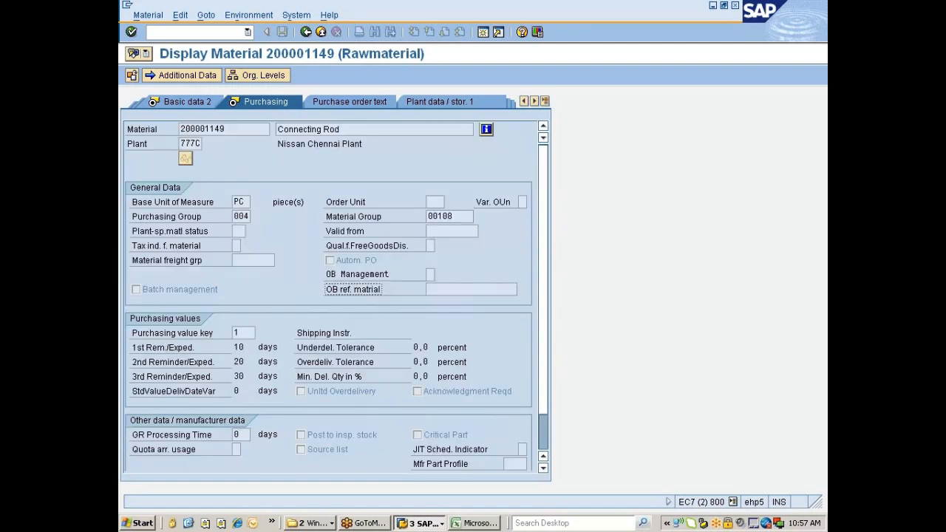
Step: Examine the Environment fields in Basic Data 2: DG indicator profile, DG Packaging Status and Packaging Code
click(192, 108)
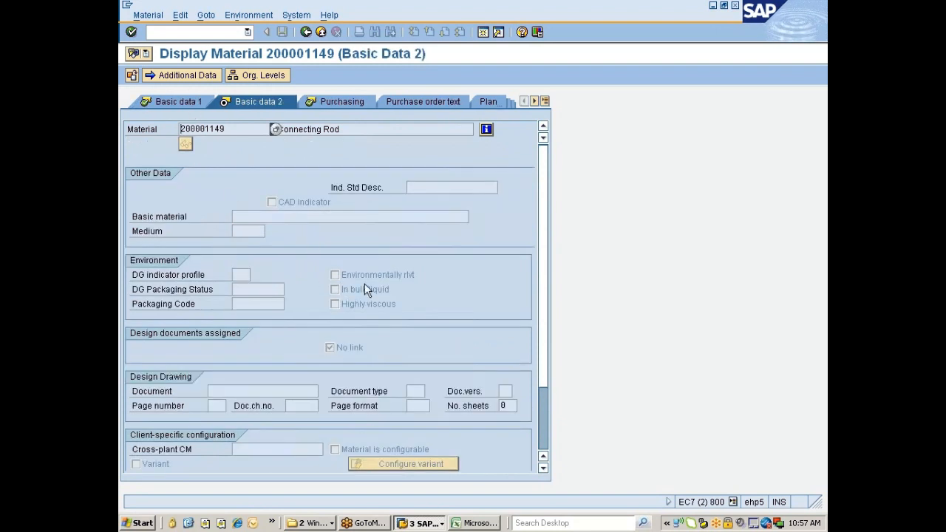
scroll(365, 285, down, 1)
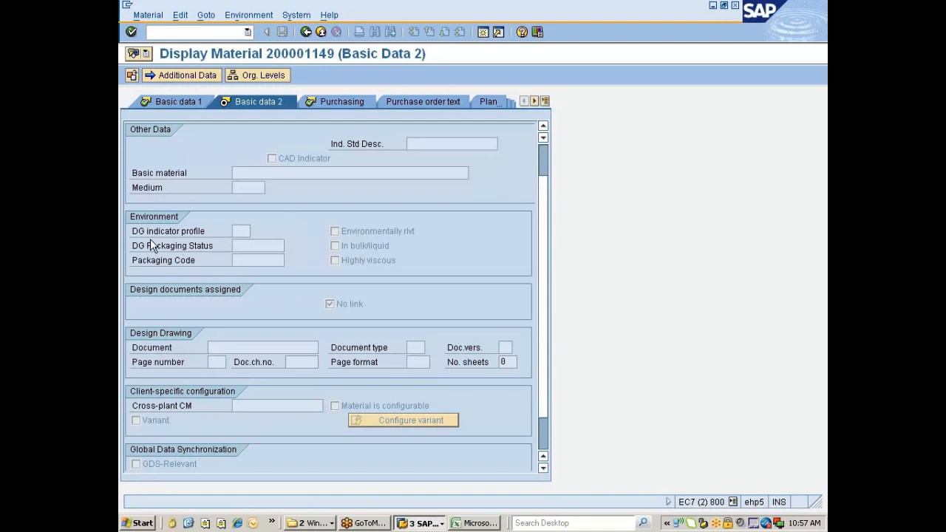
click(239, 231)
click(242, 245)
click(244, 260)
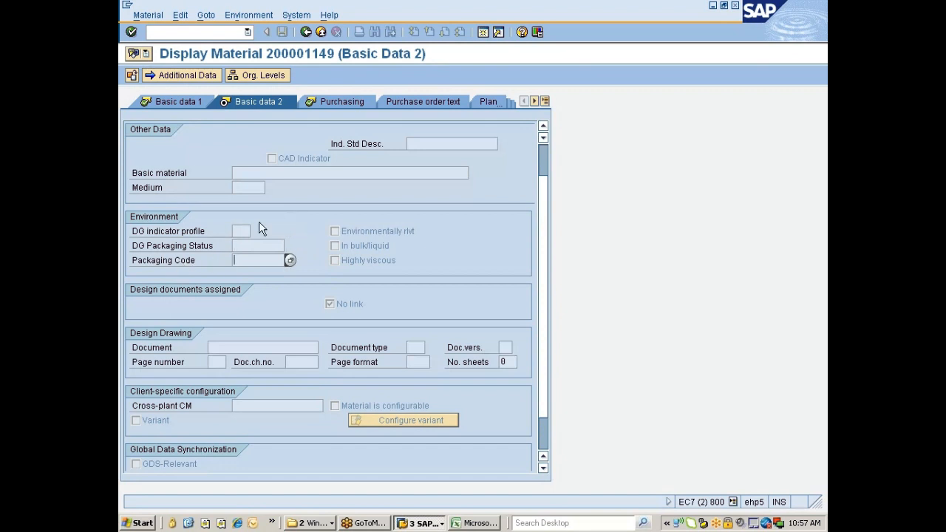
Step: Start a new Rawmaterial in transaction MM01 with the Basic Data 1 and Basic Data 2 views
click(195, 38)
text(/nmm01)
key(Return)
key(Return)
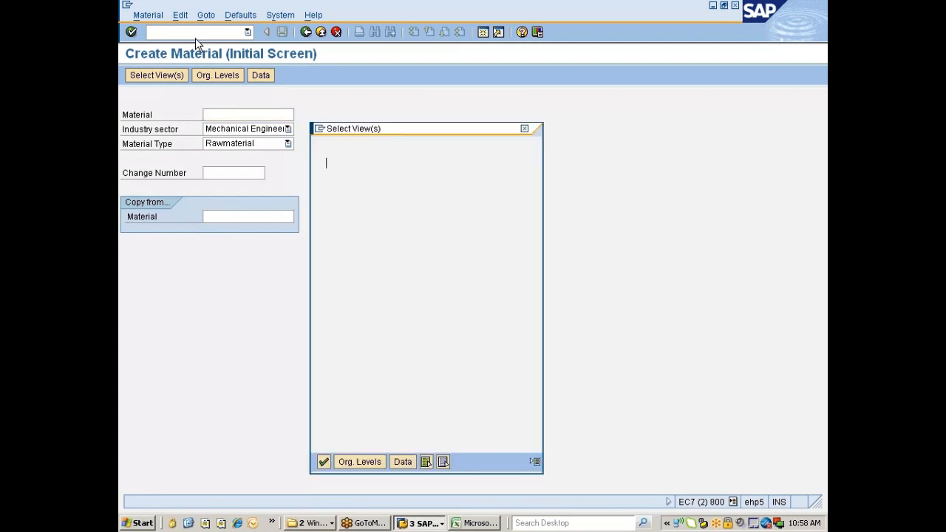
click(319, 165)
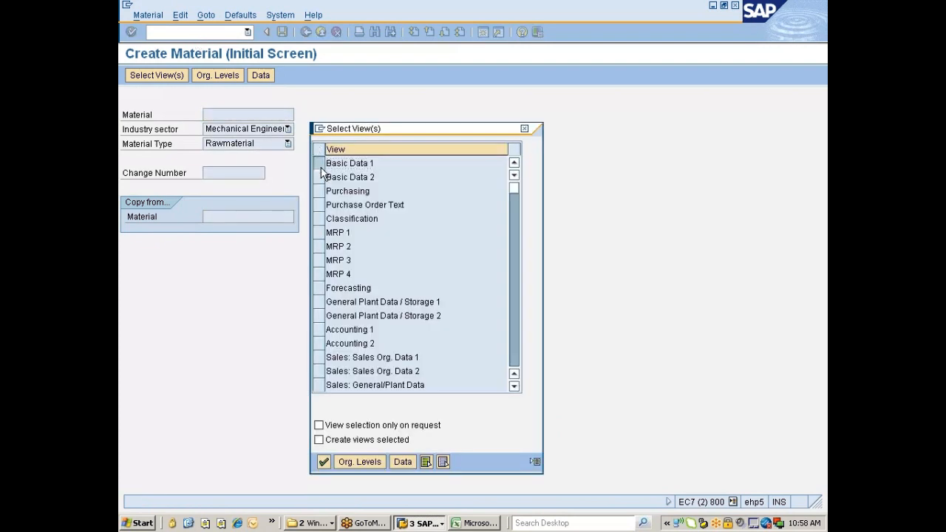
click(319, 177)
key(Return)
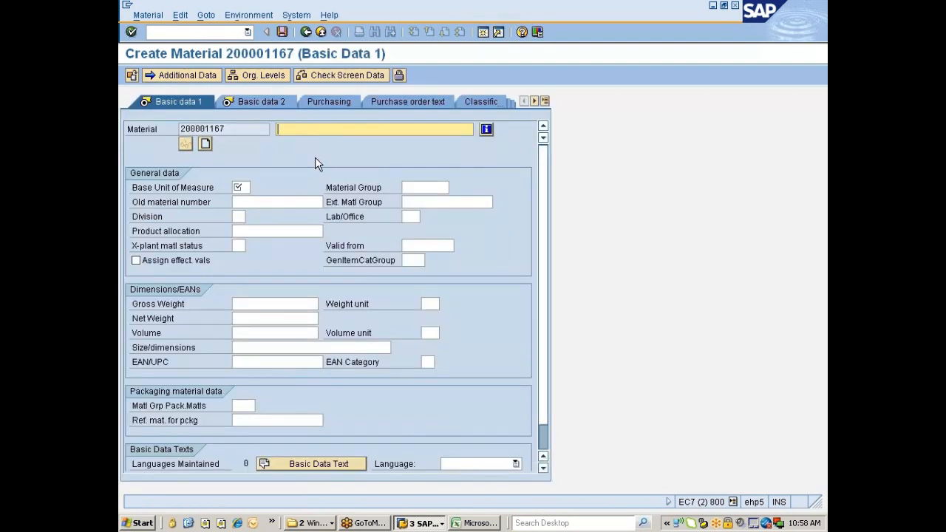
Step: Enter description Crank Pin, base unit EA and a material group in Basic Data 1, and continue to Basic Data 2
key(BackSpace)
click(315, 142)
key(Tab)
text(ea)
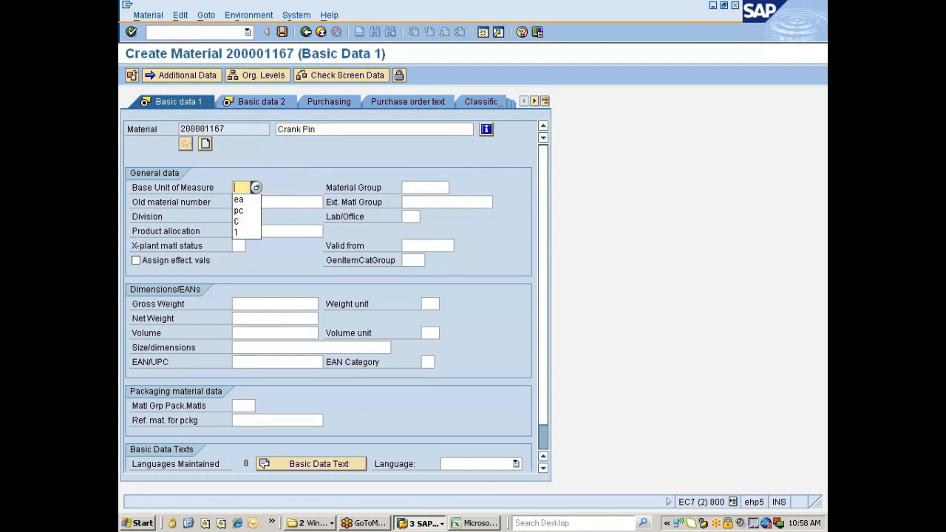
click(410, 188)
click(408, 199)
key(Return)
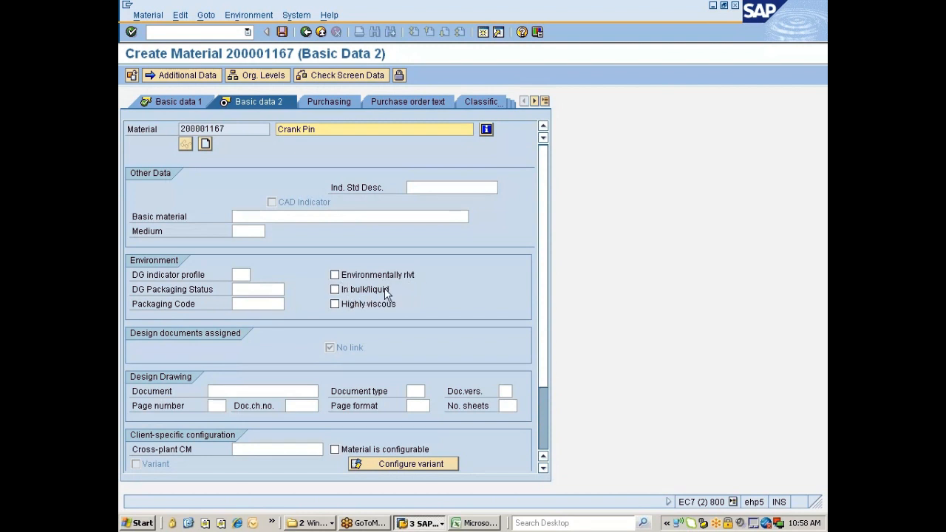
Step: Look up the technical information of the DG indicator profile field, copy its screen field name MARA-PROFL, and close the help
click(241, 274)
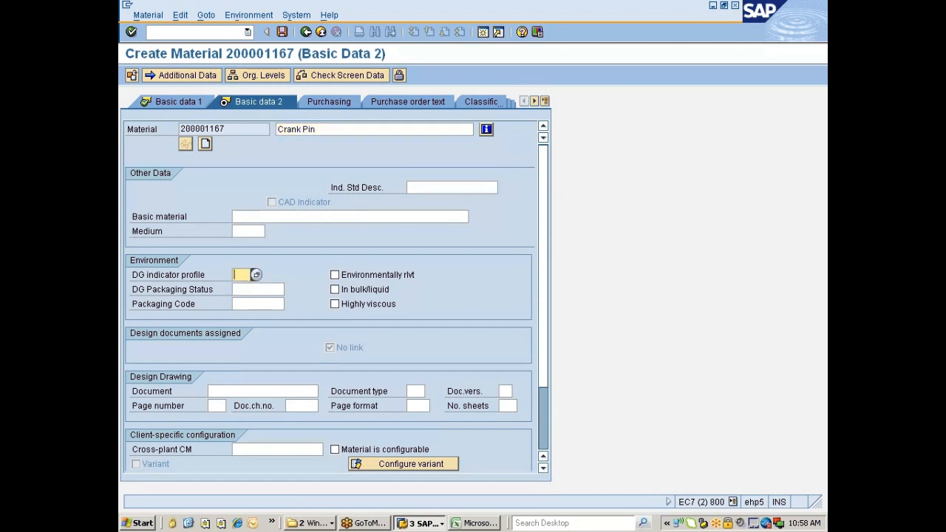
key(F4)
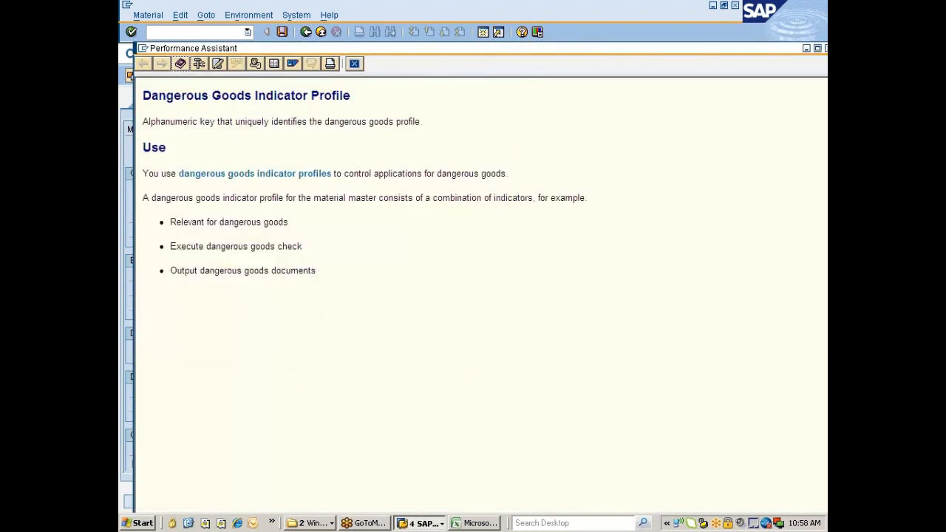
click(199, 64)
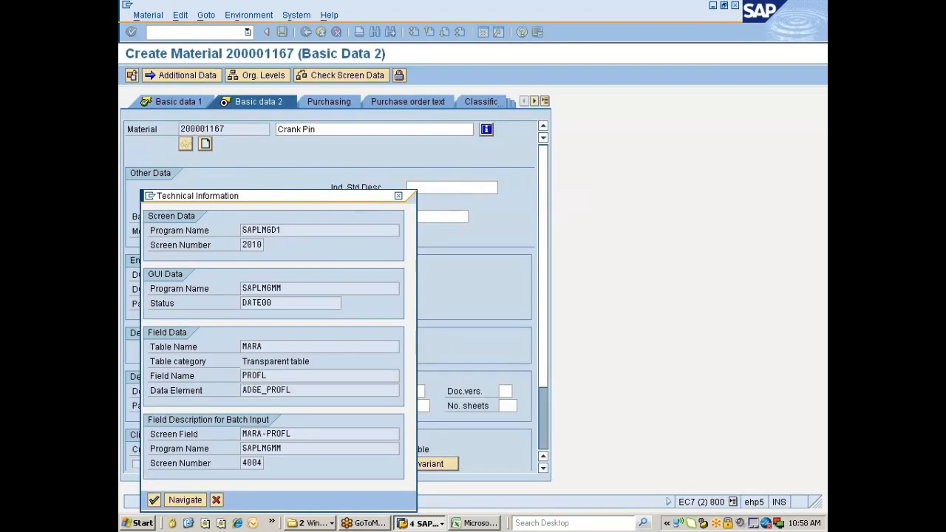
drag(292, 434, 241, 434)
click(398, 196)
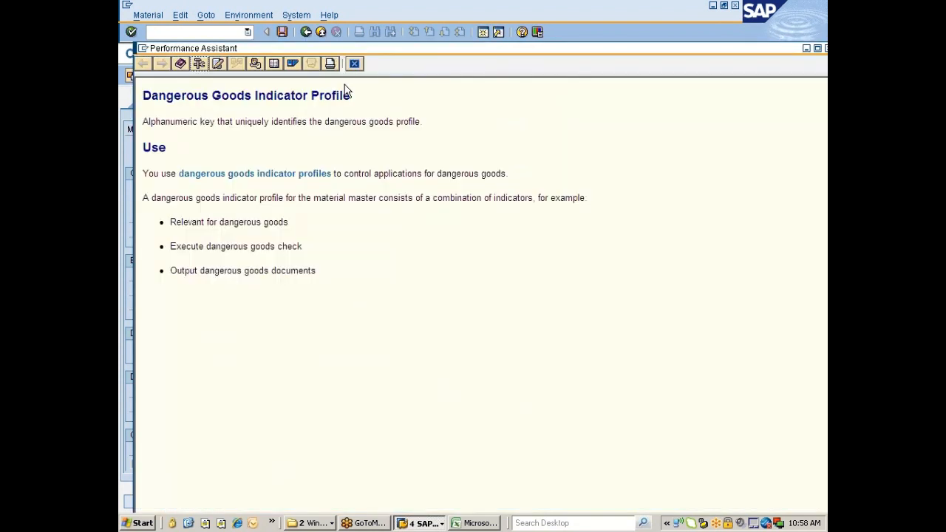
click(356, 63)
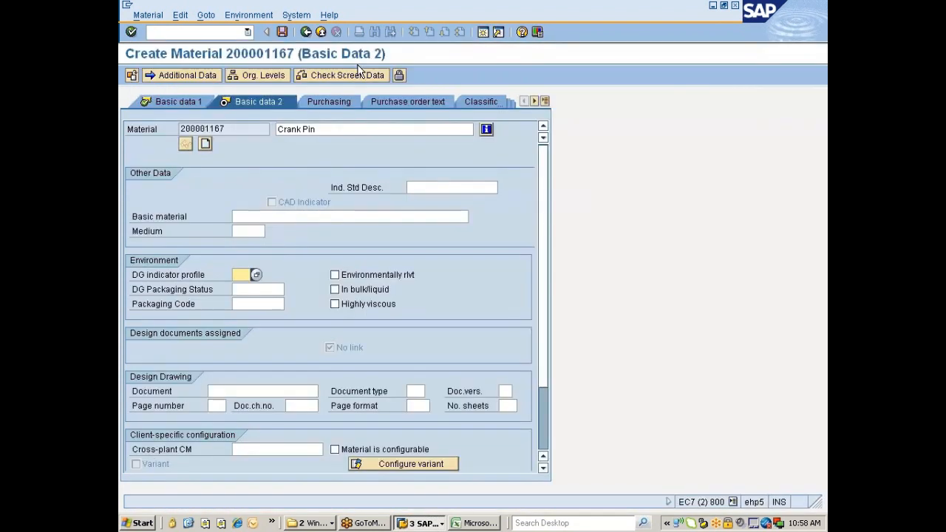
Step: In the IMG session, find MARA-PROFL in Assign Fields to Field Selection Groups and open its group's field selection settings
click(421, 523)
click(436, 492)
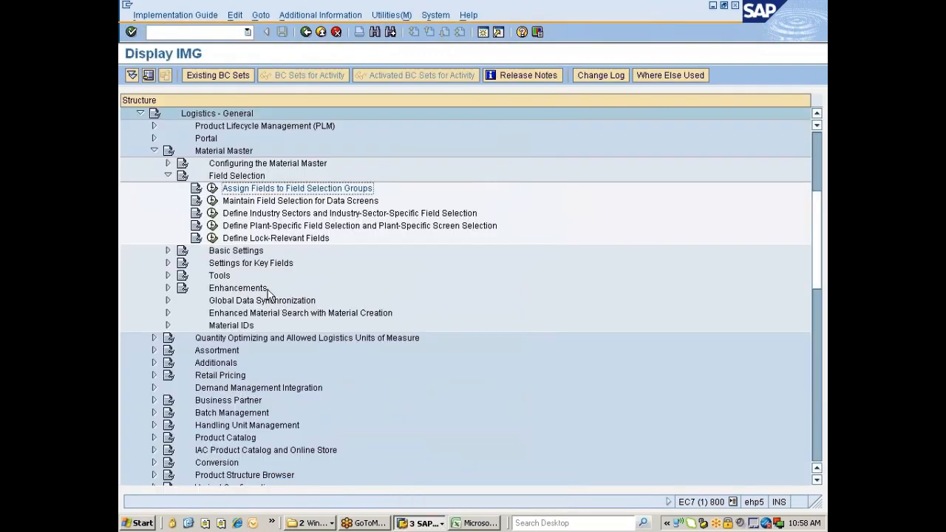
click(212, 187)
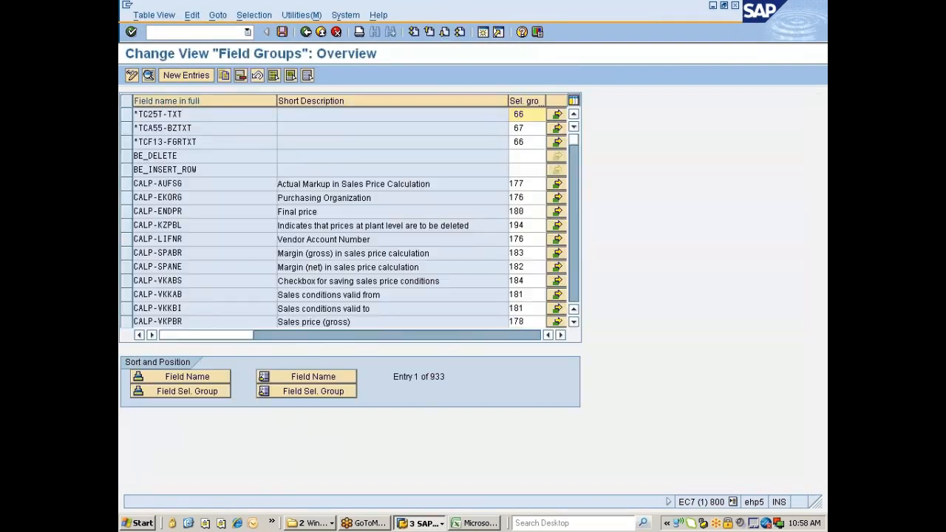
click(309, 378)
text(MARA-PROFL)
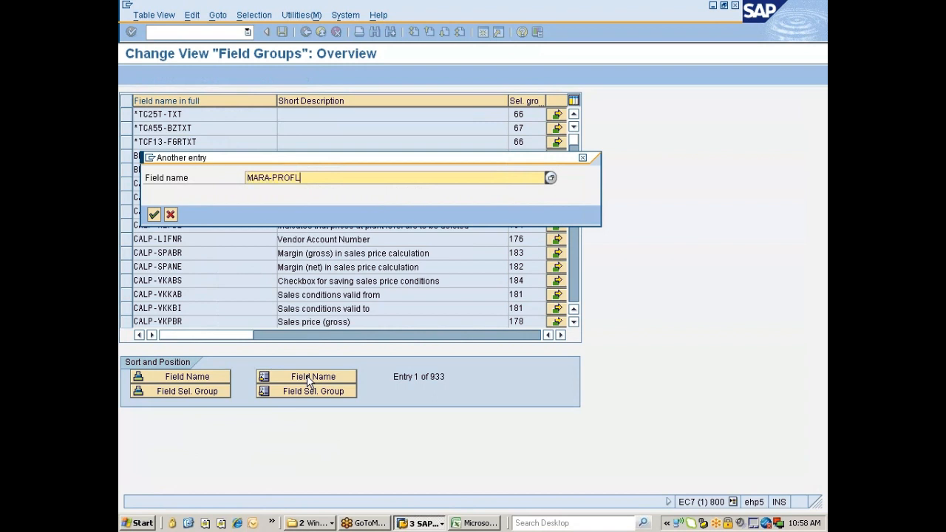
key(Return)
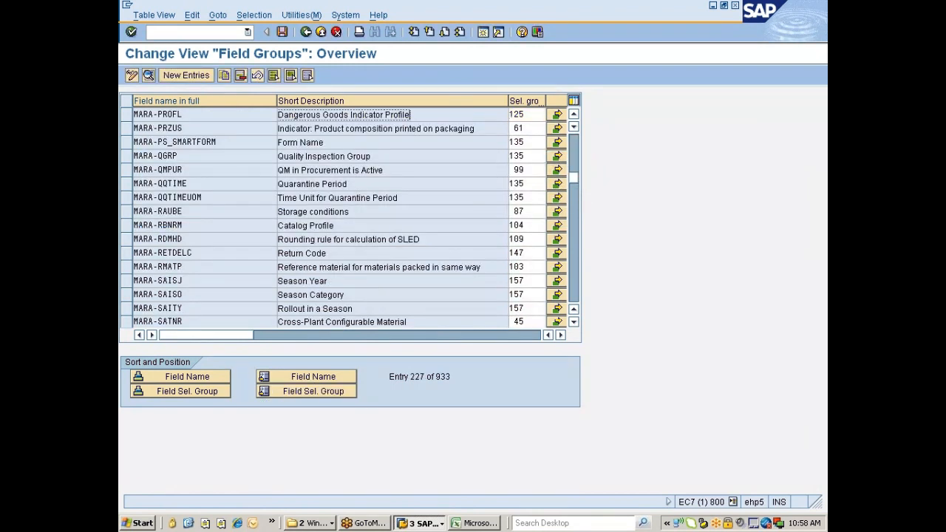
click(558, 115)
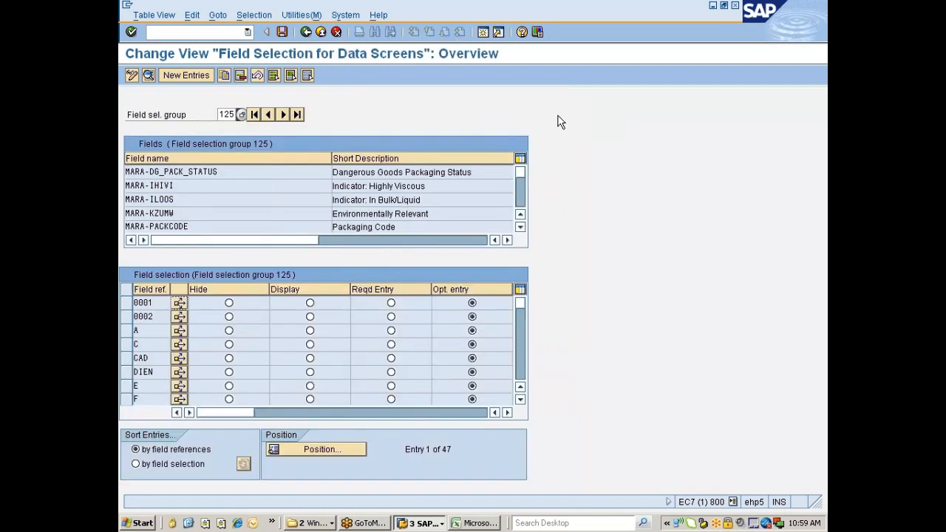
Step: Compare the fields listed in field selection group 125 with the Environment fields of Basic Data 2 in the Create Material session
drag(520, 190, 521, 210)
drag(520, 210, 521, 169)
click(402, 172)
click(426, 186)
key(alt+Tab)
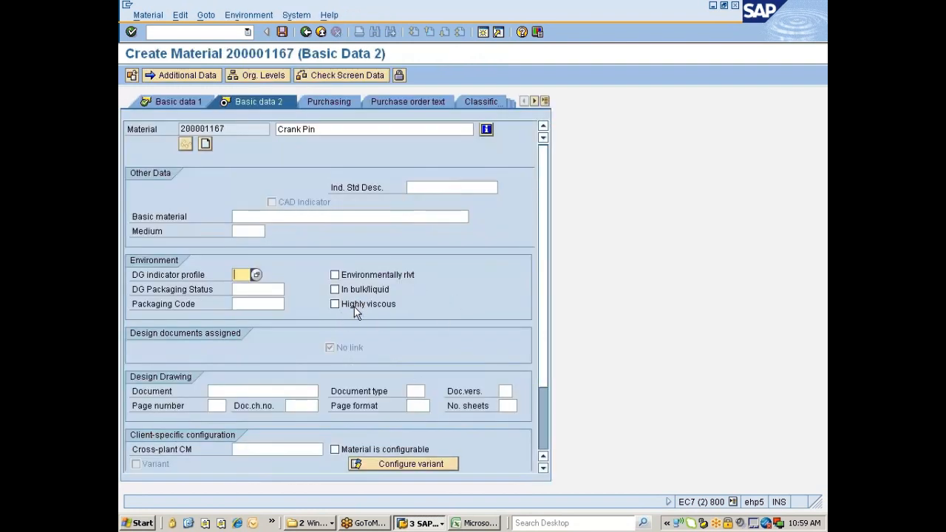
key(alt+Tab)
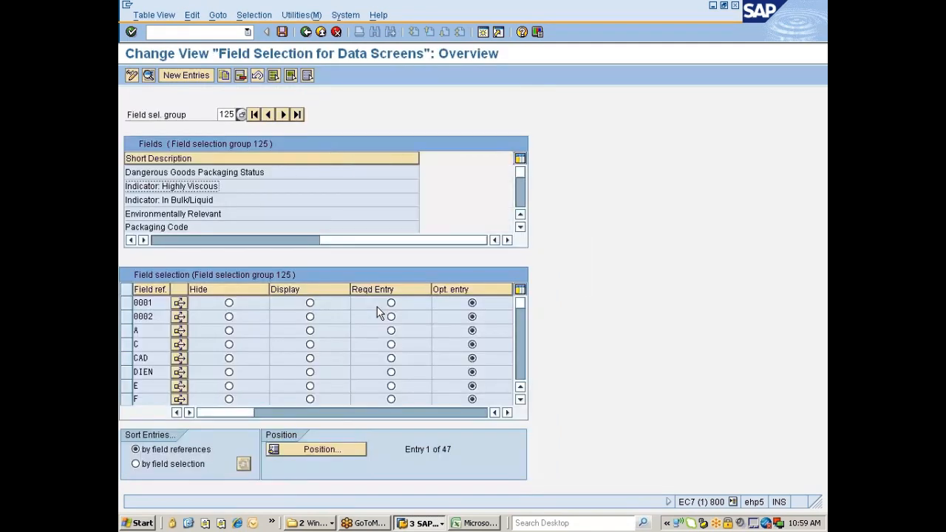
click(185, 240)
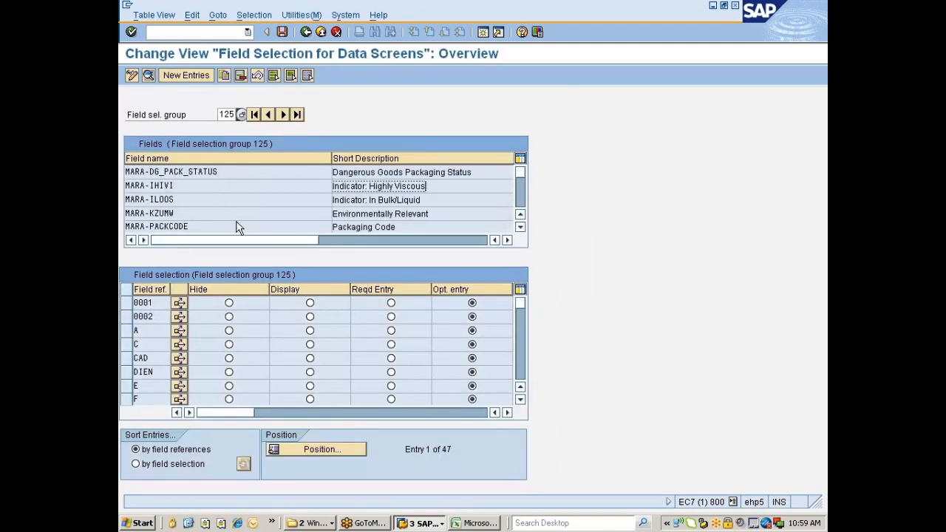
key(alt+Tab)
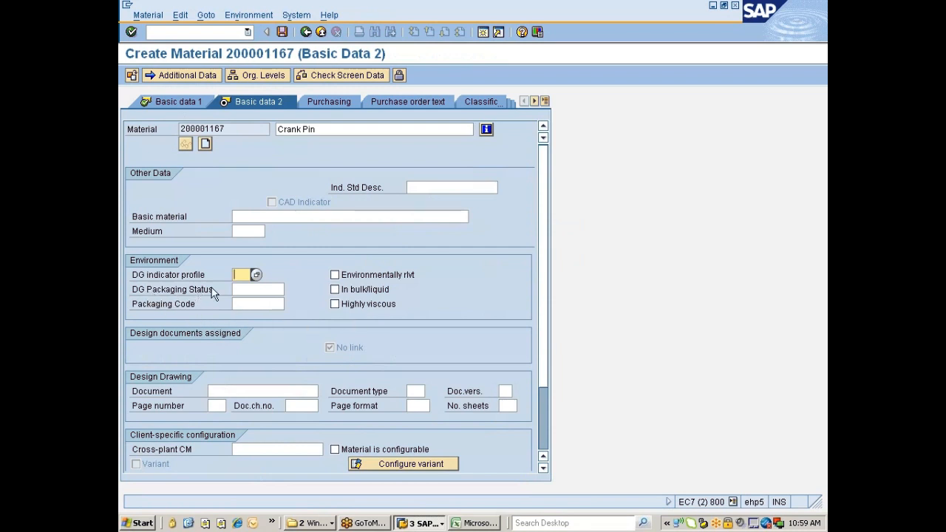
key(alt+Tab)
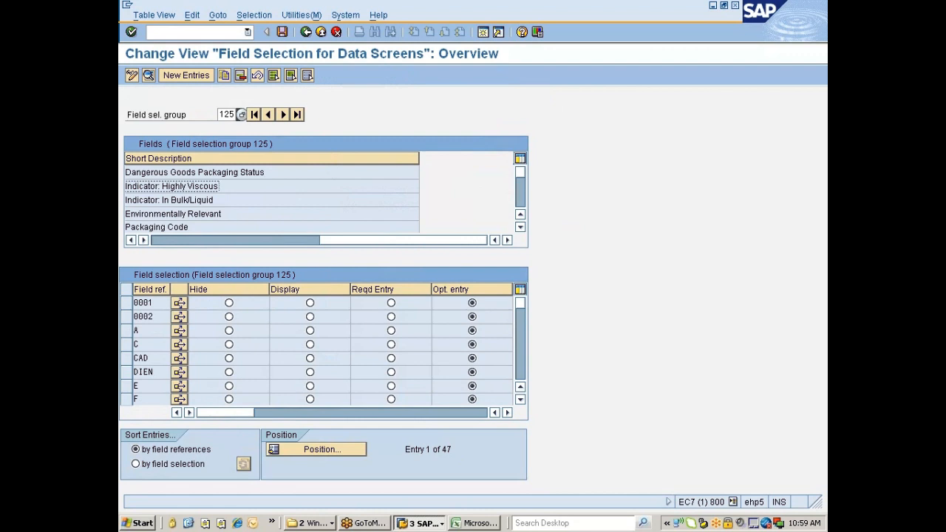
key(alt+Tab)
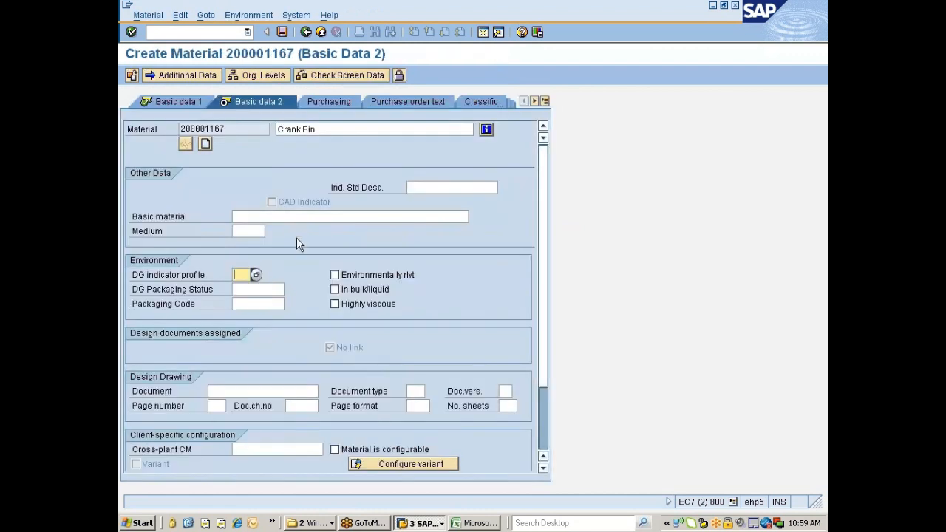
key(alt+Tab)
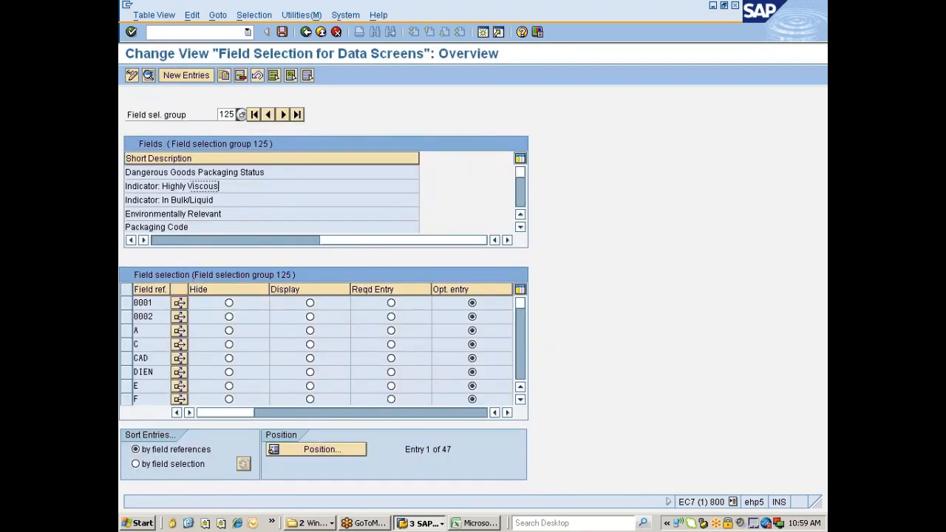
Step: Match group 125's viscous, bulk/liquid, environmentally relevant and packaging code entries with the Basic Data 2 screen, and view their technical field names
key(alt+Tab)
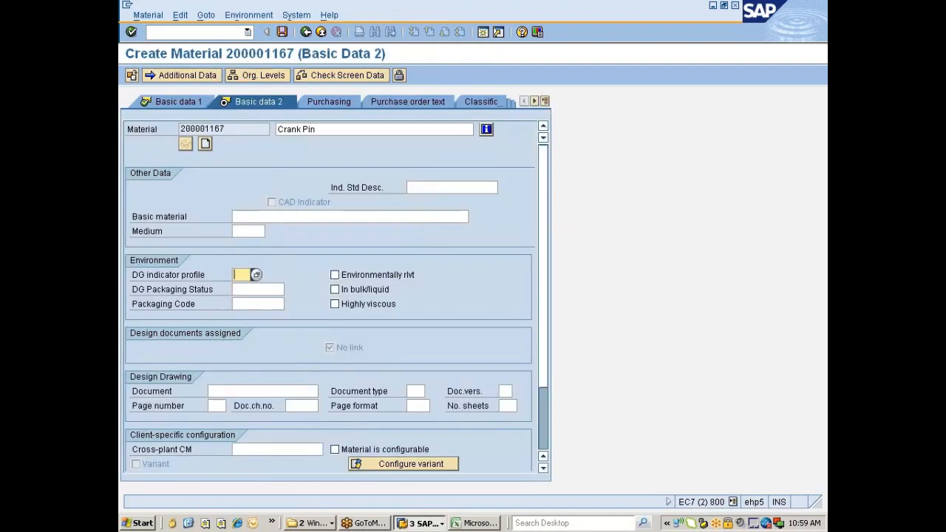
key(alt+Tab)
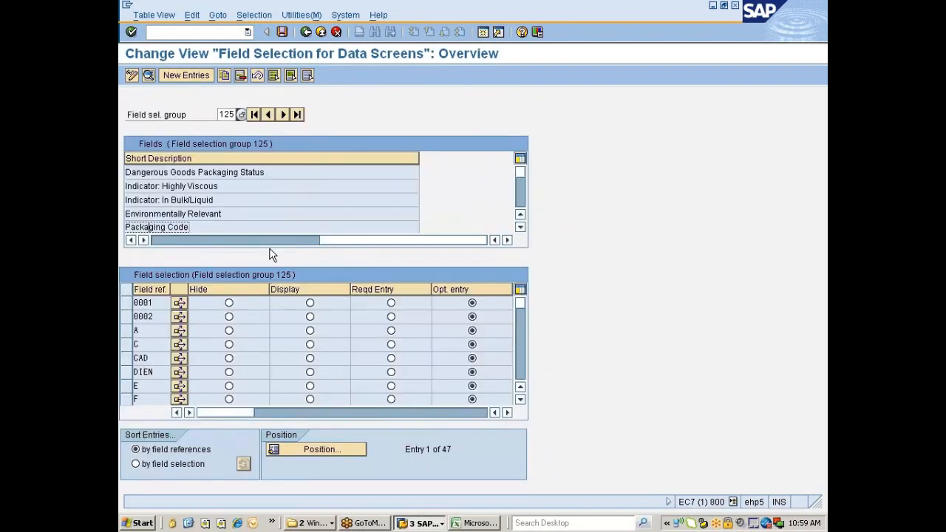
drag(221, 214, 125, 224)
key(alt+Tab)
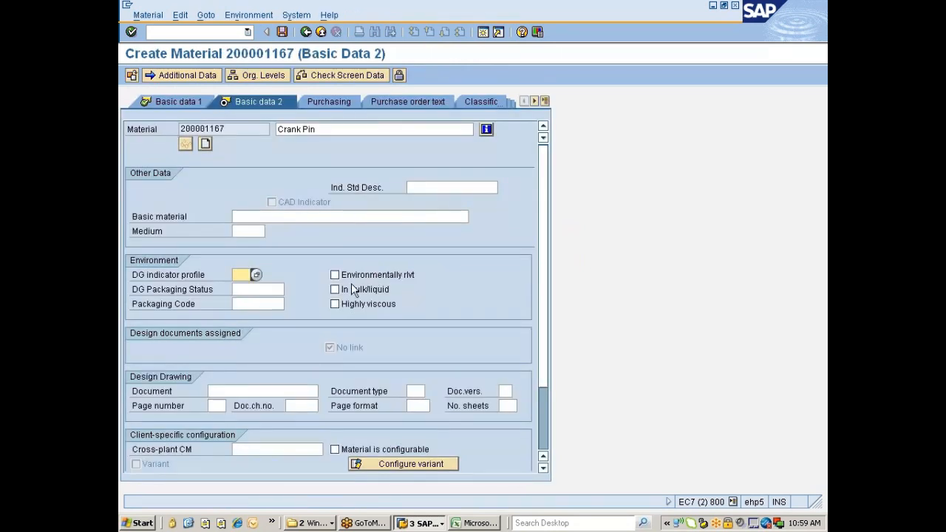
key(alt+Tab)
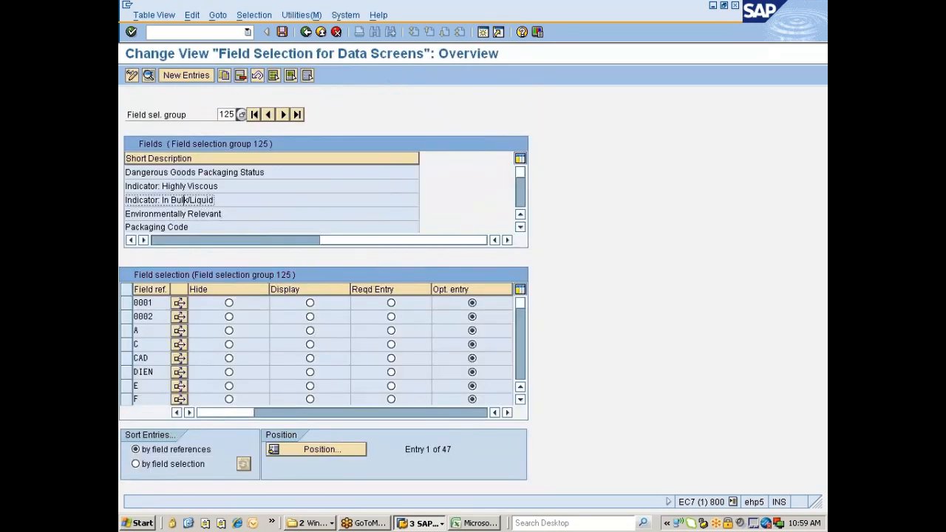
key(alt+Tab)
key(alt+Tab)
key(alt+Tab)
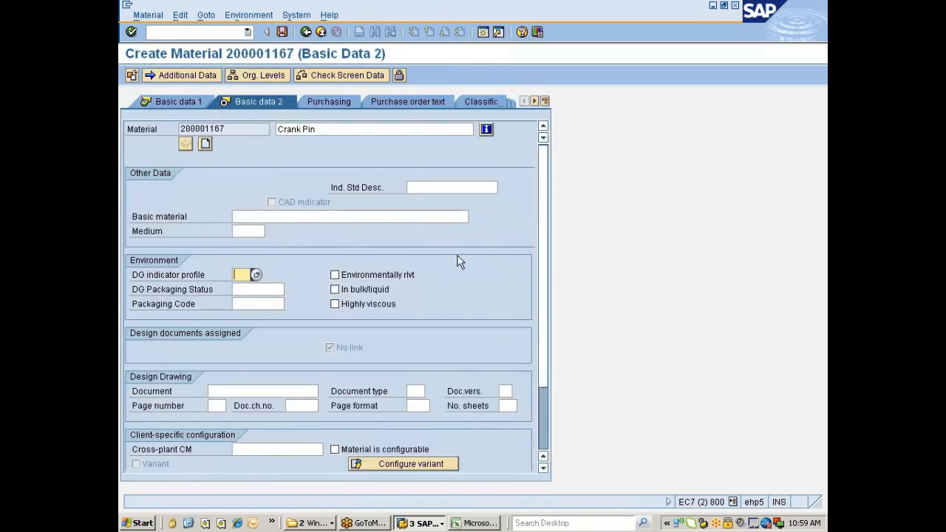
key(alt+Tab)
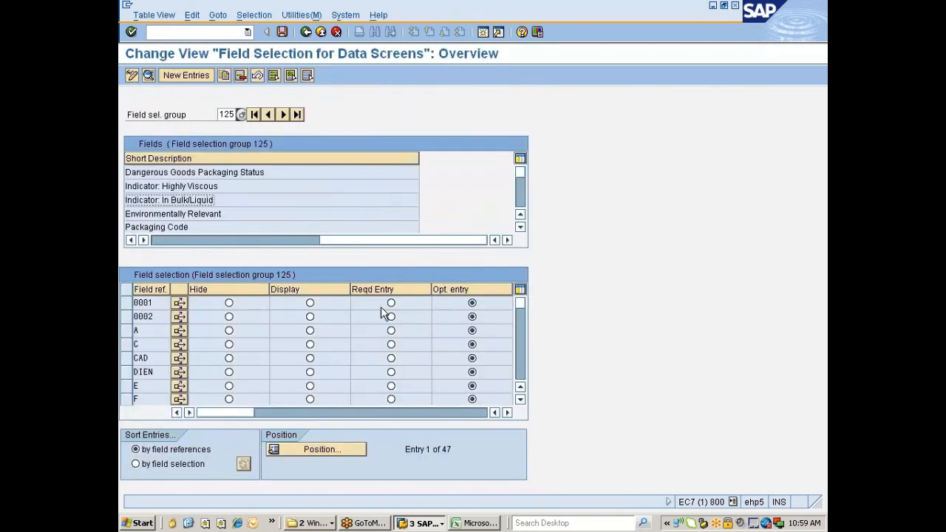
drag(342, 242, 178, 244)
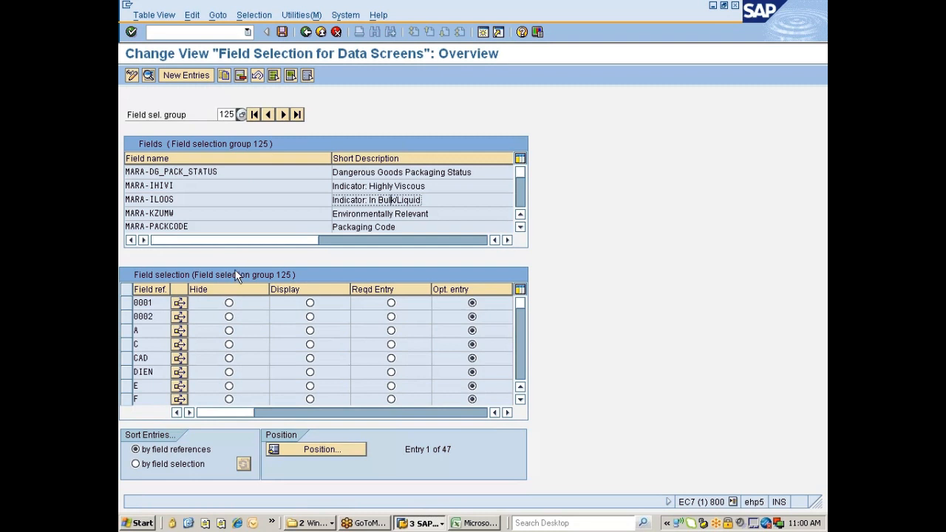
Step: Position group 125's list on field reference MM01, try setting it to Hide, and restore it to optional entry
click(305, 448)
text(mm01)
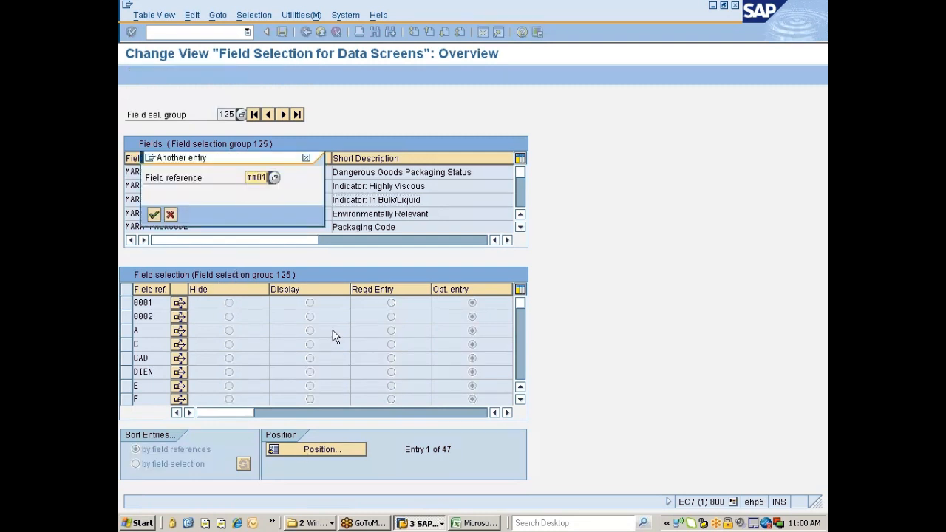
key(Return)
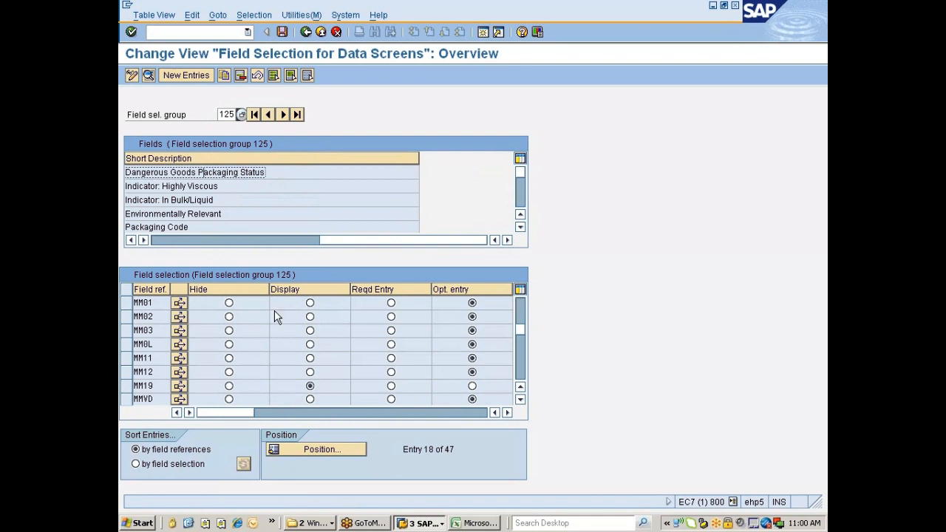
click(229, 304)
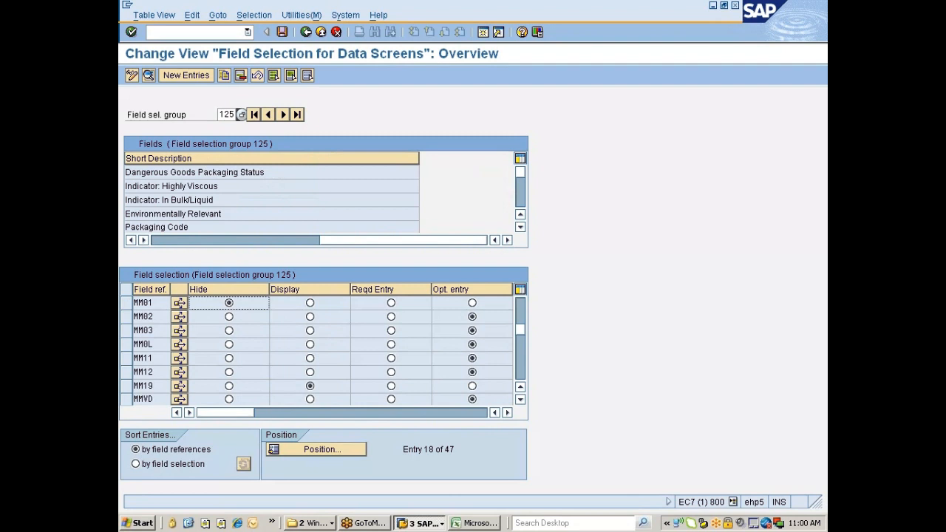
click(471, 303)
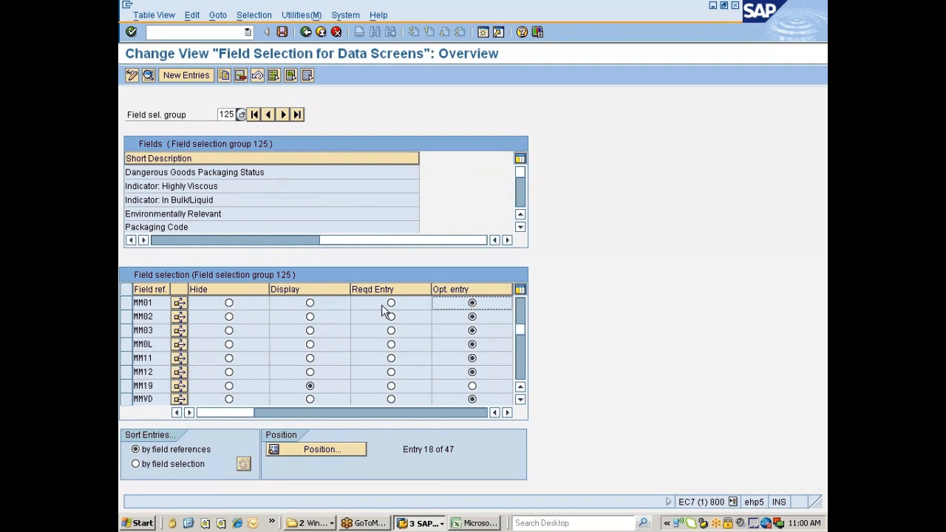
Step: View the field reference details listing selection groups from 125 onward, and return to the Field Groups overview
click(206, 240)
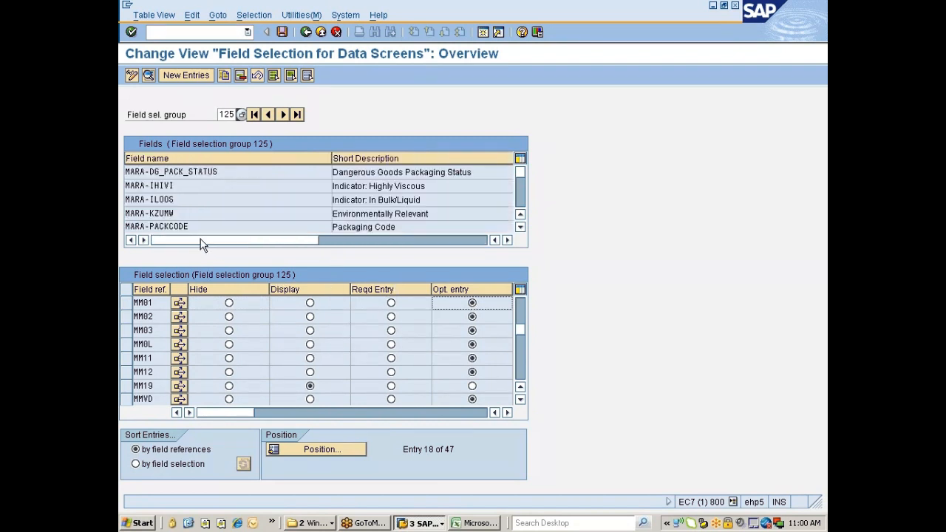
double_click(171, 172)
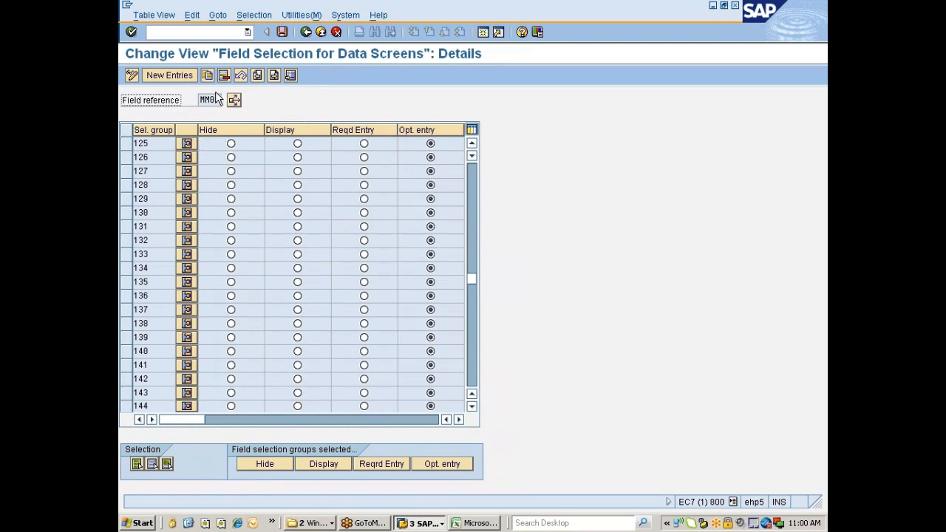
click(307, 33)
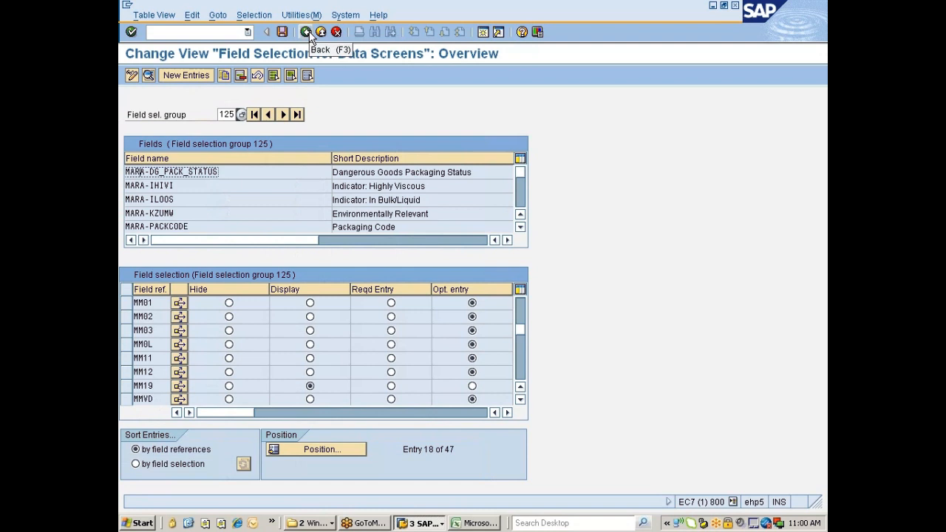
click(308, 32)
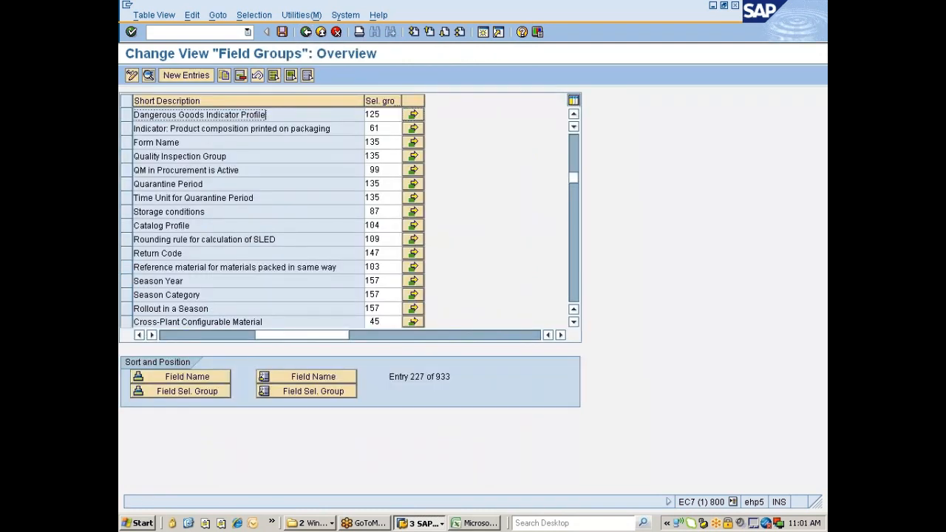
Step: Set the selection group of Dangerous Goods Indicator Profile to 238 and save it to the Nissan changes customizing request
key(alt+Tab)
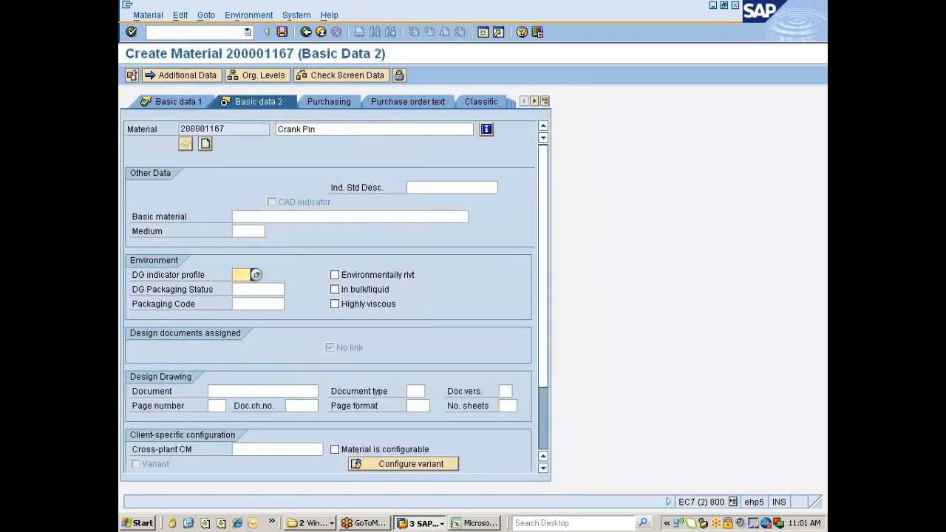
key(alt+Tab)
click(382, 114)
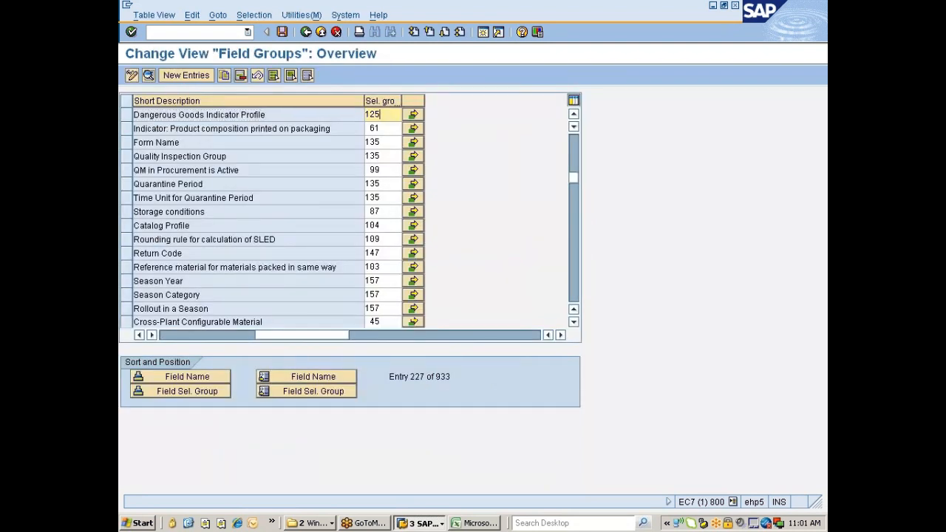
key(BackSpace)
key(BackSpace)
key(BackSpace)
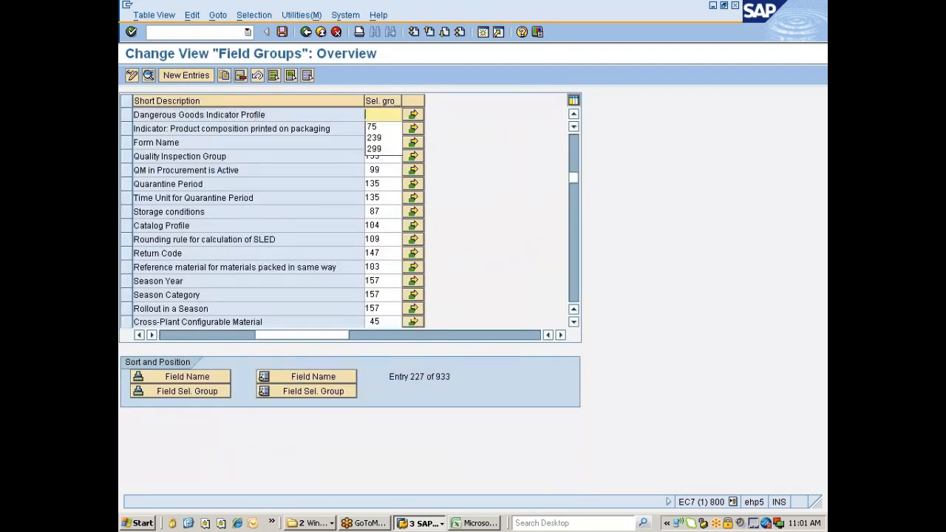
text(238)
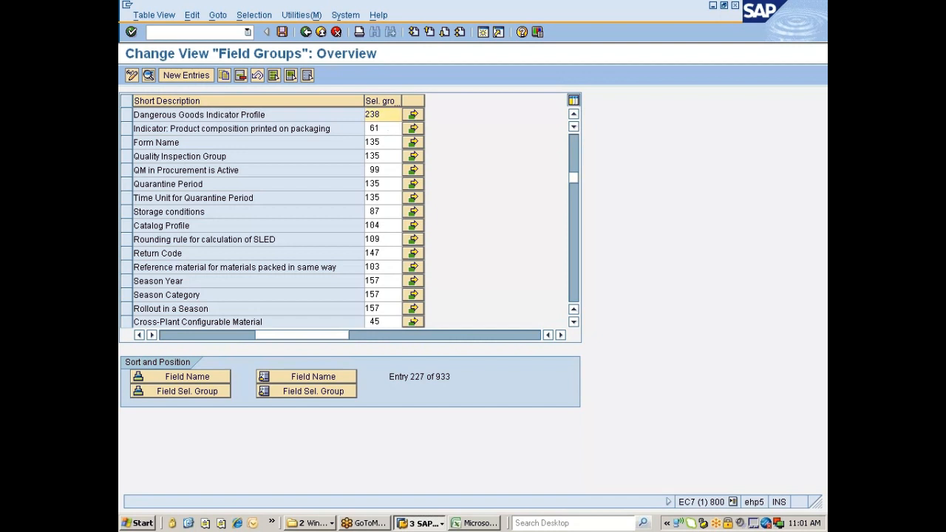
key(ctrl+s)
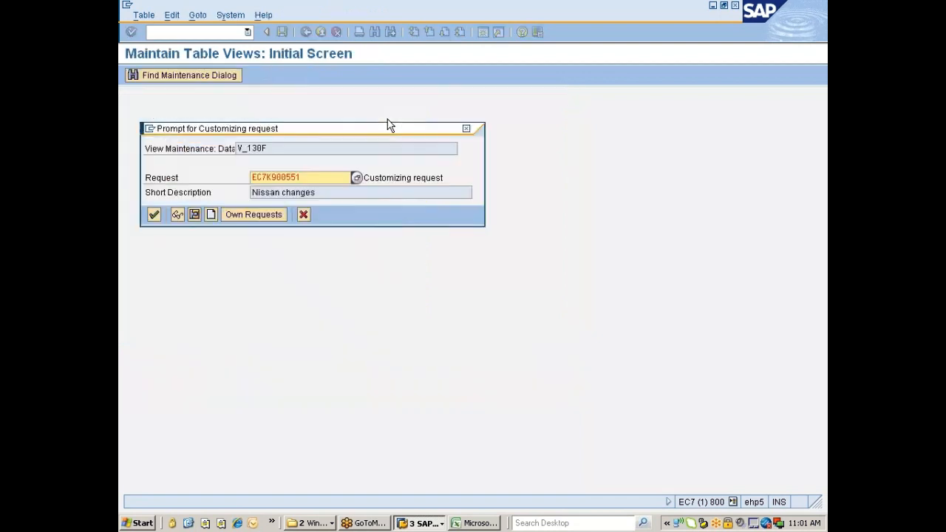
click(153, 217)
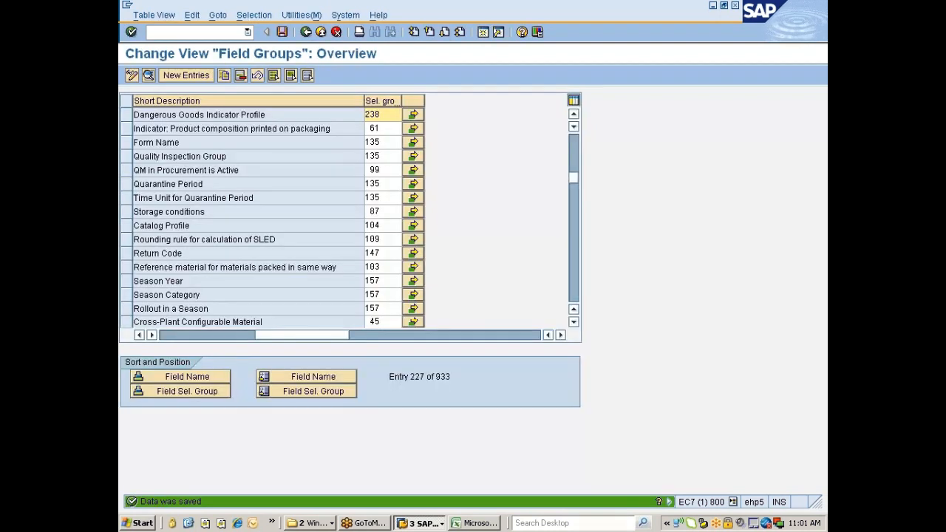
Step: Open the field selection settings of MARA-PROFL's group 238, set field reference 0001 to Hide, and save to the customizing request
click(127, 115)
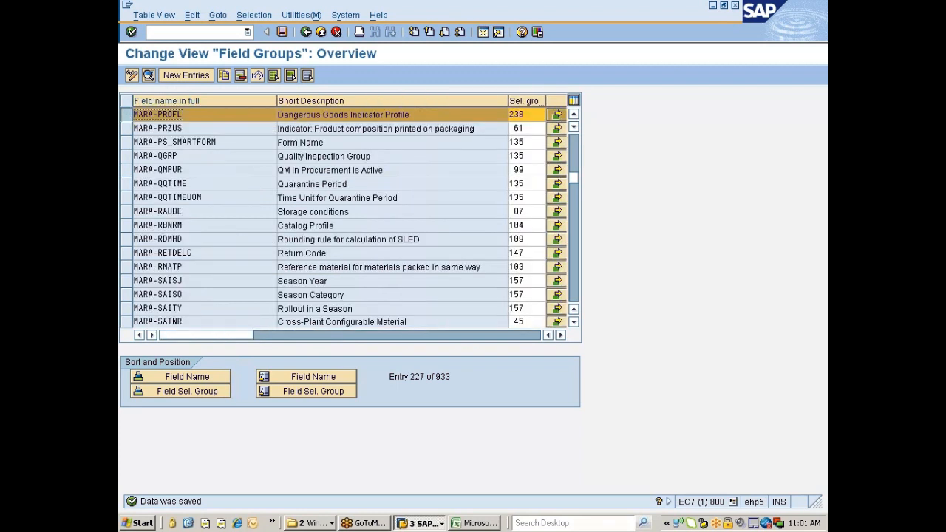
click(558, 118)
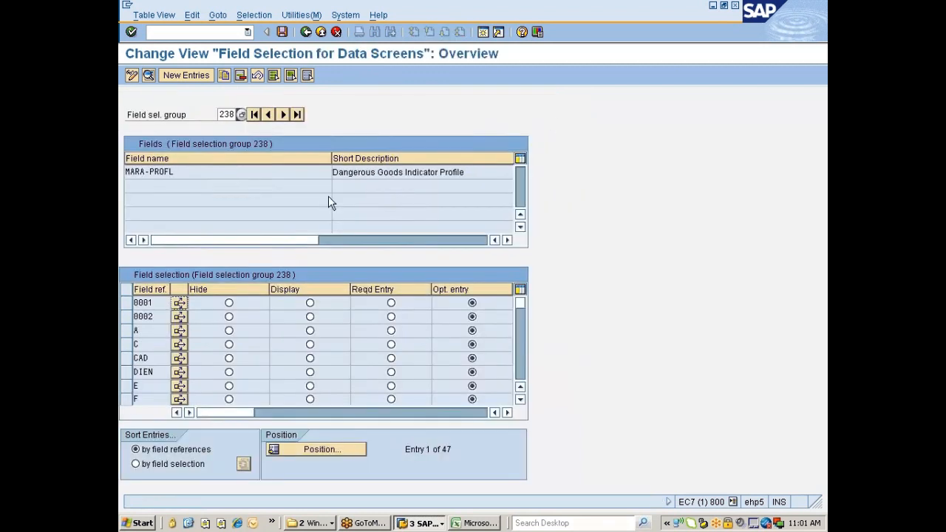
click(404, 172)
click(229, 304)
click(282, 32)
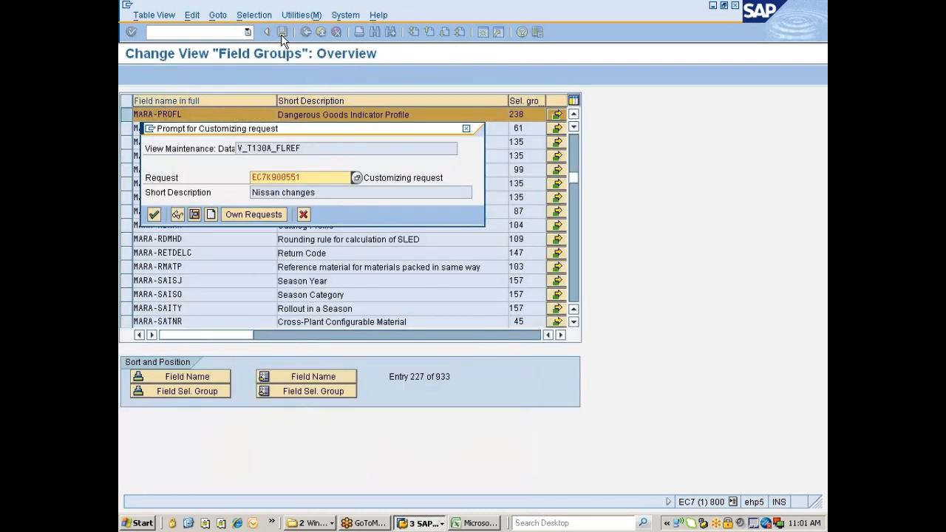
click(151, 215)
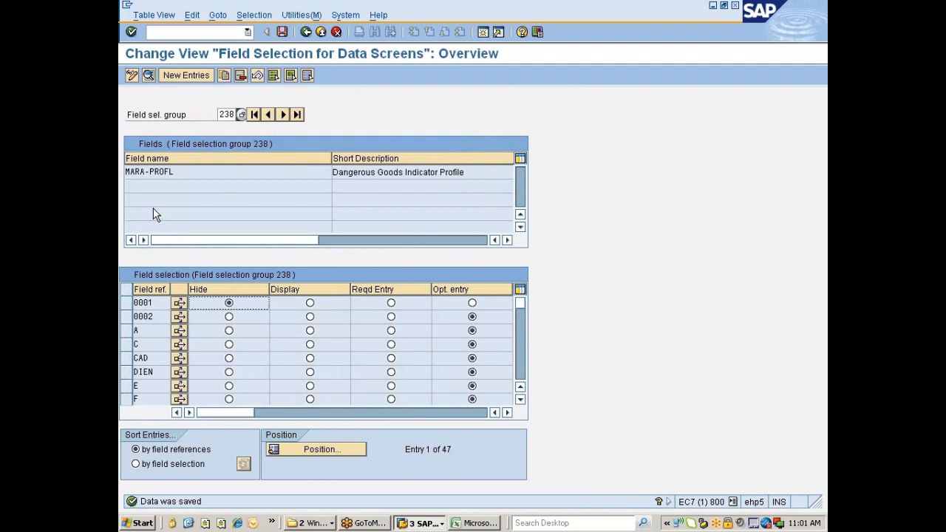
Step: Find field reference ROH in field selection group 238, set it to Hide, and save
click(332, 450)
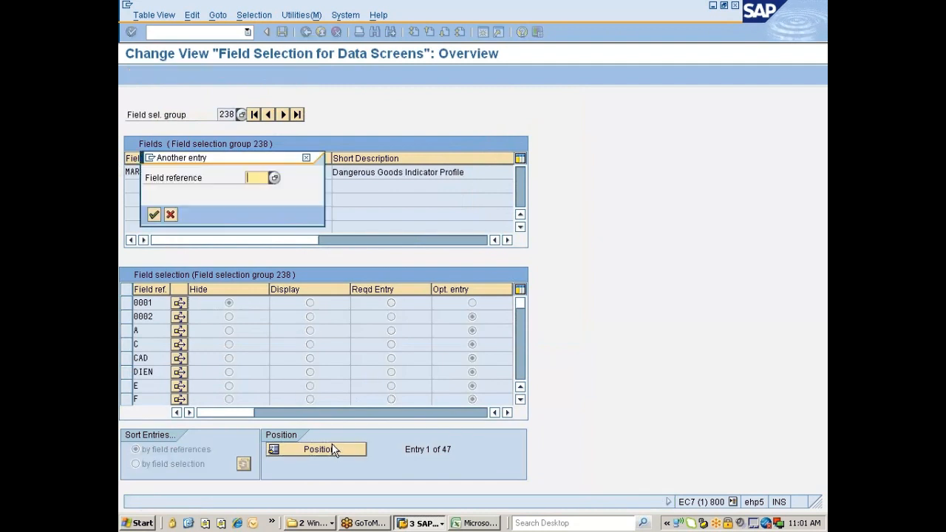
text(roh)
key(Return)
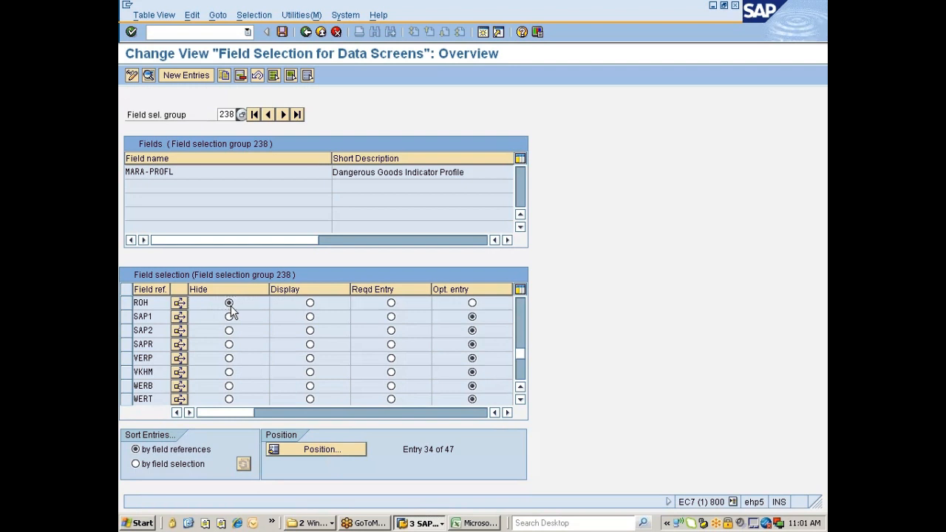
key(ctrl+s)
Step: Find field reference MM01 in field selection group 238, set it to Hide, and save the settings
click(323, 453)
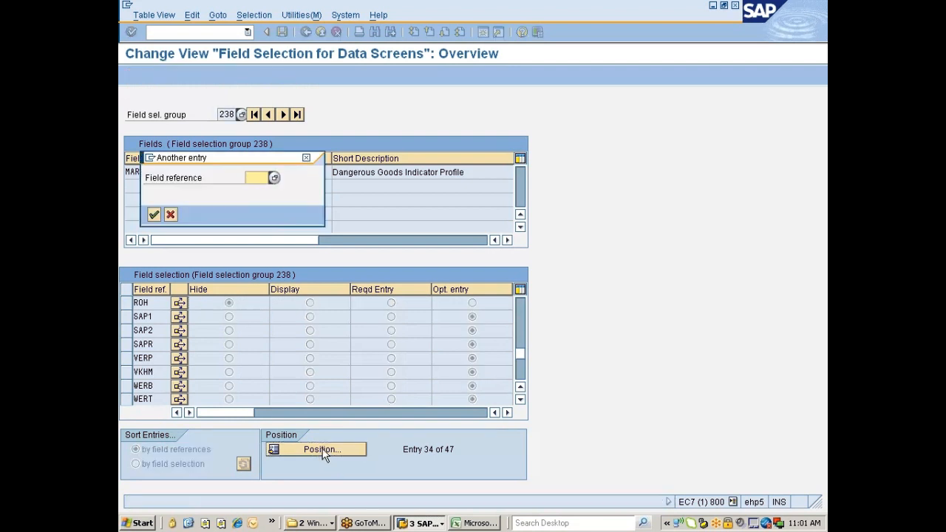
text(mm01)
key(Return)
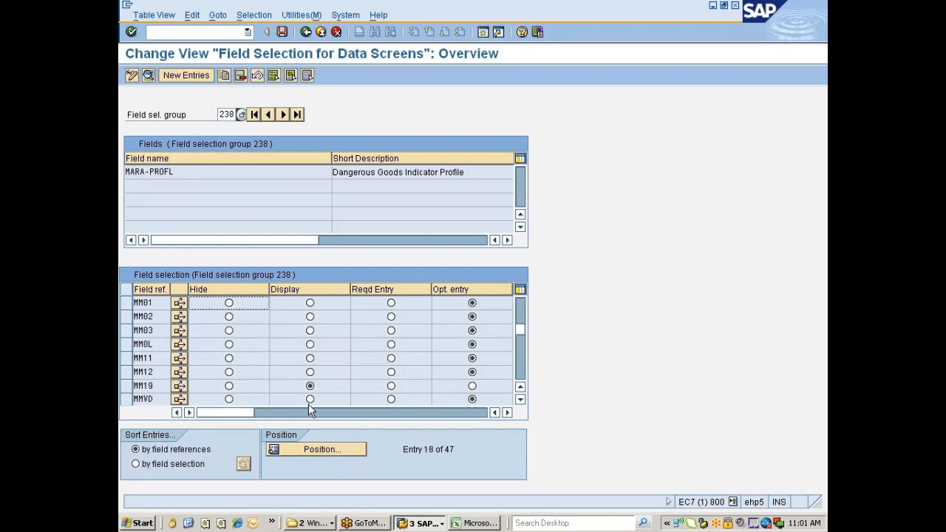
click(229, 304)
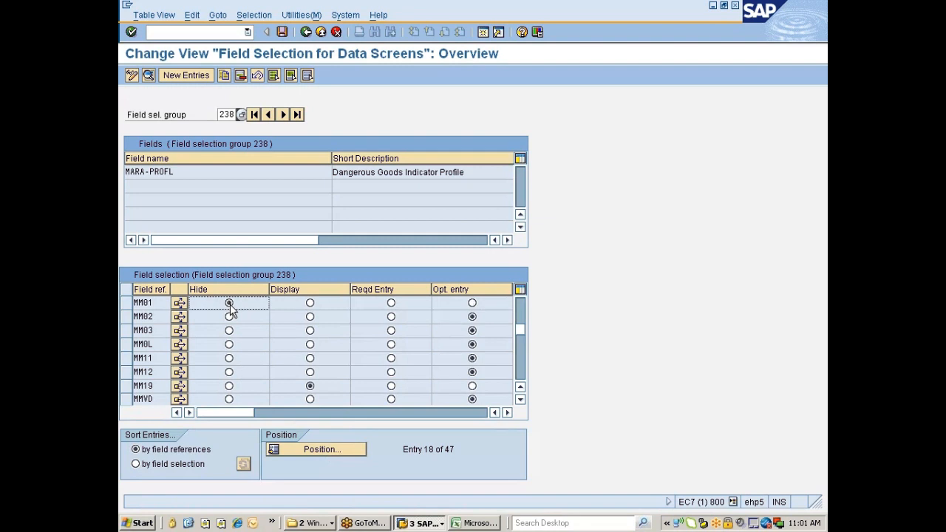
click(282, 32)
Step: Restart transaction MM01 in the Create Material session and open the view selection for a Mechanical Engineering raw material
click(411, 523)
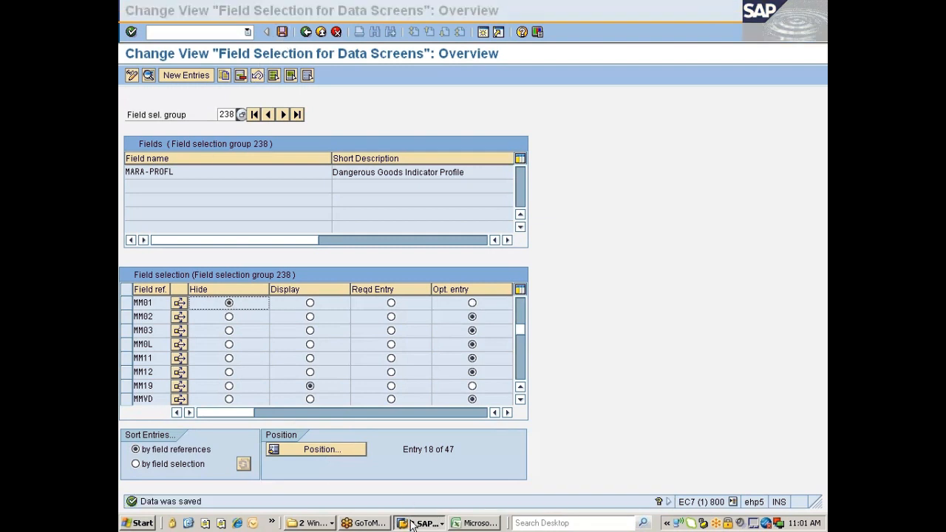
click(429, 477)
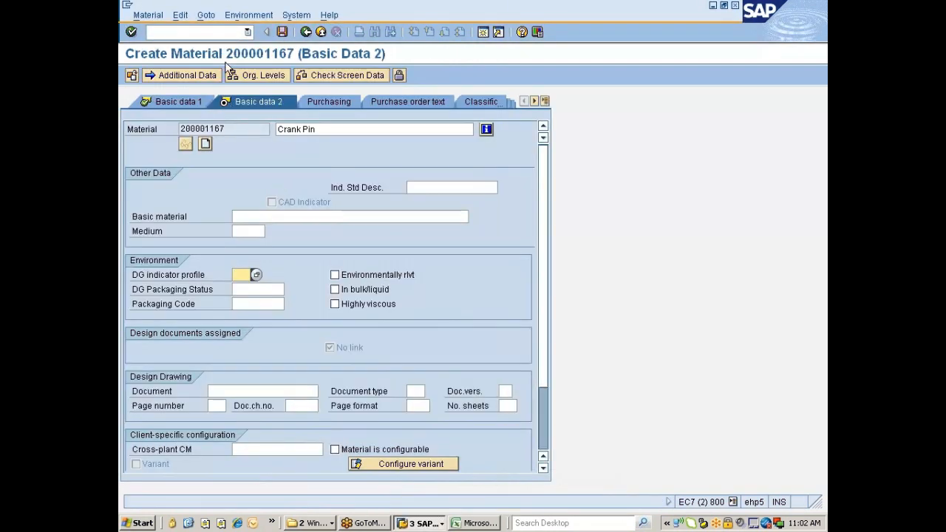
click(148, 32)
text(/nmm)
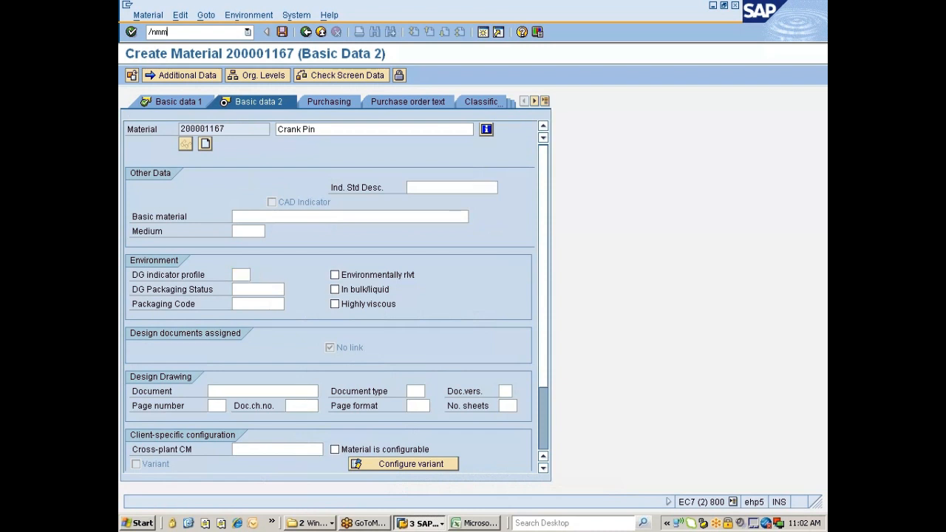
text(01)
key(Return)
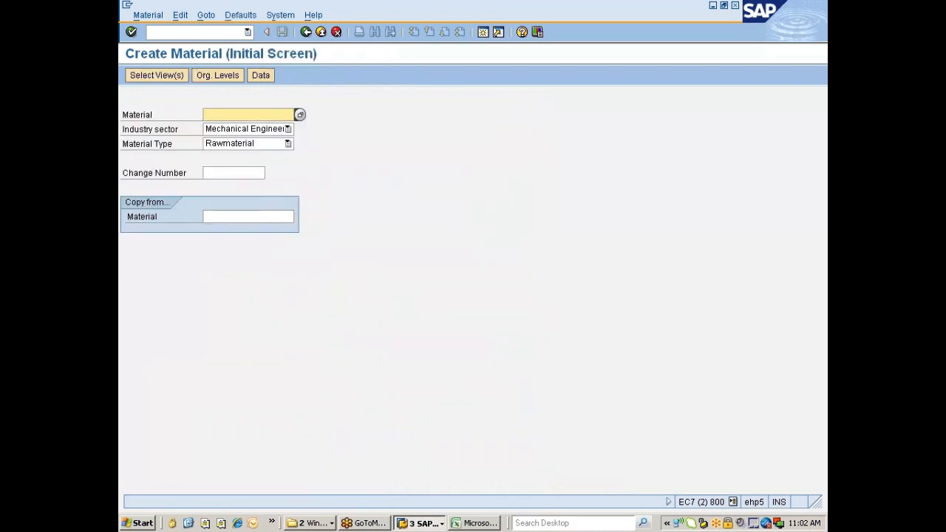
key(Return)
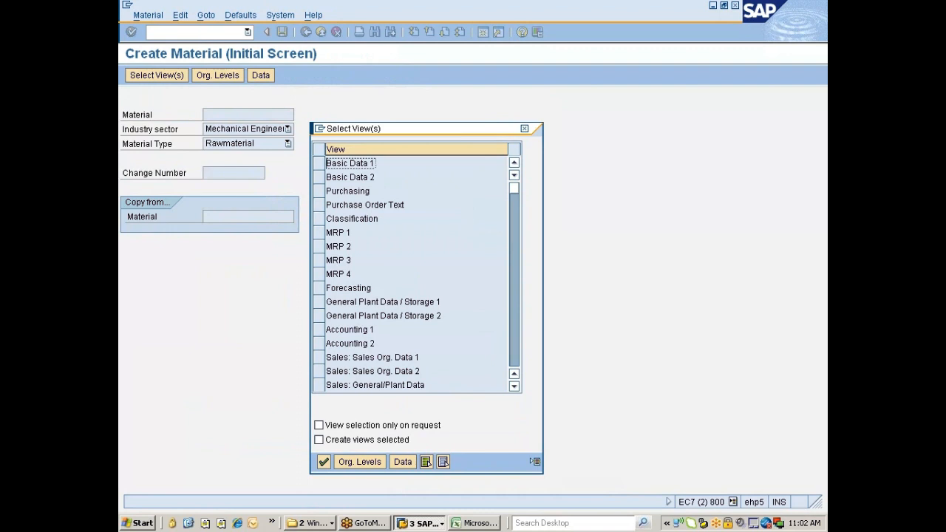
Step: Select the Basic Data 1 and Basic Data 2 views for the new raw material and open them
click(321, 177)
click(320, 165)
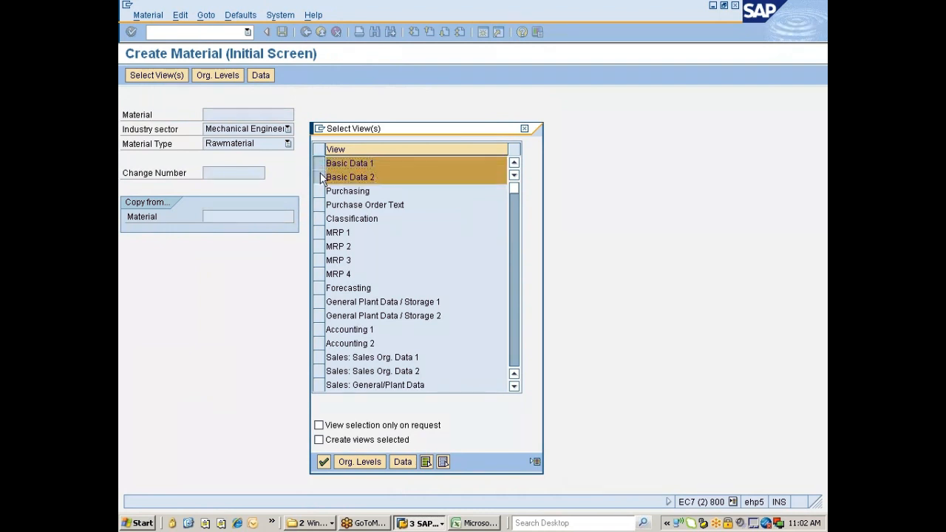
key(Return)
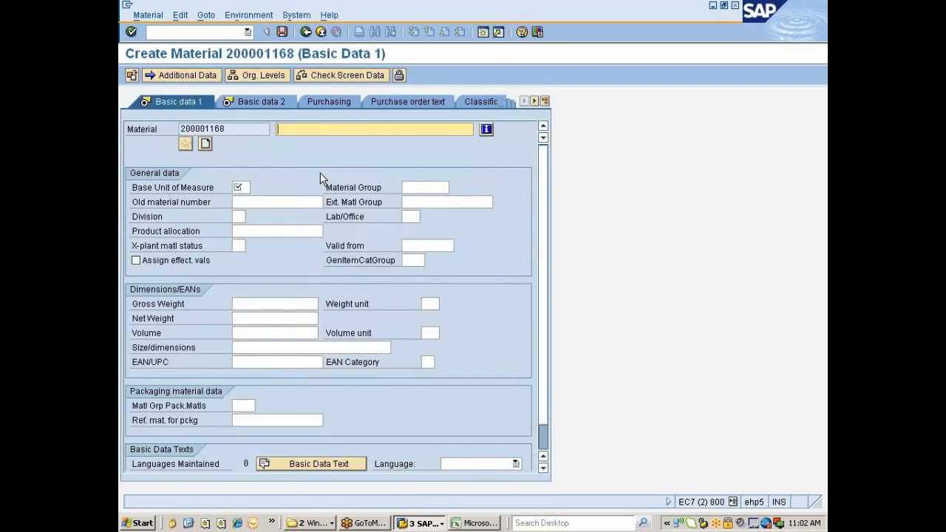
Step: Enter the description Crank Pin and base unit ea, and check the Environment fields on Basic Data 2
key(BackSpace)
click(299, 143)
click(240, 187)
text(ea)
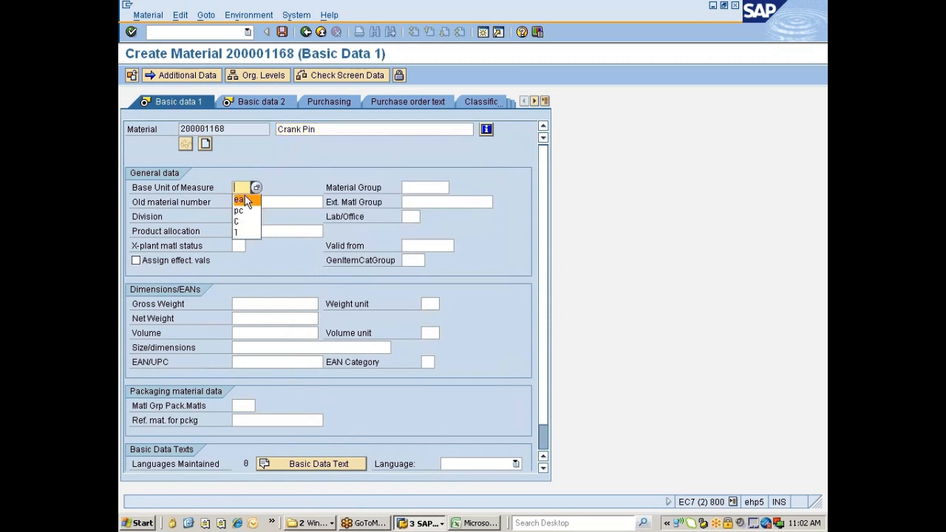
key(Tab)
key(Return)
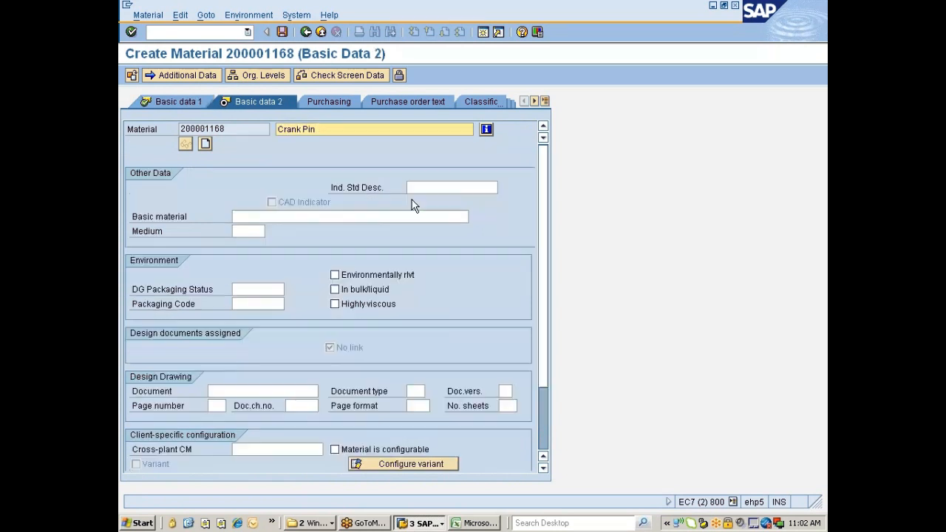
click(257, 290)
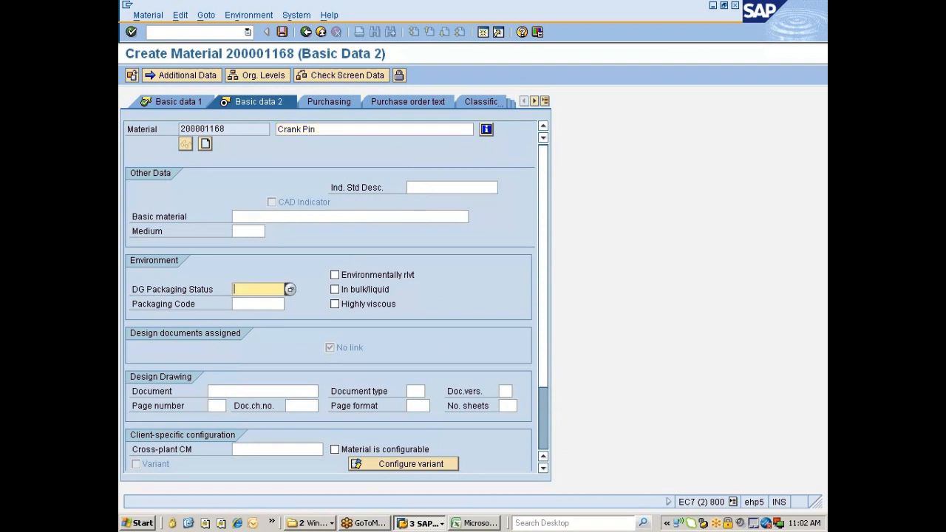
click(257, 304)
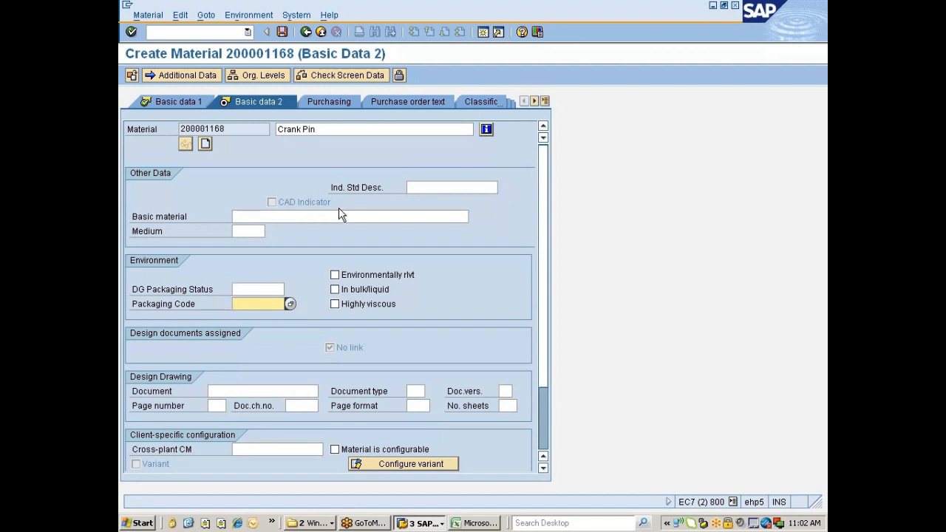
Step: In the customizing session, re-enter selection group 238 for Dangerous Goods Indicator Profile and return to the implementation guide
key(alt+Tab)
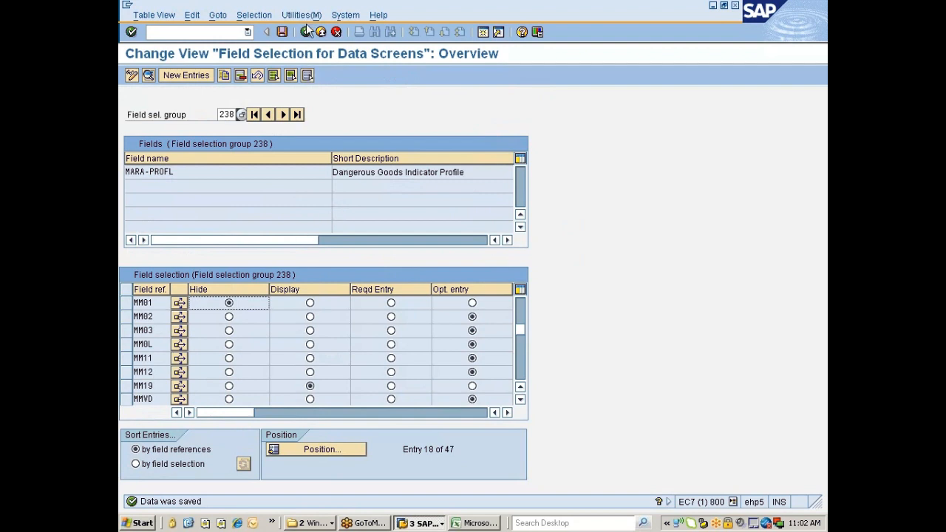
click(305, 33)
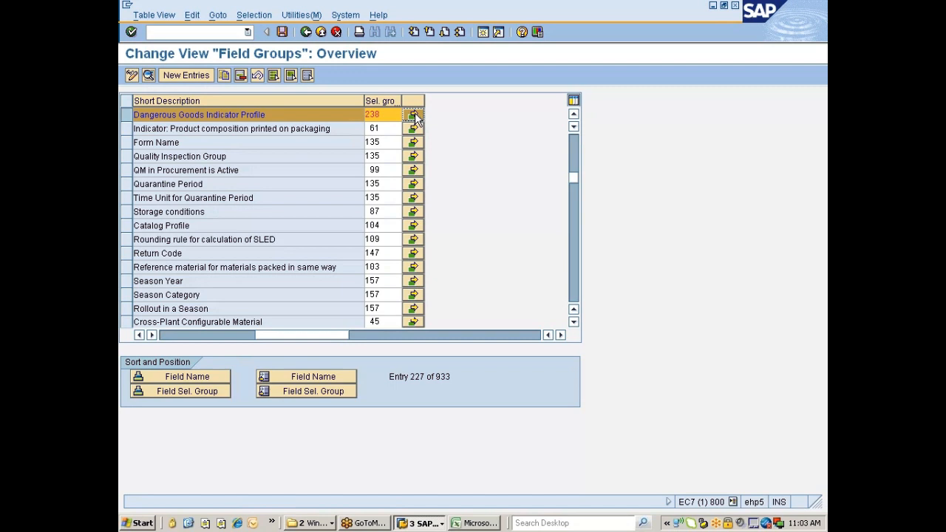
click(382, 115)
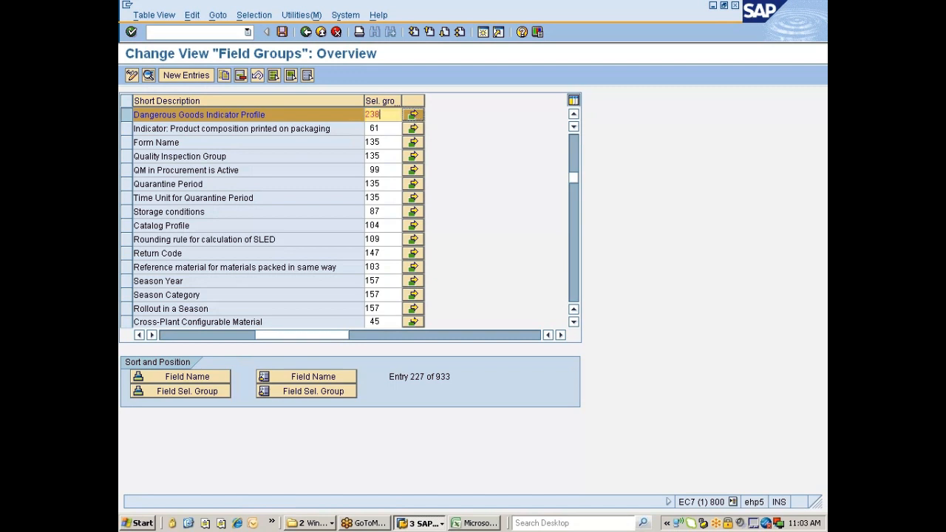
key(BackSpace)
key(BackSpace)
key(BackSpace)
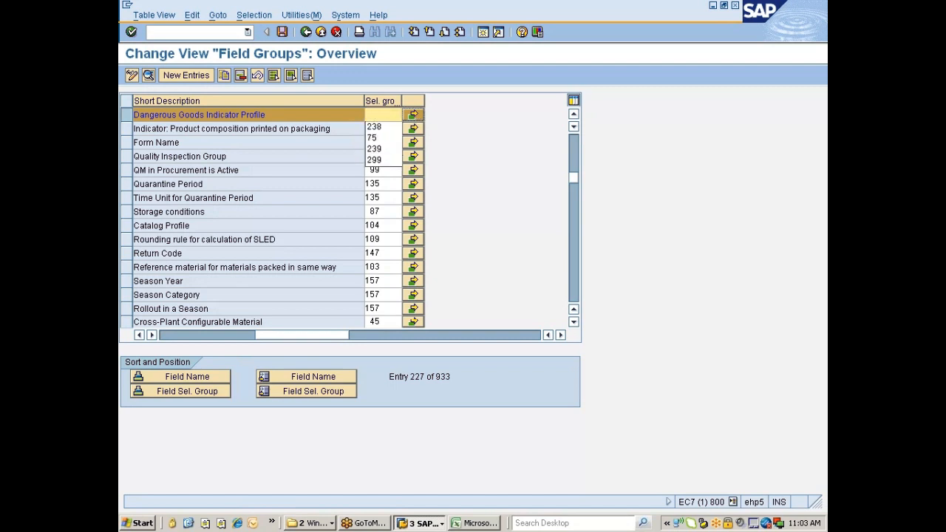
click(377, 127)
click(305, 32)
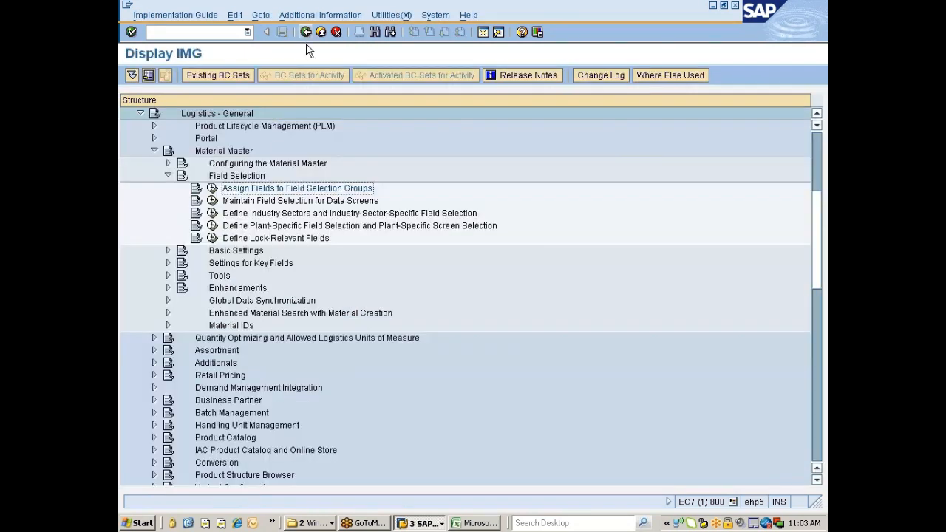
Step: Display field selection group 125 in Maintain Field Selection for Data Screens and return to the implementation guide
click(259, 204)
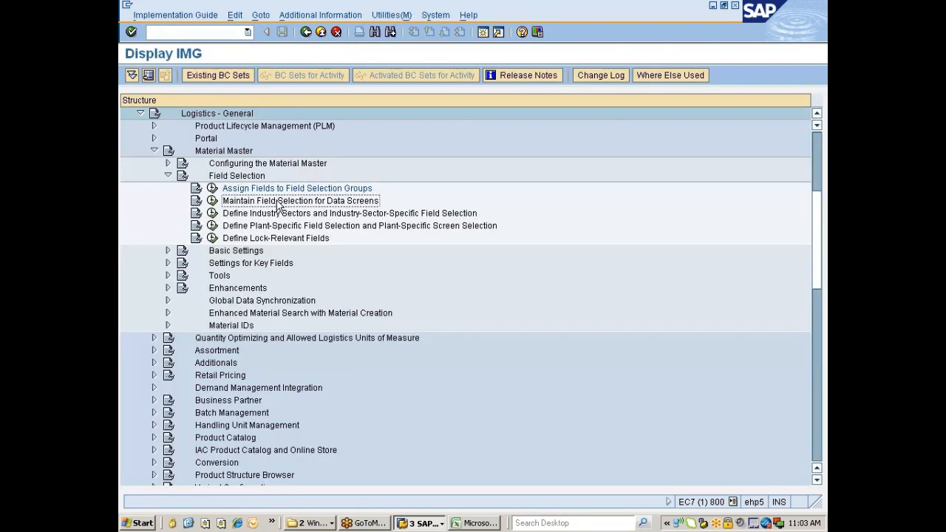
click(211, 200)
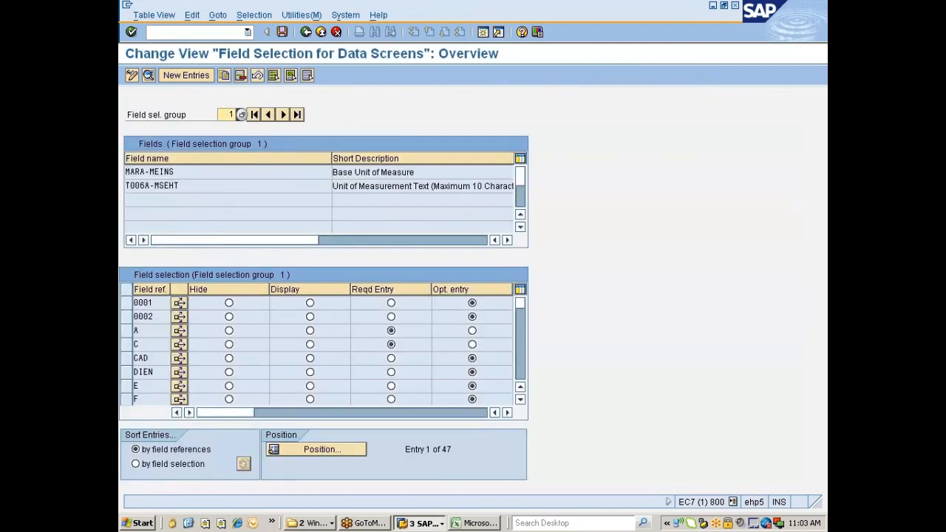
key(BackSpace)
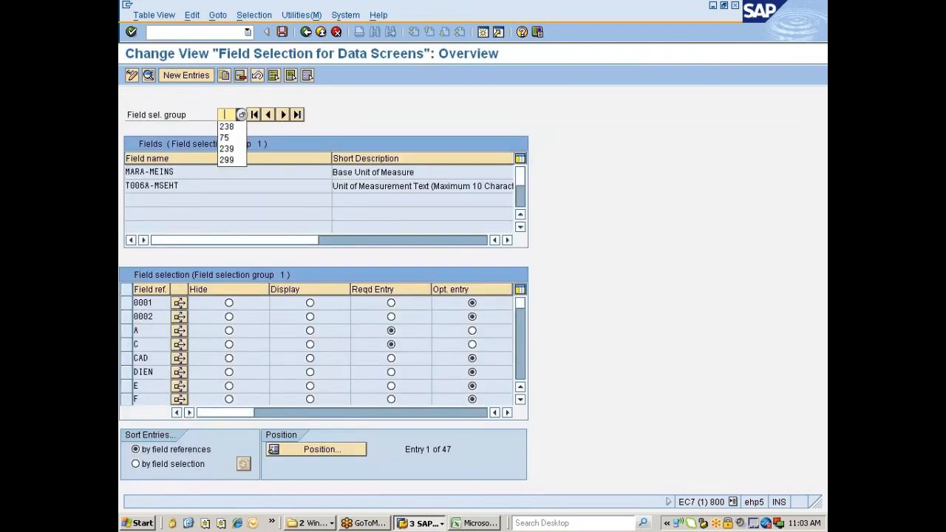
text(125)
key(Return)
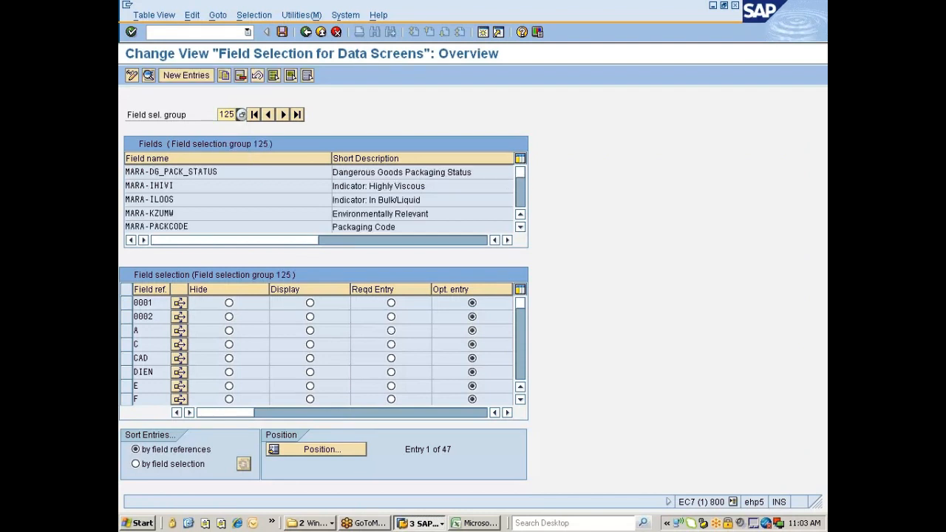
click(305, 33)
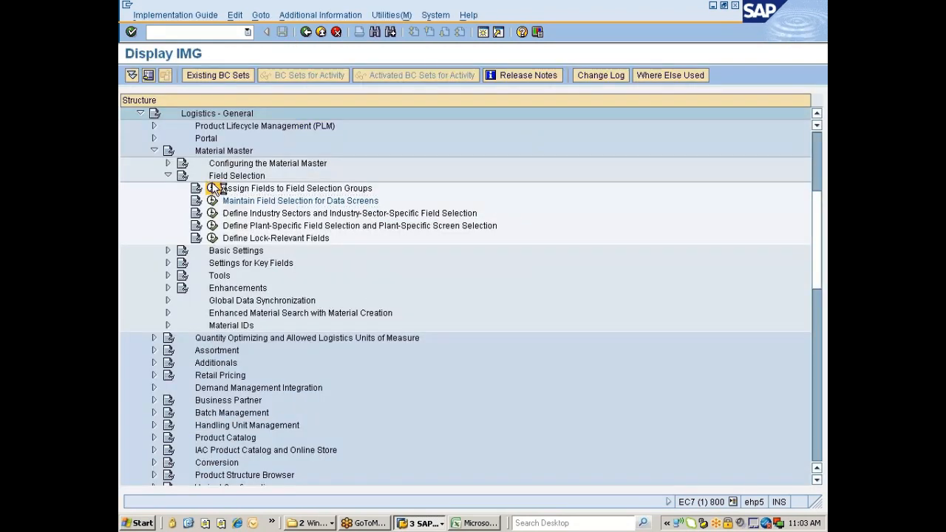
Step: Reopen Maintain Field Selection for Data Screens and display field selection group 238
click(212, 187)
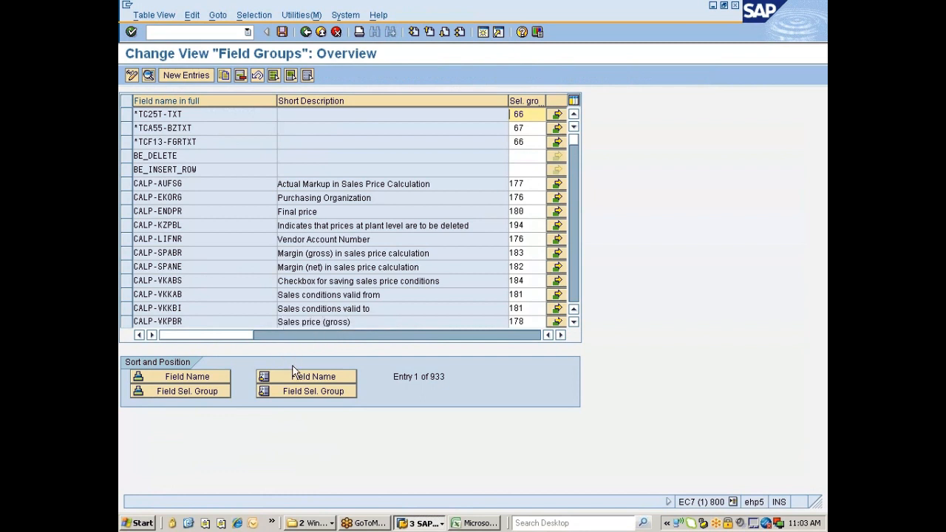
click(305, 33)
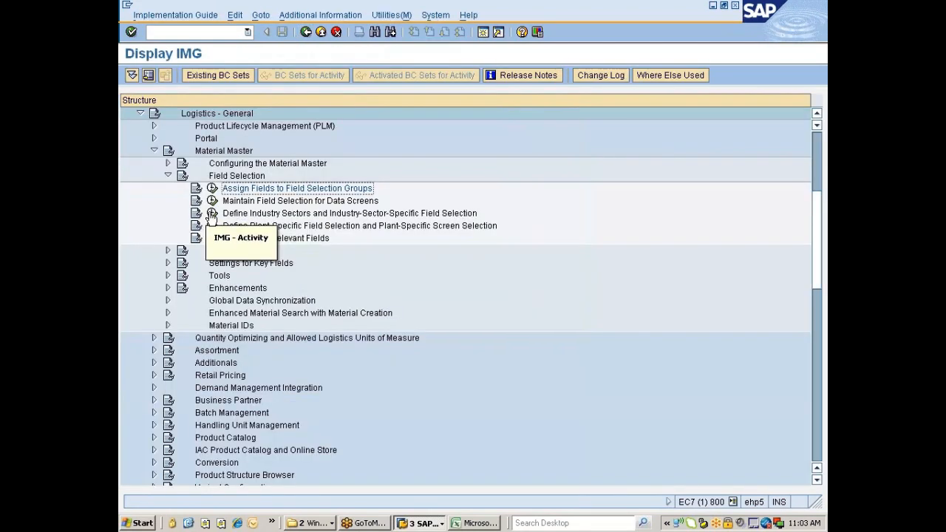
click(212, 201)
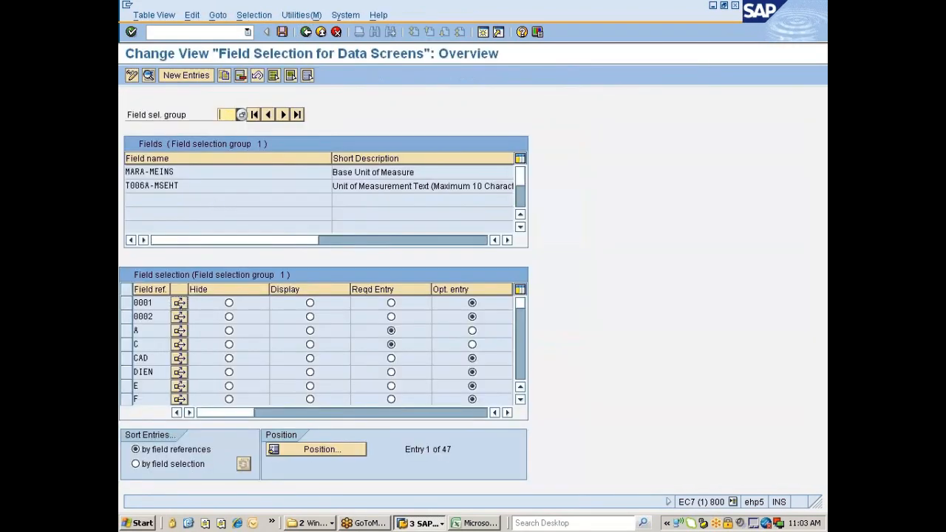
text(238)
key(Return)
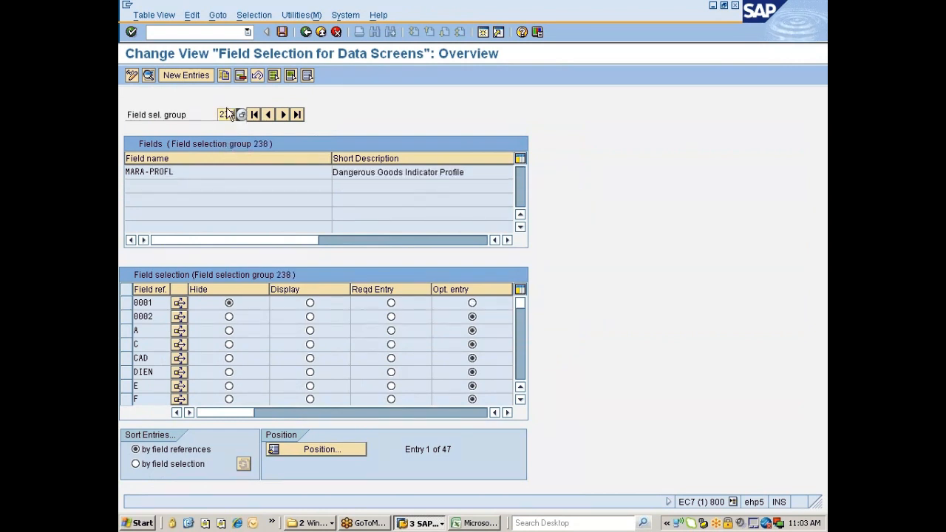
Step: Switch the display to field selection group 125, save the settings, and return to the implementation guide
key(BackSpace)
key(BackSpace)
key(BackSpace)
text(125)
key(Return)
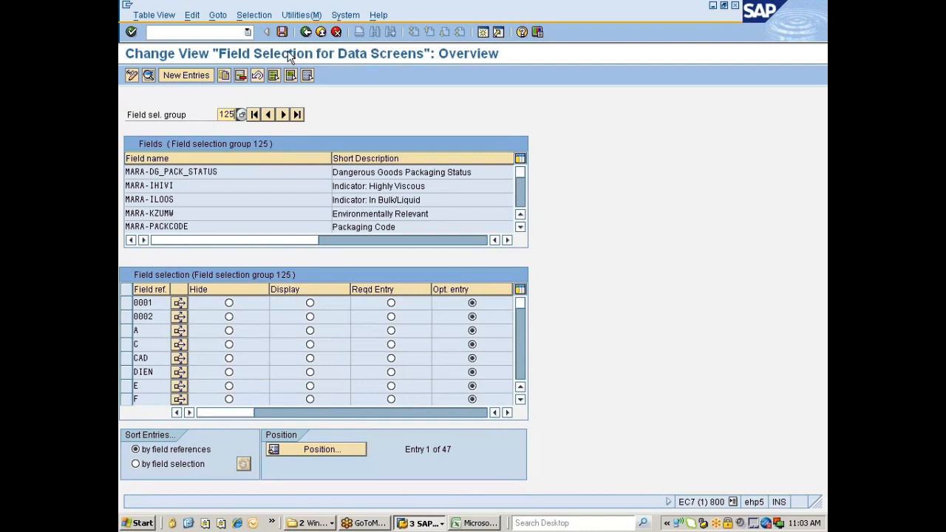
click(282, 32)
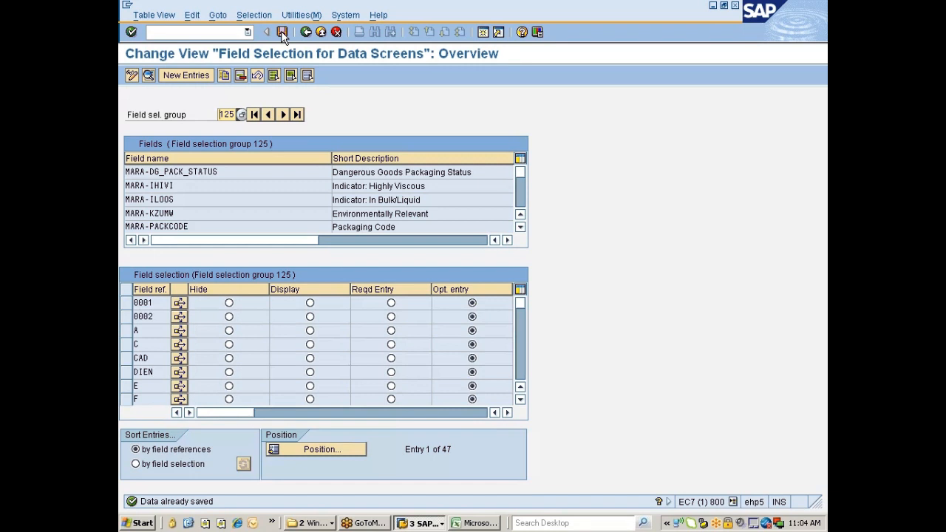
click(281, 32)
click(307, 33)
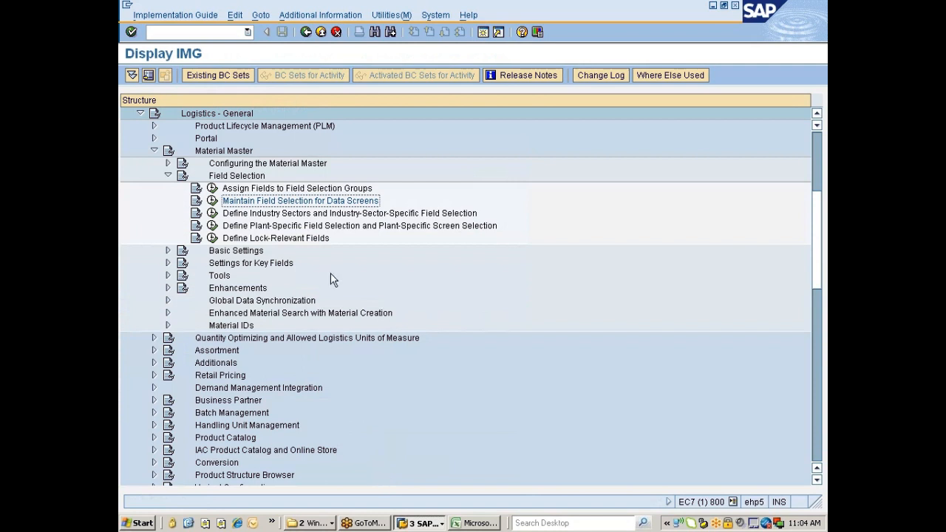
Step: Open Assign Fields to Field Selection Groups and try to locate the field Environmentally Relevant by field name
click(257, 189)
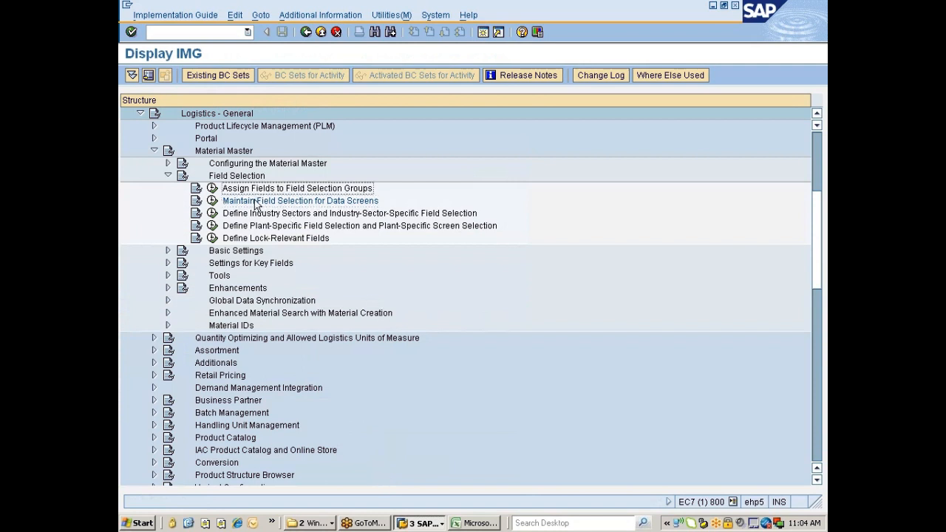
click(255, 201)
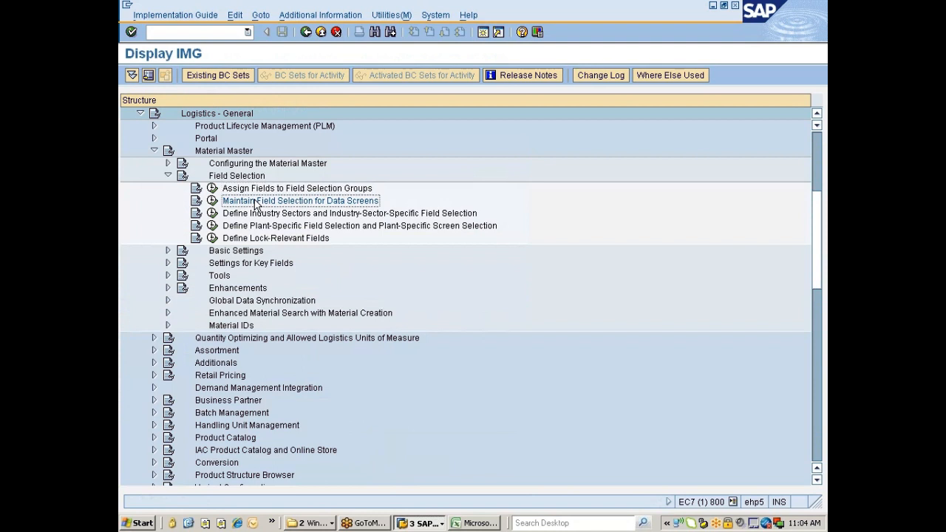
click(212, 187)
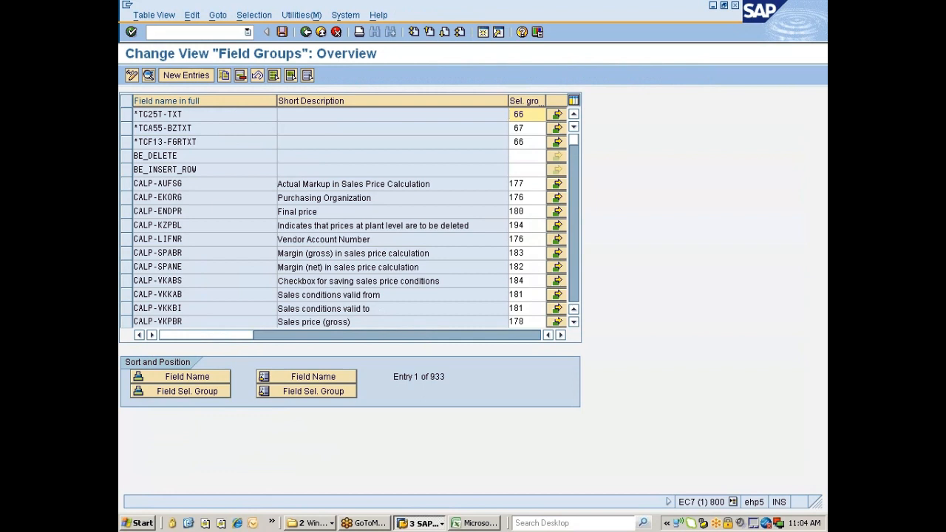
click(323, 377)
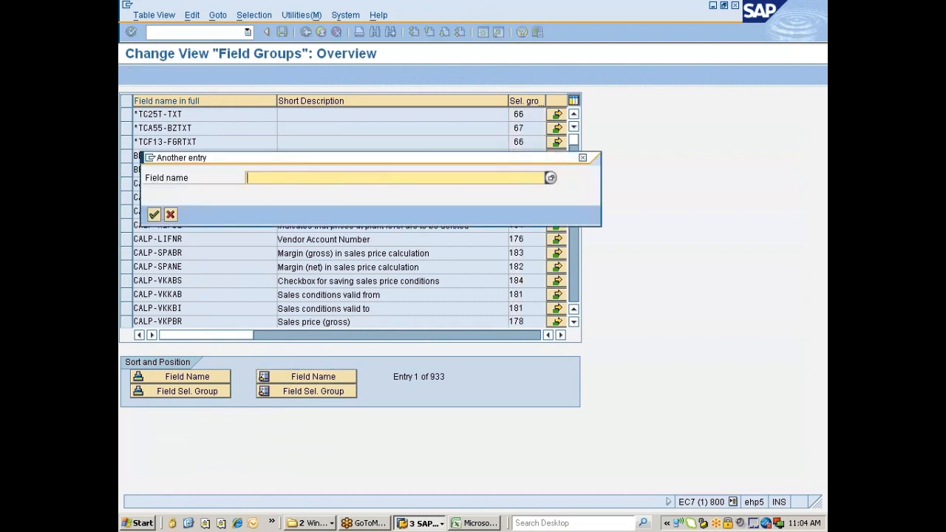
text(Environmentally Relevant)
key(Return)
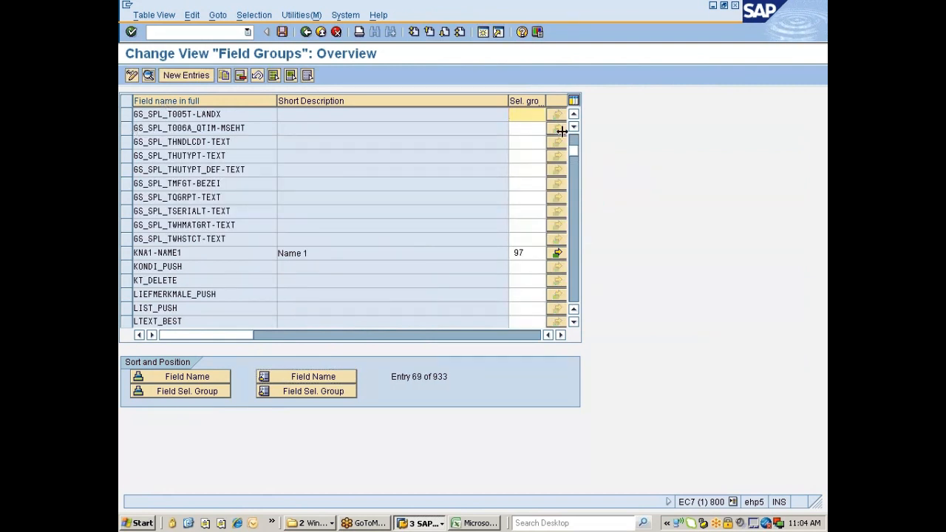
click(306, 31)
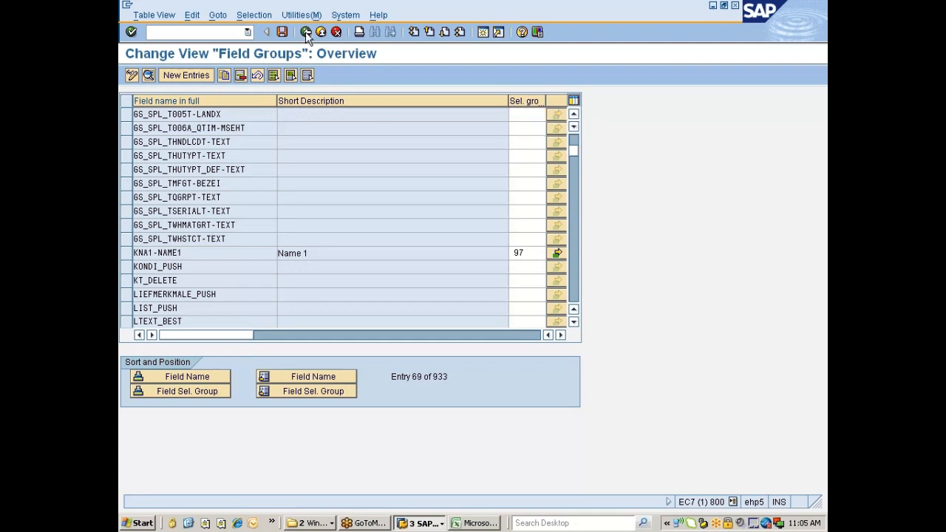
Step: Open Maintain Field Selection for Data Screens and review the fields and settings of selection groups 1 to 10
click(212, 201)
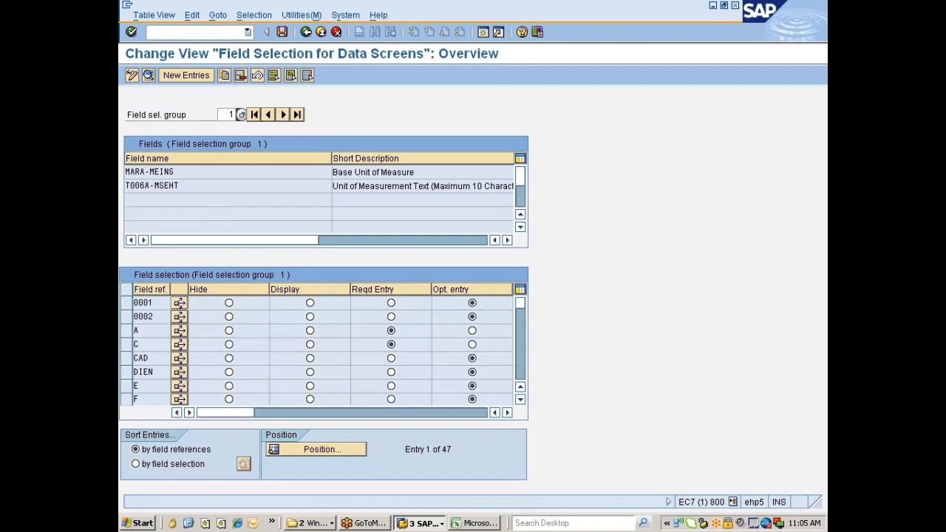
click(284, 114)
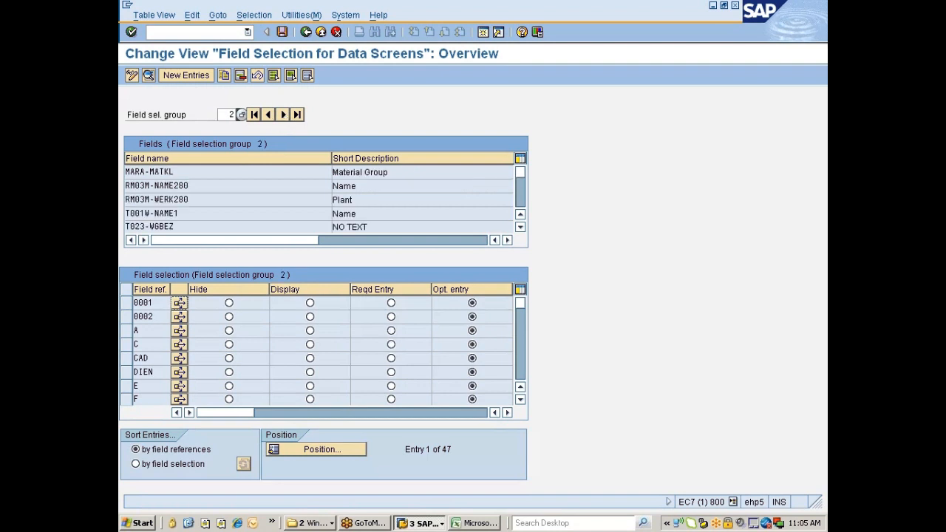
click(284, 114)
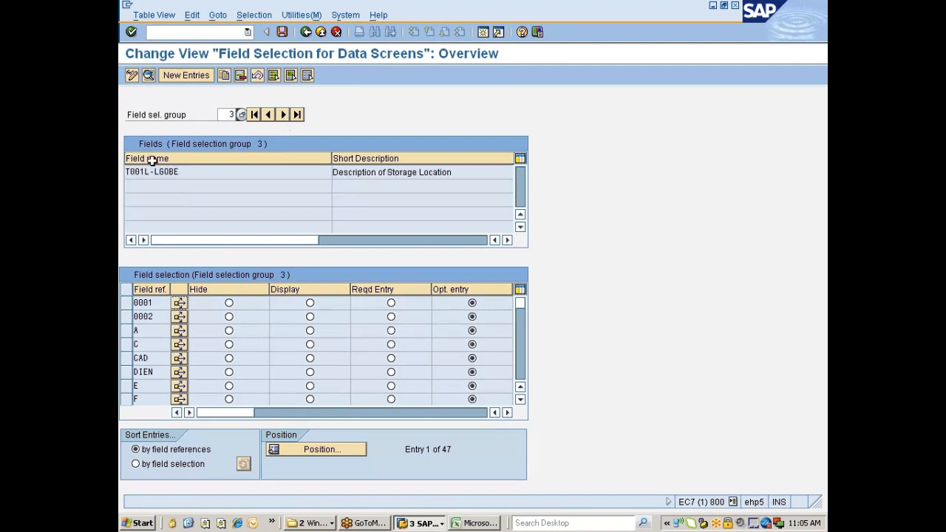
click(283, 114)
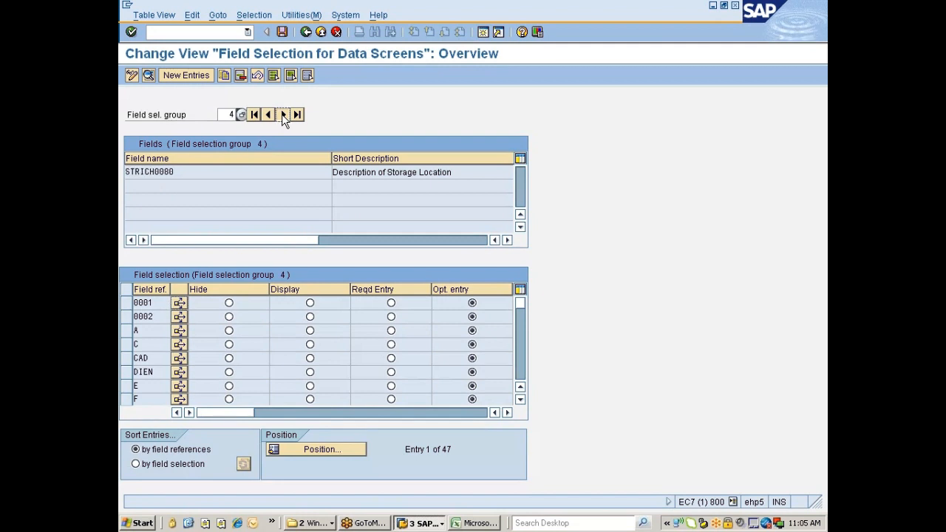
click(284, 115)
click(283, 115)
click(283, 114)
click(283, 115)
click(283, 115)
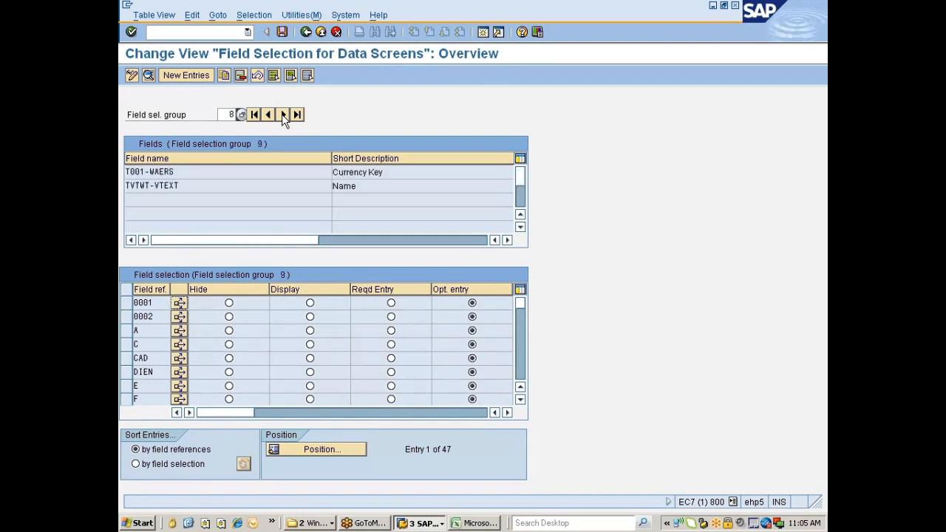
click(284, 115)
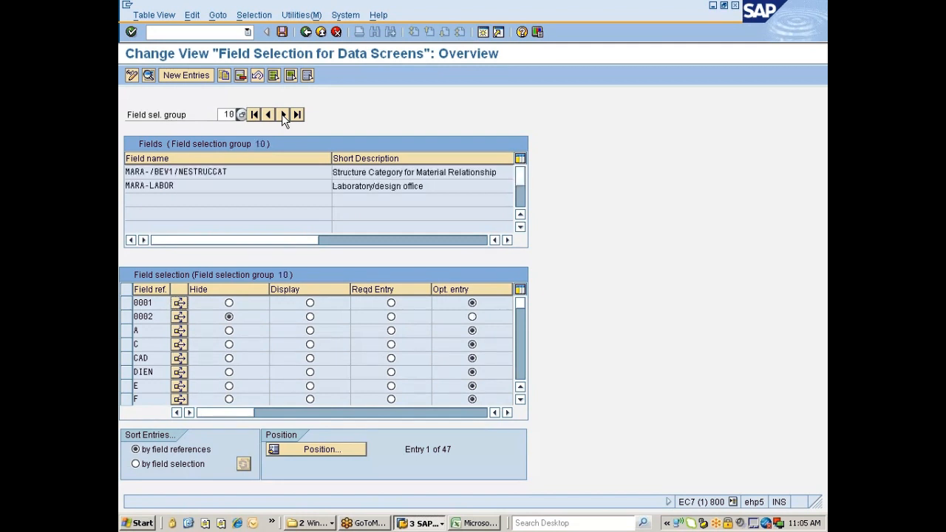
Step: Display field selection group 11 and return to the implementation guide
click(283, 115)
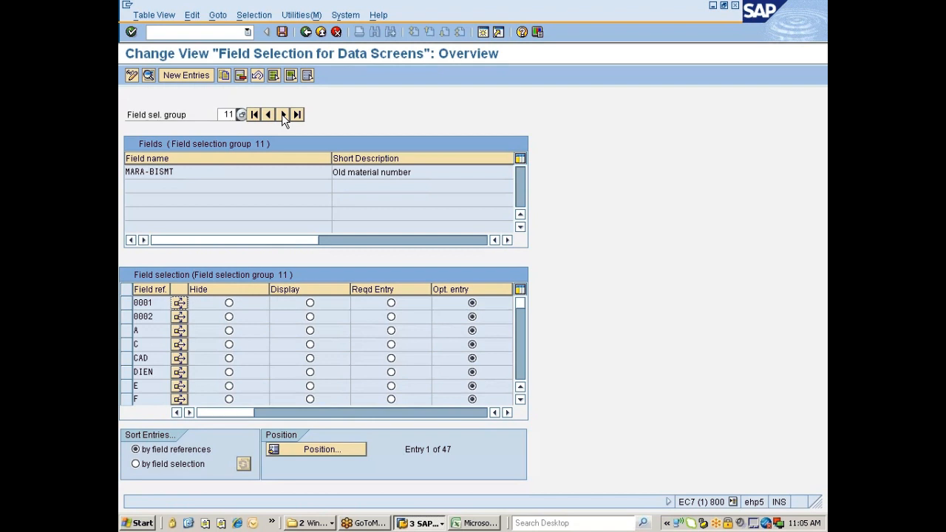
click(305, 32)
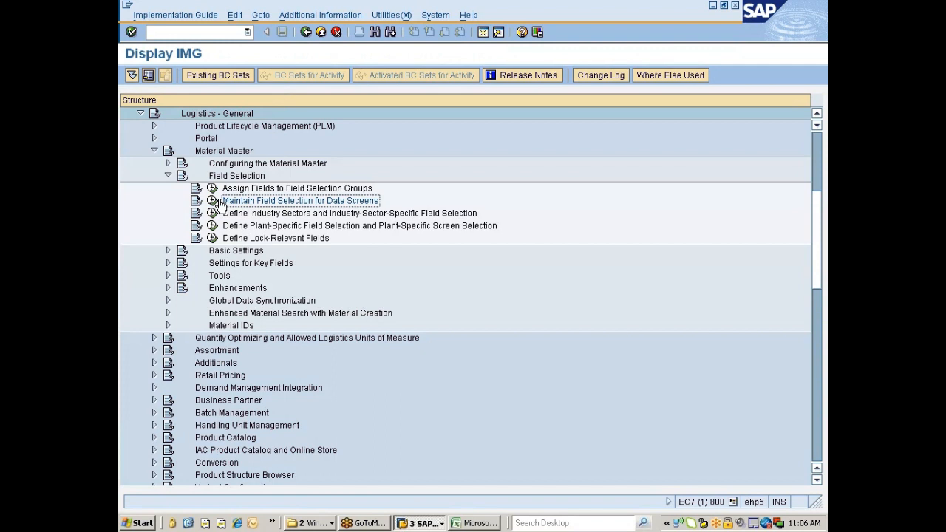
click(321, 216)
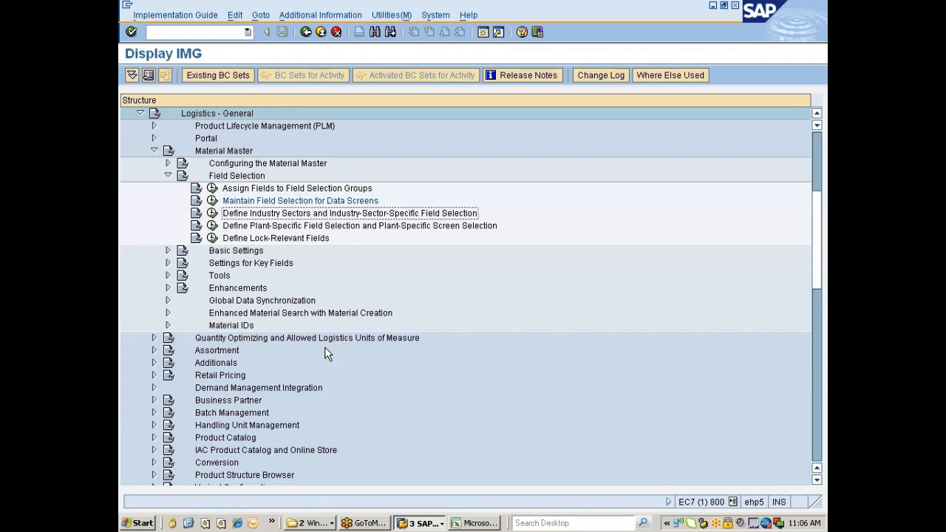
Step: Switch to the Create Material session, restart transaction MM01 and review the selectable industry sectors
click(420, 523)
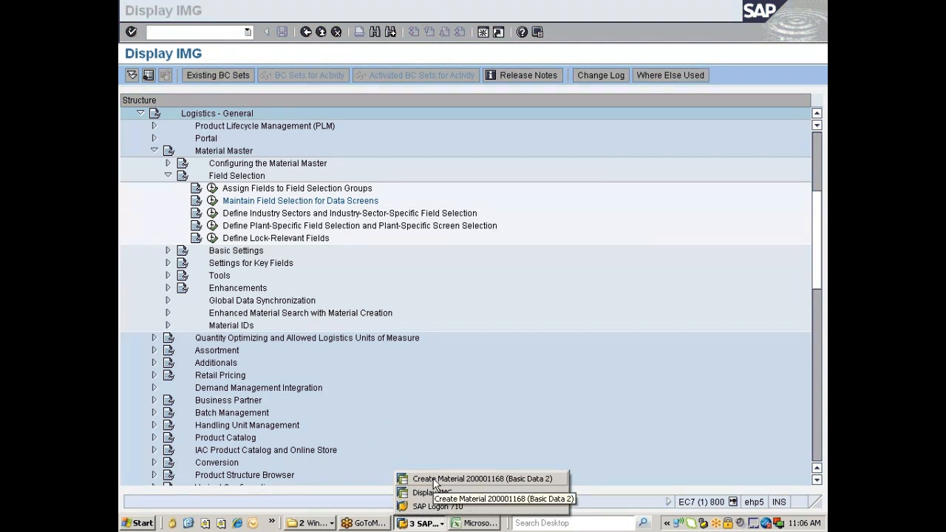
click(443, 479)
click(192, 32)
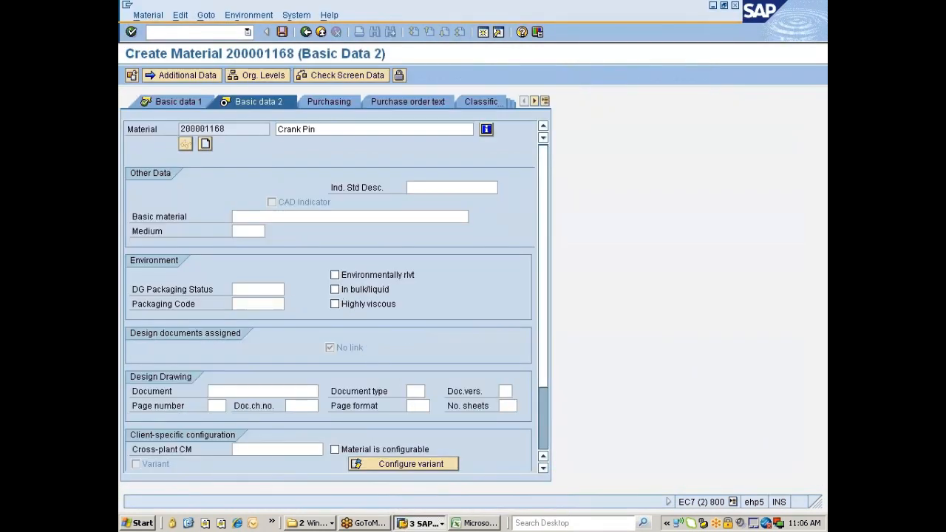
text(/nmm01)
key(Return)
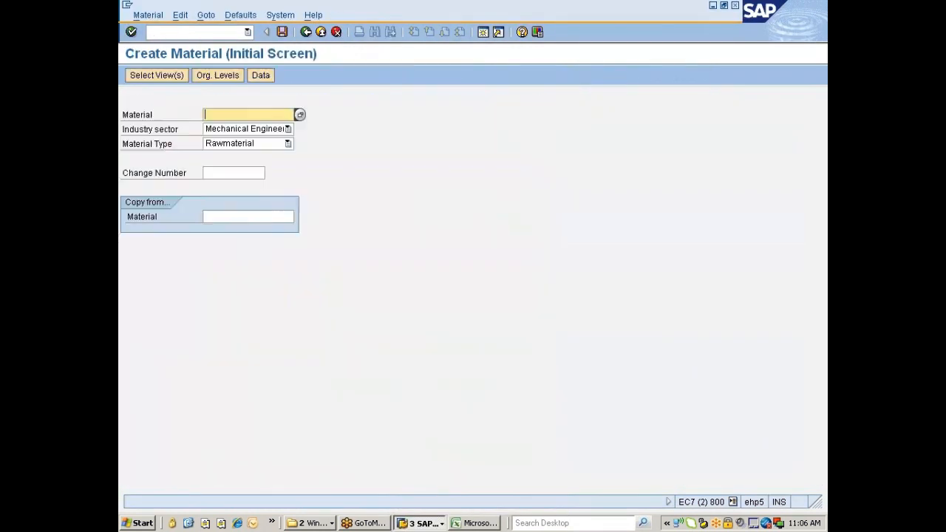
click(289, 129)
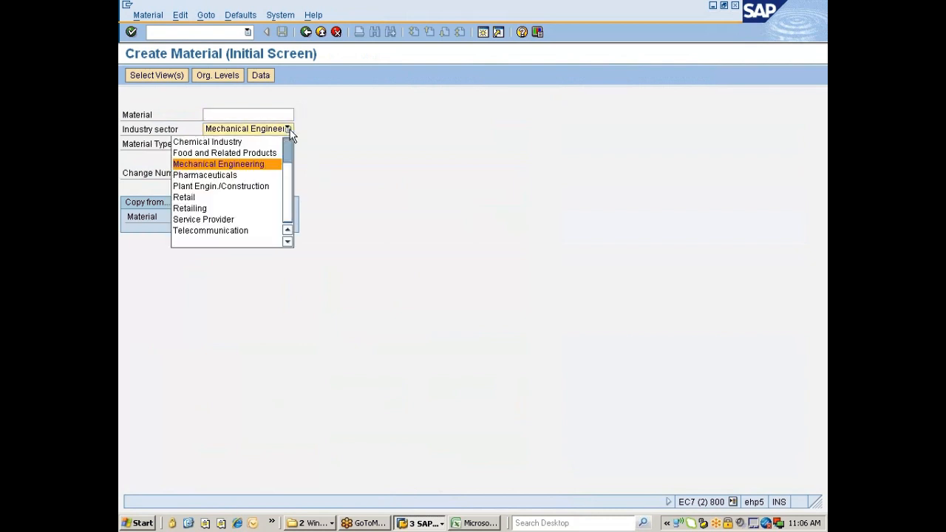
click(289, 130)
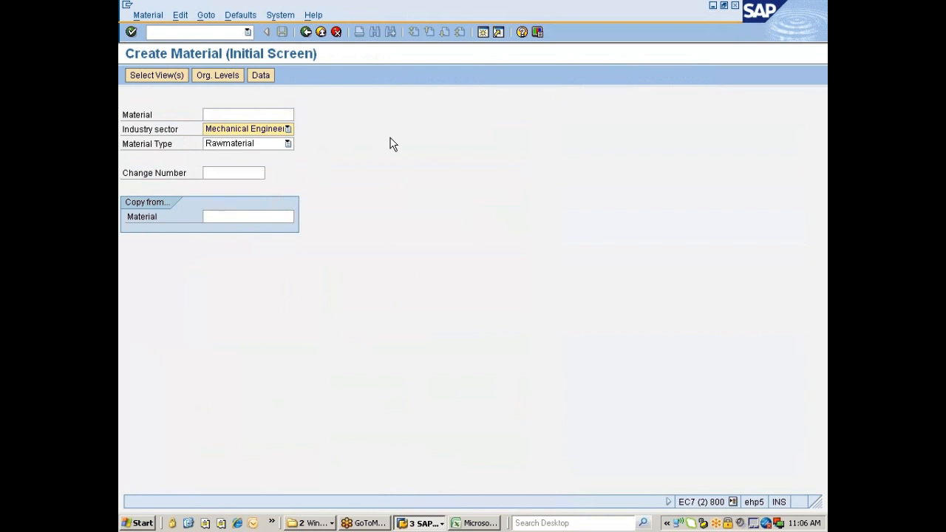
Step: Return to the implementation guide, open Define Industry Sectors and Industry-Sector-Specific Field Selection, and examine the AUTOMOTIVE, Casting Engineering and Mechanical Engineering entries
key(alt+Tab)
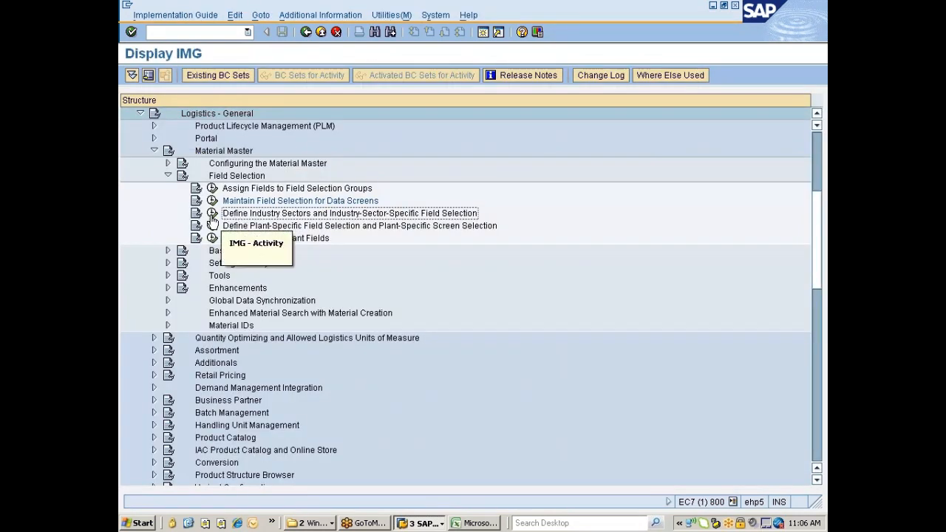
click(212, 214)
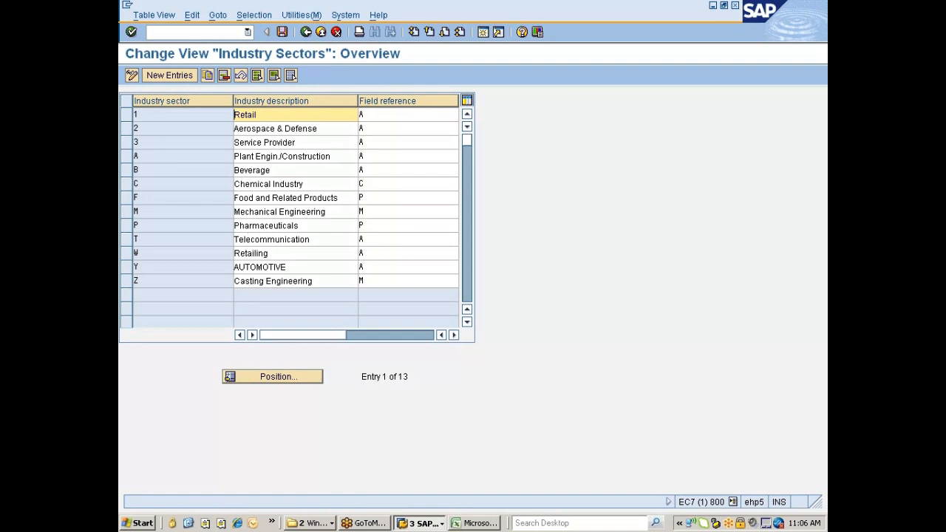
drag(233, 101, 194, 102)
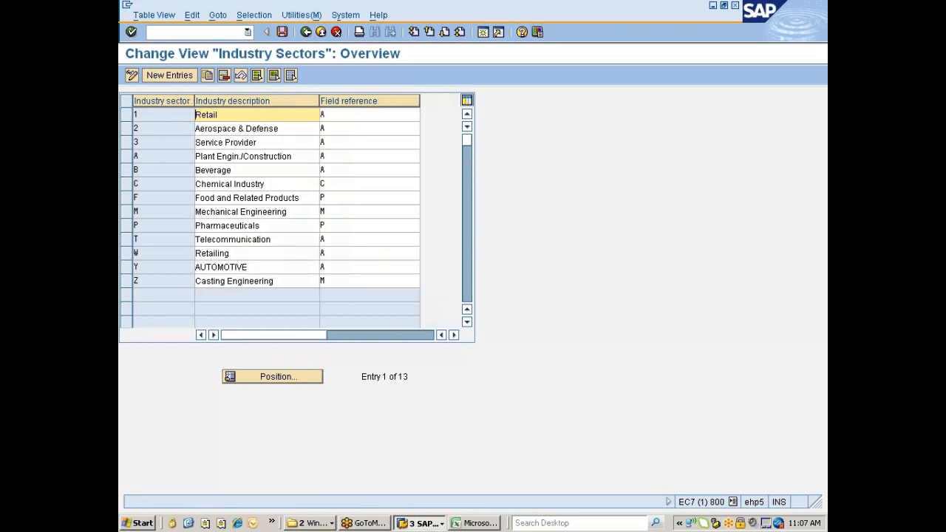
click(126, 267)
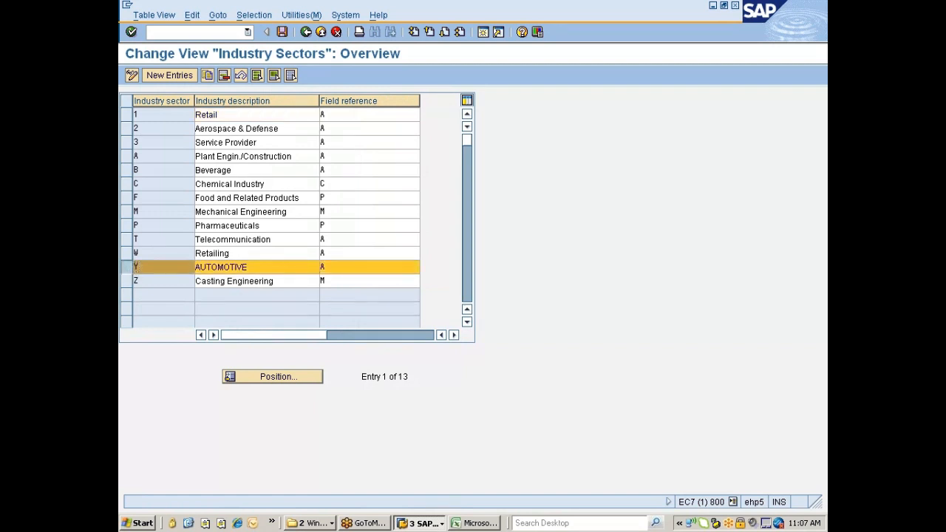
click(135, 267)
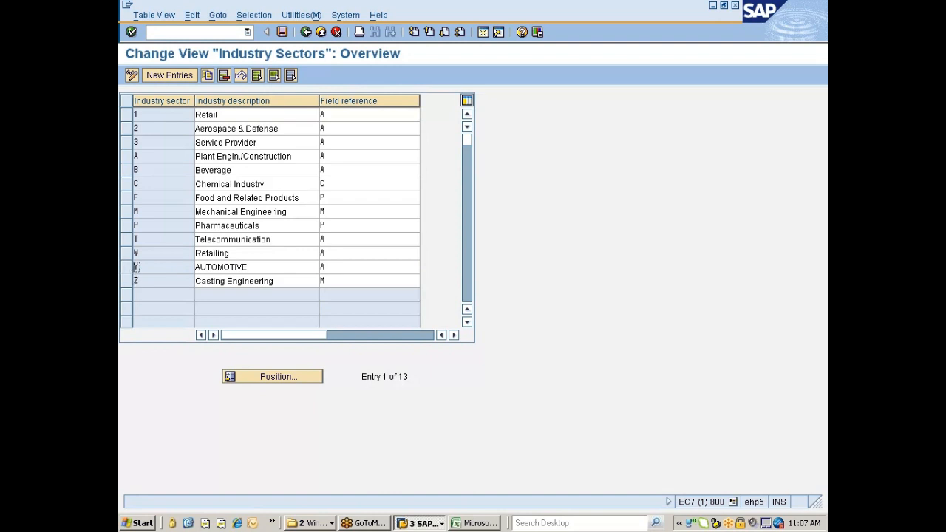
drag(127, 268, 128, 280)
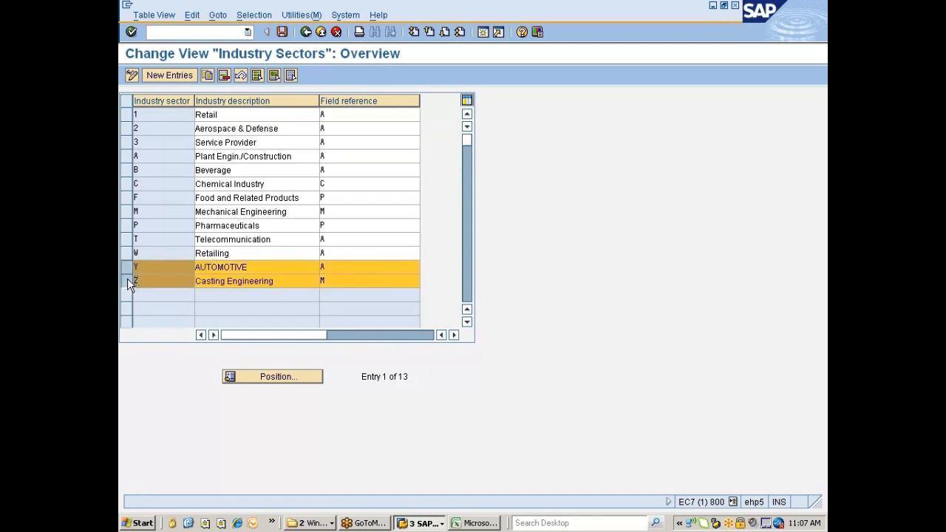
click(127, 278)
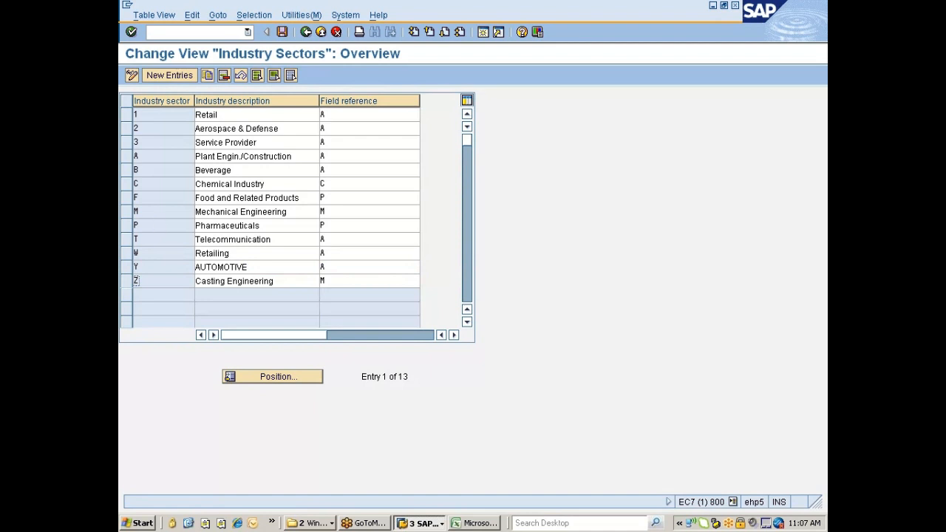
click(131, 211)
click(167, 76)
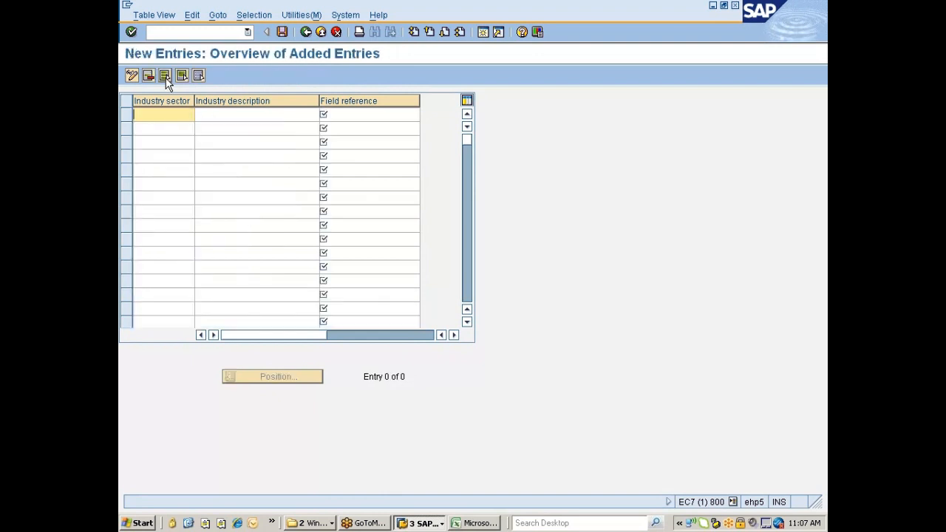
click(323, 115)
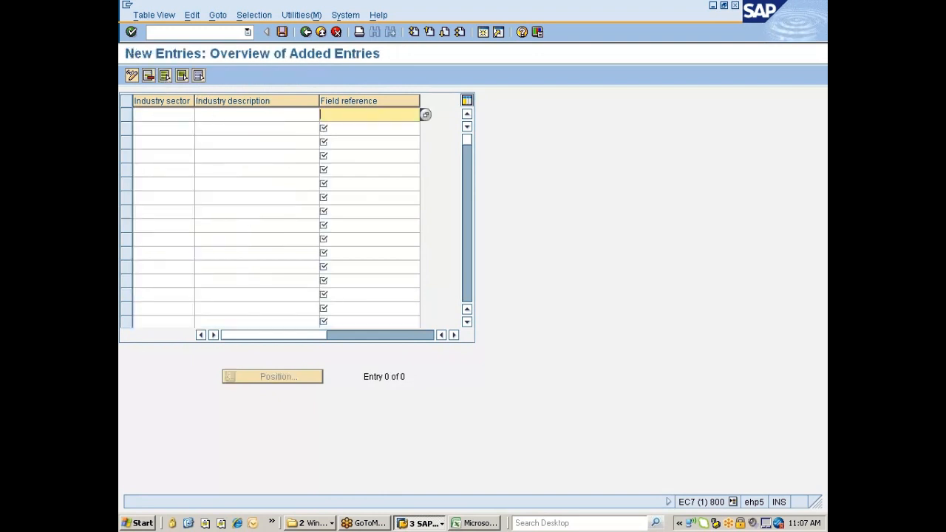
click(305, 32)
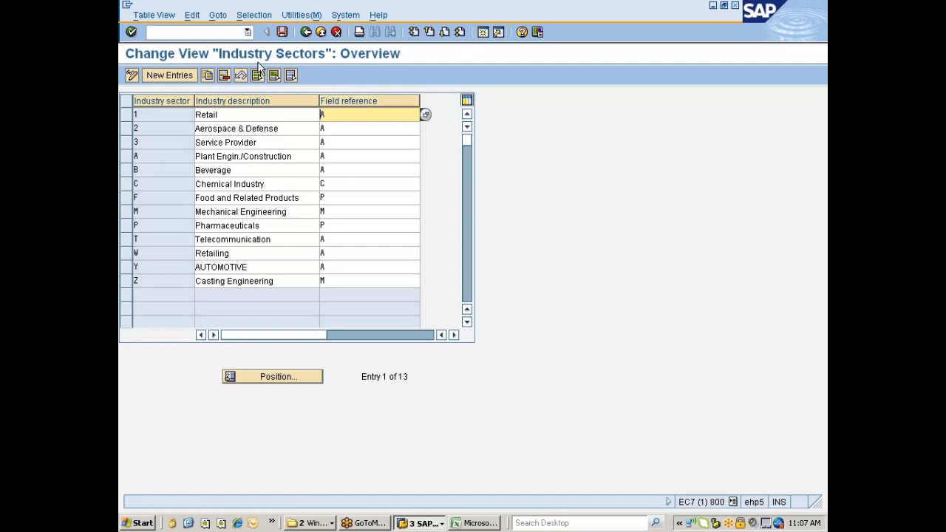
click(305, 32)
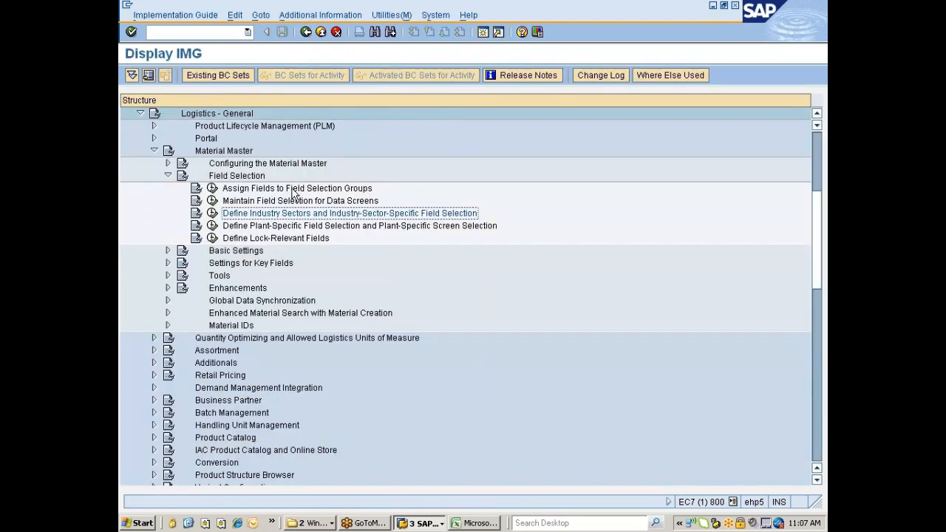
Step: Open Assign Fields to Field Selection Groups and display field selection group 177 from the CALP-AUFSG row
click(247, 189)
click(212, 188)
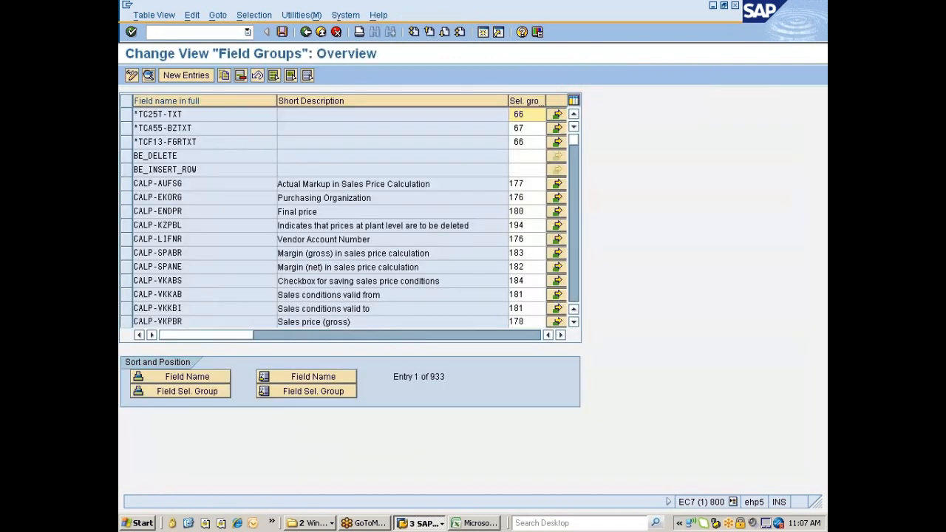
click(310, 377)
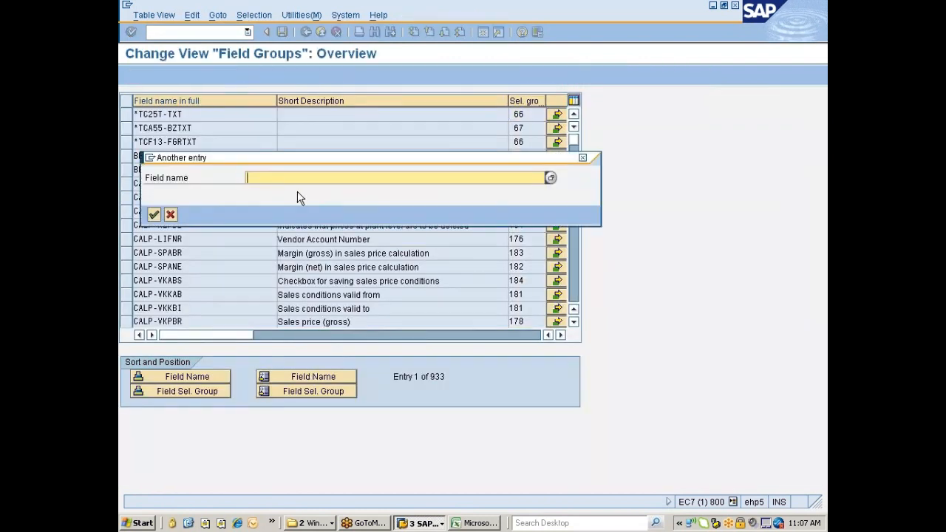
click(582, 160)
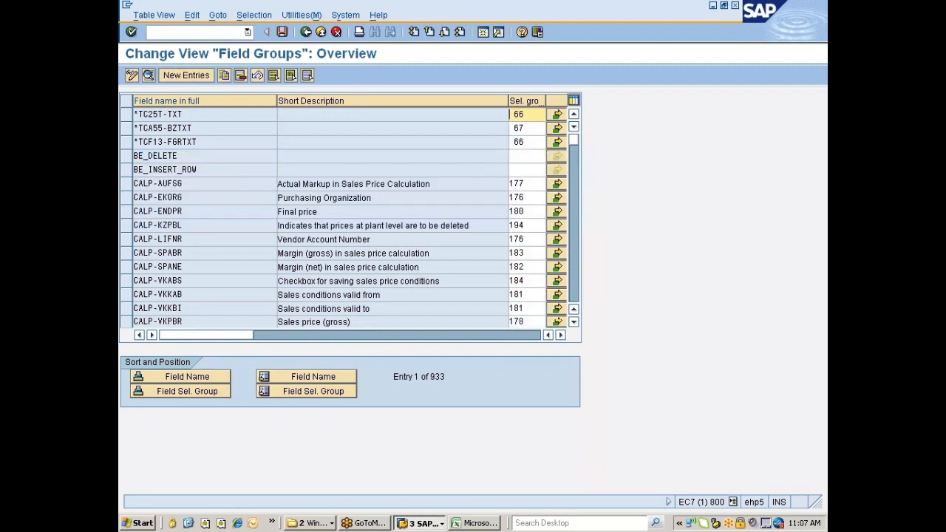
click(557, 184)
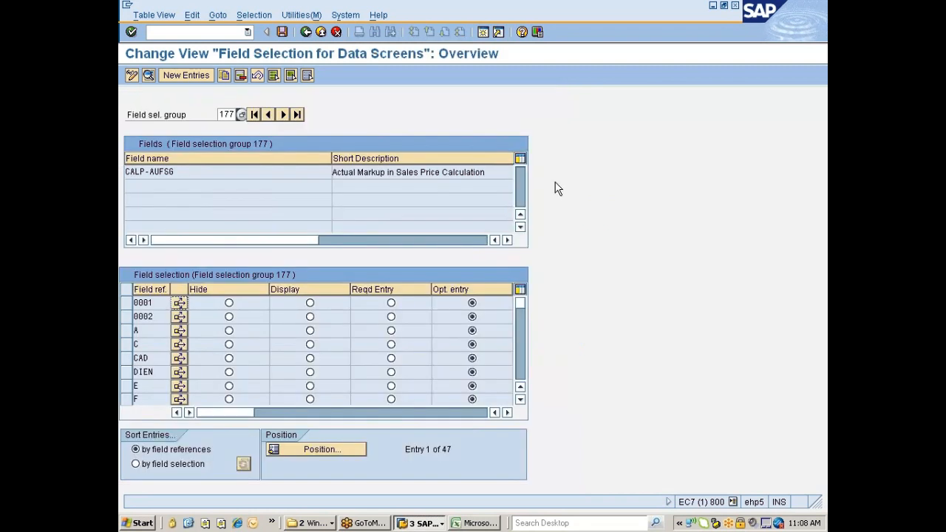
Step: Create field reference U, save it in the Nissan changes customizing request, and return to the implementation guide
click(184, 76)
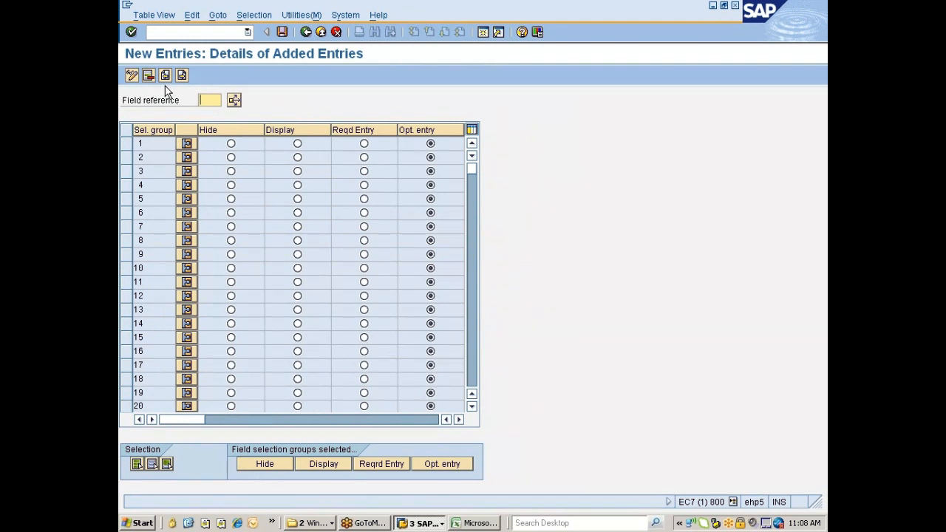
text(U)
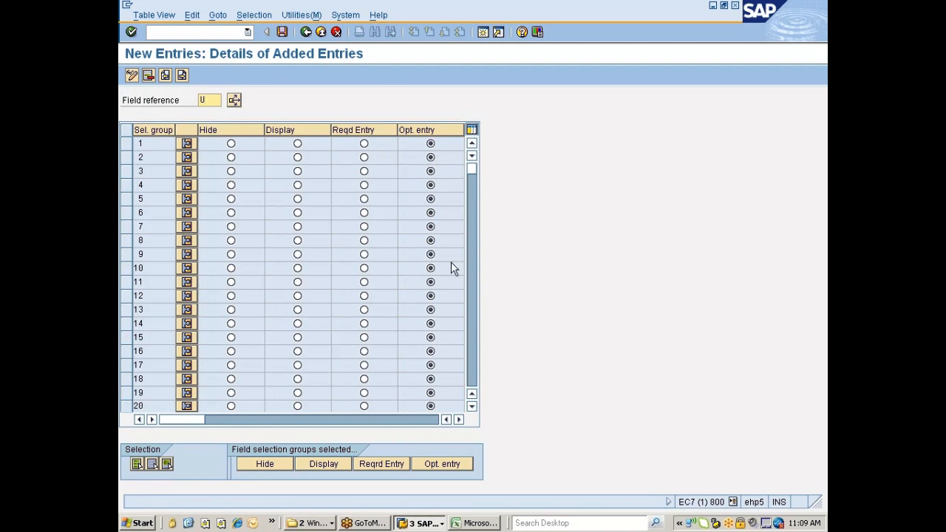
click(282, 32)
click(284, 32)
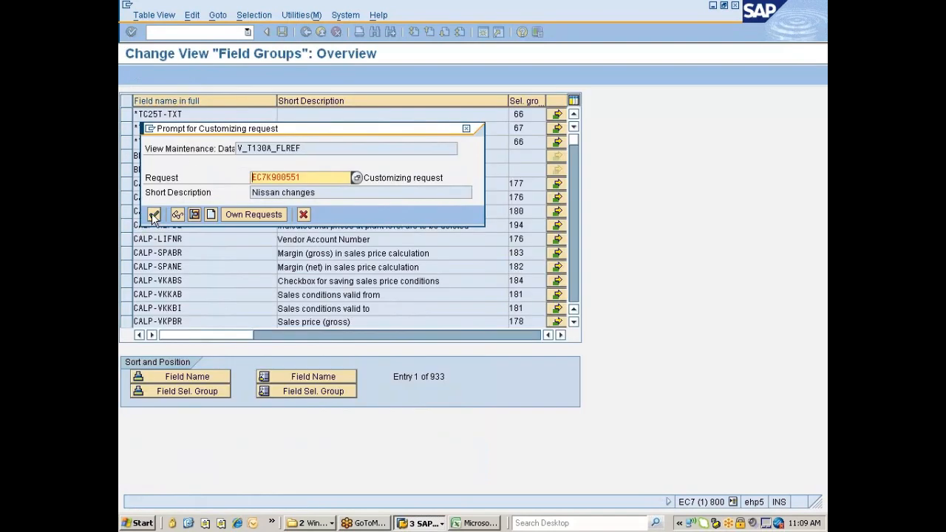
click(153, 214)
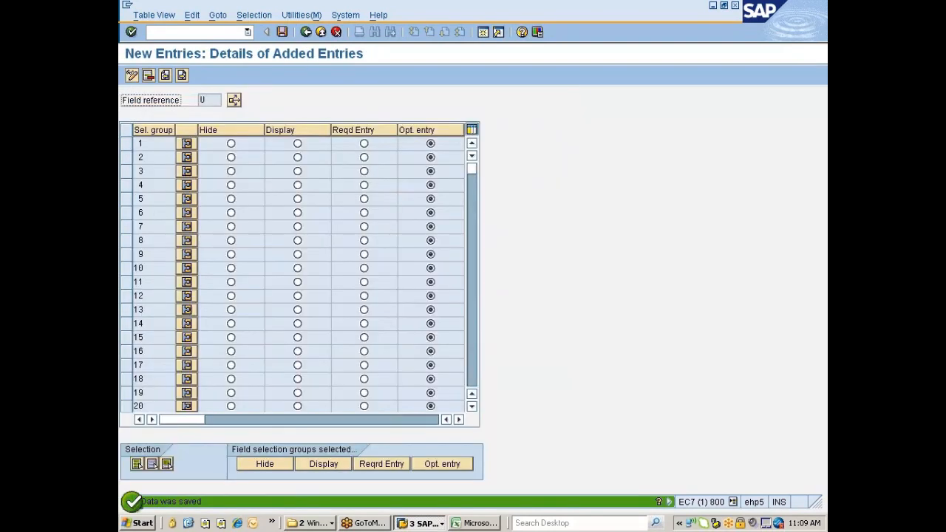
click(306, 32)
click(306, 32)
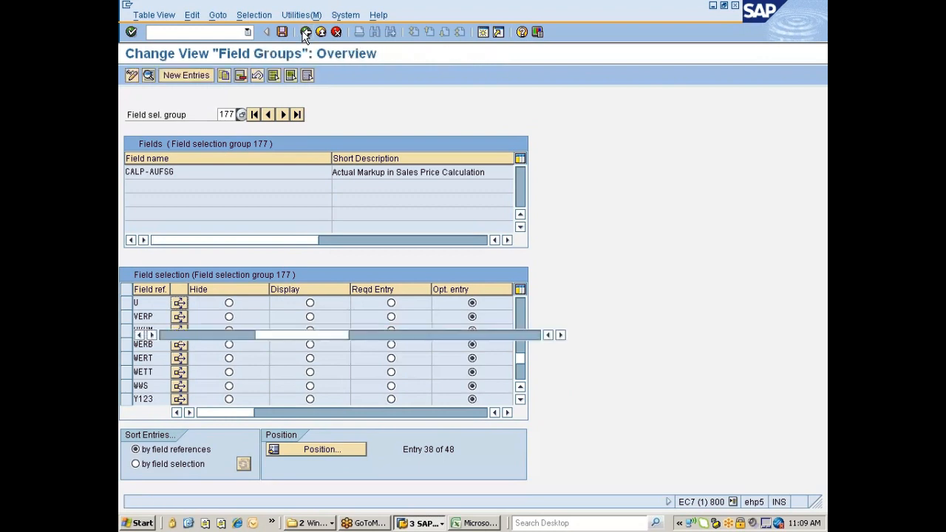
click(306, 32)
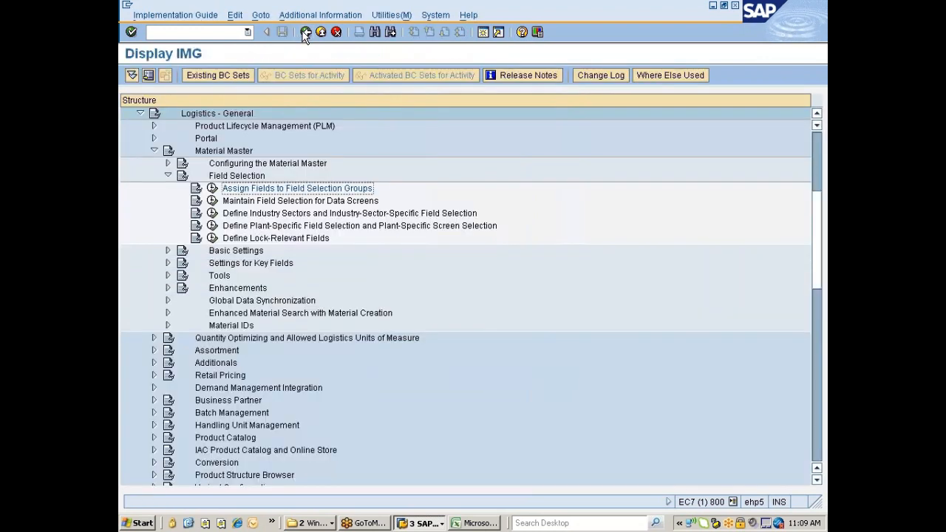
Step: Open Define Industry Sectors and Industry-Sector-Specific Field Selection and add a new entry for industry sector U with the description Manufatcuring
click(254, 216)
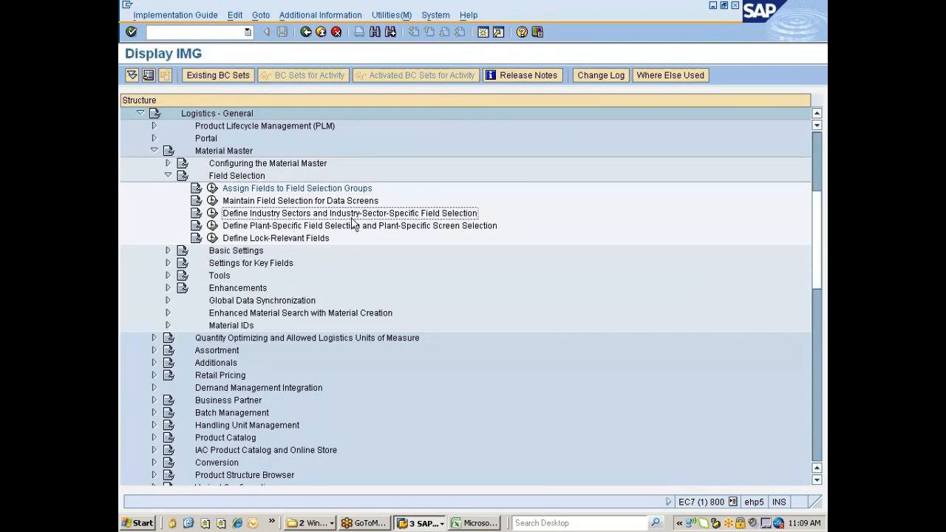
click(212, 213)
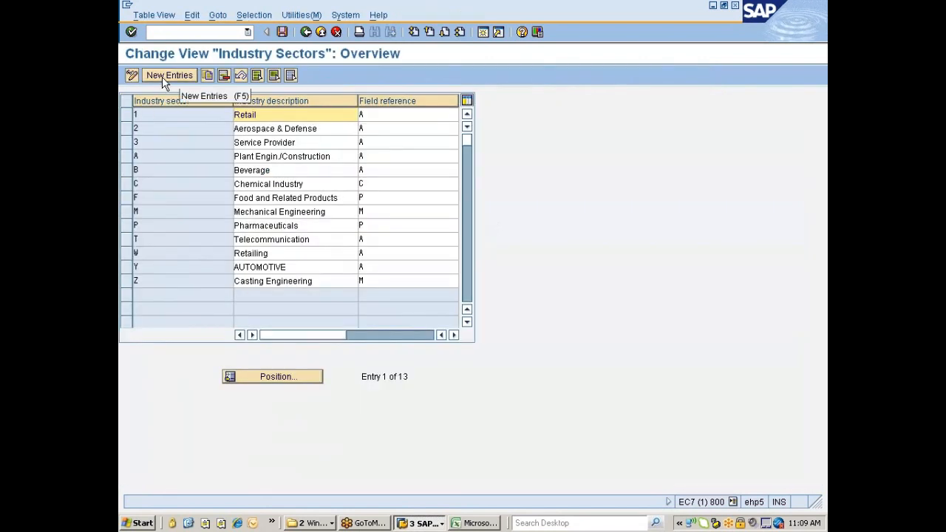
click(126, 211)
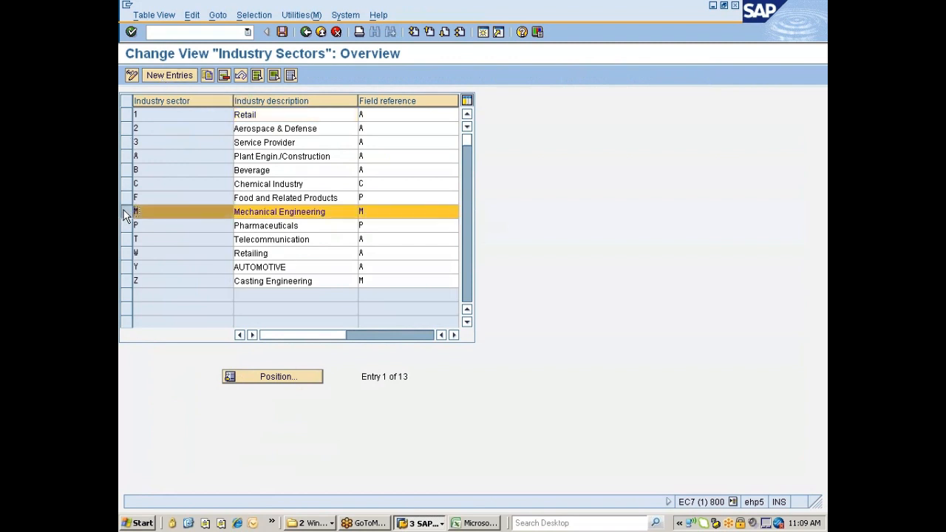
click(169, 76)
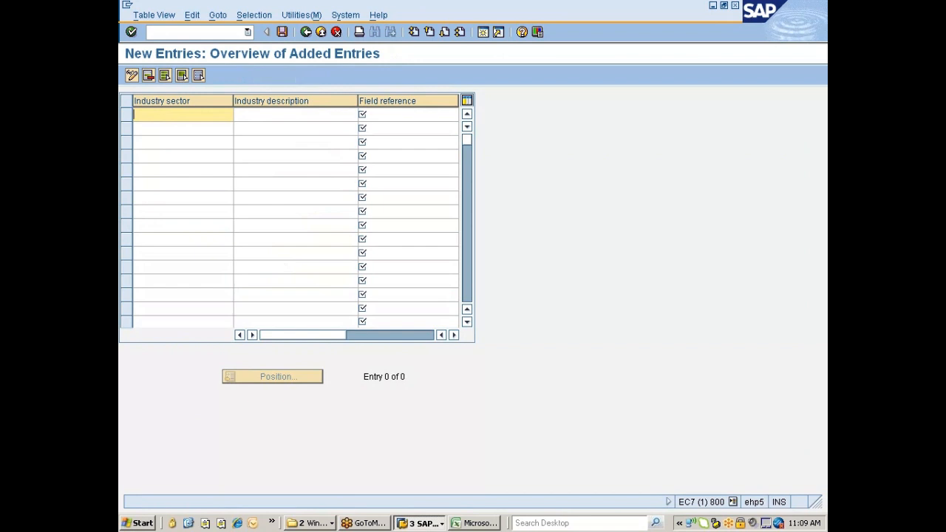
text(U)
key(Tab)
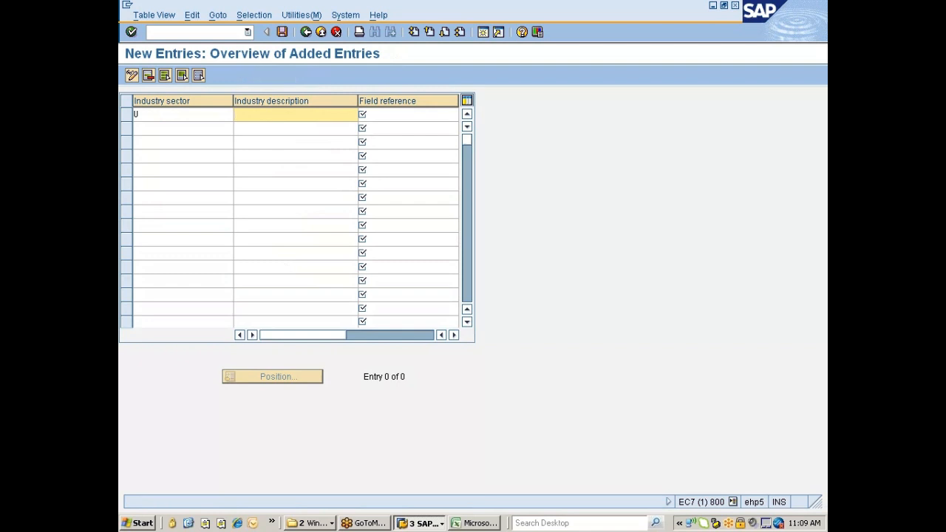
text(Manufa)
text(tcuring)
key(Tab)
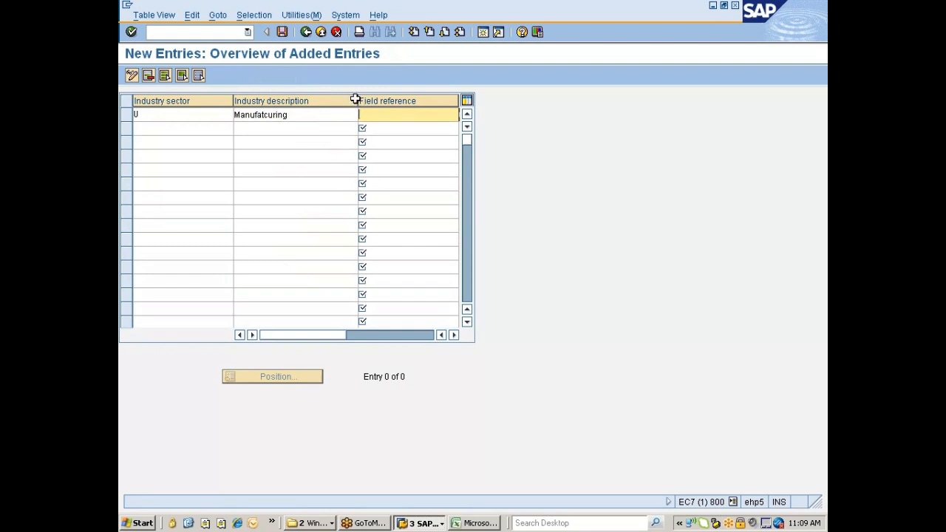
Step: Narrow the description and field reference columns, and assign field reference U to the new industry sector from the list of possible values
drag(358, 101, 325, 106)
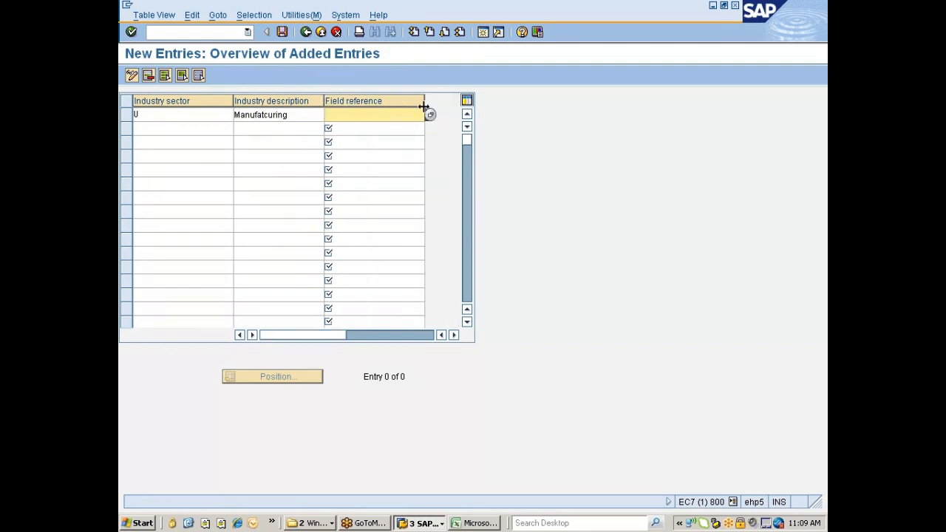
drag(424, 104, 366, 101)
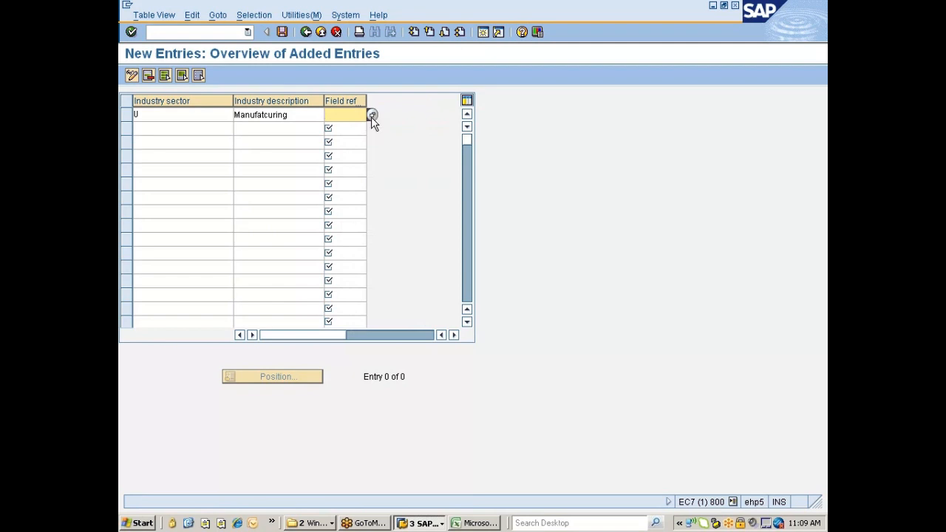
key(Return)
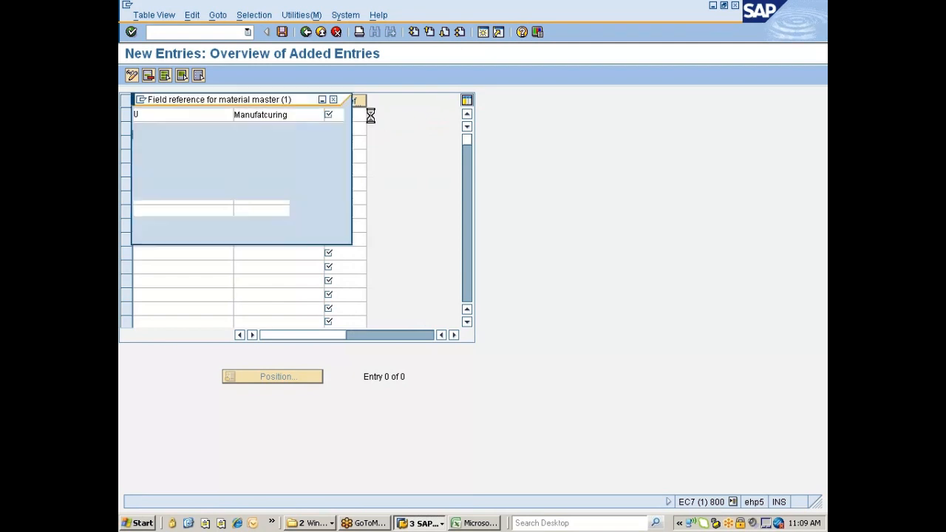
scroll(204, 295, down, 6)
scroll(206, 308, down, 4)
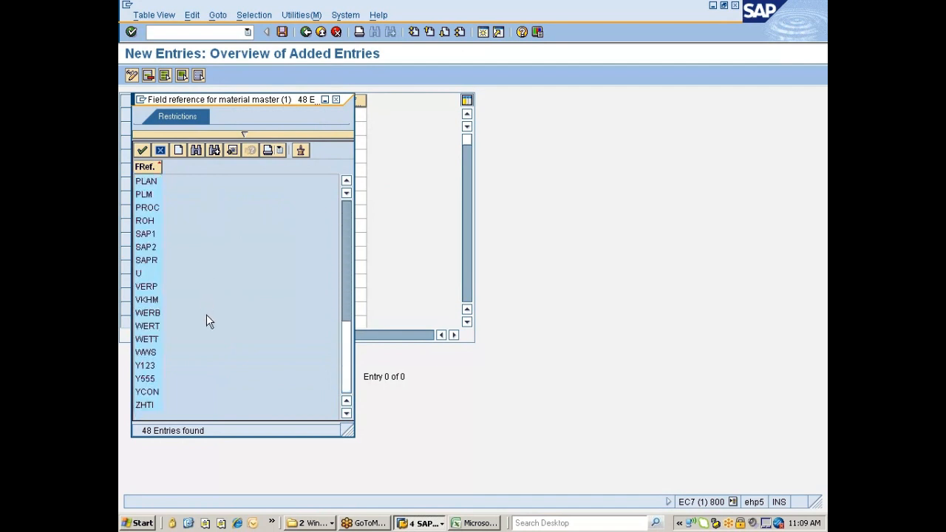
double_click(144, 275)
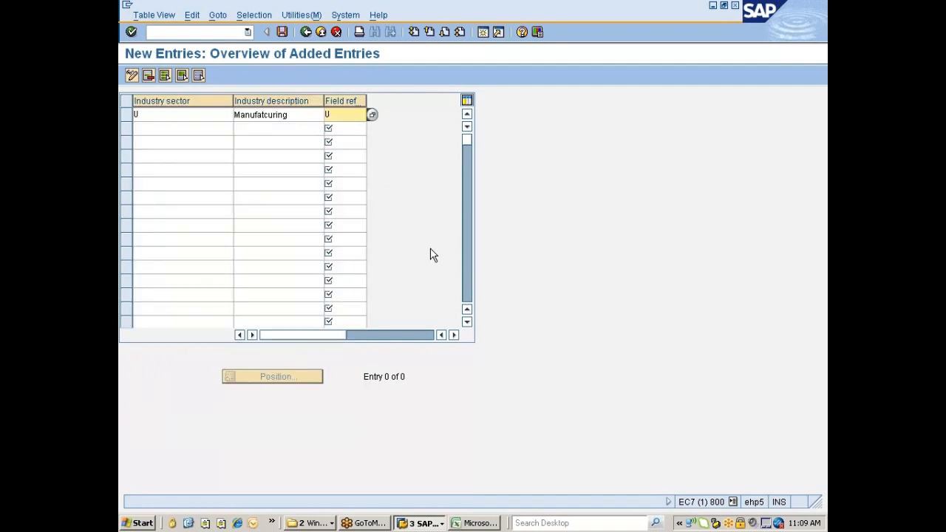
key(Return)
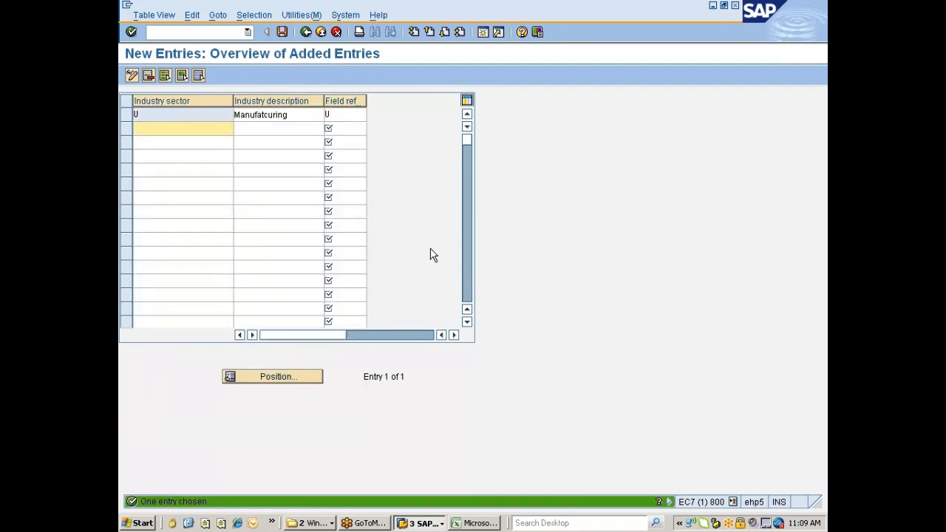
Step: Save the new industry sector entry and return to the implementation guide
click(282, 32)
click(153, 215)
drag(288, 115, 234, 115)
click(234, 114)
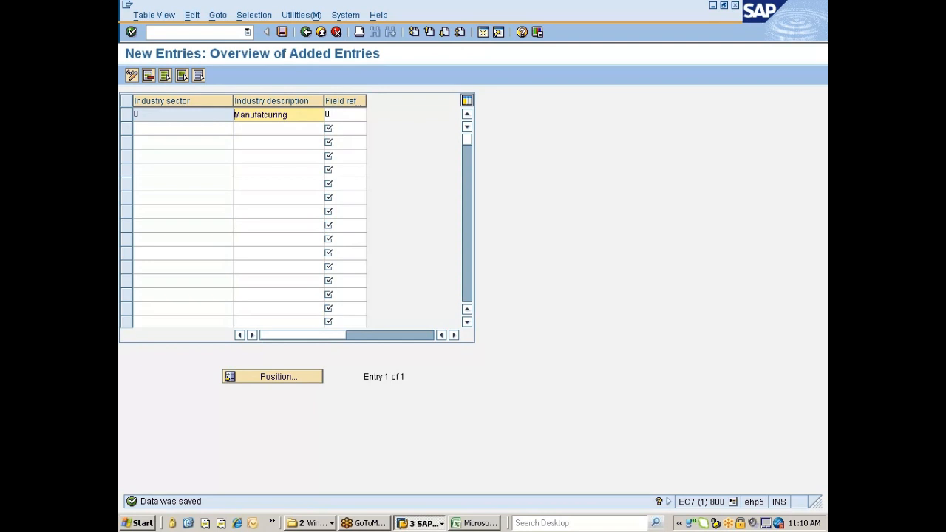
click(306, 33)
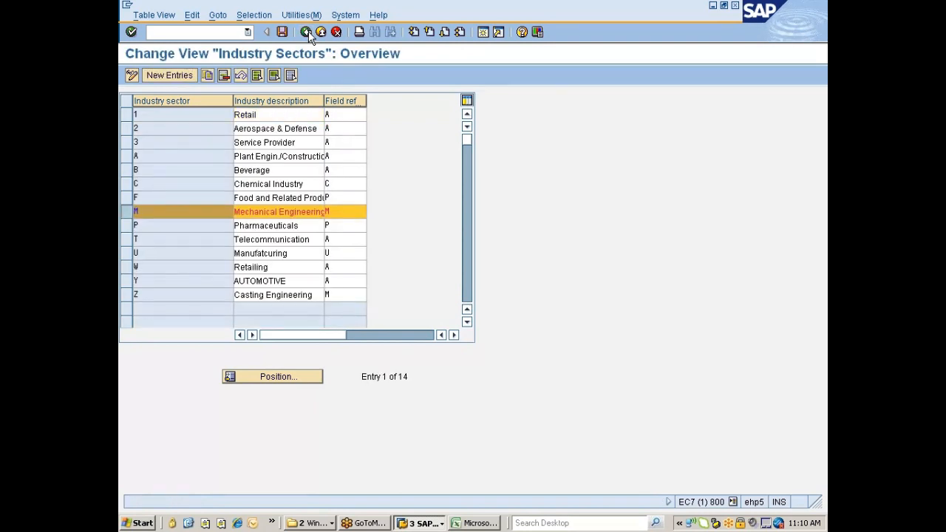
click(306, 33)
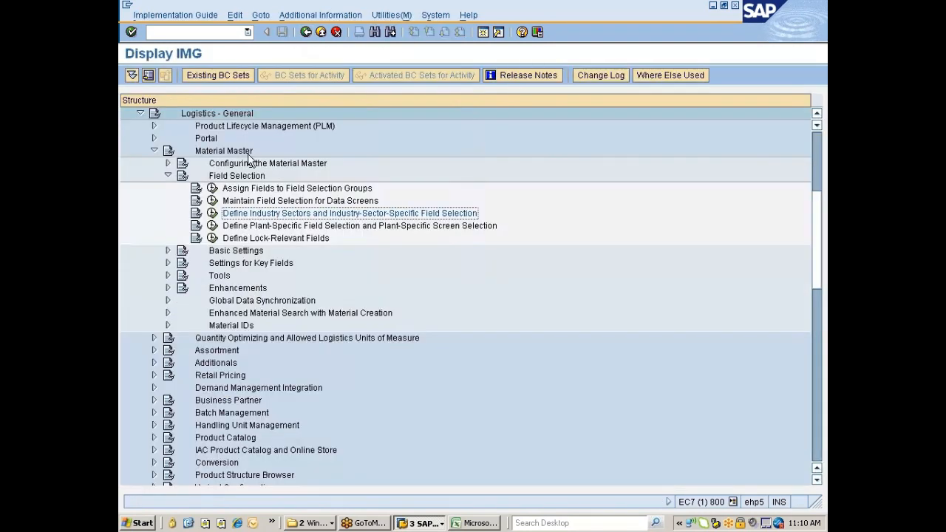
Step: Open Assign Fields to Field Selection Groups, position the list on field MARC-WEBAZ and display its field selection group
click(212, 189)
click(307, 377)
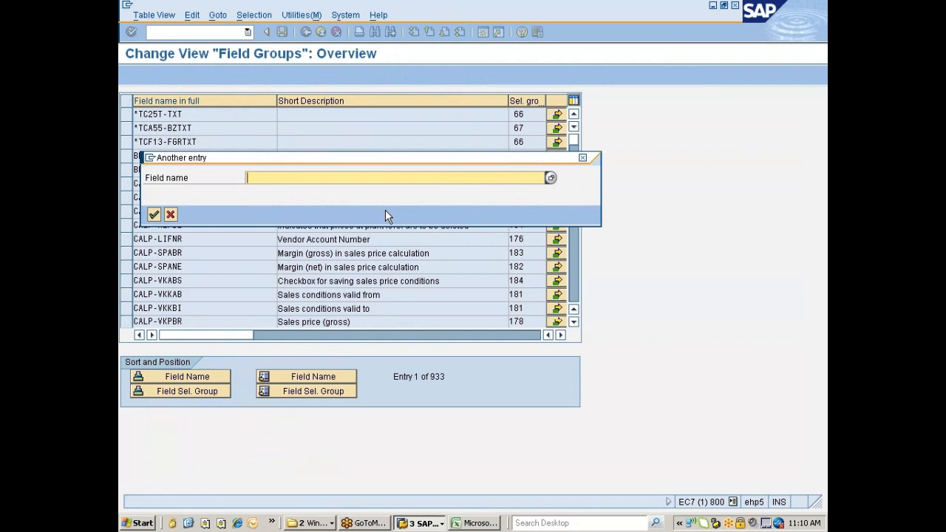
text(marc-webaz)
key(Return)
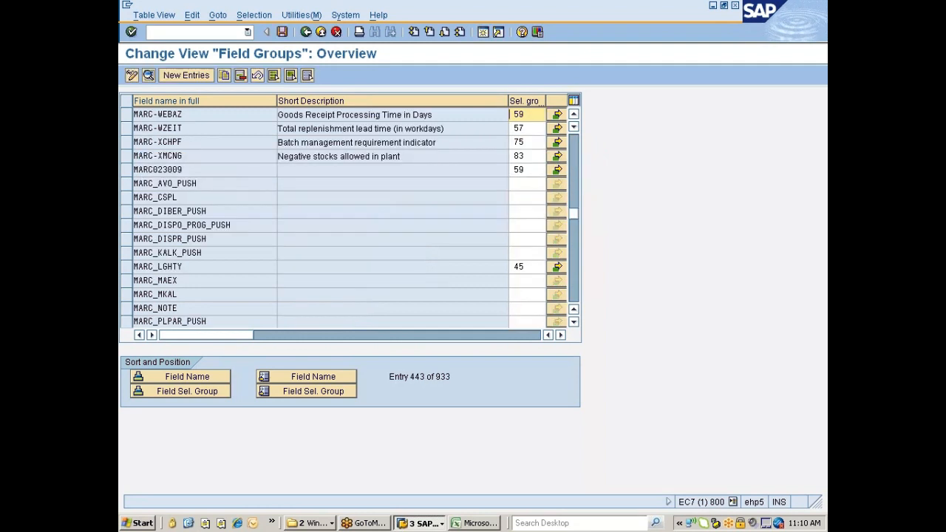
click(559, 117)
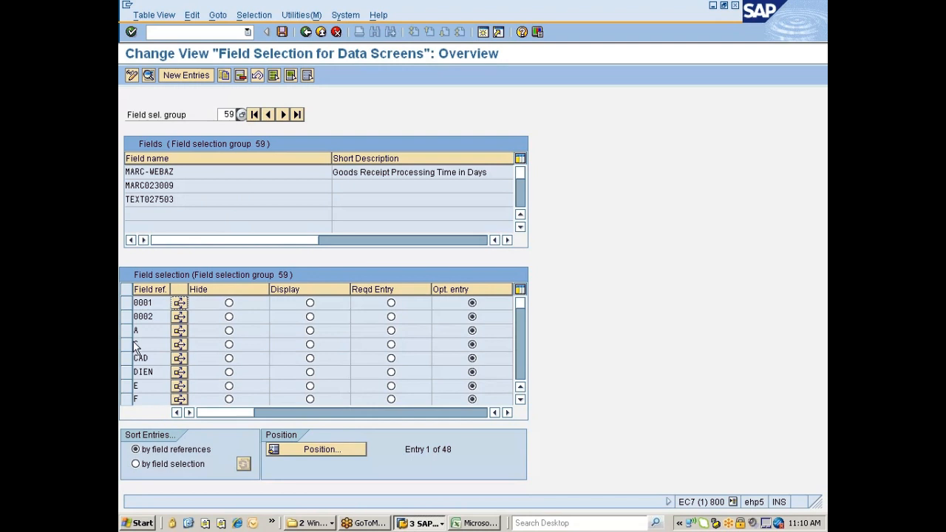
Step: Position the field selection of group 59 on field reference U to examine its settings, and return to the implementation guide
click(317, 450)
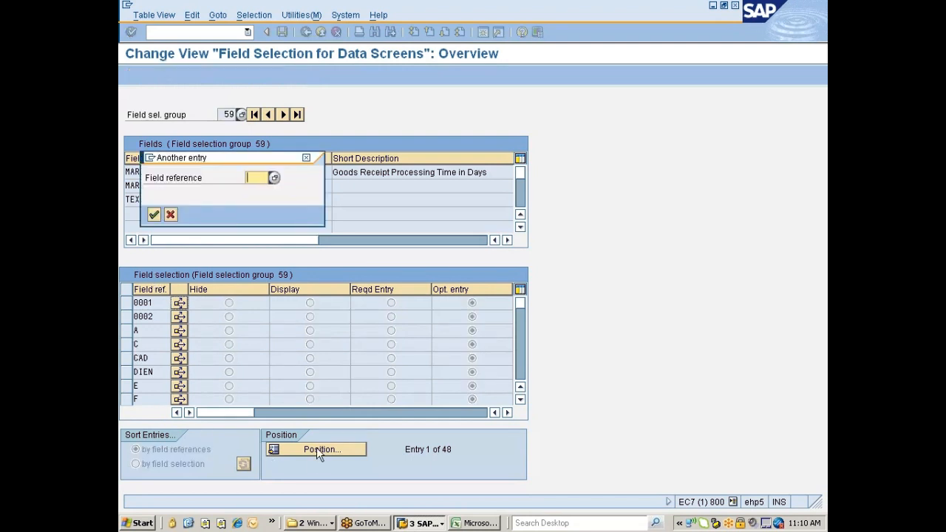
text(U)
key(Return)
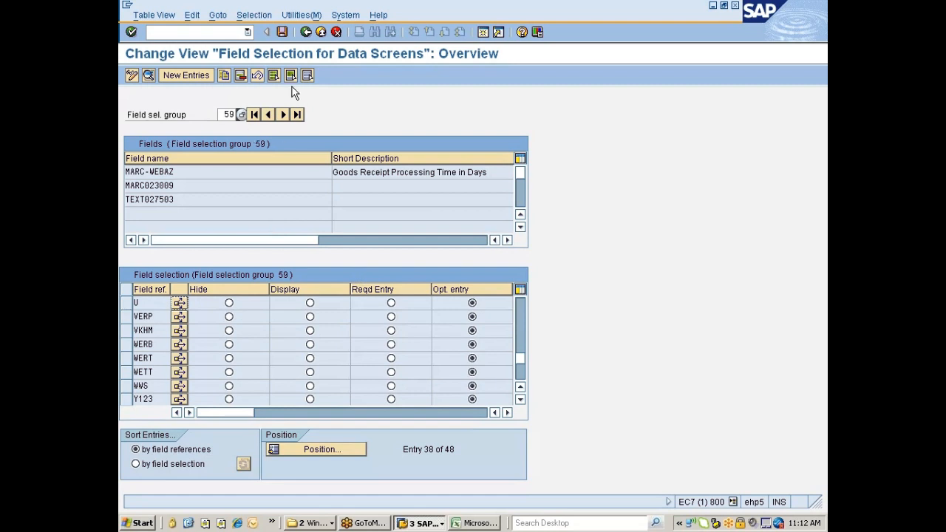
click(306, 33)
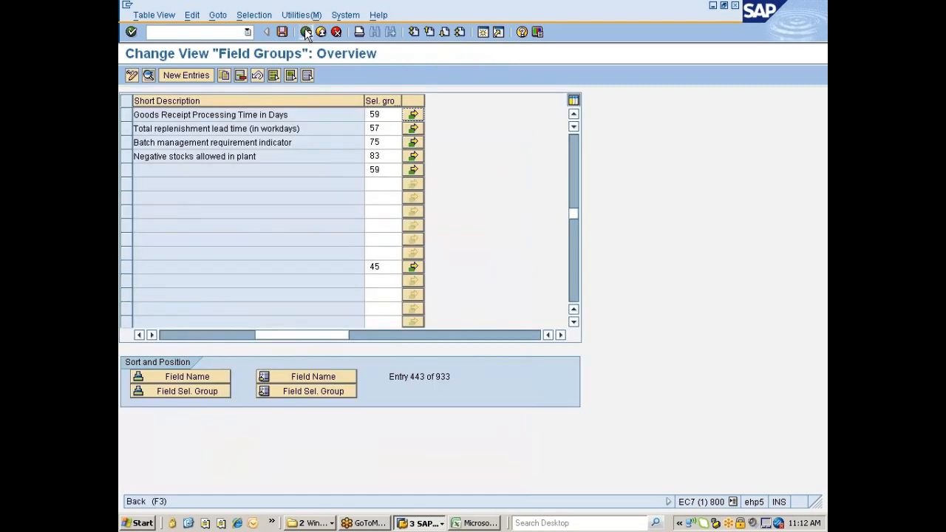
click(306, 32)
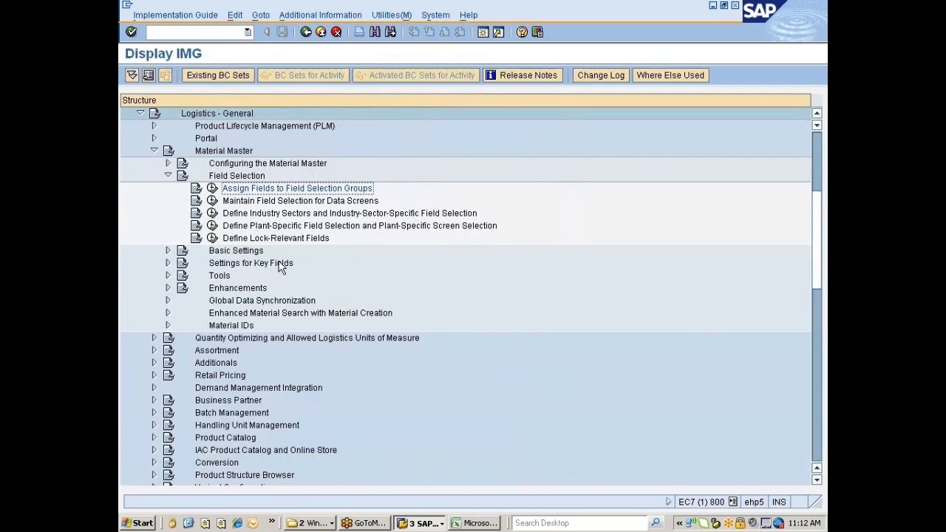
Step: Switch to the Create Material session, restart transaction MM01 and choose Manufatcuring as the industry sector
click(418, 524)
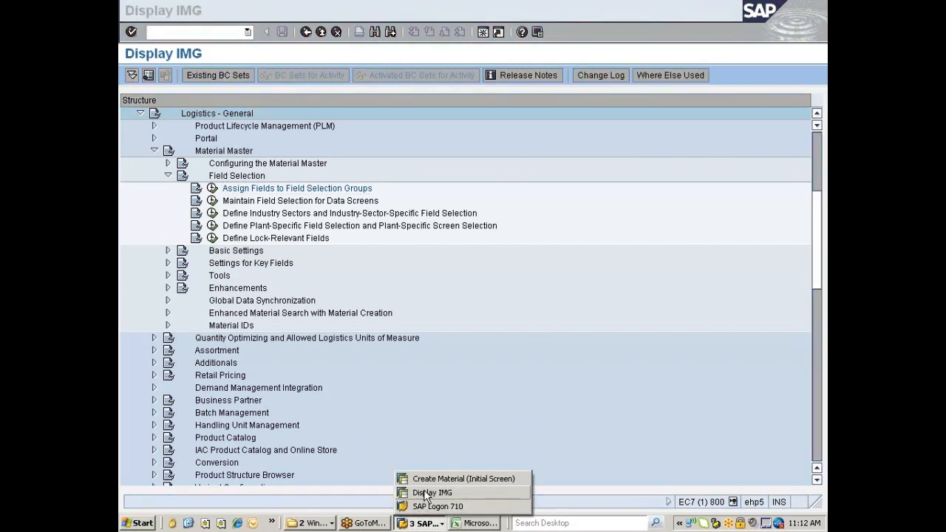
click(444, 479)
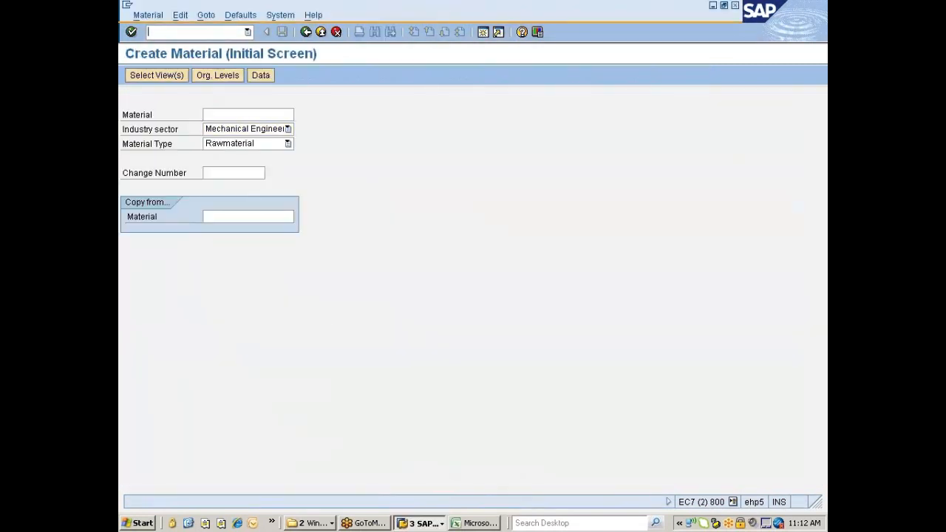
text(/nmm01)
key(Return)
click(288, 130)
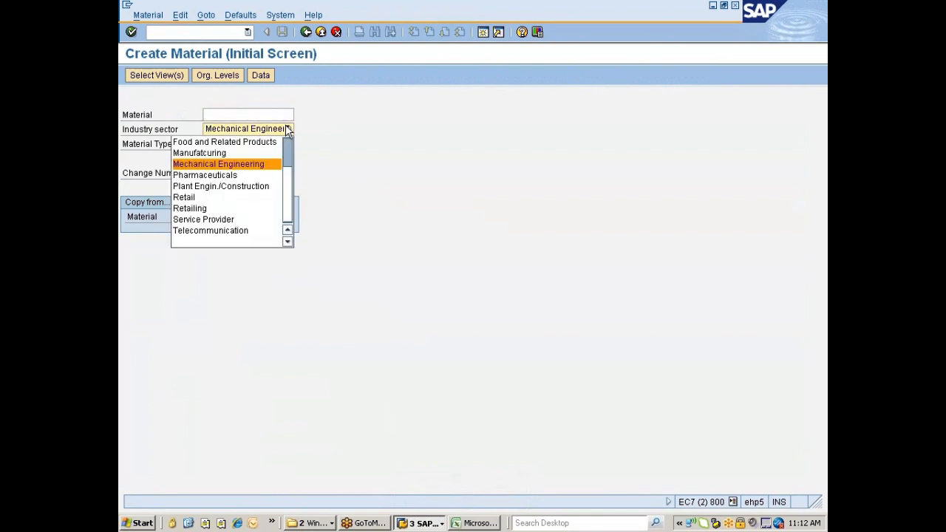
click(230, 156)
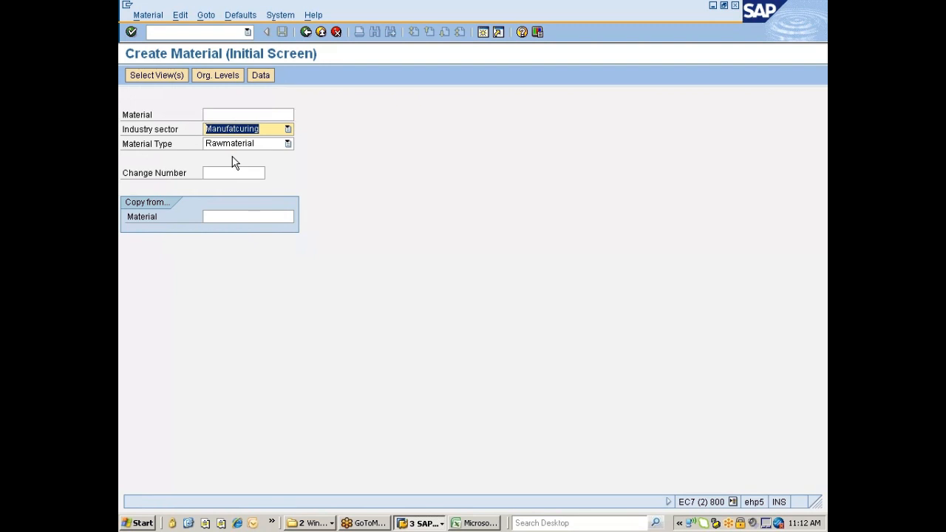
Step: Return to the implementation guide session and select the Define Plant-Specific Field Selection and Plant-Specific Screen Selection activity
click(418, 523)
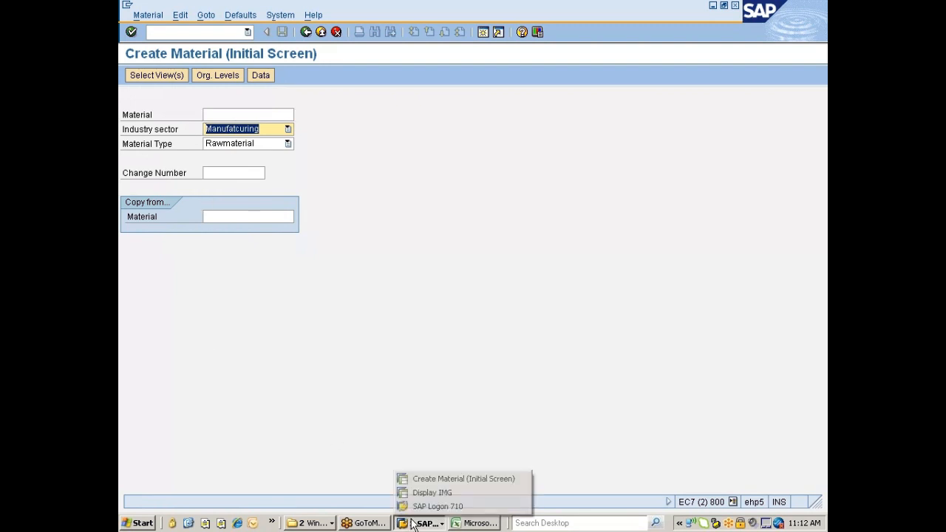
click(432, 493)
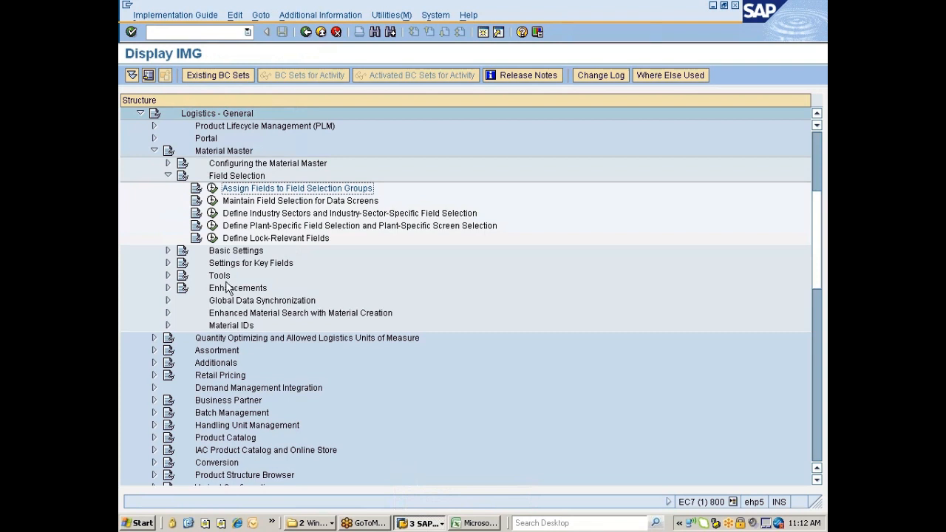
click(345, 214)
click(336, 228)
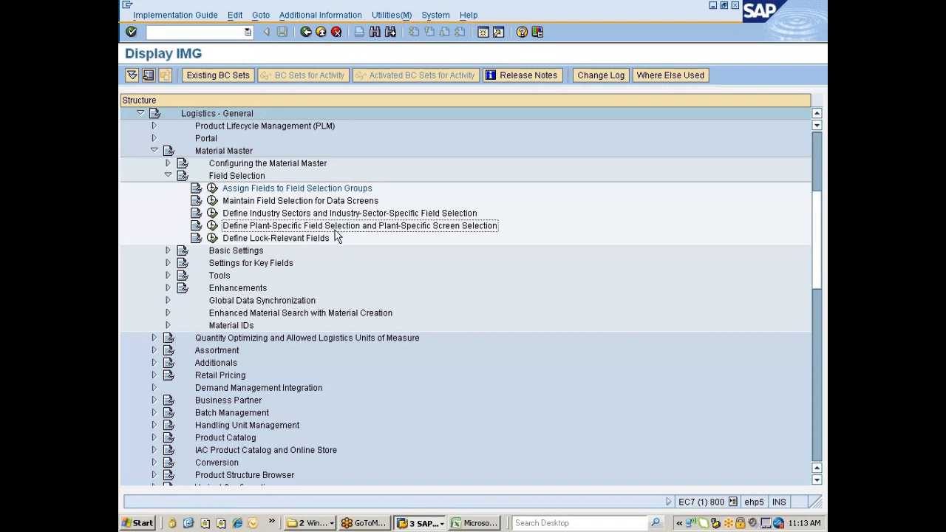
Step: Switch to Paint and add the text label "Ind Sector" near the upper left of the blank canvas
click(138, 525)
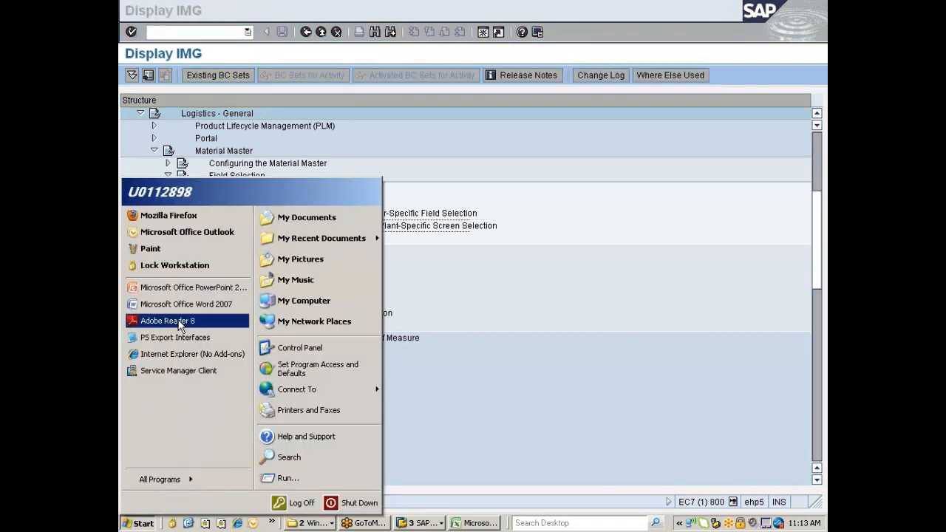
click(157, 250)
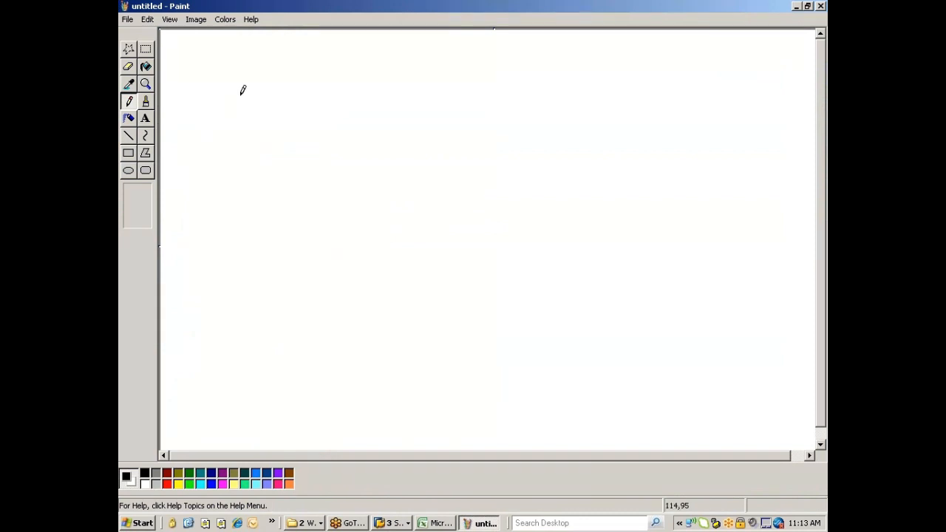
click(145, 48)
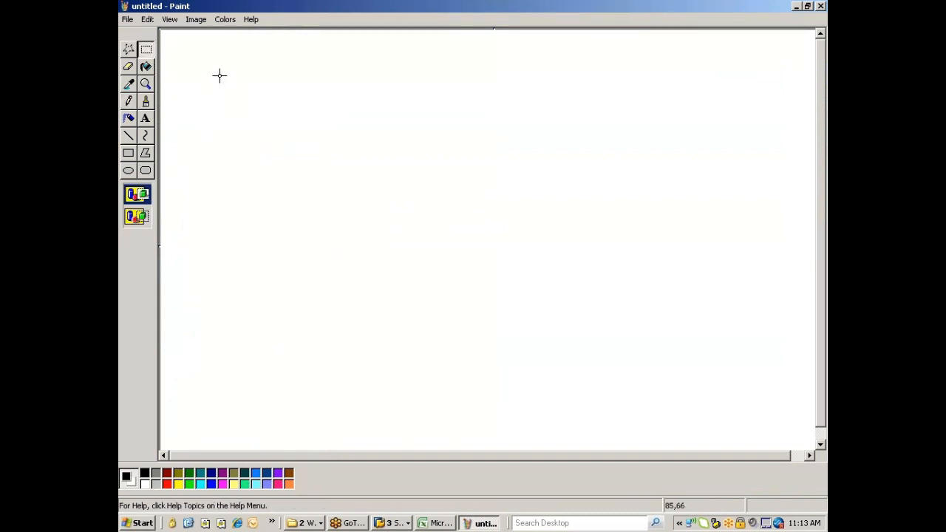
click(146, 118)
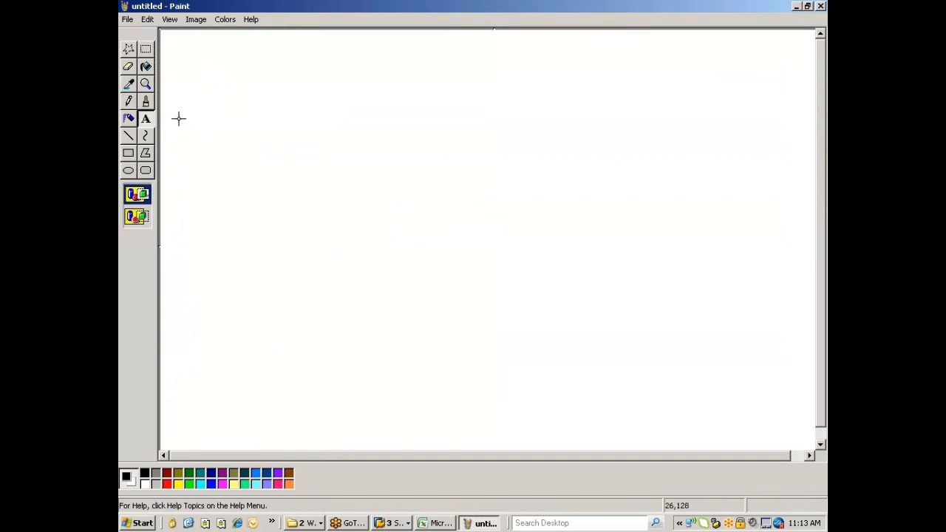
drag(212, 92, 334, 116)
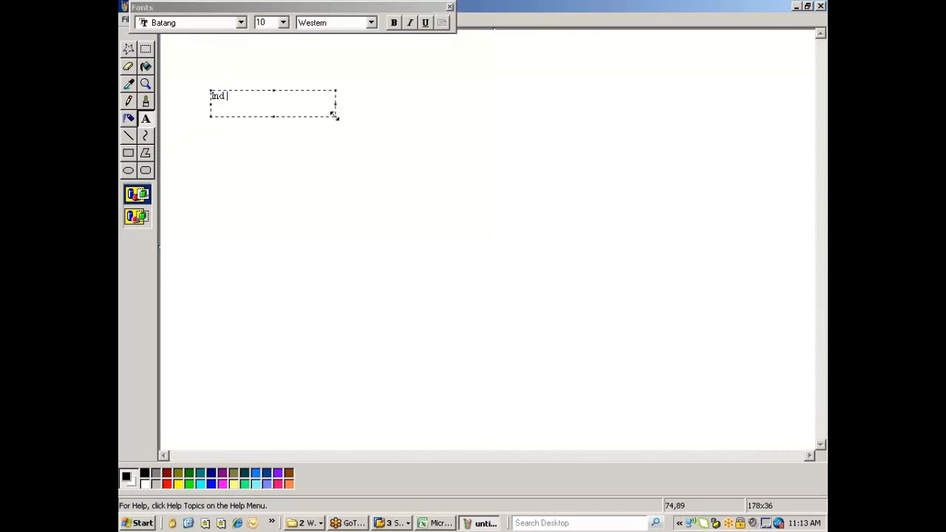
click(291, 171)
click(145, 49)
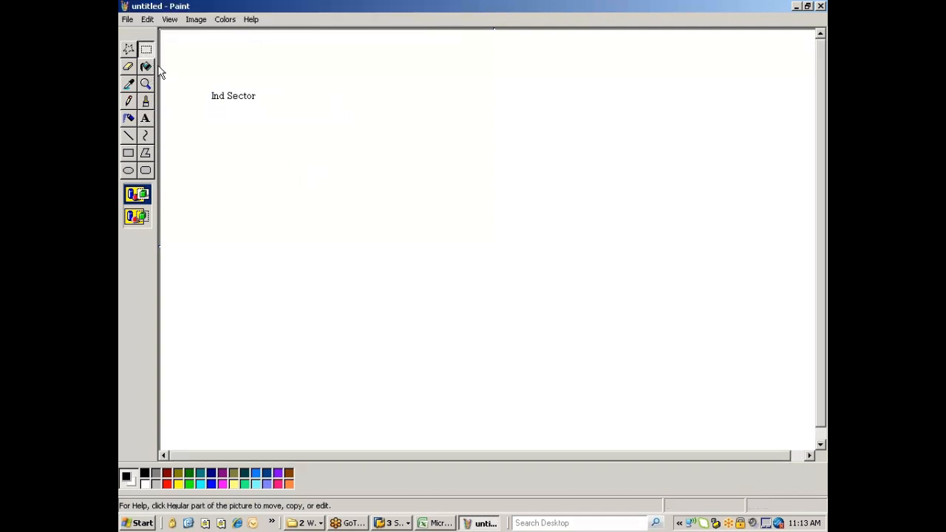
Step: Add the text label "Field Rfe" beside the Ind Sector label
drag(299, 90, 359, 102)
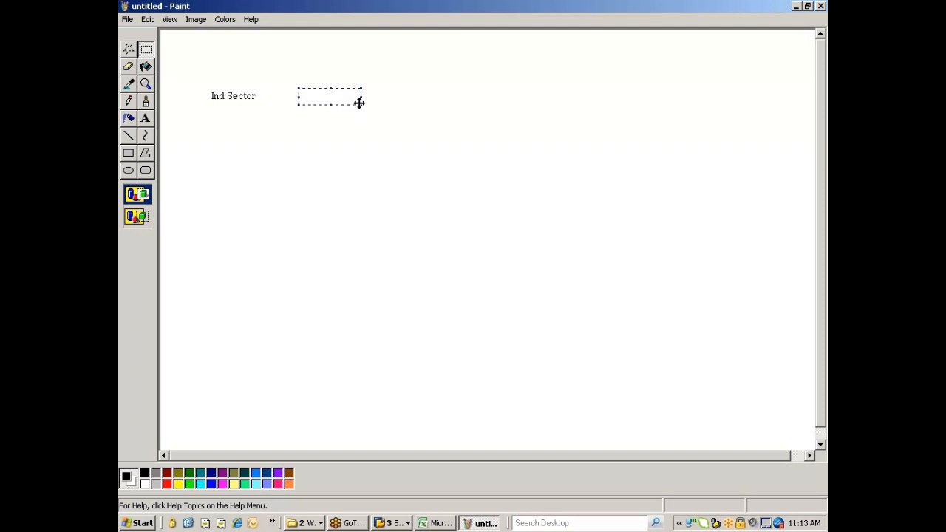
click(239, 175)
click(145, 119)
drag(298, 94, 373, 106)
text(Field Rfe)
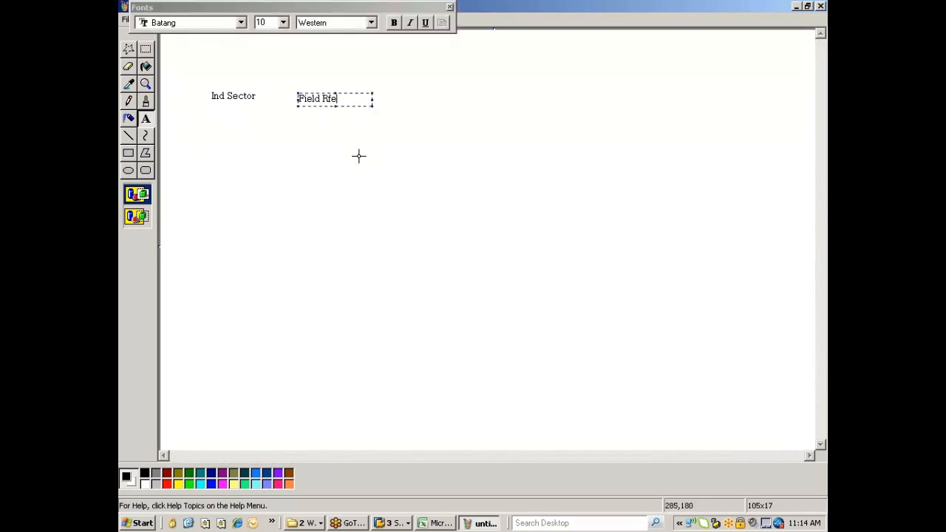
click(340, 138)
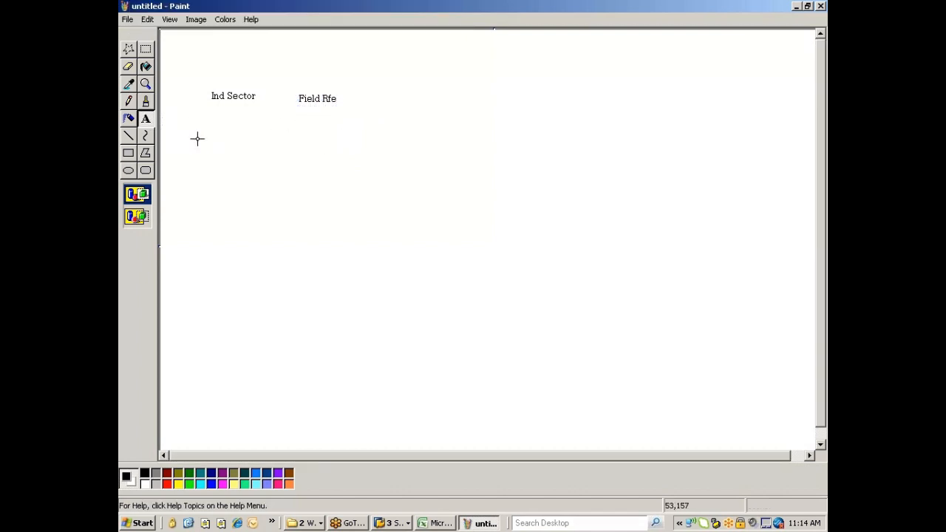
Step: Draw a downward-bowed curve linking Field Rfe to Ind Sector, with an arrowhead at the Ind Sector end
click(146, 141)
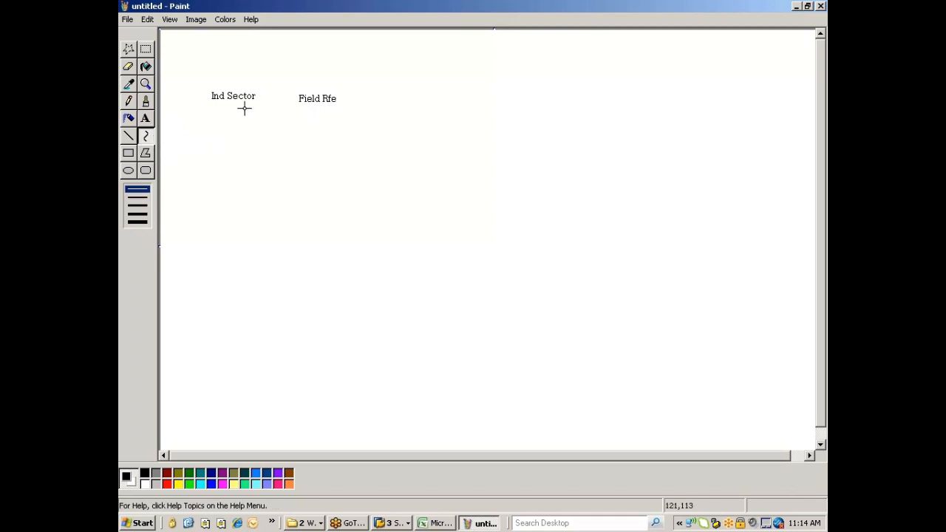
drag(238, 105, 316, 111)
drag(281, 138, 281, 140)
click(128, 136)
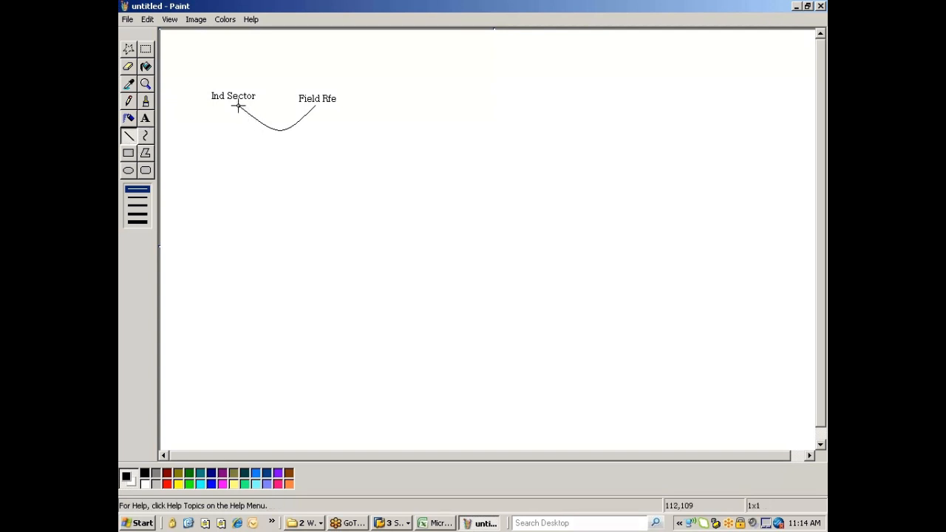
drag(240, 107, 251, 111)
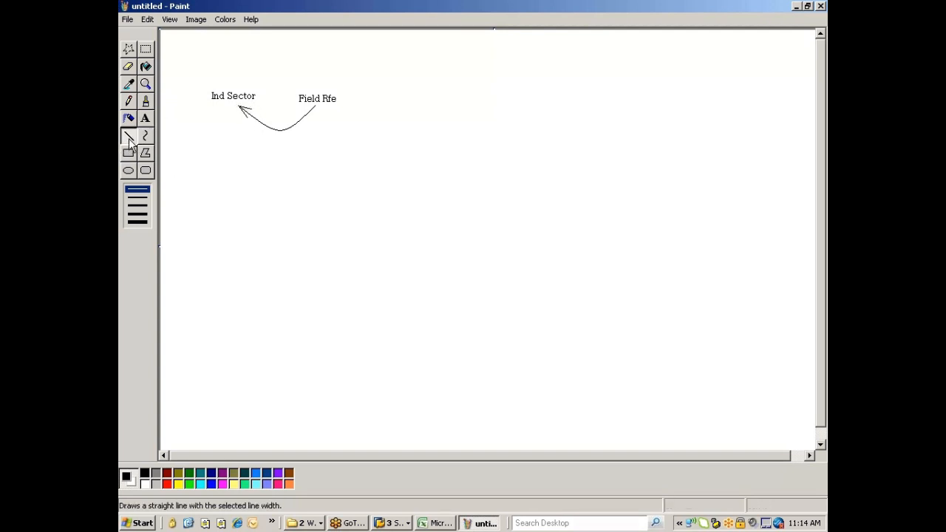
Step: Draw a vertical stem down from the curve's lowest point and two short horizontal branches off its upper part
click(199, 177)
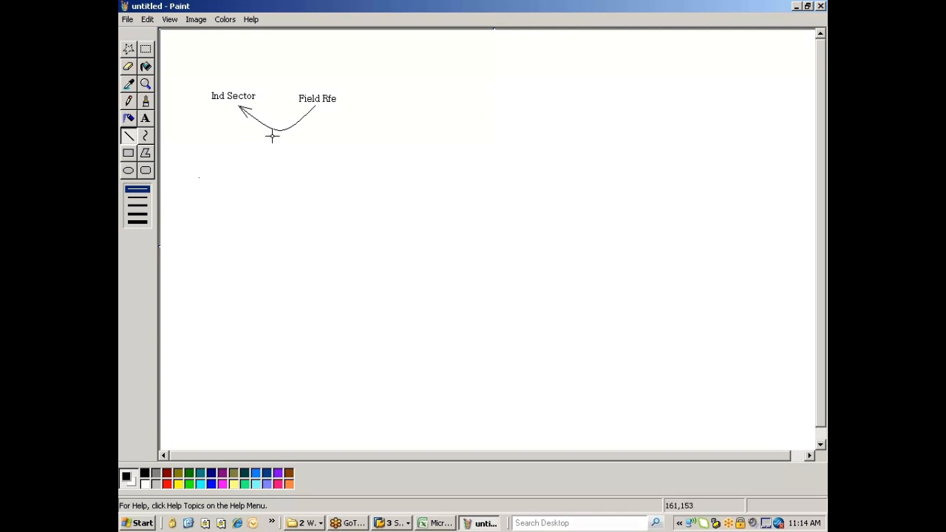
drag(277, 130, 278, 224)
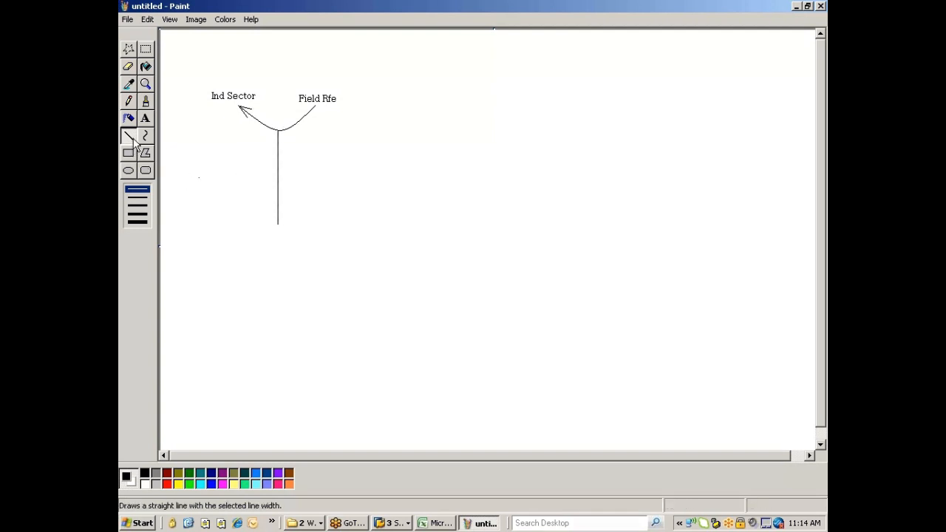
mouse_move(278, 139)
mouse_down()
mouse_move(303, 139)
mouse_move(299, 164)
mouse_up()
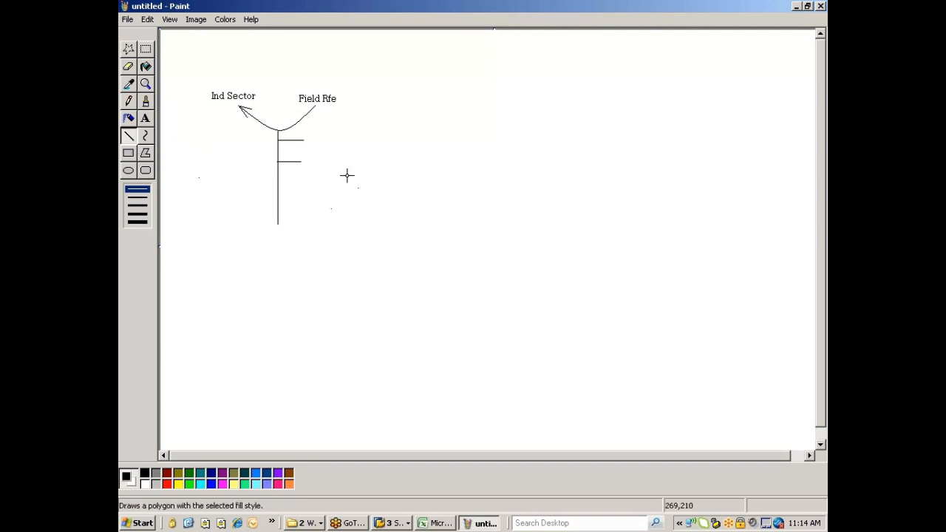
Step: Try to make the third branch by drawing a separate short horizontal line, capturing it and pasting the copy beside the stem
click(471, 139)
drag(472, 139, 487, 139)
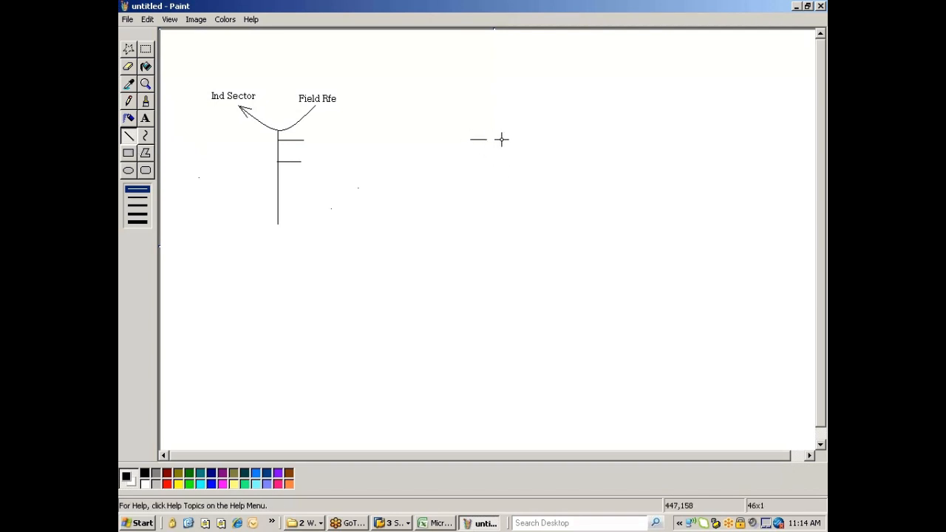
click(501, 179)
click(276, 520)
click(295, 477)
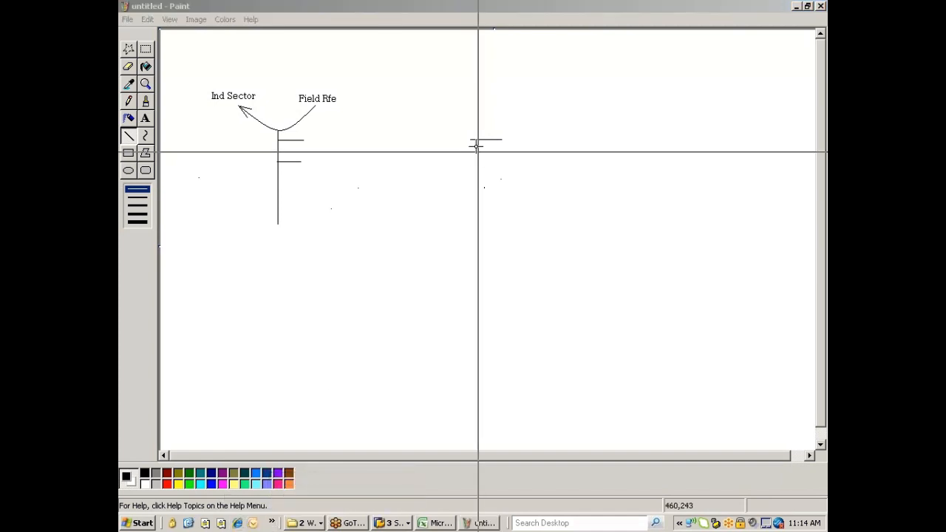
drag(466, 126, 507, 145)
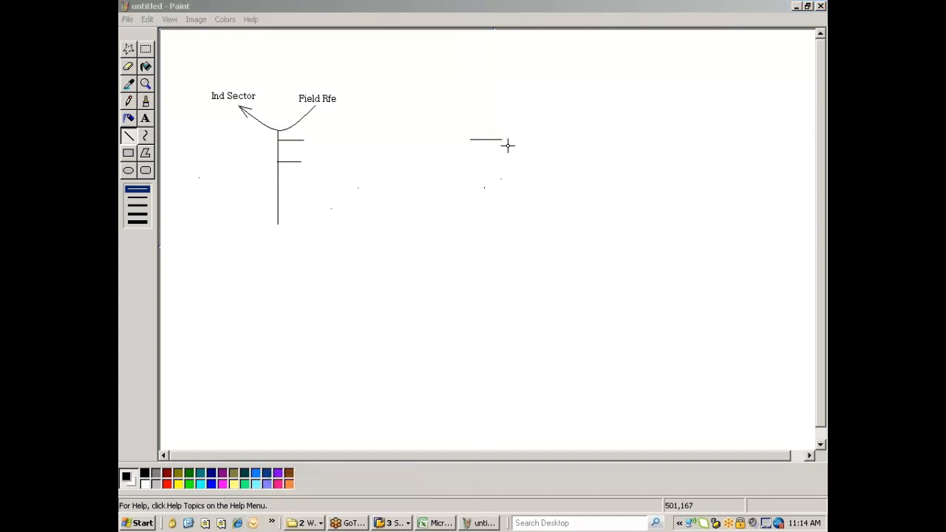
key(ctrl+v)
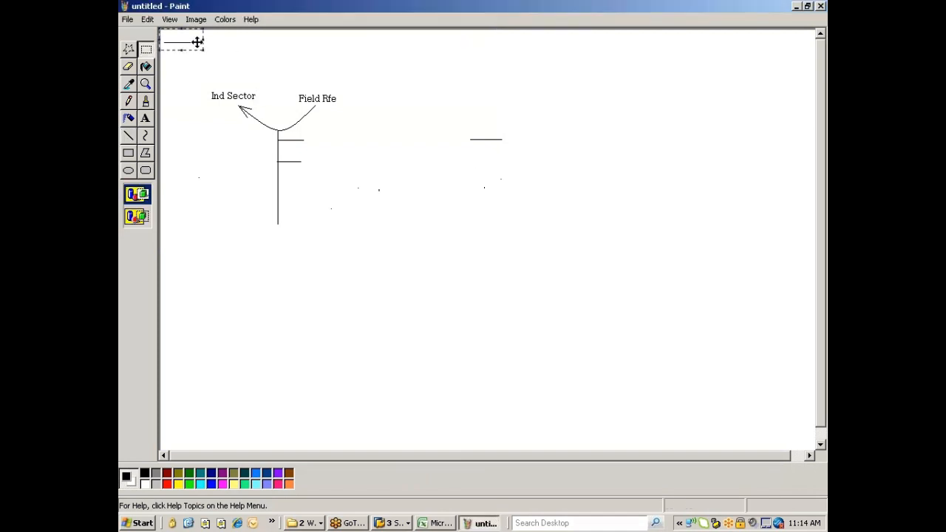
drag(196, 40, 314, 178)
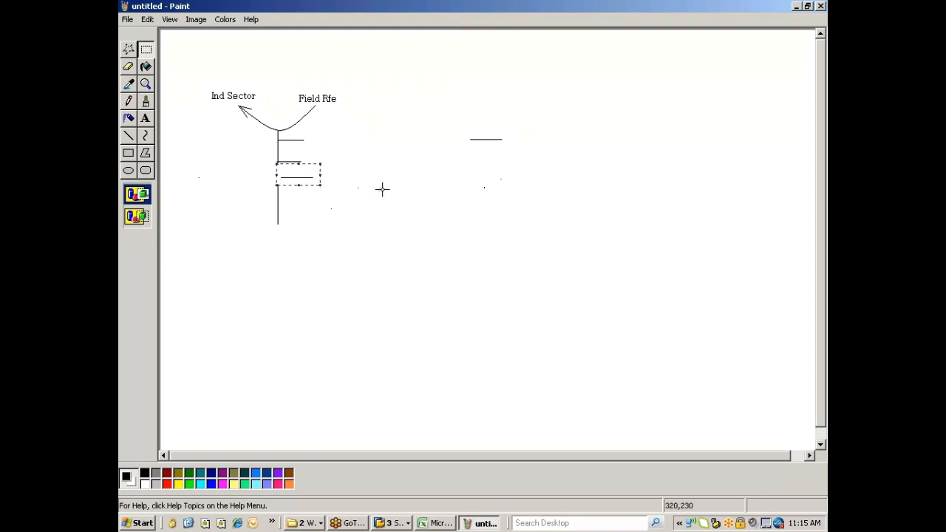
Step: Draw three more short horizontal branches on the lower part of the stem, the last one at its end
click(129, 136)
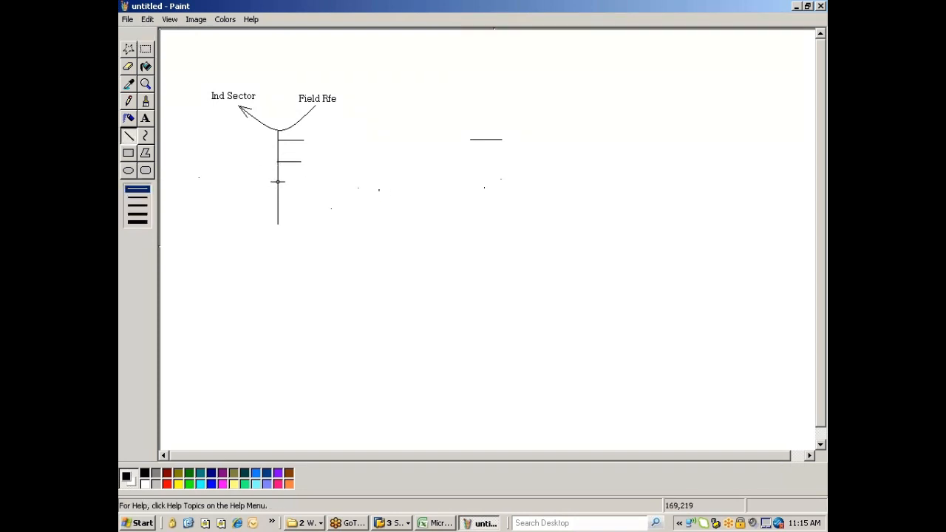
mouse_move(277, 182)
mouse_down()
mouse_move(302, 181)
mouse_move(279, 198)
mouse_move(298, 198)
mouse_up()
drag(278, 224, 296, 222)
click(217, 223)
Step: Label the first two branches of the stem FSG1 and FSG2
click(146, 120)
drag(299, 131, 331, 144)
text(FSG1)
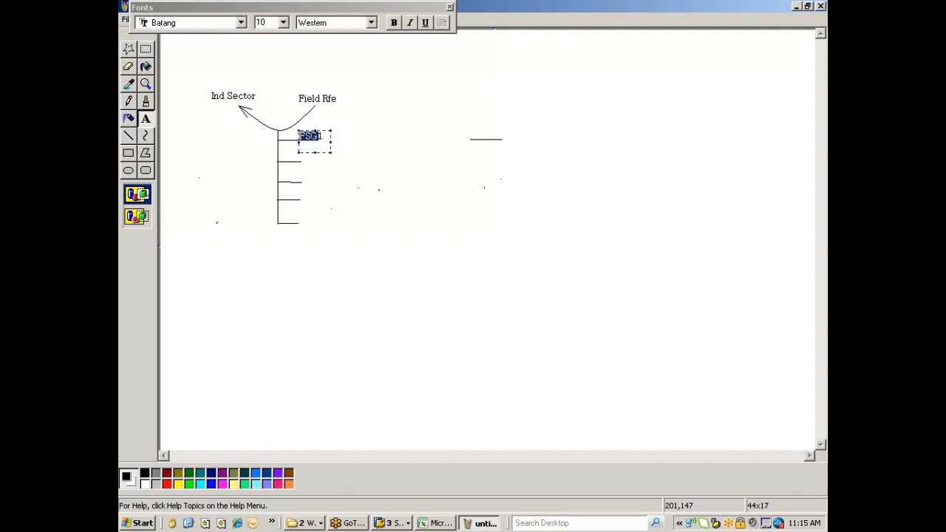
click(378, 148)
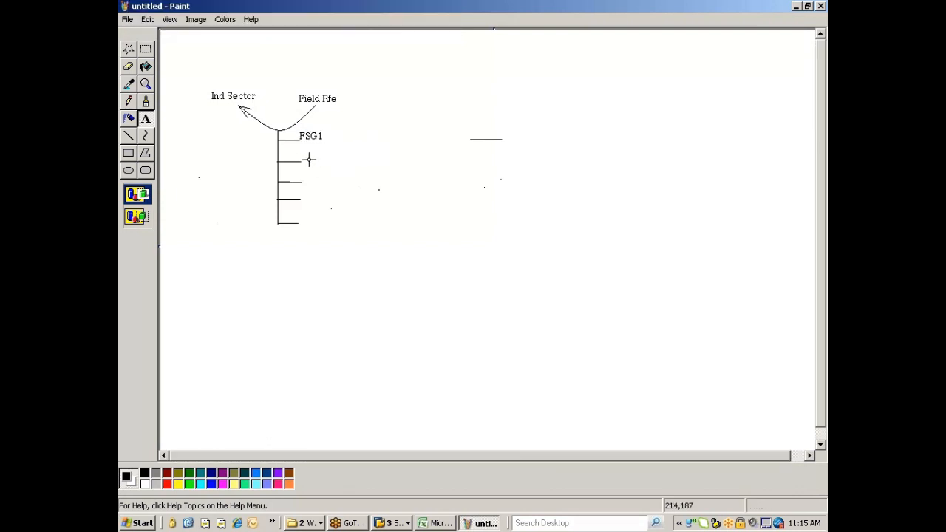
drag(300, 160, 334, 163)
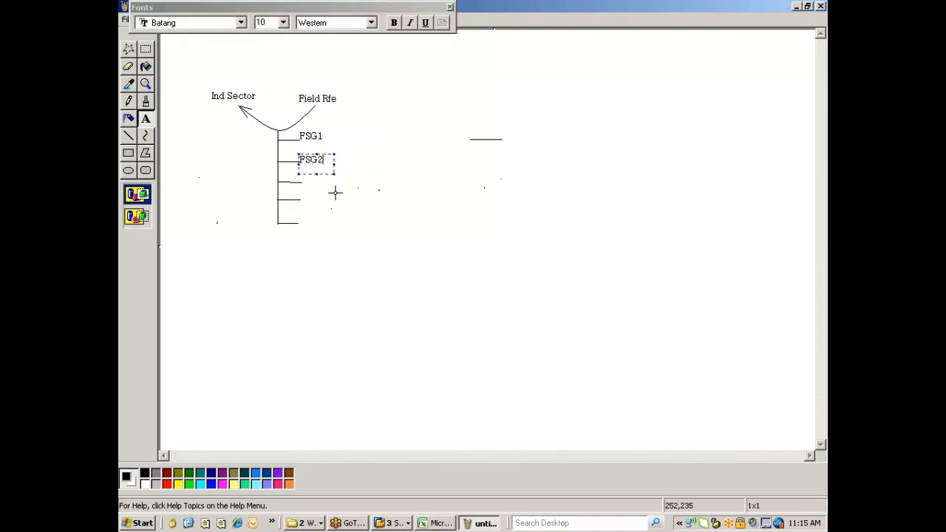
Step: Label the remaining three branches FSG3, FSG4 and FSG5 from top to bottom
click(301, 178)
drag(300, 177, 338, 225)
text(FSG3)
click(299, 196)
text(FSG4)
click(296, 214)
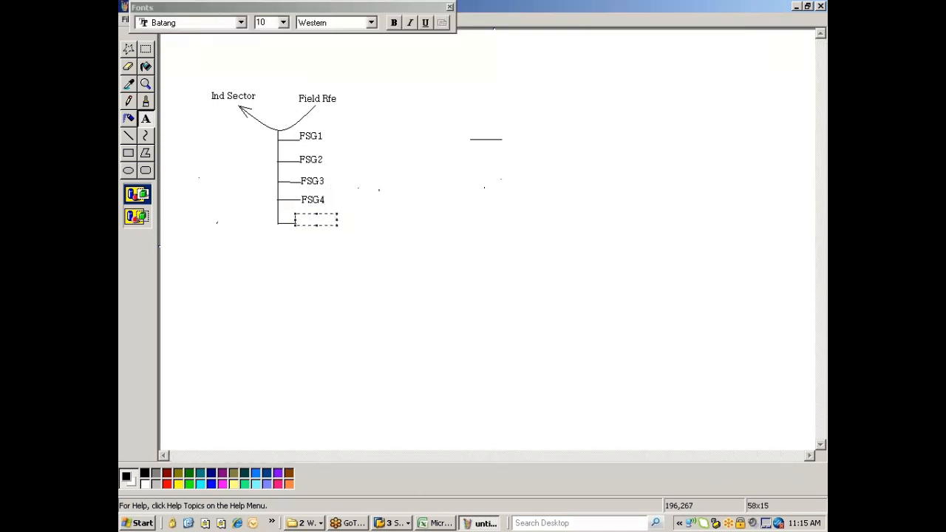
text(FSG5)
click(301, 249)
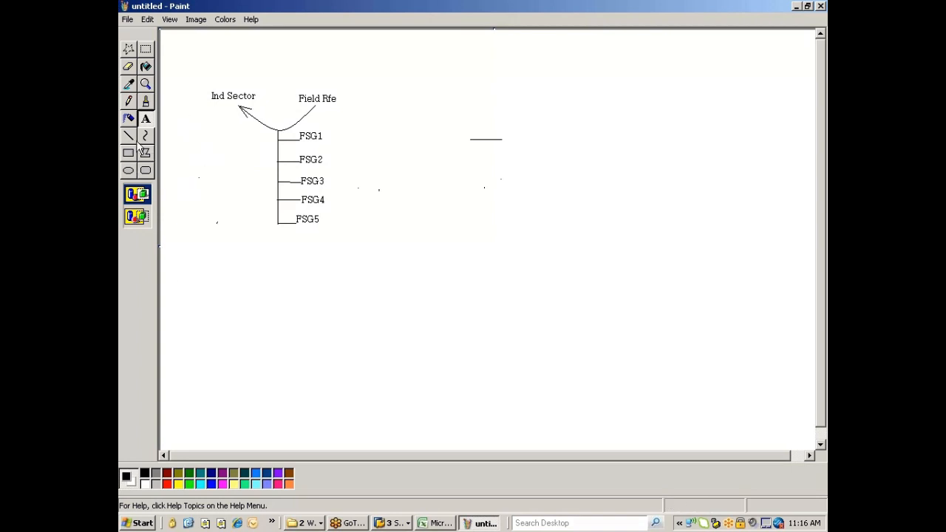
Step: Erase the Ind Sector label and replace it with the text "Mat Mster" at the curve's arrowhead
click(128, 66)
mouse_move(212, 101)
mouse_down()
mouse_move(260, 100)
mouse_move(245, 97)
mouse_up()
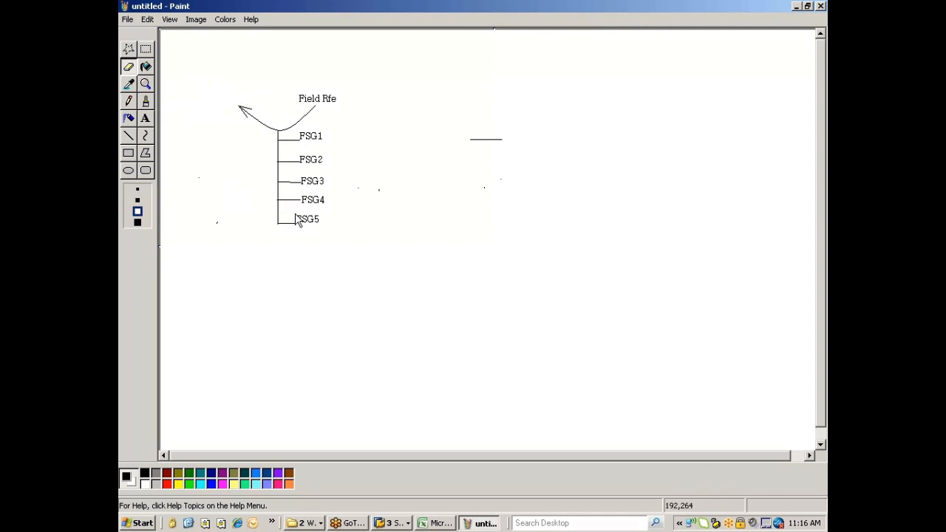
click(144, 119)
drag(216, 94, 259, 105)
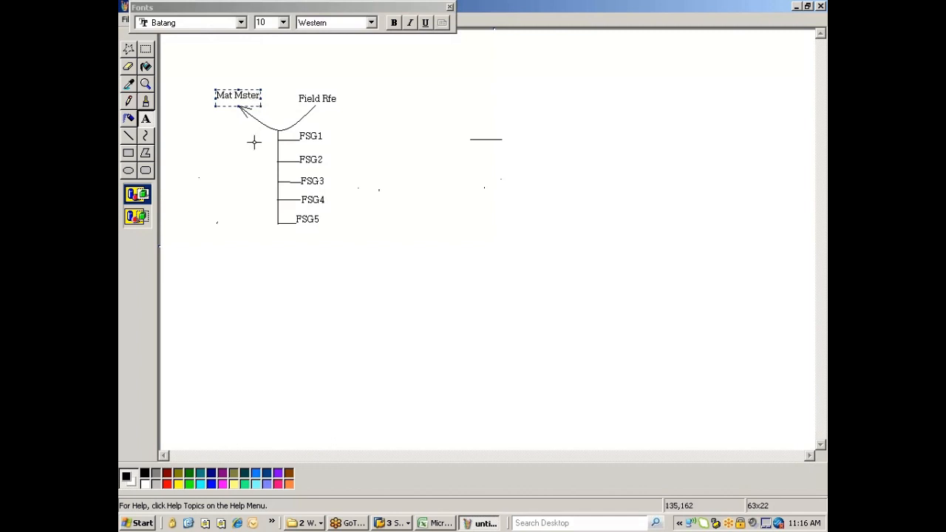
click(232, 141)
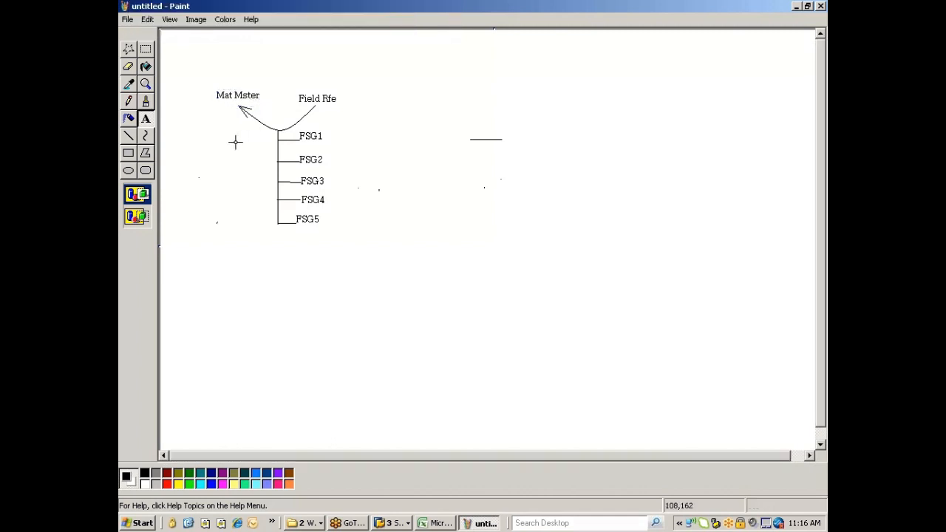
Step: Draw an arrow upward from Mat Mster and add the label "Ind Sector" at its tip
click(129, 135)
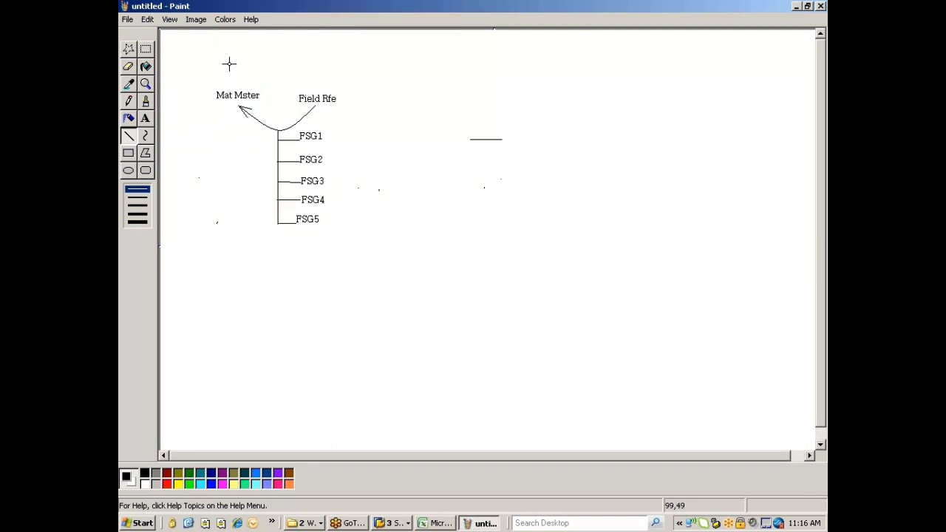
mouse_move(221, 68)
mouse_down()
mouse_move(235, 92)
mouse_move(221, 71)
mouse_move(249, 67)
mouse_up()
click(146, 118)
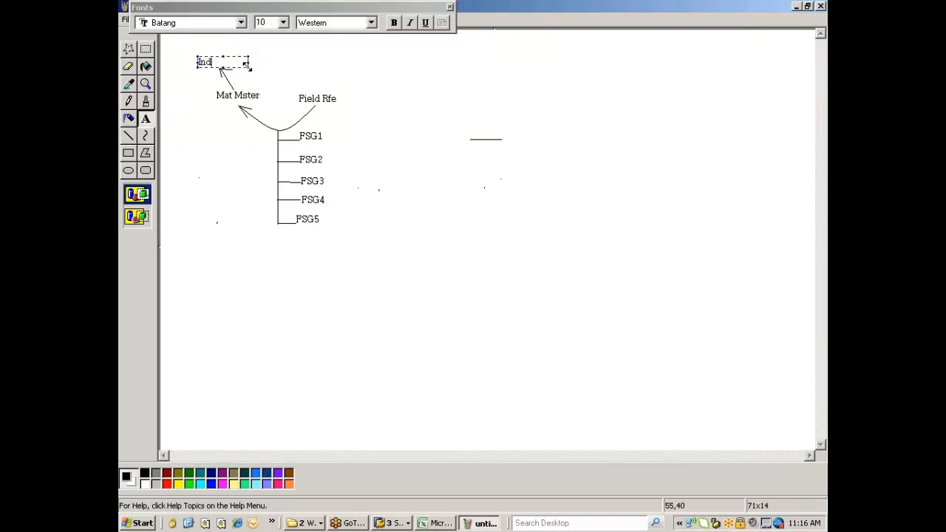
text(Ind Sector)
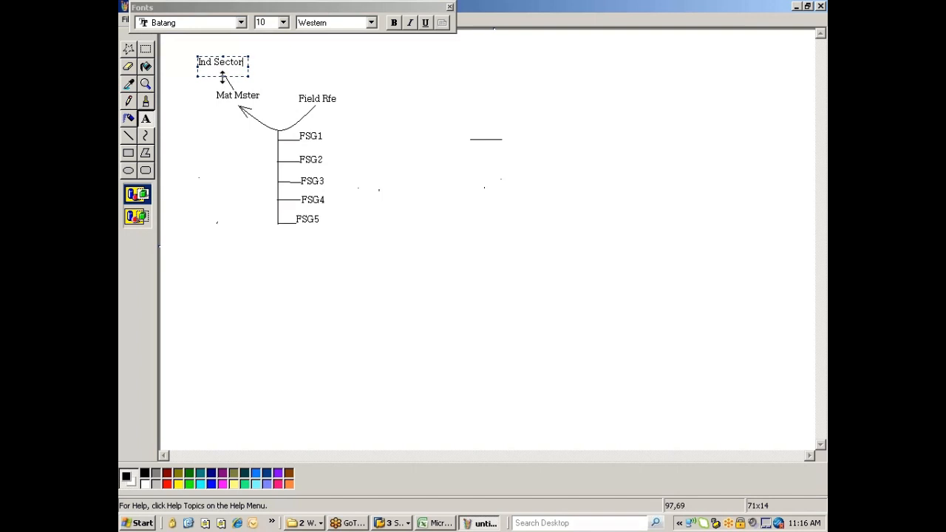
drag(222, 77, 221, 65)
click(244, 138)
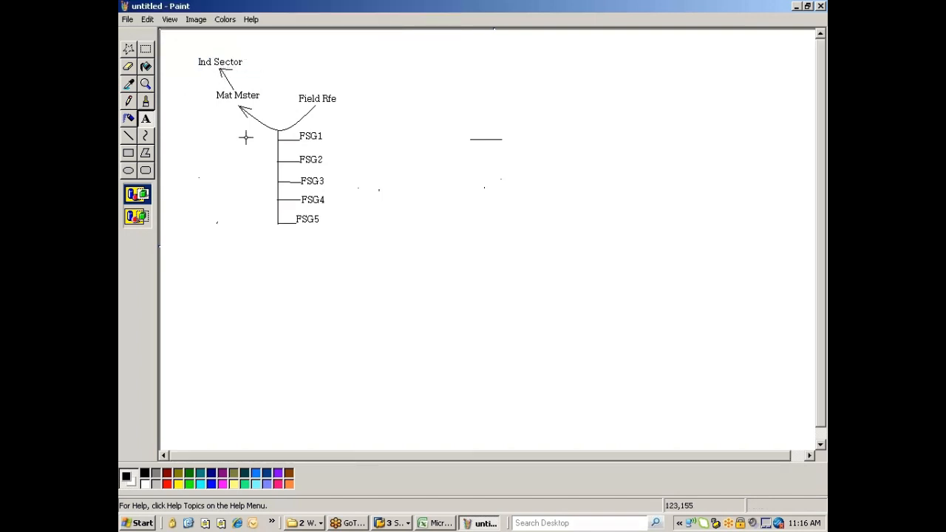
Step: Hide the floating Fonts toolbar and discard the empty text box
drag(223, 168, 255, 177)
click(450, 7)
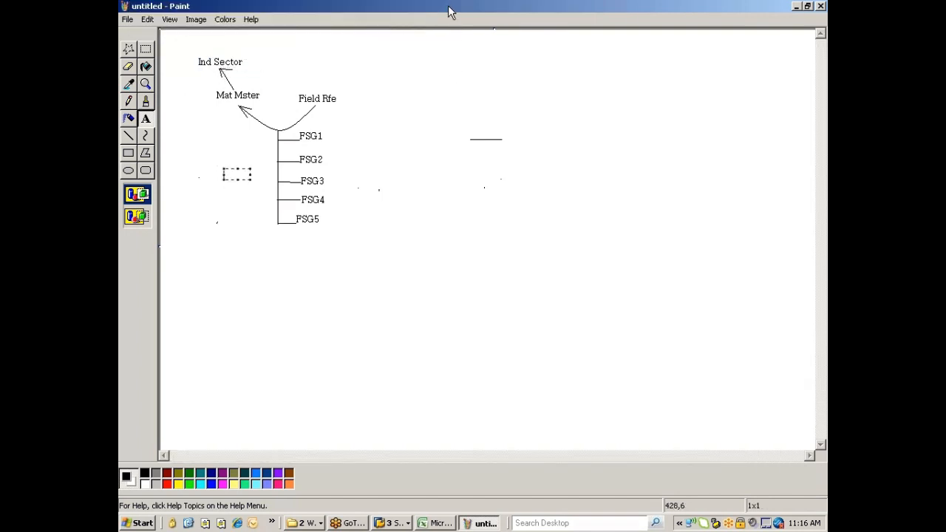
click(484, 228)
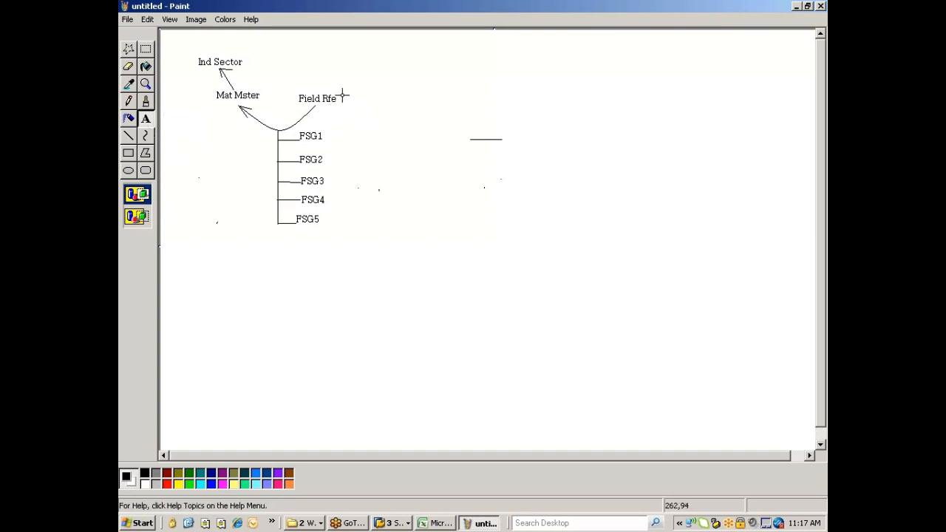
Step: Add the text "(U)" directly after the Field Rfe label
drag(341, 92, 359, 108)
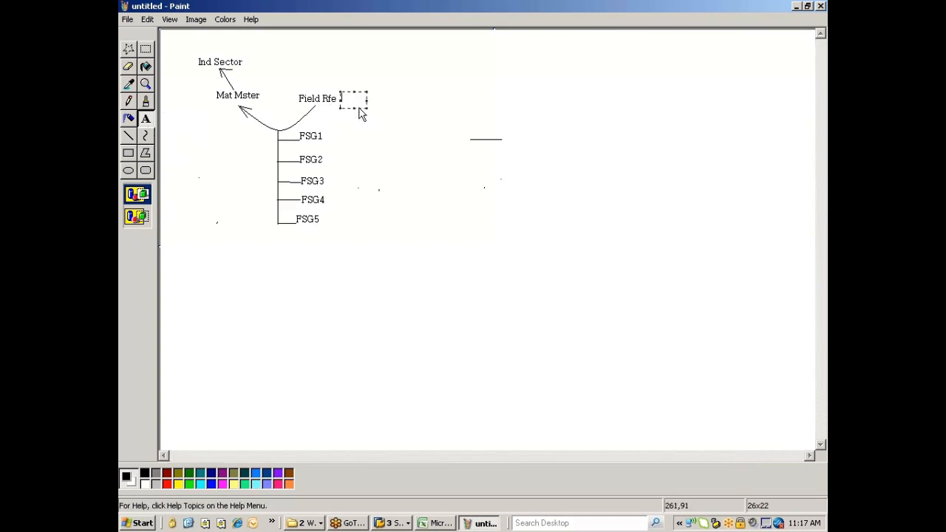
text(U))
key(Home)
text(()
click(413, 171)
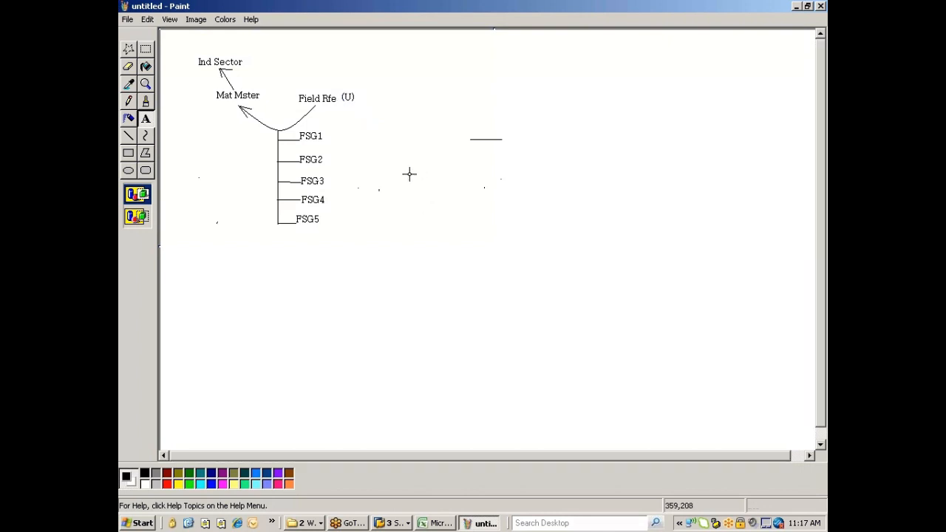
Step: Add the text "(U or anything)" after the Ind Sector label, widening its text box to fit on one line
drag(243, 54, 260, 69)
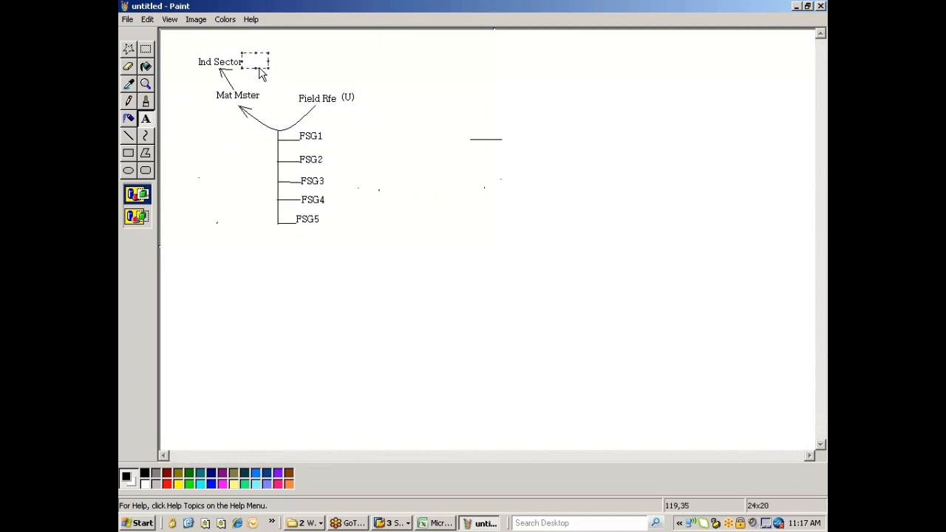
text((U or anything)
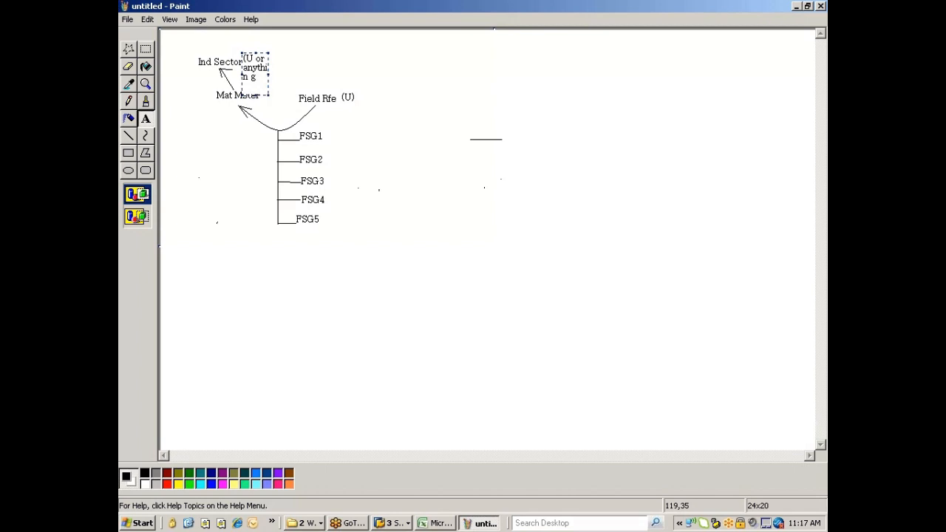
drag(269, 74, 292, 63)
drag(268, 95, 309, 65)
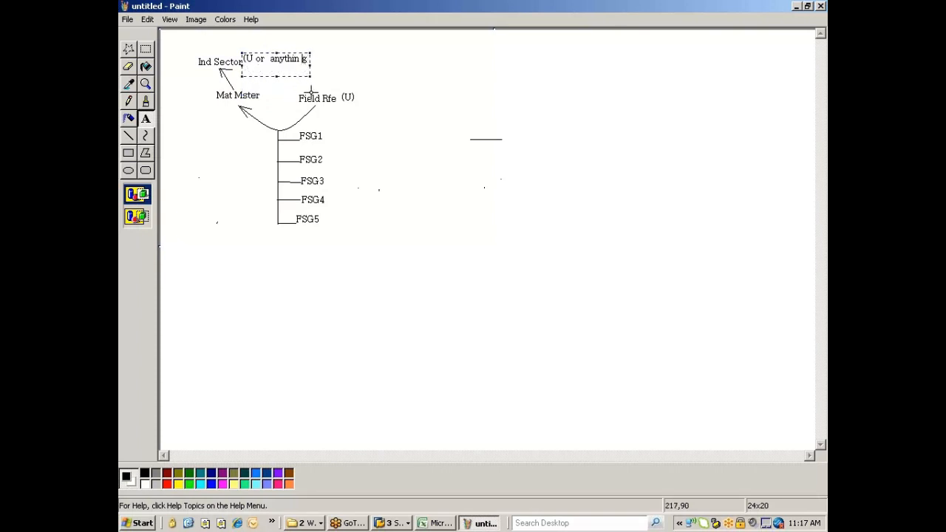
key(BackSpace)
drag(276, 76, 276, 68)
text())
click(348, 63)
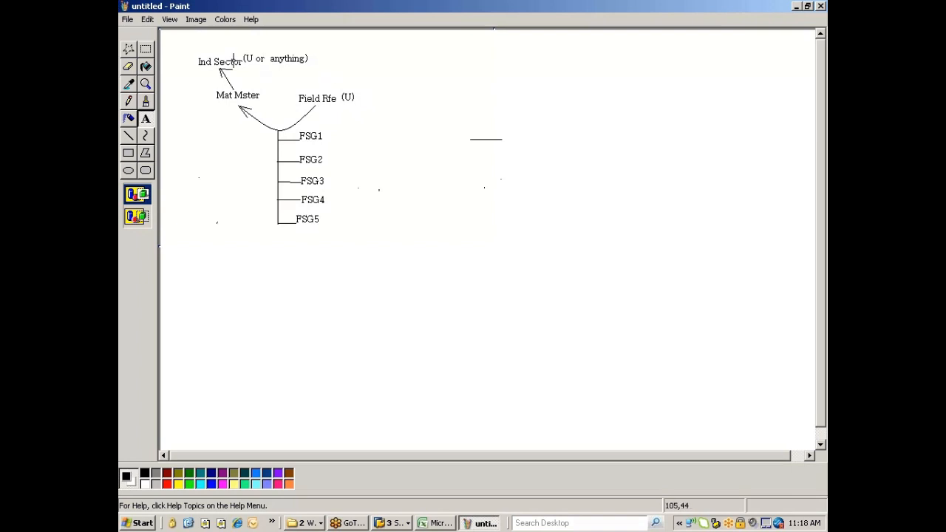
click(130, 136)
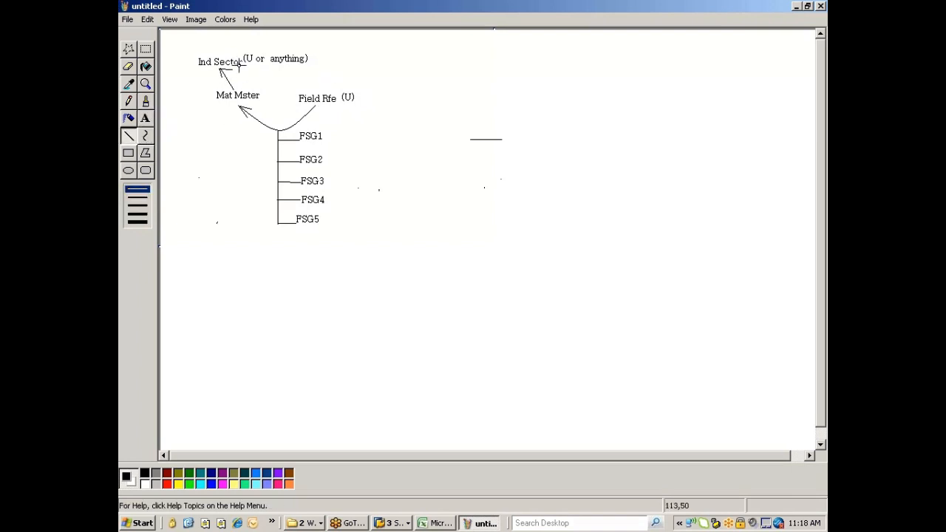
mouse_move(244, 49)
mouse_down()
mouse_move(337, 67)
mouse_move(328, 90)
mouse_up()
key(ctrl+z)
Step: Draw a curved arrow from the Field Rfe label up and over to Ind Sector, with an arrowhead at the Ind Sector end
click(145, 135)
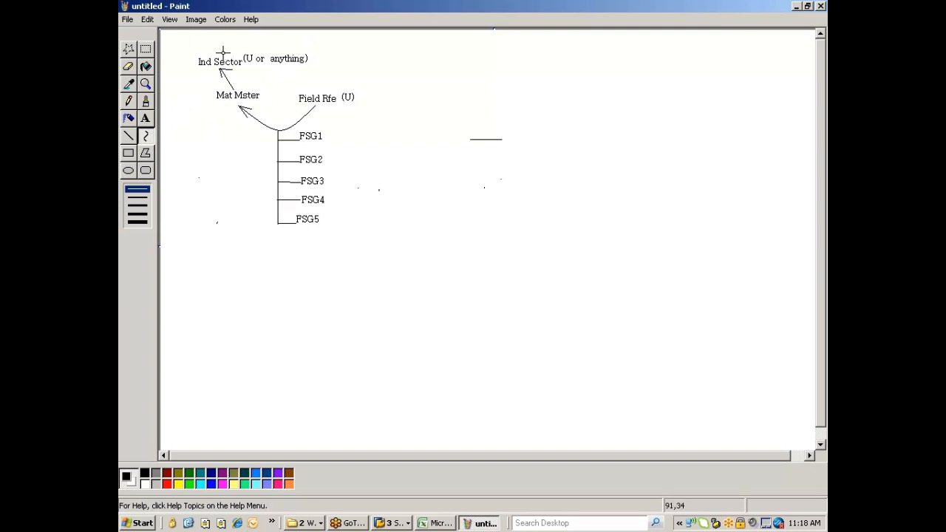
drag(222, 45, 310, 87)
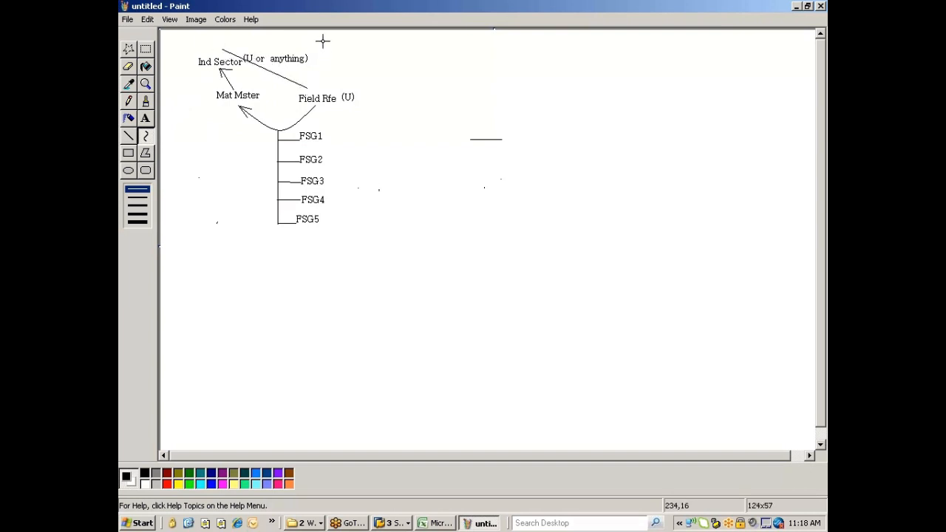
drag(323, 40, 325, 38)
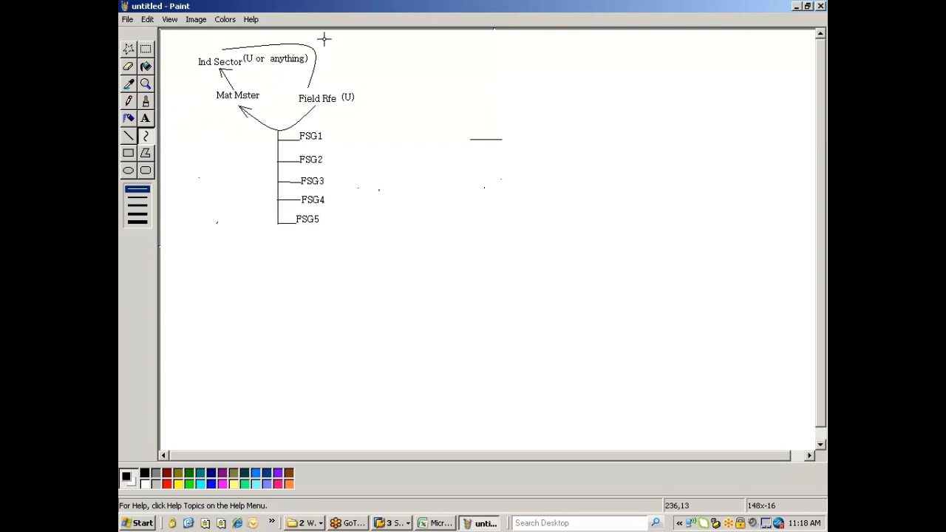
click(127, 137)
drag(236, 44, 214, 52)
drag(214, 52, 243, 49)
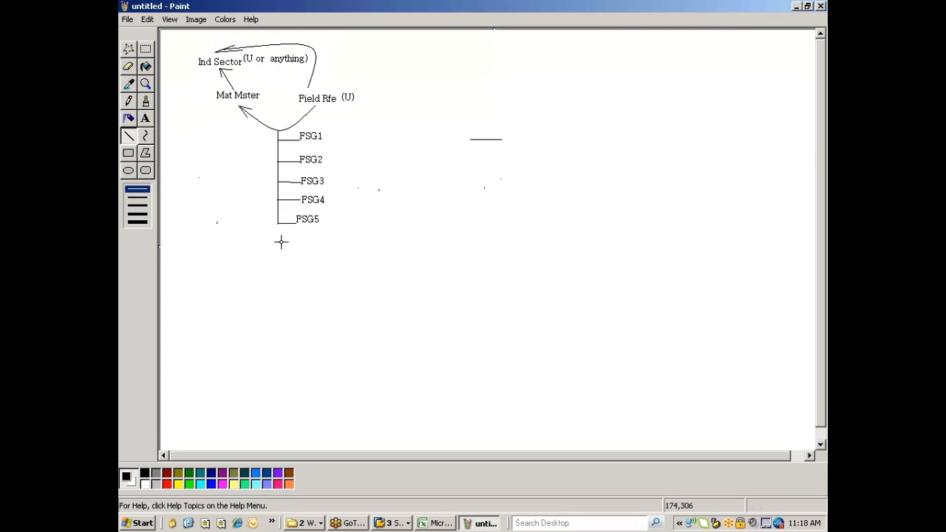
Step: Capture the canvas region containing the whole field selection diagram as a screen clipping
click(271, 525)
click(310, 477)
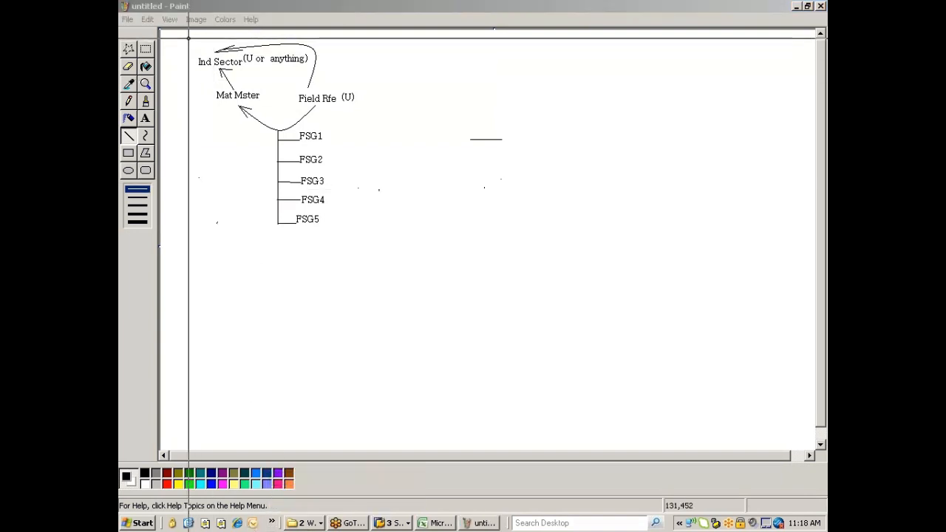
drag(188, 37, 369, 248)
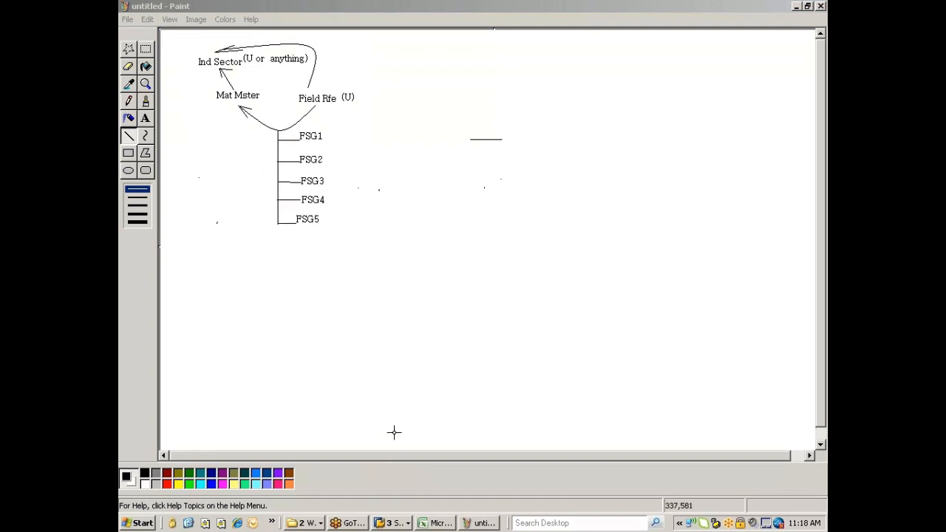
Step: Switch to the SAP MM 10AM Class workbook in Excel and paste the captured diagram at cell C116, below the field selection setup notes
click(431, 523)
scroll(408, 433, down, 2)
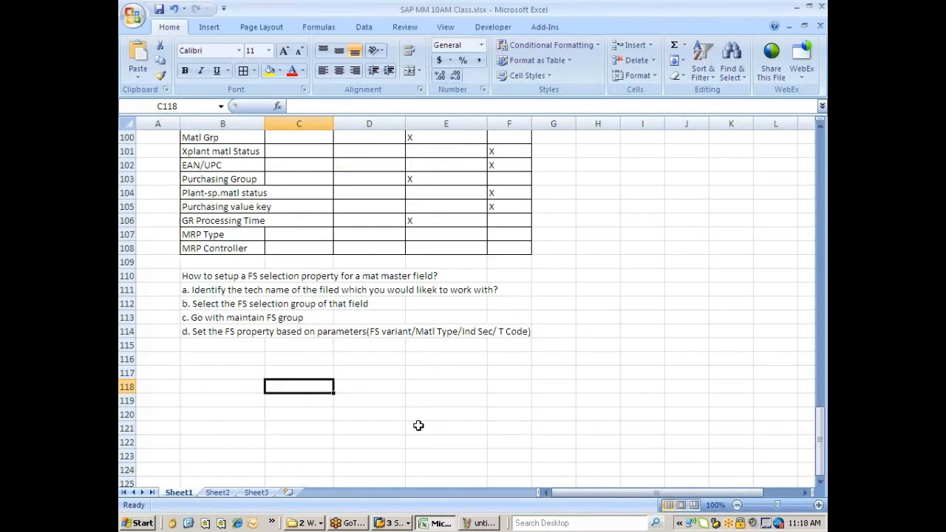
click(285, 361)
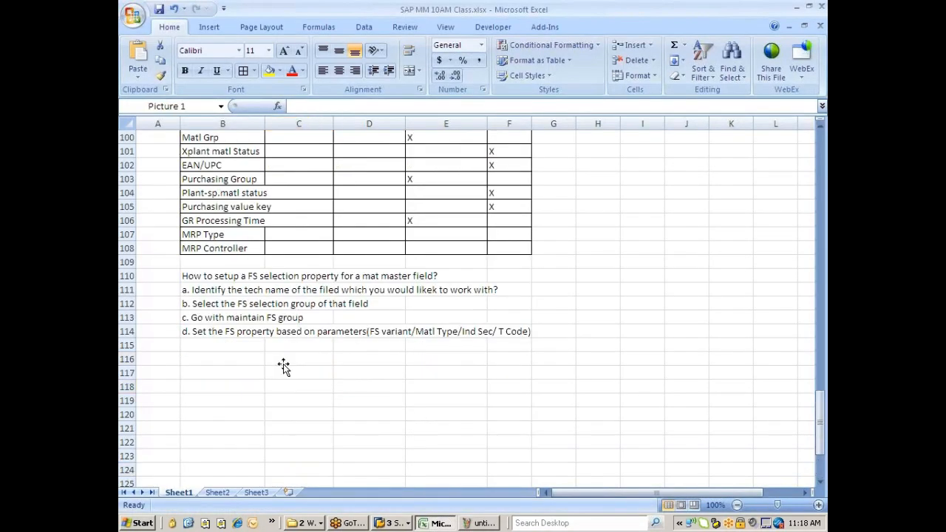
key(ctrl+v)
scroll(510, 374, down, 3)
click(558, 346)
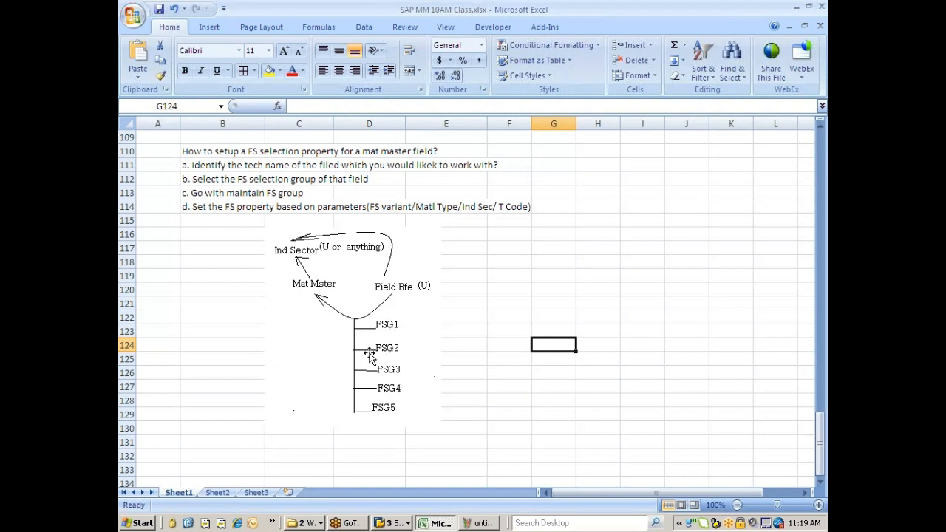
Step: Switch to SAP, look at field selection group 66 and the blank new field reference form under Assign Fields to Field Selection Groups, and return to the IMG
click(396, 523)
click(410, 492)
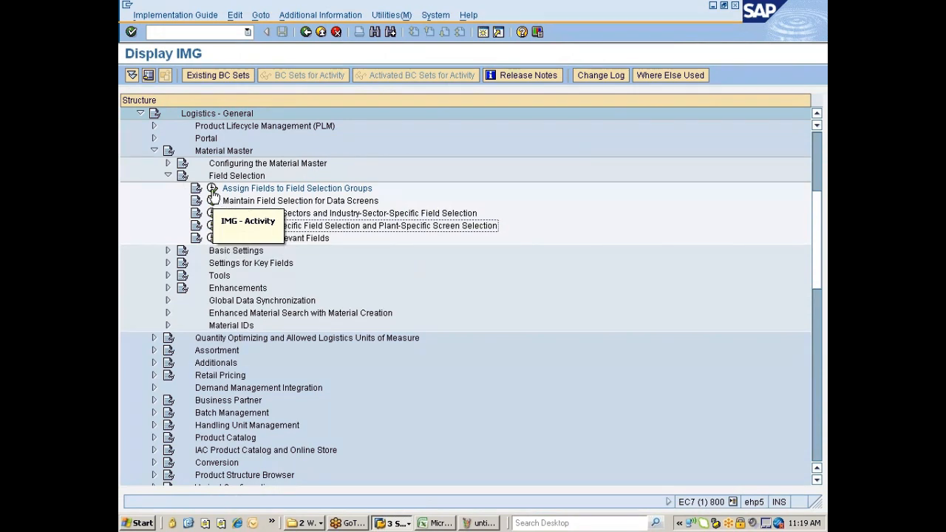
click(212, 190)
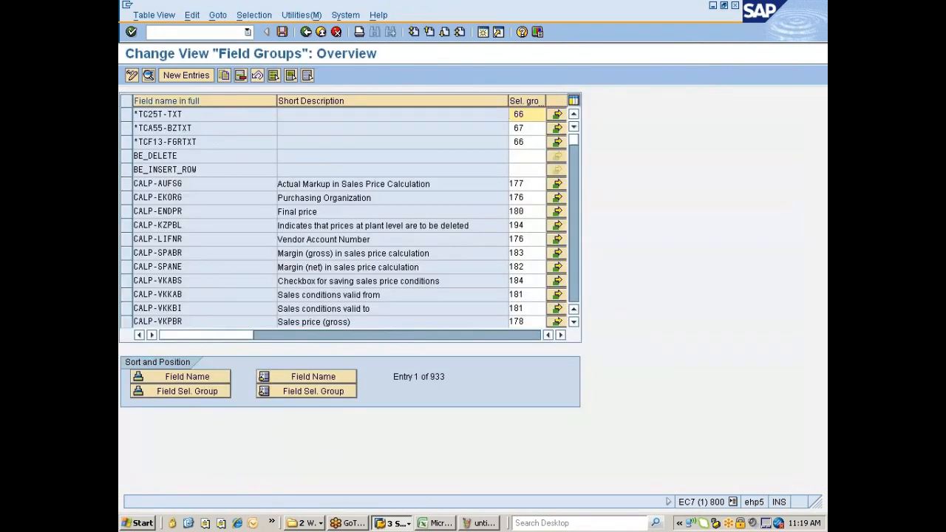
click(558, 116)
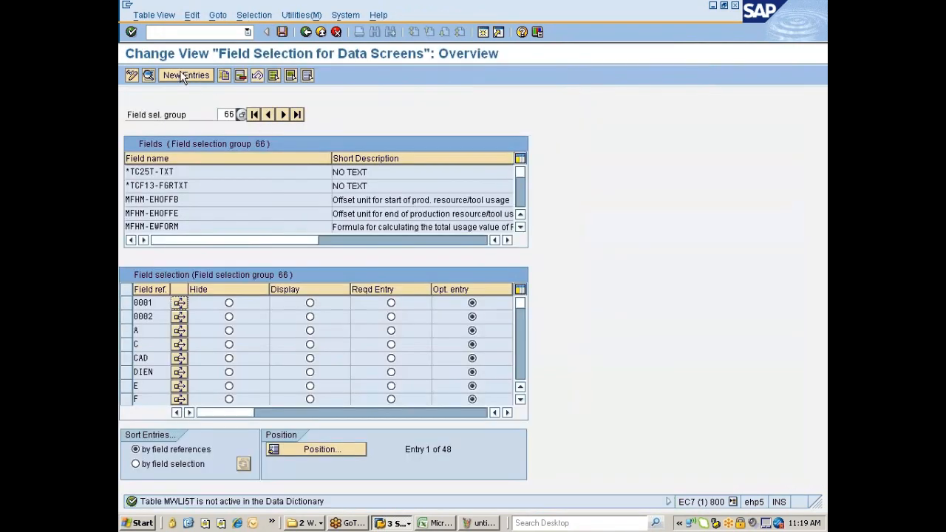
click(182, 76)
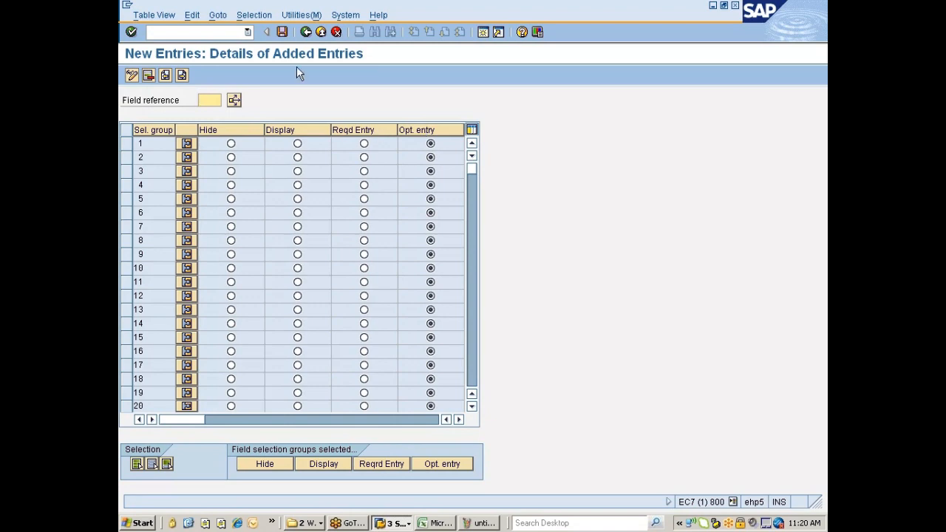
click(305, 32)
click(305, 32)
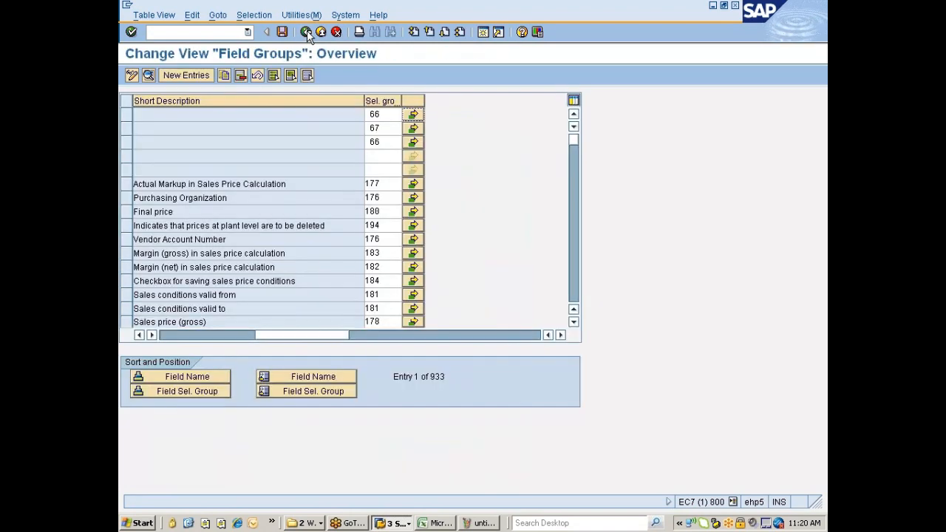
click(306, 32)
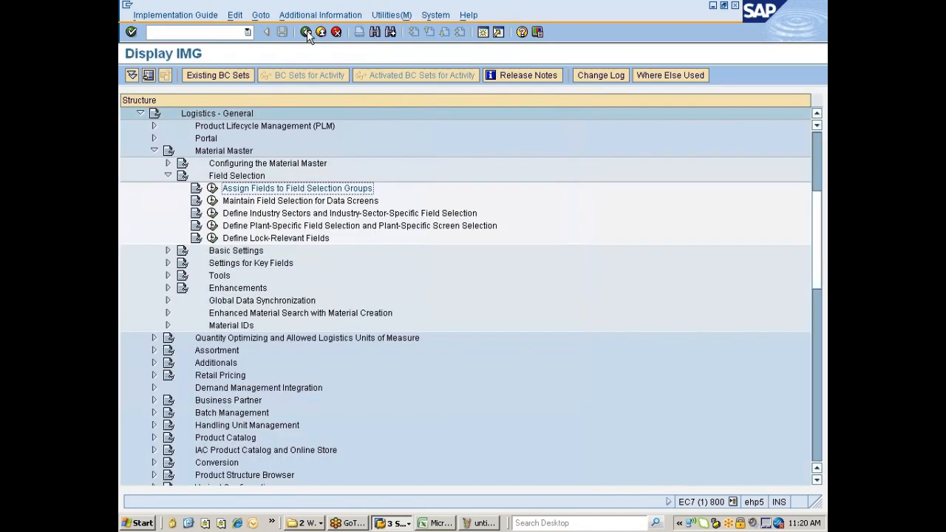
Step: Open Define Plant-Specific Field Selection and Plant-Specific Screen Selection and position the list at plant 777C
click(288, 214)
click(265, 227)
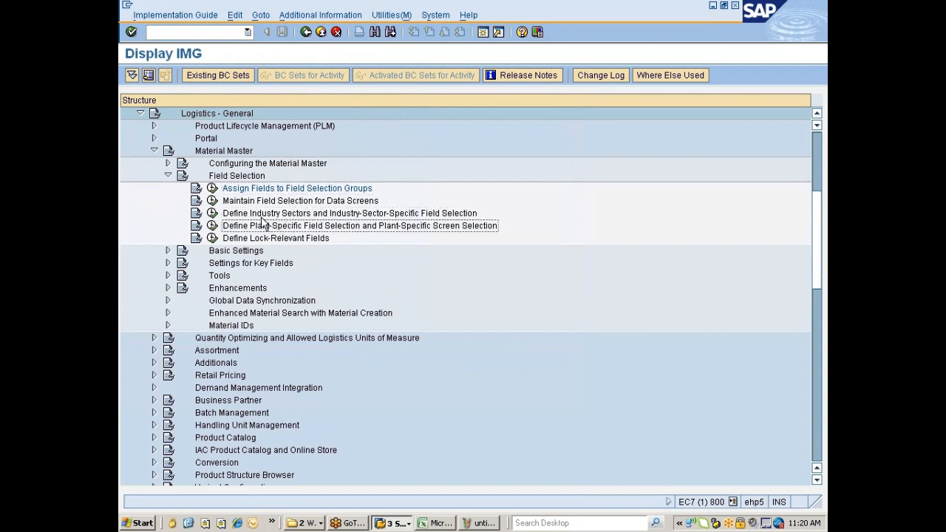
scroll(268, 219, down, 1)
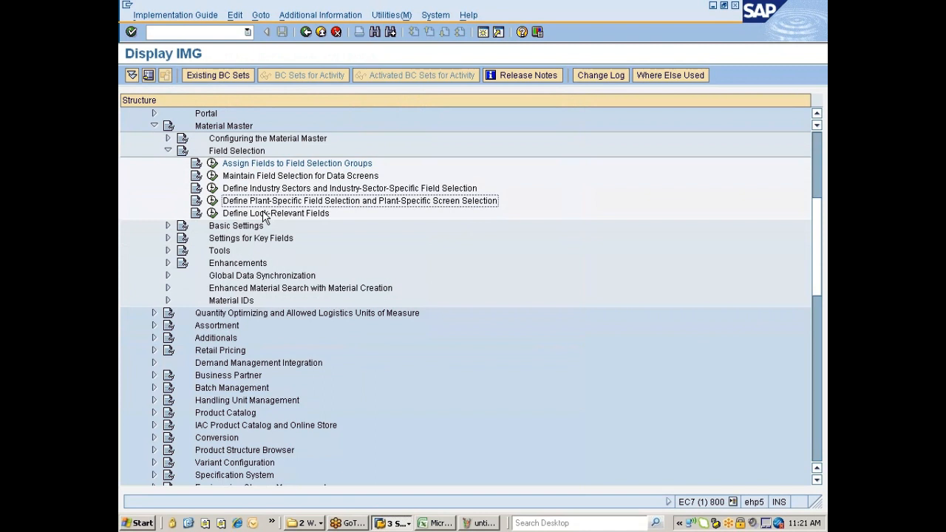
click(212, 201)
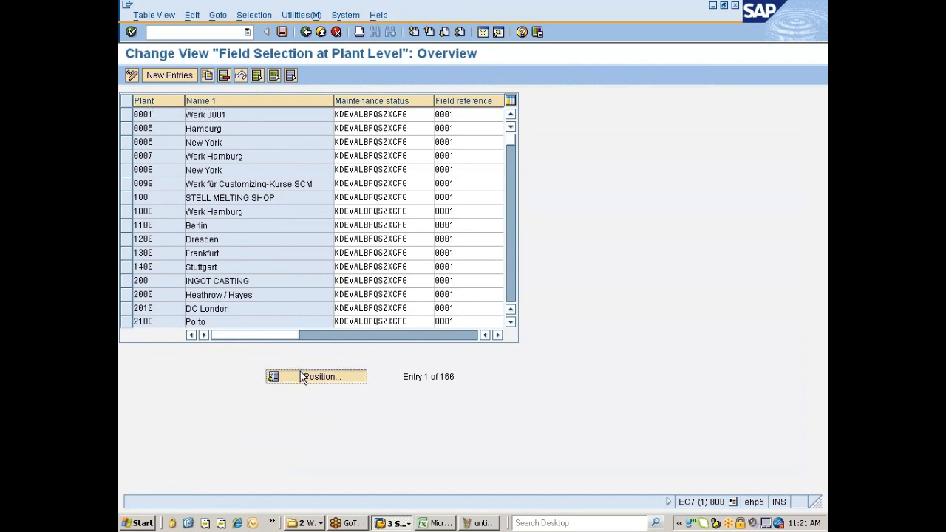
click(301, 374)
text(777)
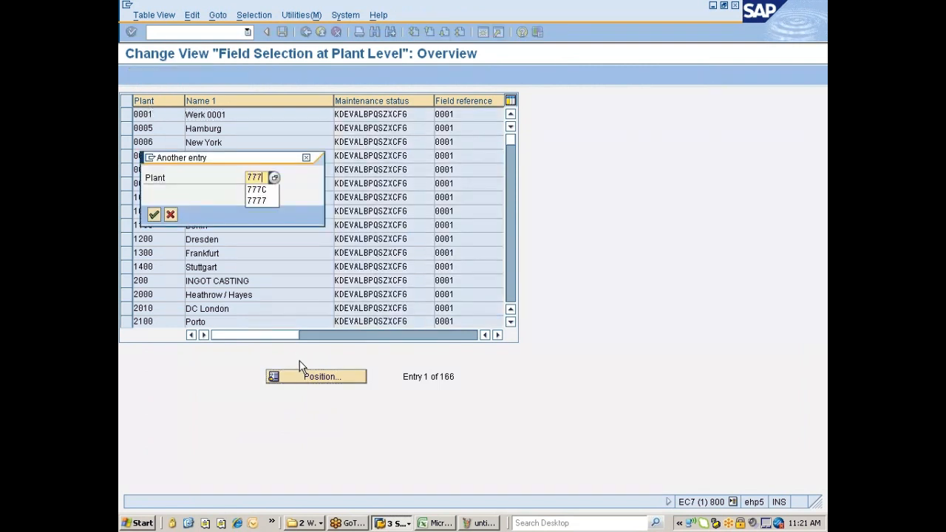
key(Down)
key(Return)
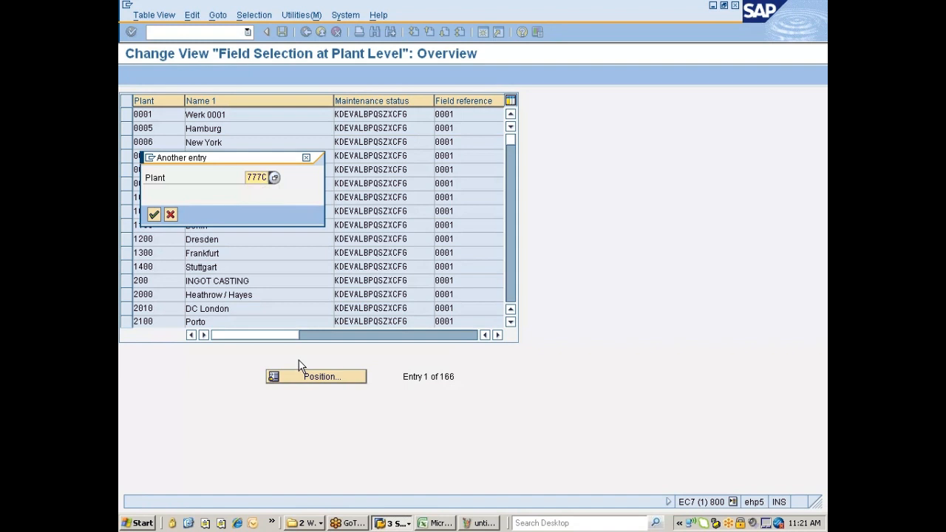
click(154, 214)
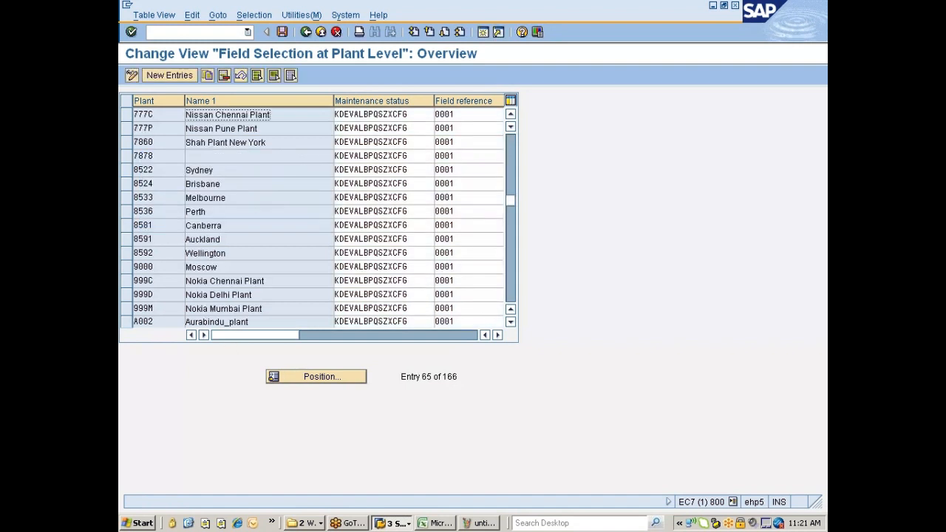
Step: Examine the maintenance status codes and field reference assigned to plant 777C, and return to the IMG
drag(411, 114, 334, 115)
click(334, 115)
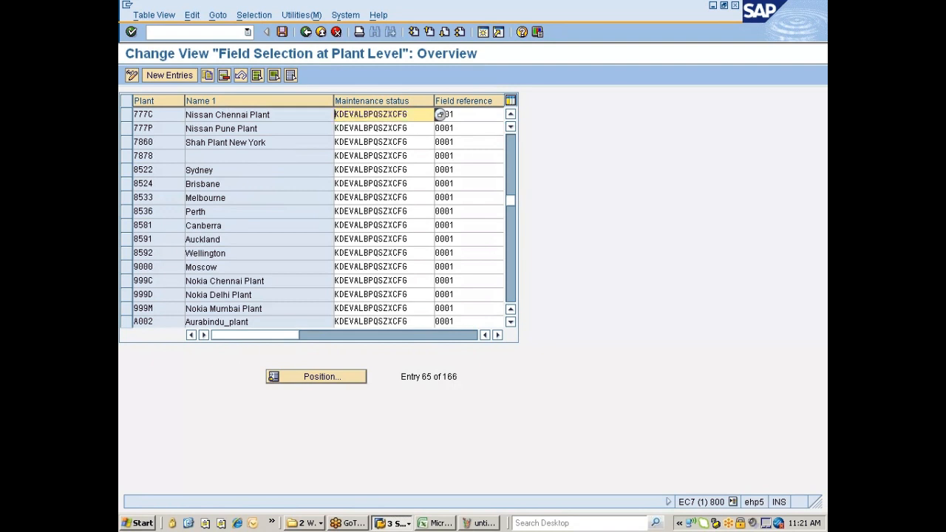
drag(409, 115, 335, 115)
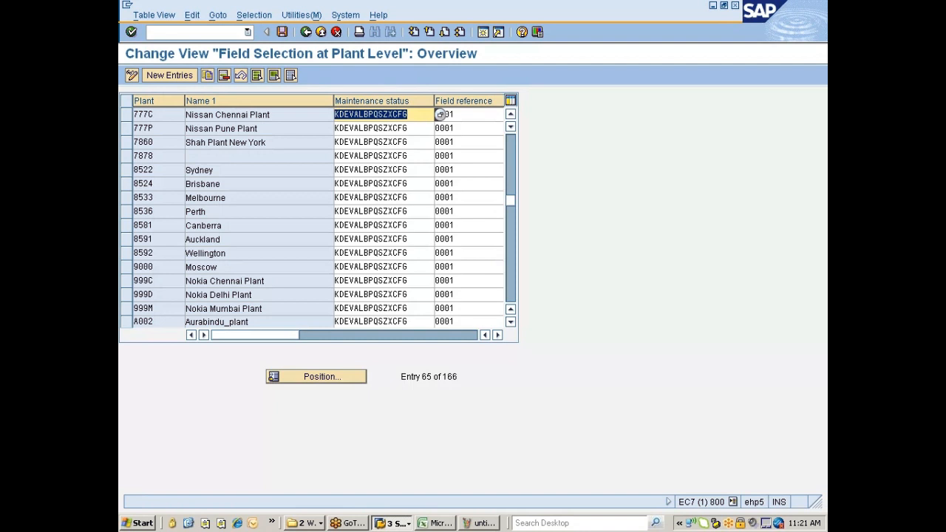
click(335, 114)
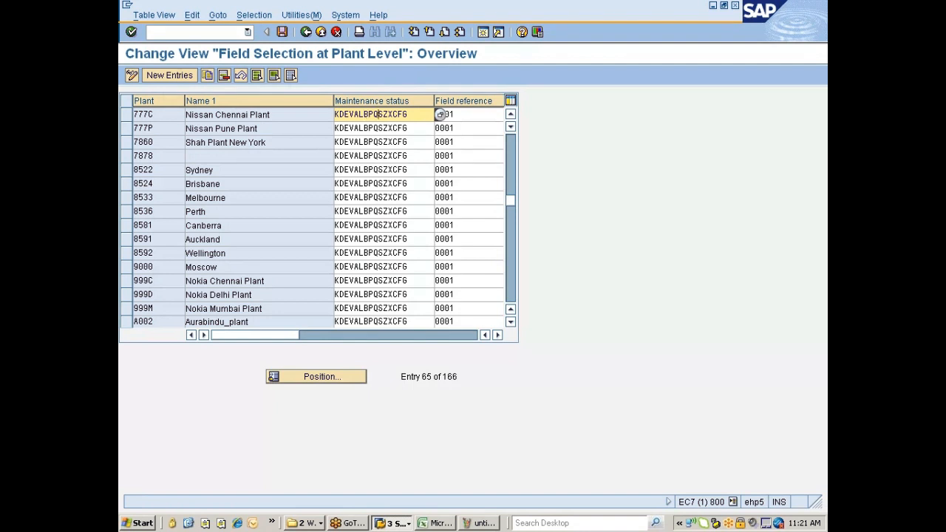
key(Right)
key(Right)
key(Right)
key(Right)
key(Right)
key(Right)
click(125, 116)
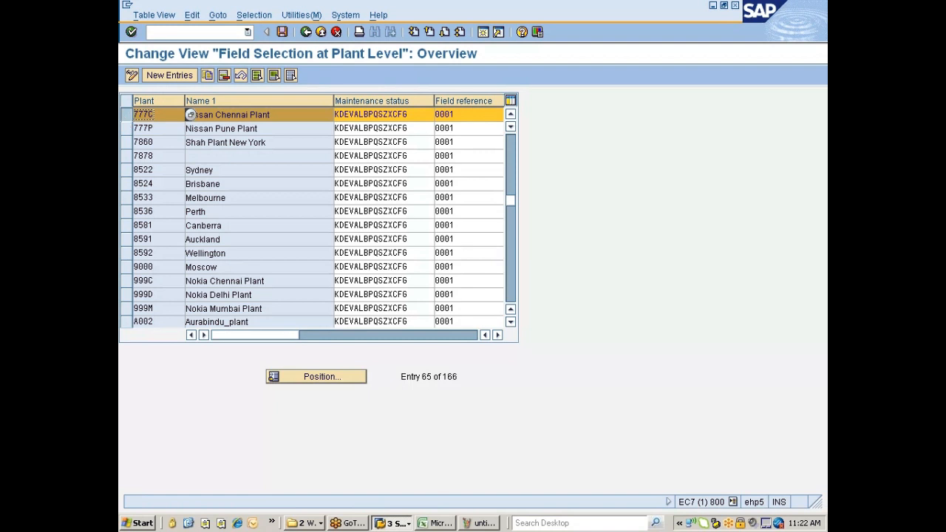
key(Tab)
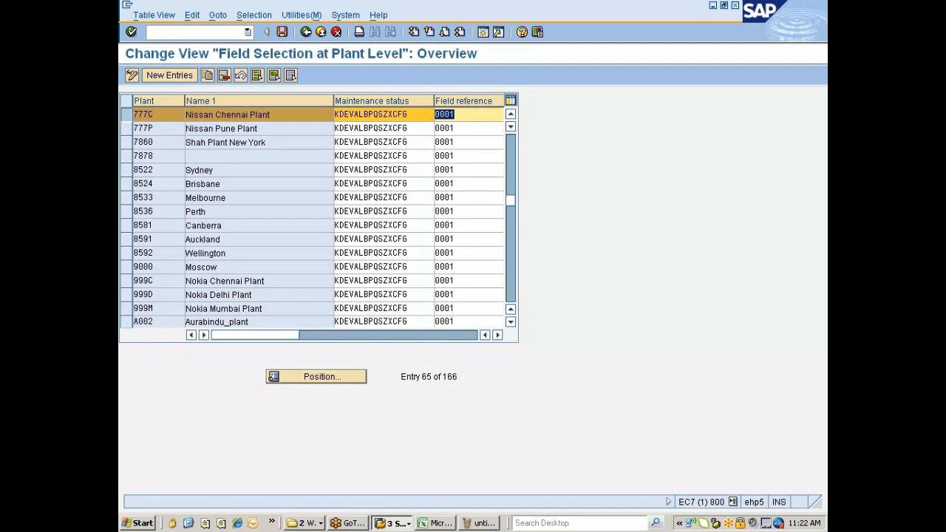
click(436, 115)
click(305, 31)
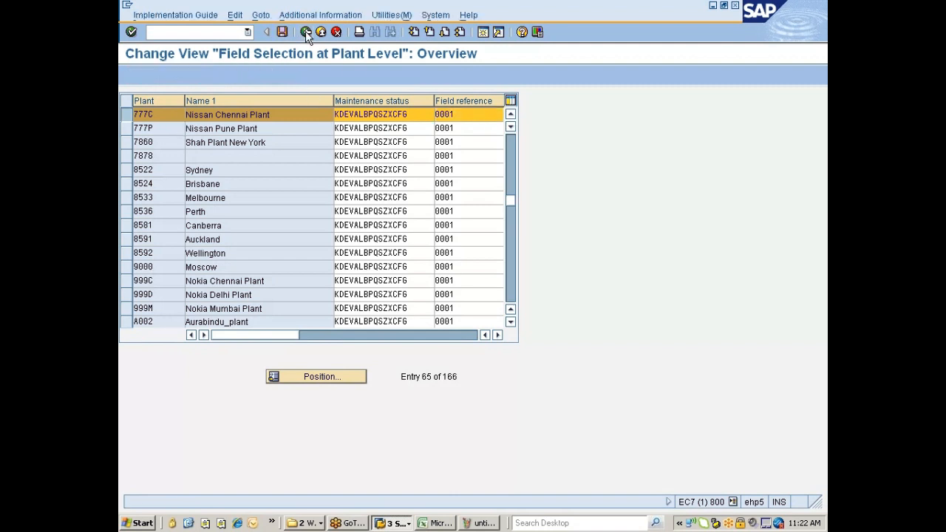
Step: Create field reference 777C from the details of field selection group 66 and save it in the Nissan changes customizing request
click(212, 163)
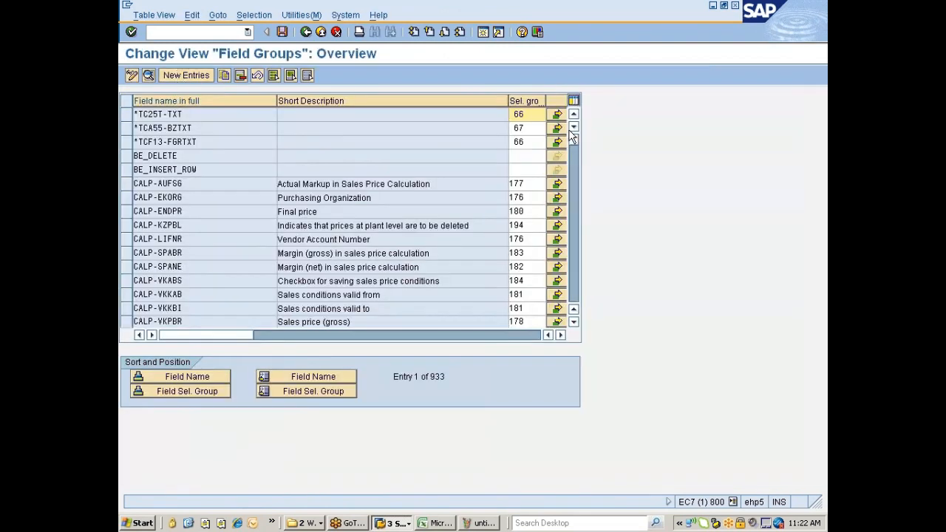
click(561, 117)
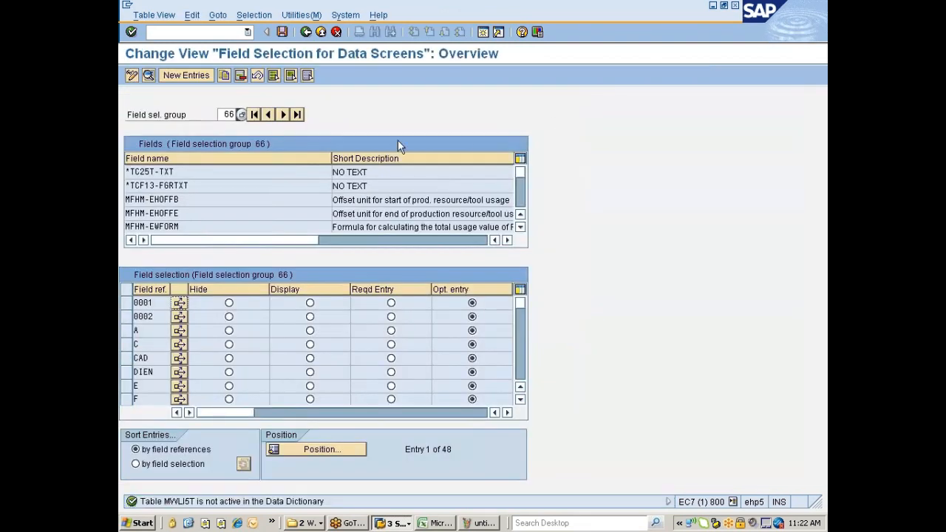
click(184, 75)
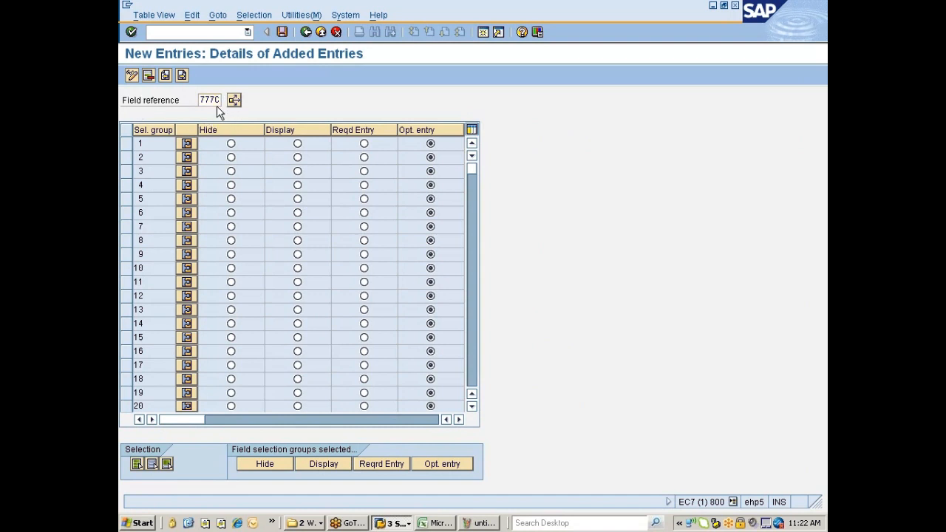
key(Return)
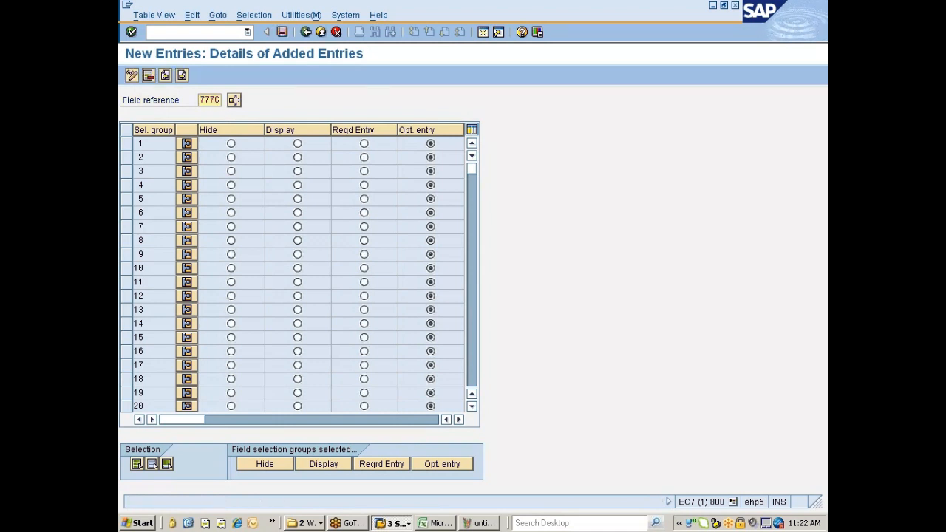
click(283, 31)
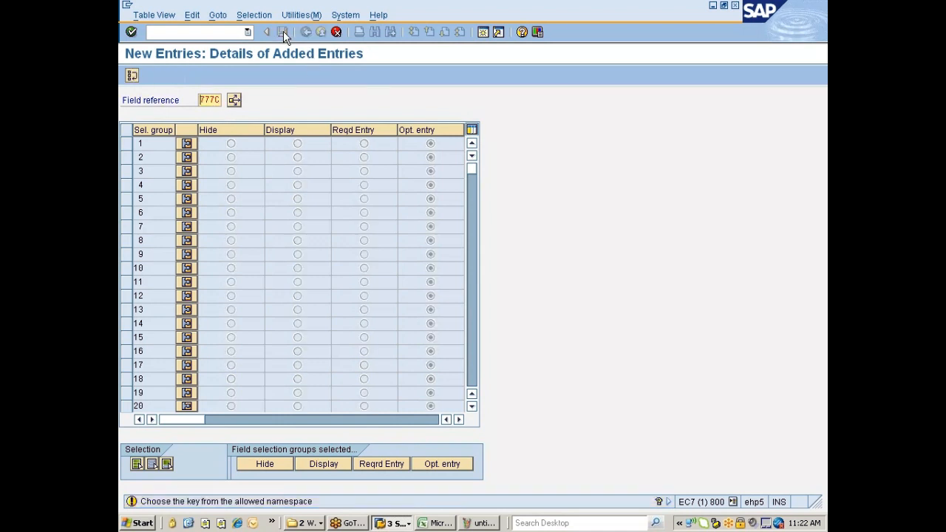
click(283, 31)
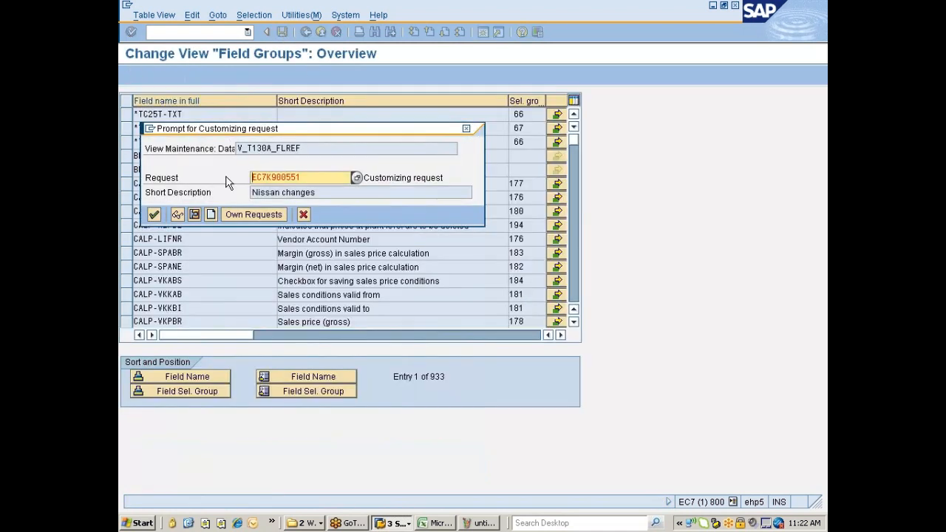
click(154, 215)
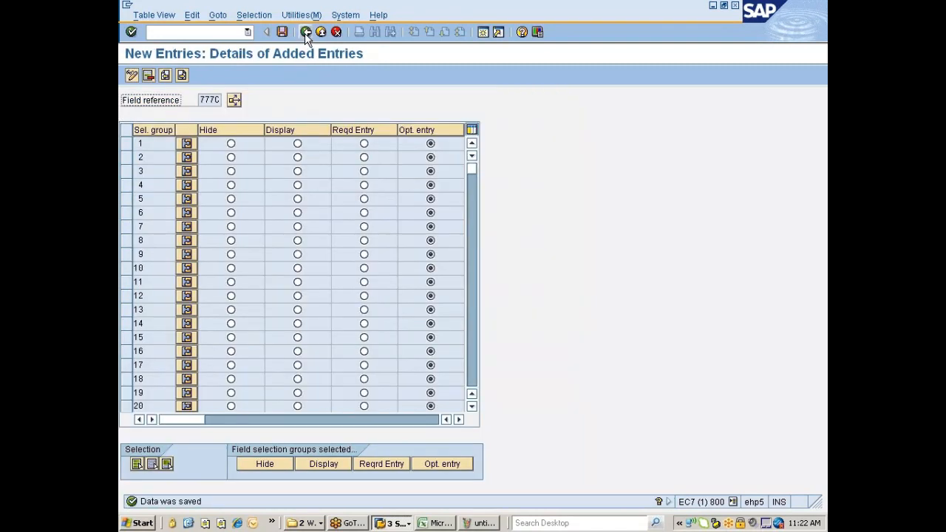
Step: Return to the IMG and open Define Plant-Specific Field Selection and Plant-Specific Screen Selection
click(305, 31)
click(305, 32)
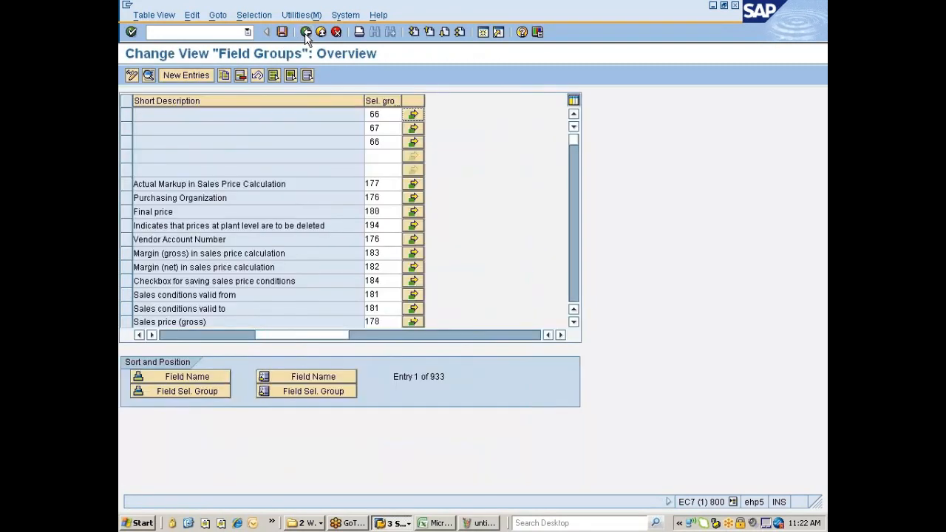
click(306, 32)
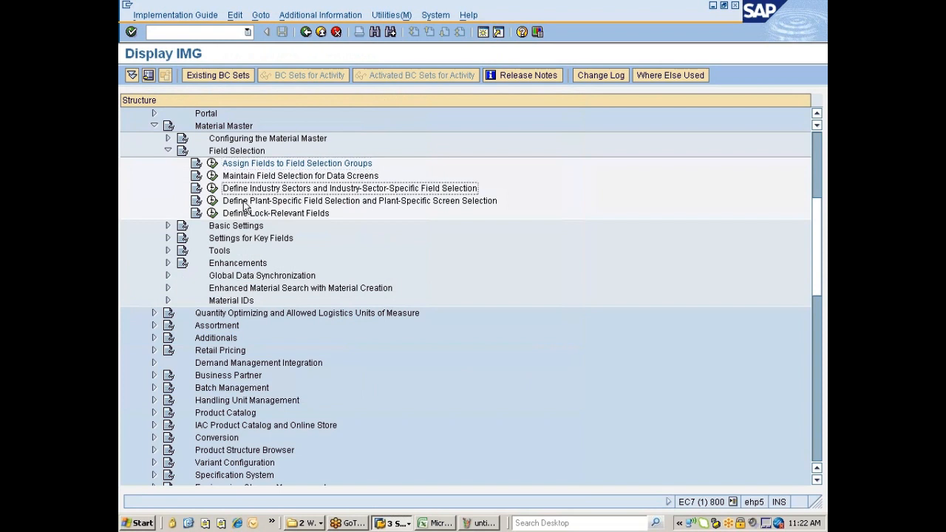
click(212, 201)
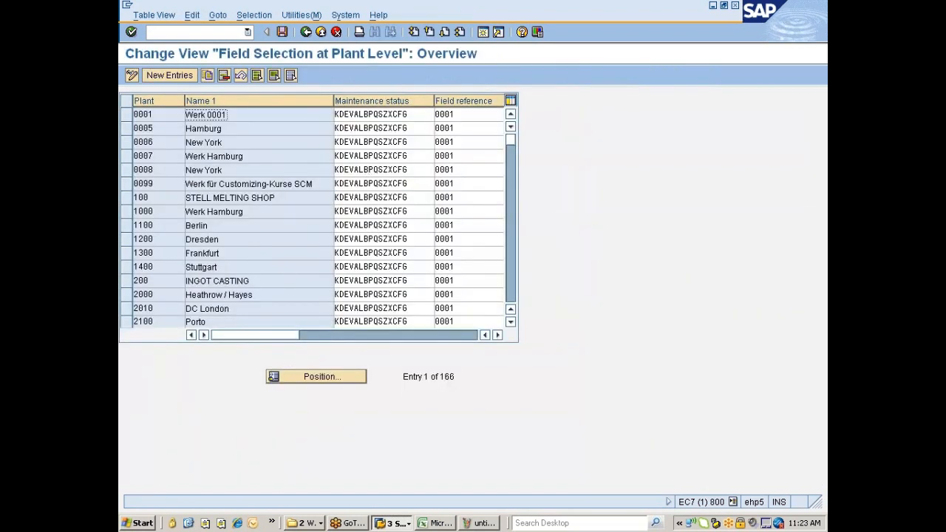
Step: Locate plant 777C, set its field reference to 777C, and save it in the Nissan changes customizing request
click(314, 379)
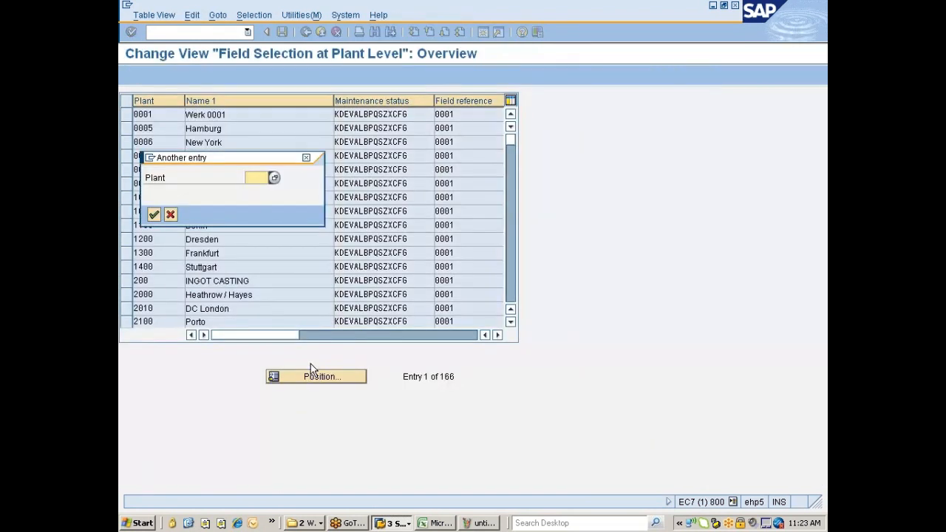
text(777C)
key(Return)
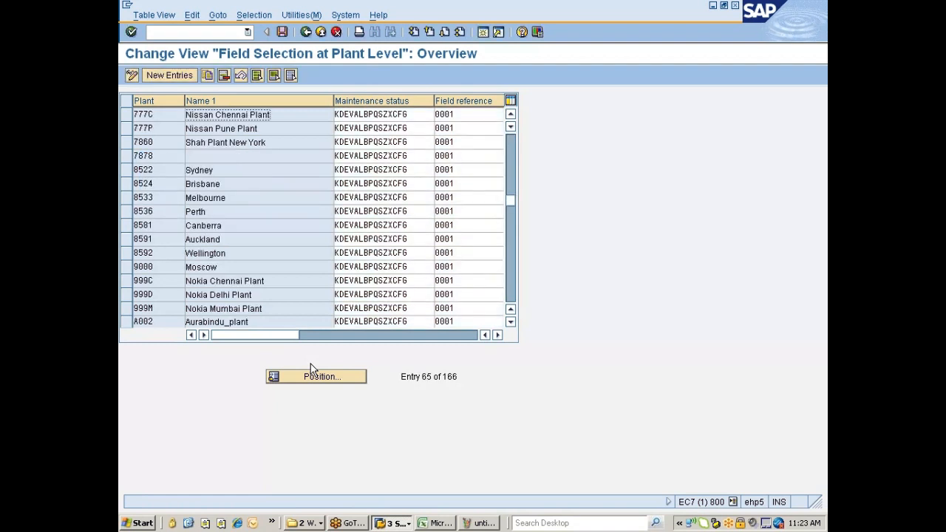
click(441, 114)
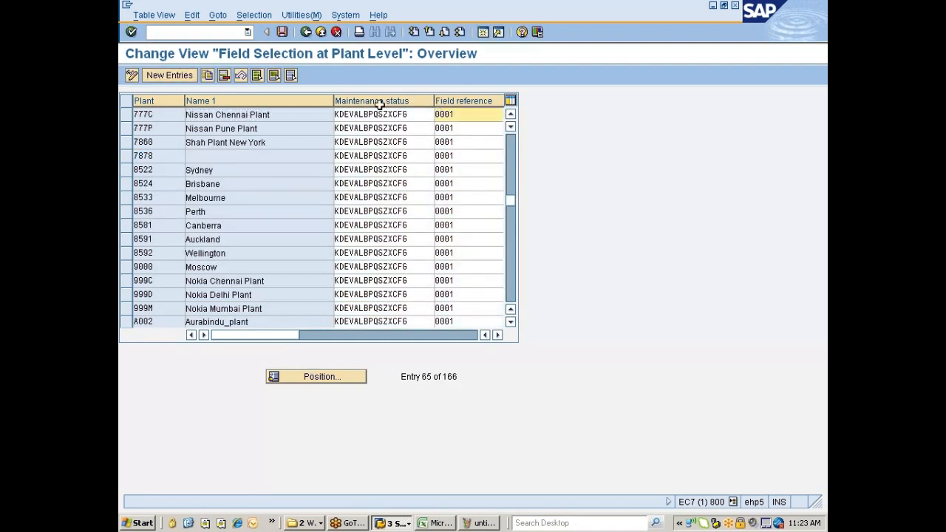
drag(332, 105, 287, 103)
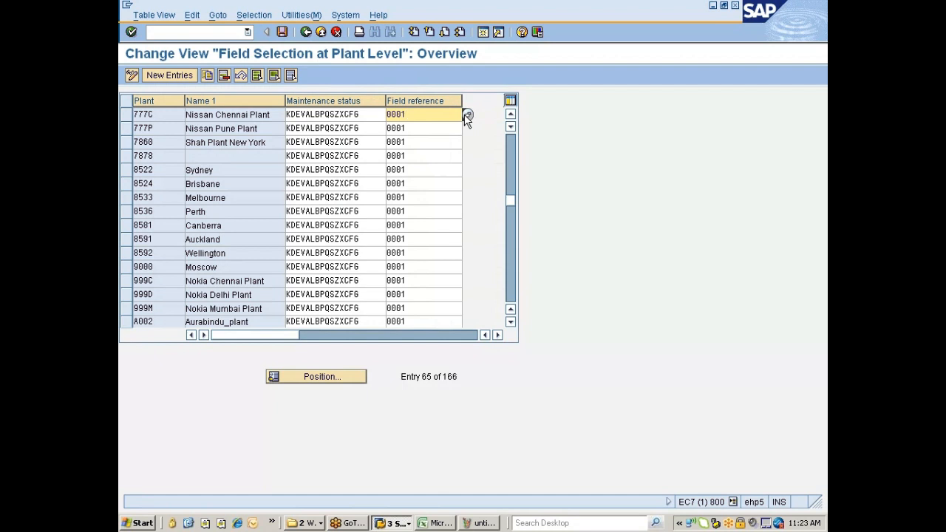
click(467, 116)
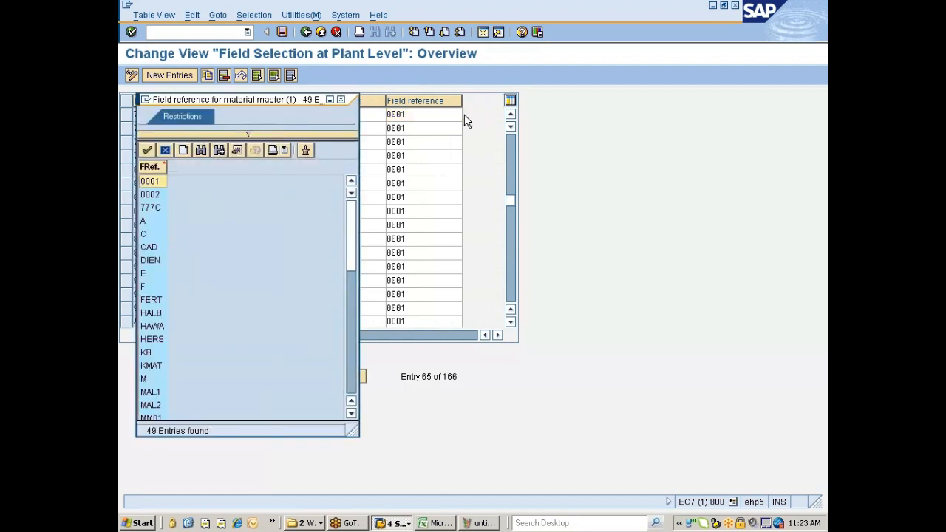
click(150, 207)
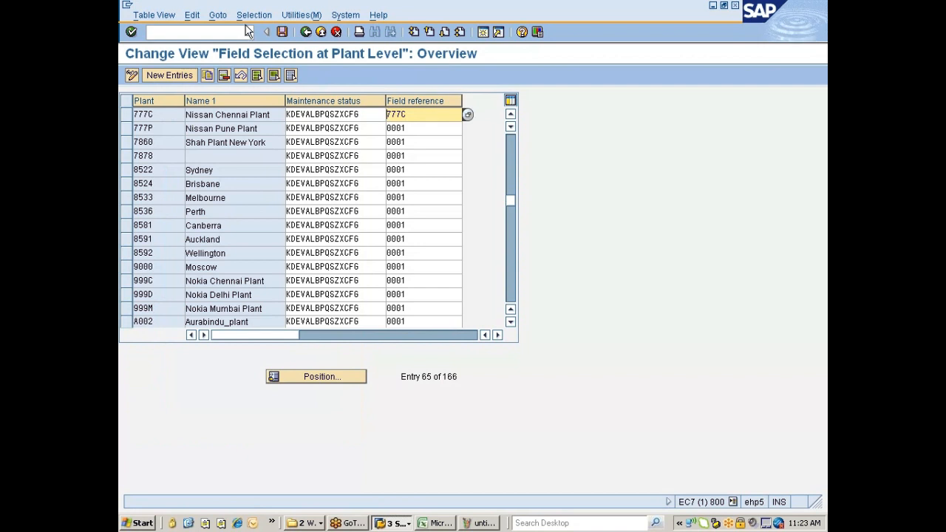
click(283, 31)
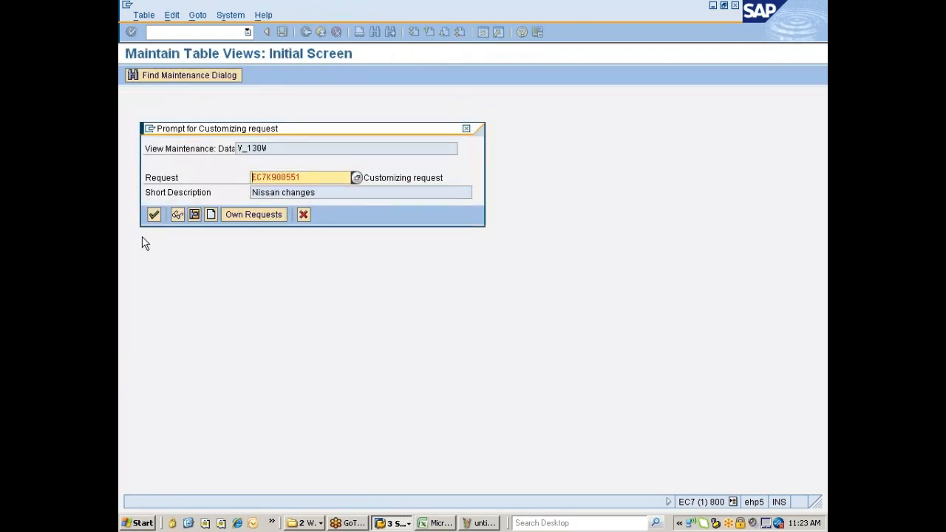
click(154, 215)
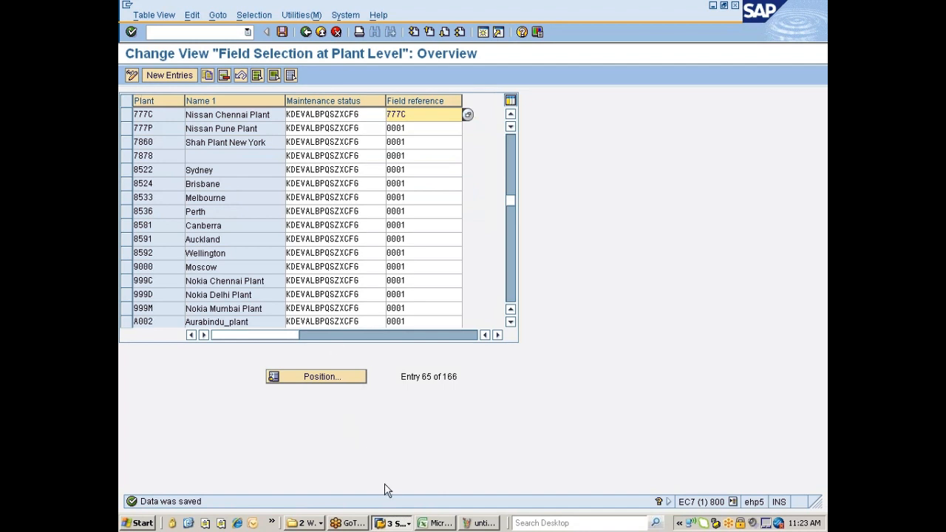
Step: Switch to the Create Material session and restart transaction MM01
click(391, 523)
click(441, 479)
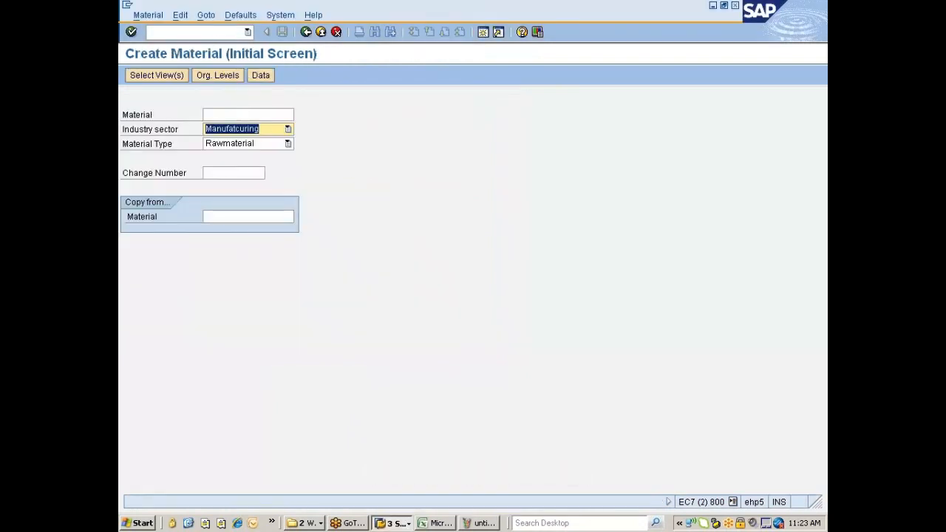
text(/nmm01)
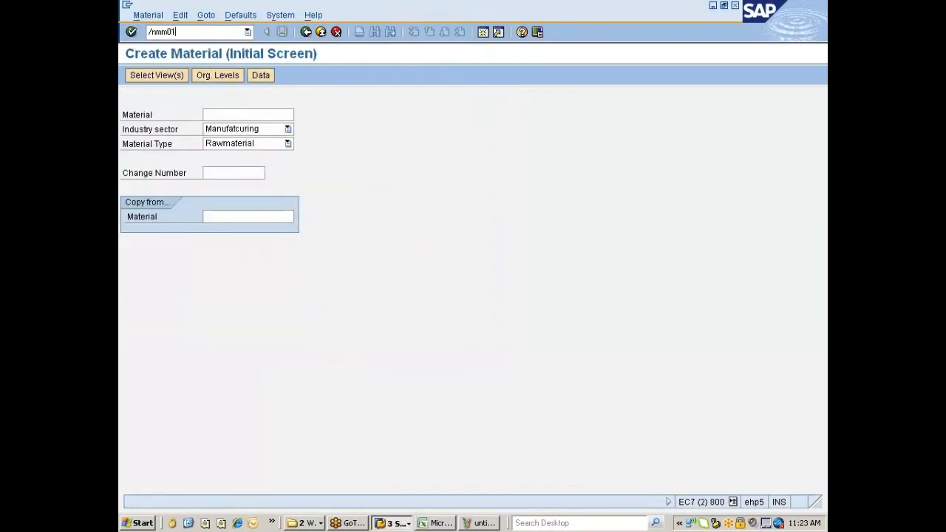
key(Return)
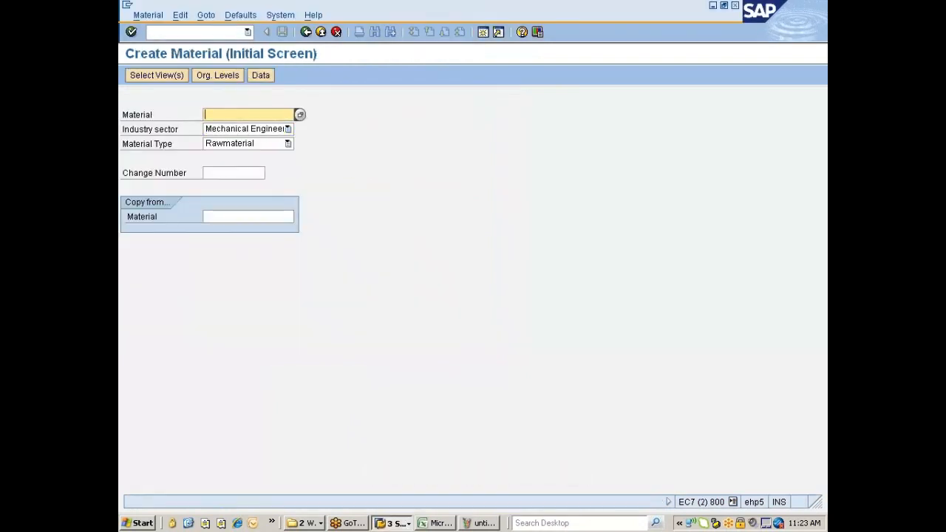
Step: Set the new material's industry sector to Manufatcuring
key(Tab)
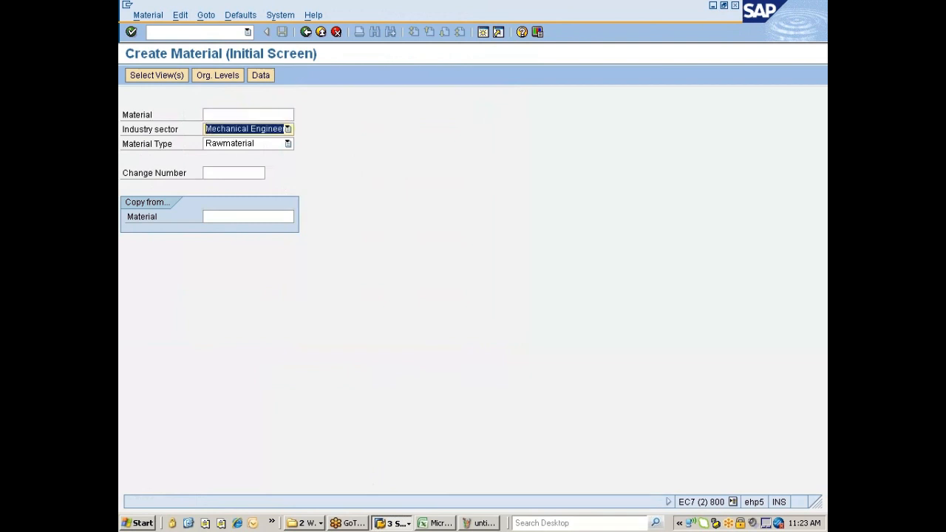
key(shift+Tab)
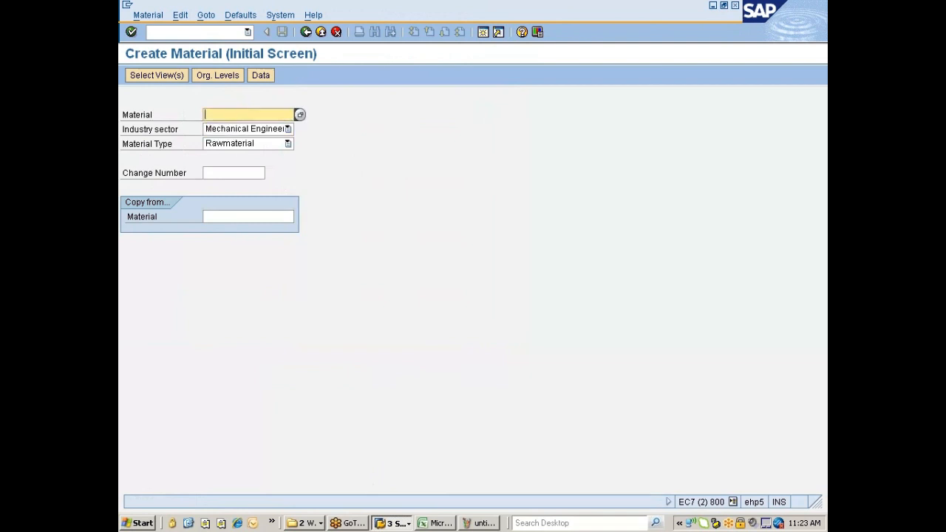
key(Tab)
click(222, 130)
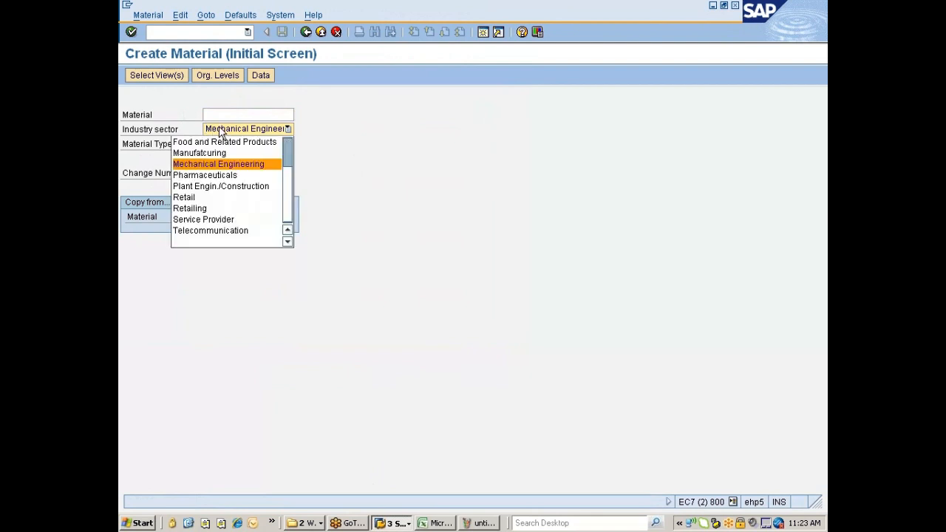
click(207, 153)
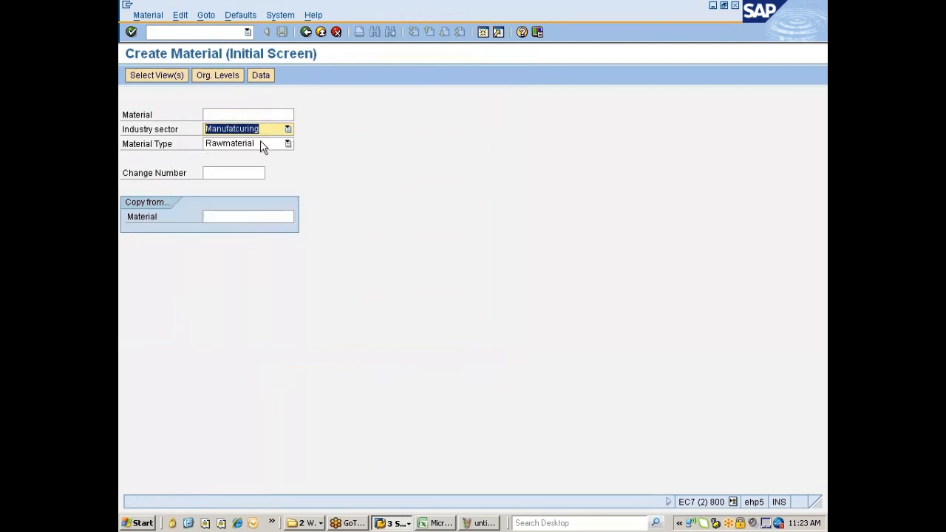
Step: Select the Basic Data 1, Basic Data 2 and Purchasing views and accept plant 777C as the organizational level
key(Return)
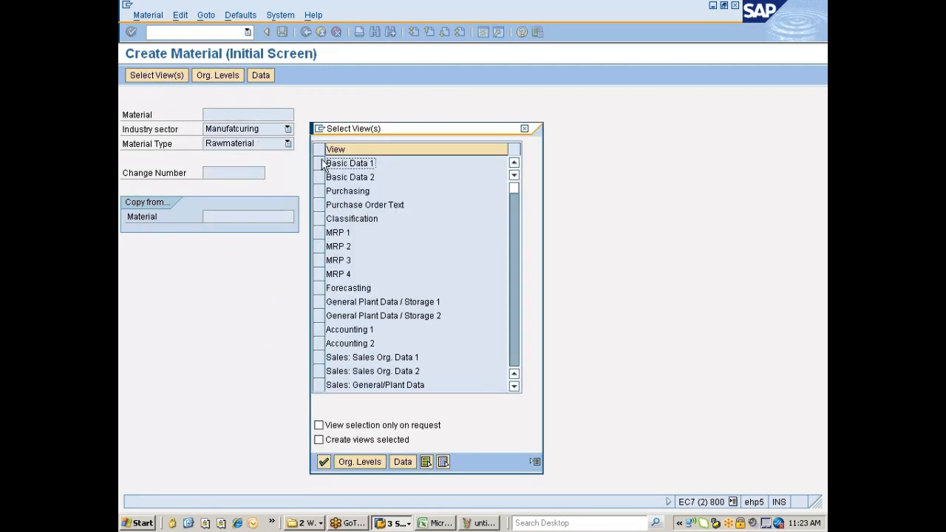
click(319, 164)
click(319, 178)
click(319, 191)
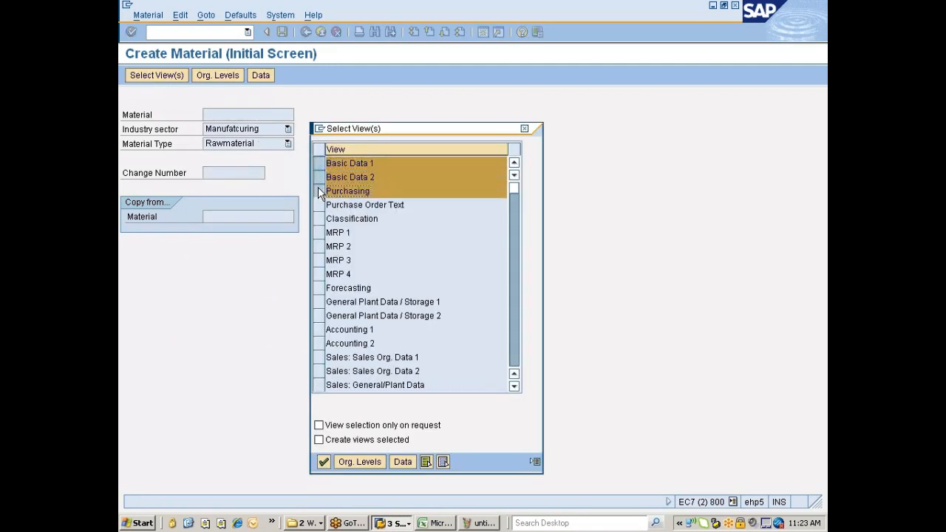
click(324, 462)
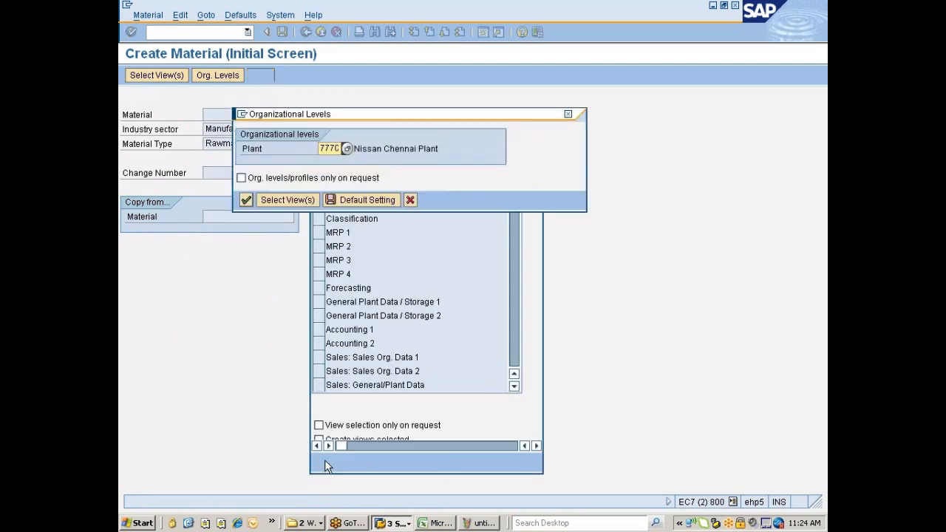
click(247, 200)
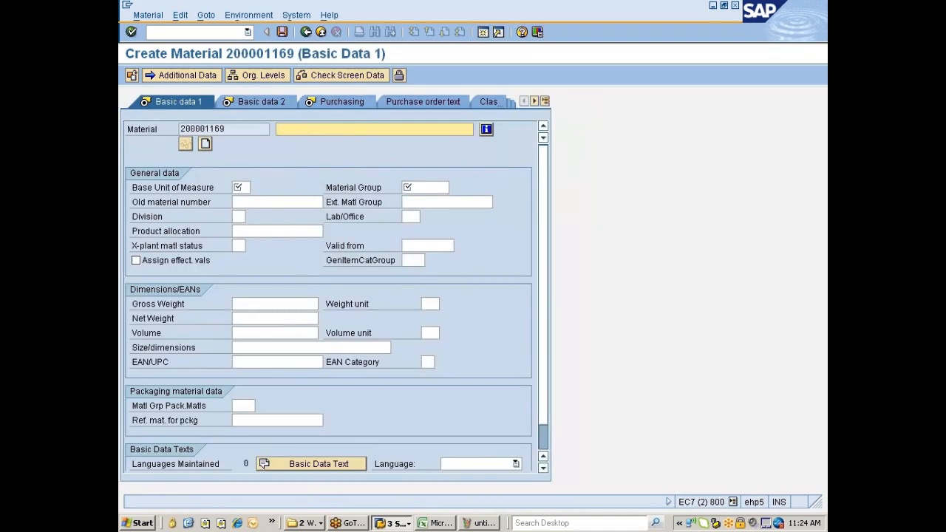
Step: Fill in Basic Data 1 with description ghhhjhgj, base unit of measure EA and material group 00108
text(ghhhjhgj)
click(247, 187)
text(ea)
key(Tab)
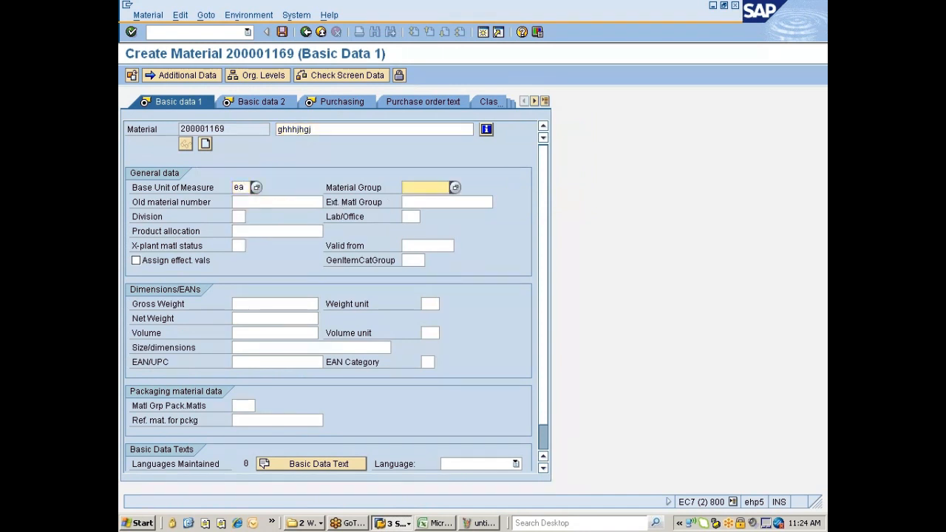
text(00108)
key(Return)
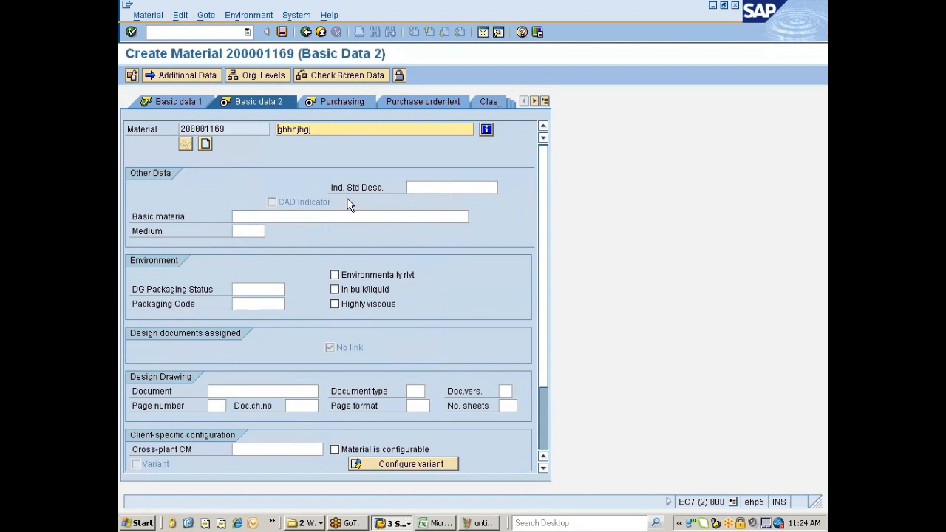
Step: Go to the Purchasing view and show the technical information of the Purchasing value key field
click(339, 104)
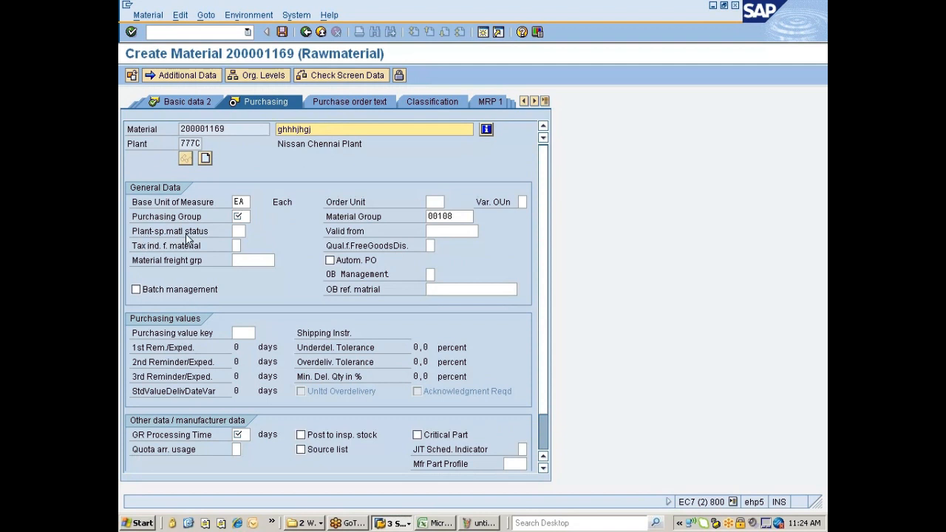
click(235, 231)
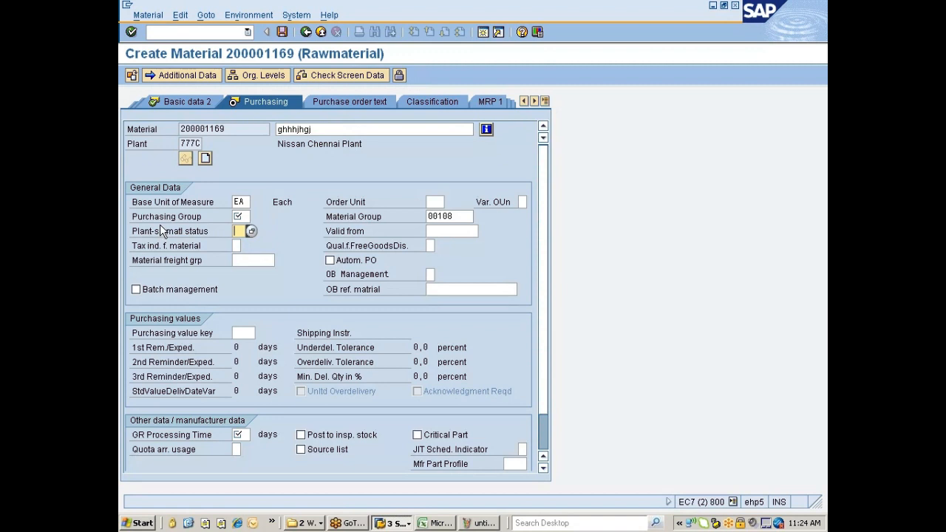
click(244, 333)
key(F1)
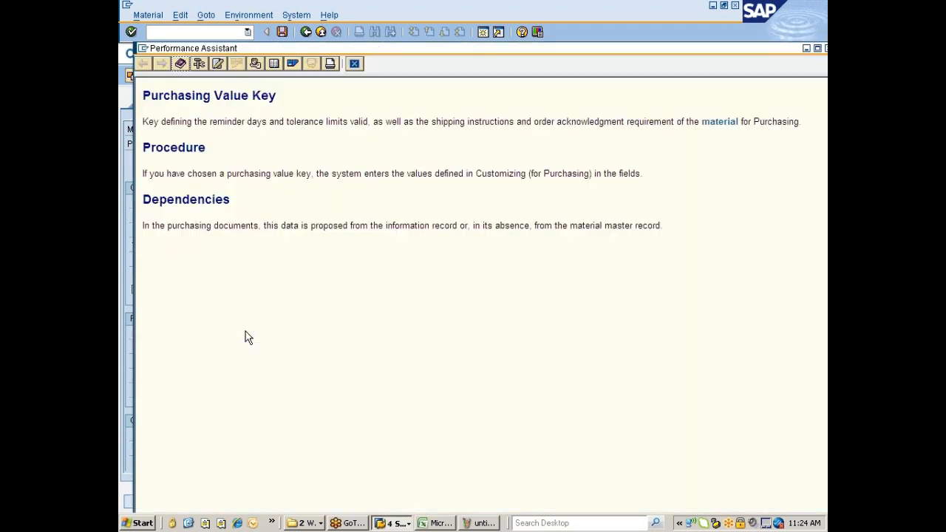
click(200, 64)
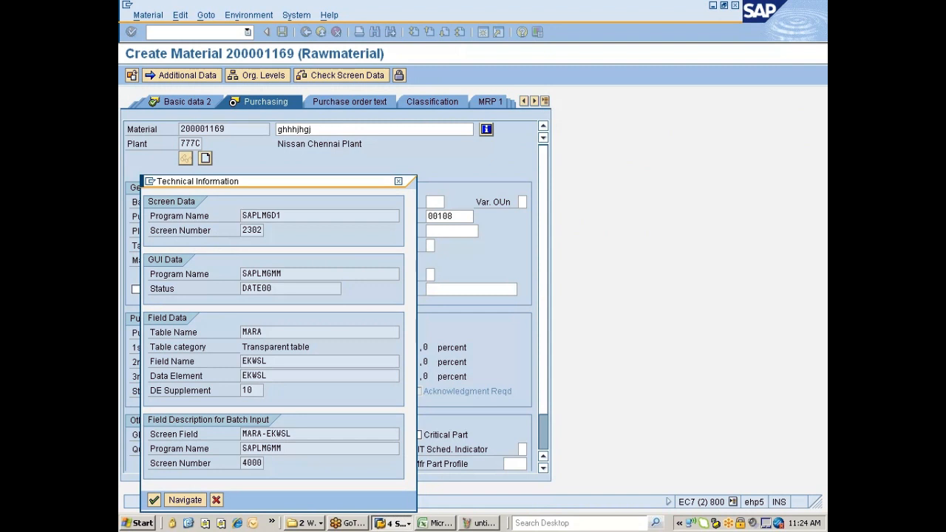
Step: Copy the screen field name MARA-EKWSL from the technical information and close the field help
drag(292, 434, 242, 434)
key(ctrl+c)
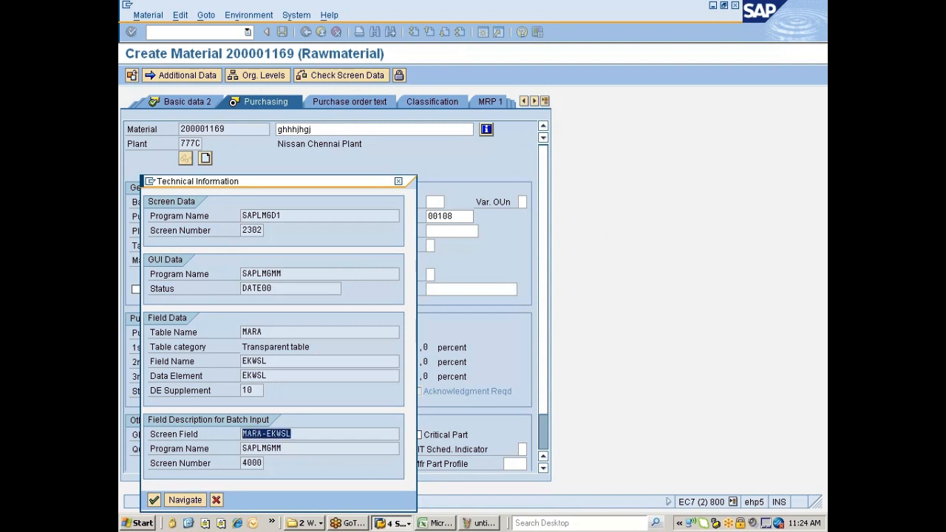
click(241, 434)
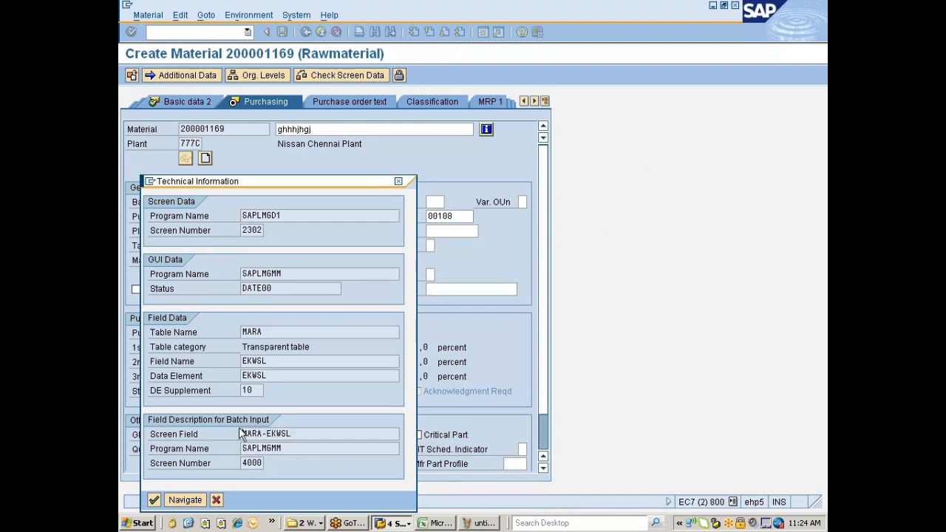
click(154, 501)
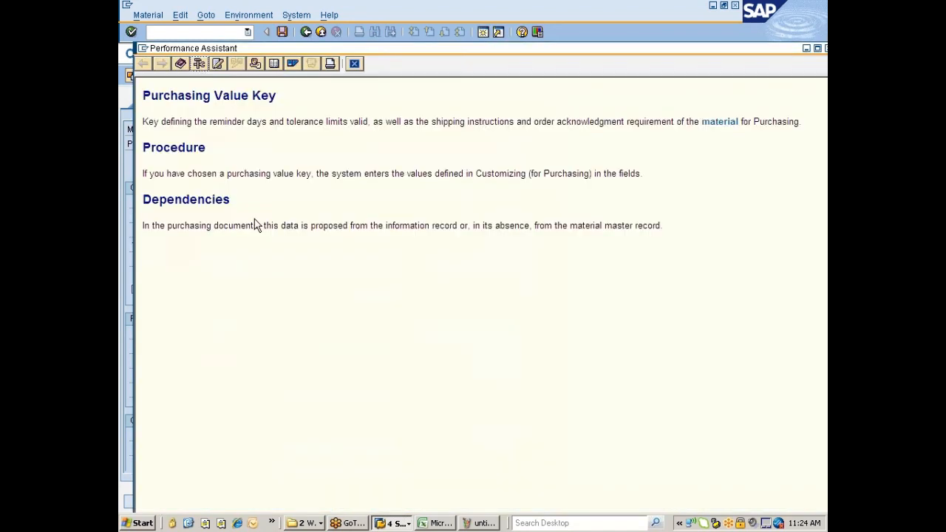
click(355, 63)
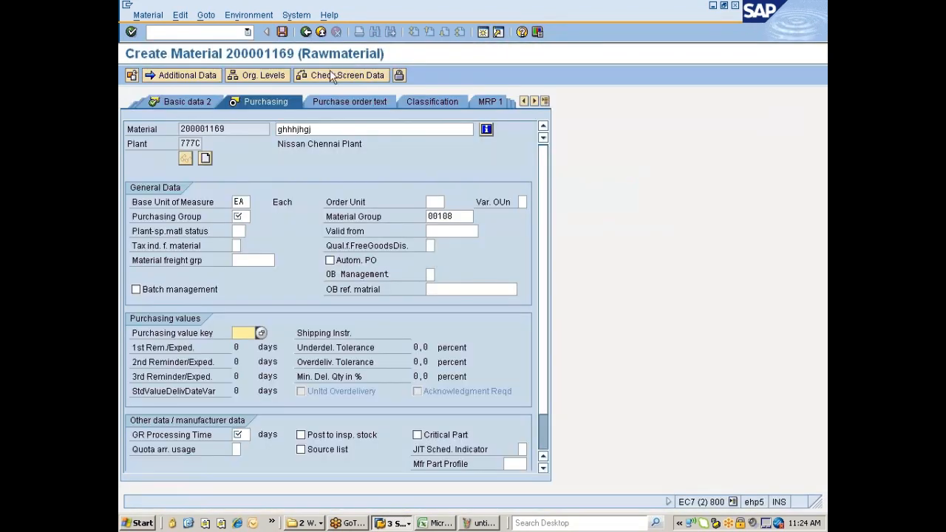
Step: Switch to the customizing session, open Assign Fields to Field Selection Groups and position the list at field MARA-EKWSL
click(391, 523)
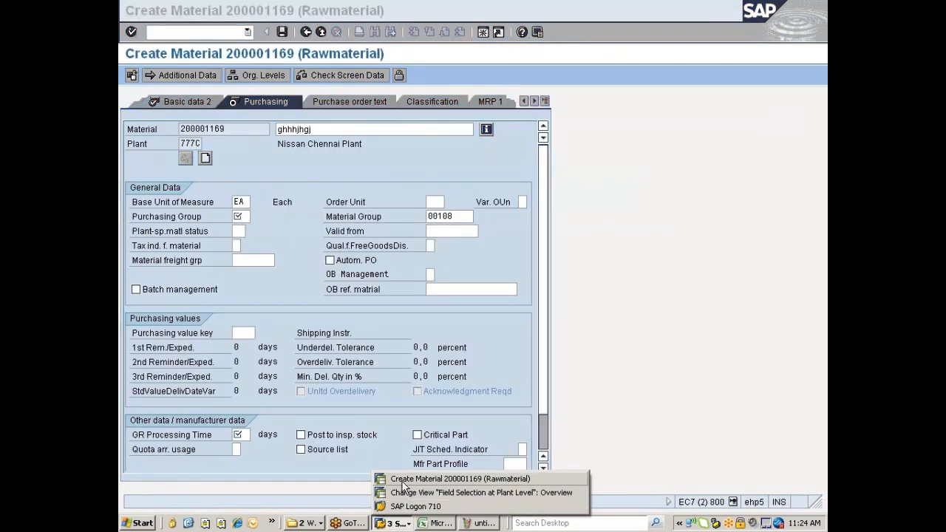
click(400, 493)
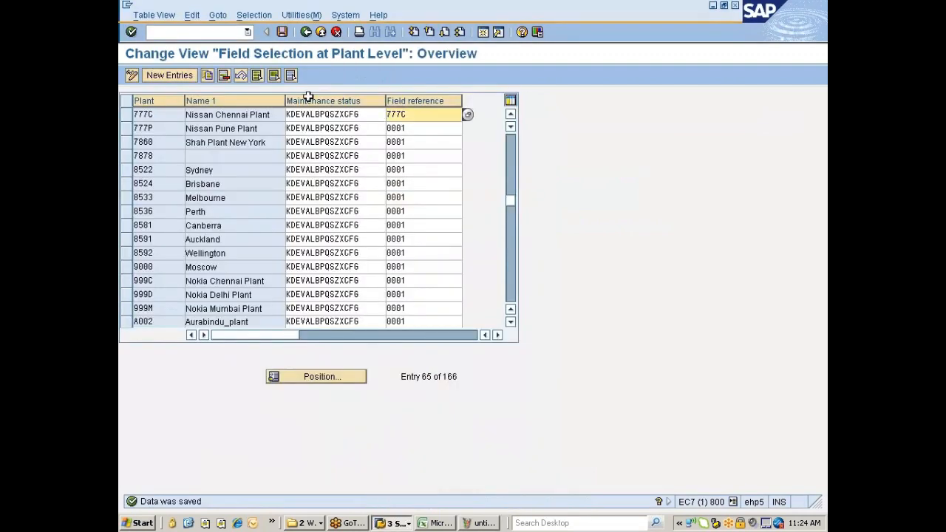
click(306, 33)
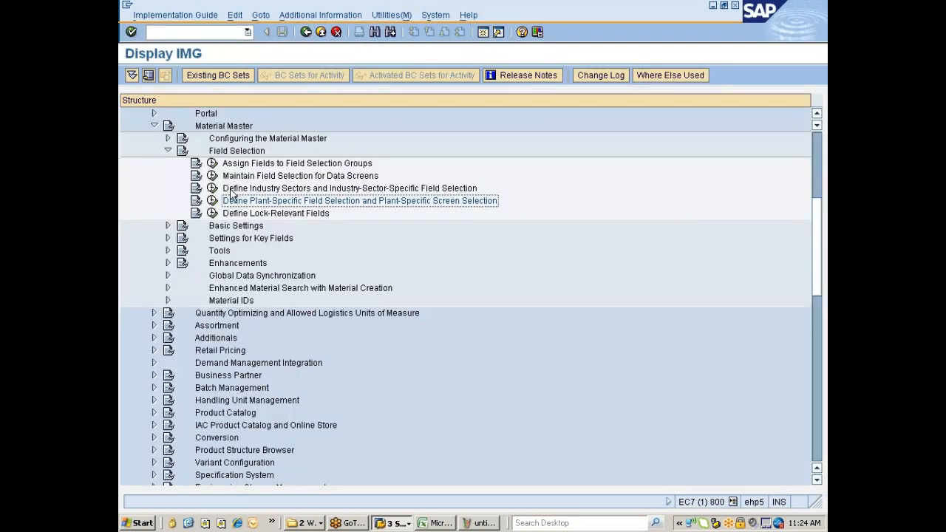
click(212, 164)
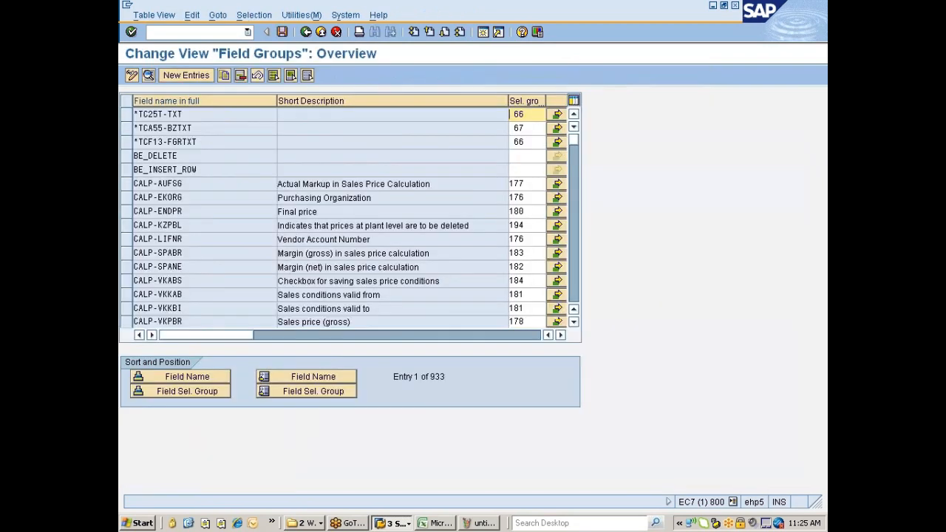
click(326, 379)
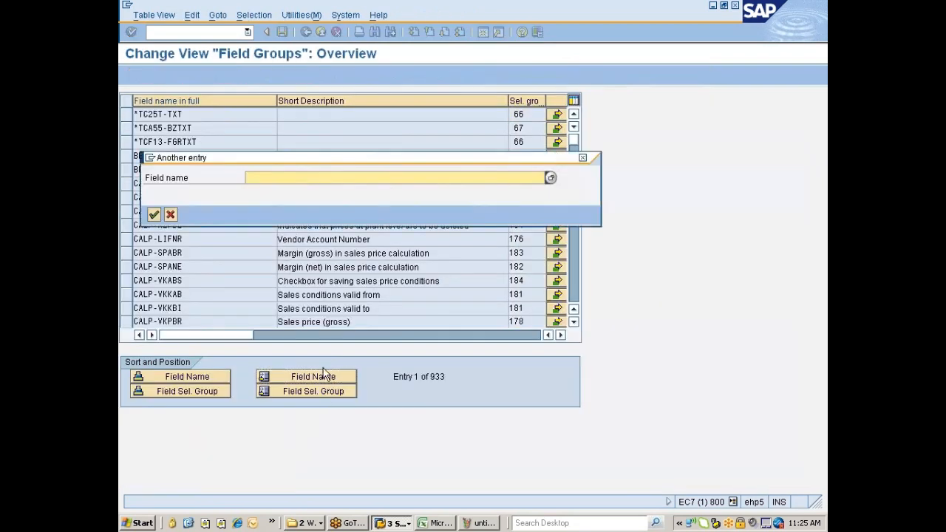
key(ctrl+v)
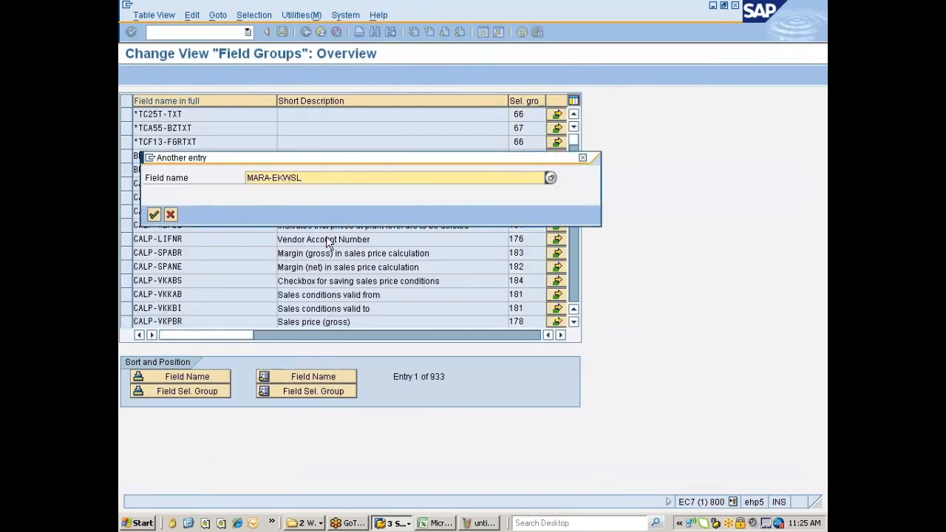
key(Return)
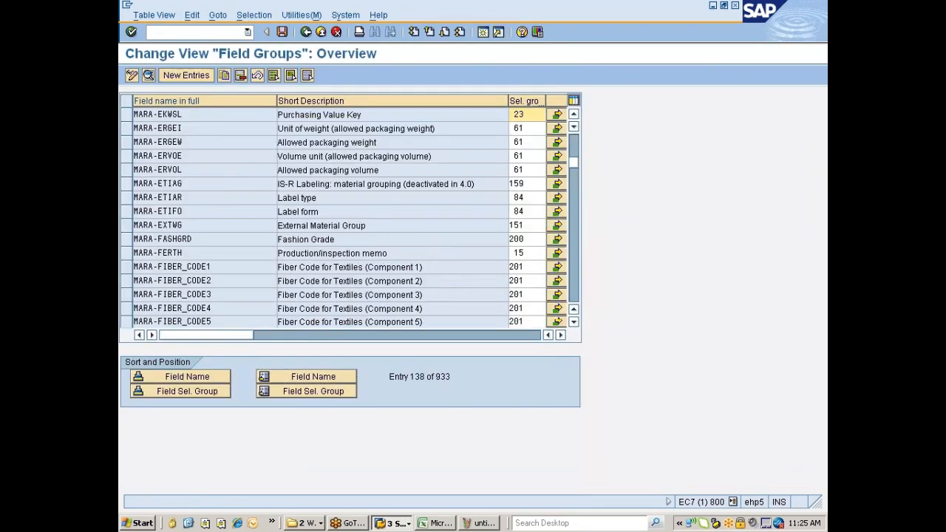
Step: Set field reference 777C to required entry in the Purchasing Value Key's field selection group and save it to the Nissan changes request
click(558, 115)
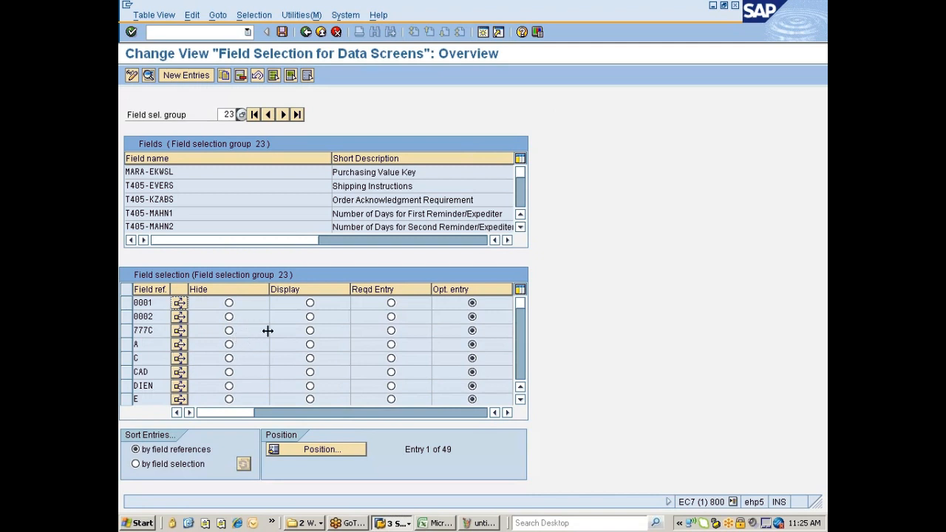
click(391, 333)
click(282, 33)
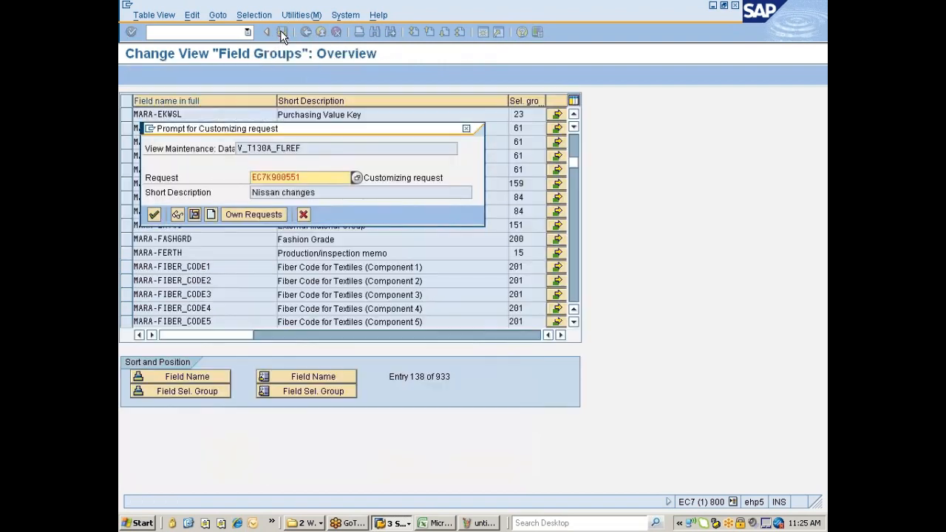
click(154, 214)
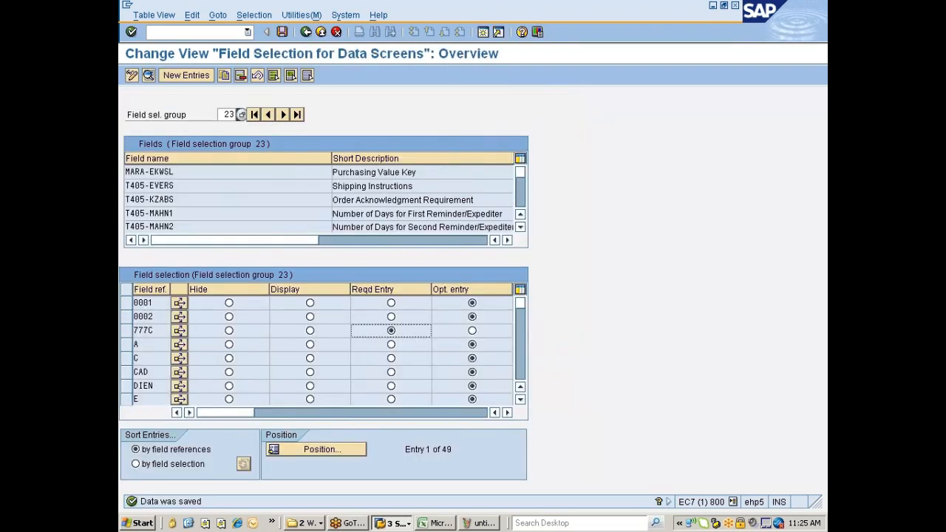
Step: Return to the open material, enter purchasing group 002 in the Purchasing view and check the entries
key(alt+Tab)
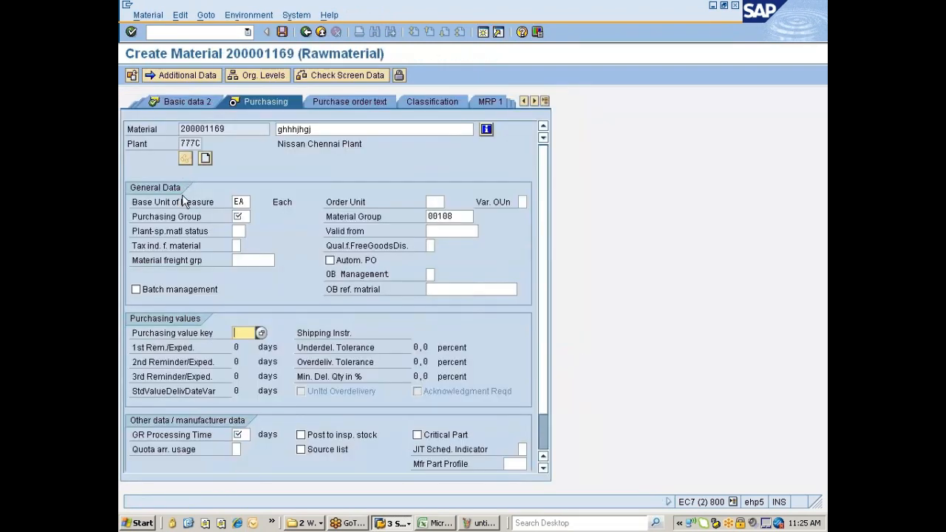
click(240, 216)
key(BackSpace)
click(242, 229)
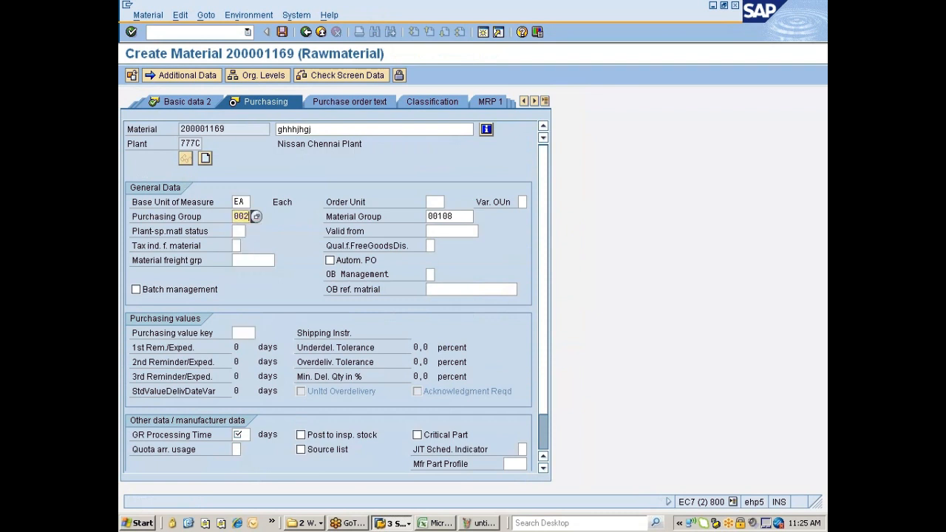
key(Return)
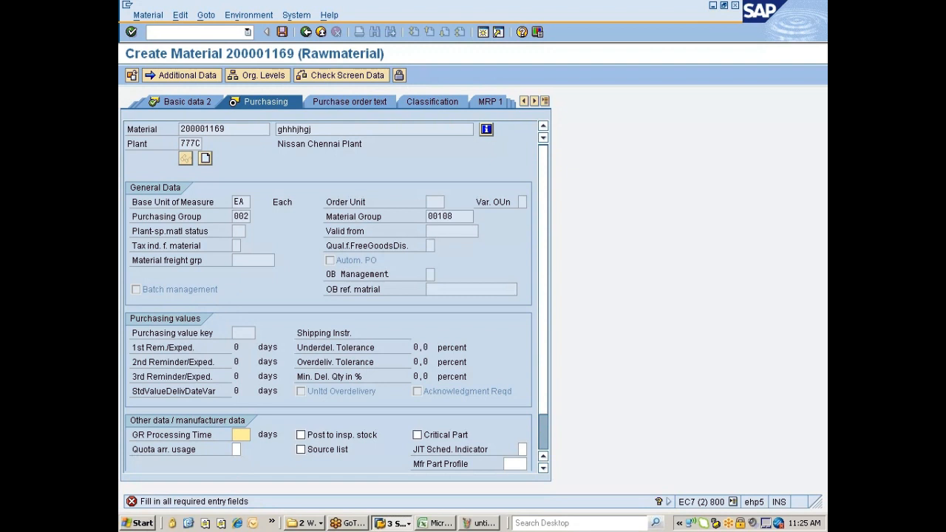
Step: Restart material creation, select the Basic Data 1, Basic Data 2 and Purchasing views and accept plant 777C
click(148, 32)
key(Return)
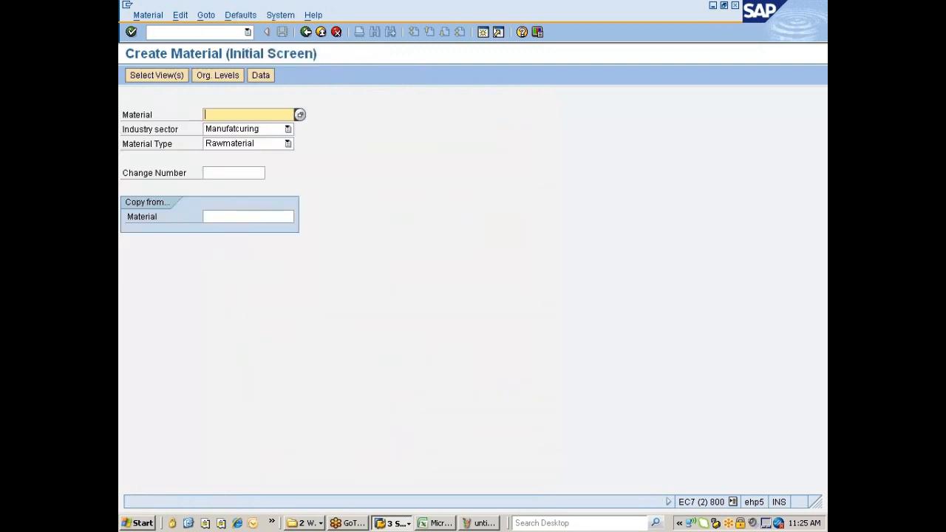
key(Return)
drag(319, 163, 318, 196)
key(Return)
key(Return)
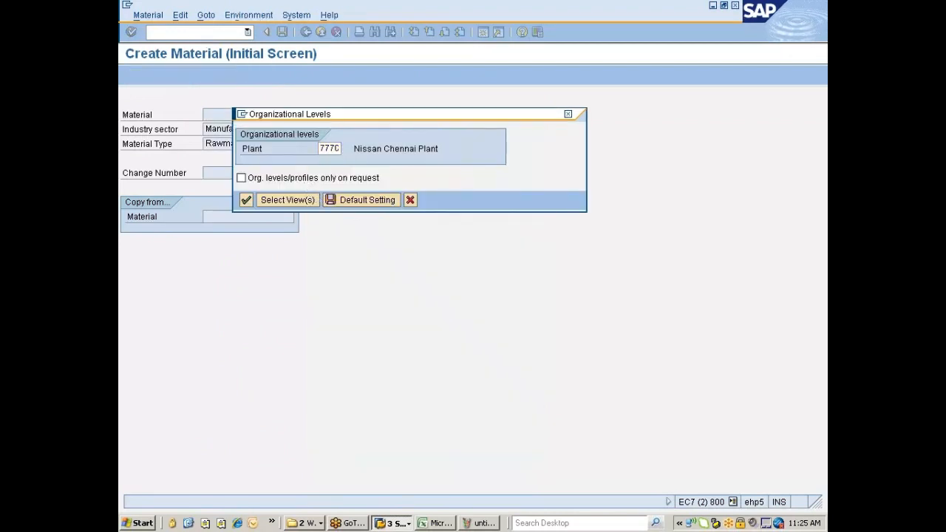
Step: Enter description ghhhjhgj, base unit EA and material group 00108 for the 777C material, and continue to the Purchasing view
click(279, 130)
click(289, 129)
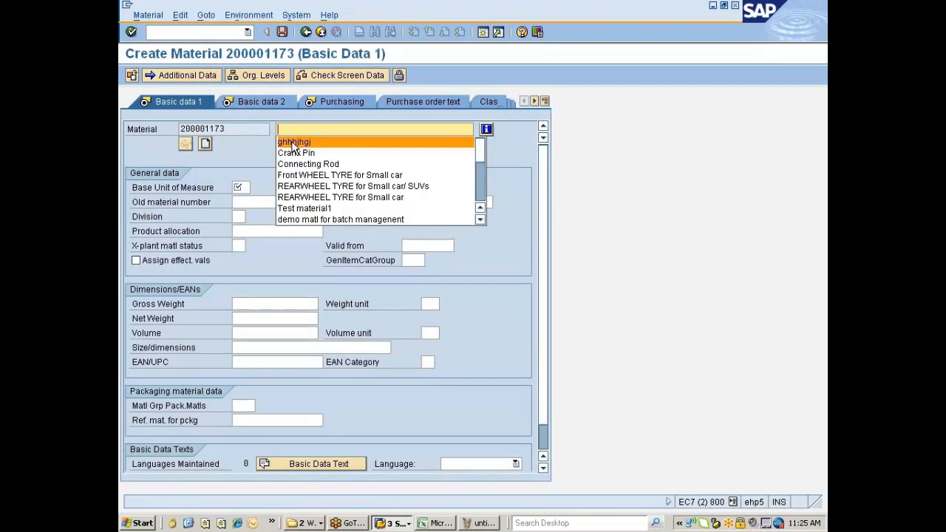
click(289, 146)
click(243, 188)
click(245, 201)
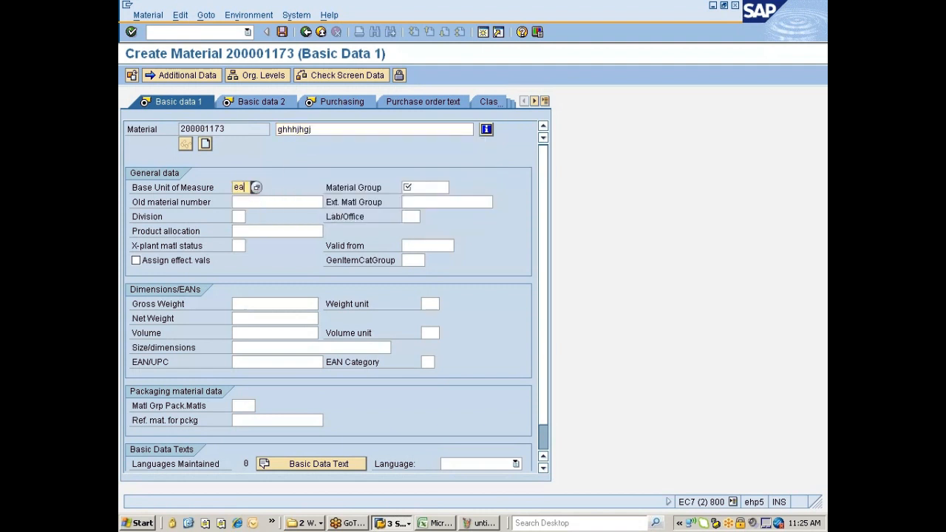
click(425, 188)
click(426, 205)
key(Return)
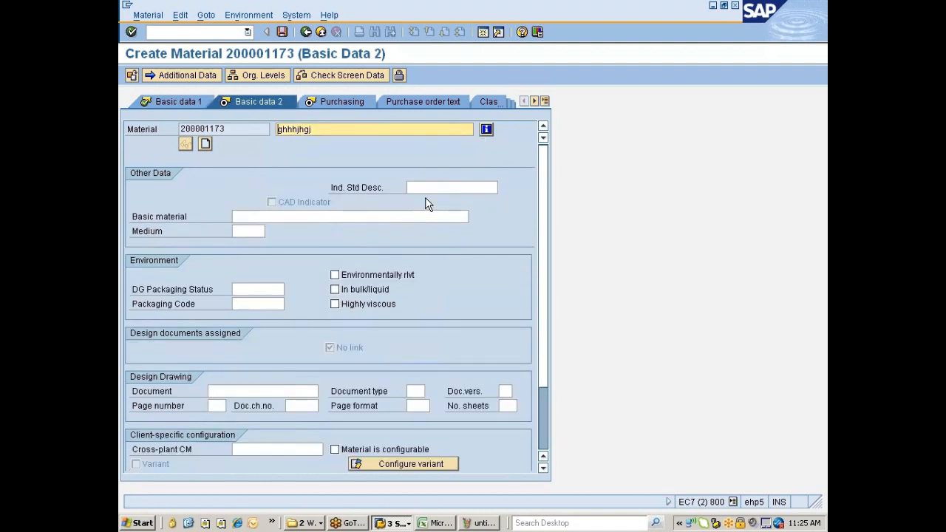
key(Return)
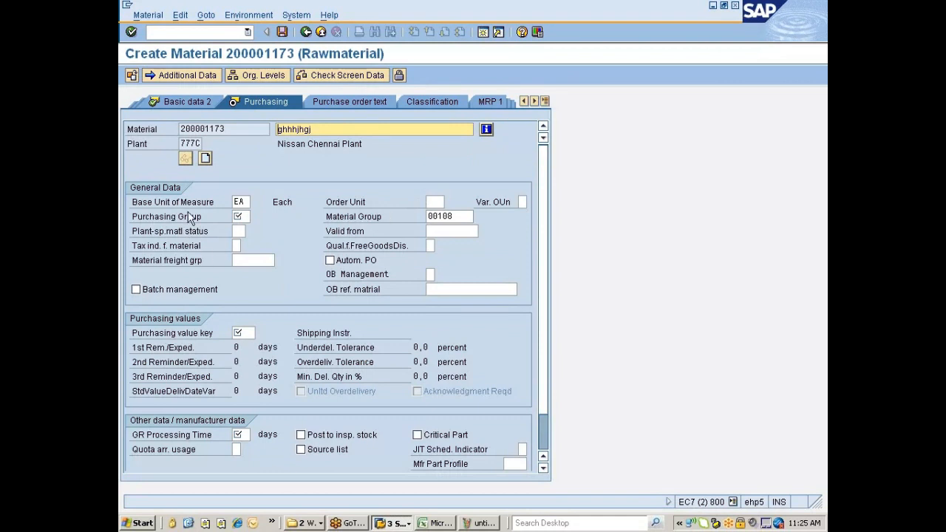
Step: Enter purchasing group 002, leave the Purchasing value key empty and try to proceed for plant 777C
click(240, 216)
click(244, 229)
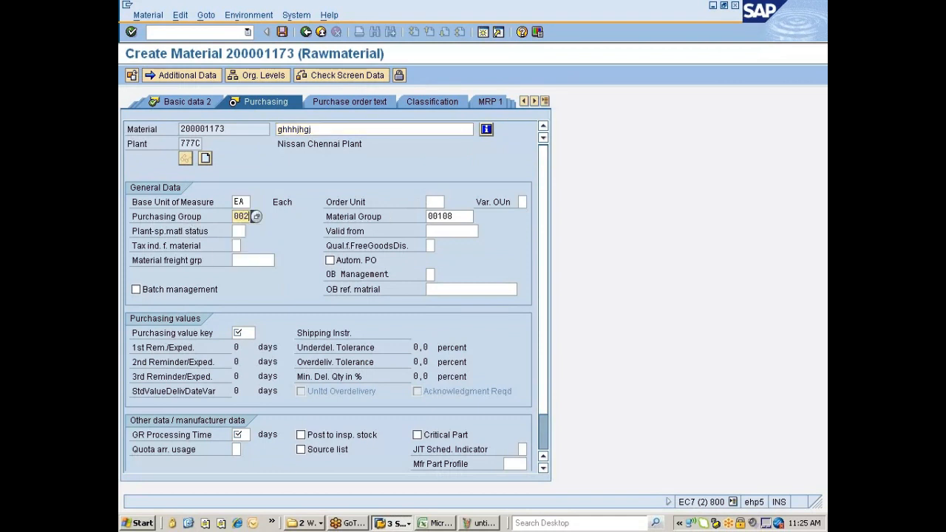
click(238, 334)
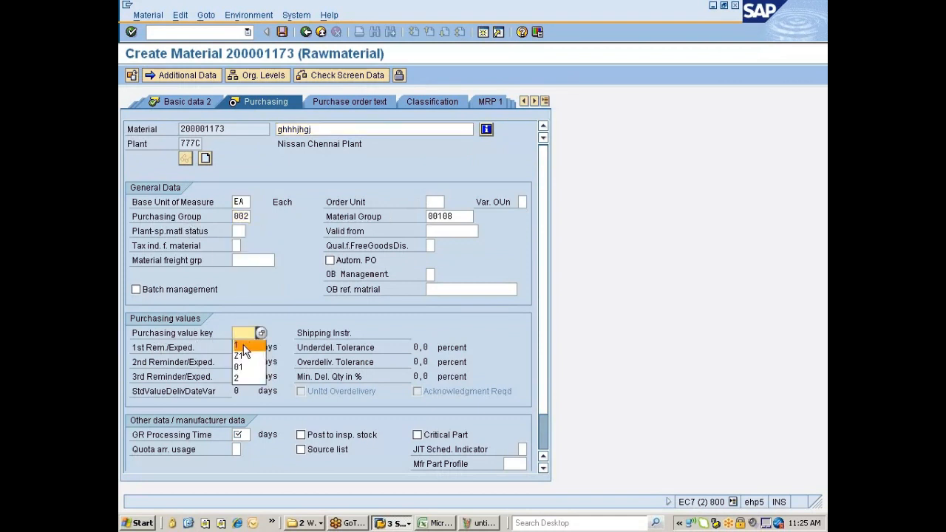
click(242, 346)
key(BackSpace)
key(Return)
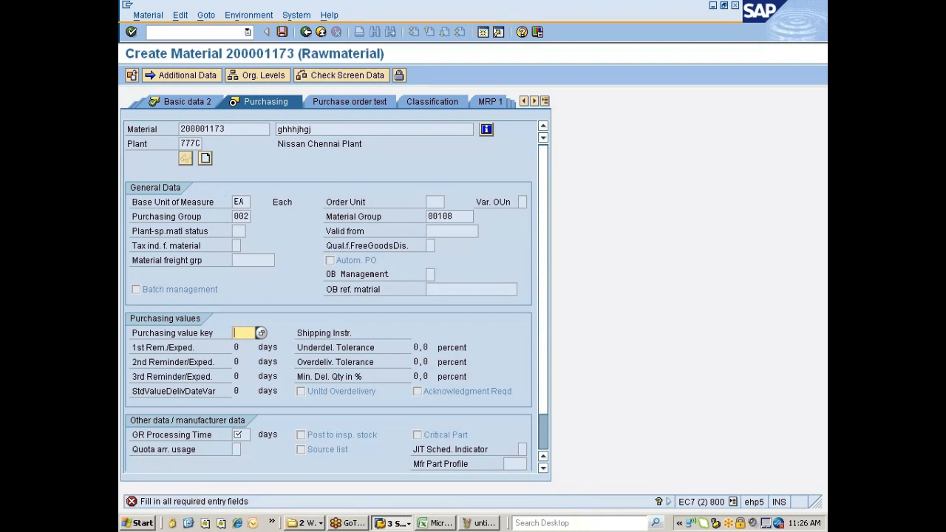
Step: Restart MM01 with /nmm01, select the Basic Data 1, Basic Data 2 and Purchasing views and set the plant to 777P
click(194, 31)
text(/nmm01)
key(Return)
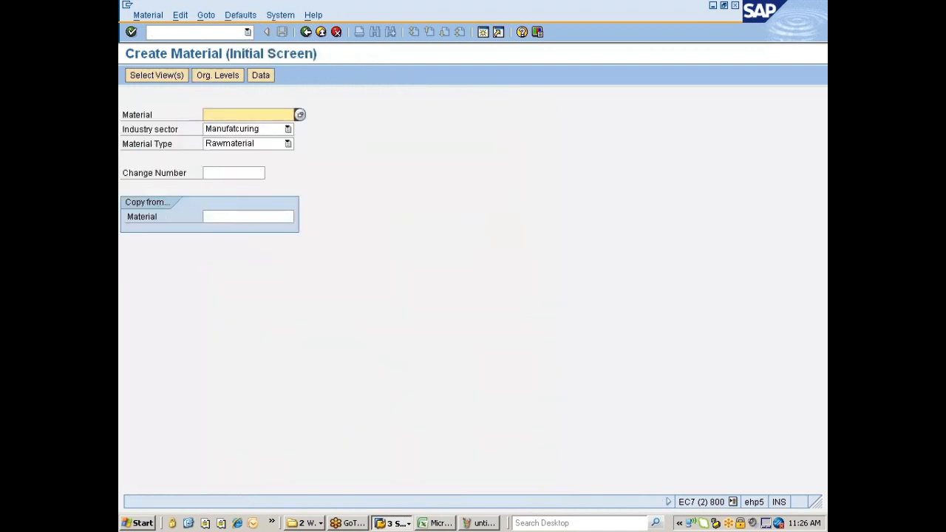
key(Return)
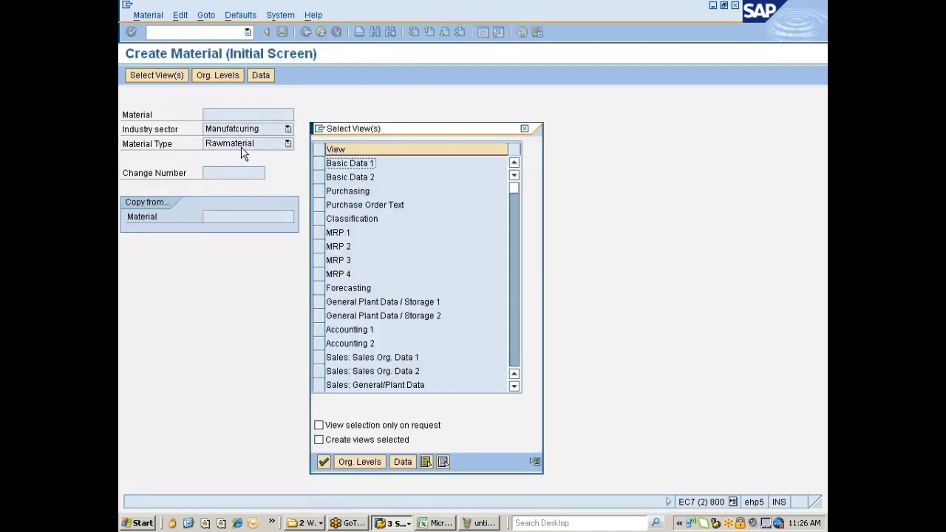
click(319, 163)
click(318, 177)
click(318, 191)
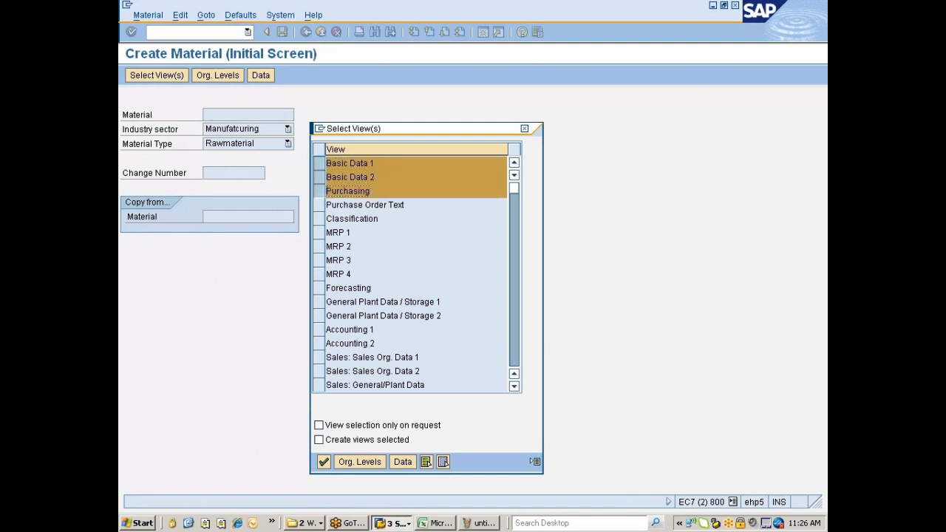
key(Return)
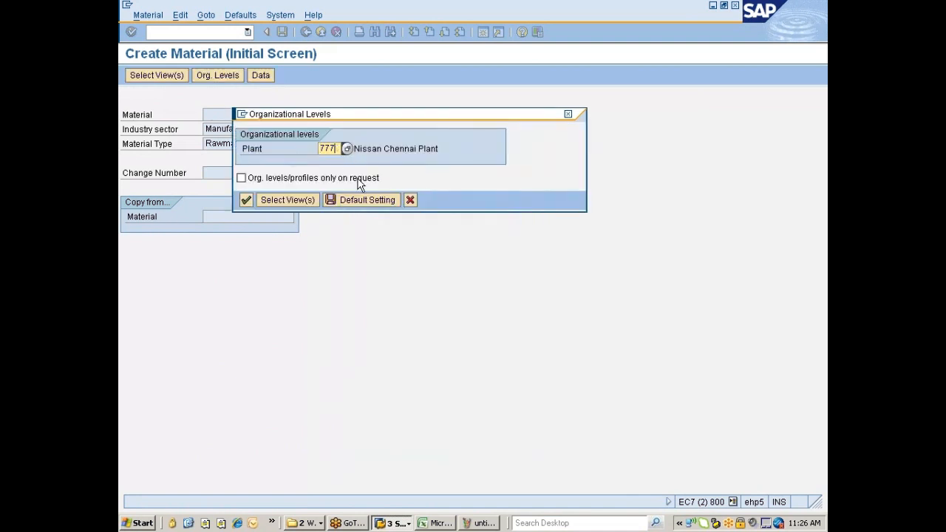
key(Return)
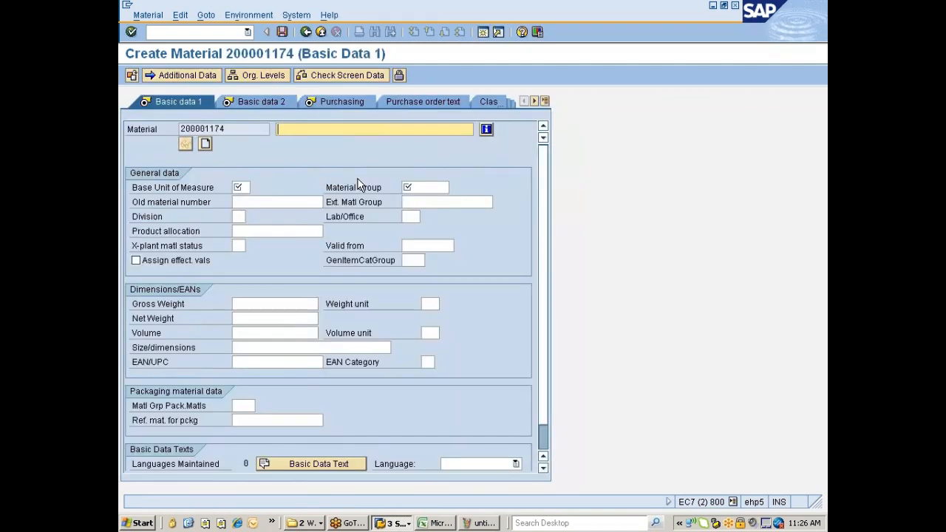
Step: Fill in Basic Data 1 for the 777P material with ghhhjhgj, EA and 00108, and continue to the Purchasing view
click(295, 130)
click(296, 142)
click(239, 187)
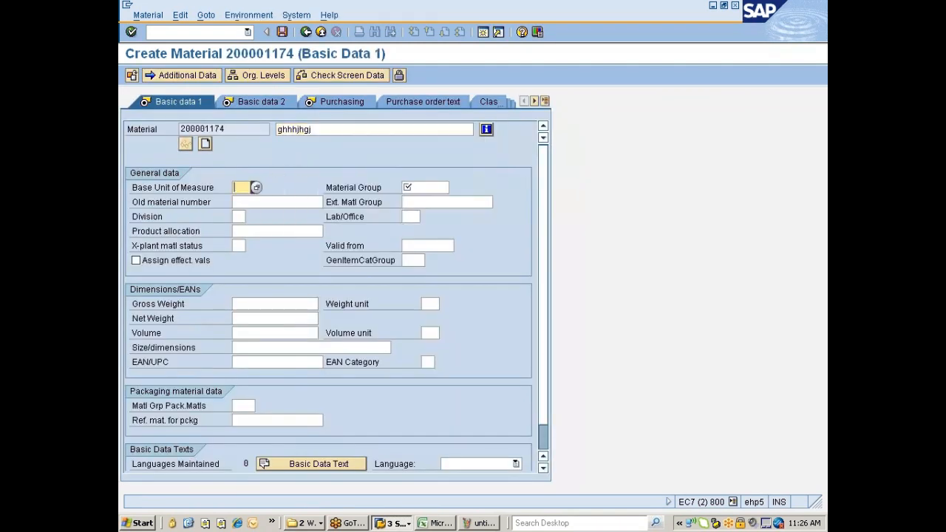
text(ea)
click(425, 187)
click(413, 209)
key(Return)
key(Return)
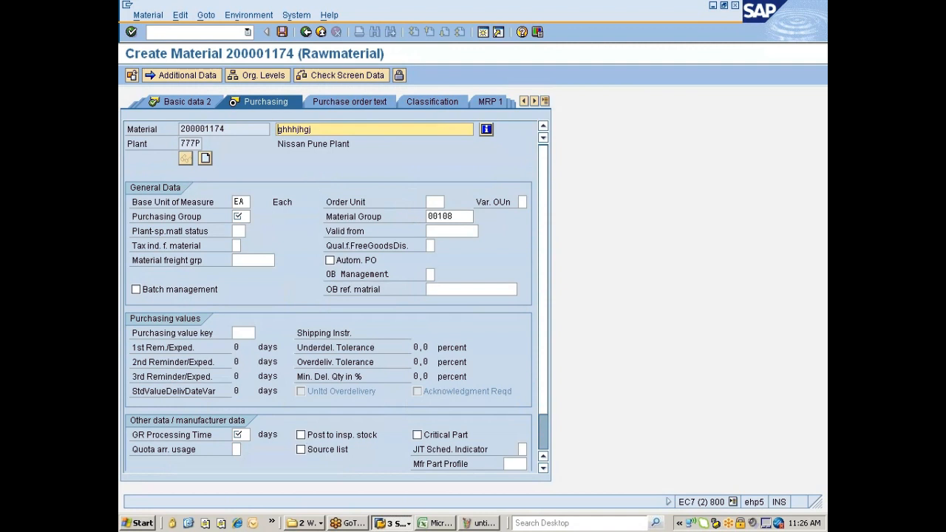
Step: Enter purchasing group 002 and GR processing time 1, proceed with the Purchasing value key blank, and cancel the save prompt
click(238, 216)
click(243, 228)
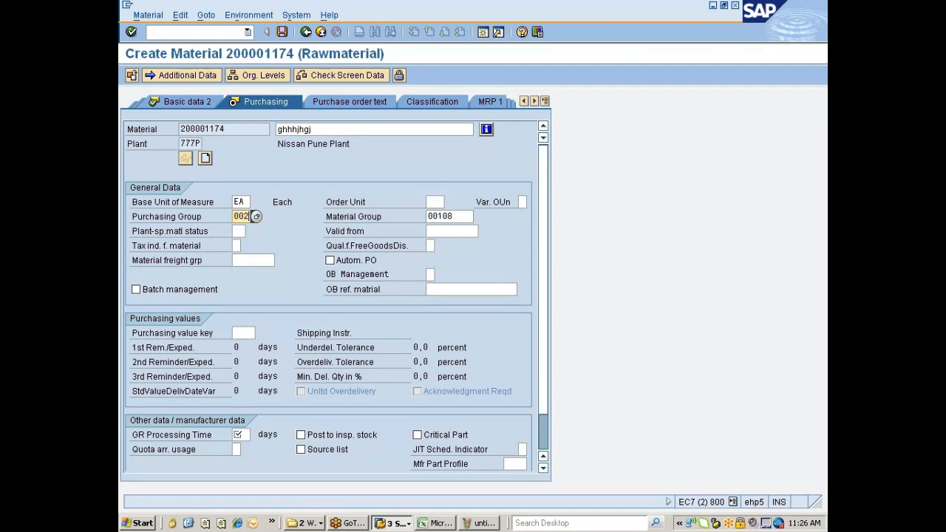
key(Return)
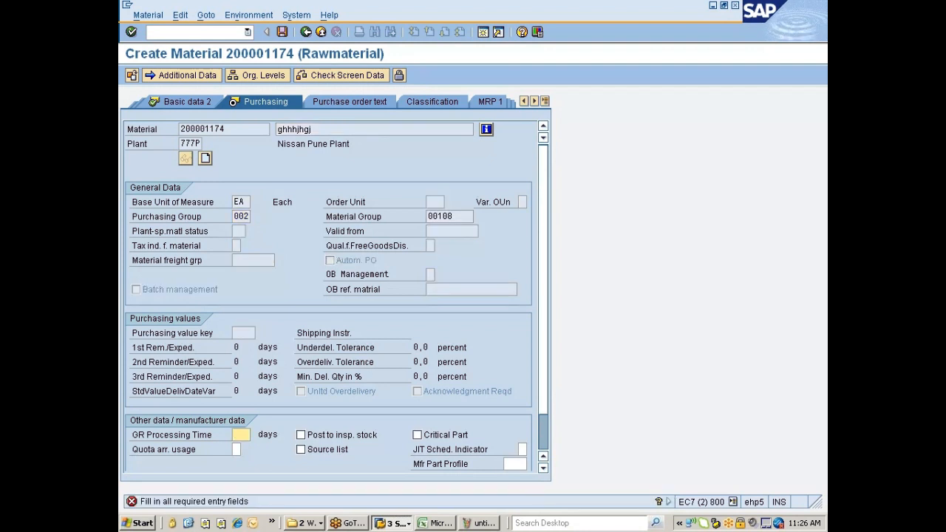
key(Return)
key(Return)
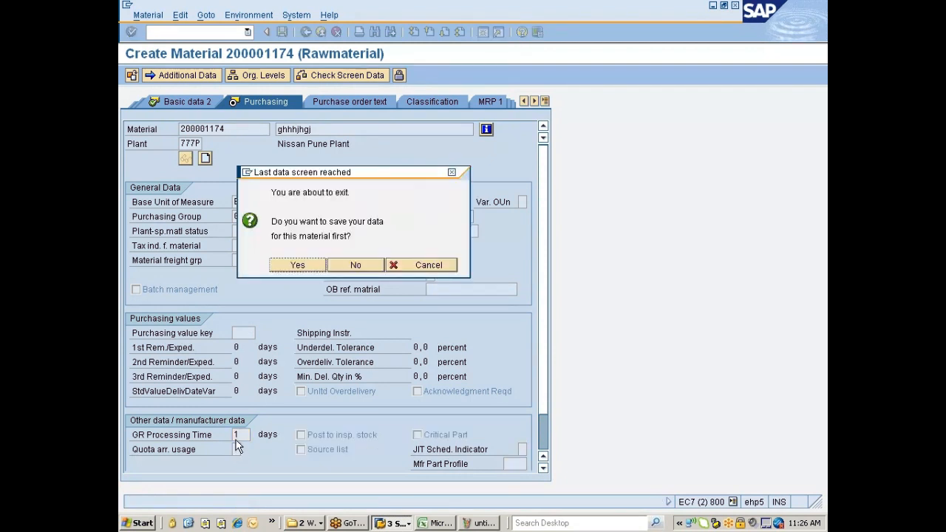
click(427, 265)
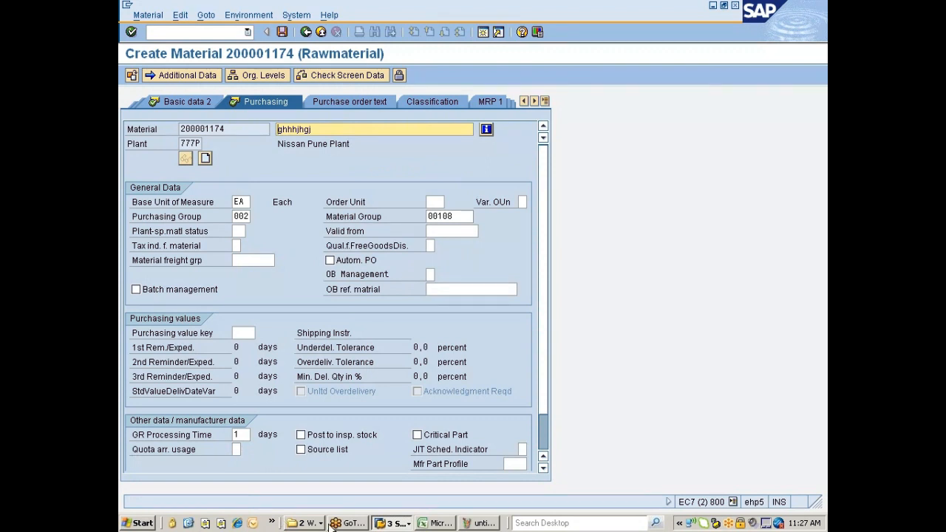
Step: Switch to the field selection customizing session and go back to the Field Groups overview
click(375, 524)
click(392, 494)
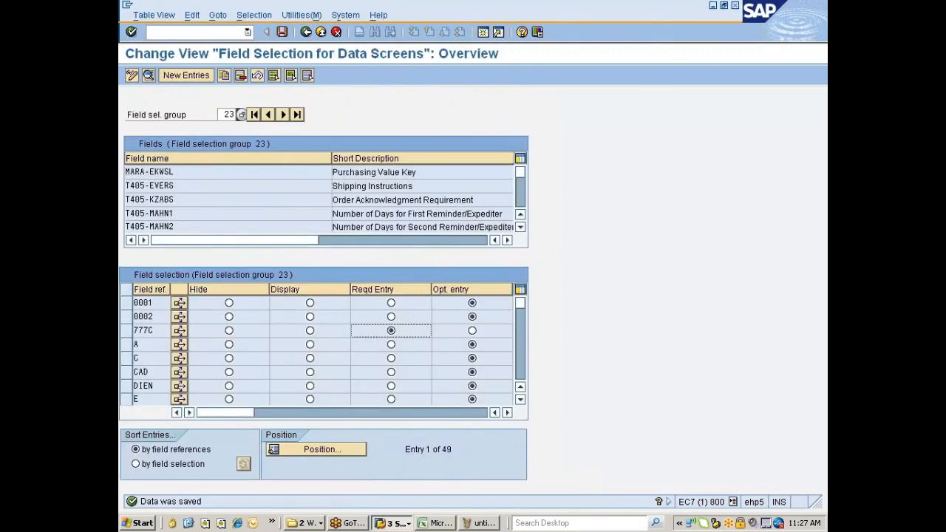
click(307, 32)
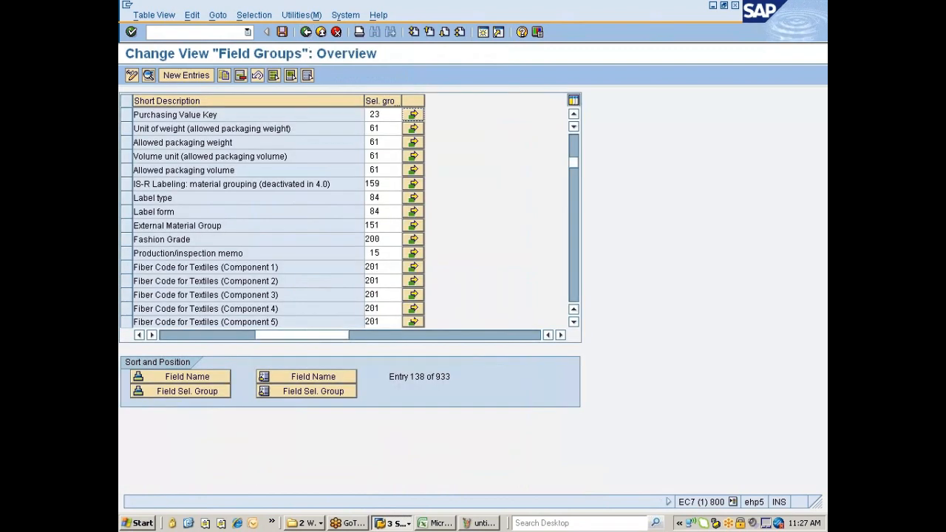
Step: Open the plant-specific field selection and screen selection customizing and position the list at plant 777C
click(306, 32)
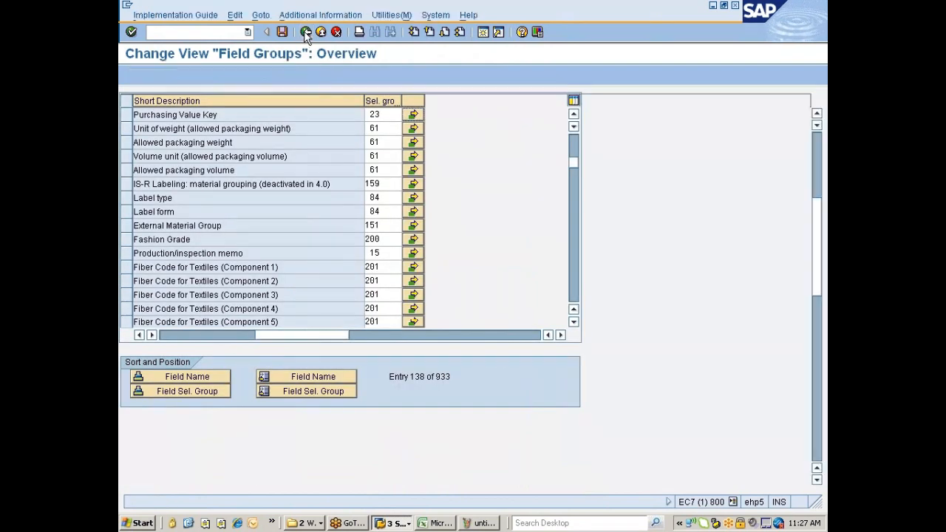
click(274, 202)
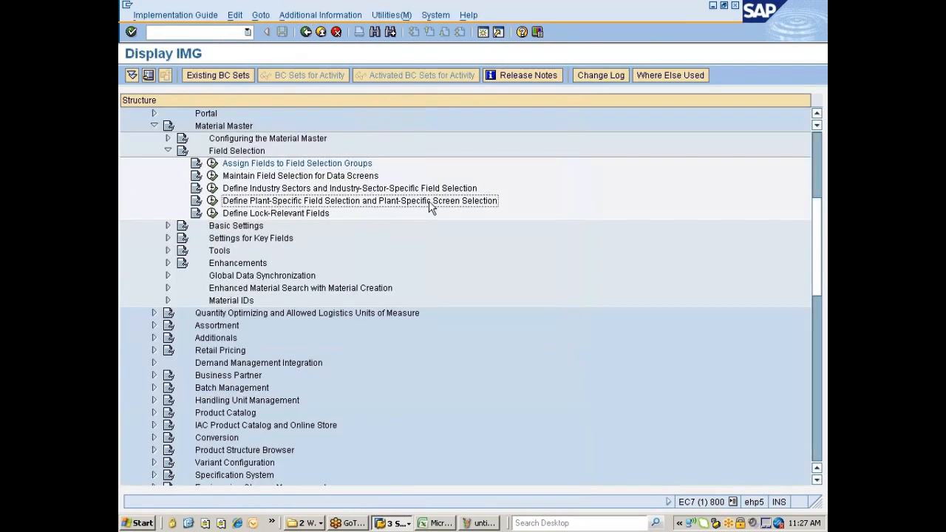
click(213, 201)
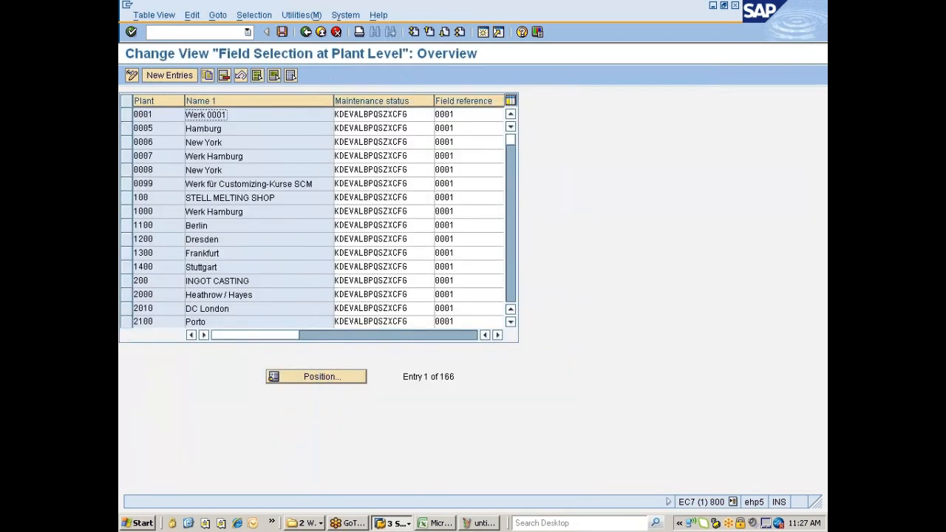
click(321, 376)
text(7777)
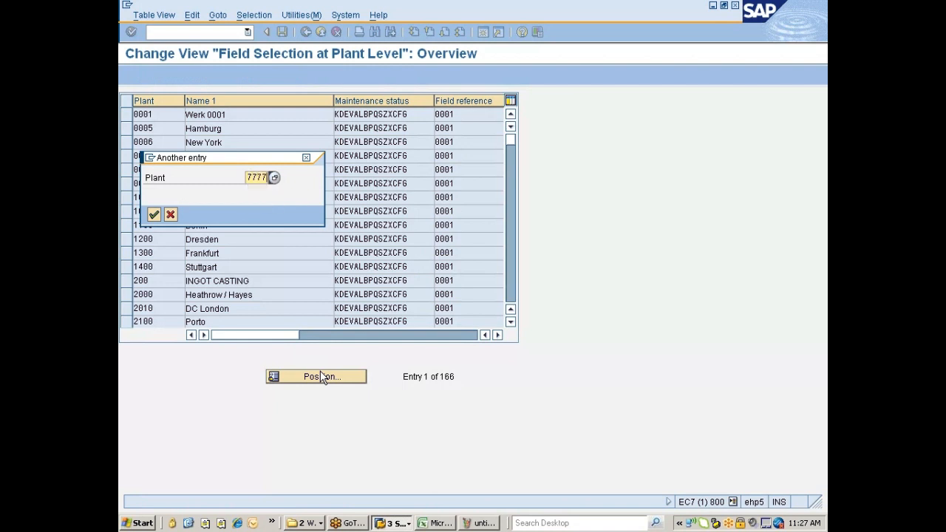
key(BackSpace)
text(C)
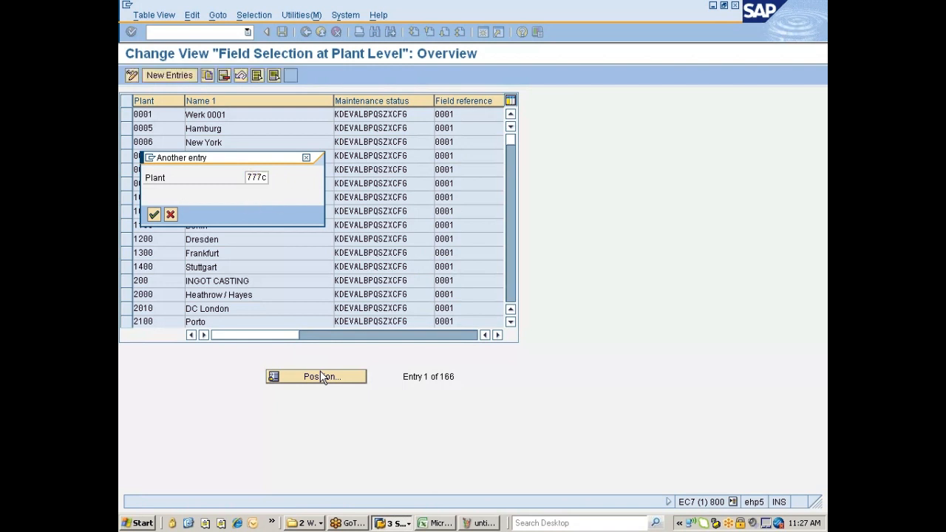
key(Return)
Step: Set the field reference of plant 777C to 0001
click(467, 115)
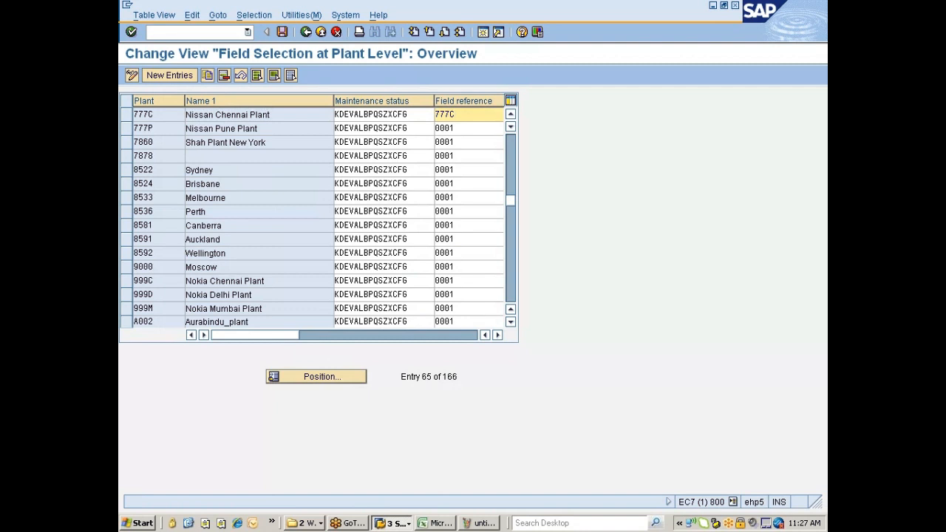
key(BackSpace)
key(BackSpace)
key(BackSpace)
key(BackSpace)
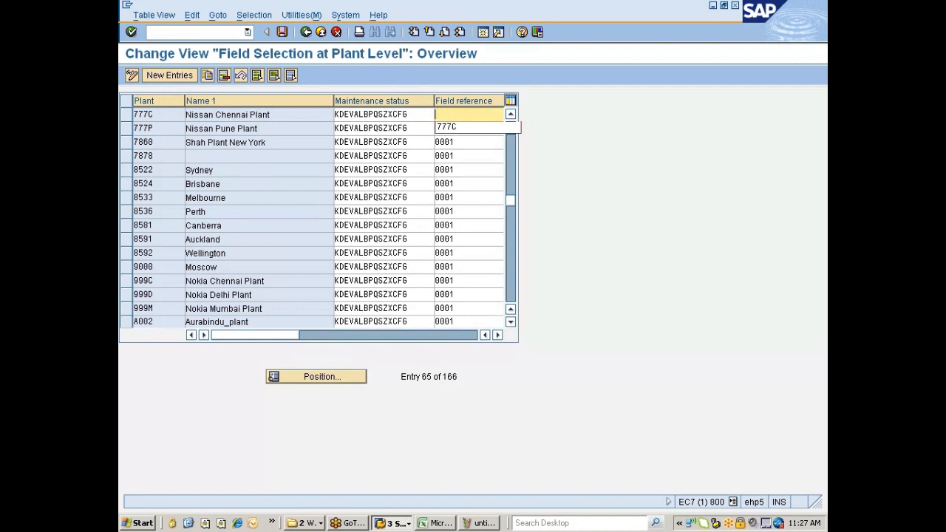
text(0001)
key(Return)
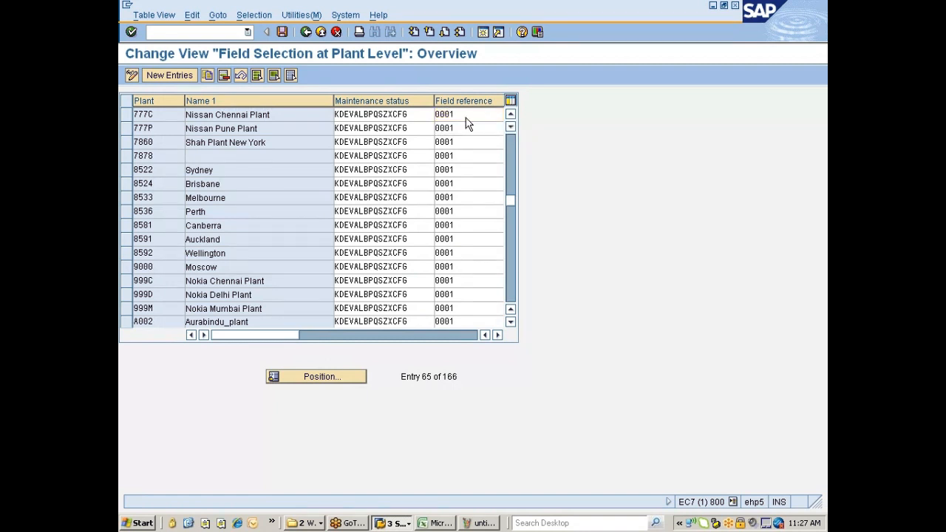
Step: Set plant 777C's field reference to 777C and save the entry
key(BackSpace)
key(BackSpace)
key(BackSpace)
key(BackSpace)
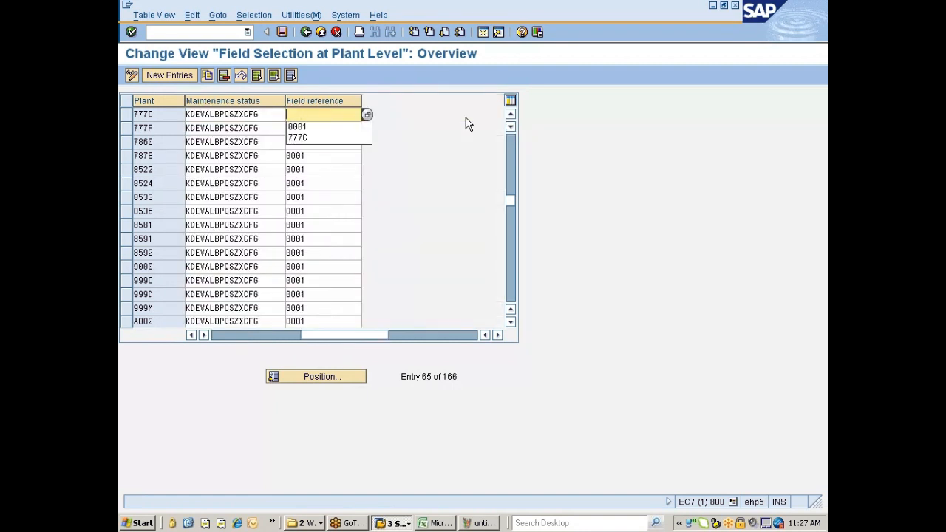
key(Down)
key(Down)
key(Return)
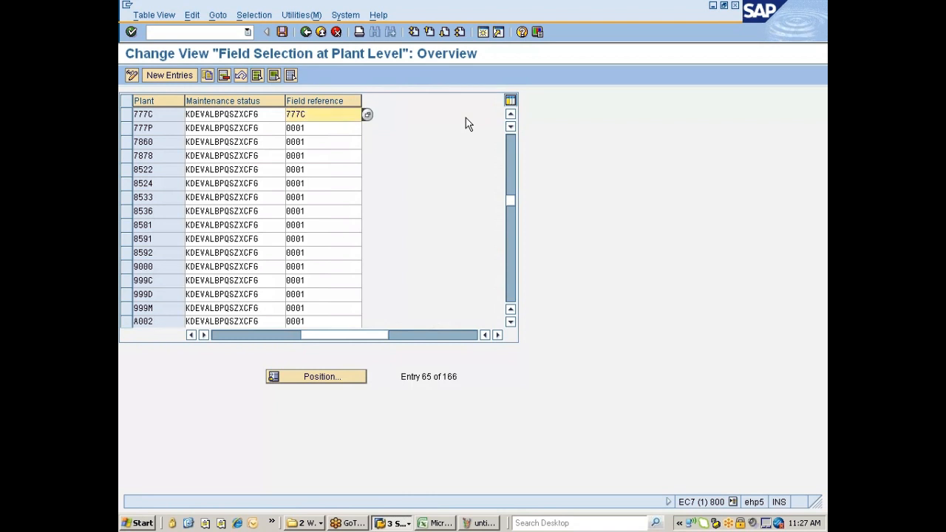
key(ctrl+s)
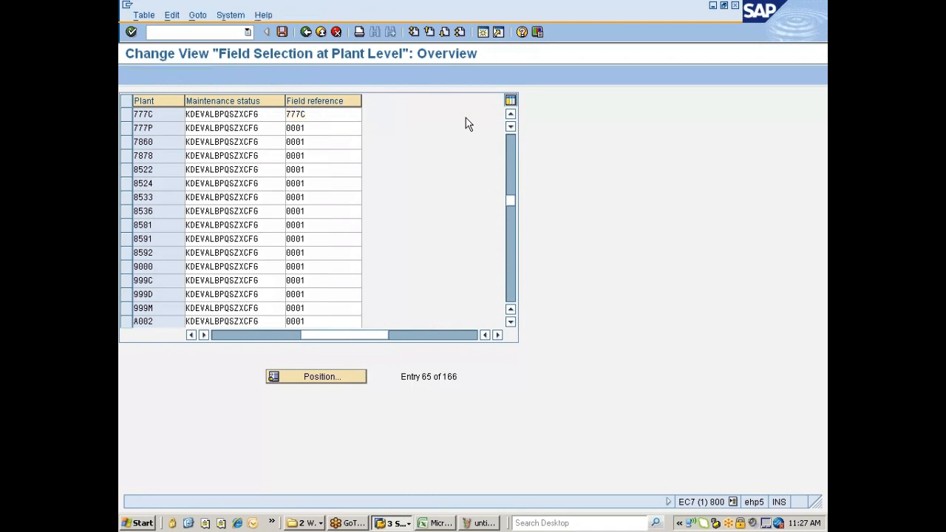
key(Return)
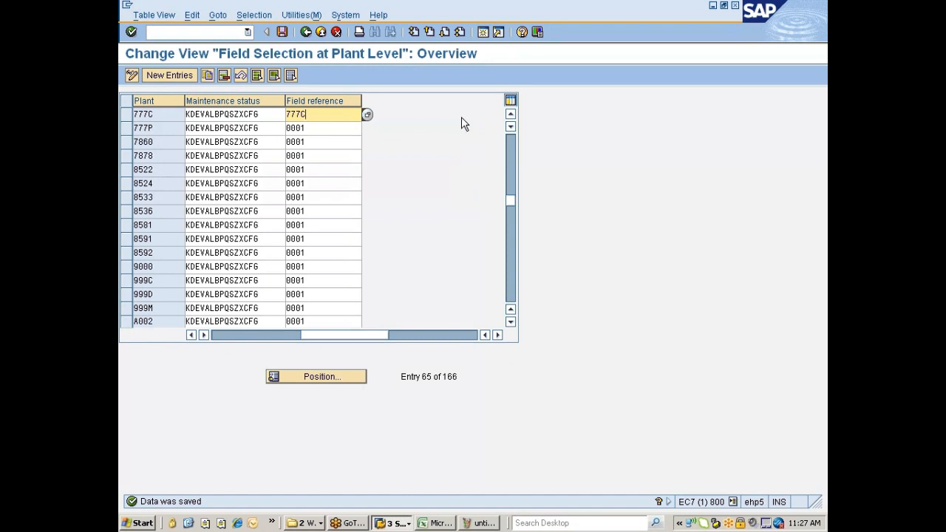
Step: Return to the IMG and read the documentation for Define Lock-Relevant Fields, including its restriction for the retail material master
click(305, 32)
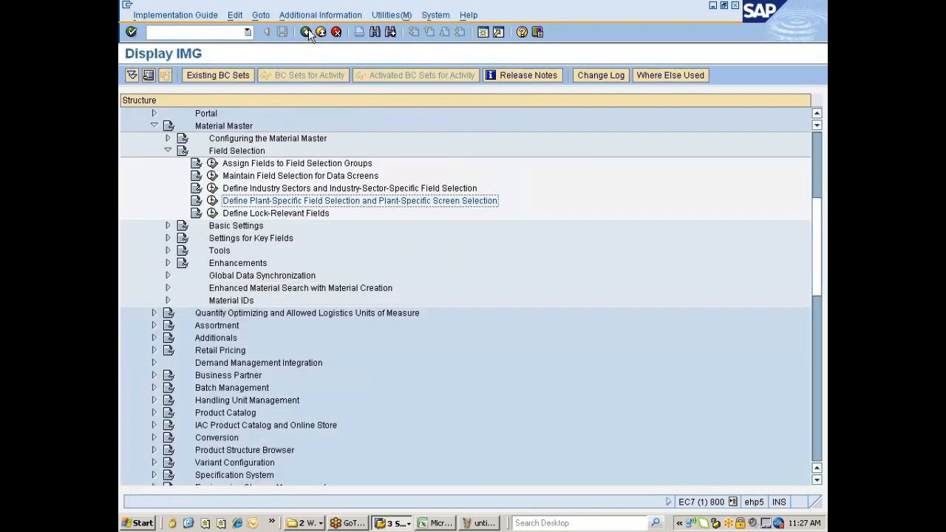
click(261, 215)
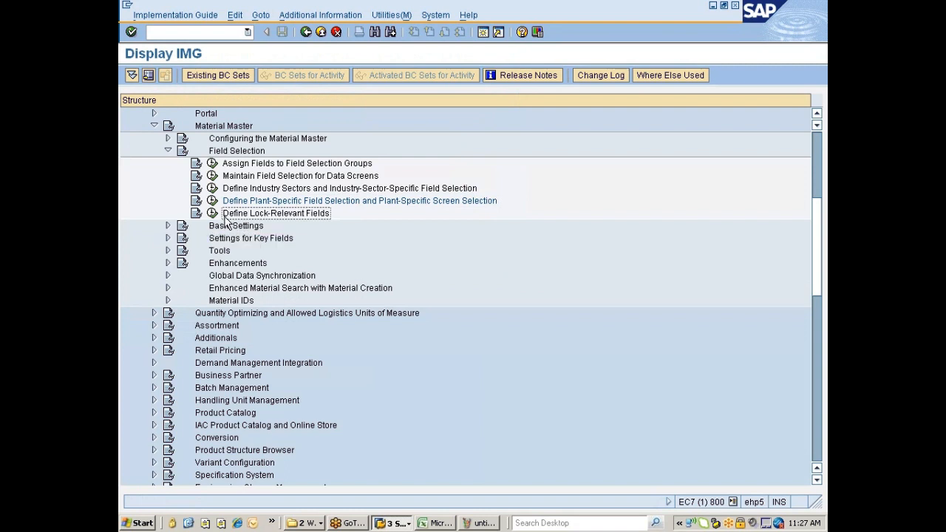
click(198, 214)
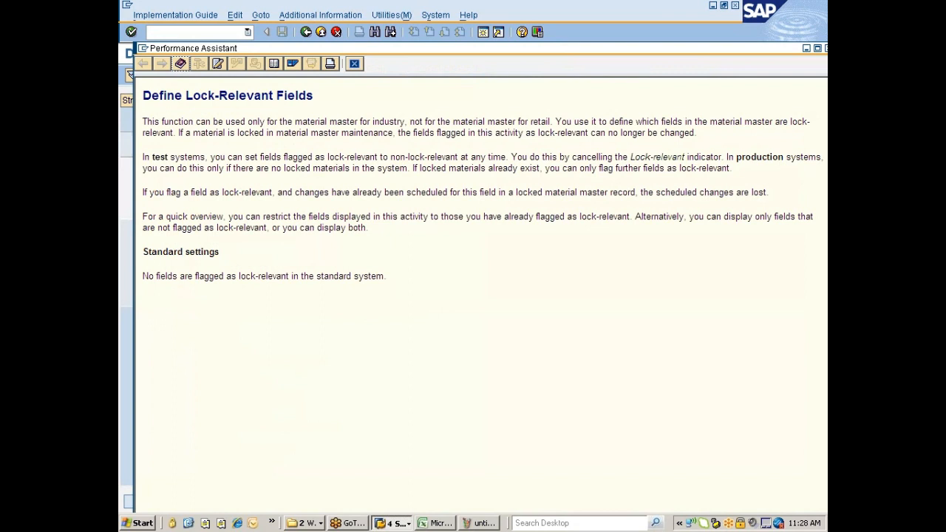
drag(554, 121, 411, 123)
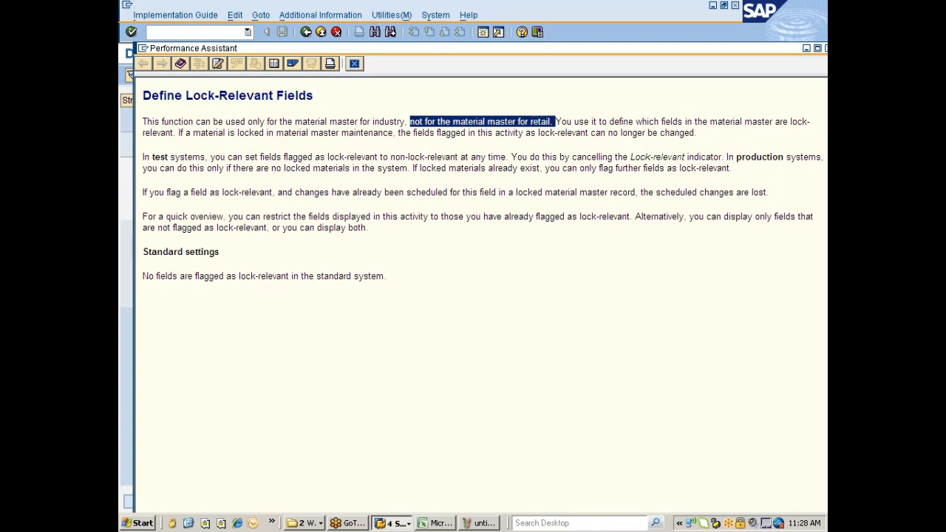
click(355, 64)
Step: Switch to the Create Material session and start the Change Material transaction with /nmm02
click(394, 523)
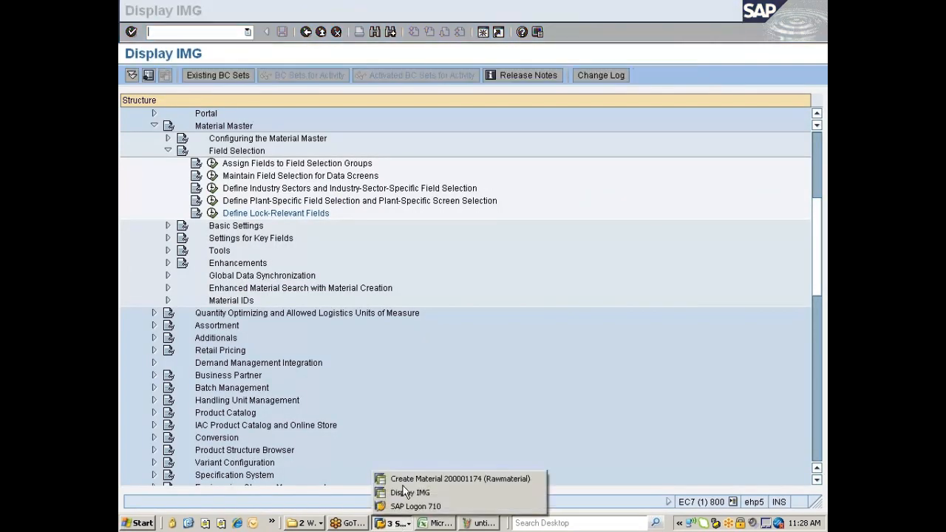
click(405, 479)
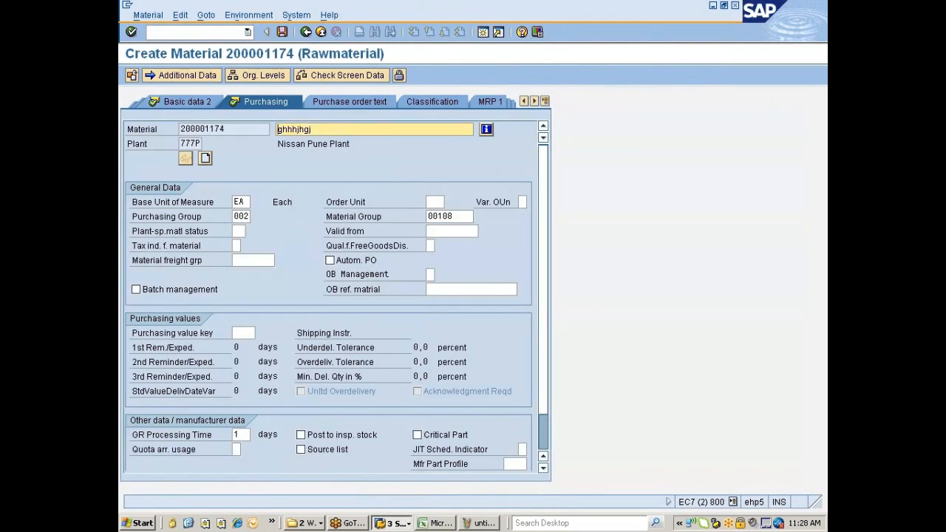
click(212, 32)
text(/nmm02)
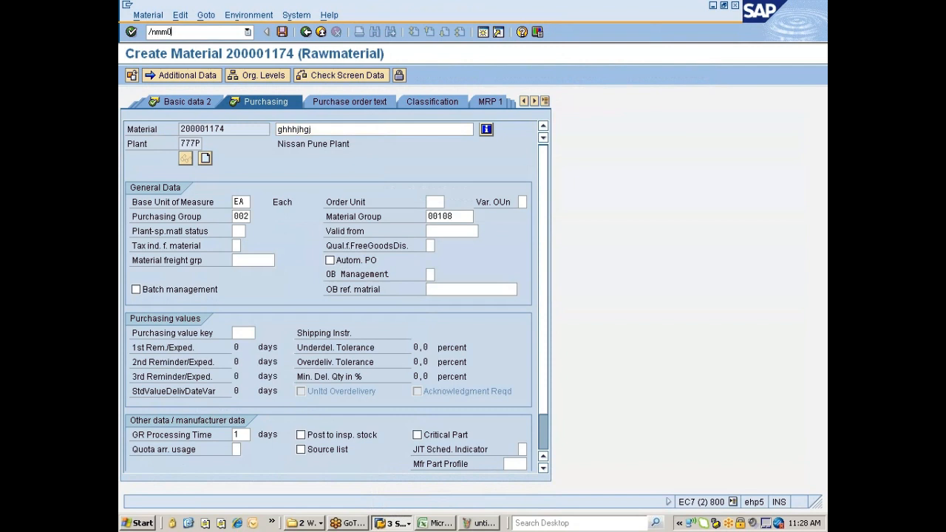
key(Return)
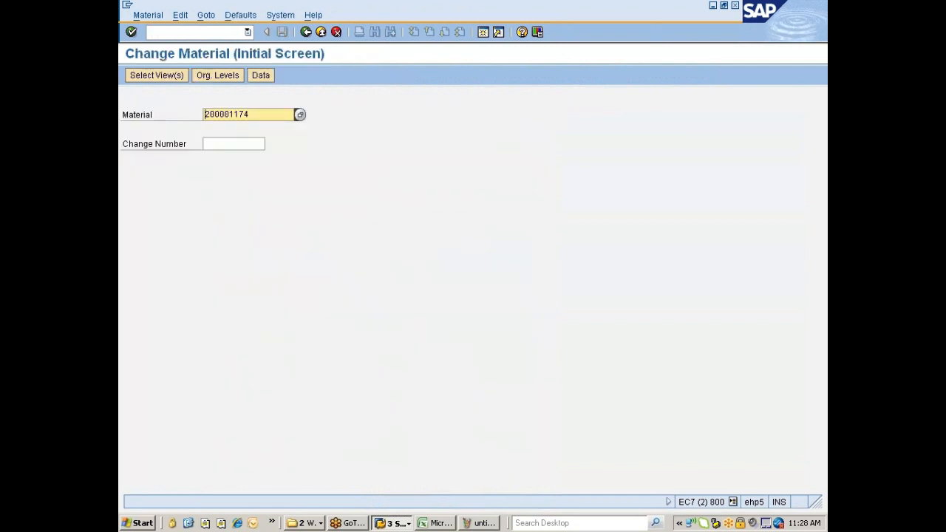
Step: Open material 200001149 for change with the Basic Data 1 and Basic Data 2 views
key(shift+End)
key(Delete)
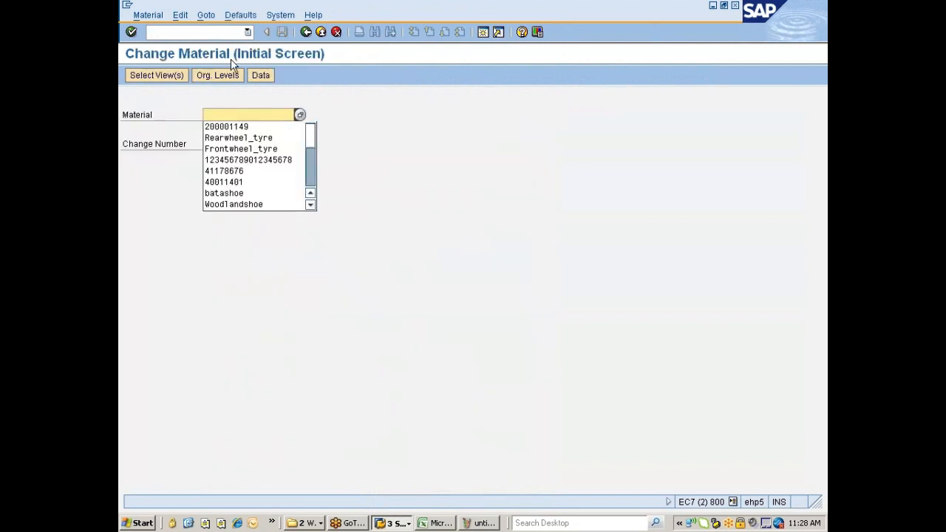
click(244, 127)
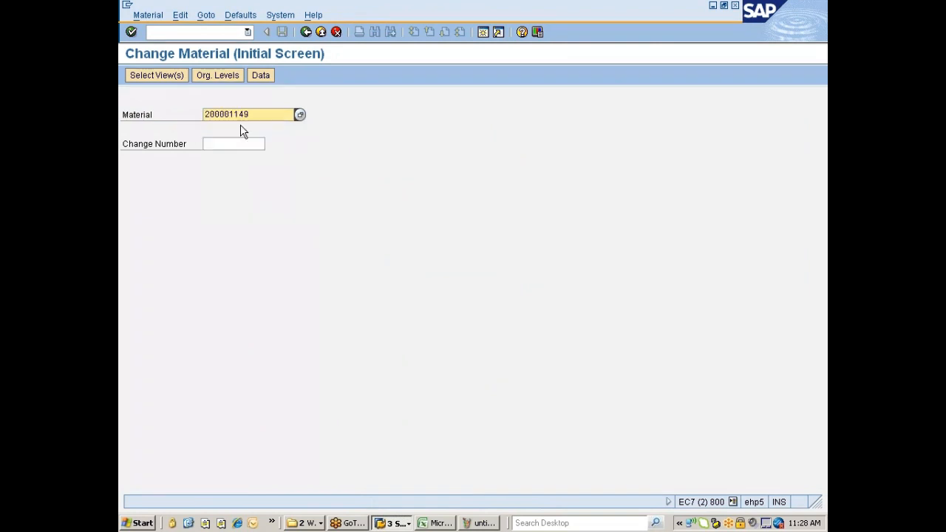
key(Return)
click(319, 163)
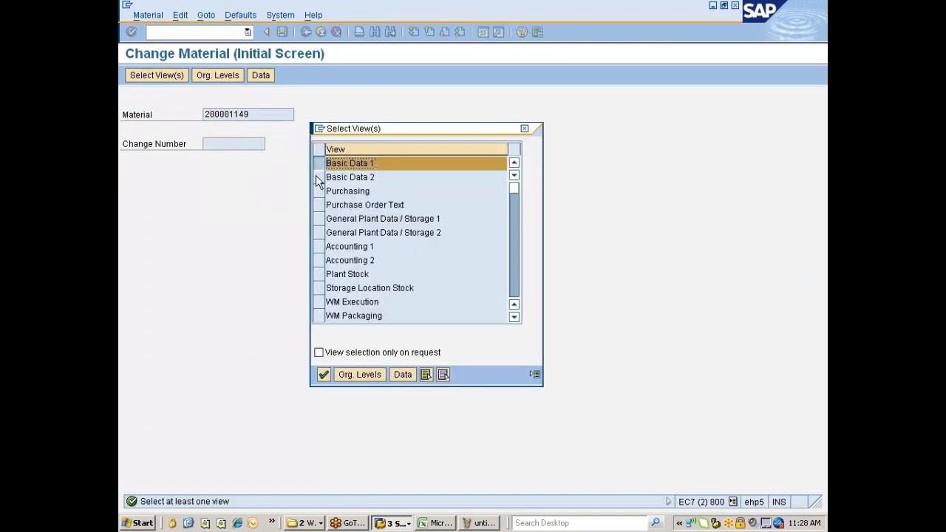
click(318, 176)
key(Return)
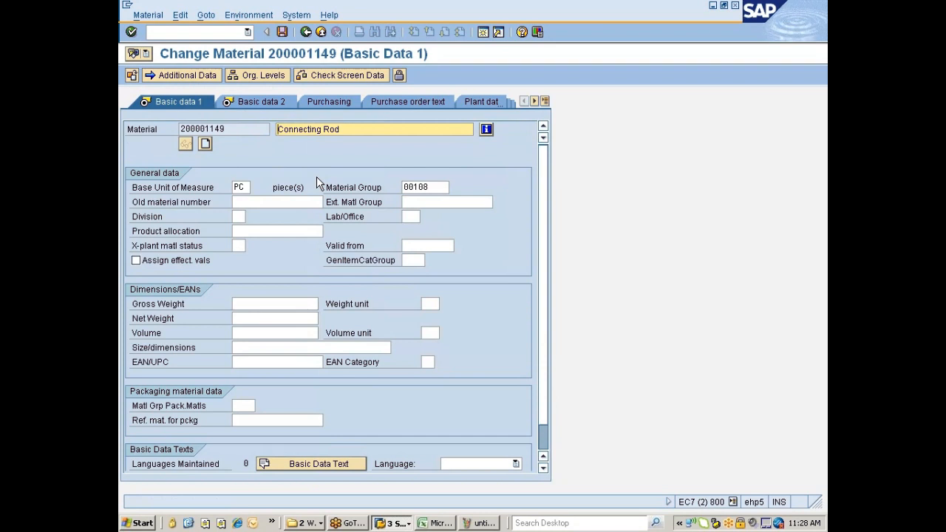
Step: View the possible entries for the Base Unit of Measure field and close the list without choosing one
click(244, 187)
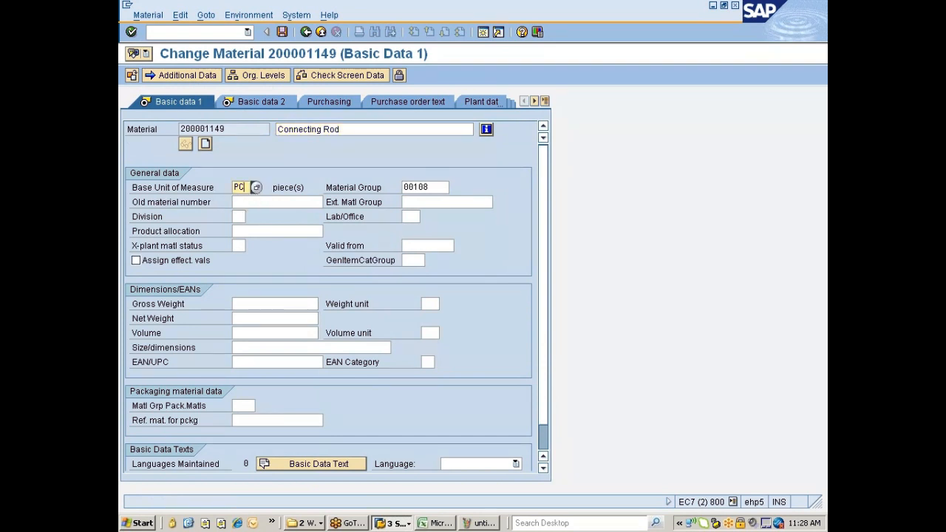
click(256, 188)
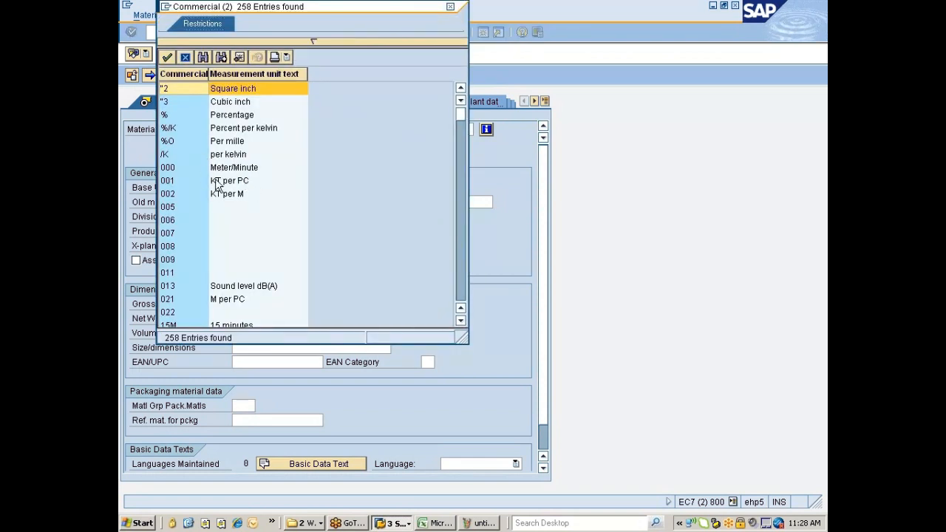
click(450, 8)
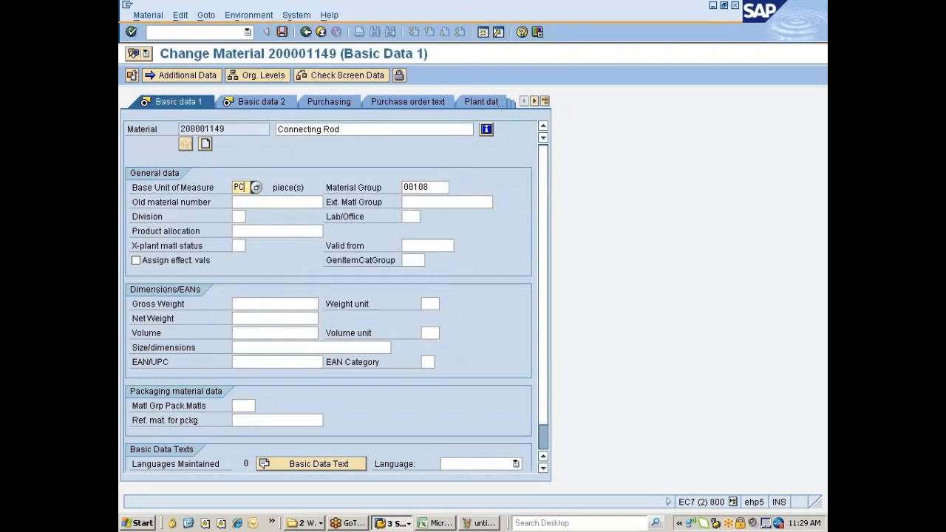
Step: Look up the technical information of the Base Unit of Measure field and select its screen field name
key(F1)
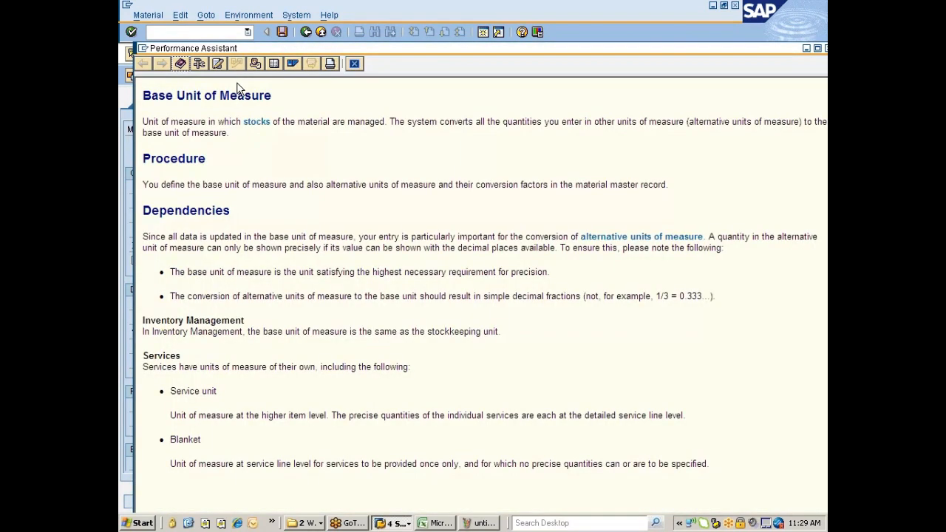
click(199, 64)
drag(294, 434, 251, 434)
click(248, 434)
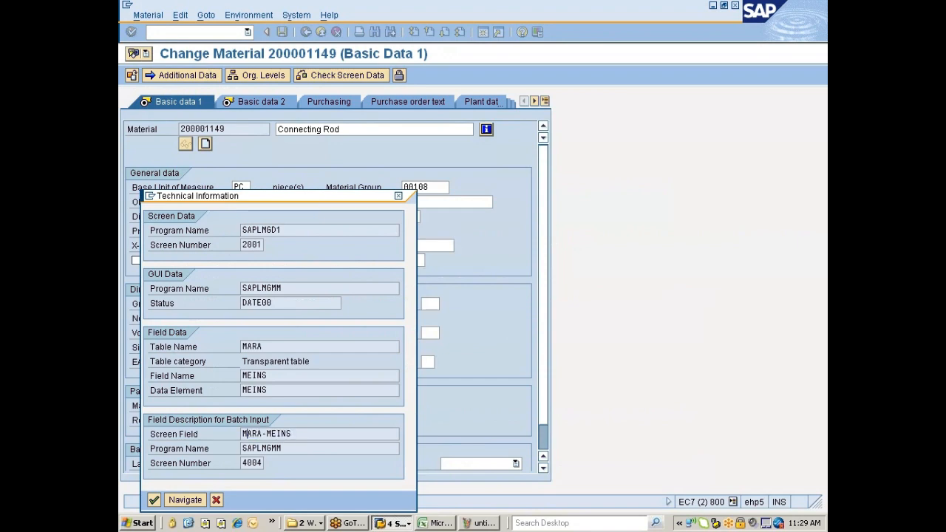
click(217, 500)
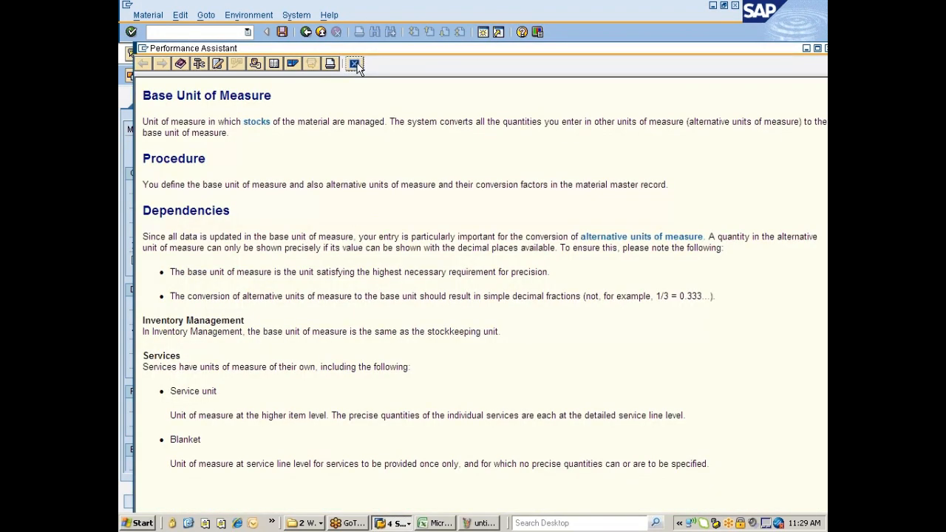
click(355, 64)
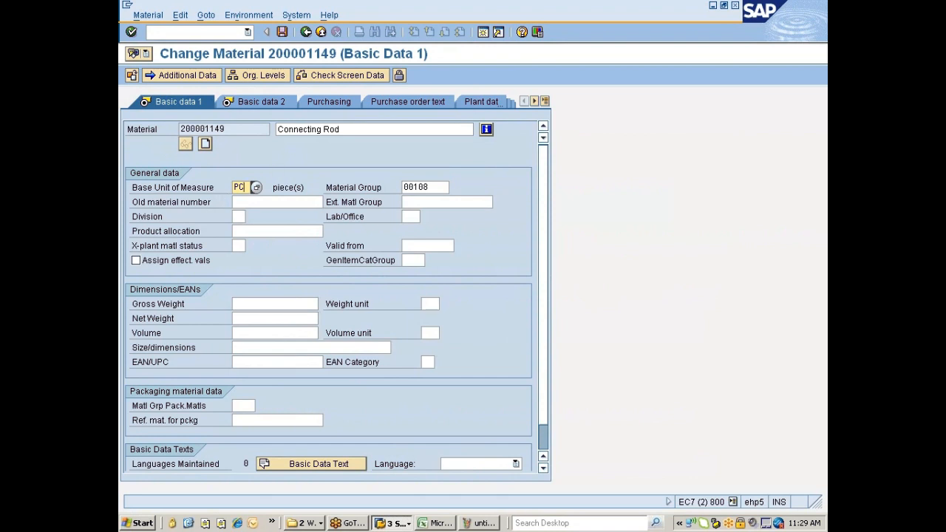
Step: Switch to the IMG session, open Define Lock-Relevant Fields and position the list at field MARA-MEINS
key(alt+Tab)
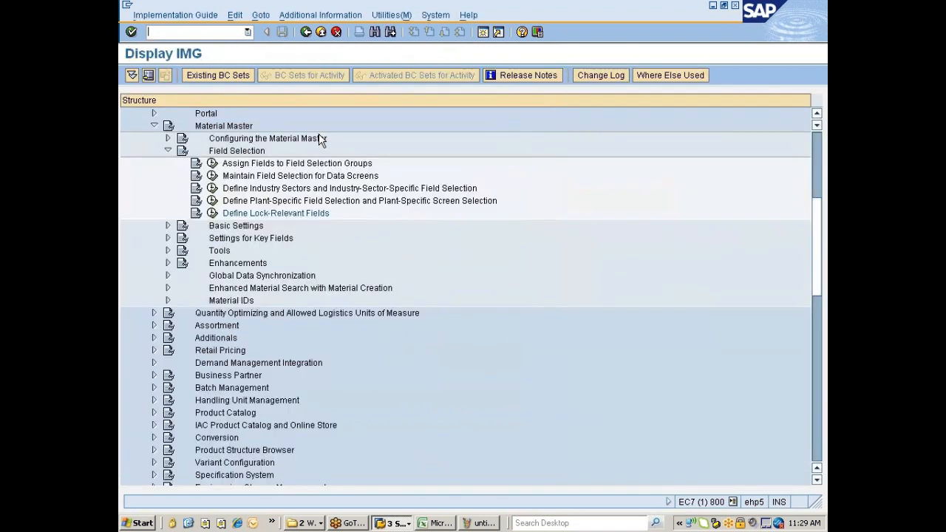
click(213, 214)
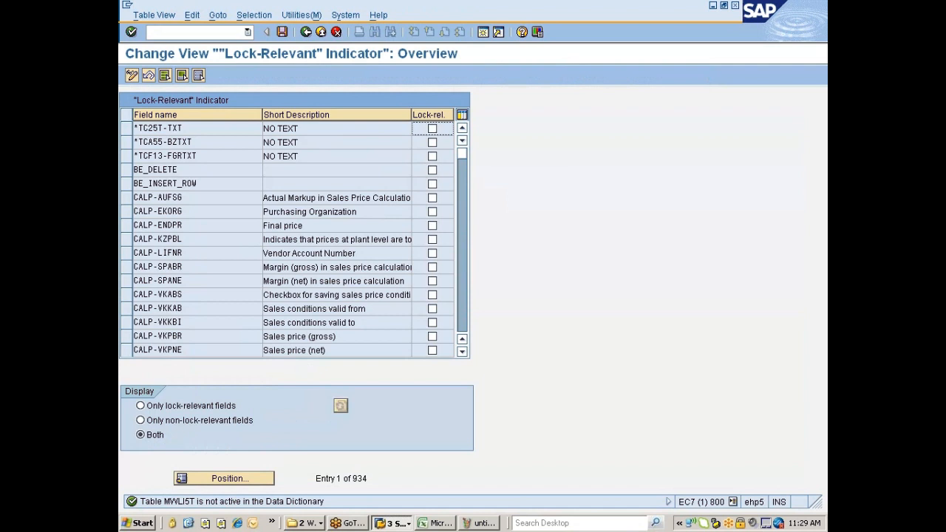
click(241, 481)
text(ARA-MEINS)
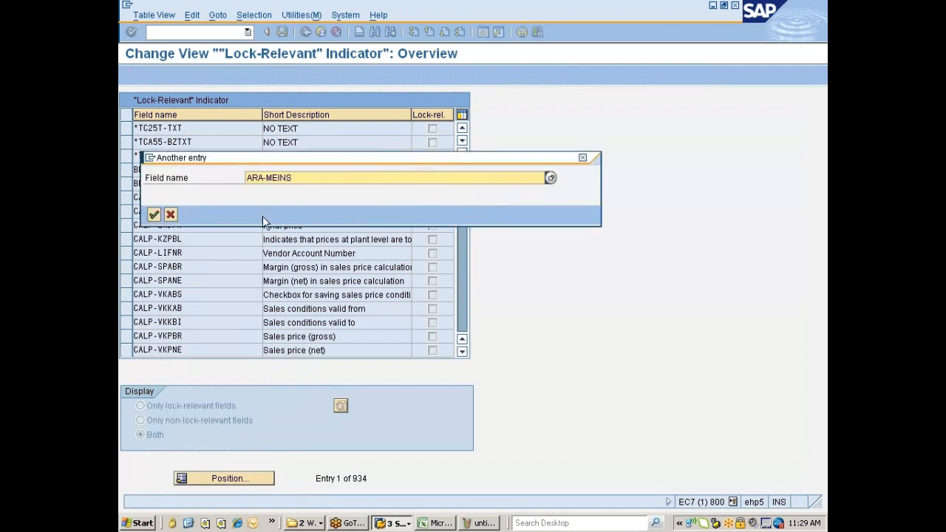
text(M)
key(Return)
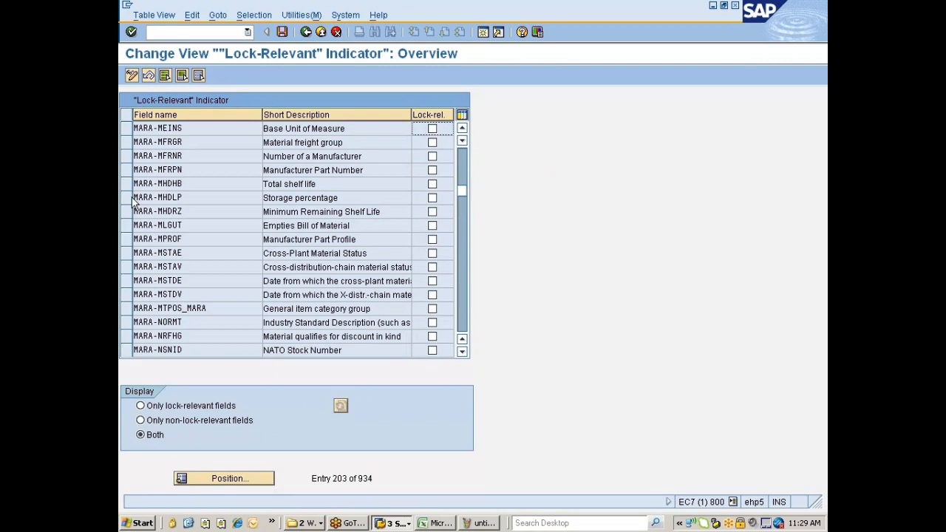
Step: Flag MARA-MEINS (Base Unit of Measure) as lock-relevant and save it to customizing request EC7K900551
click(432, 129)
click(282, 32)
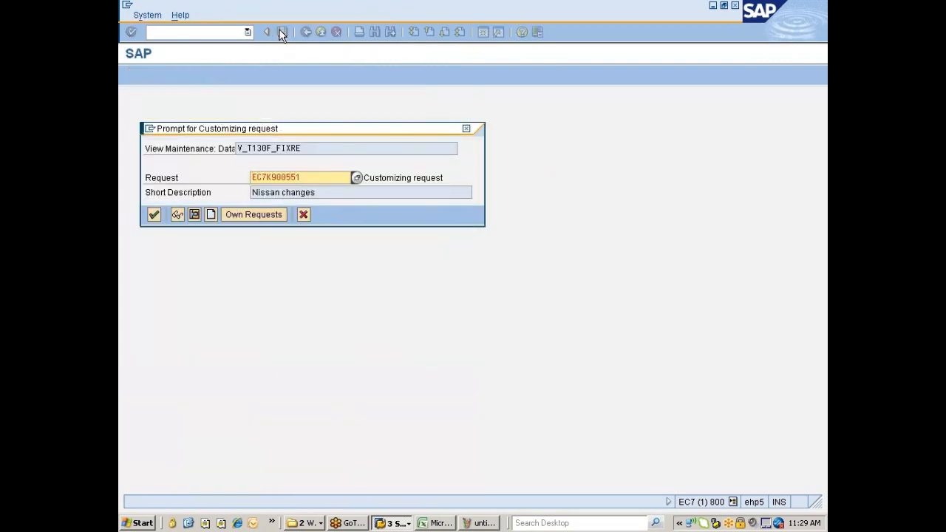
click(154, 214)
Step: Switch to the material session, restart MM02 for material 200001149 with Basic Data 1 and Basic Data 2, and check the Base Unit of Measure field
key(alt+Tab)
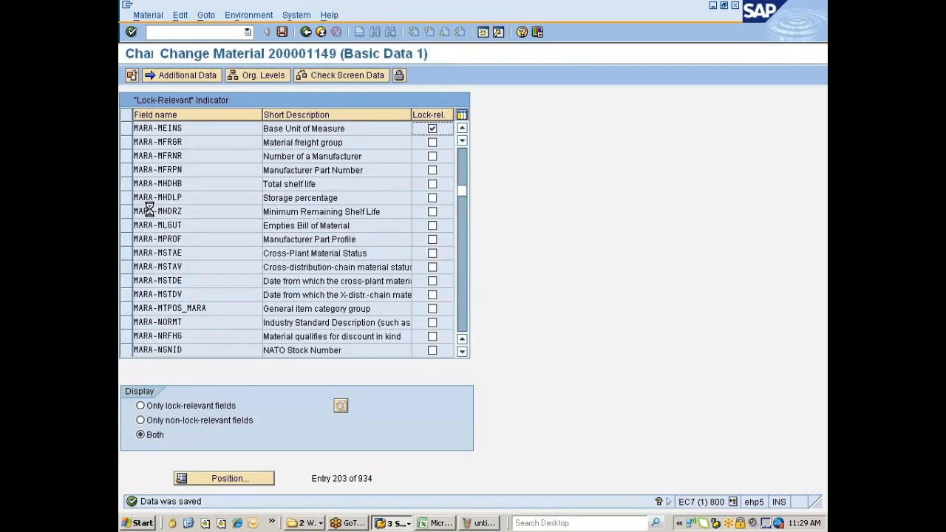
click(177, 32)
text(/)
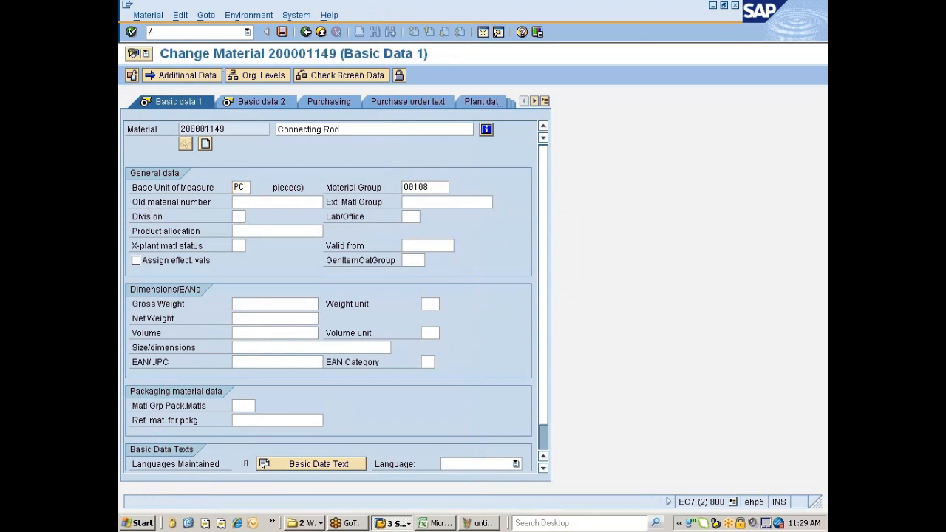
text(nmm02)
key(Return)
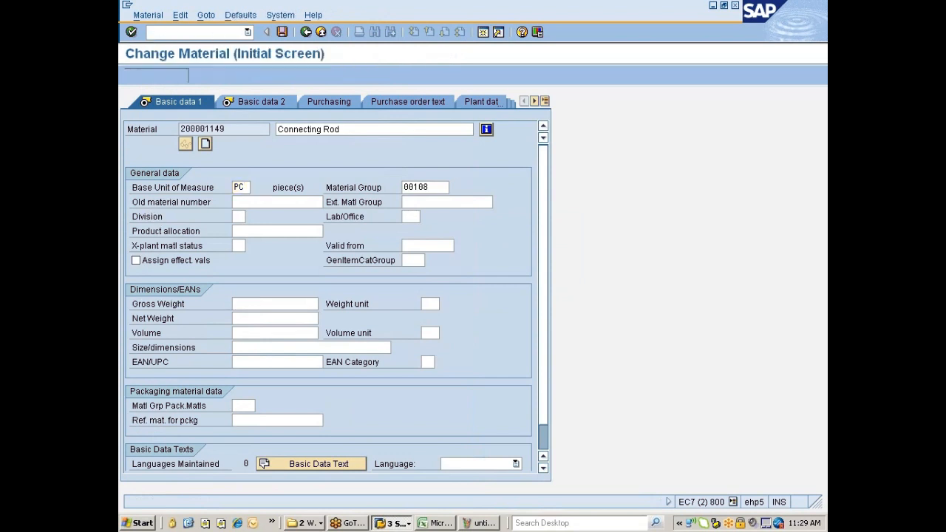
key(Return)
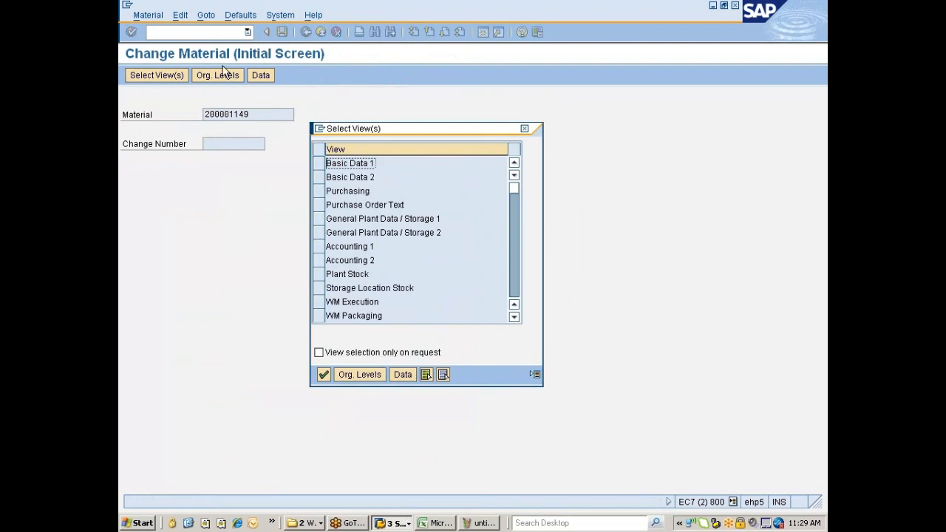
click(319, 169)
click(319, 177)
key(Return)
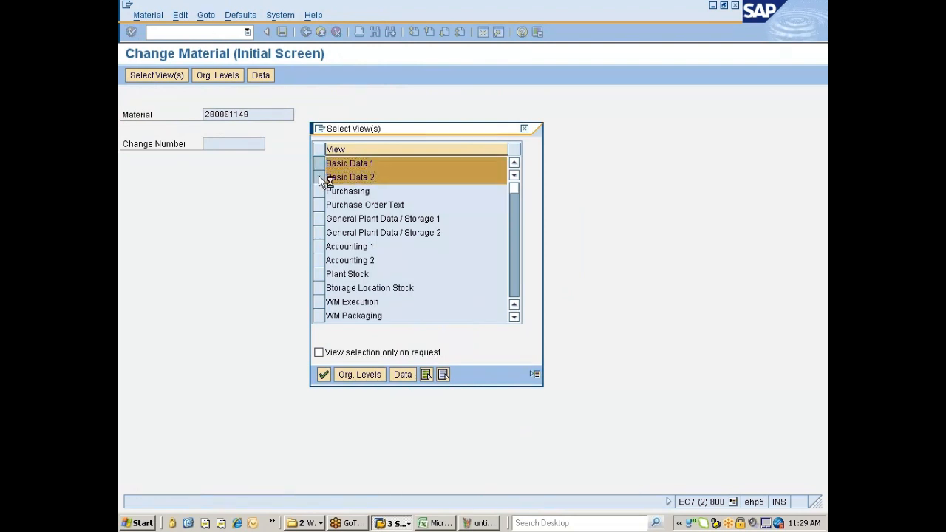
click(243, 187)
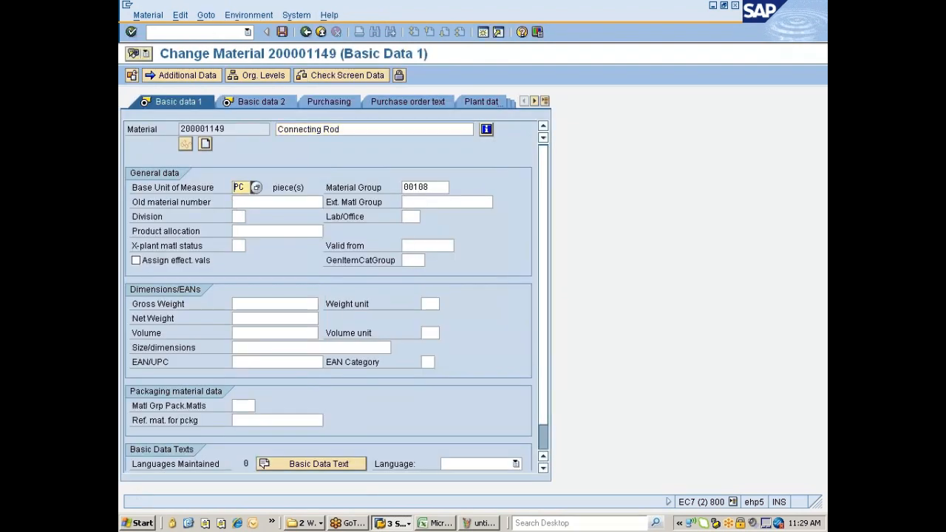
Step: Return to the lock-relevant fields list, read the help text for the lock-relevant indicator, and close it
key(alt+Tab)
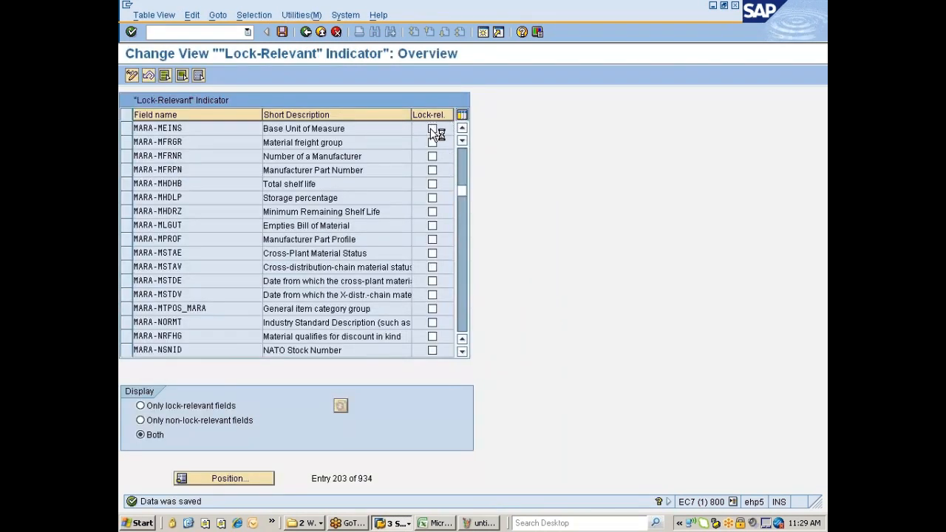
key(F1)
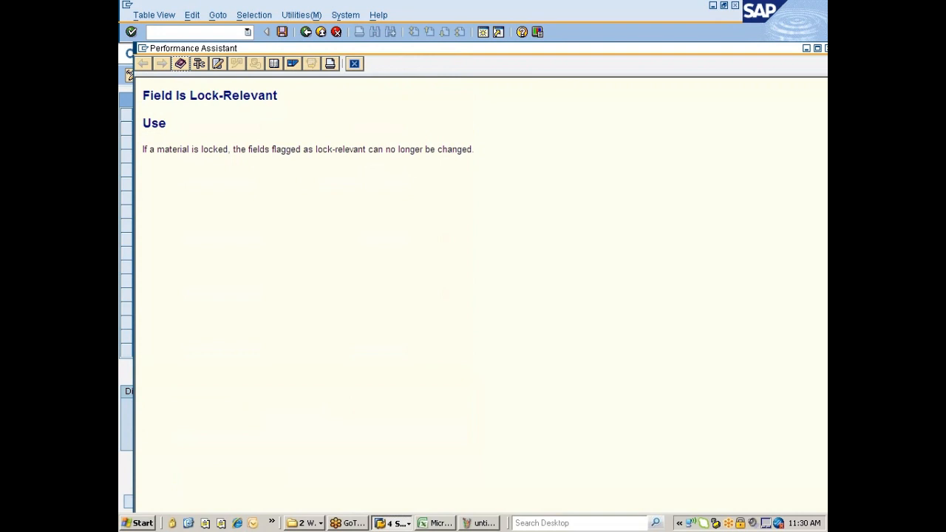
drag(481, 153, 143, 150)
click(354, 63)
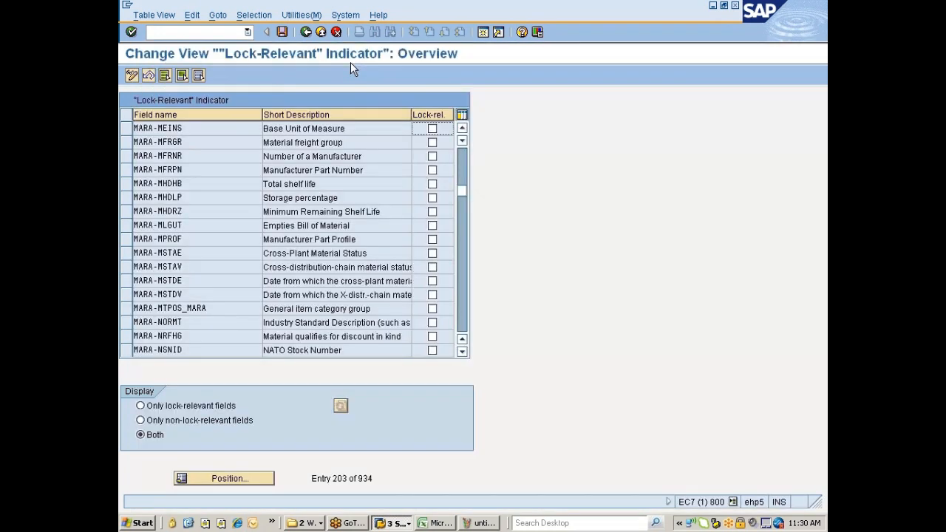
Step: Flag MARA-MEINS as lock-relevant, limit the display to only lock-relevant fields, and return to the IMG
click(432, 129)
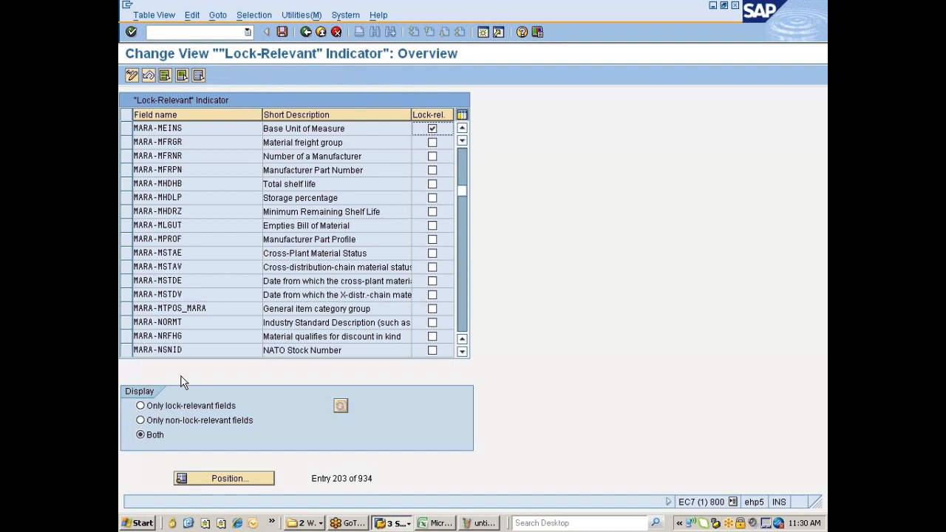
click(148, 406)
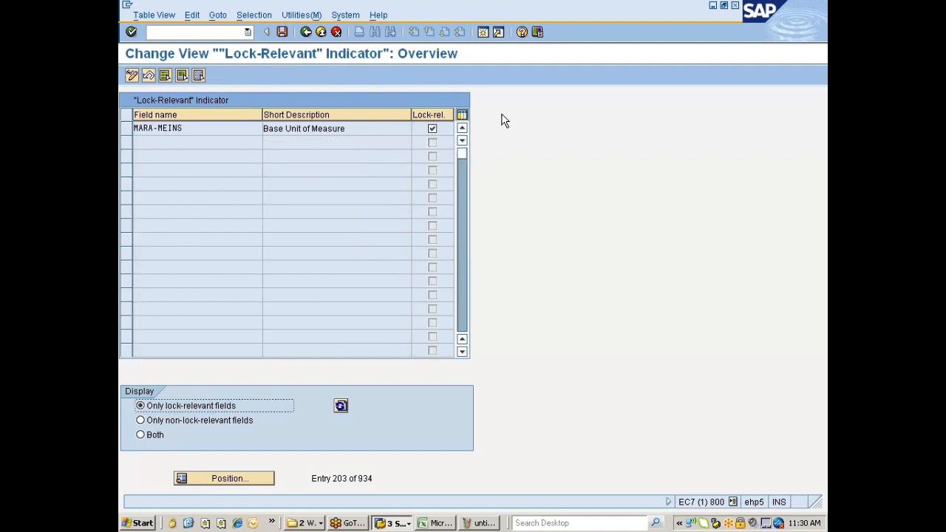
click(306, 32)
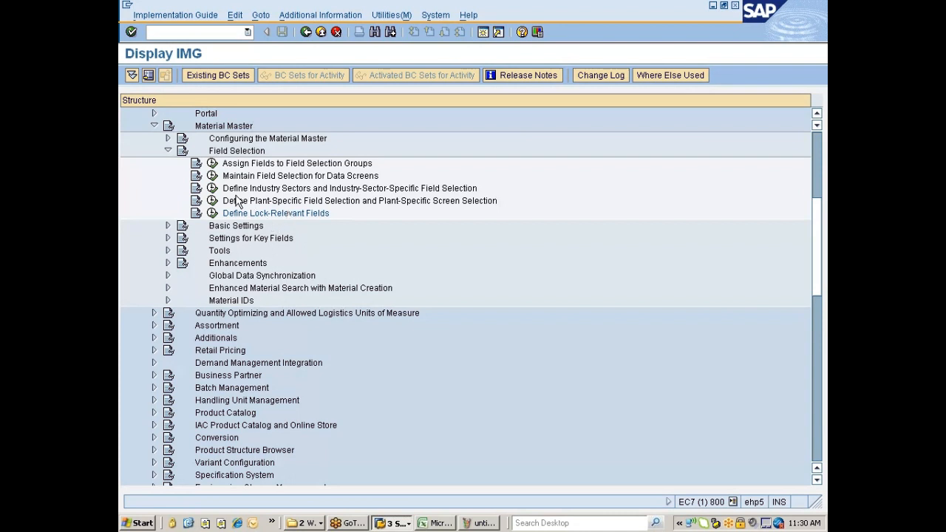
Step: Collapse Field Selection and expand Basic Settings under Material Master in the IMG
click(168, 150)
click(231, 167)
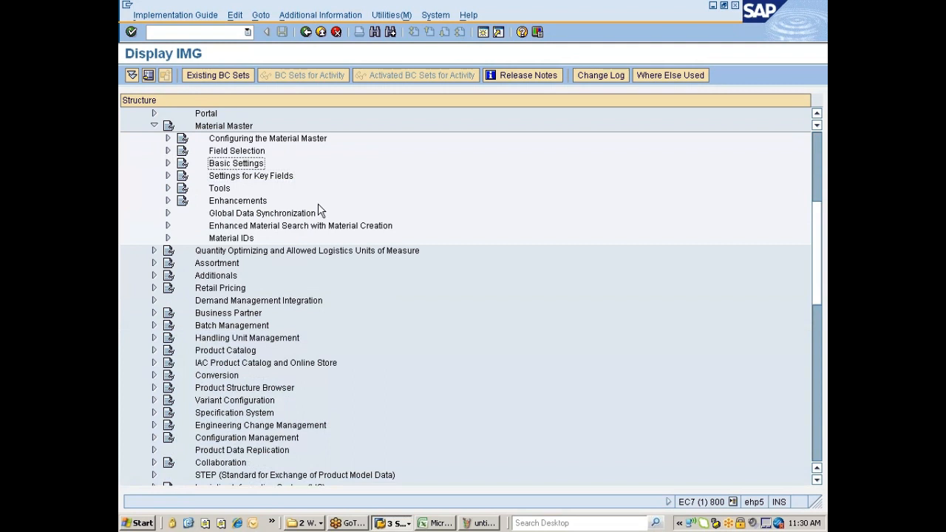
key(Right)
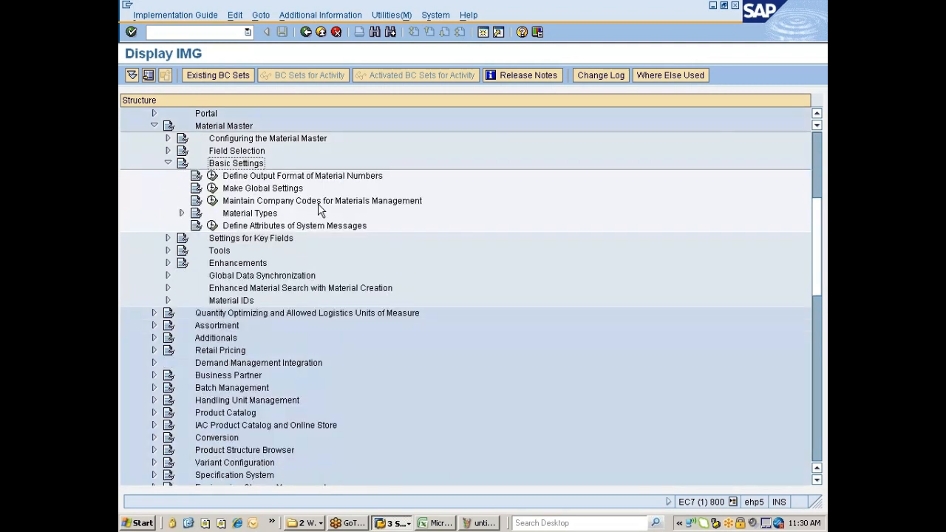
key(Down)
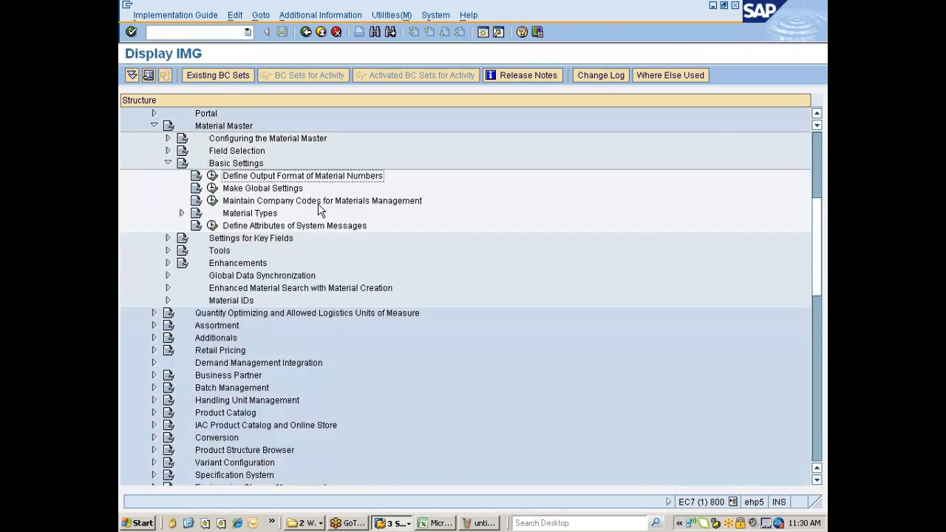
key(Up)
key(Up)
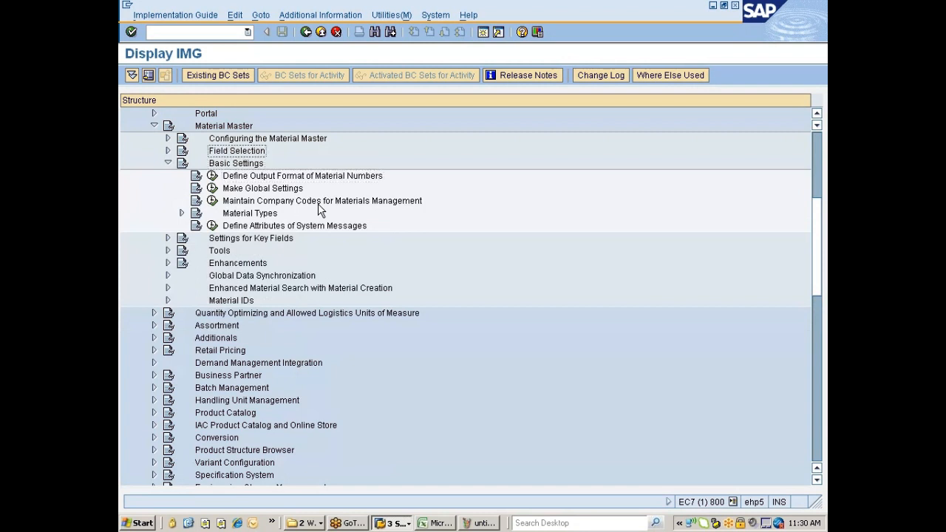
Step: Expand Field Selection again and review its activities down to Define Lock-Relevant Fields
key(Right)
key(Down)
key(Down)
key(Down)
key(Down)
key(Down)
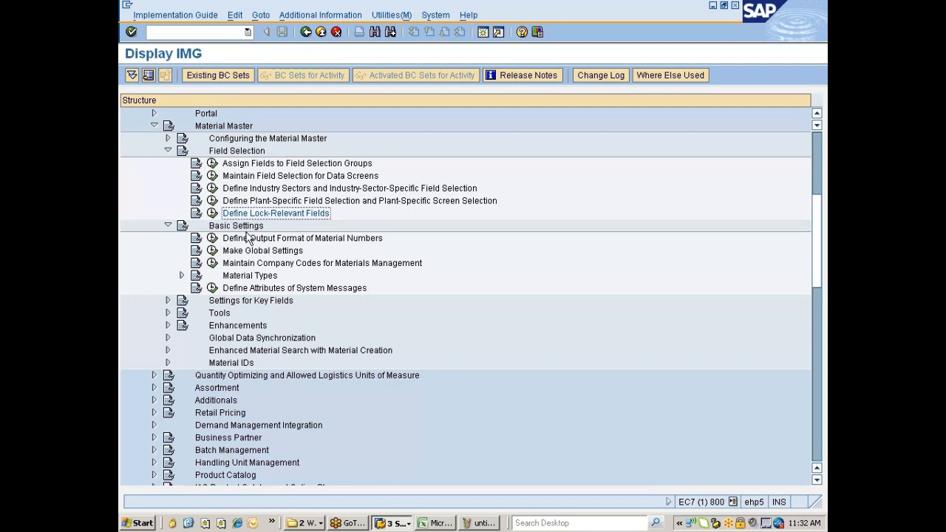
click(167, 150)
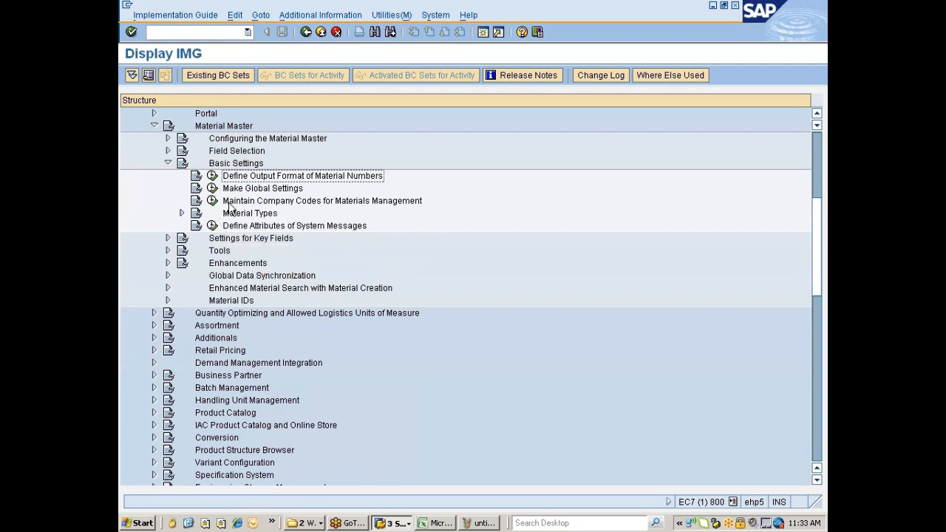
click(168, 150)
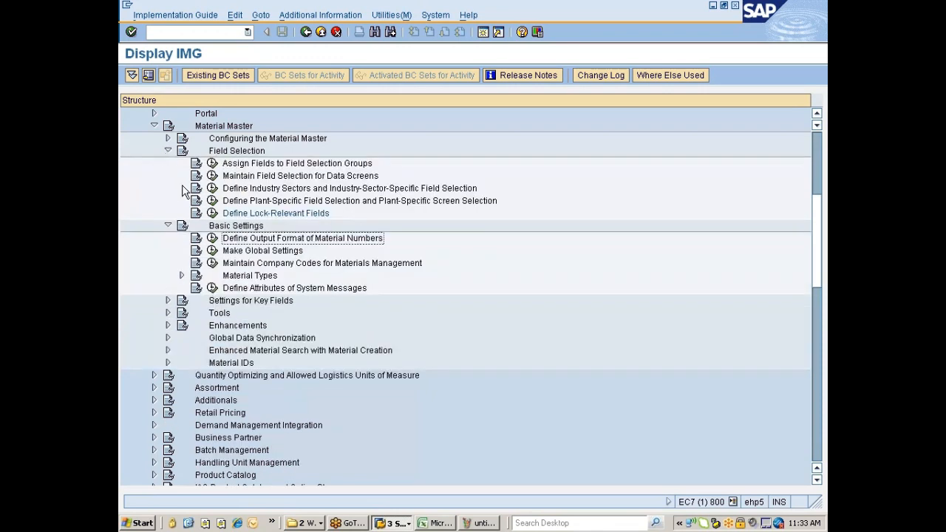
Step: Open Define Lock-Relevant Fields, examine the field-name part of the CALP-AUFSG entry, and return to the IMG
click(213, 213)
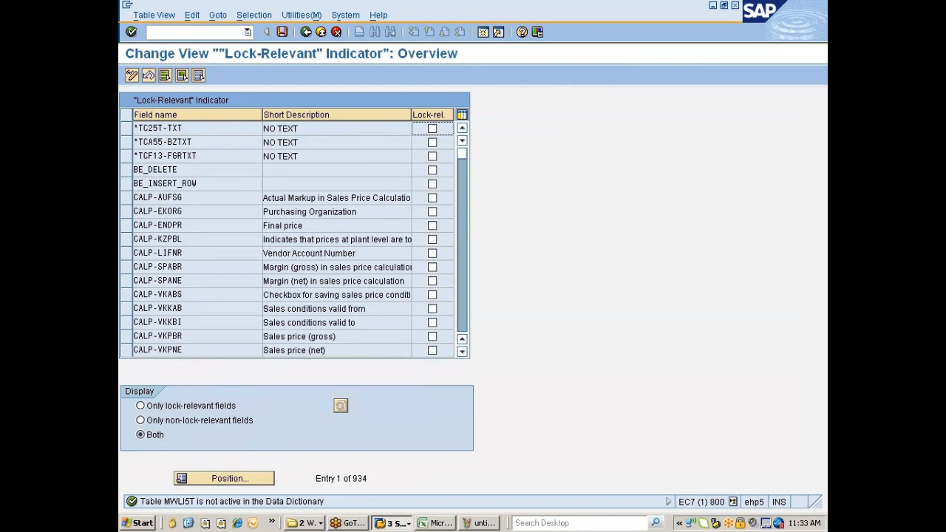
click(148, 198)
drag(183, 198, 157, 197)
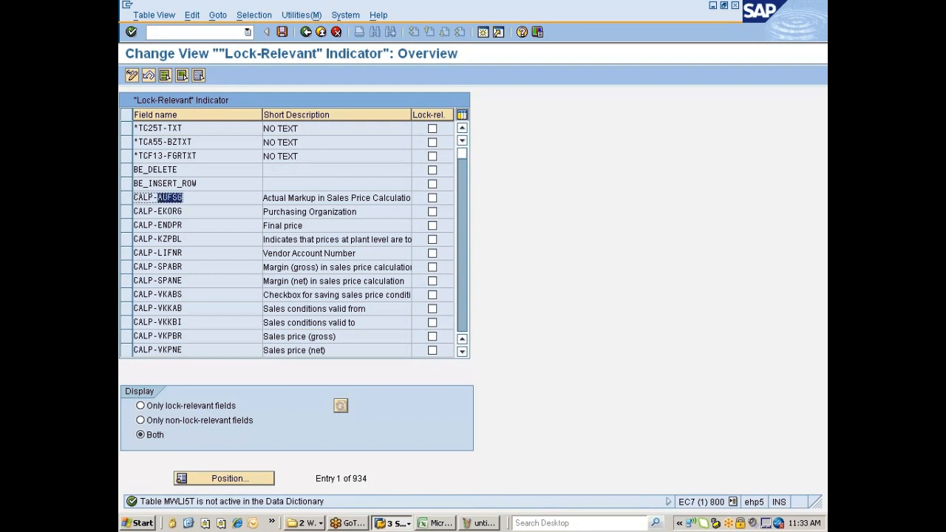
click(158, 197)
click(305, 32)
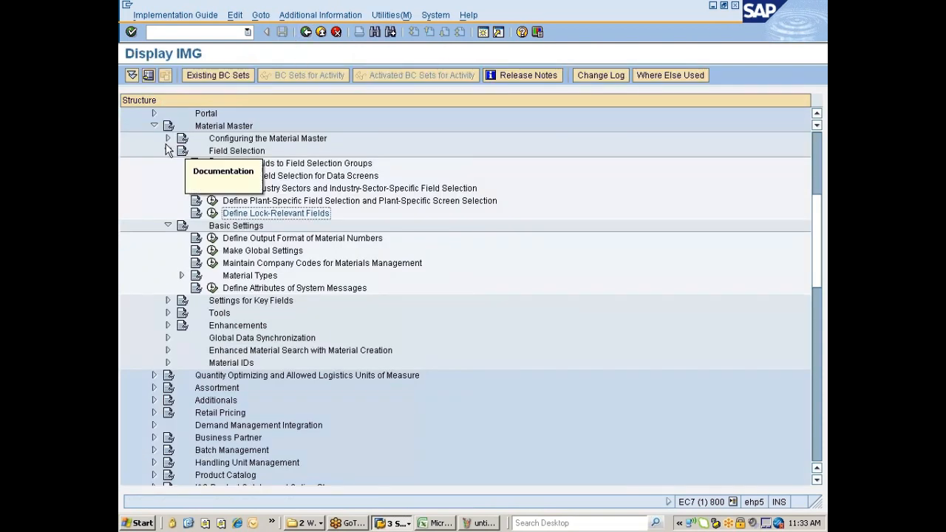
Step: Collapse Field Selection and choose the Define Output Format of Material Numbers activity under Basic Settings
click(167, 151)
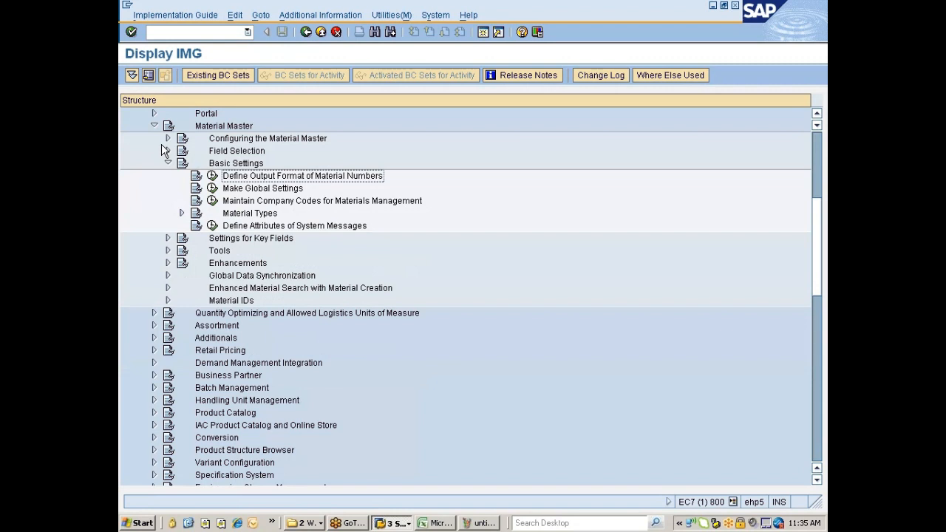
key(Up)
key(Left)
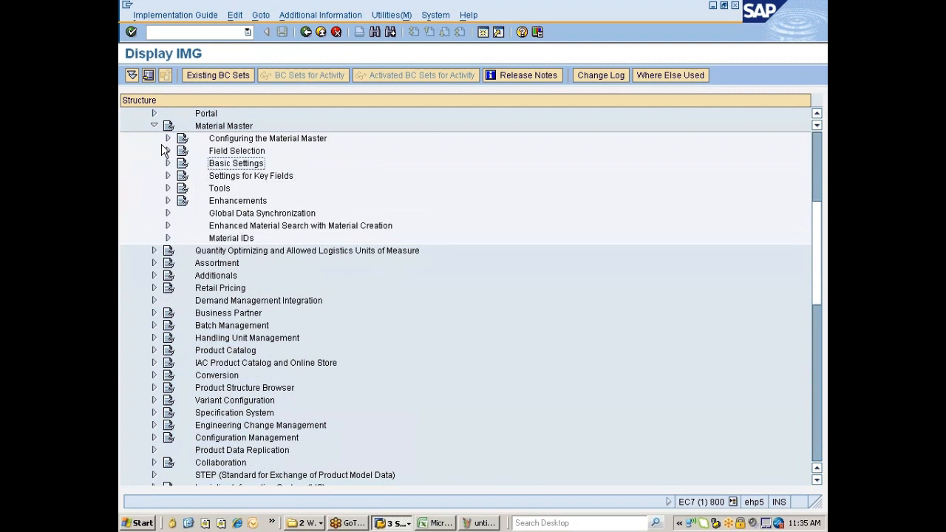
key(Right)
key(Down)
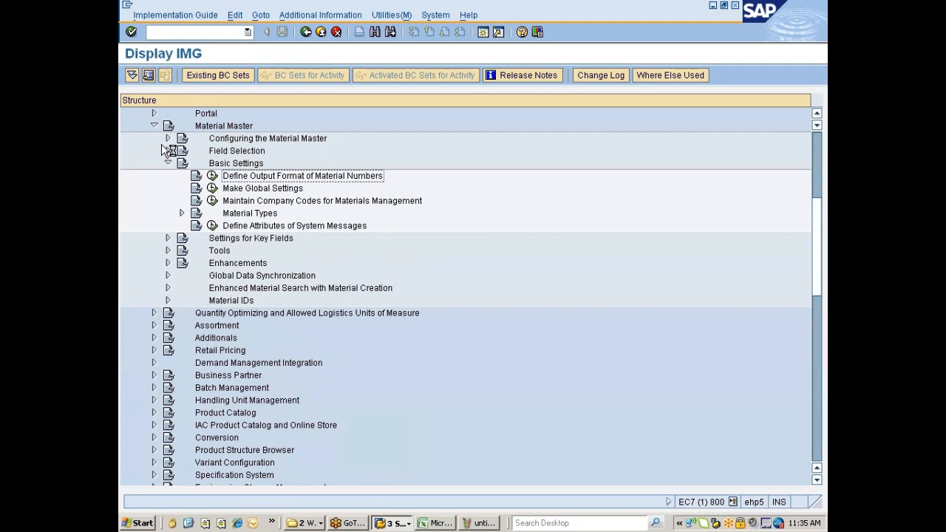
key(Down)
key(Up)
click(212, 176)
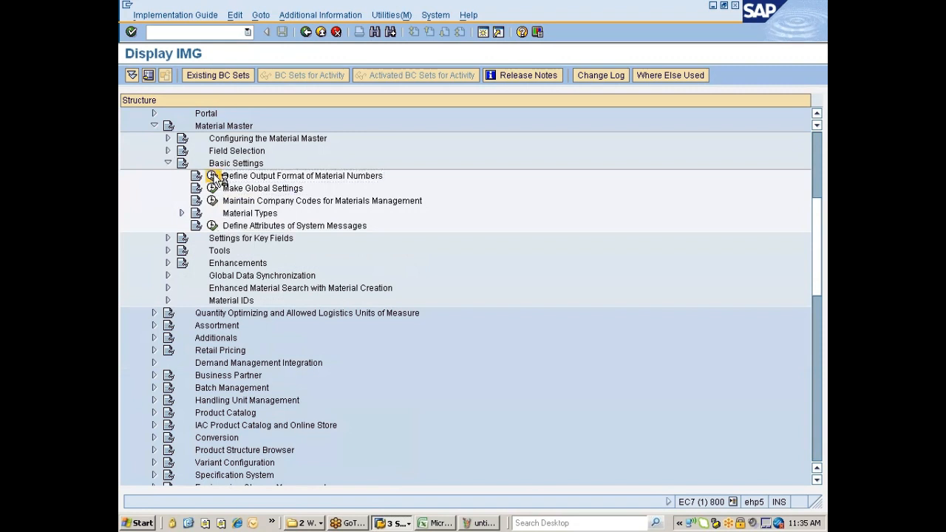
Step: Switch to the Change Material session and examine the length and format of material number 200001149
click(393, 523)
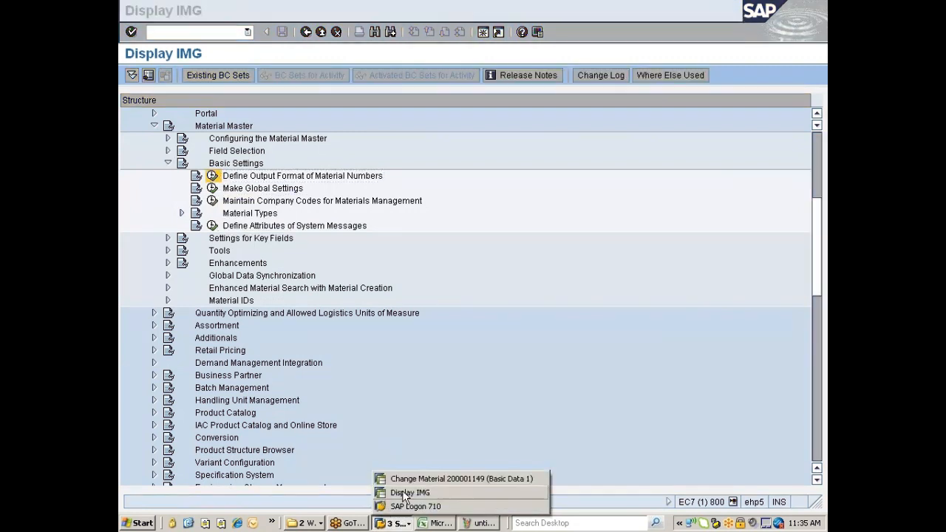
click(414, 478)
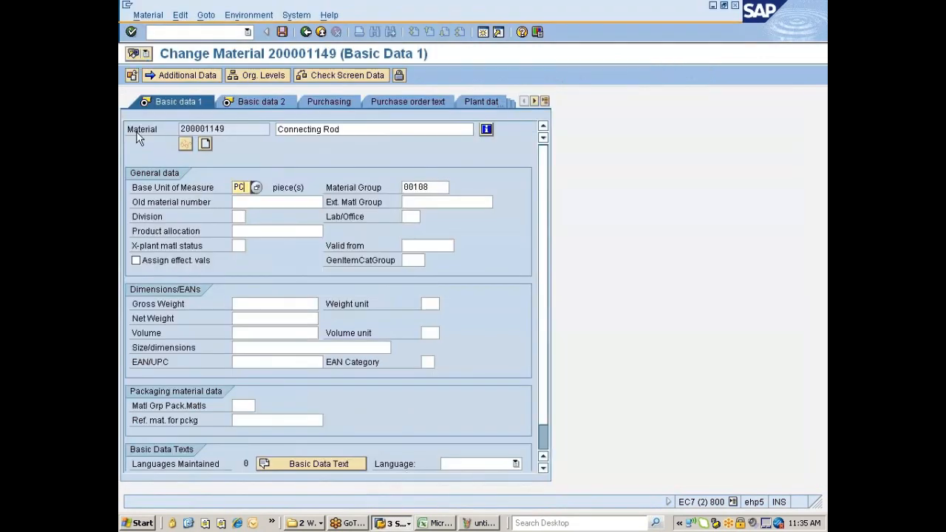
drag(226, 129, 179, 129)
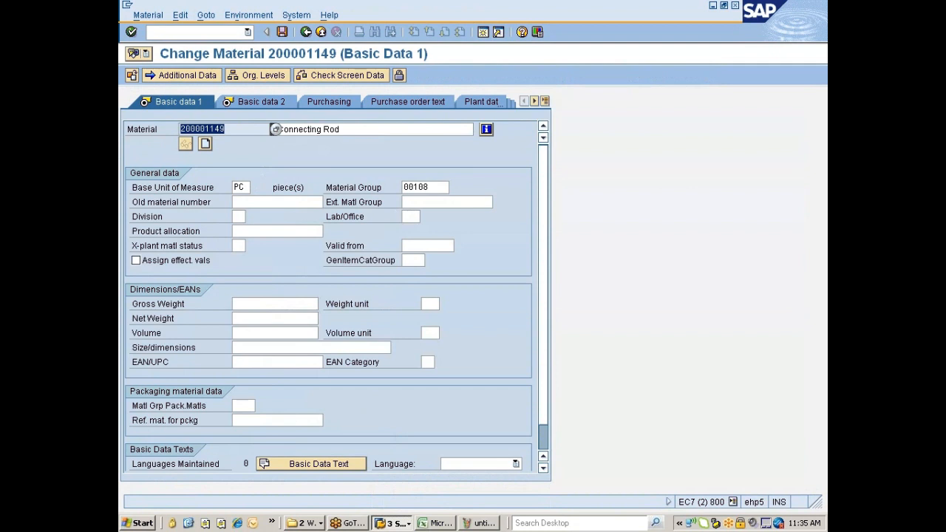
click(181, 130)
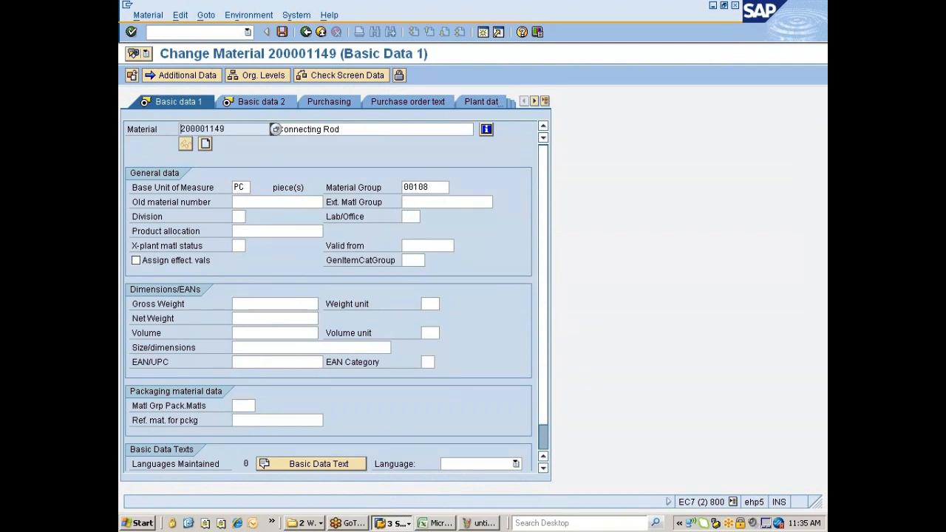
drag(226, 129, 180, 129)
click(181, 129)
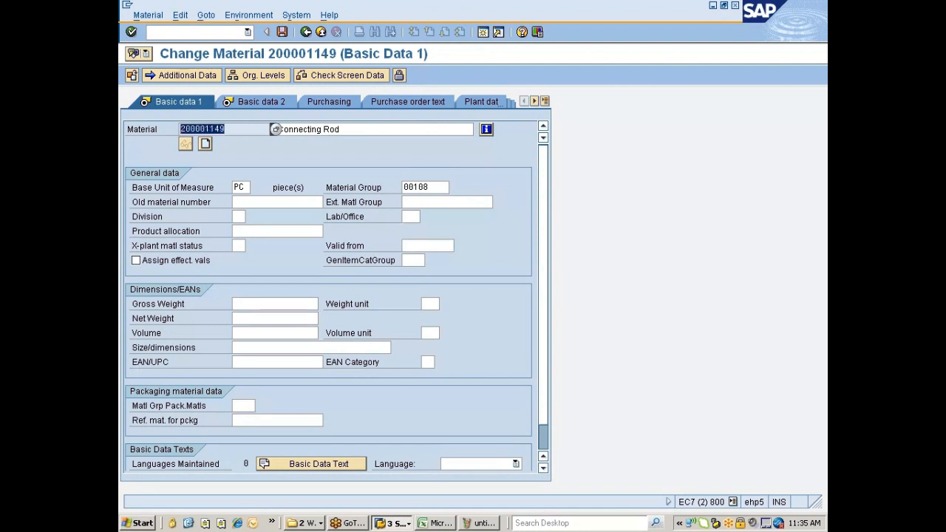
click(181, 130)
Step: Launch Notepad with the Windows Run command to get a blank document
click(142, 523)
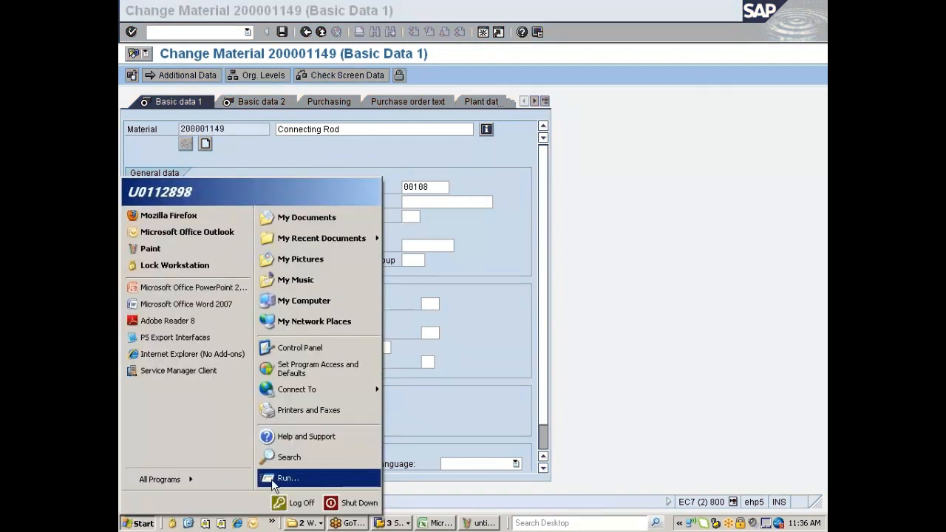
click(272, 478)
text(not)
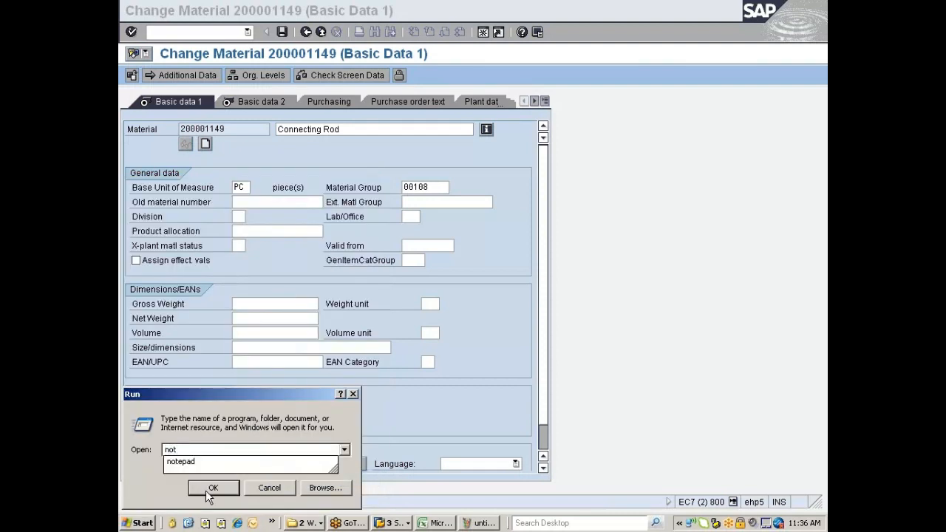
key(Down)
click(205, 490)
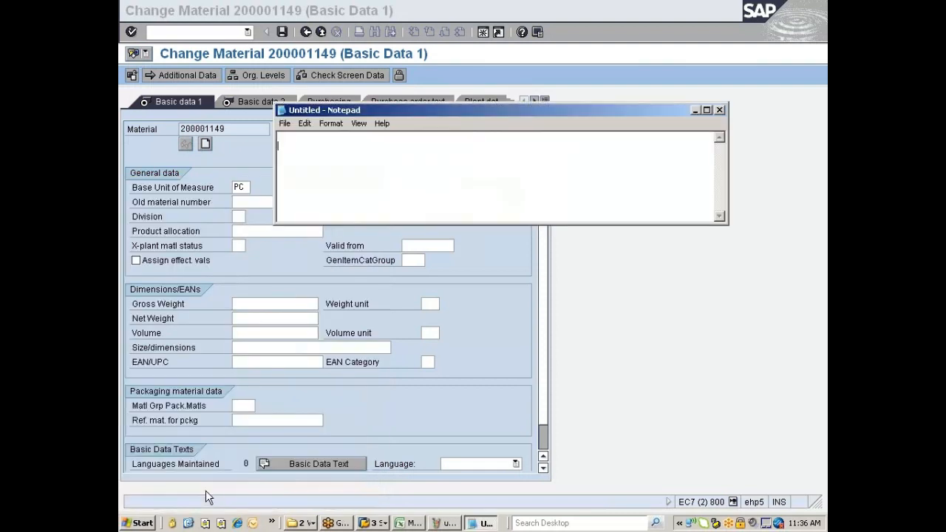
Step: Enter the sample numbers 000000100 and 100 on separate lines of the blank note and maximize the window
text(0000001000)
key(BackSpace)
text(100)
click(706, 110)
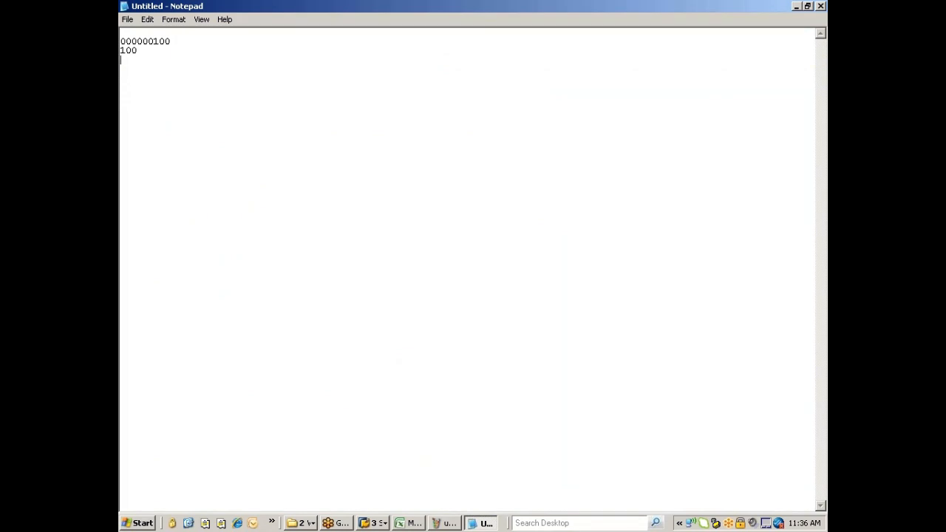
Step: Label 000000100 as "- leading zero format" and 100 as "- lexico graphic format", with the two labels aligned
text(- leading zero format)
click(137, 51)
key(Tab)
text(- lex)
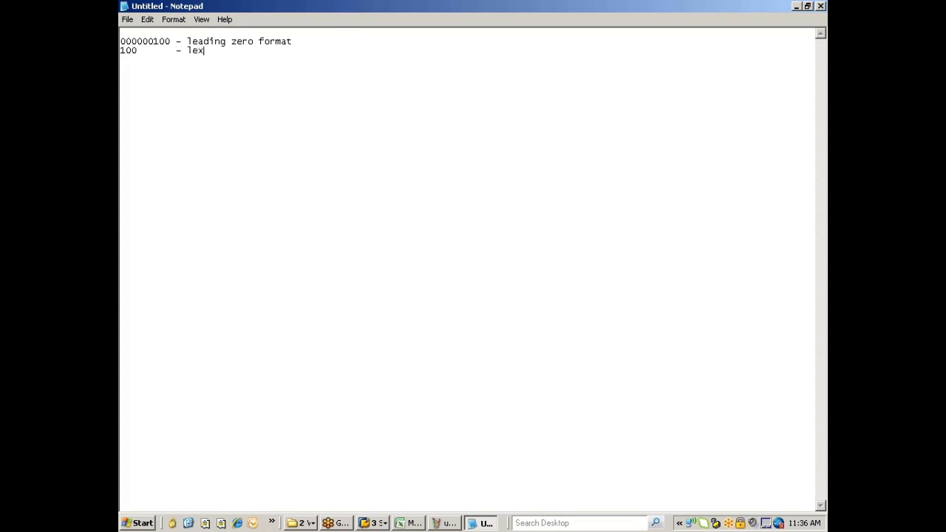
text(ico graphic format)
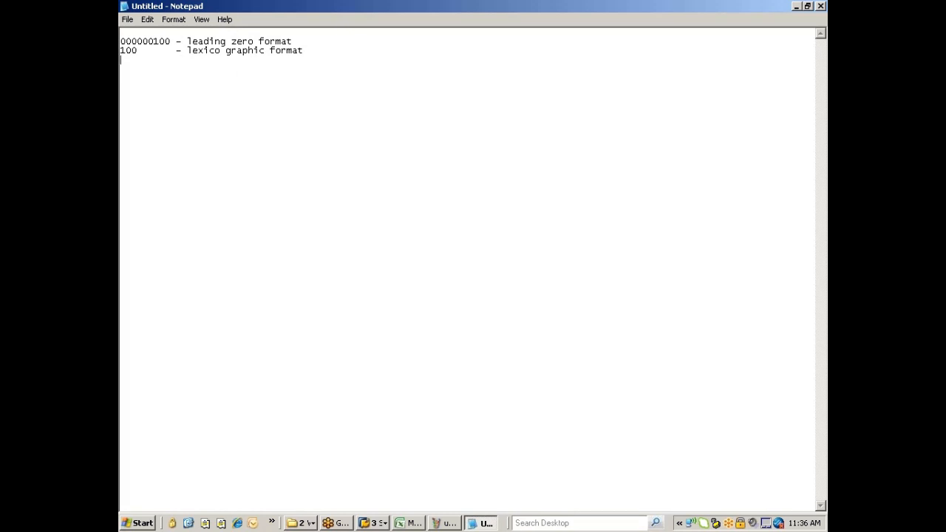
Step: Capture a screen clipping of the two number format lines in the note
click(271, 522)
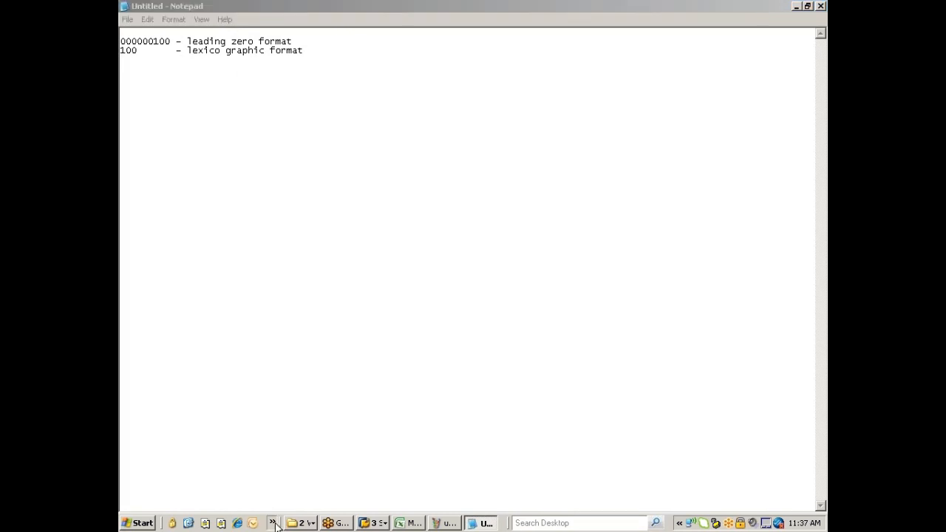
click(284, 481)
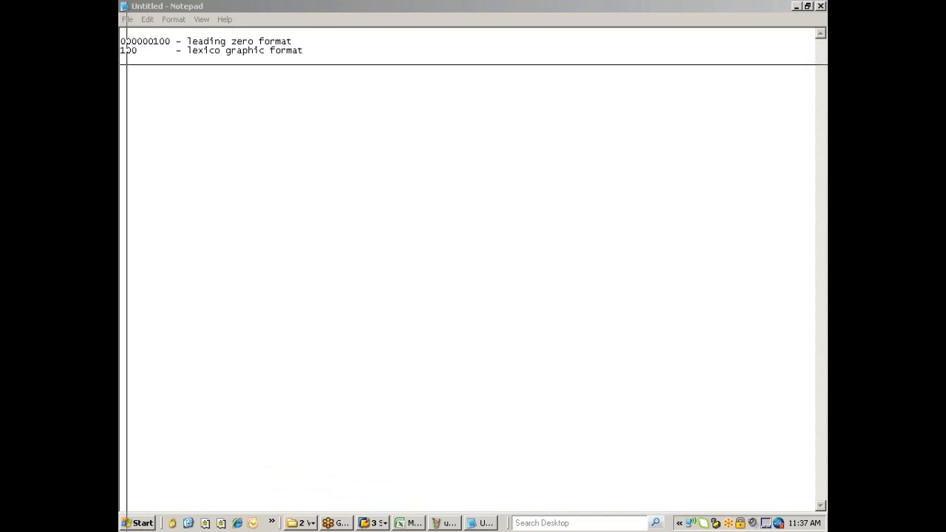
drag(120, 31, 318, 66)
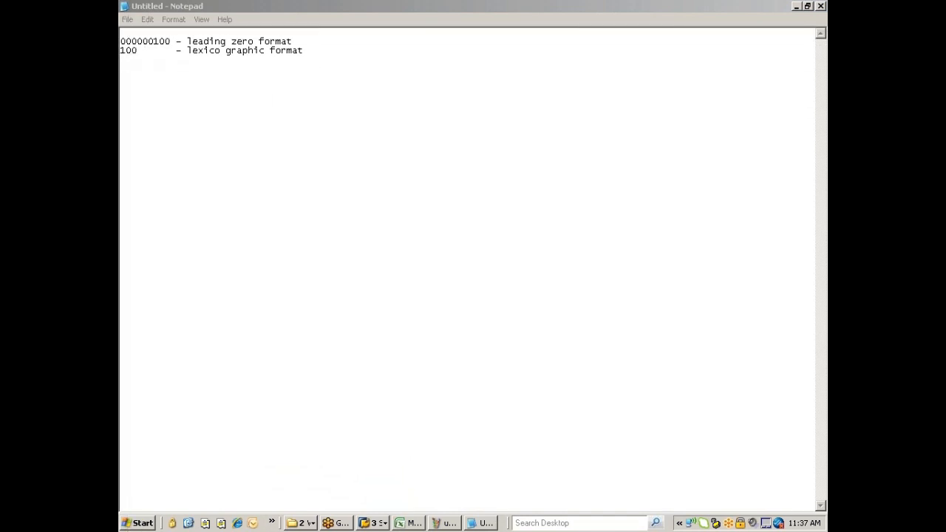
Step: Switch to the SAP MM 10AM Class workbook in Excel and enter the heading "Basic Settings" in B132 below the diagram
click(418, 525)
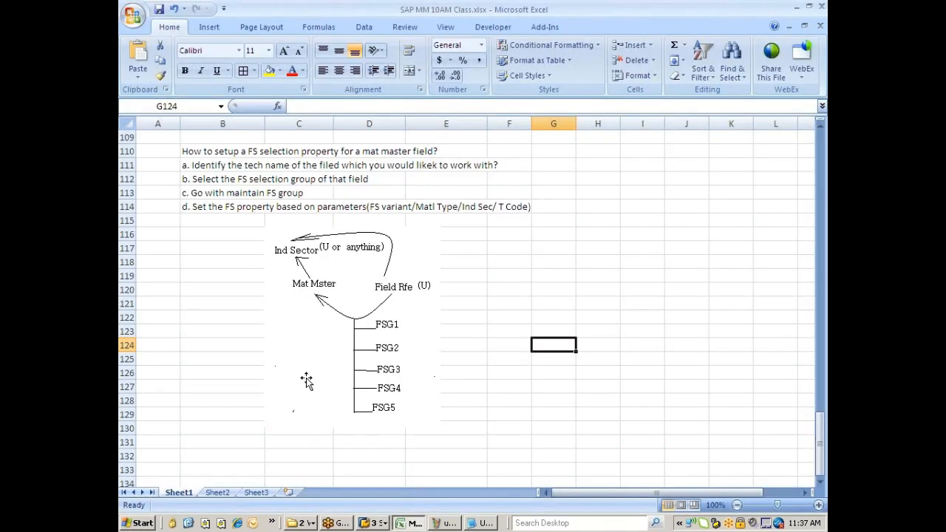
scroll(303, 382, down, 2)
click(184, 371)
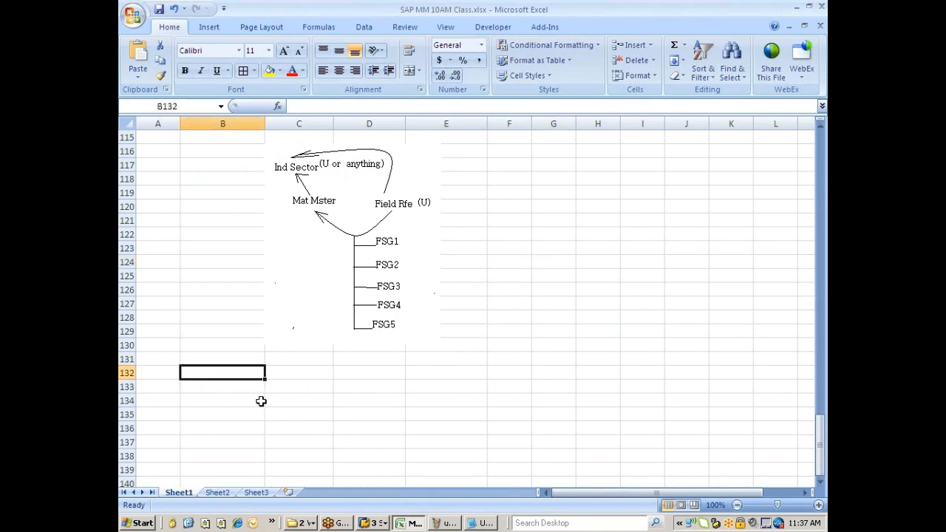
text(Basci)
key(BackSpace)
key(BackSpace)
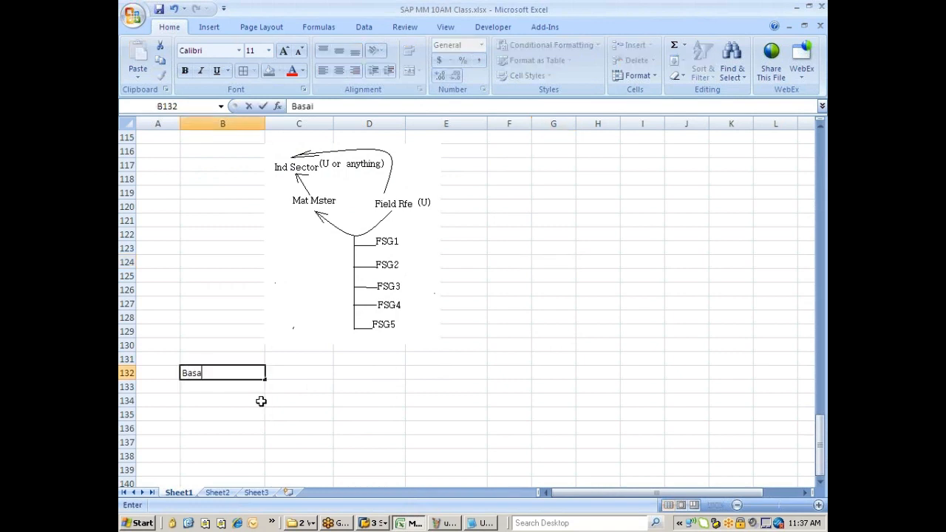
text(ic Settings)
key(Return)
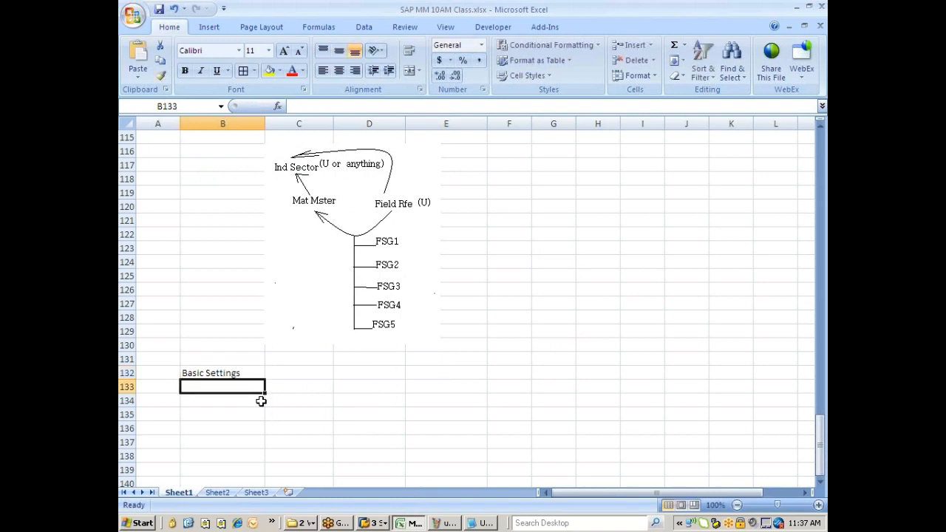
Step: Enter "Matl # Format" in B133 and paste the captured number format lines as a picture beneath it
text(Matl n)
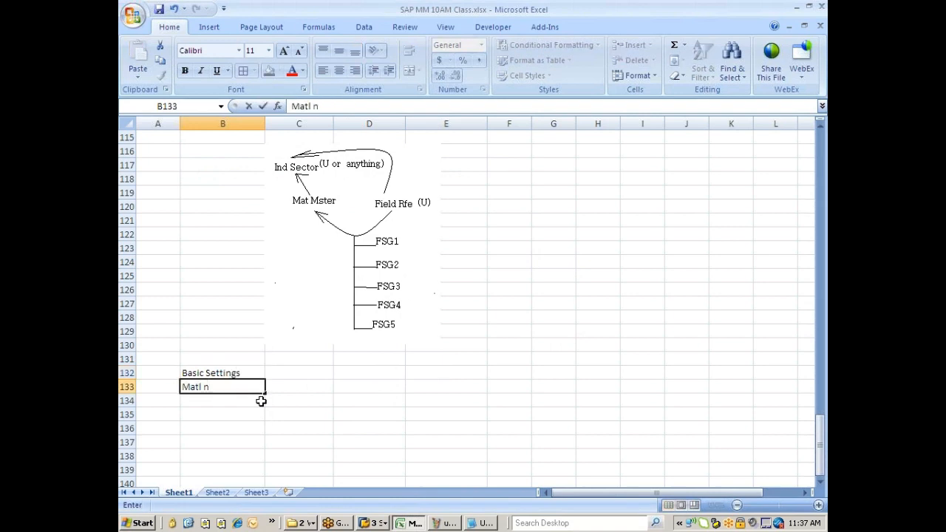
key(BackSpace)
text(# Format)
key(Return)
key(ctrl+v)
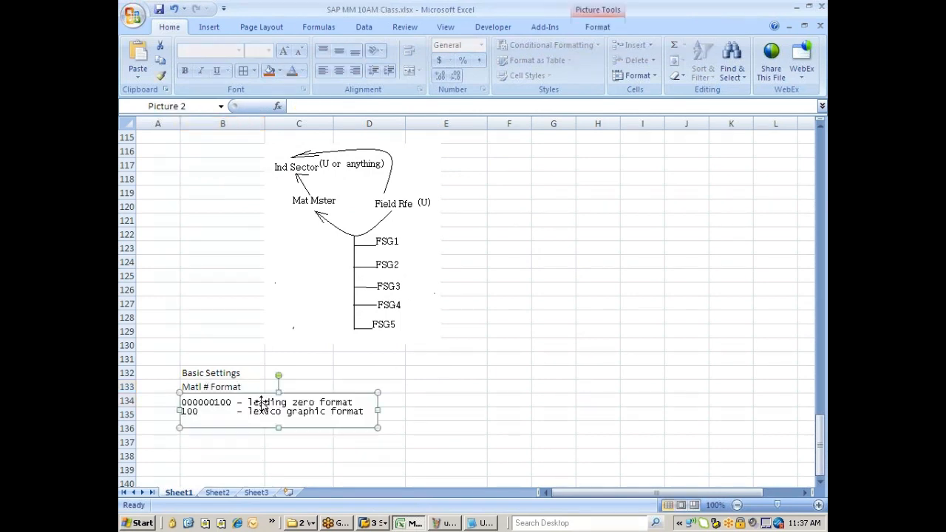
click(451, 439)
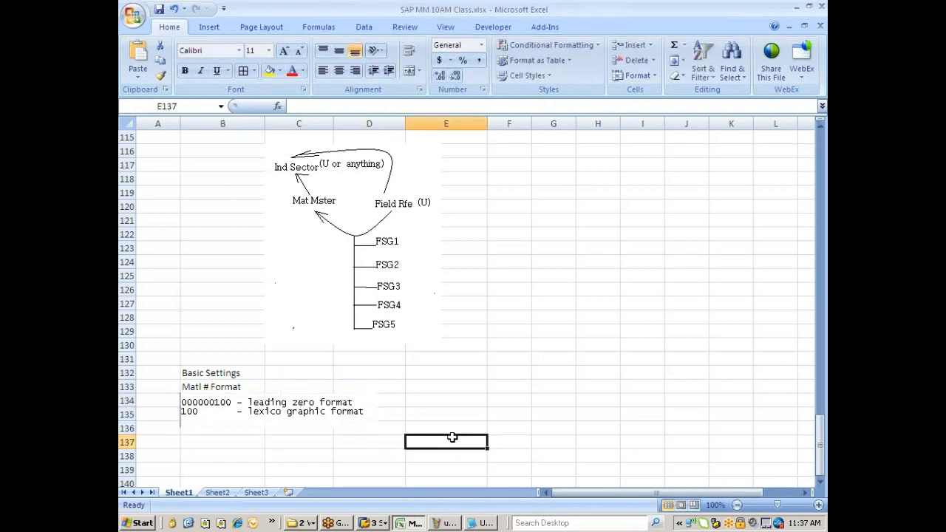
scroll(458, 407, down, 2)
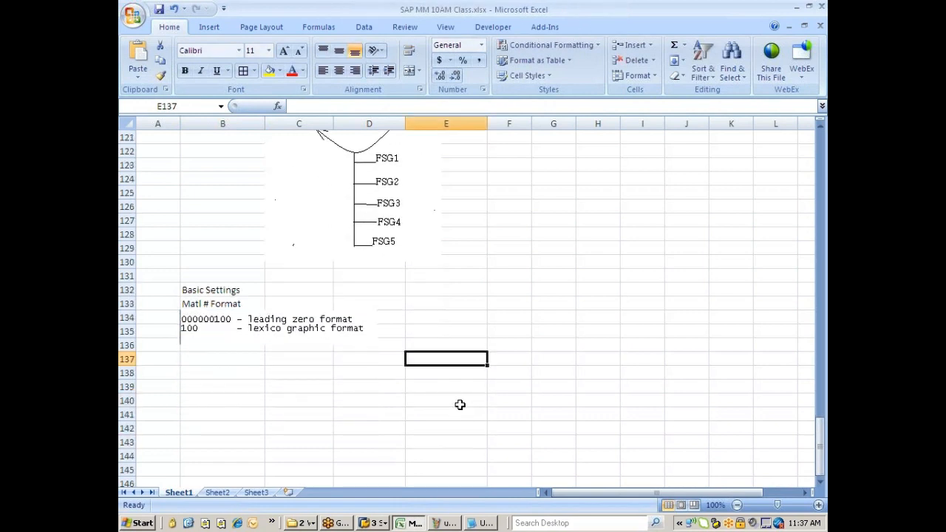
Step: Add the note "by dfault" in E135, beside the lexicographic format line
click(226, 360)
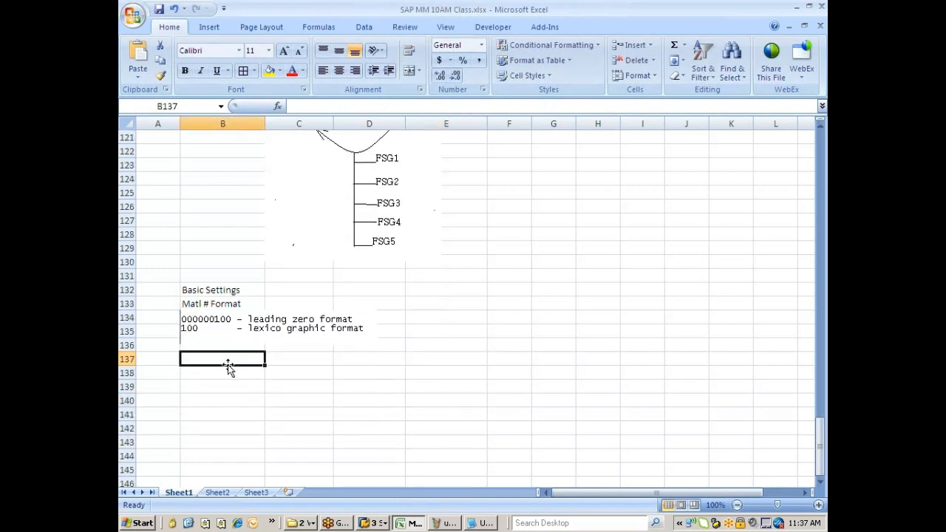
click(442, 318)
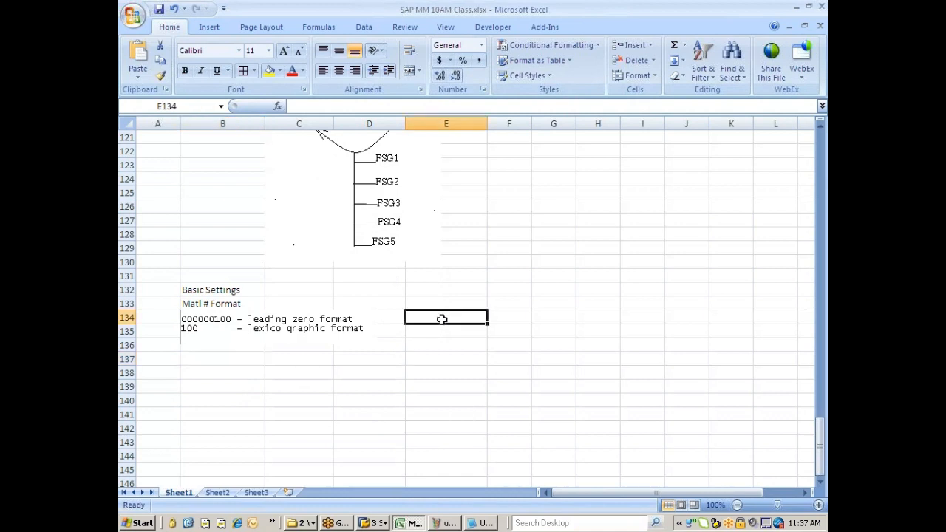
click(426, 337)
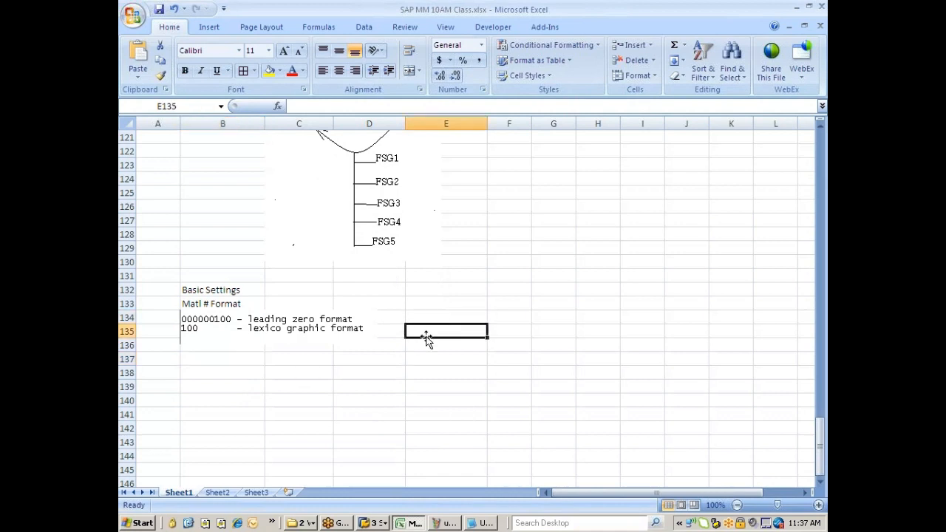
text(byedfault)
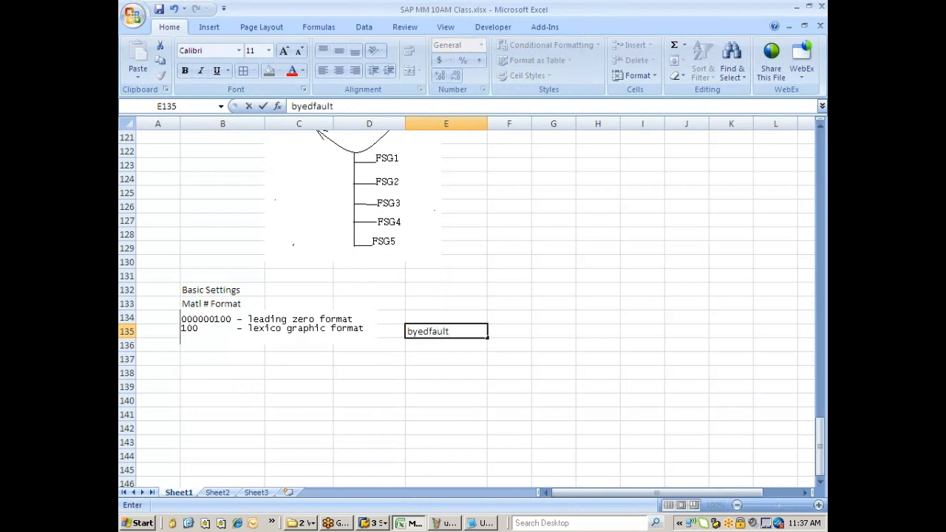
key(Return)
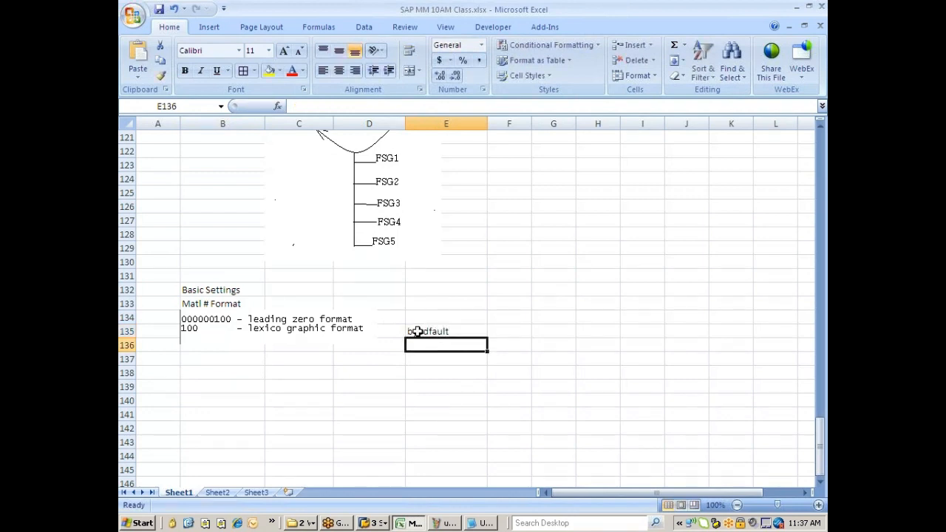
click(418, 334)
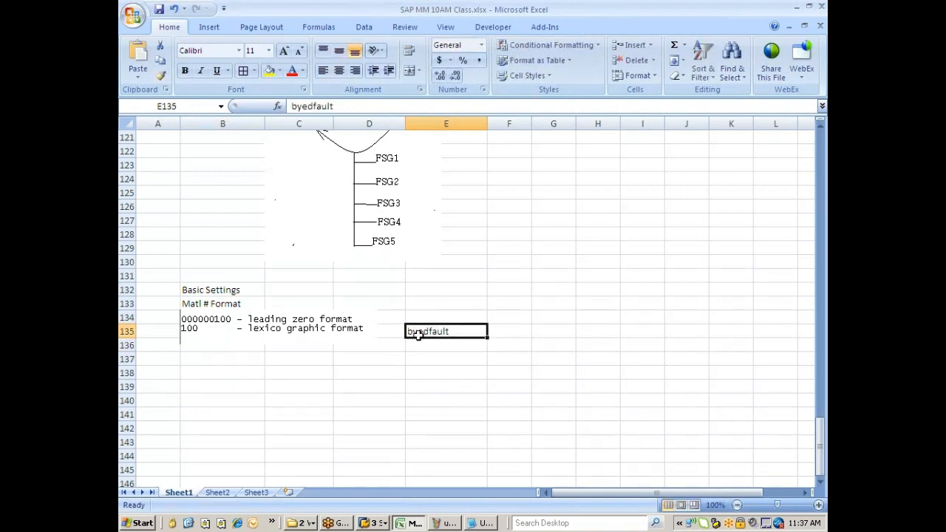
click(318, 106)
key(Delete)
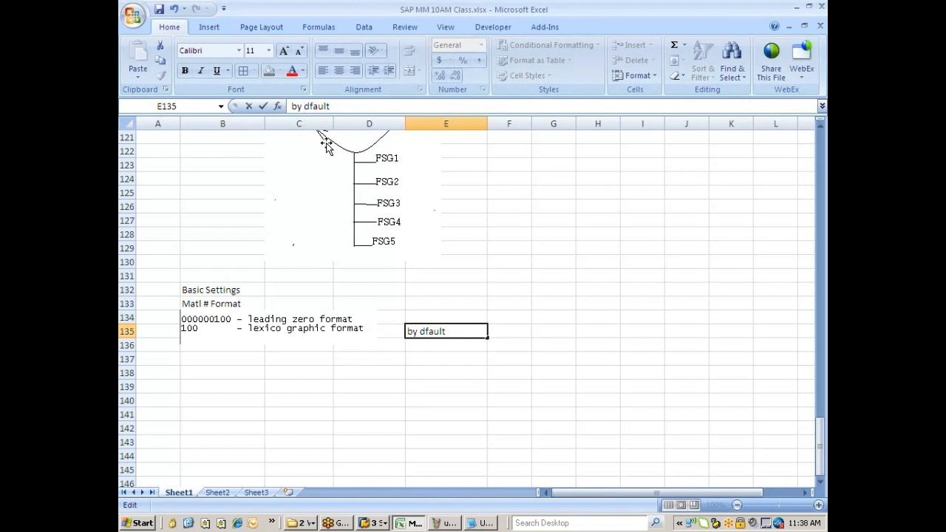
click(395, 414)
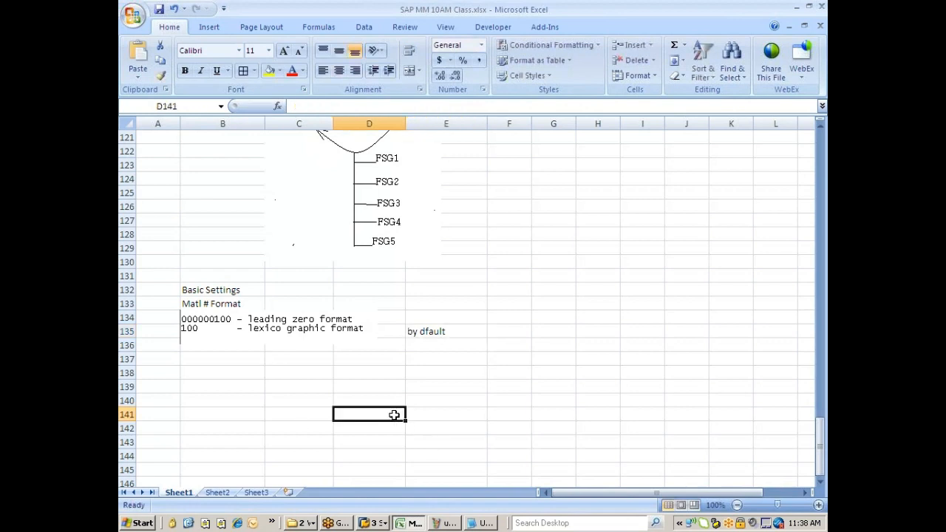
Step: Switch to the SAP Material Number Format view, enable Leading Zeros, and save the setting
key(alt+Tab)
key(alt+Tab)
key(Tab)
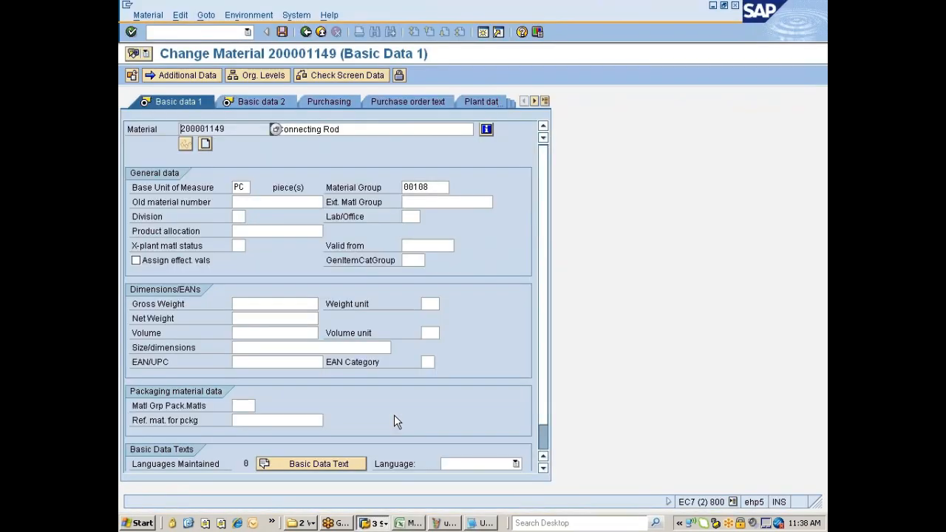
click(373, 522)
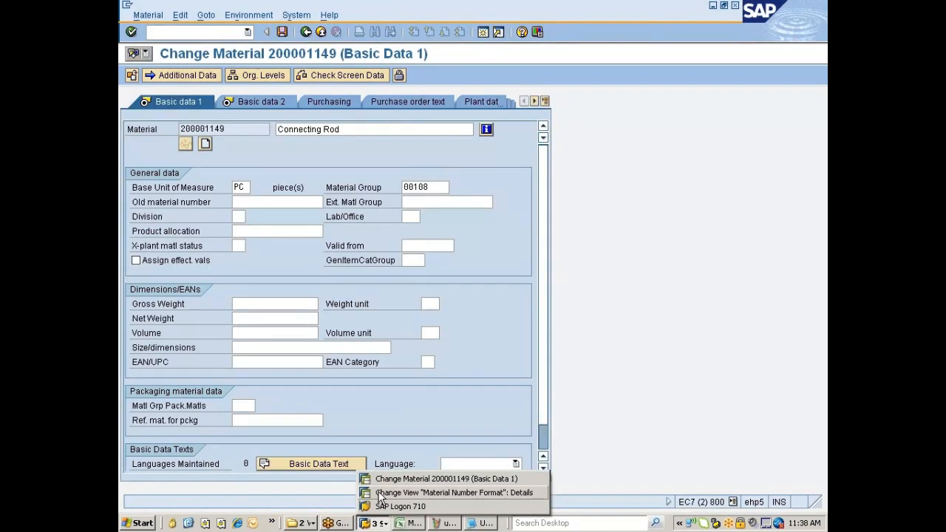
click(377, 493)
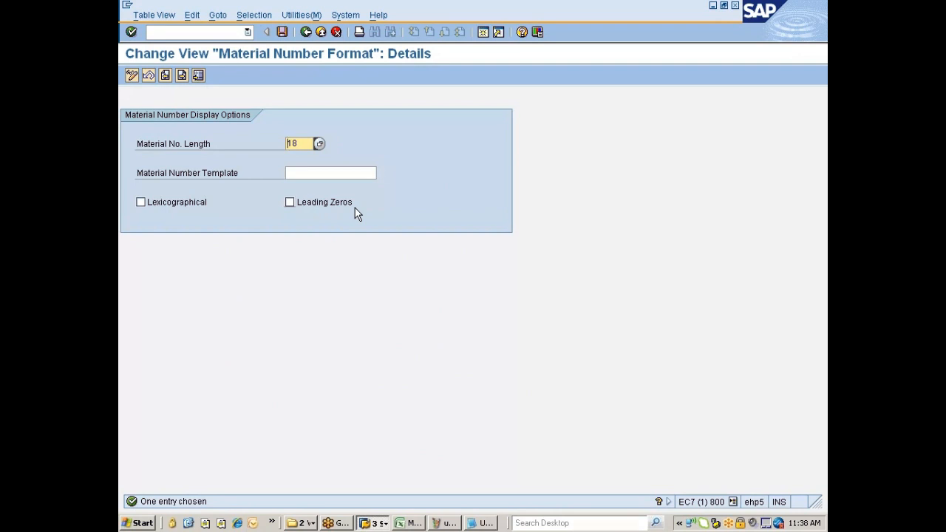
click(290, 204)
click(284, 32)
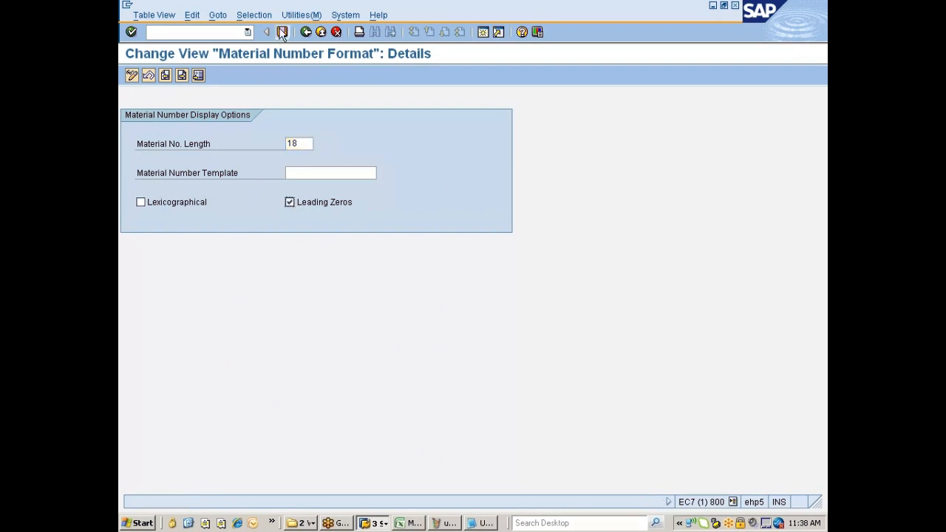
click(153, 214)
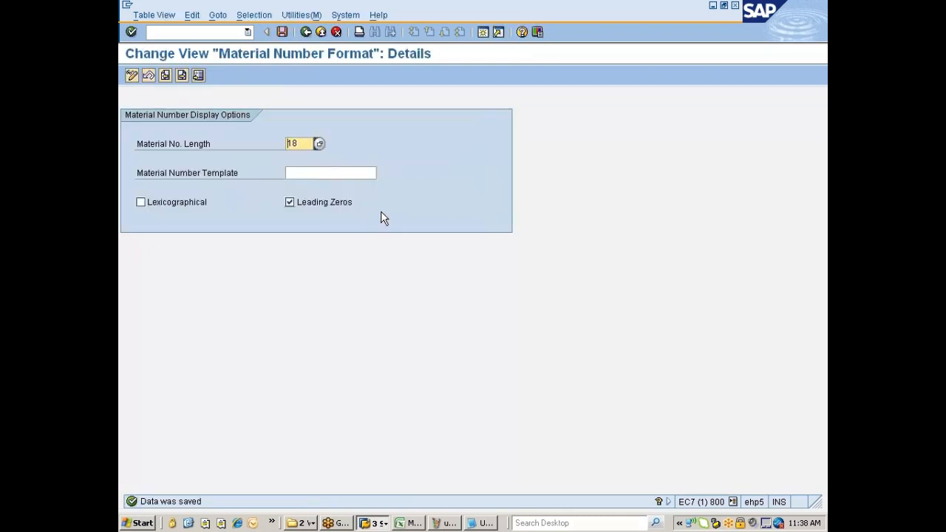
Step: Switch to the material session, start Create Material, and open the new material with the Basic Data 1 and Basic Data 2 views
key(alt+Tab)
click(191, 31)
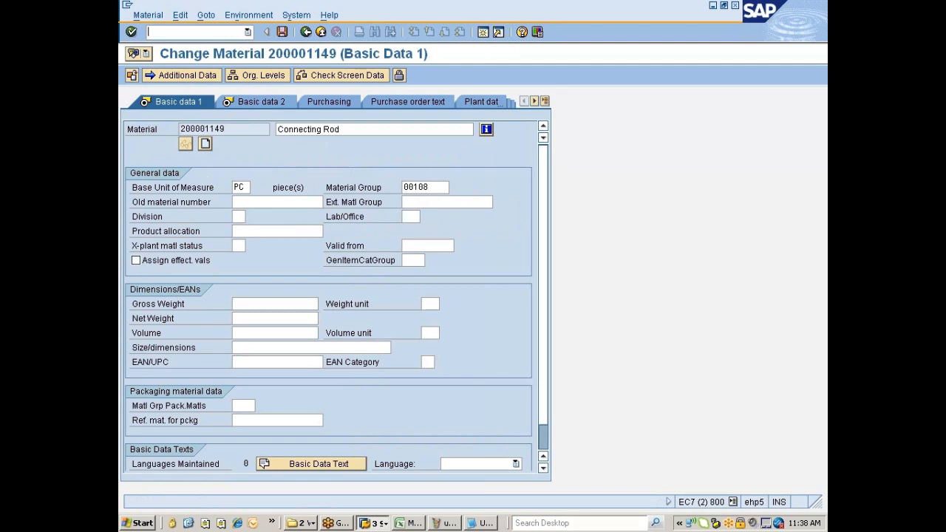
text(/nmm02)
key(Return)
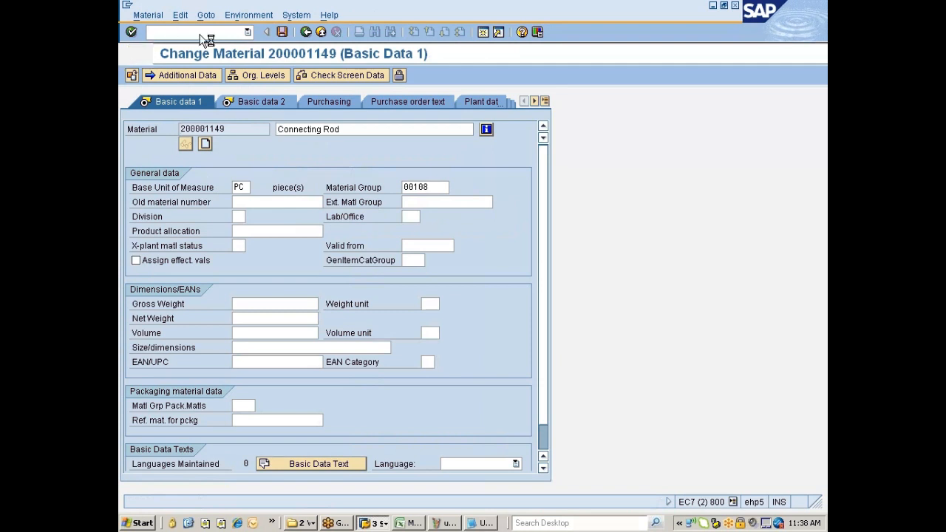
key(Return)
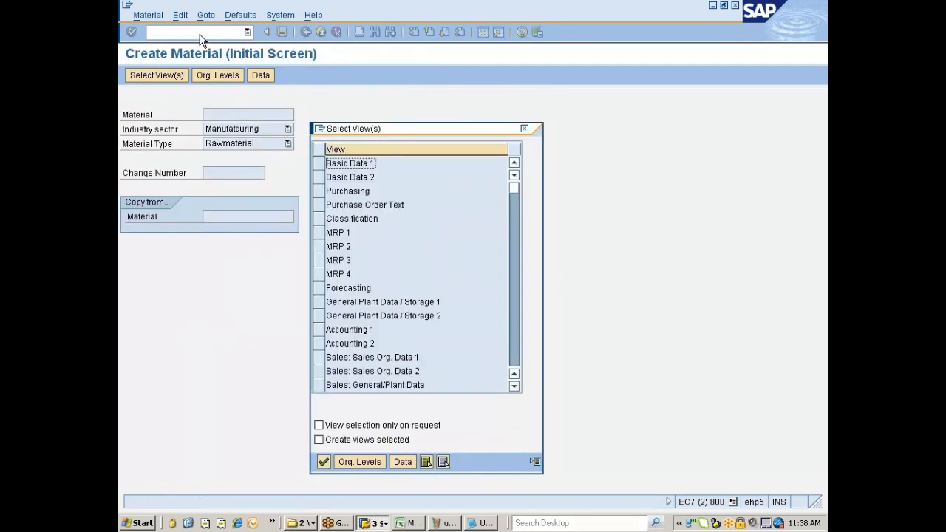
drag(318, 164, 318, 176)
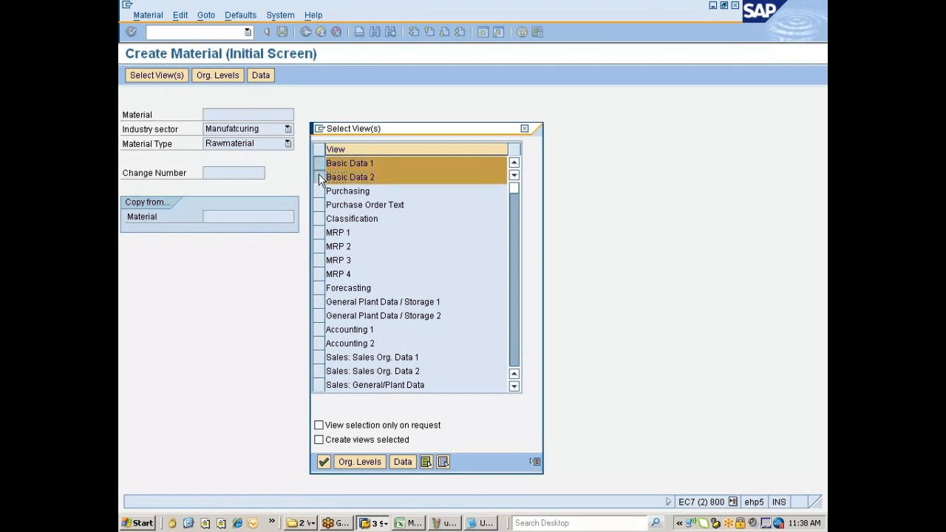
key(Return)
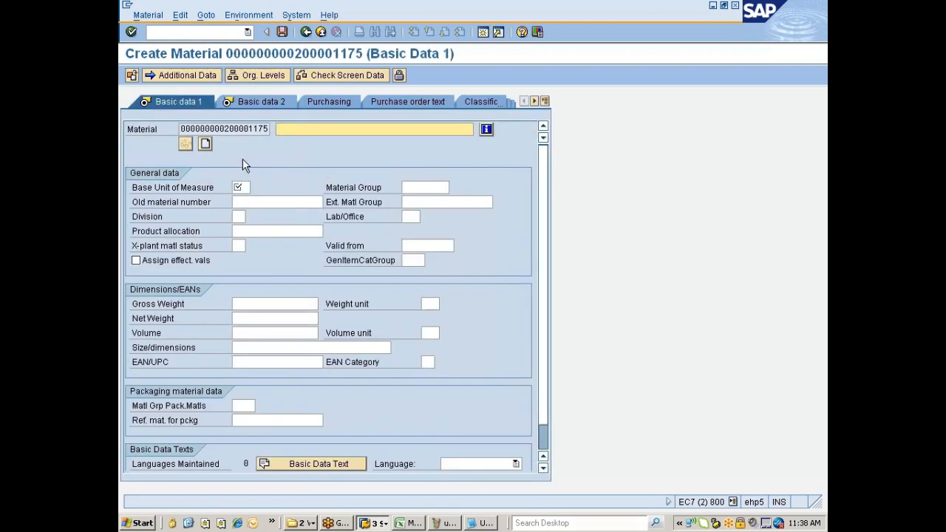
Step: Examine the leading zeros in the new material's number and return to the Material Number Format view
drag(180, 129, 275, 130)
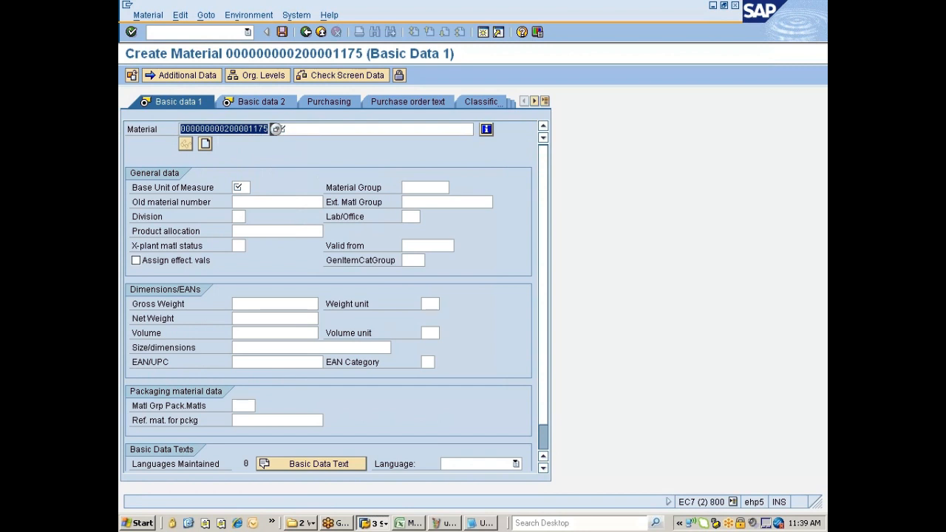
click(272, 131)
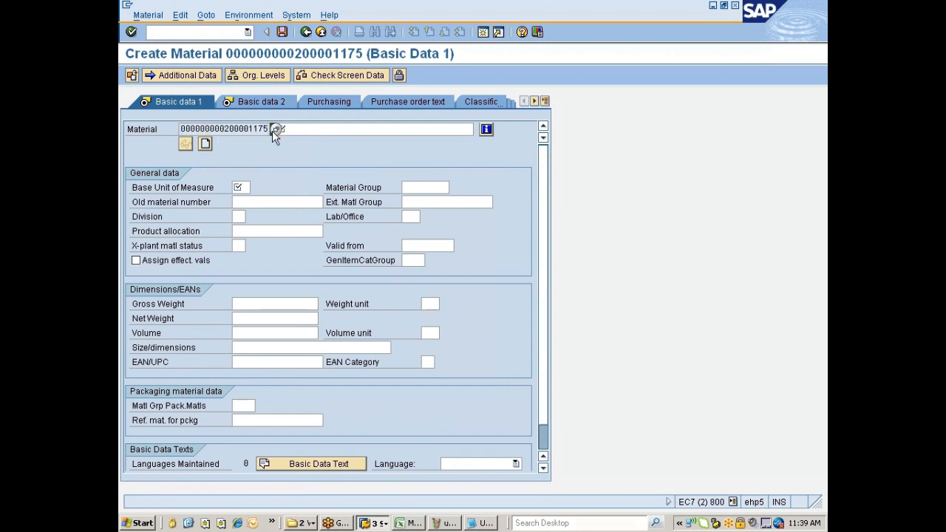
key(alt+Tab)
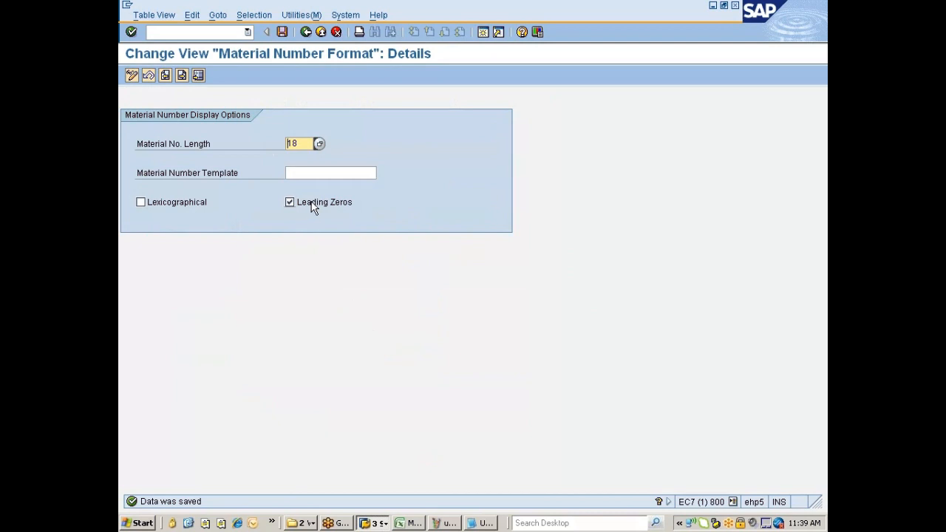
Step: Turn off Leading Zeros in the material number display options, leaving Lexicographical cleared
click(160, 202)
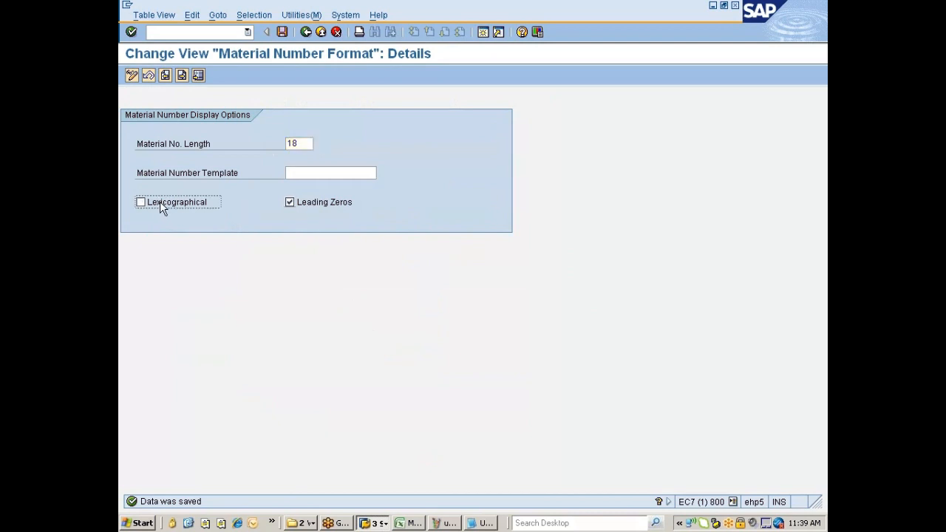
click(302, 202)
click(290, 204)
Step: Read the field help for Material Number Template, examine its template example, and close the help
click(292, 173)
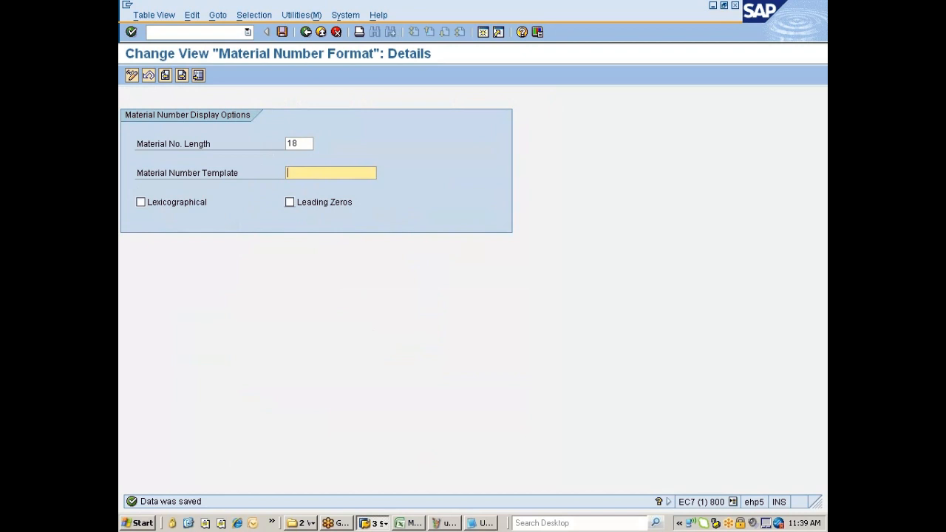
key(F1)
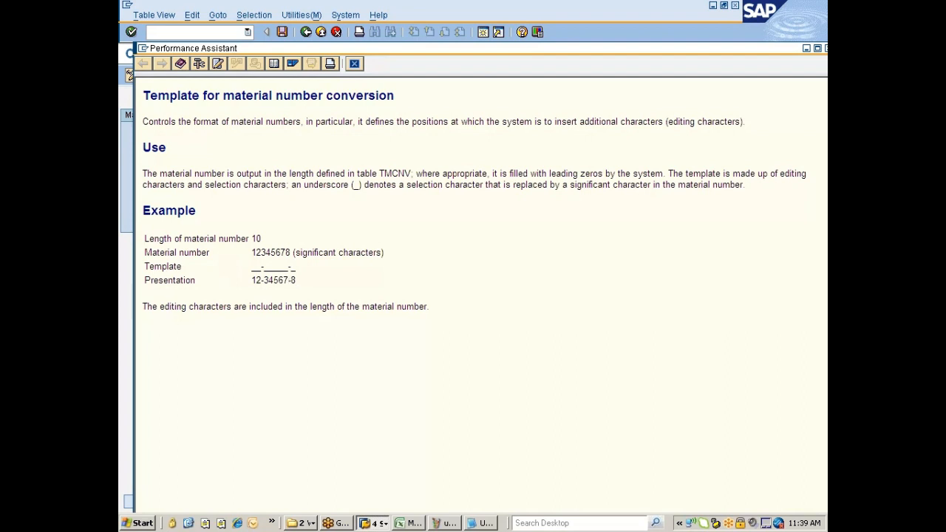
drag(296, 267, 288, 267)
key(Escape)
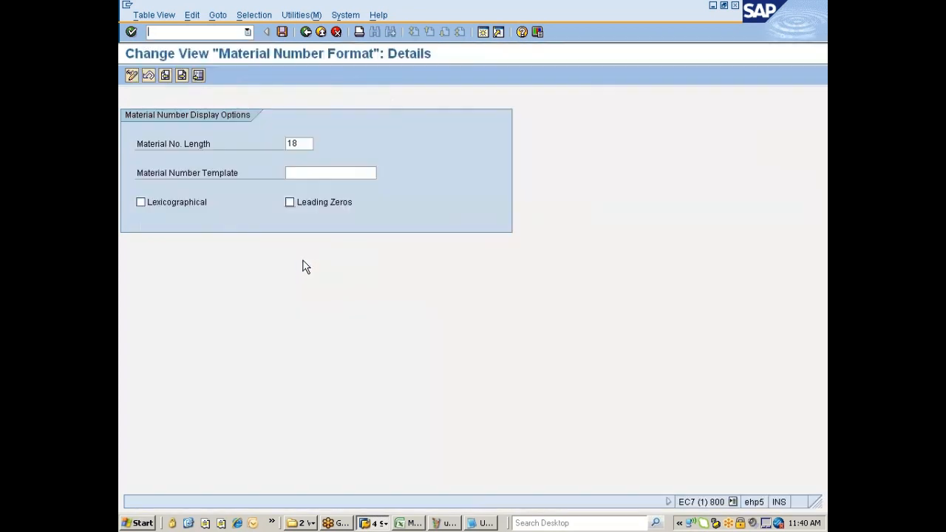
Step: Try a Material Number Template with hyphens at the third and tenth characters, and clear it again
click(303, 175)
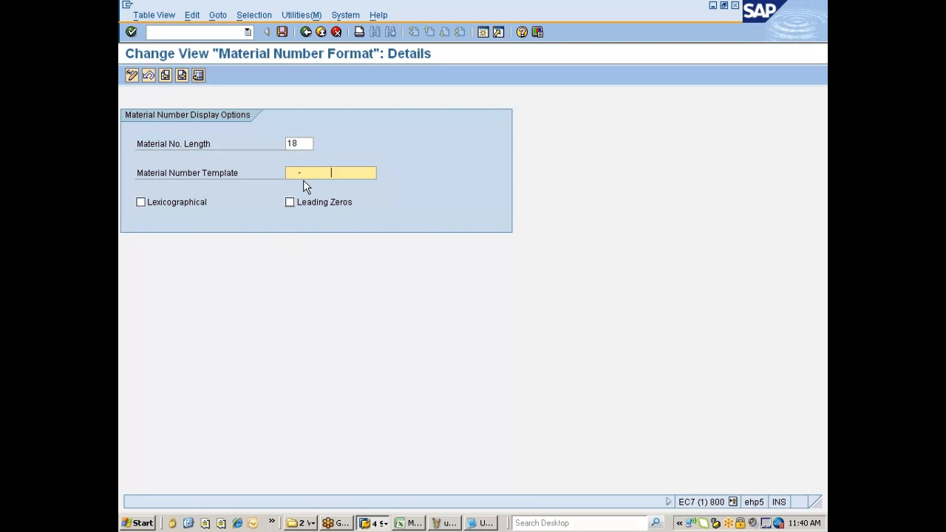
text(-)
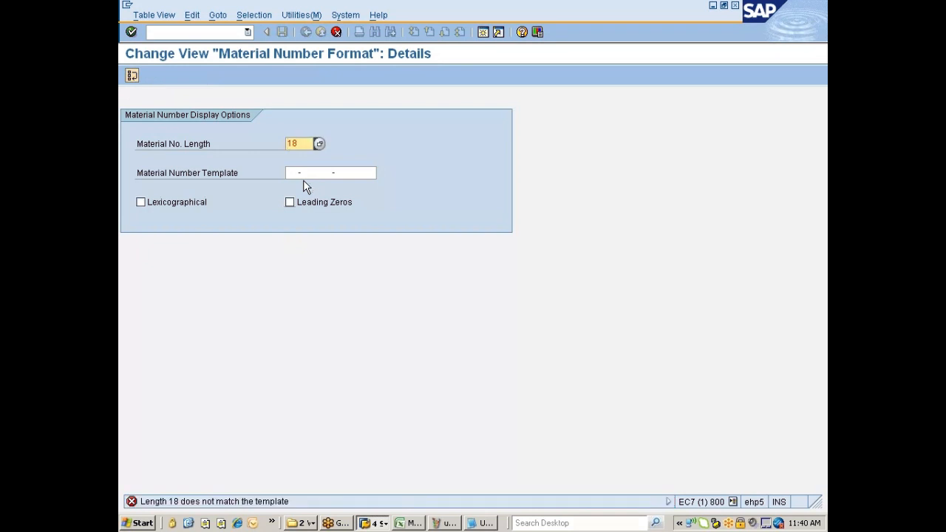
click(336, 173)
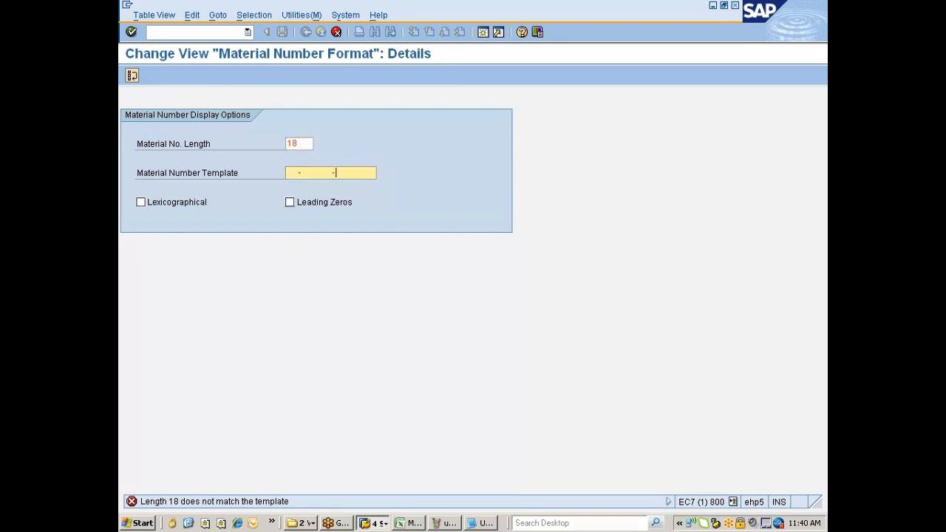
key(BackSpace)
key(BackSpace)
key(BackSpace)
key(BackSpace)
key(BackSpace)
key(BackSpace)
key(BackSpace)
key(BackSpace)
key(BackSpace)
key(BackSpace)
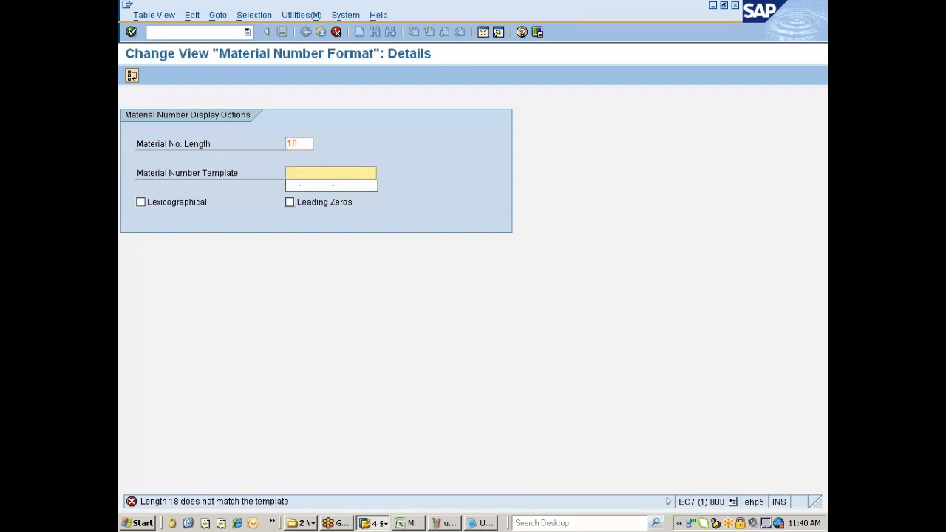
Step: Try a Material Number Template padded to 18 characters, with hyphens at the third and ninth characters
text(__)
text(-)
text(__)
text(-)
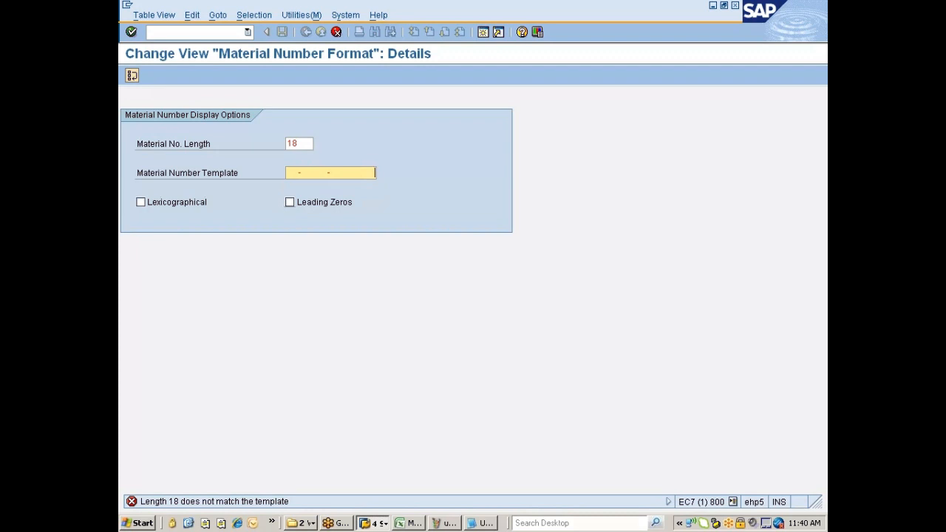
key(Return)
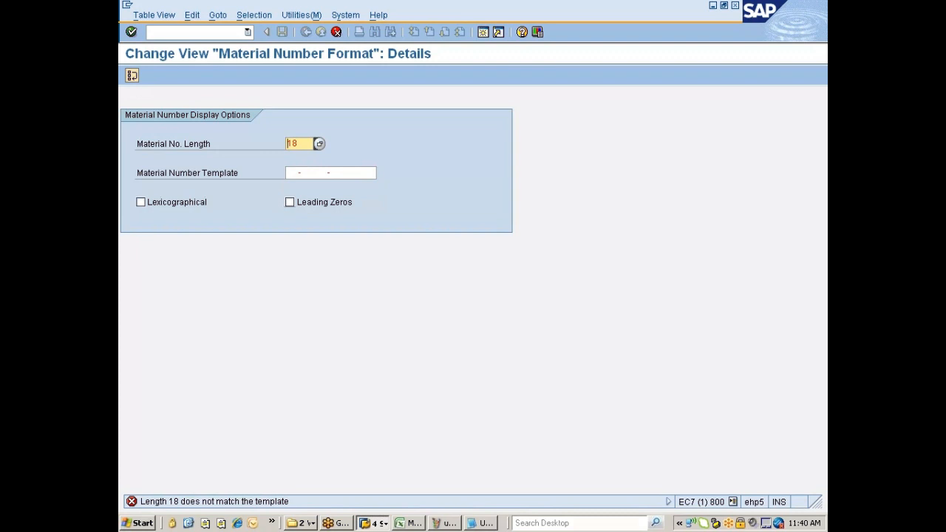
Step: Clear the Material Number Template and try a single hyphen in its place
click(367, 177)
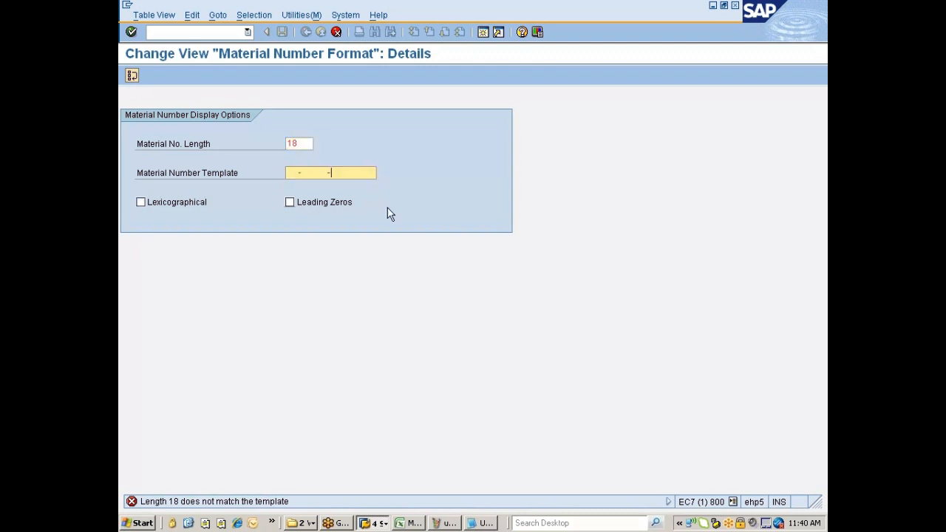
key(BackSpace)
key(BackSpace)
key(BackSpace)
key(BackSpace)
key(BackSpace)
key(BackSpace)
key(BackSpace)
key(BackSpace)
key(BackSpace)
key(BackSpace)
key(BackSpace)
key(BackSpace)
key(BackSpace)
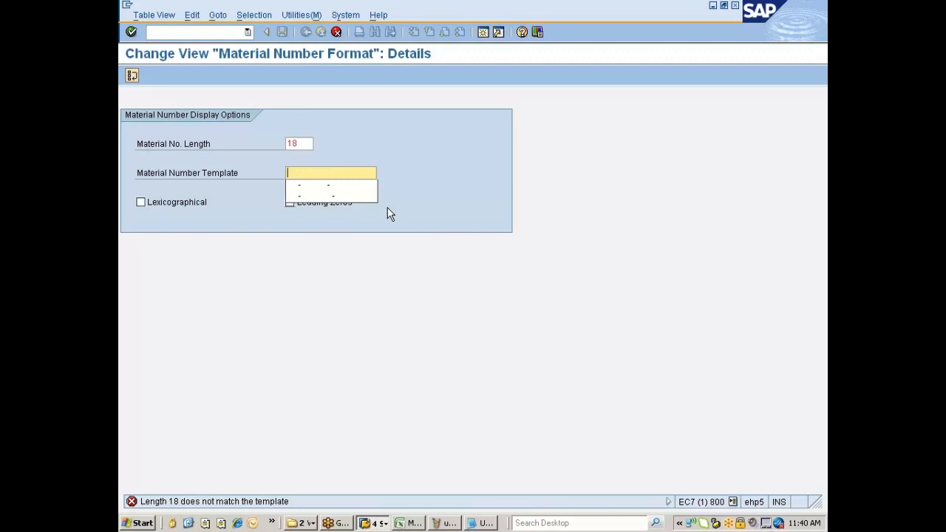
click(445, 175)
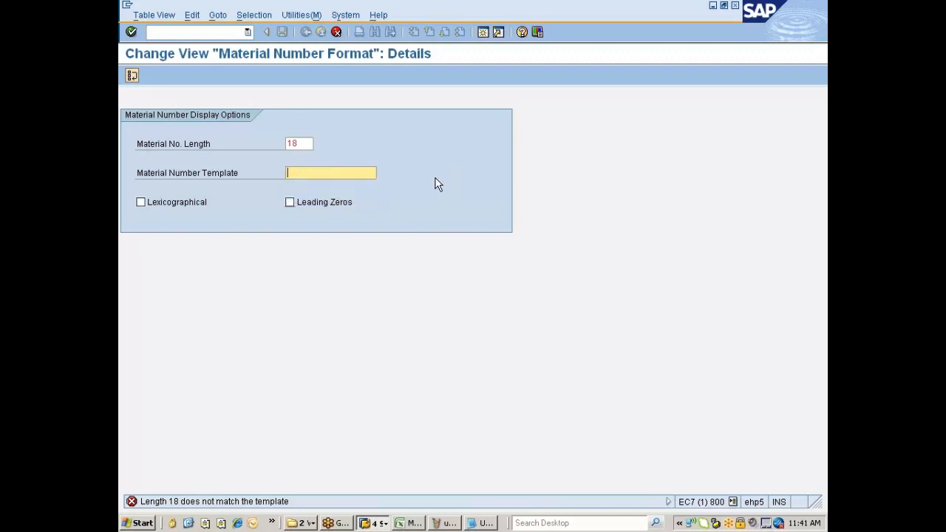
text(-)
key(Return)
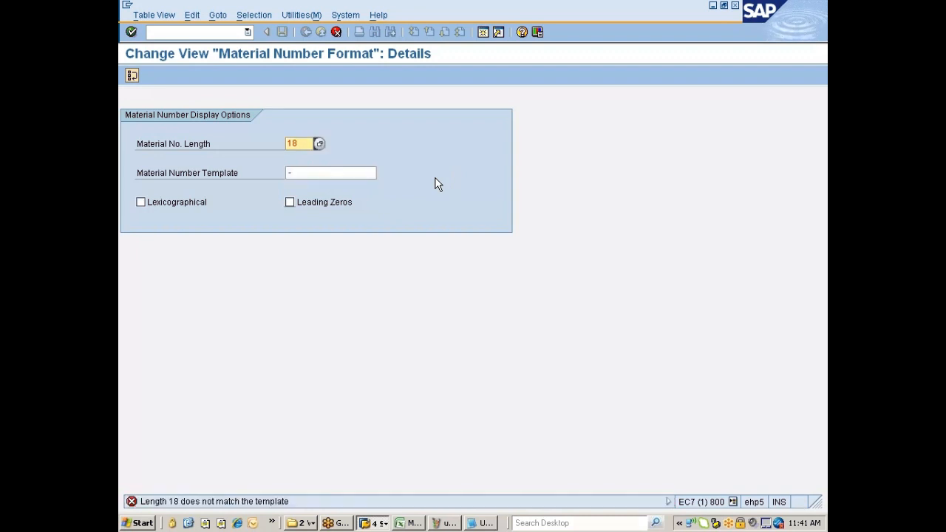
Step: Set Material No. Length to 10 and reuse the previous template with hyphens at the third and ninth characters
click(299, 144)
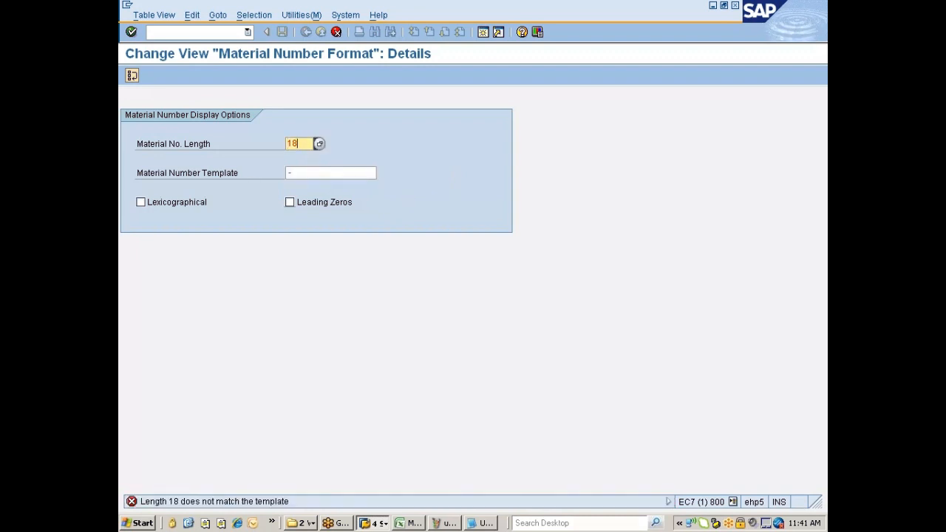
key(BackSpace)
key(BackSpace)
text(18)
key(Tab)
key(Delete)
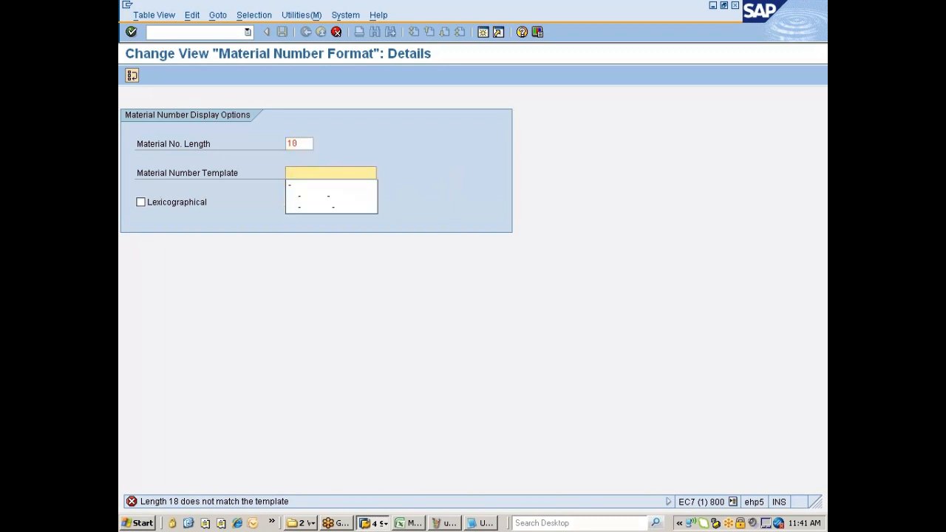
key(Return)
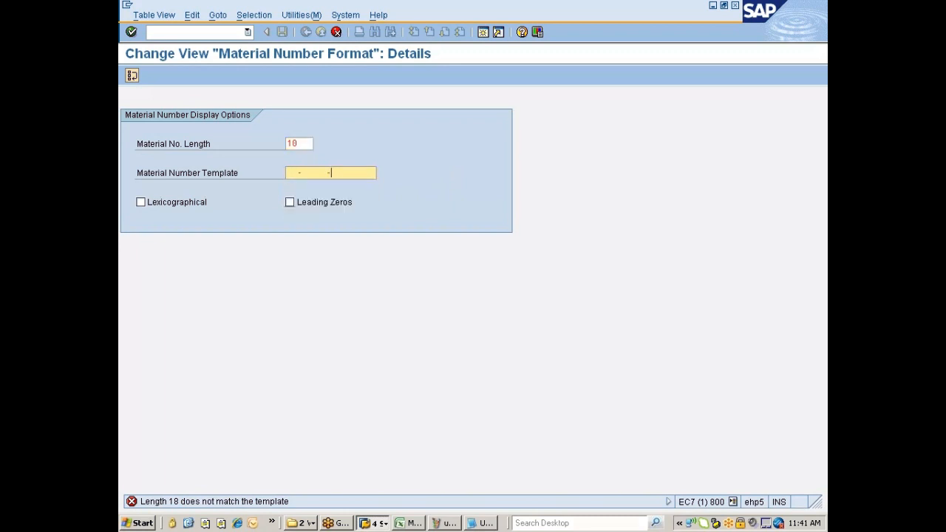
Step: Replace the template with one that has hyphens at the third and eighth characters, and try to validate it
key(BackSpace)
key(BackSpace)
key(BackSpace)
key(BackSpace)
key(BackSpace)
key(BackSpace)
key(BackSpace)
key(BackSpace)
key(BackSpace)
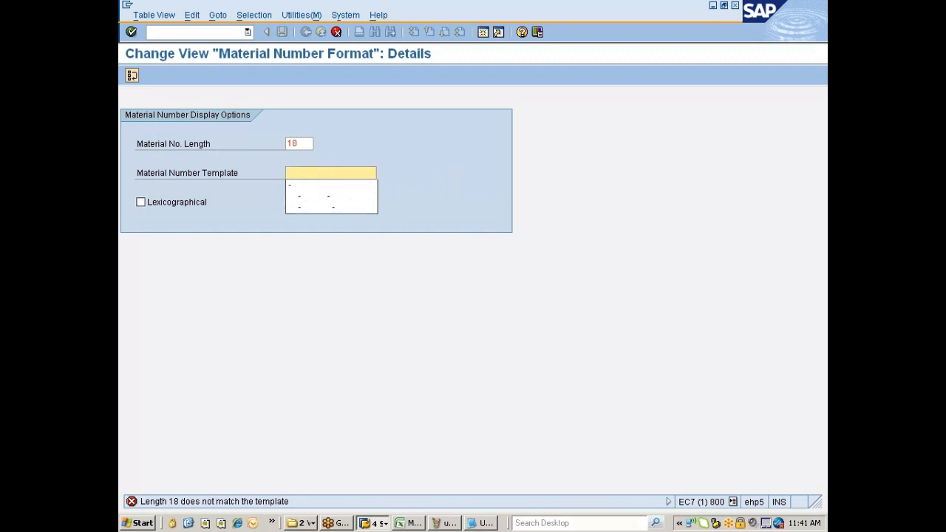
text(-)
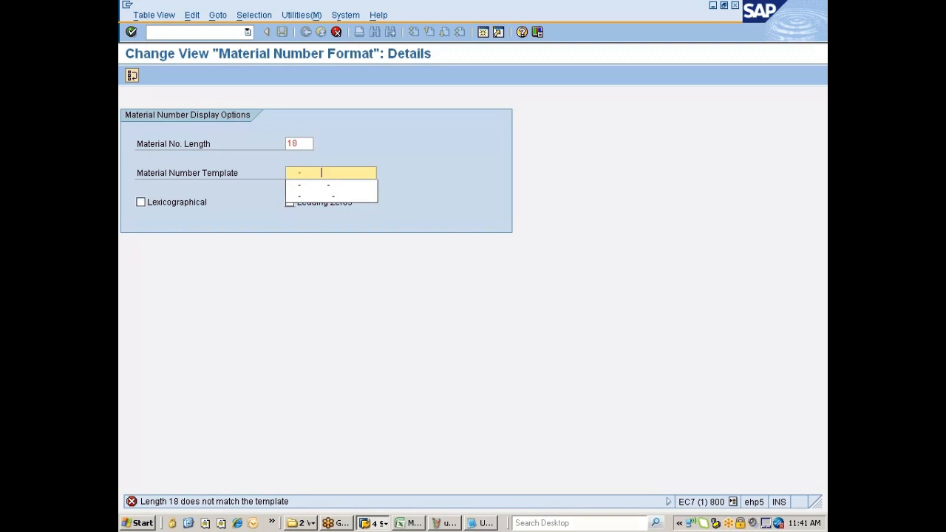
text(   -)
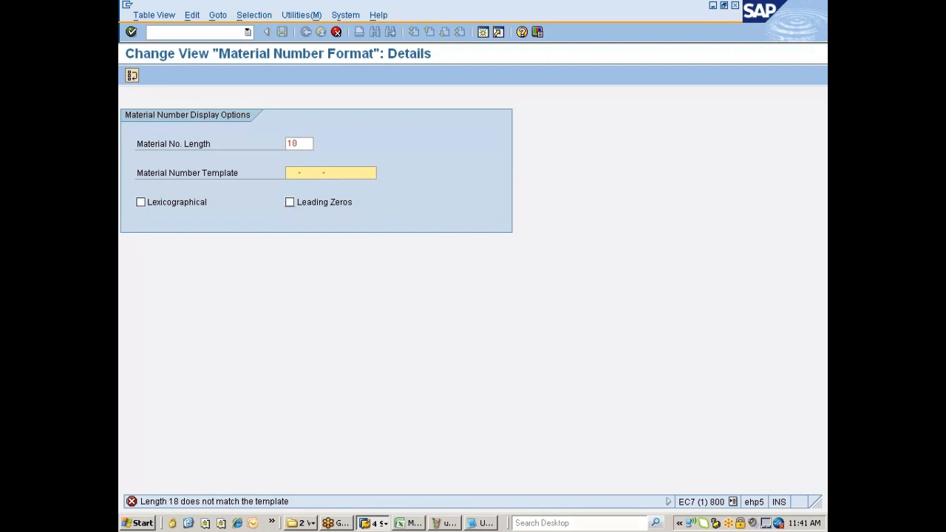
key(Return)
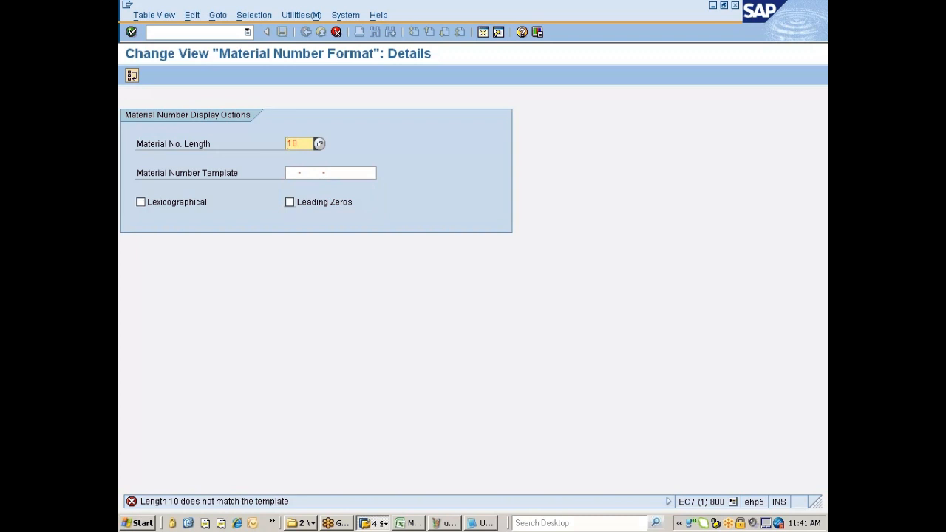
Step: Consult the template's field help again and try extending the template after its last hyphen
click(327, 173)
key(F1)
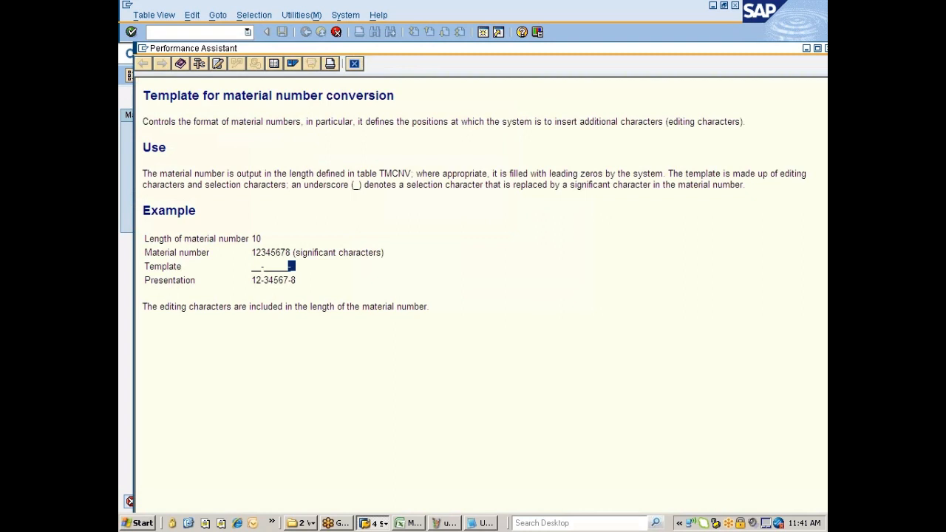
key(alt+Tab)
text(_)
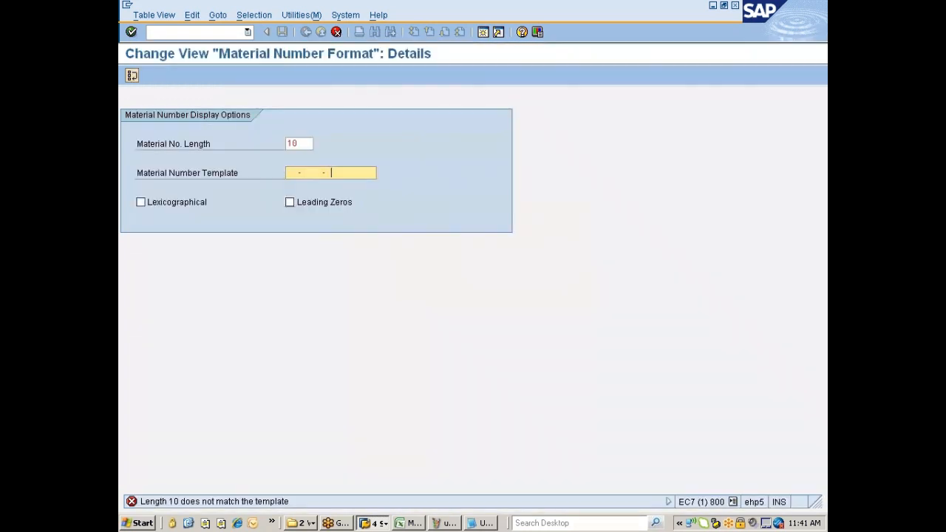
text(___)
key(Return)
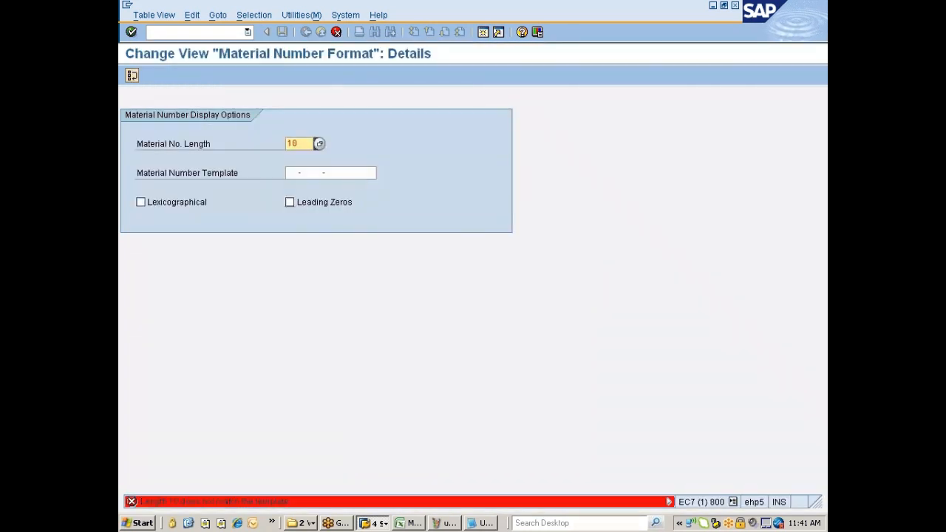
key(Return)
Step: Clear the Material Number Template, set Material No. Length to 18, and save the format
key(Tab)
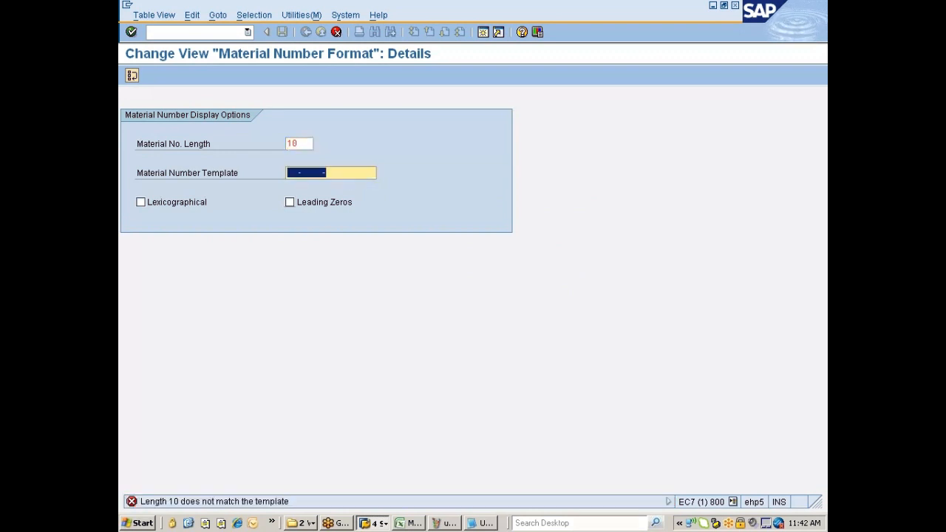
key(Delete)
key(shift+Tab)
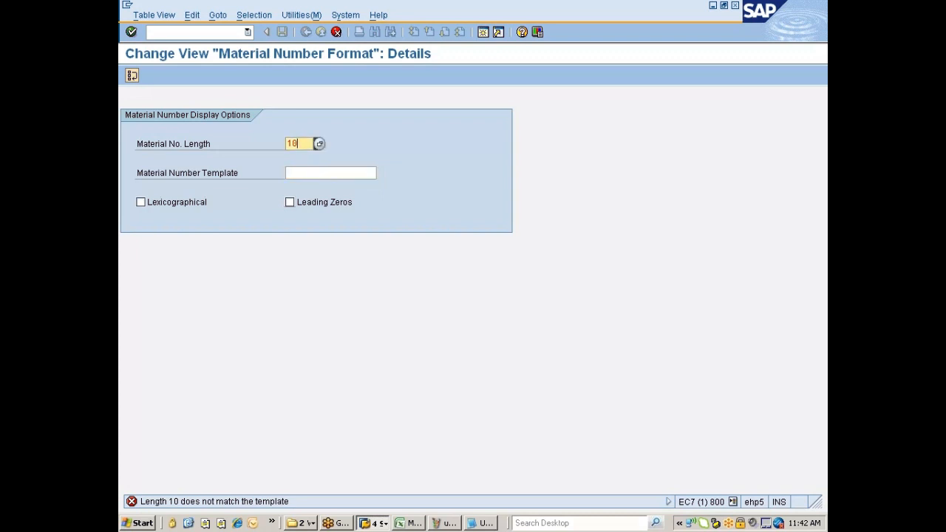
text(18)
key(ctrl+s)
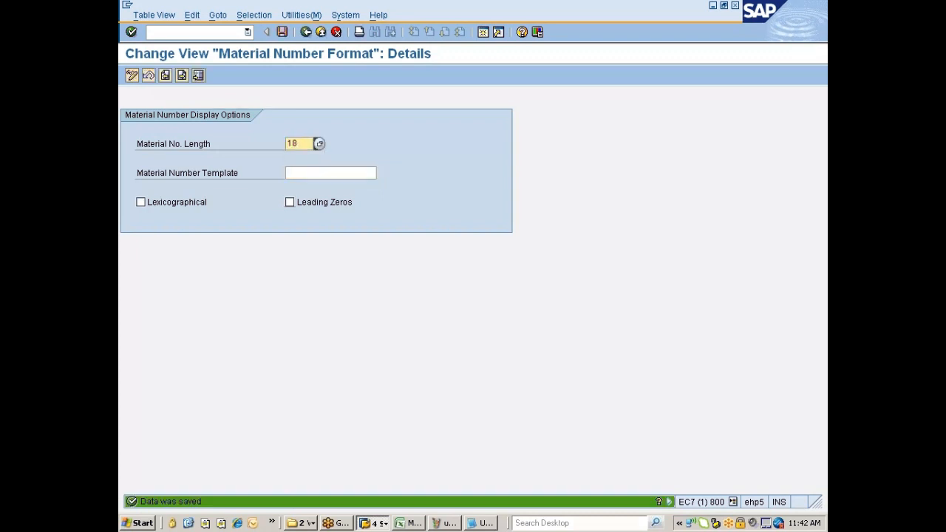
Step: Save the format again, return to the overview, and reopen the details of the MATCONV entry
click(289, 173)
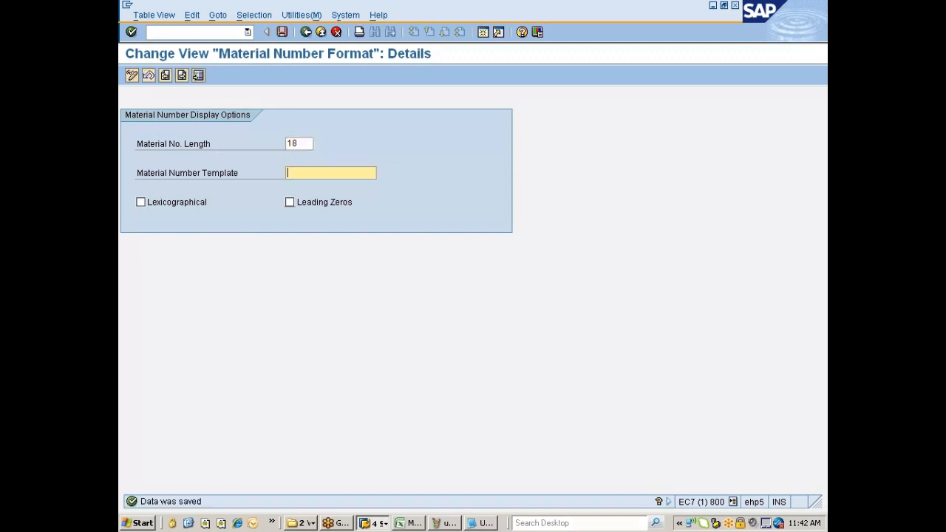
click(283, 34)
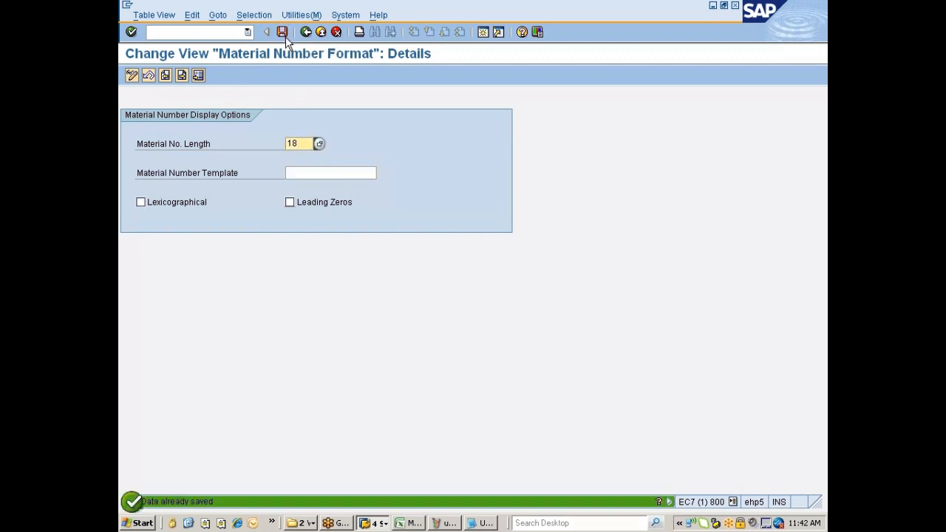
click(306, 32)
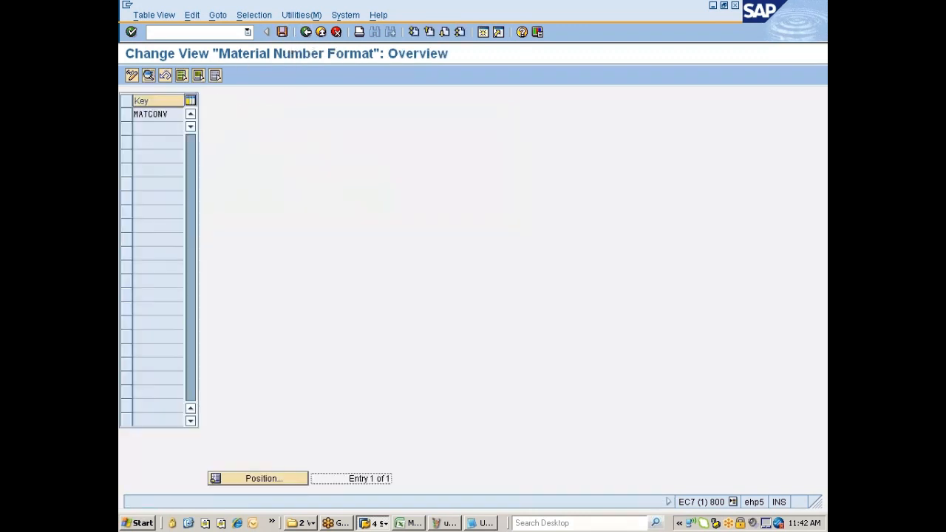
click(126, 114)
click(148, 76)
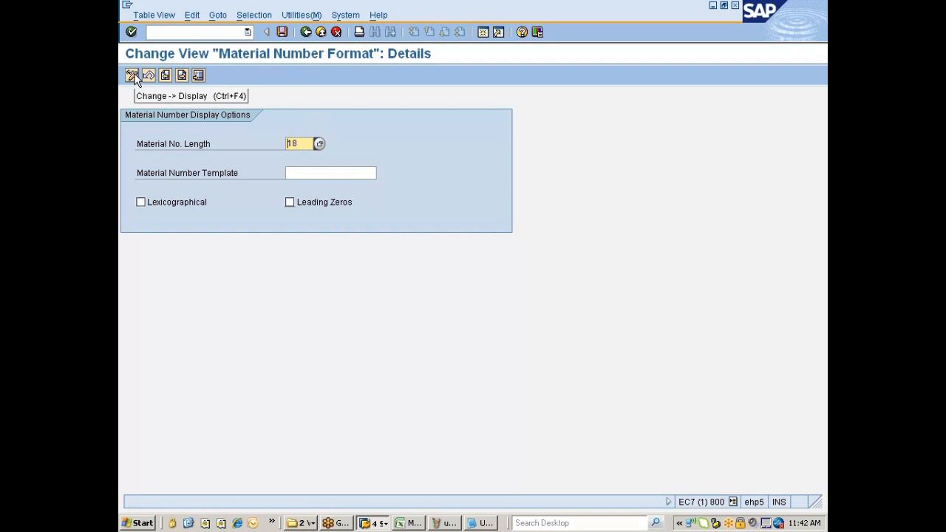
Step: Set the Material Number Template to XX-YYYYYYY-ZZZZZZZ and save the format
key(Tab)
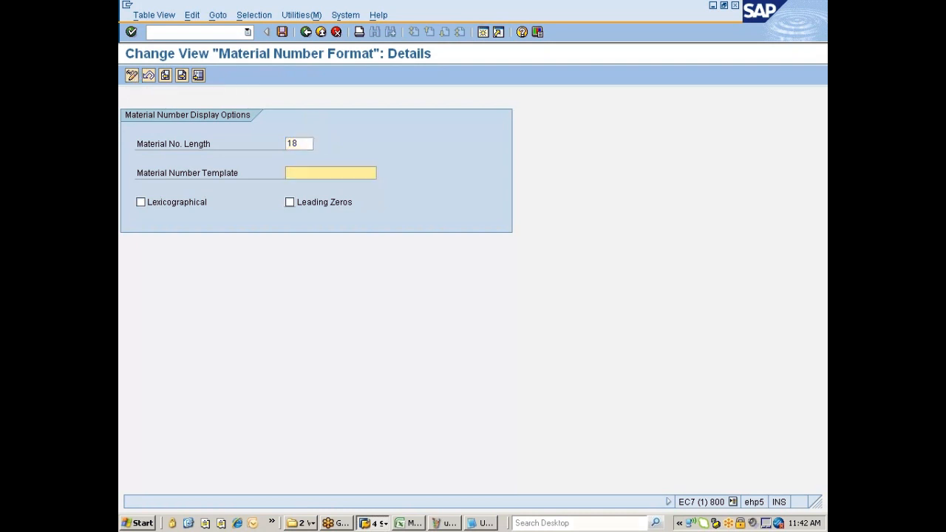
text(12)
key(BackSpace)
key(BackSpace)
text(xx-yyyyyyy-)
text(zzzzzzz)
key(Return)
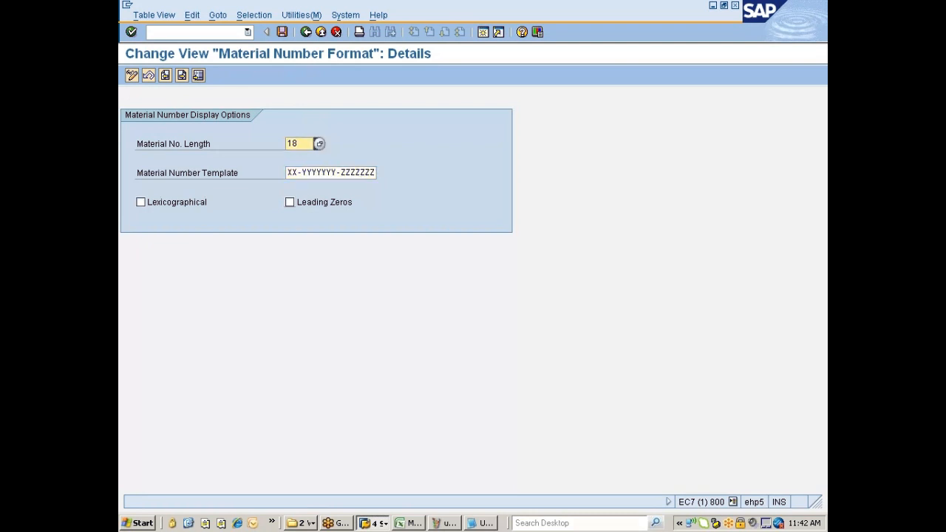
click(281, 31)
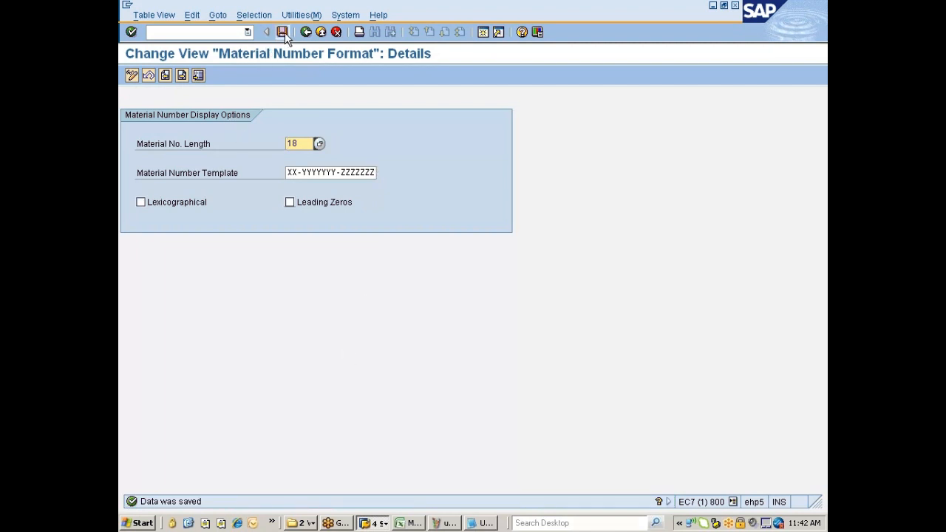
click(284, 34)
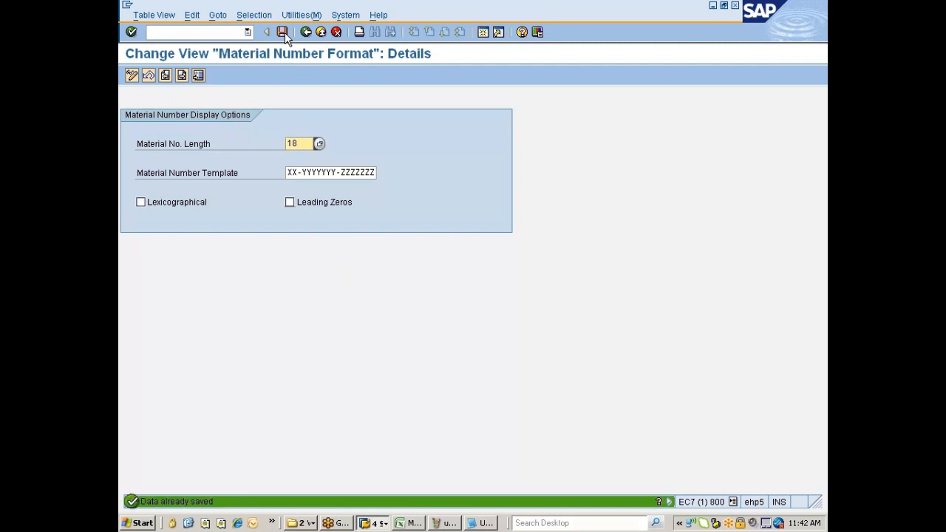
Step: Start a new raw material in MM01 for plant 777C with views Basic Data 1 through Purchasing and check its number format
click(375, 523)
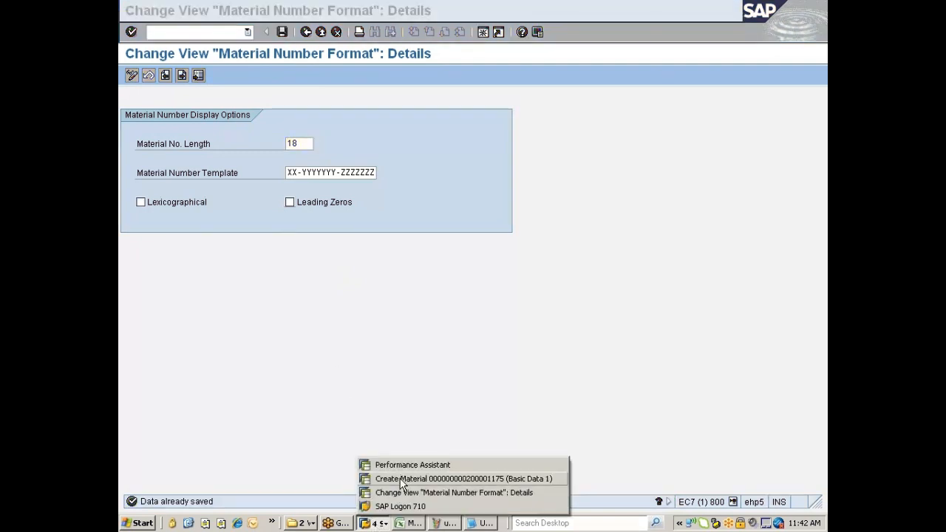
click(403, 481)
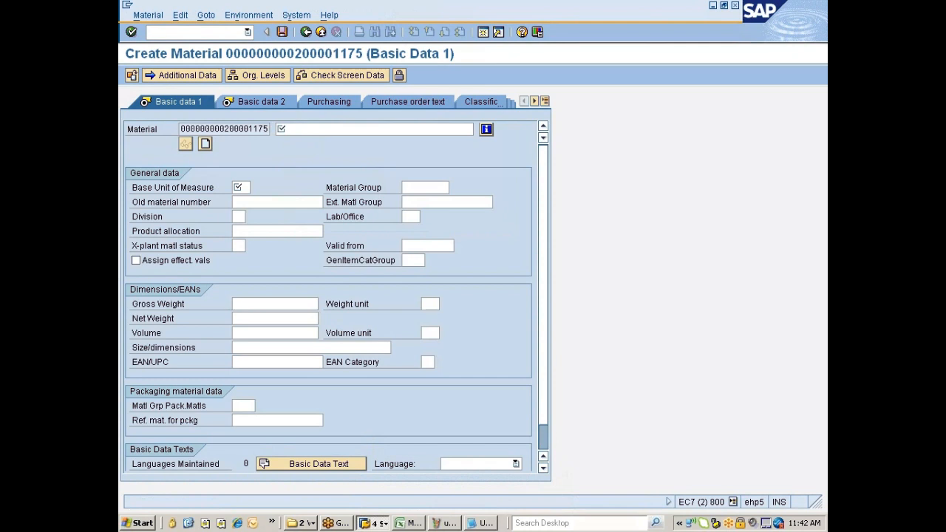
text(/nmm01)
key(Return)
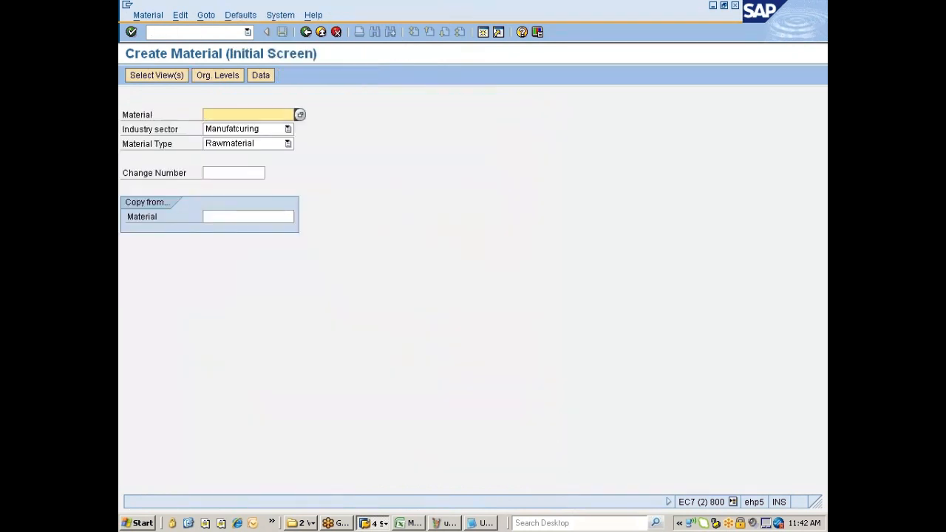
key(Return)
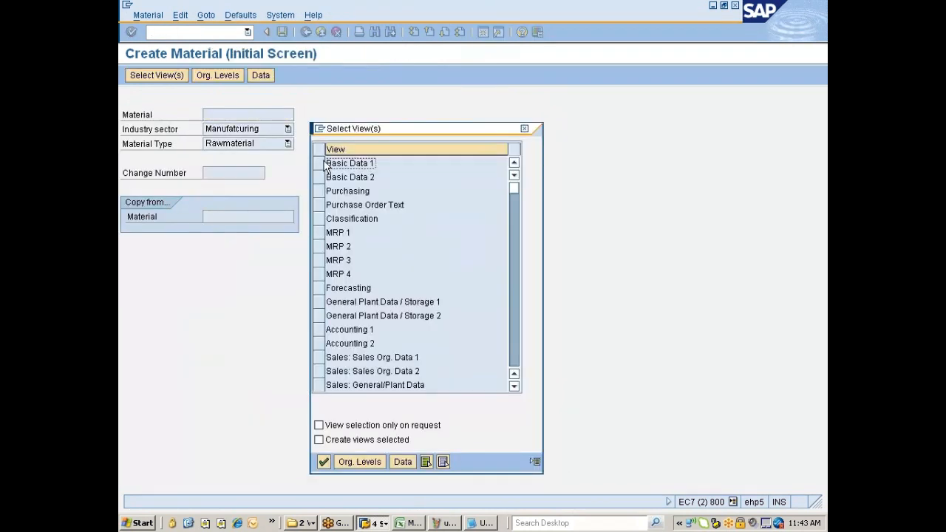
drag(324, 164, 318, 193)
key(Return)
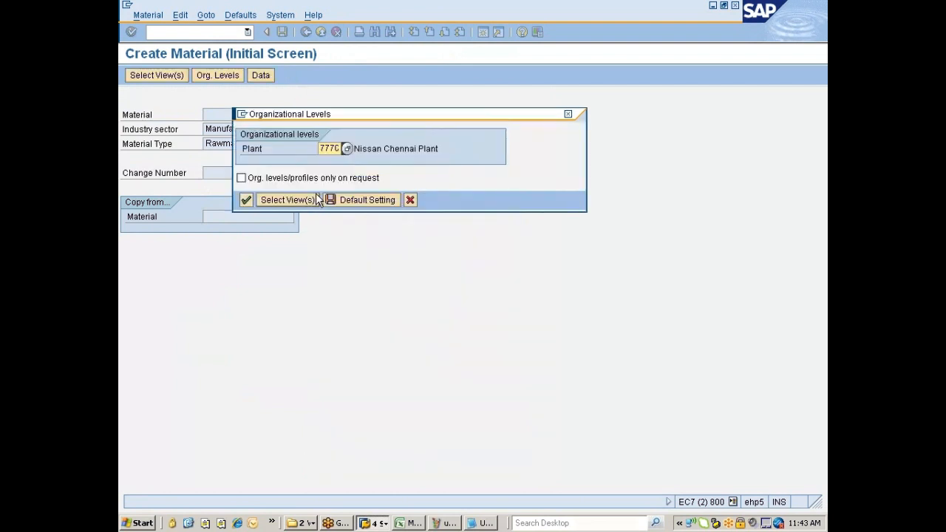
click(246, 201)
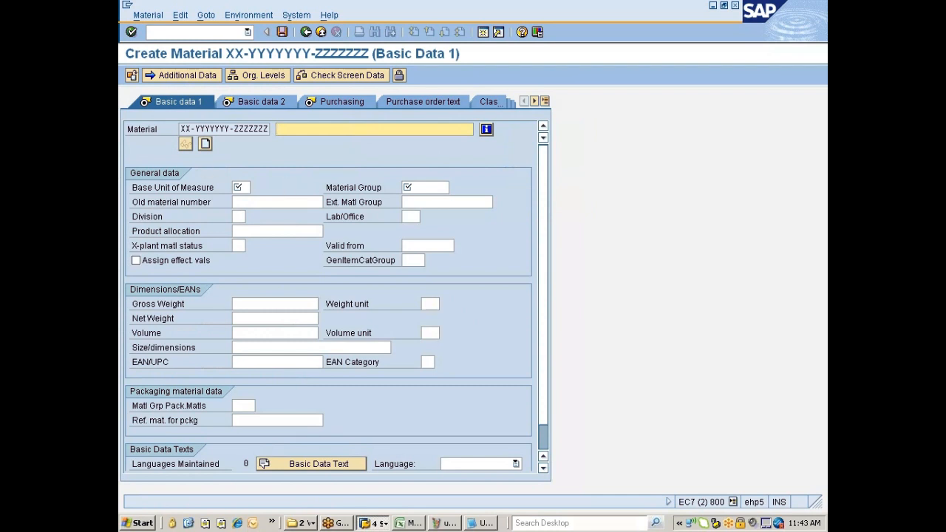
drag(181, 128, 275, 129)
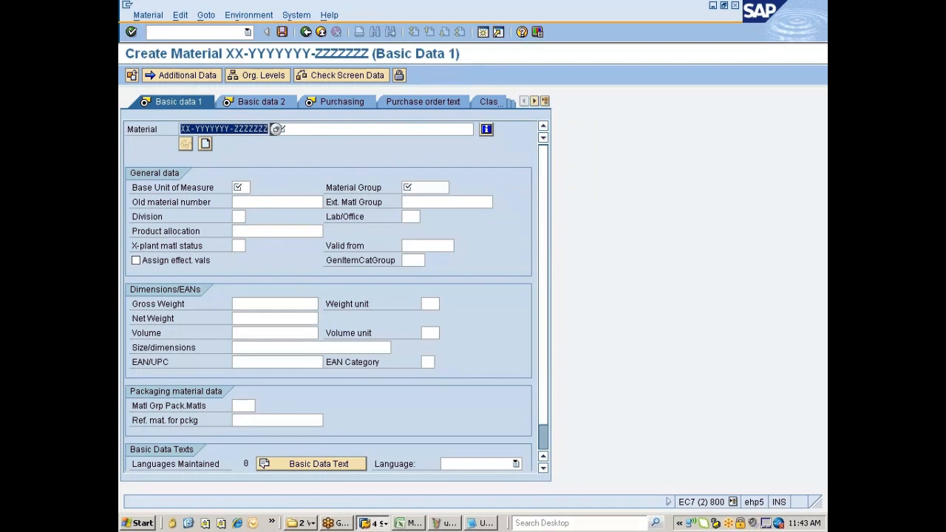
click(266, 128)
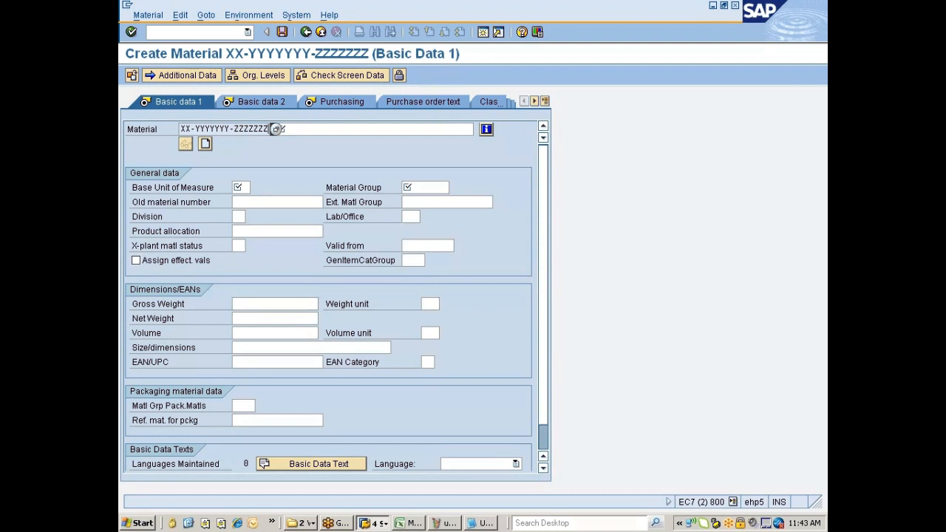
Step: Copy the new material's number into the Notepad notes, below the leading zero and lexicographic examples
click(484, 523)
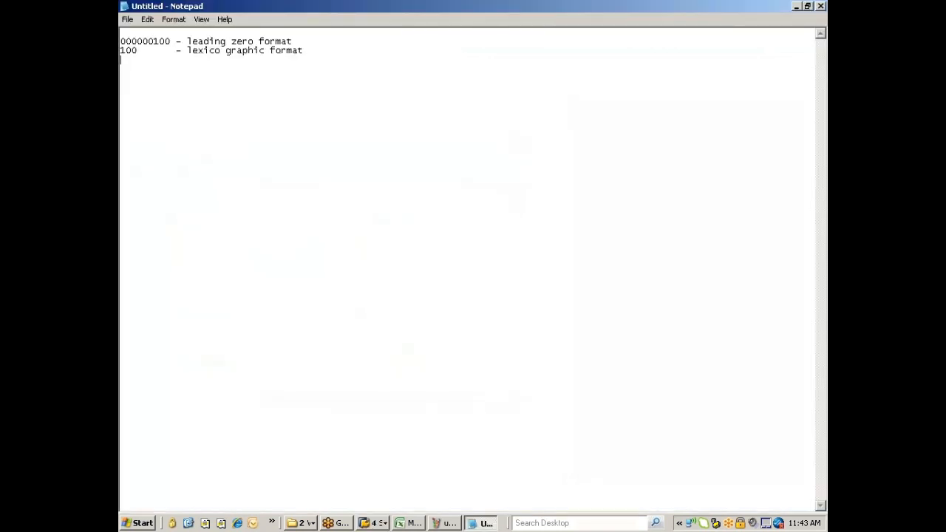
key(alt+Tab)
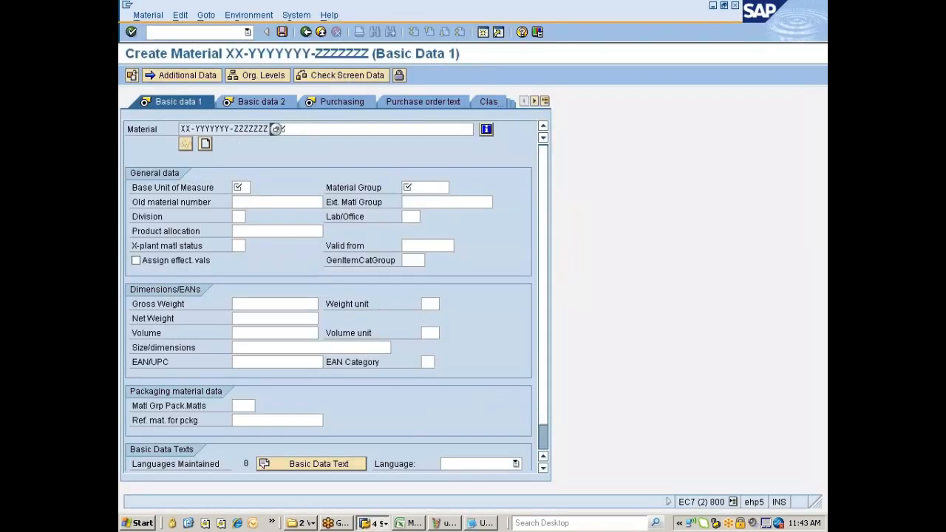
drag(275, 129, 181, 129)
key(ctrl+c)
key(alt+Tab)
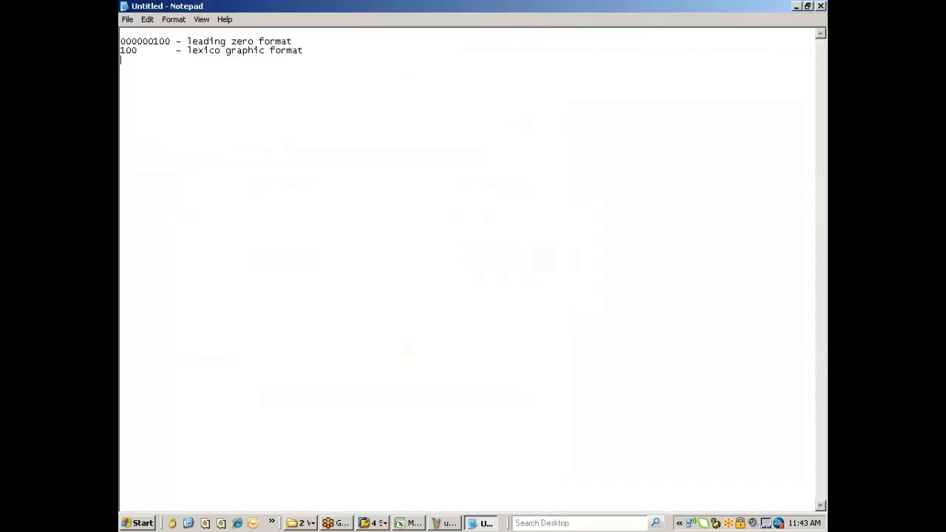
key(Return)
key(ctrl+v)
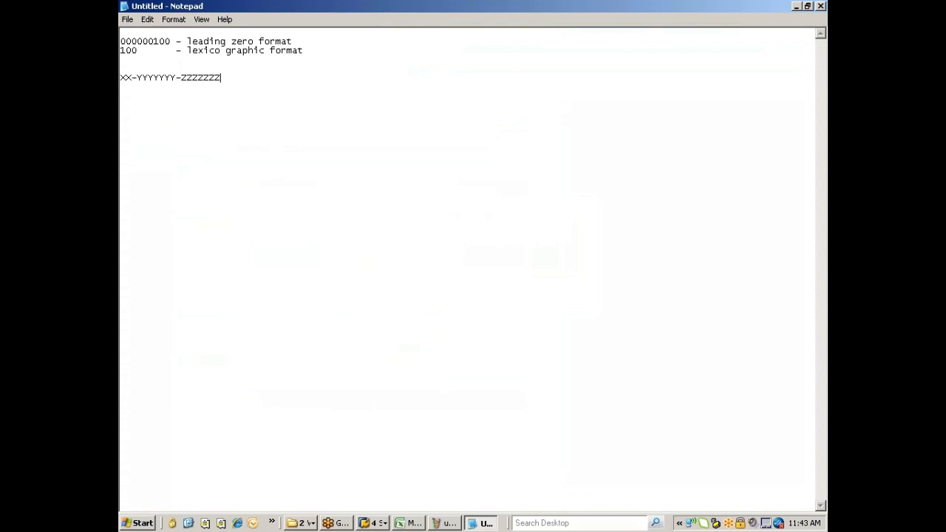
key(alt+Tab)
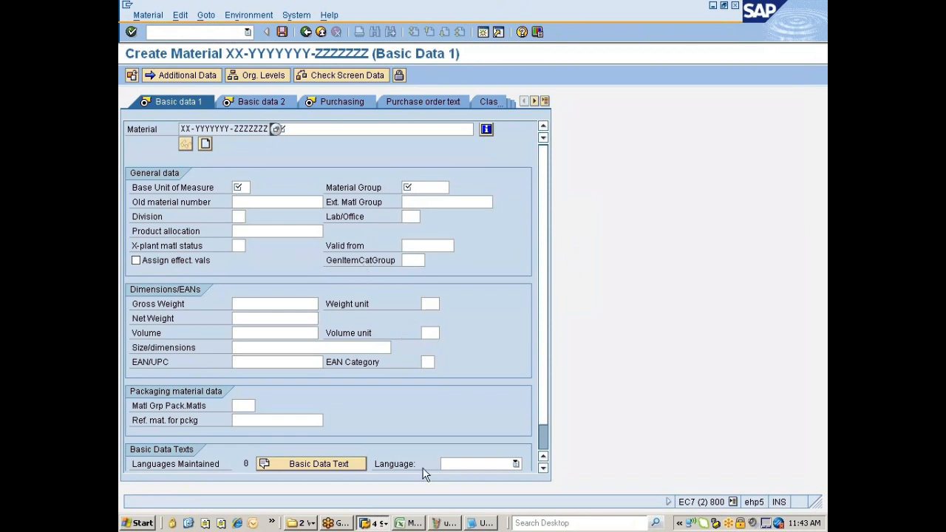
Step: Change the Material Number Template in the Material Number Format details to XXXX-YYYYYYYY-ZZZZ and save the format
click(377, 523)
click(389, 492)
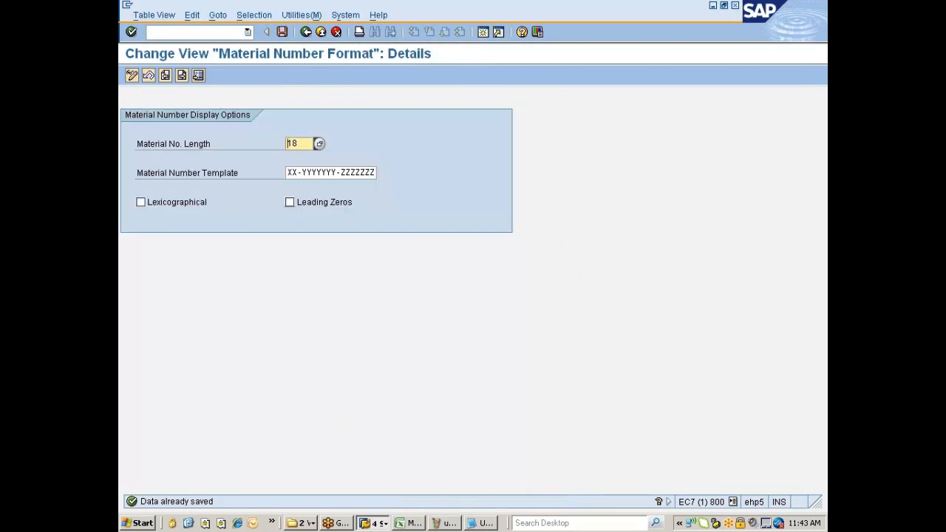
click(303, 173)
key(BackSpace)
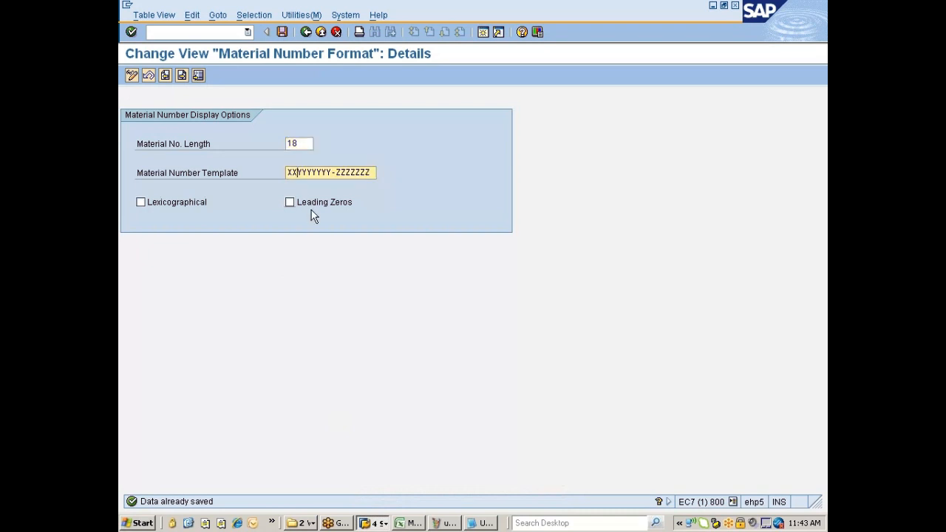
key(Delete)
key(Delete)
text(xx)
key(BackSpace)
key(BackSpace)
text(XX-)
key(Right)
key(Right)
key(Right)
key(Delete)
key(Delete)
key(Delete)
text(yyy)
key(BackSpace)
key(BackSpace)
key(BackSpace)
text(YYY)
text(-)
text(y)
key(BackSpace)
text(Z)
key(Return)
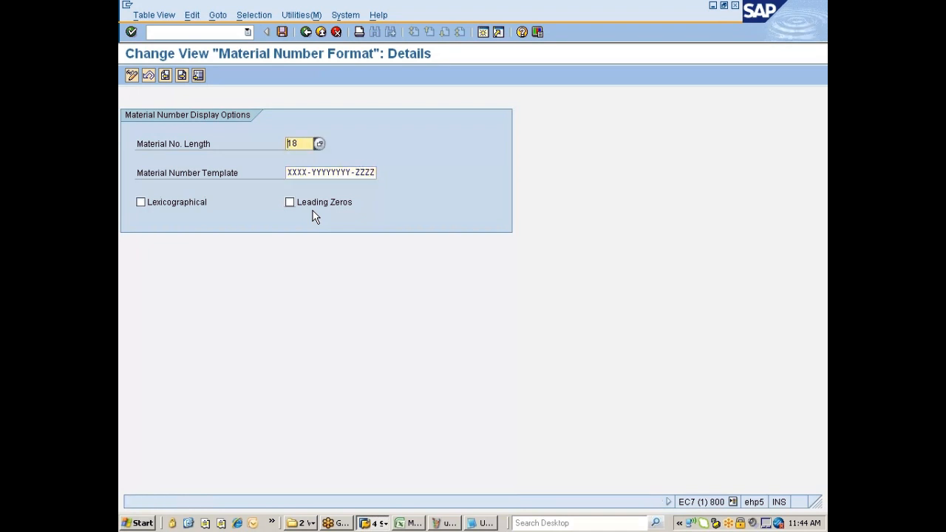
key(ctrl+s)
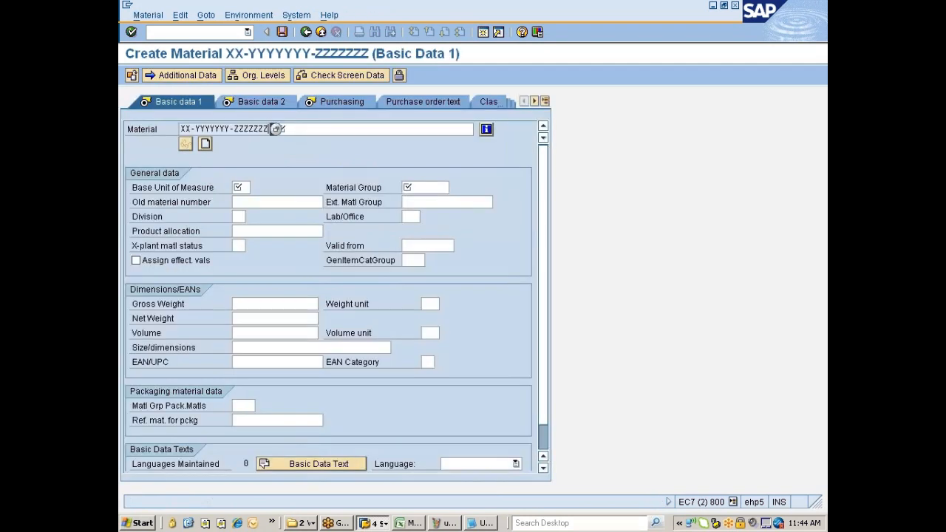
Step: Restart material creation with MM01 for a raw material, choosing the Basic Data 1 and Basic Data 2 views
text(/nmm01)
key(Return)
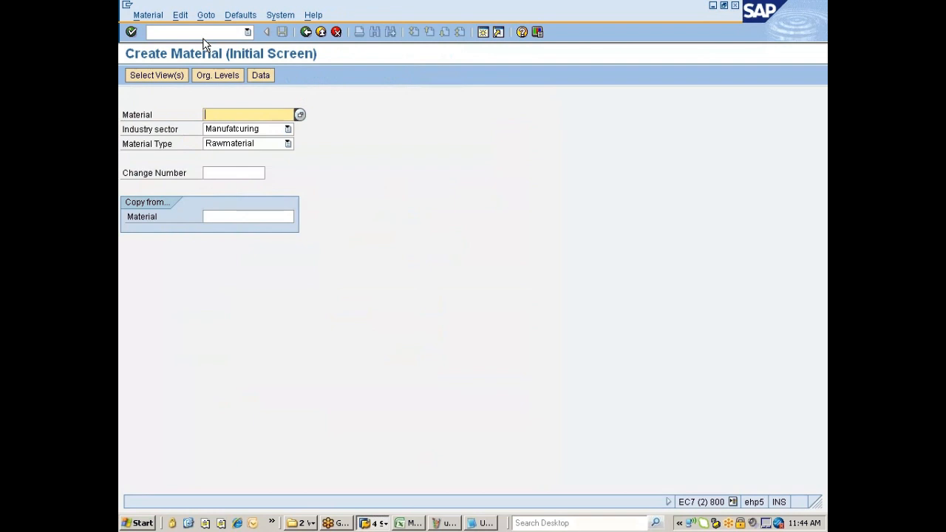
key(Return)
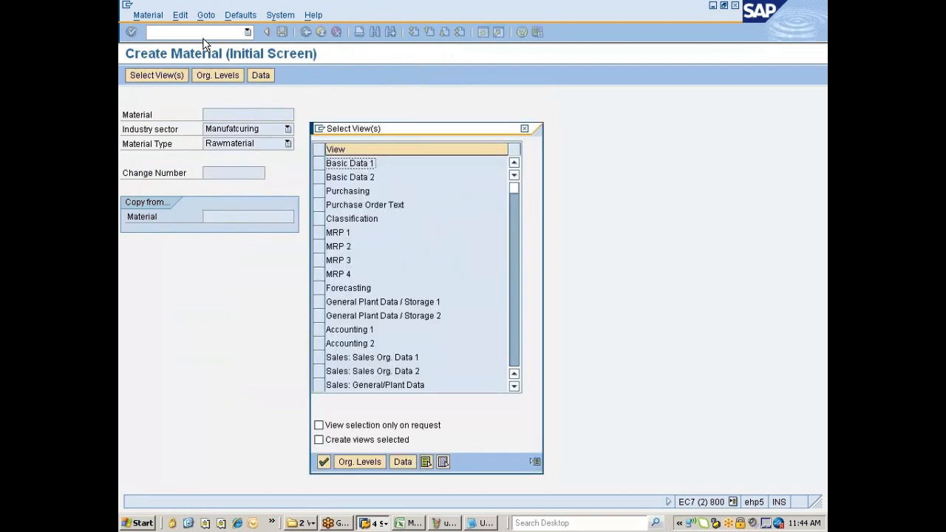
click(318, 163)
click(317, 177)
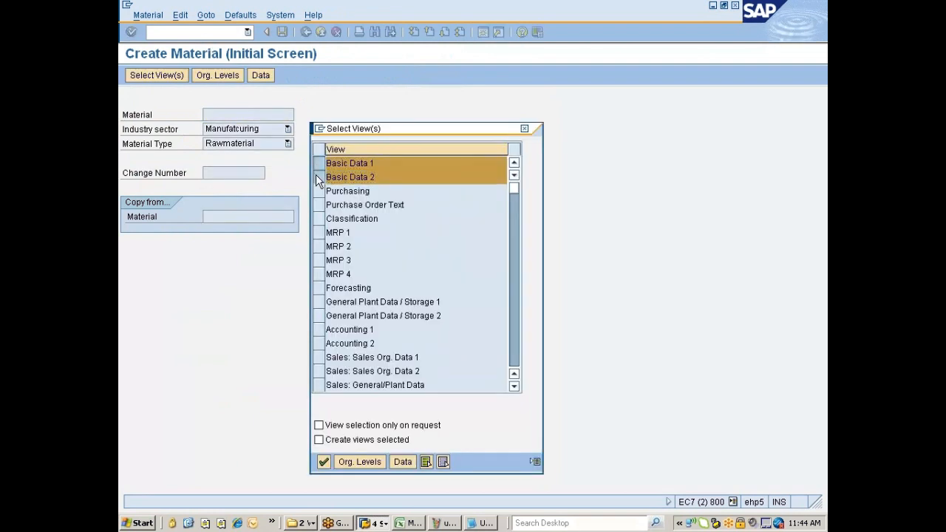
key(Return)
Step: Replace the old template line in the Notepad notes with the new material's number, XXXX-YYYYYYYY-ZZZZ
drag(181, 129, 272, 132)
key(ctrl+c)
click(481, 523)
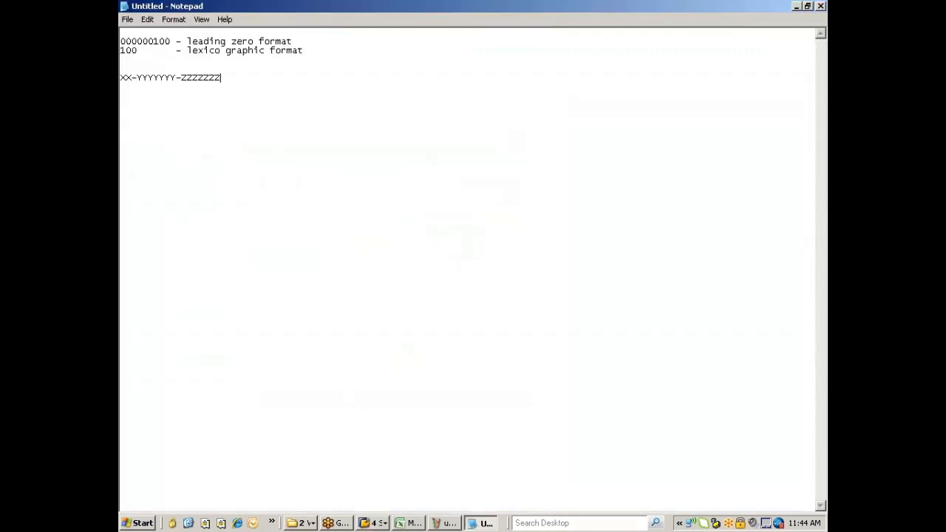
key(shift+Left)
key(shift+Left)
key(shift+Left)
key(shift+Left)
key(shift+Left)
key(shift+Left)
key(shift+Left)
key(shift+Left)
key(shift+Left)
key(shift+Left)
key(Down)
key(shift+Up)
key(ctrl+v)
key(Return)
Step: Document the template segments below it: "xxxx- plant", "yyyyyyyy = actual matl no" and "zzzz - POrg/pgrp"
text(xxxx- plant )
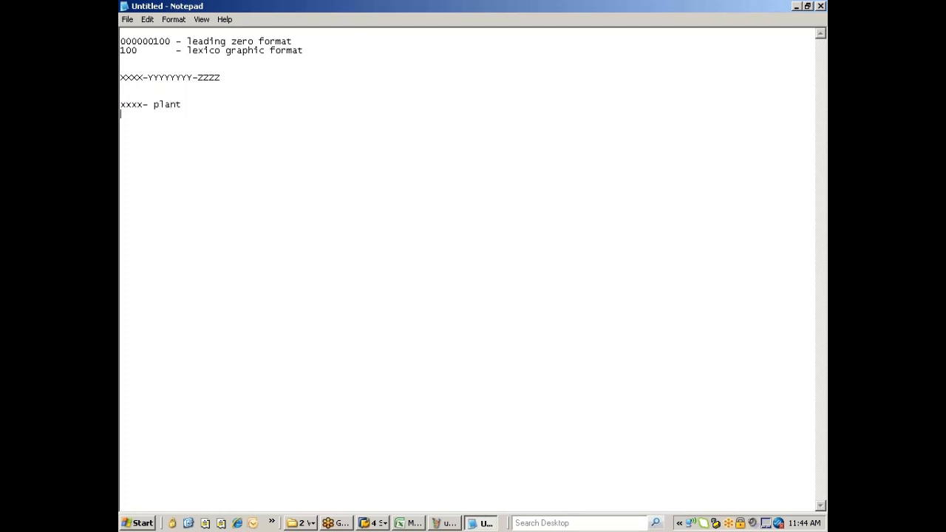
text(yyyyyyyy = actual matl no )
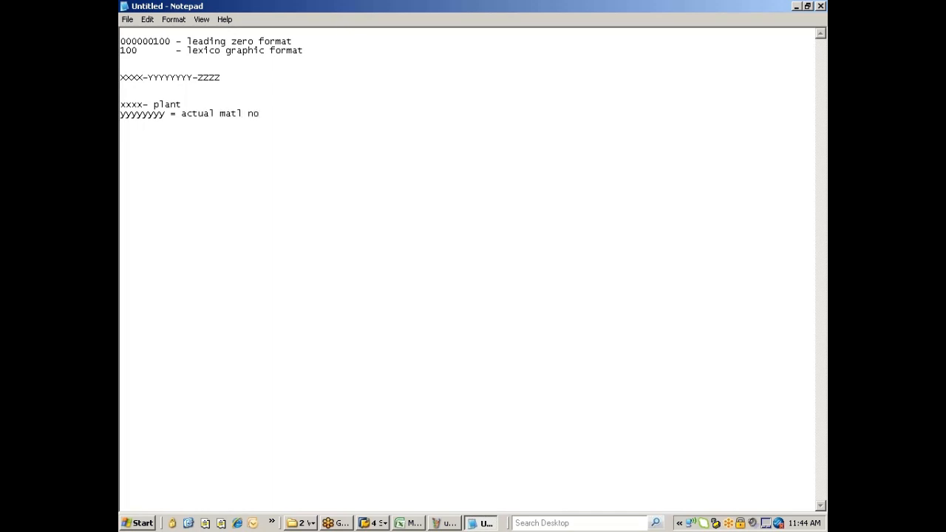
text(zzzz - POrg/pgrp)
key(Return)
key(Return)
drag(220, 77, 121, 77)
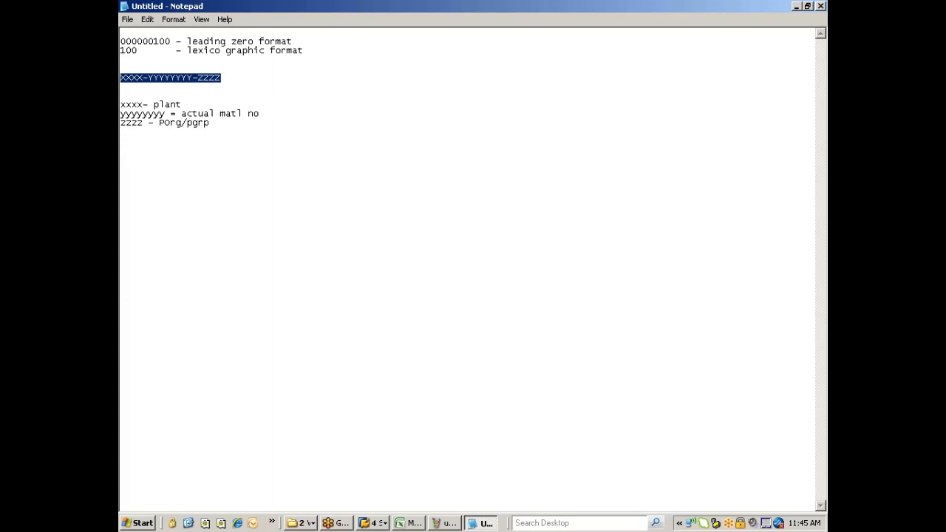
click(221, 78)
key(Return)
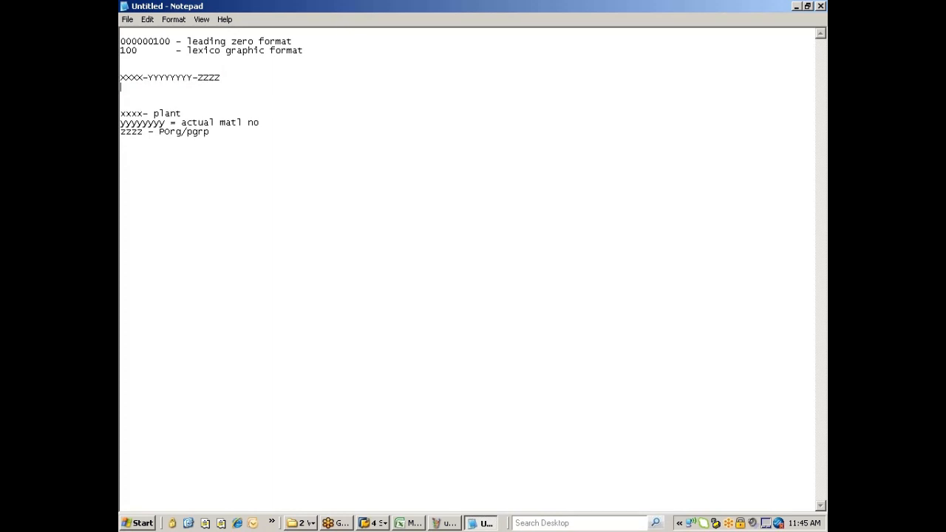
text(777C-00000001-)
text(0001)
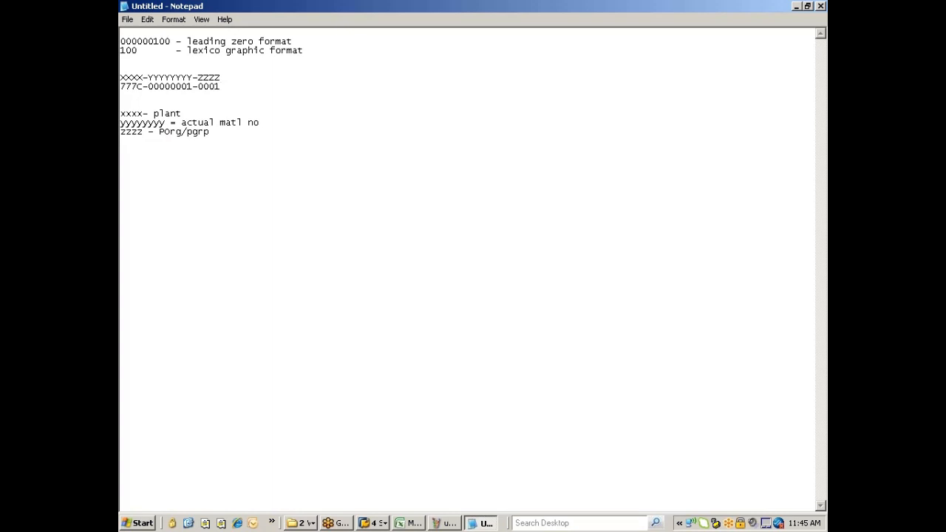
key(Return)
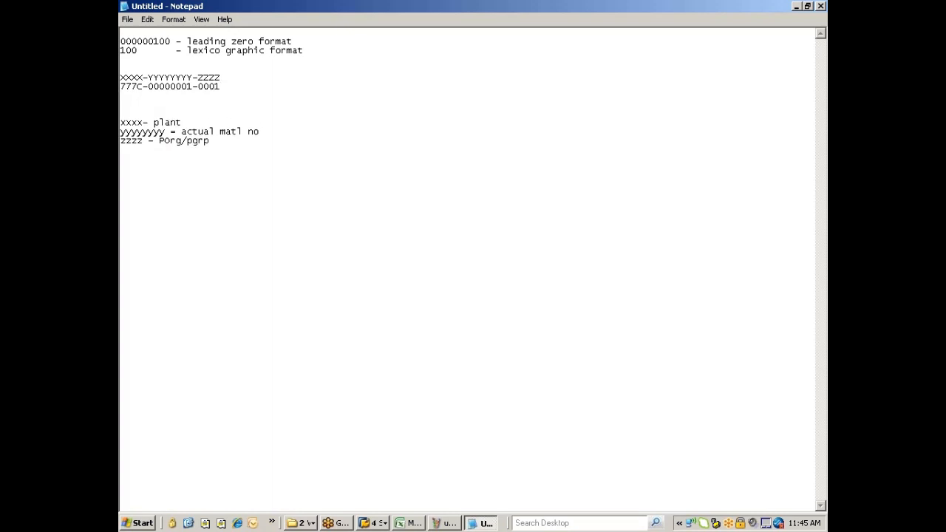
text(777C-99999999-9999)
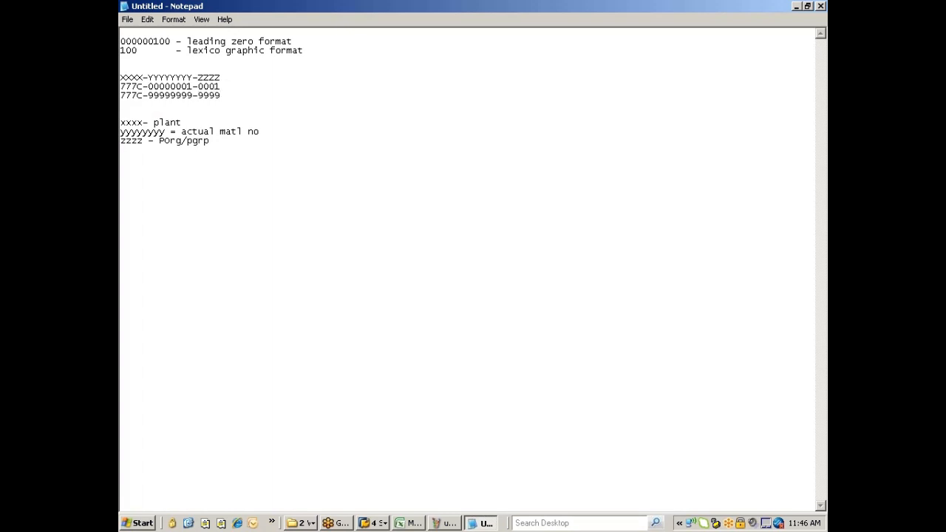
Step: Set the two 777C sample numbers apart from the template with a blank line and join them with a hyphen as one range
key(Return)
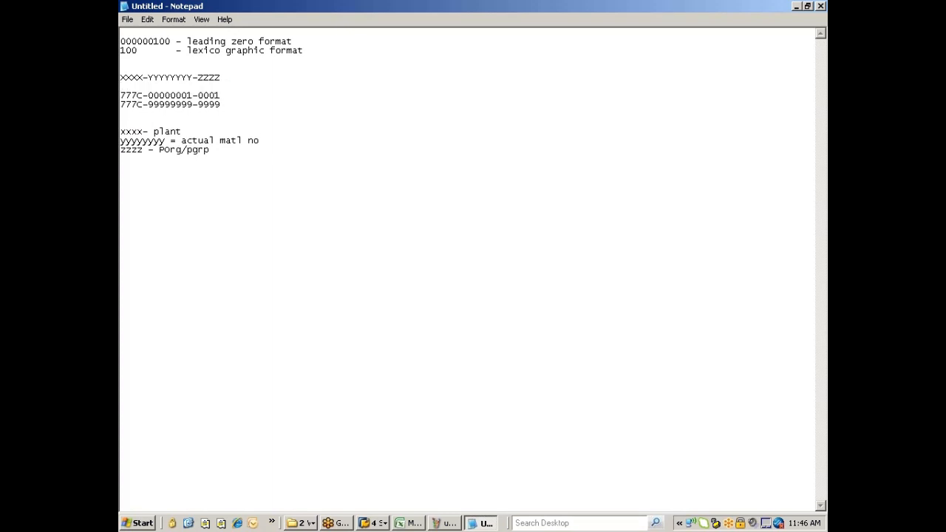
drag(221, 104, 121, 96)
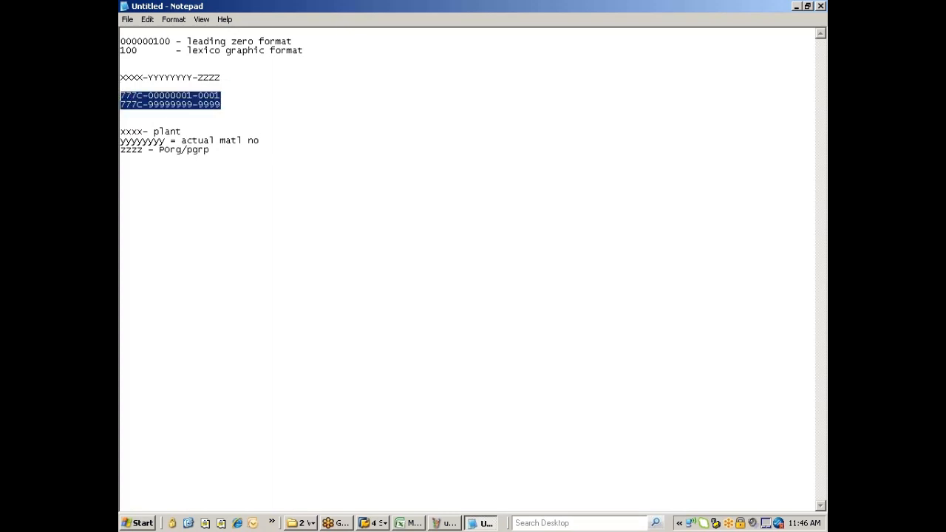
click(221, 96)
text(-)
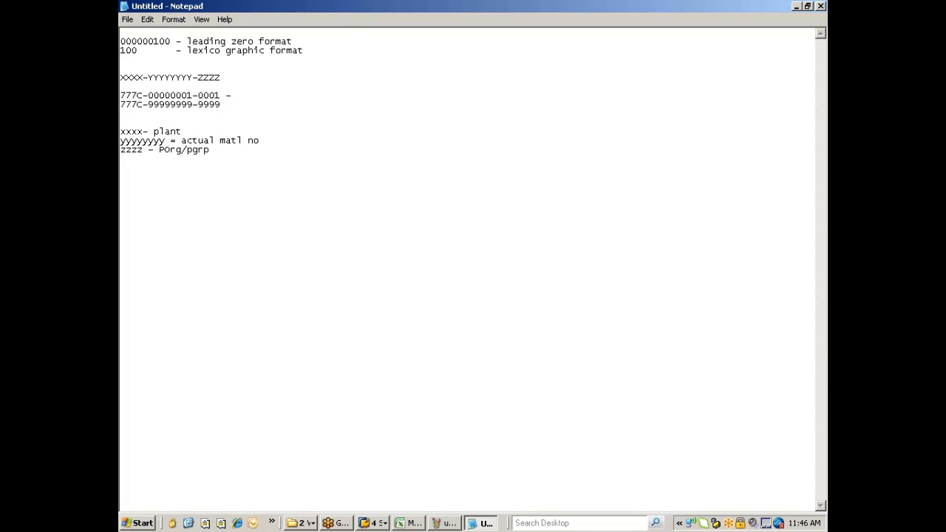
key(Delete)
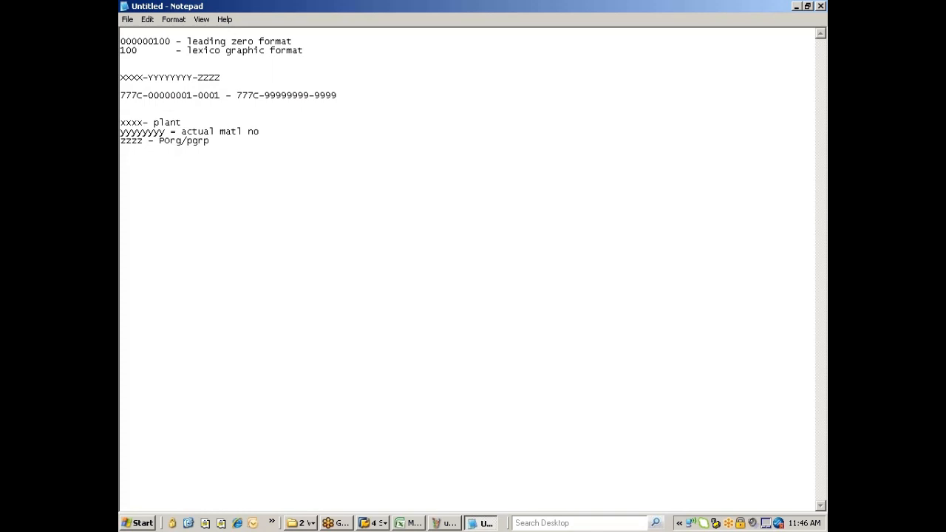
drag(120, 96, 338, 95)
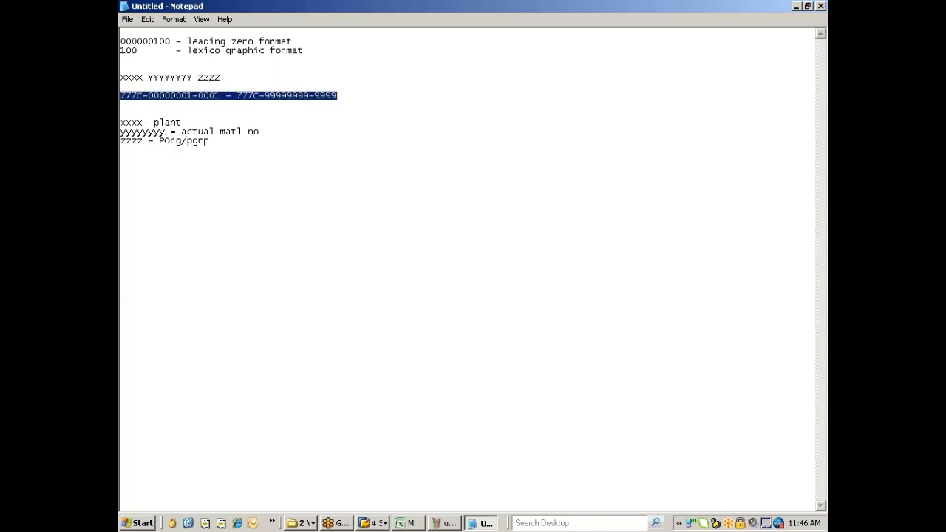
click(122, 113)
key(ctrl+v)
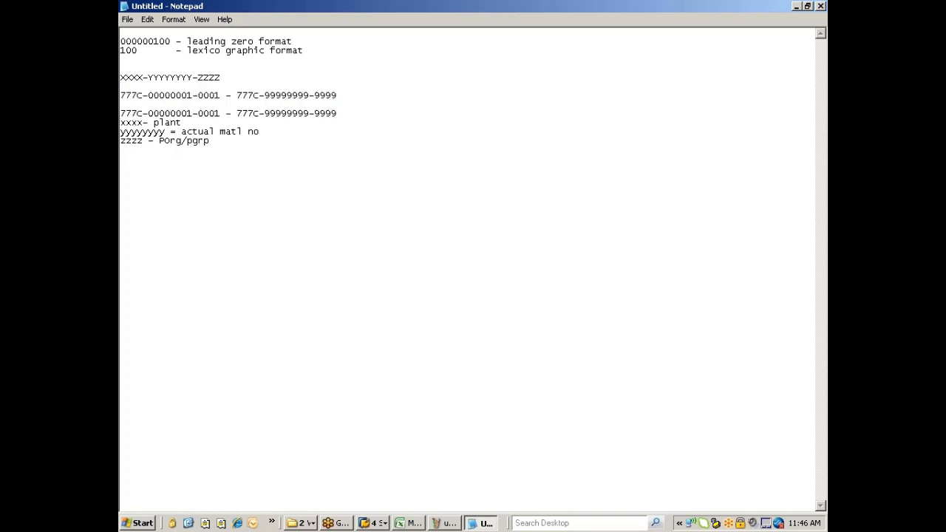
drag(143, 113, 121, 111)
click(138, 114)
key(Delete)
text(P)
click(259, 113)
key(BackSpace)
text(P)
key(Return)
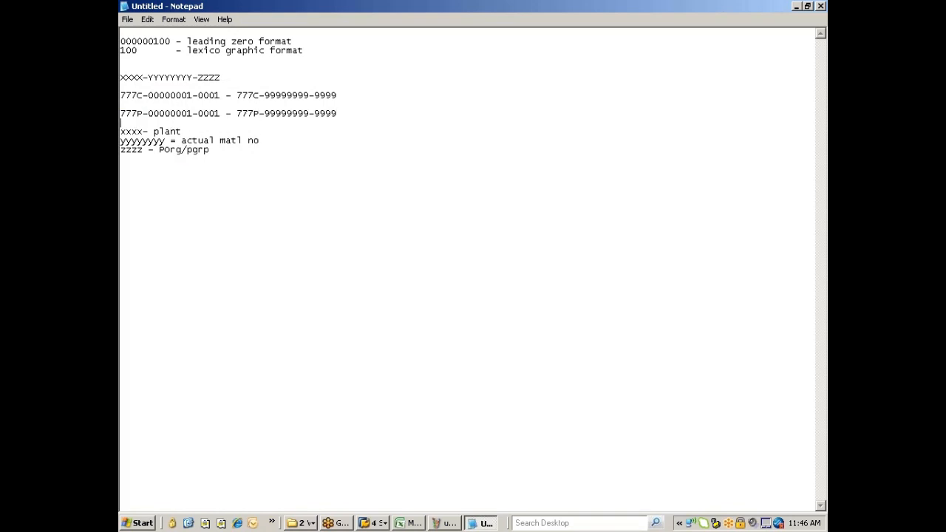
Step: Switch to the Material Number Format settings in SAP and clear the material number template
key(alt+Tab)
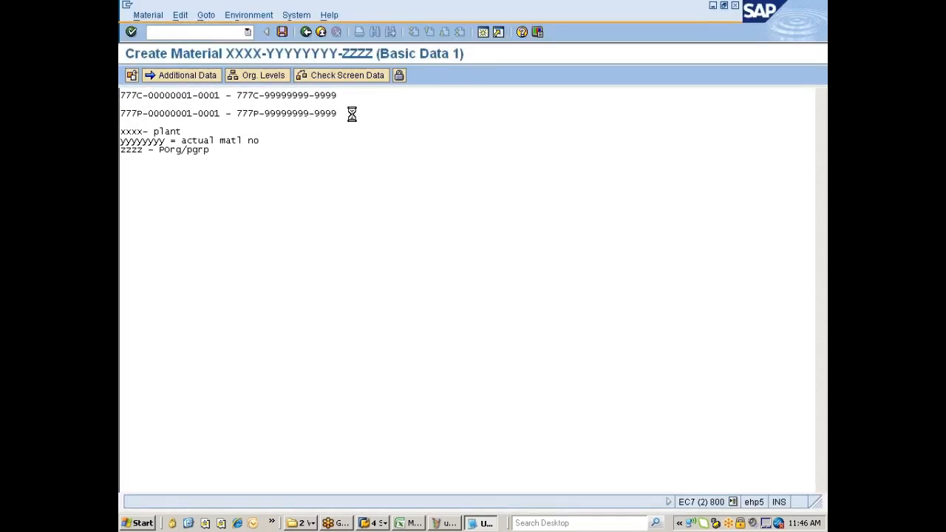
key(alt+Tab)
key(alt+Tab)
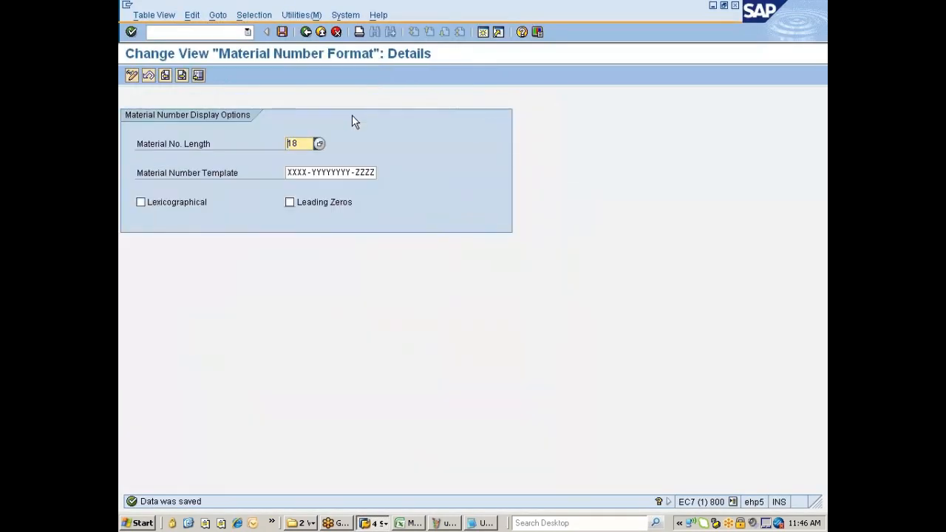
key(Tab)
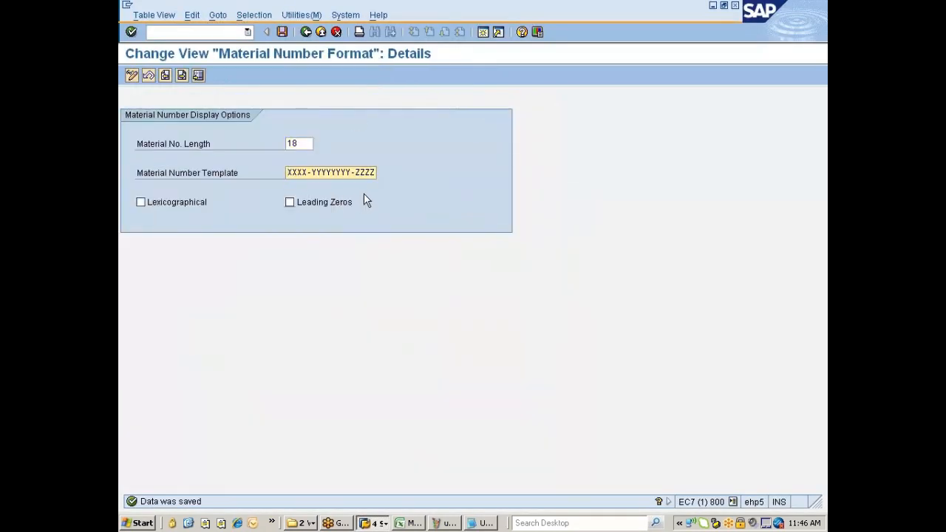
key(Delete)
key(Delete)
key(Delete)
key(Delete)
key(Delete)
key(Delete)
key(Delete)
key(Delete)
key(Delete)
key(Delete)
key(Delete)
key(Delete)
key(Delete)
key(Delete)
key(Delete)
key(Delete)
key(Delete)
key(Delete)
key(shift+Tab)
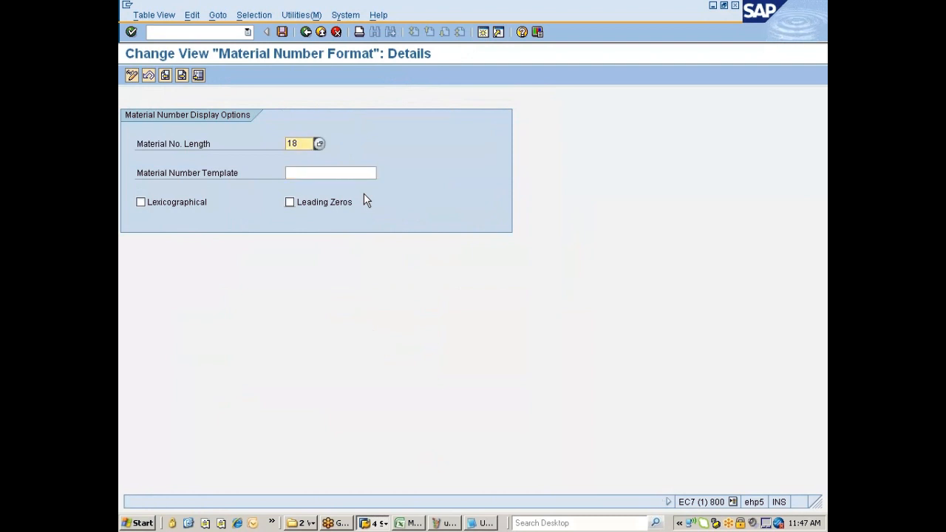
Step: Save the material number format, return to the IMG and select the Make Global Settings activity
click(283, 33)
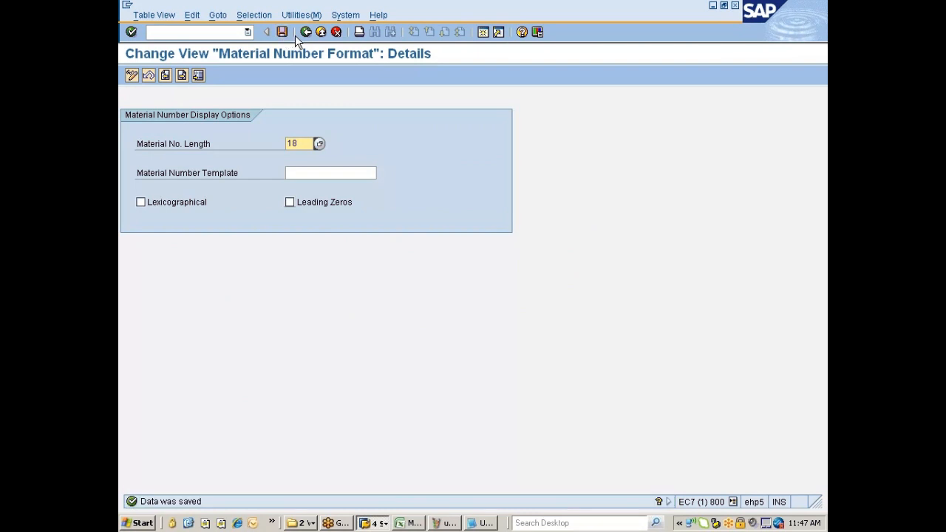
click(304, 33)
click(304, 33)
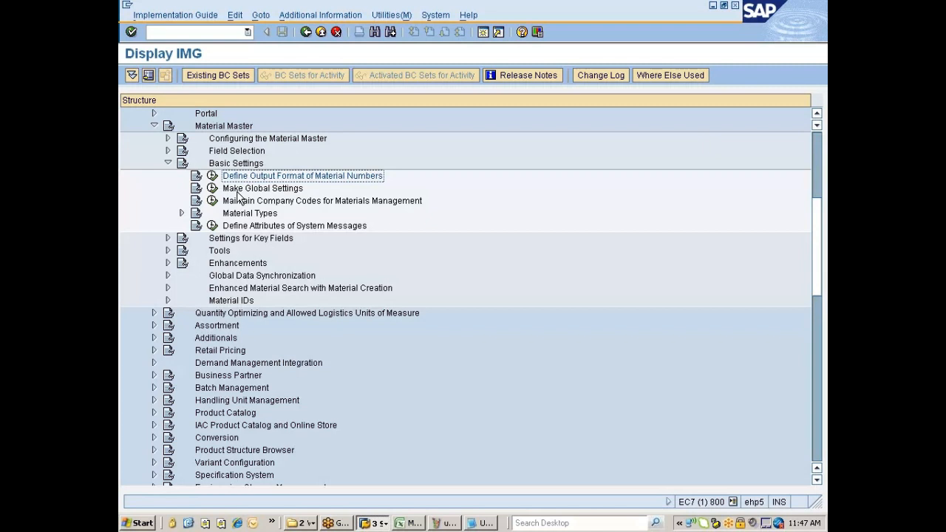
click(270, 190)
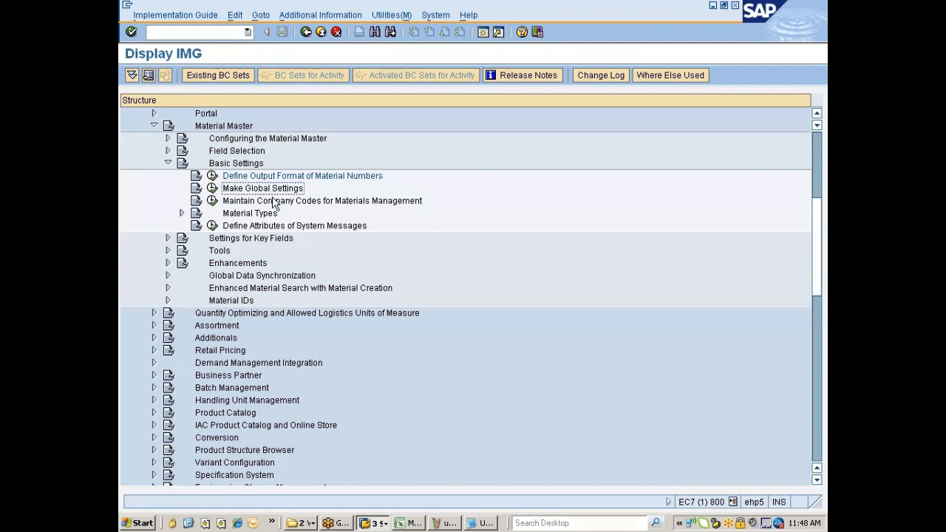
Step: Switch to the Notepad notes, redefine the xxxx segment as "mATl type" and add a blank line beneath it
click(480, 522)
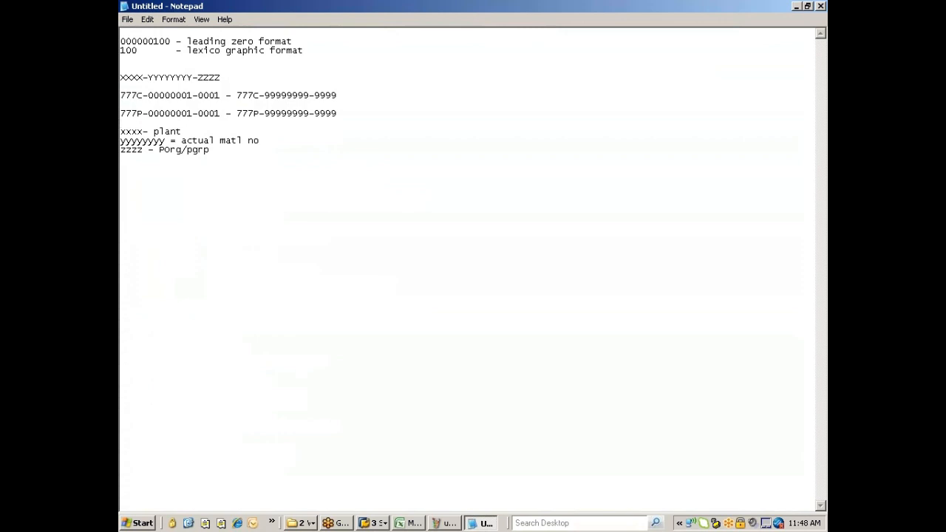
double_click(160, 130)
text(mATl type)
key(Return)
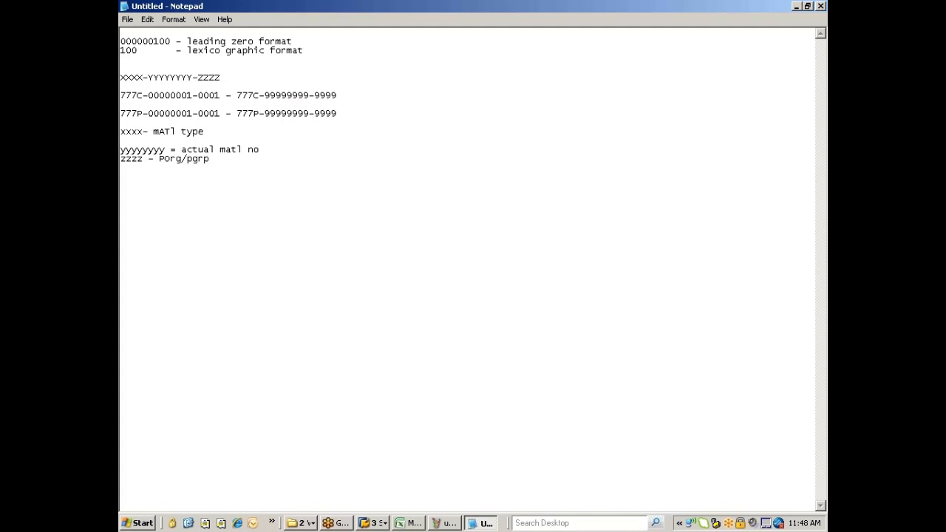
Step: Switch to the material creation session in SAP, restart it with transaction MM01 and list the available material types
click(380, 524)
click(403, 479)
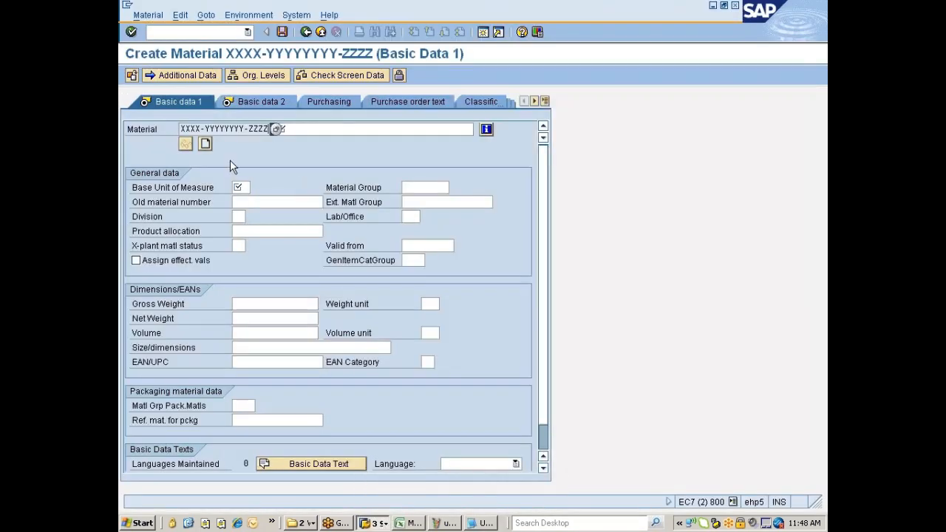
text(/nmm01)
key(Return)
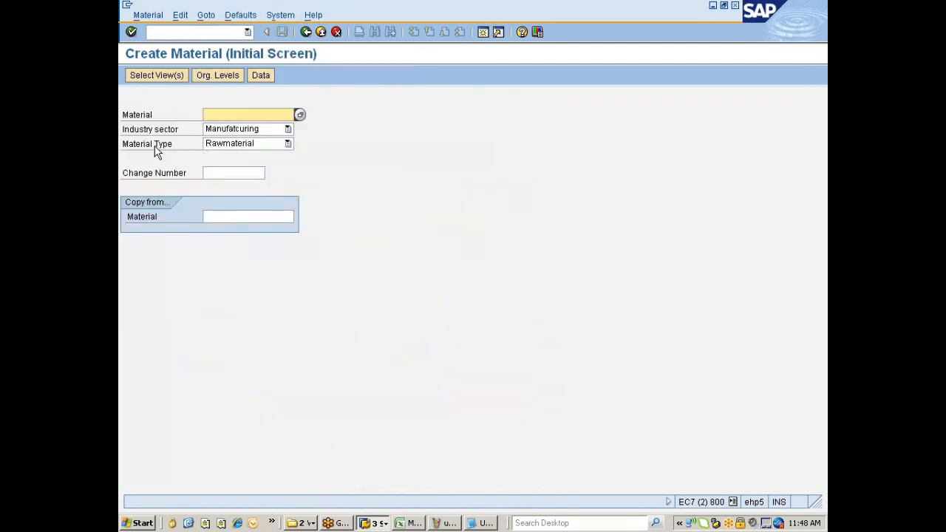
click(238, 147)
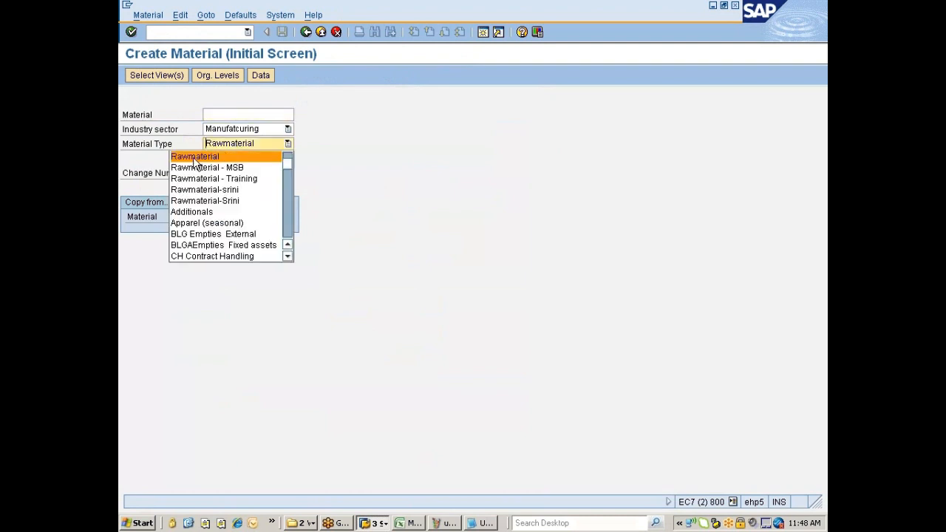
Step: Switch back to the Notepad notes and change the zzzz segment's description to "Plant"
key(alt+Tab)
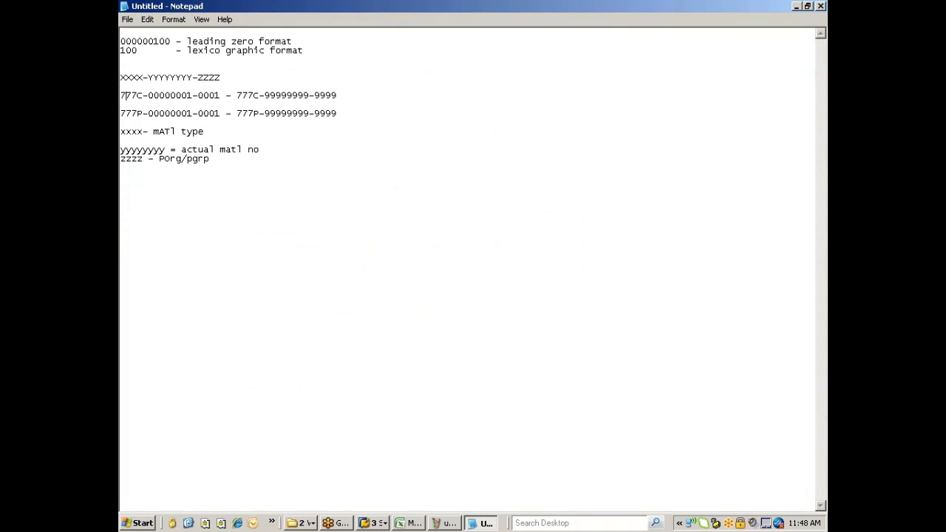
double_click(124, 96)
click(816, 34)
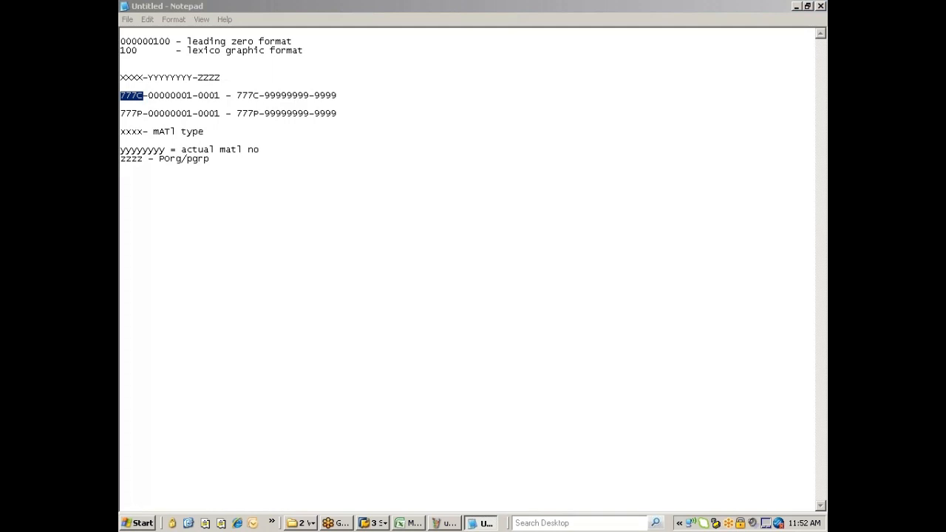
click(162, 158)
key(shift+End)
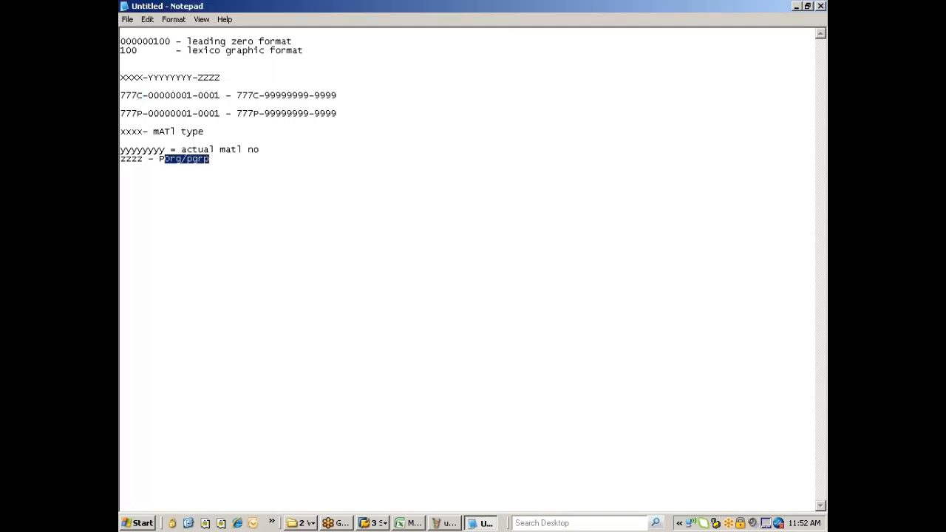
text(Plant)
Step: Switch to Create Material in SAP, choose material 200001149, bring up its view selection and dismiss it
click(373, 523)
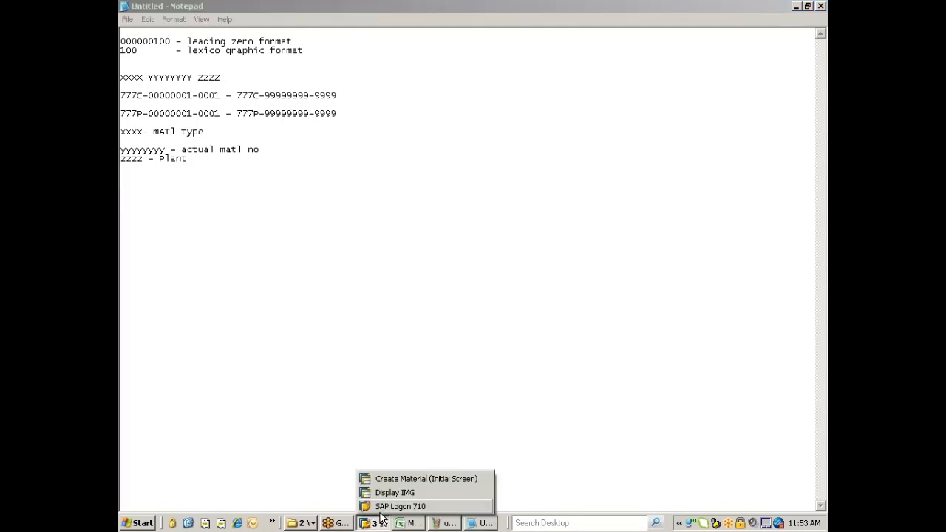
click(397, 479)
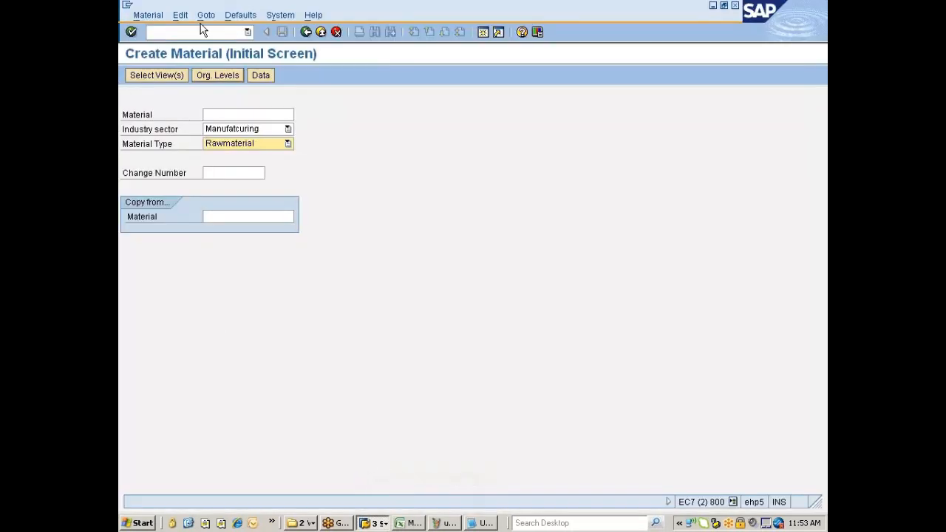
click(156, 20)
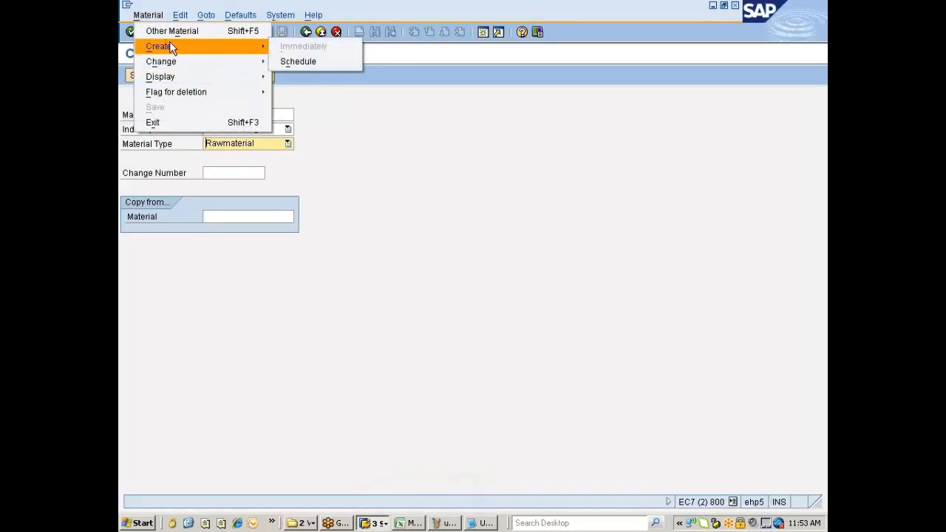
click(187, 30)
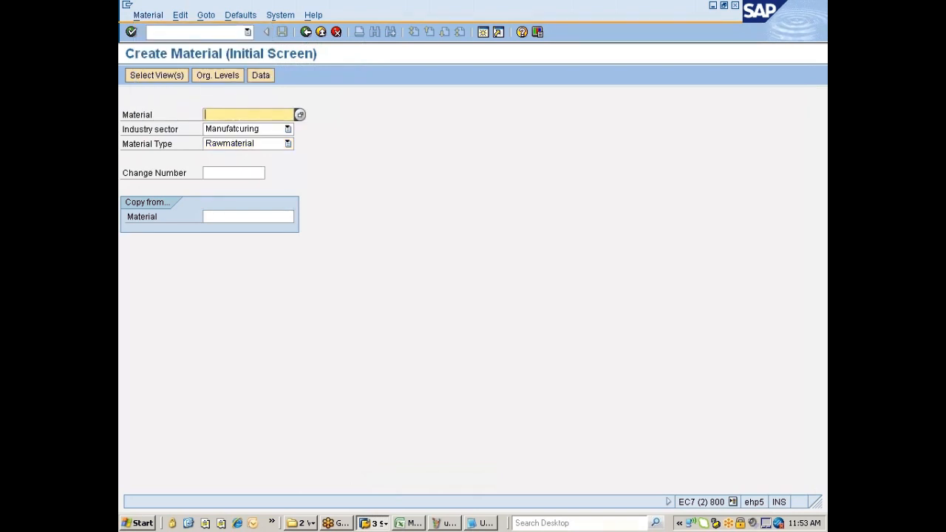
key(Down)
key(Return)
key(Return)
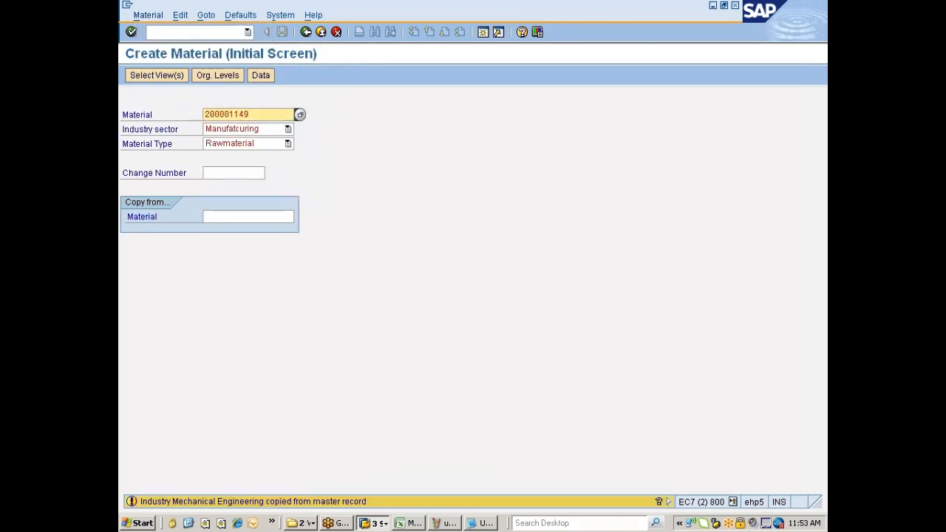
key(Return)
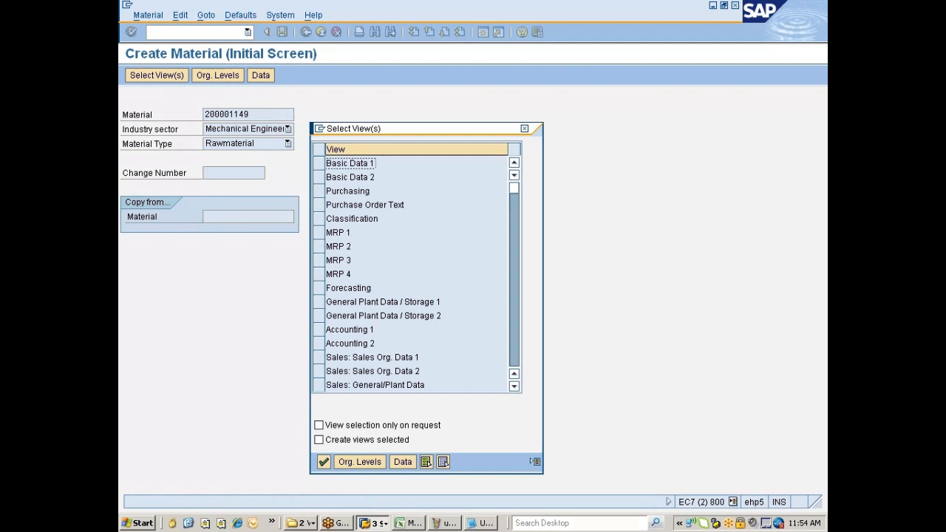
click(525, 130)
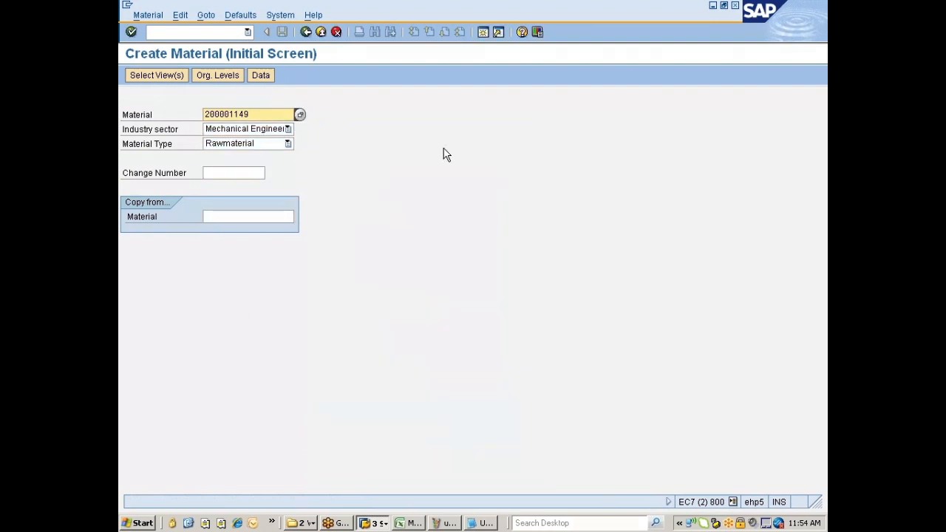
Step: Display material 200001149 with transaction MM03 in the Basic Data 1 and Basic Data 2 views and examine its material number
click(170, 32)
text(/nmm03)
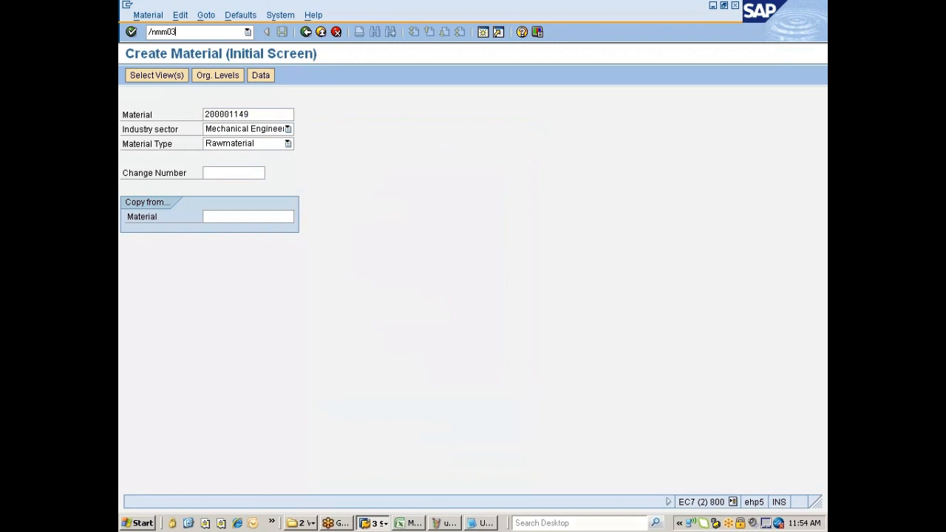
key(Return)
key(Return)
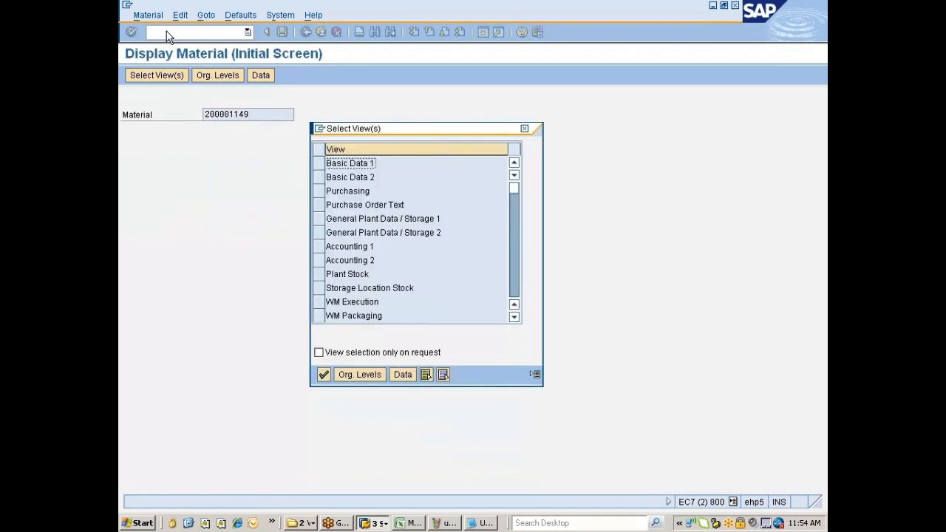
click(319, 163)
click(319, 177)
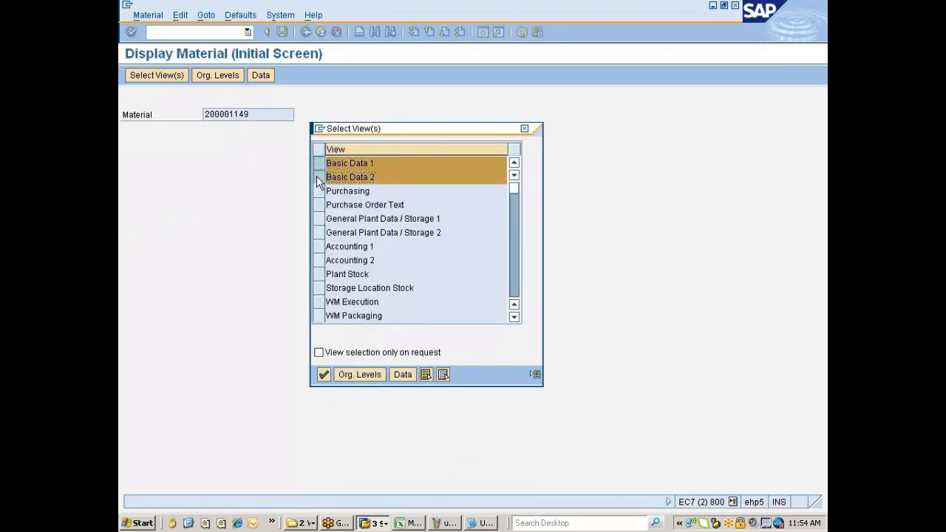
key(Return)
drag(226, 130, 180, 130)
click(181, 129)
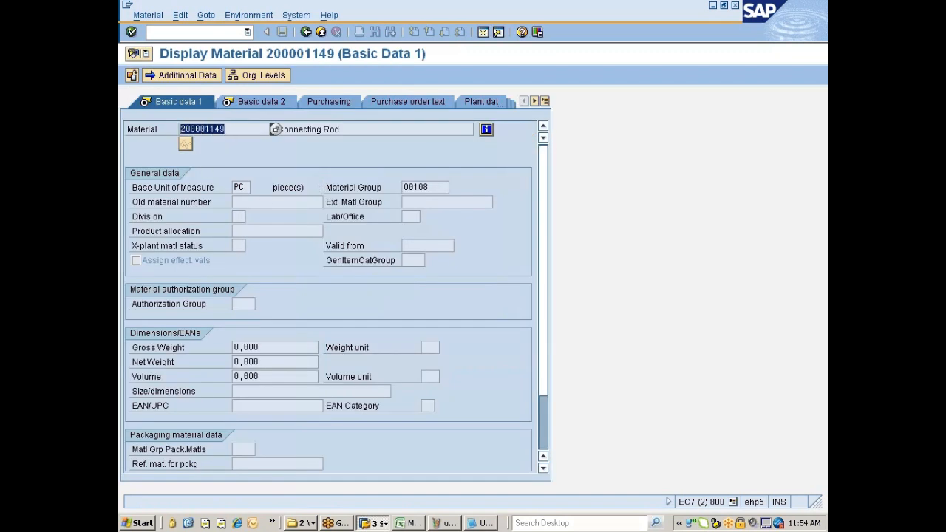
click(180, 129)
mouse_move(225, 128)
mouse_down()
mouse_move(180, 128)
mouse_move(224, 129)
mouse_up()
click(181, 128)
click(275, 127)
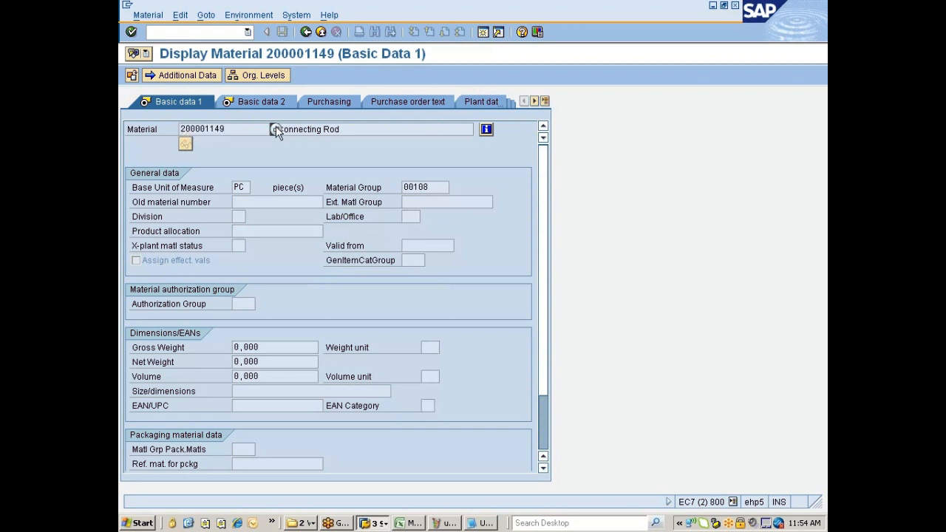